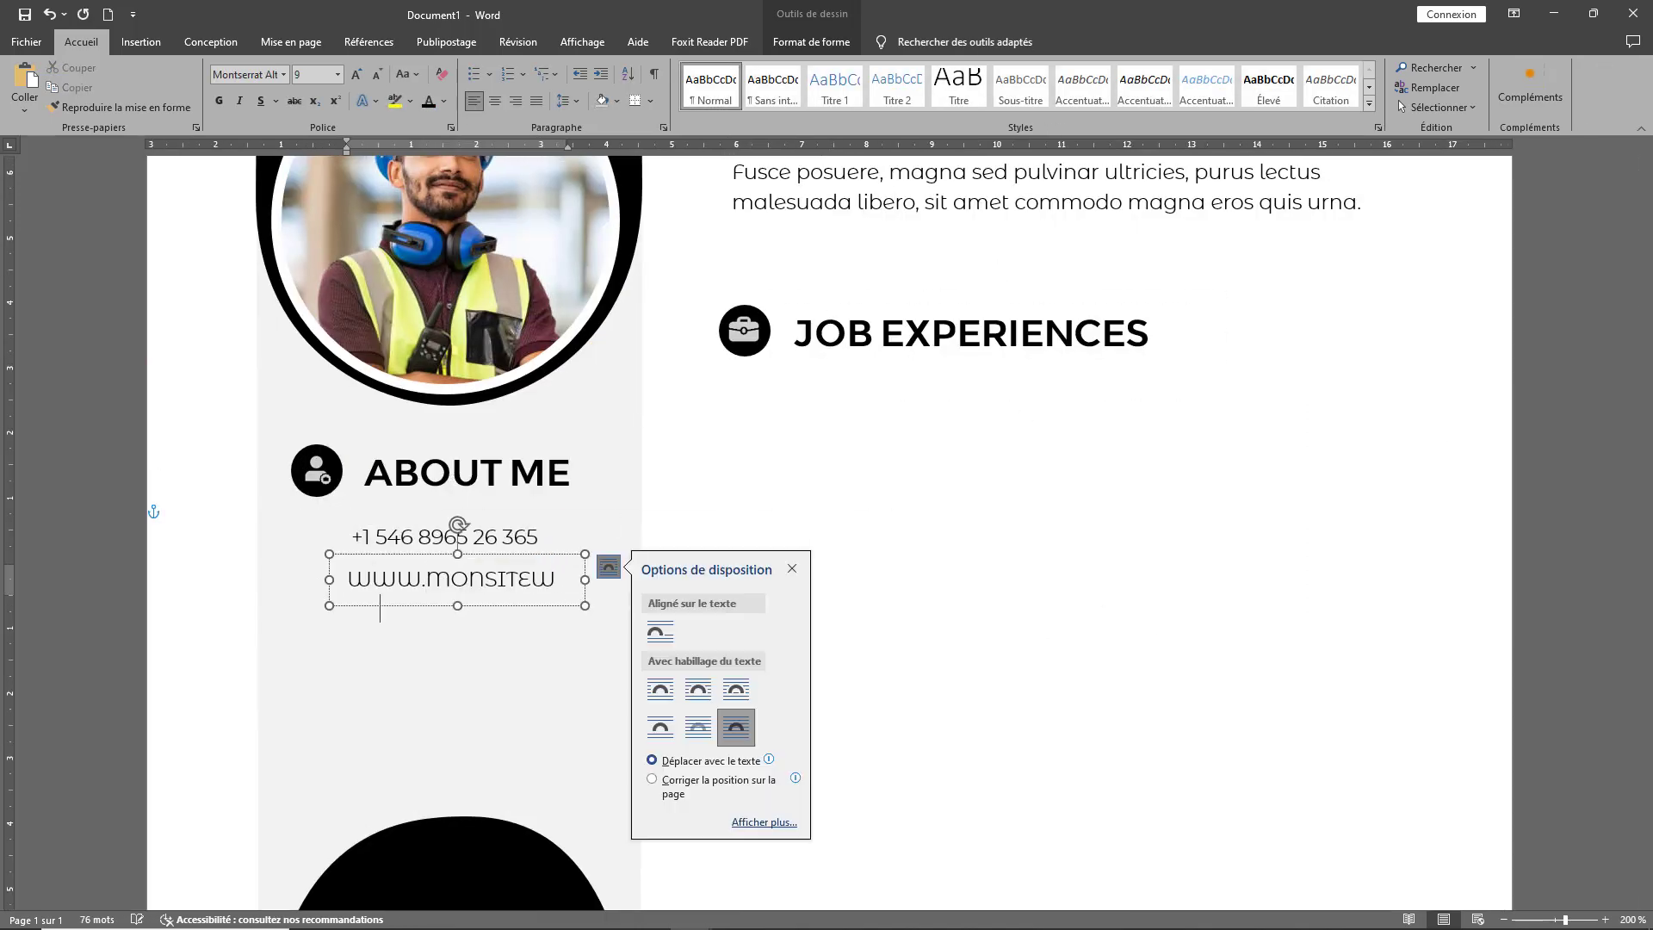
pyautogui.click(284, 74)
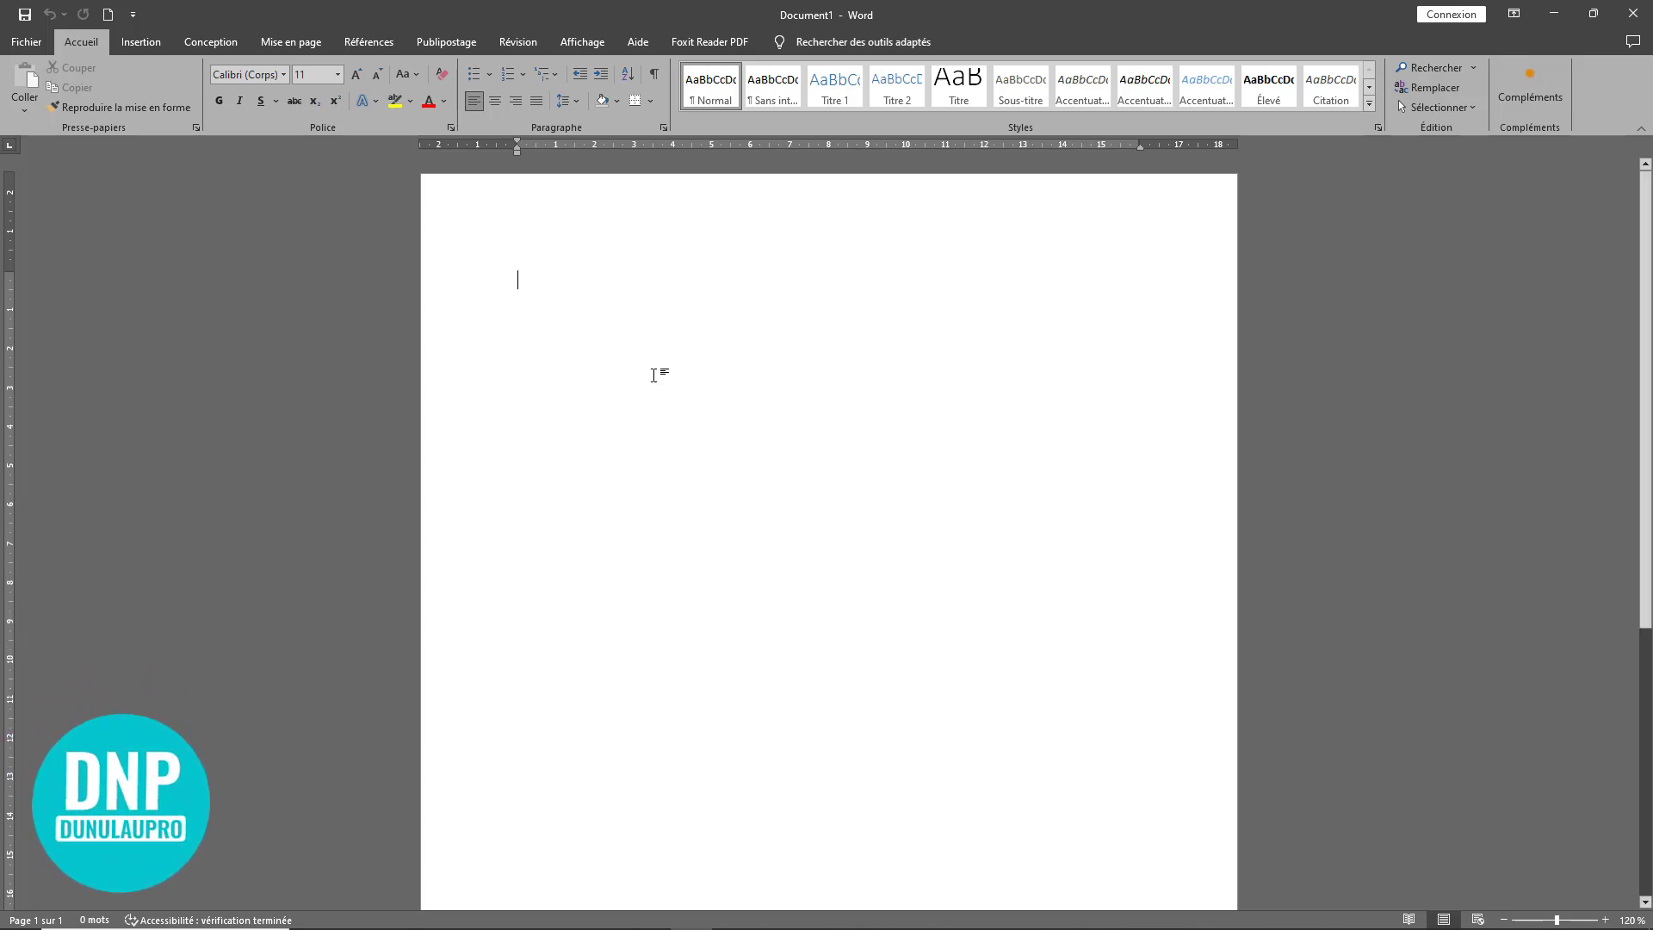
# Step: Open the custom margin settings and set the top and left page margins to 0,3 cm
pyautogui.click(296, 43)
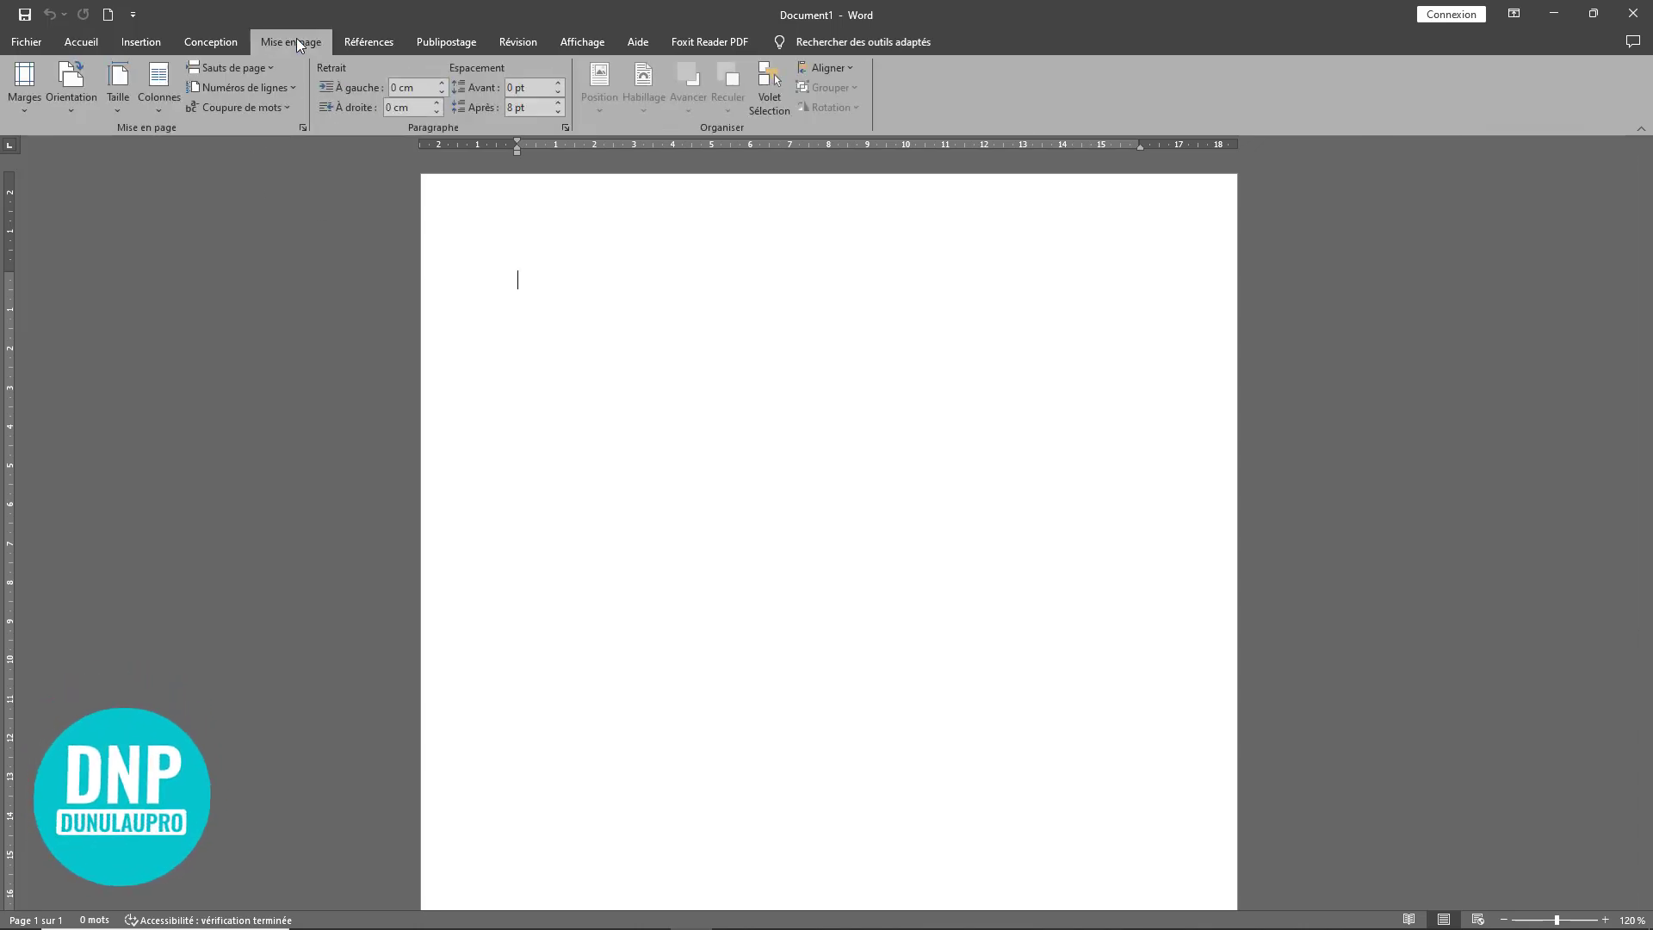
pyautogui.click(23, 103)
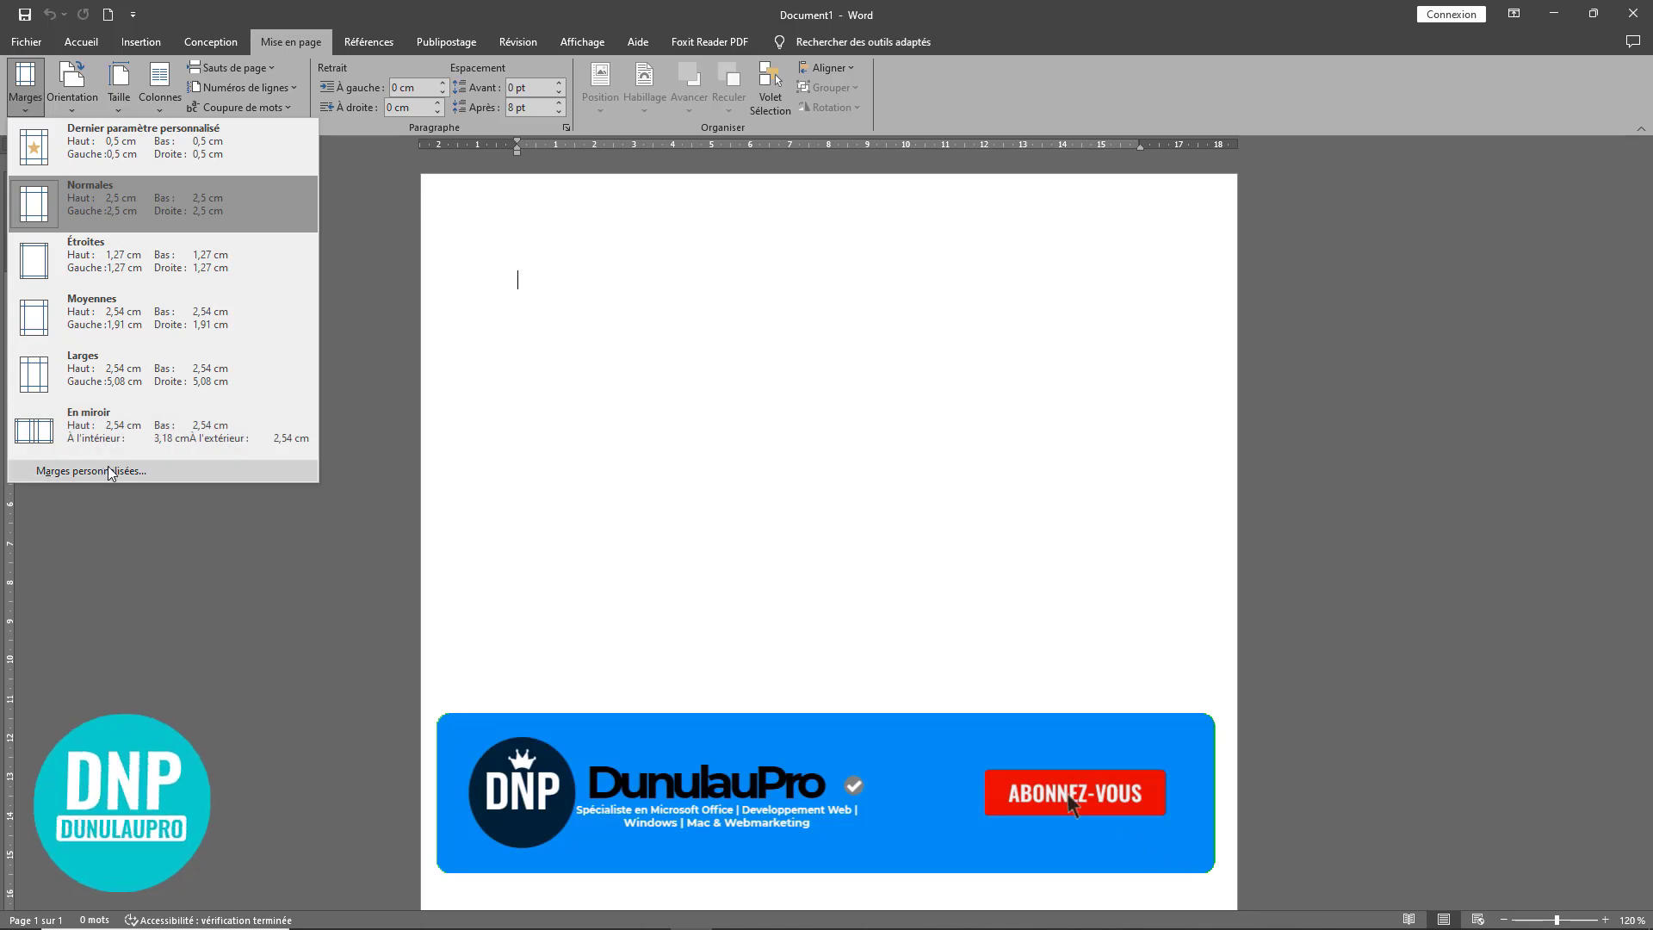
pyautogui.click(107, 468)
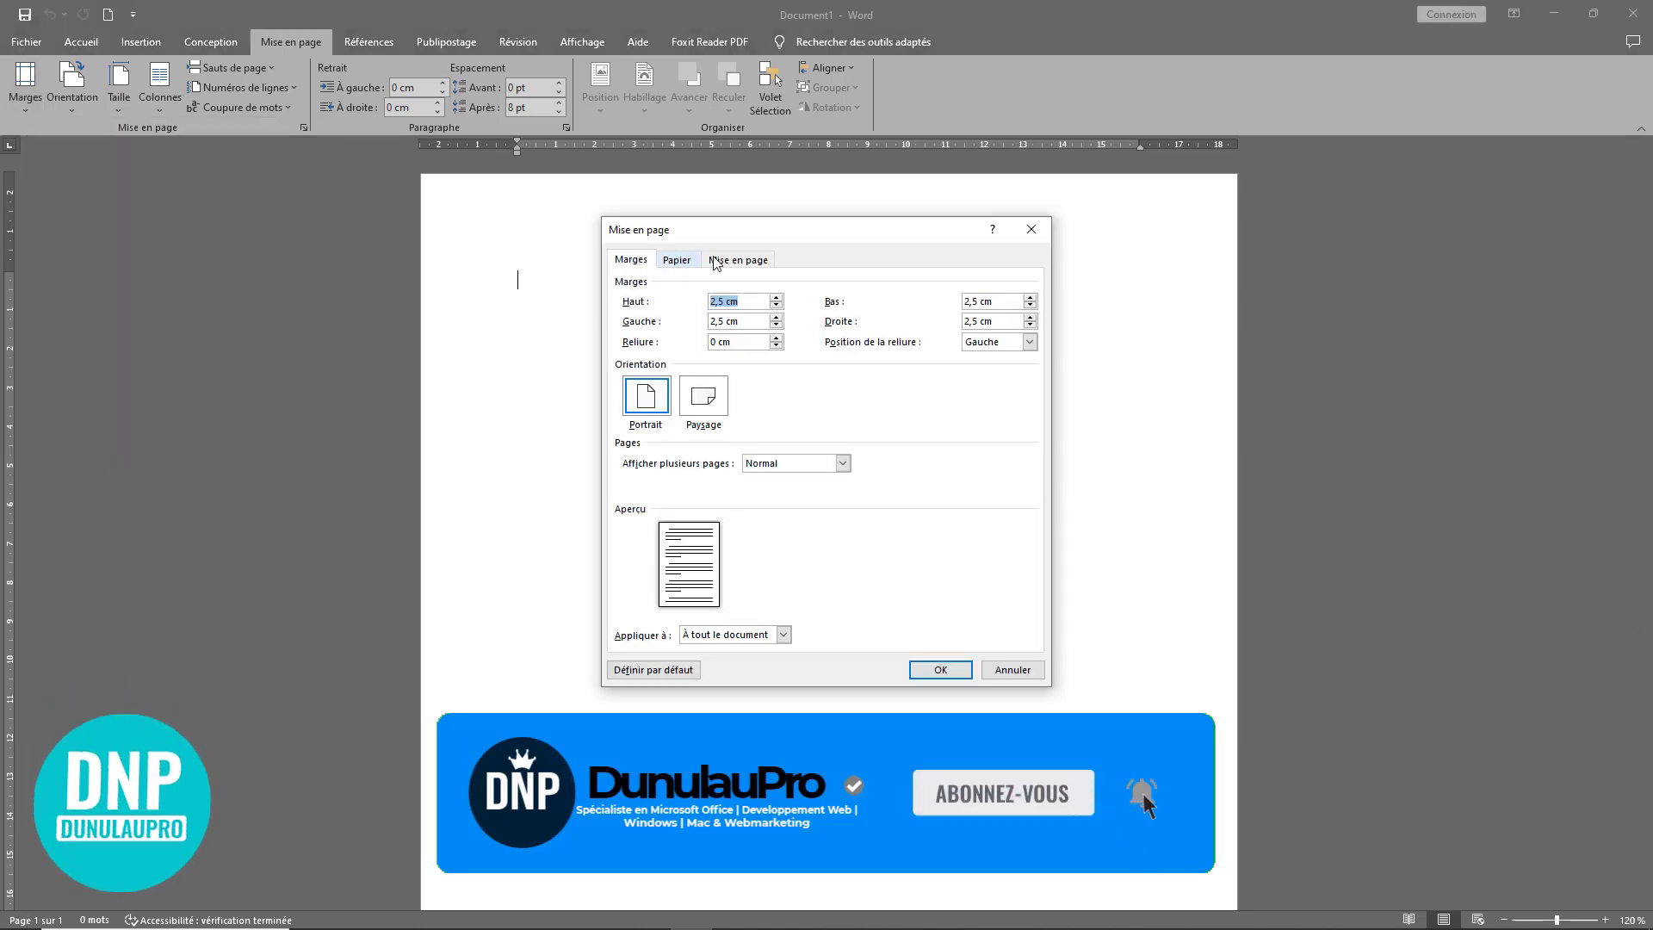
pyautogui.moveTo(779, 237); pyautogui.dragTo(779, 306)
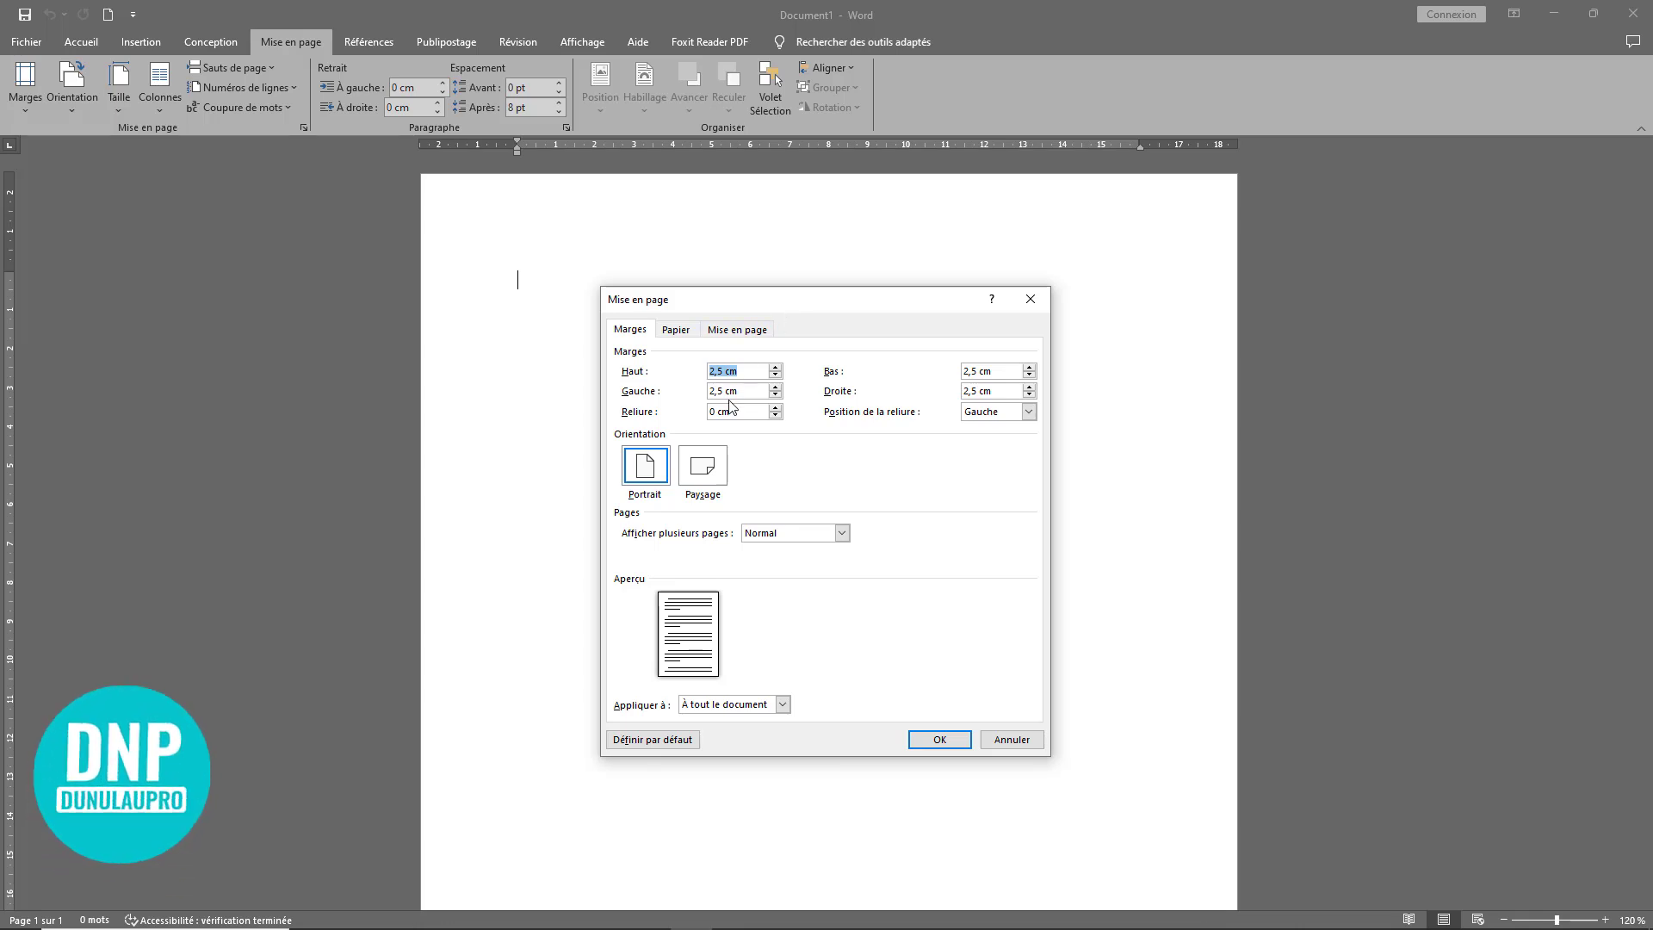
pyautogui.moveTo(724, 372); pyautogui.dragTo(681, 376)
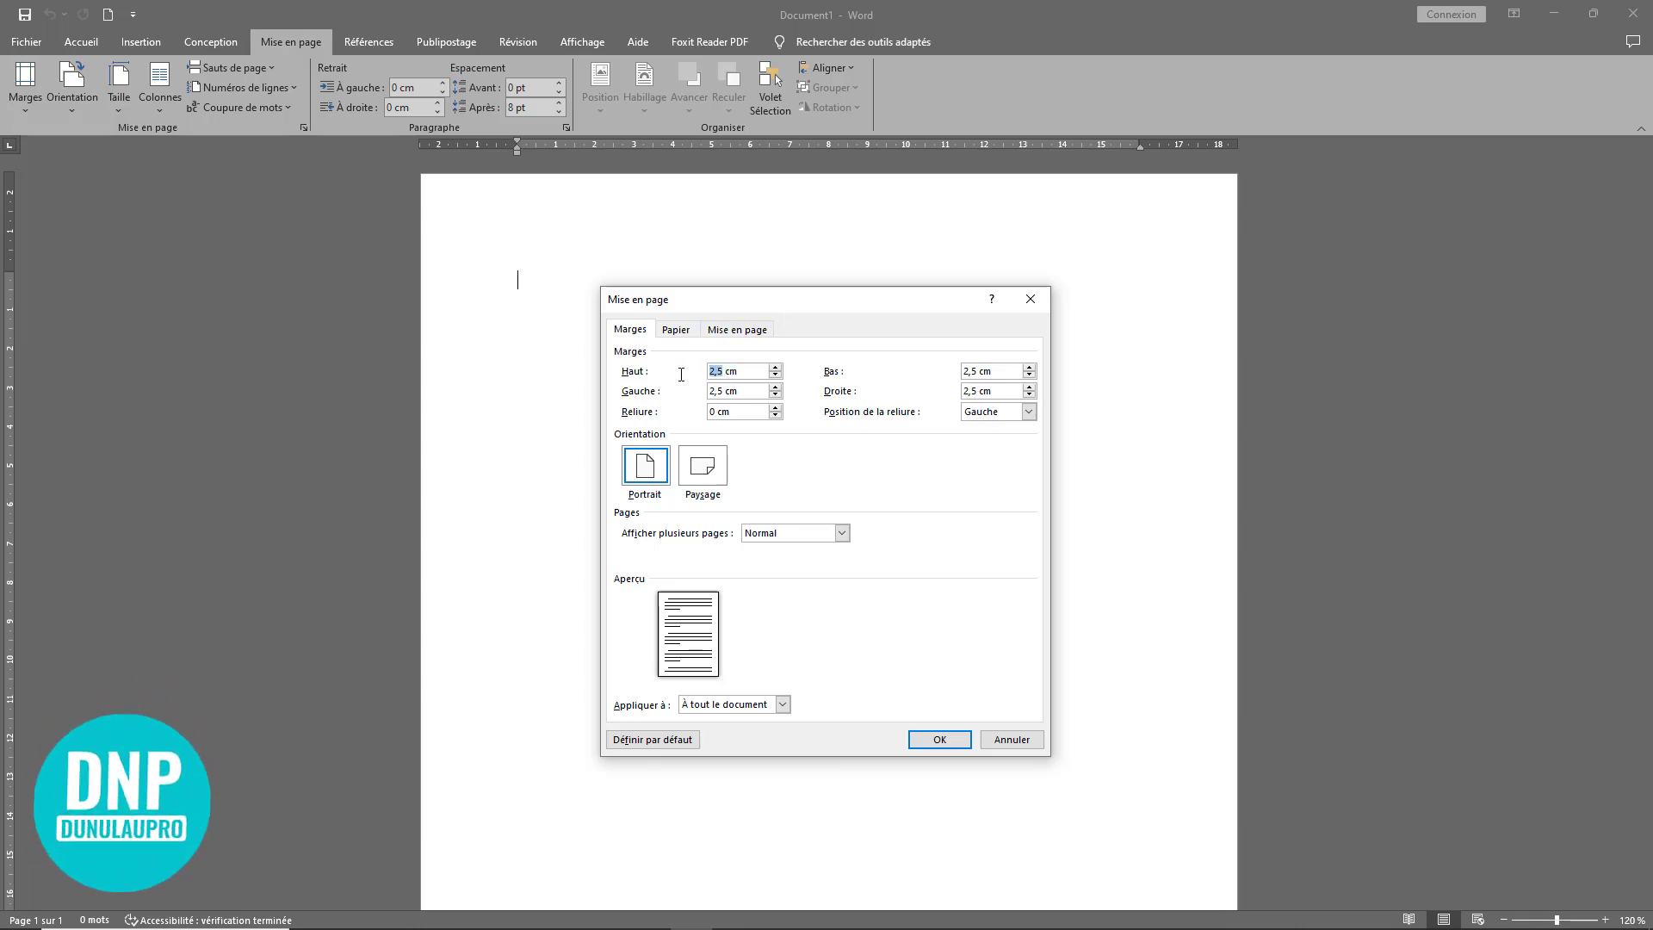
pyautogui.write('0')
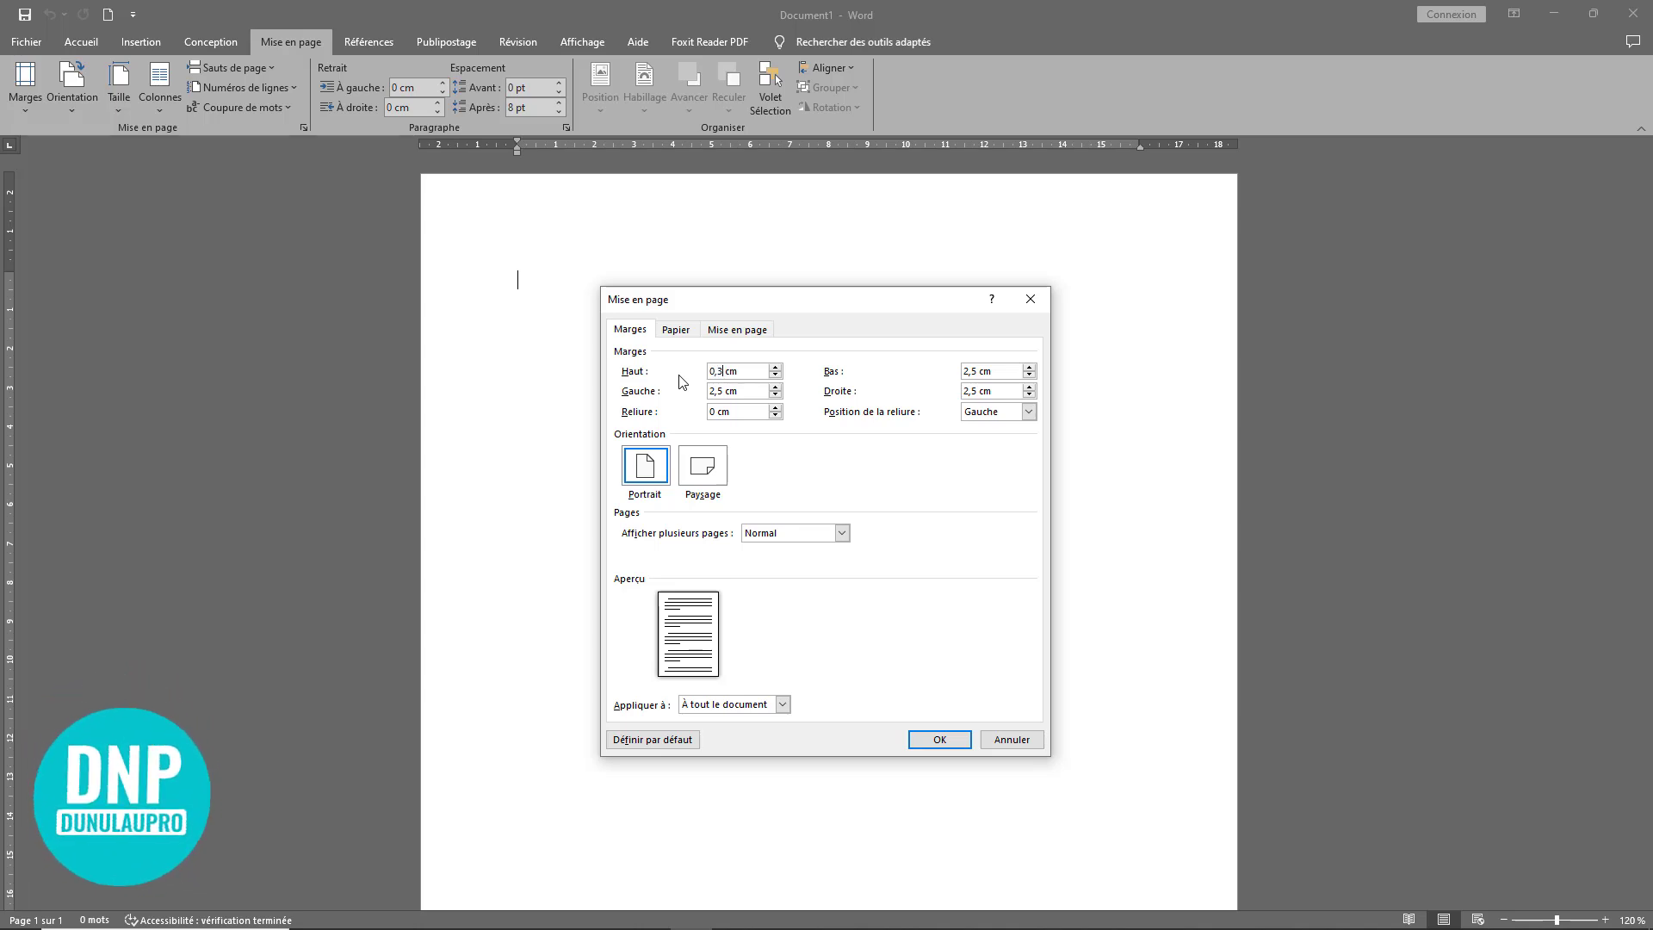
pyautogui.moveTo(738, 372); pyautogui.dragTo(671, 380)
pyautogui.hotkey('ctrl', 'c')
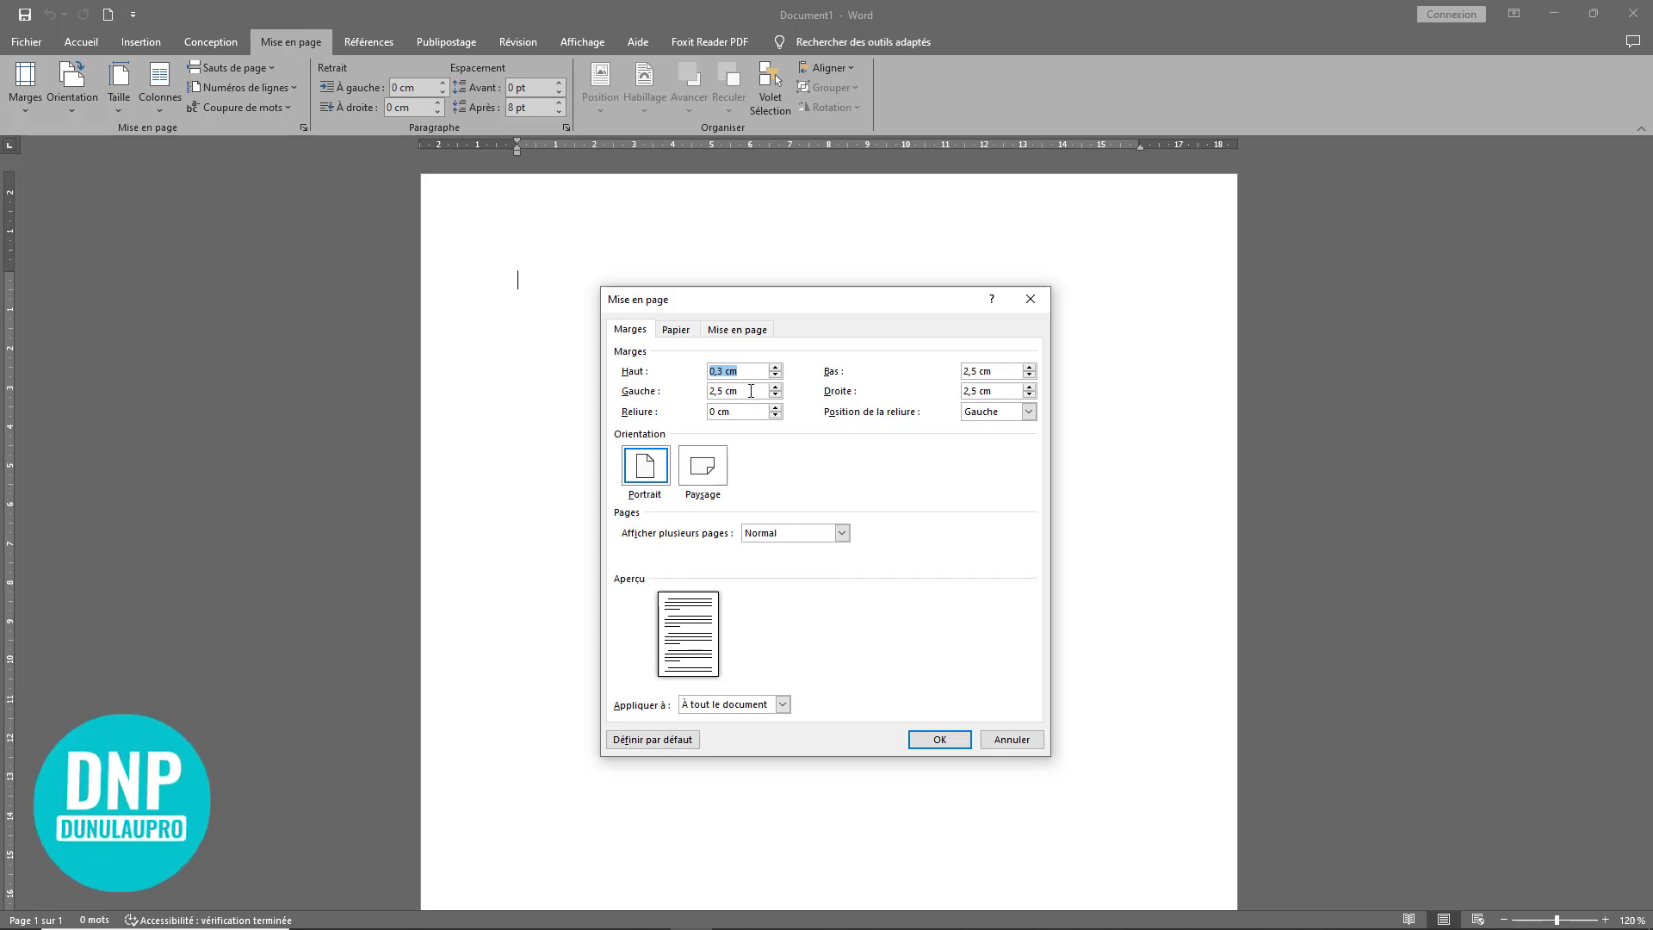
pyautogui.moveTo(750, 392); pyautogui.dragTo(662, 392)
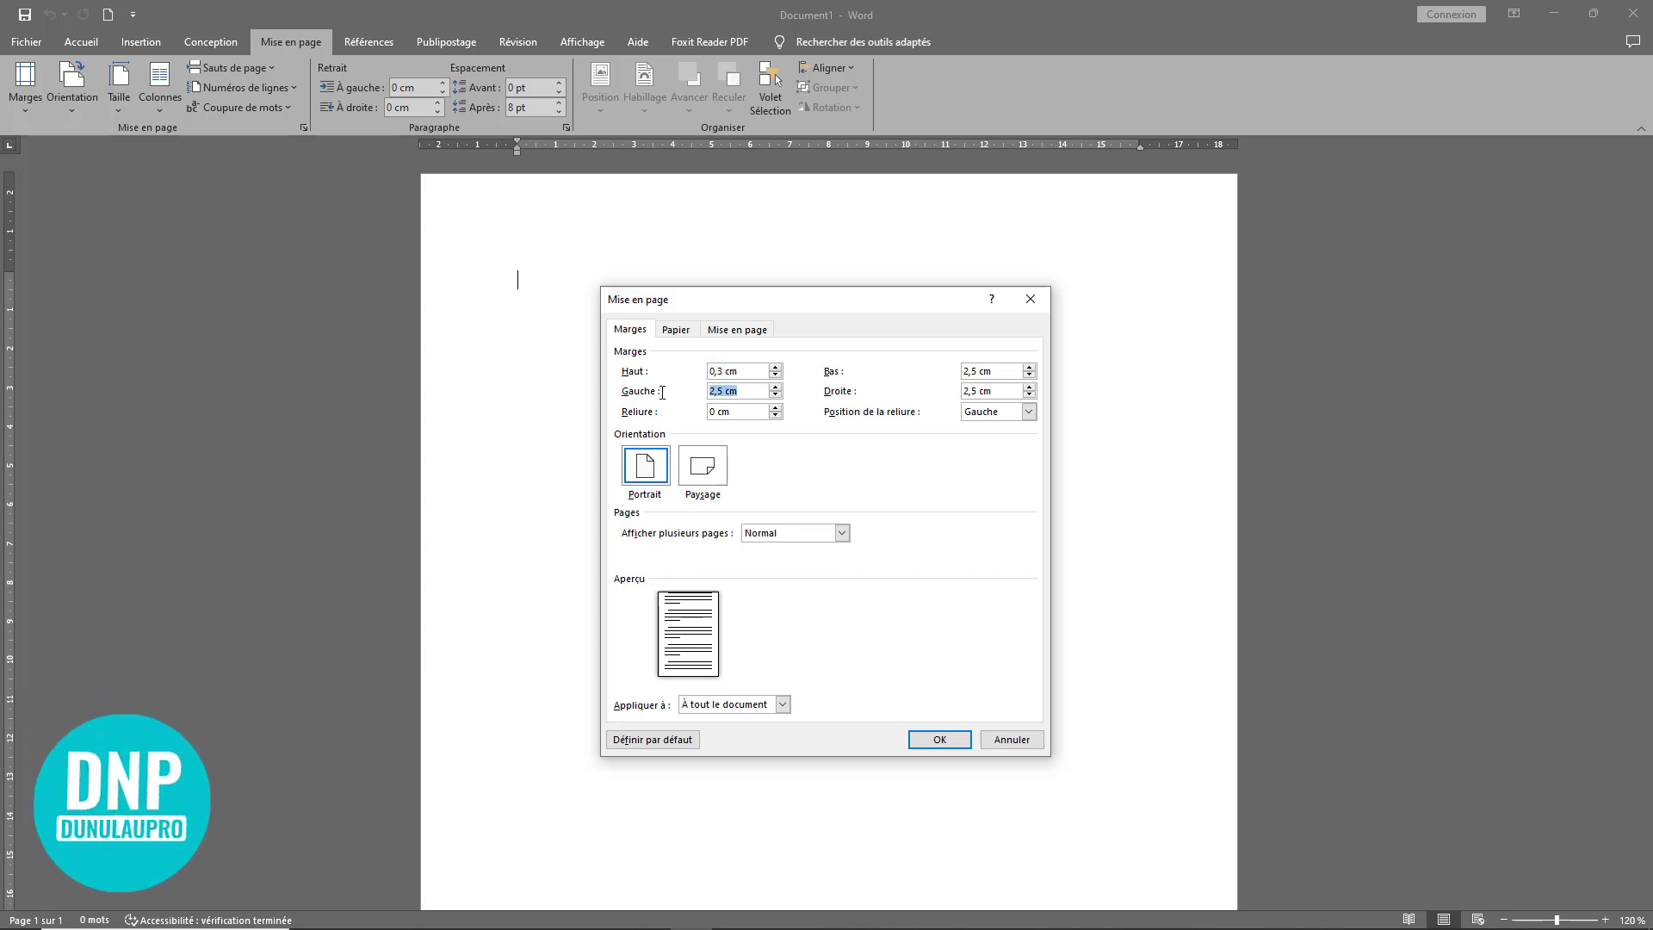
pyautogui.hotkey('ctrl', 'v')
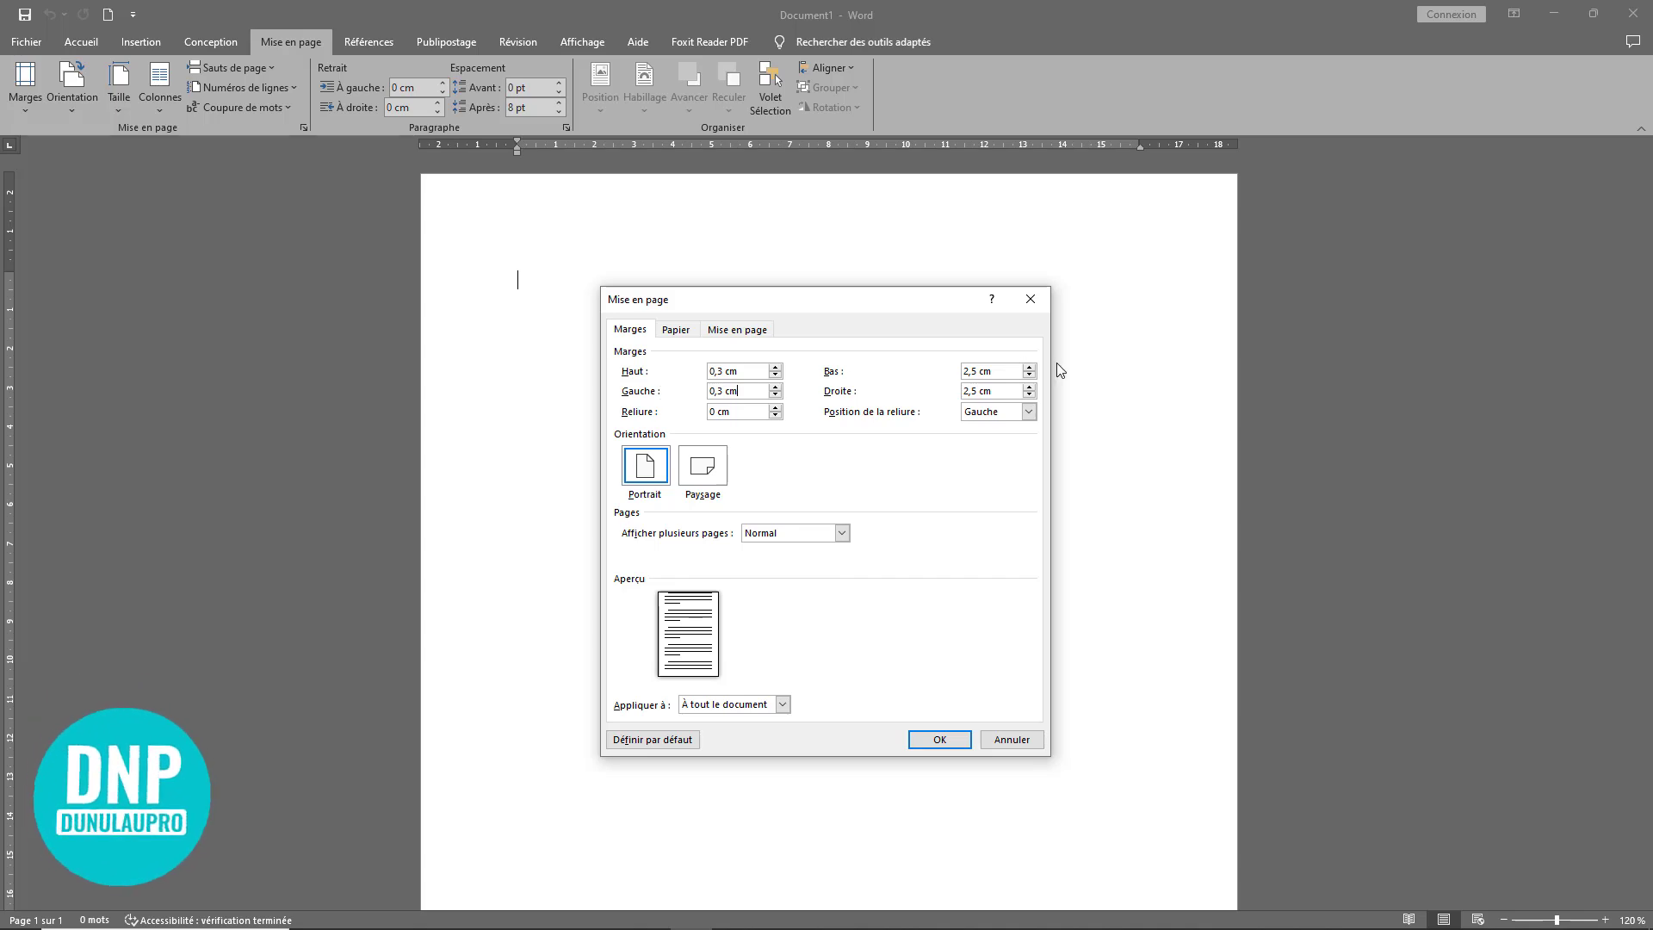
# Step: Set the bottom and right margins to 0,3 cm and apply the page setup with portrait orientation
pyautogui.moveTo(1007, 372); pyautogui.dragTo(917, 372)
pyautogui.hotkey('ctrl', 'v')
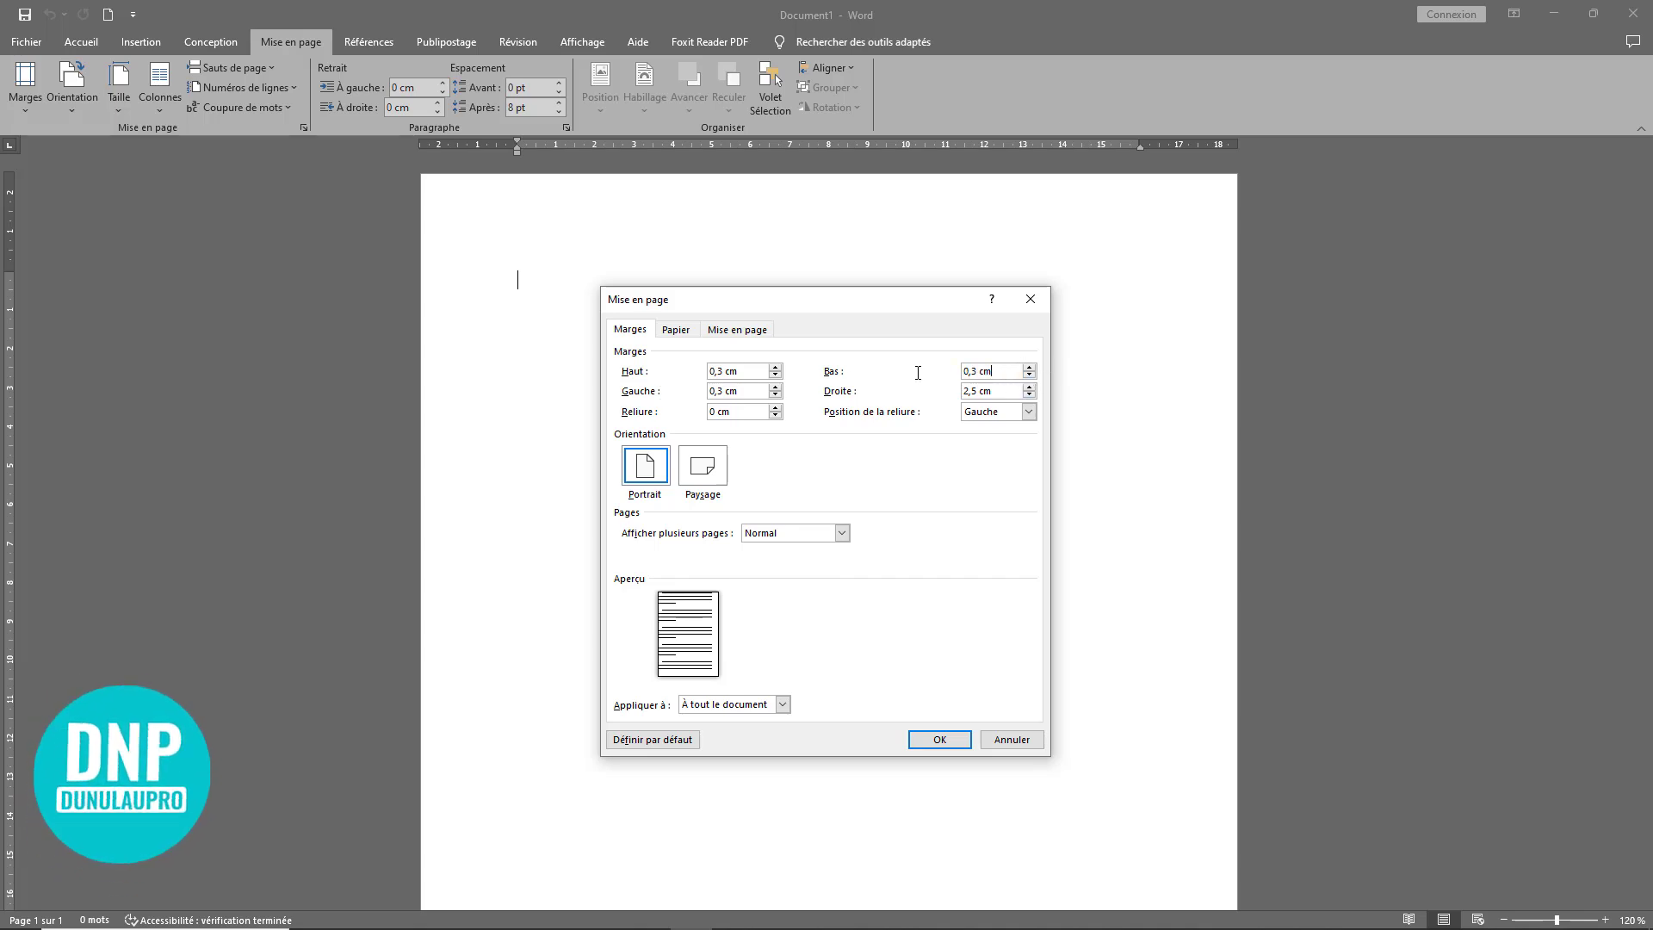
pyautogui.moveTo(1011, 392); pyautogui.dragTo(946, 396)
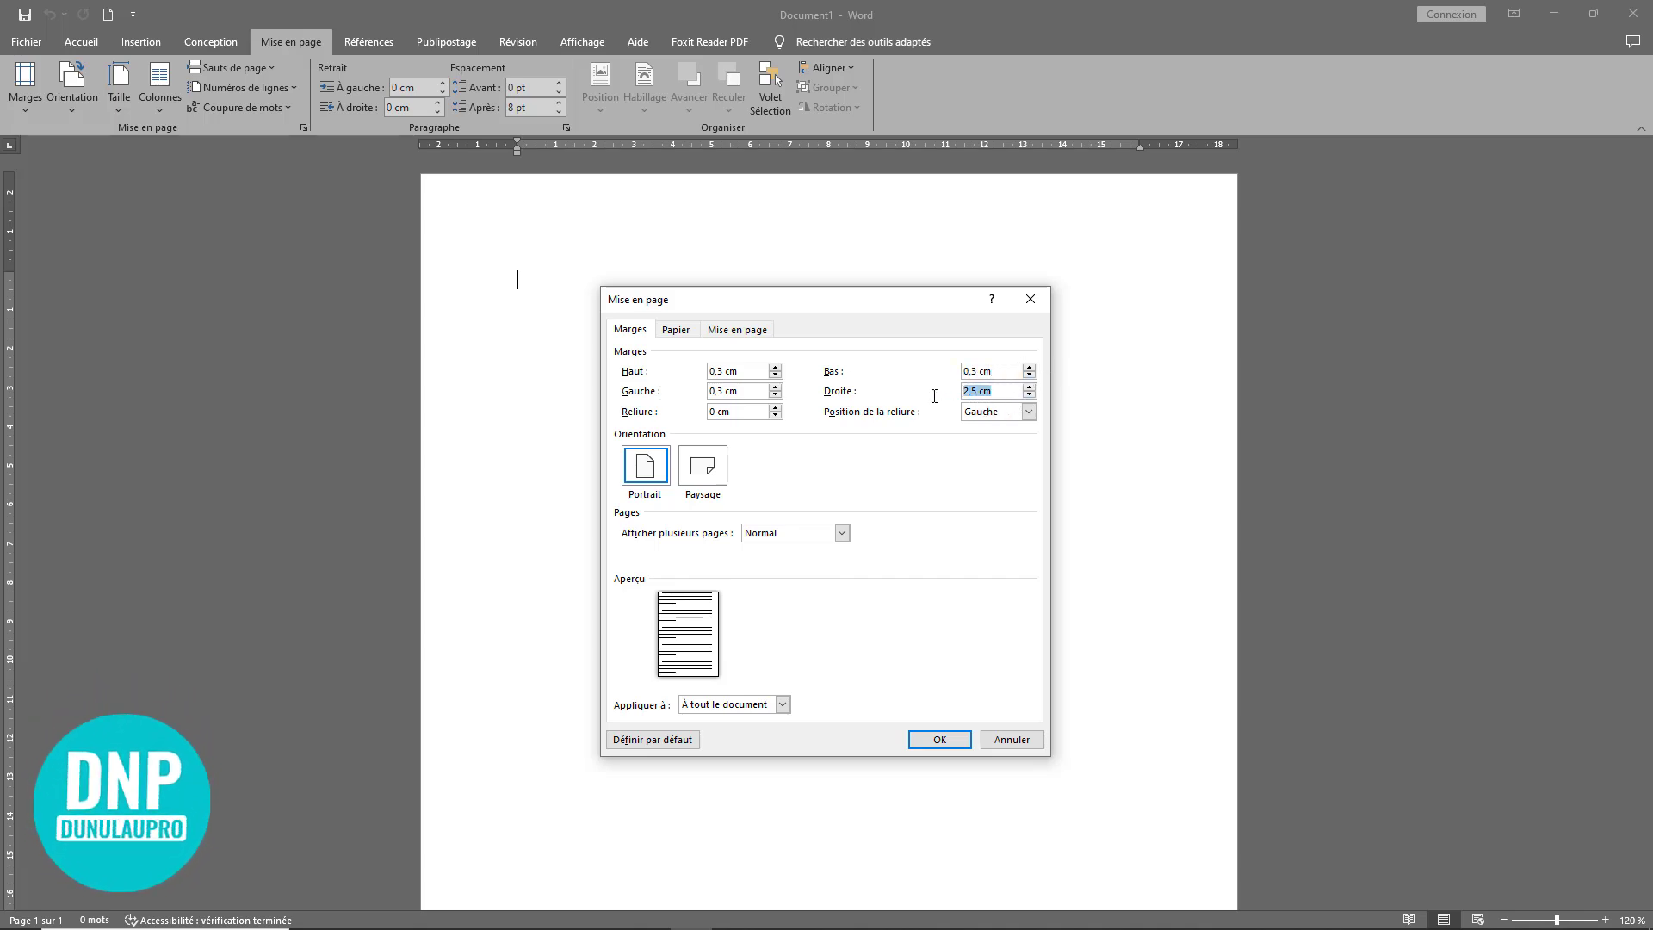
pyautogui.hotkey('ctrl', 'v')
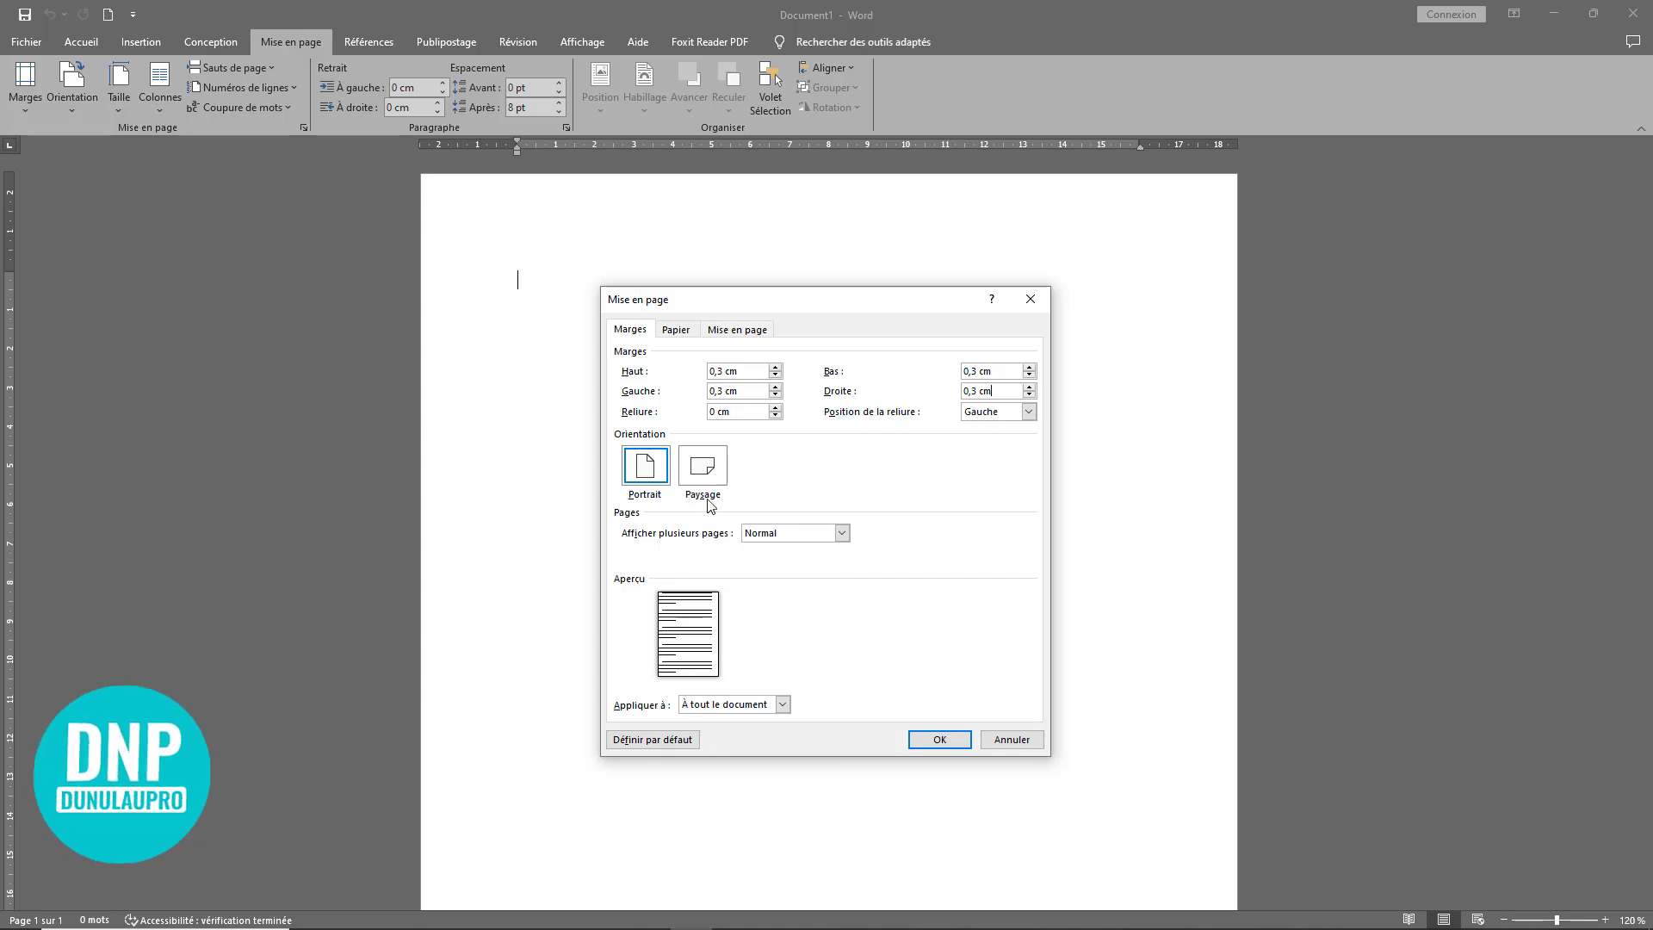
pyautogui.click(650, 467)
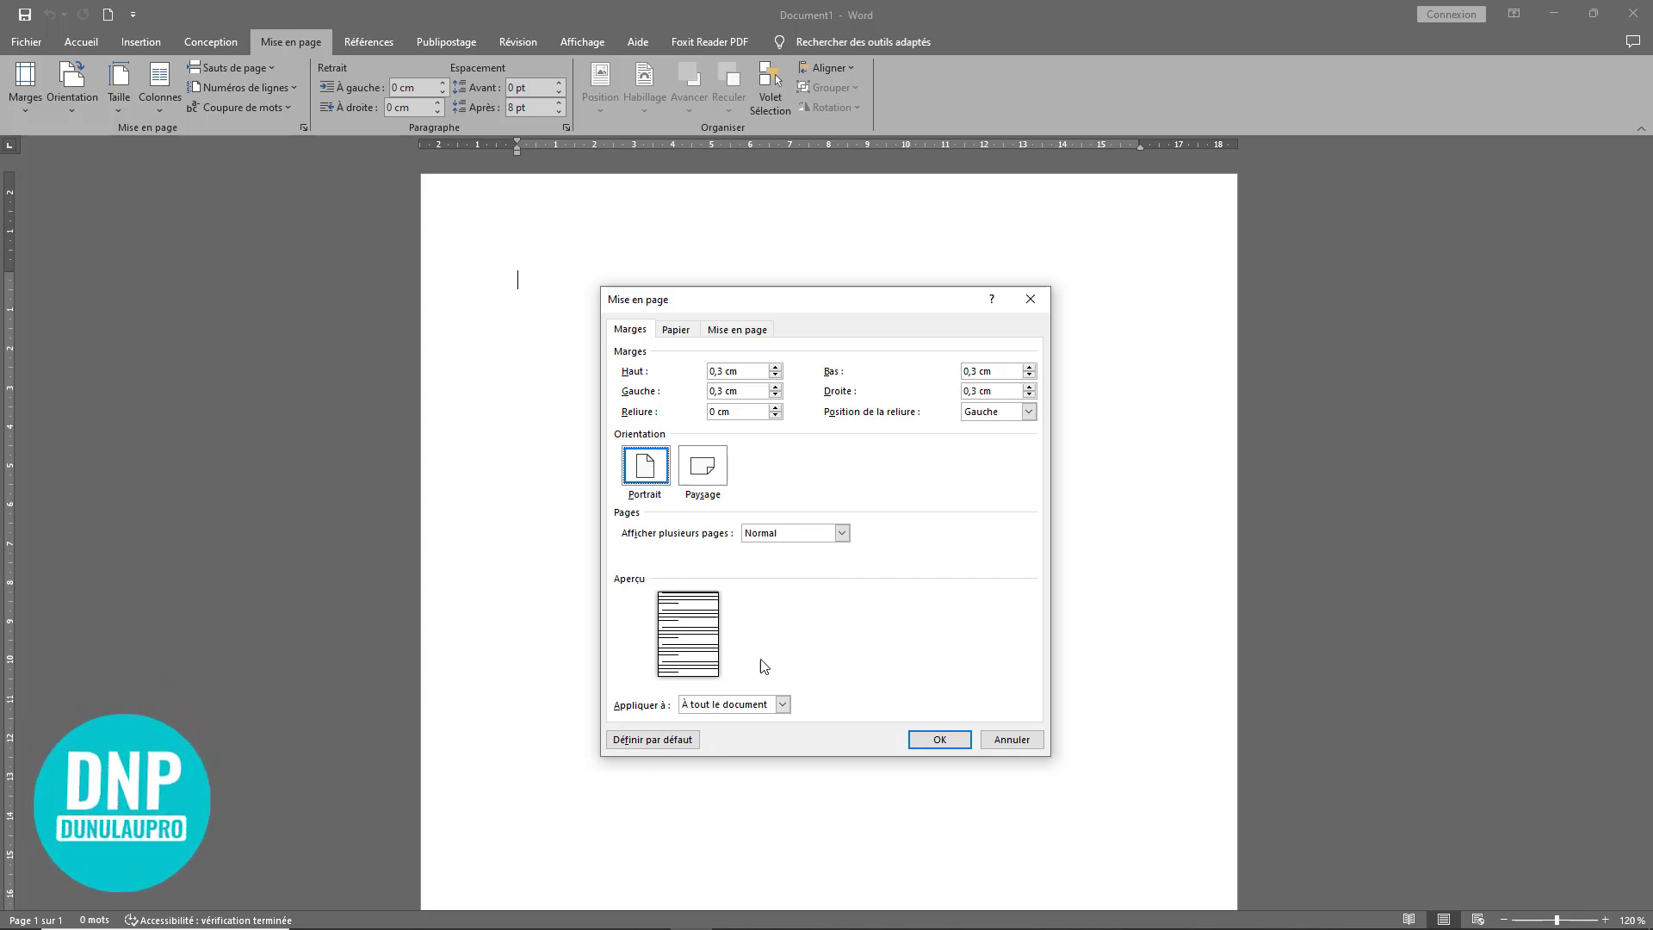
pyautogui.click(946, 740)
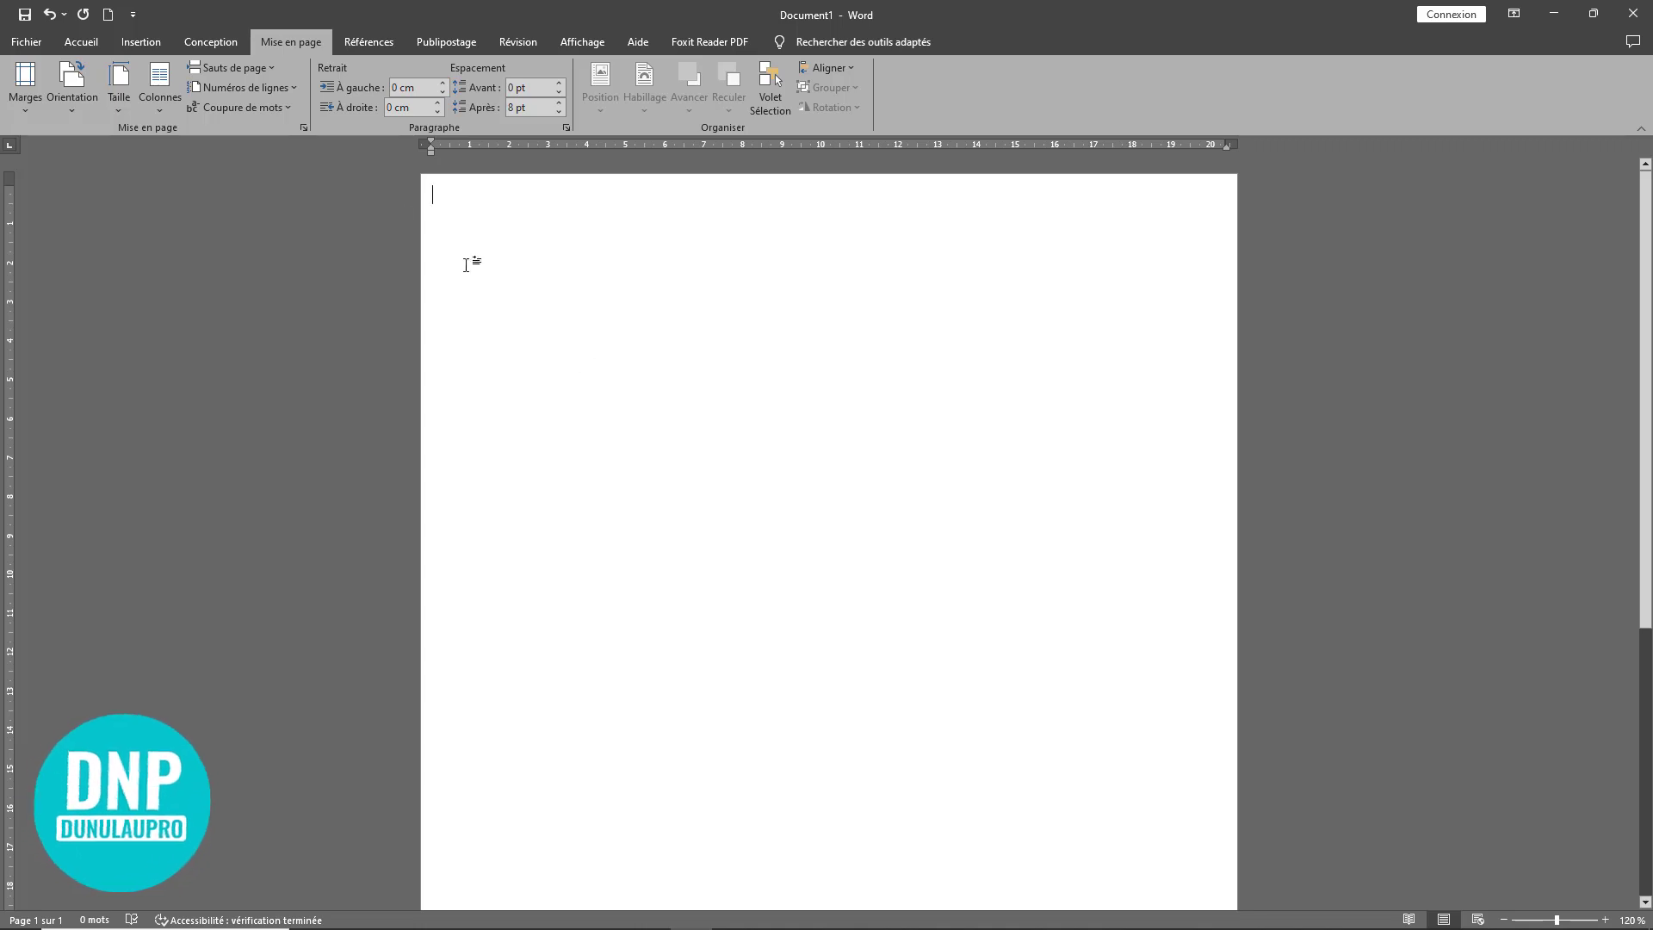
# Step: Draw a flowchart delay shape about 8,72 cm wide and 5,9 cm high, and rotate it so its rounded end points down
pyautogui.click(142, 45)
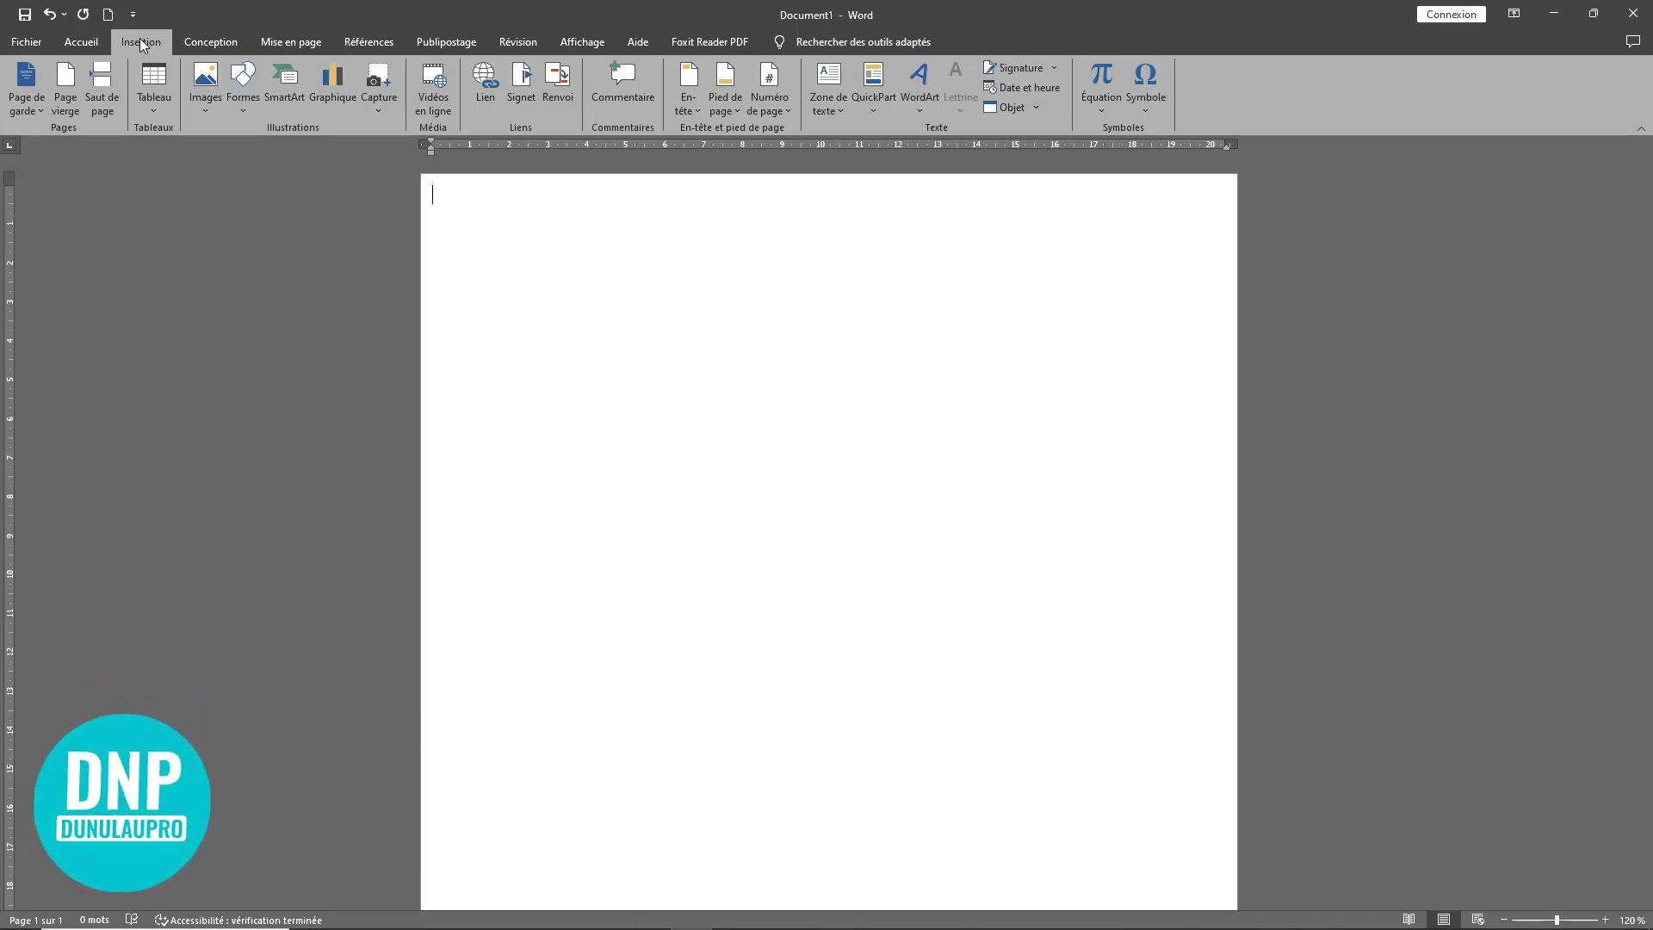
pyautogui.click(249, 105)
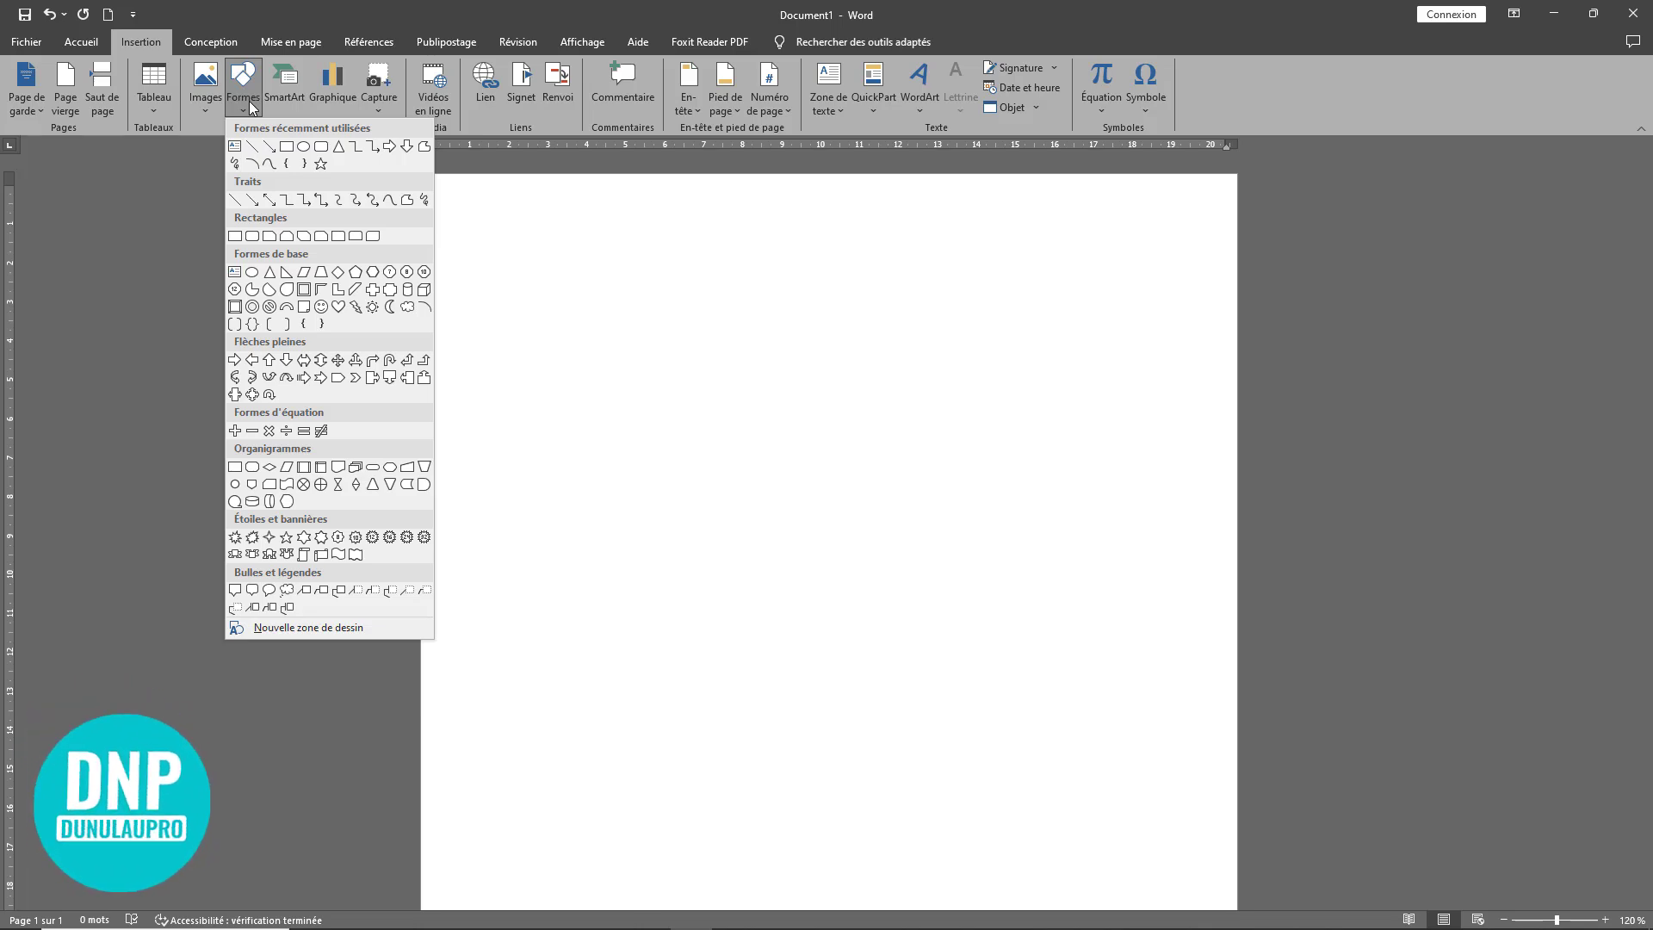
pyautogui.click(426, 488)
pyautogui.moveTo(531, 300); pyautogui.dragTo(871, 530)
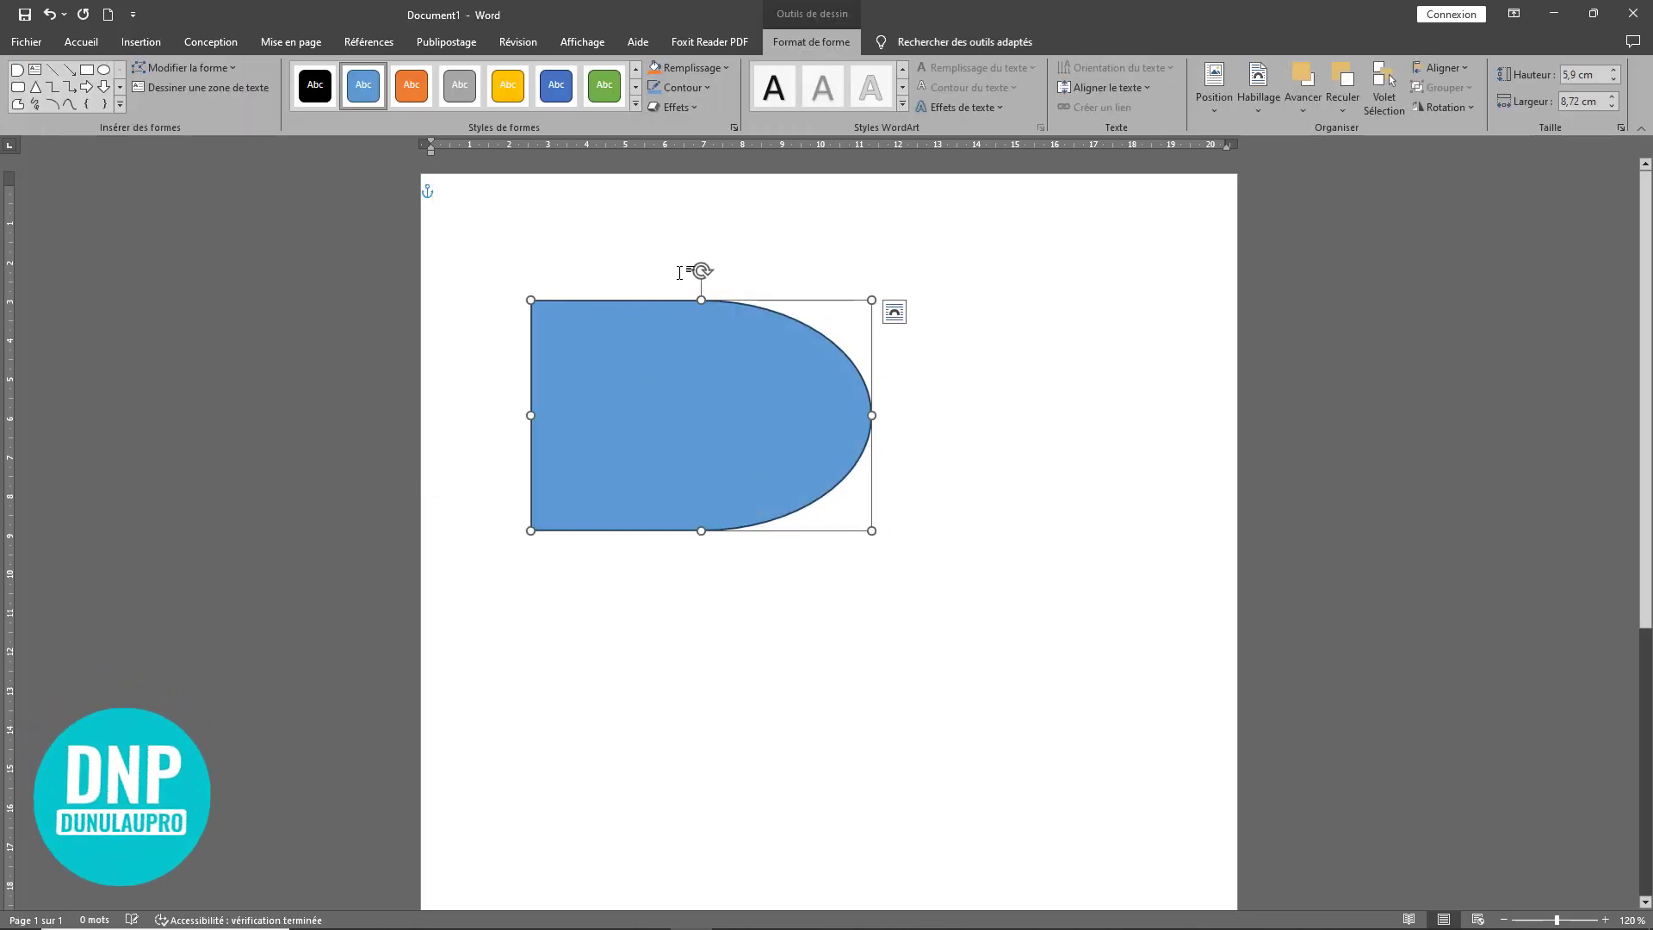
pyautogui.moveTo(702, 270); pyautogui.dragTo(563, 291)
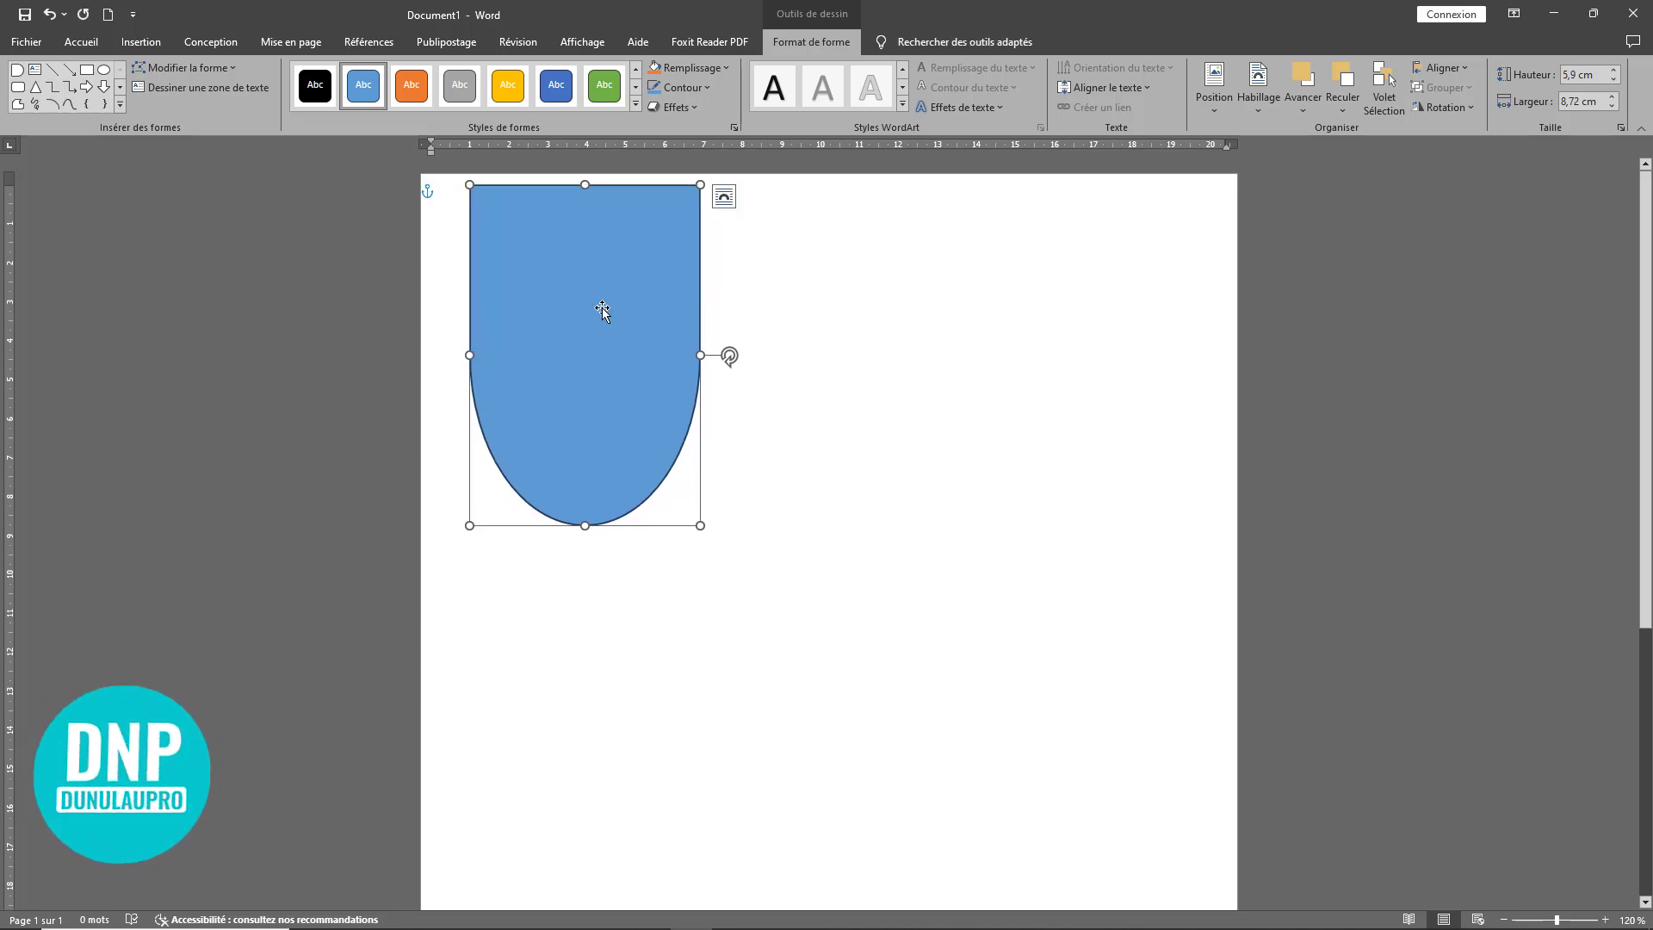
# Step: Set the blue shape's text wrapping to in front of text and move it up to the page's top edge
pyautogui.click(1256, 106)
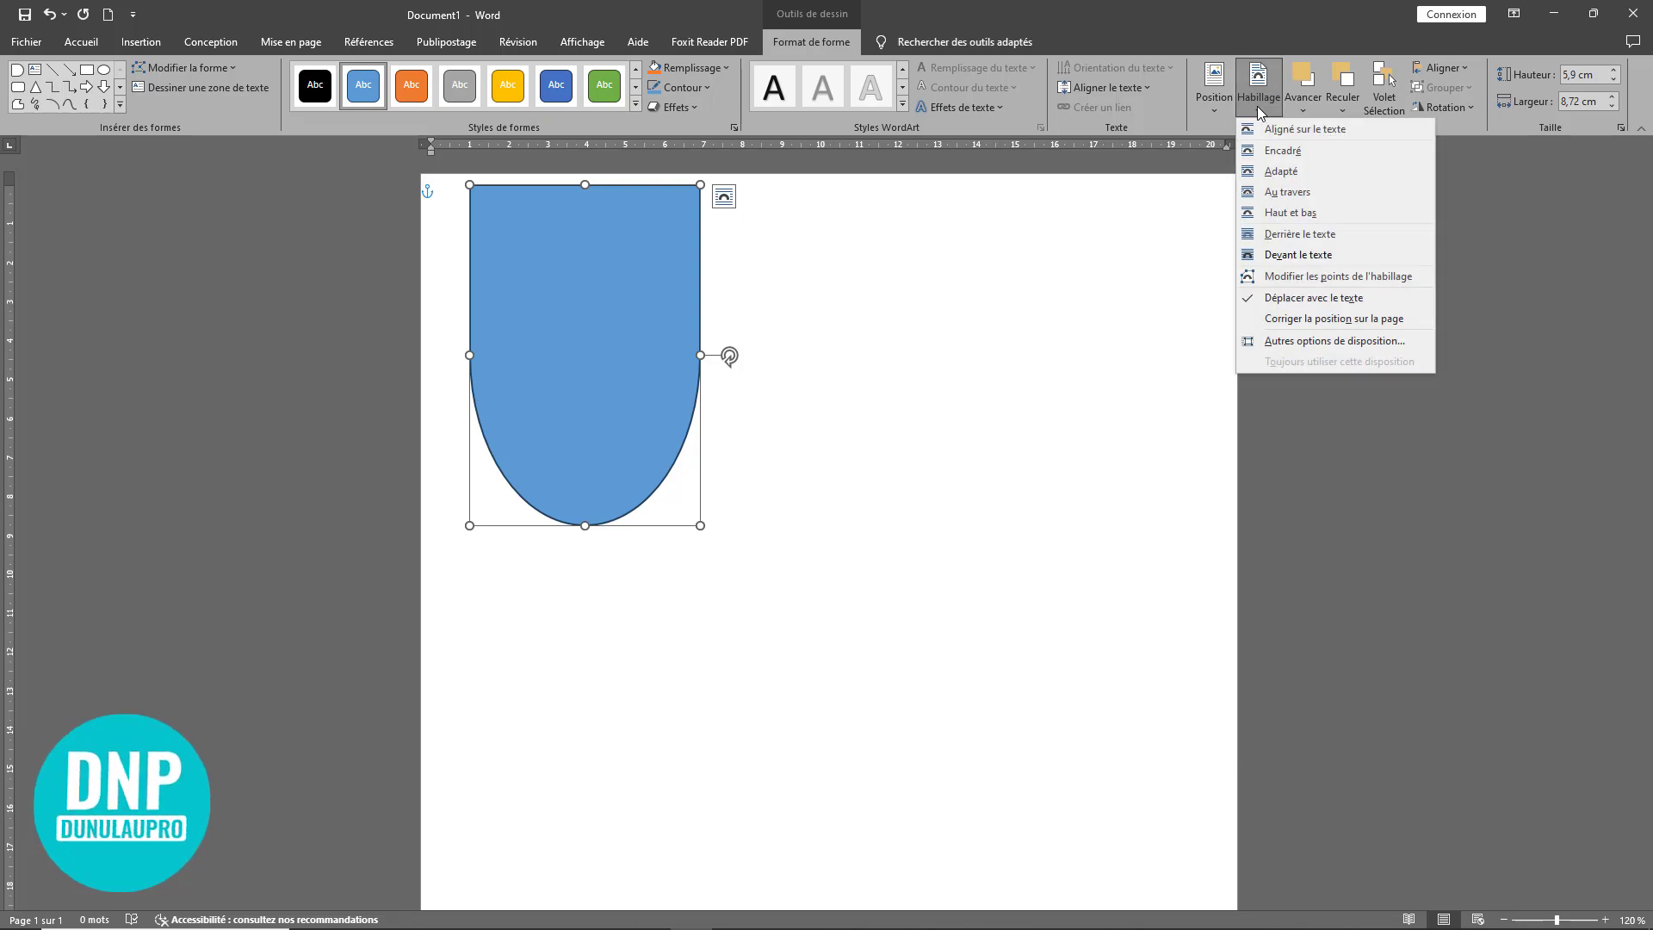
pyautogui.click(1289, 253)
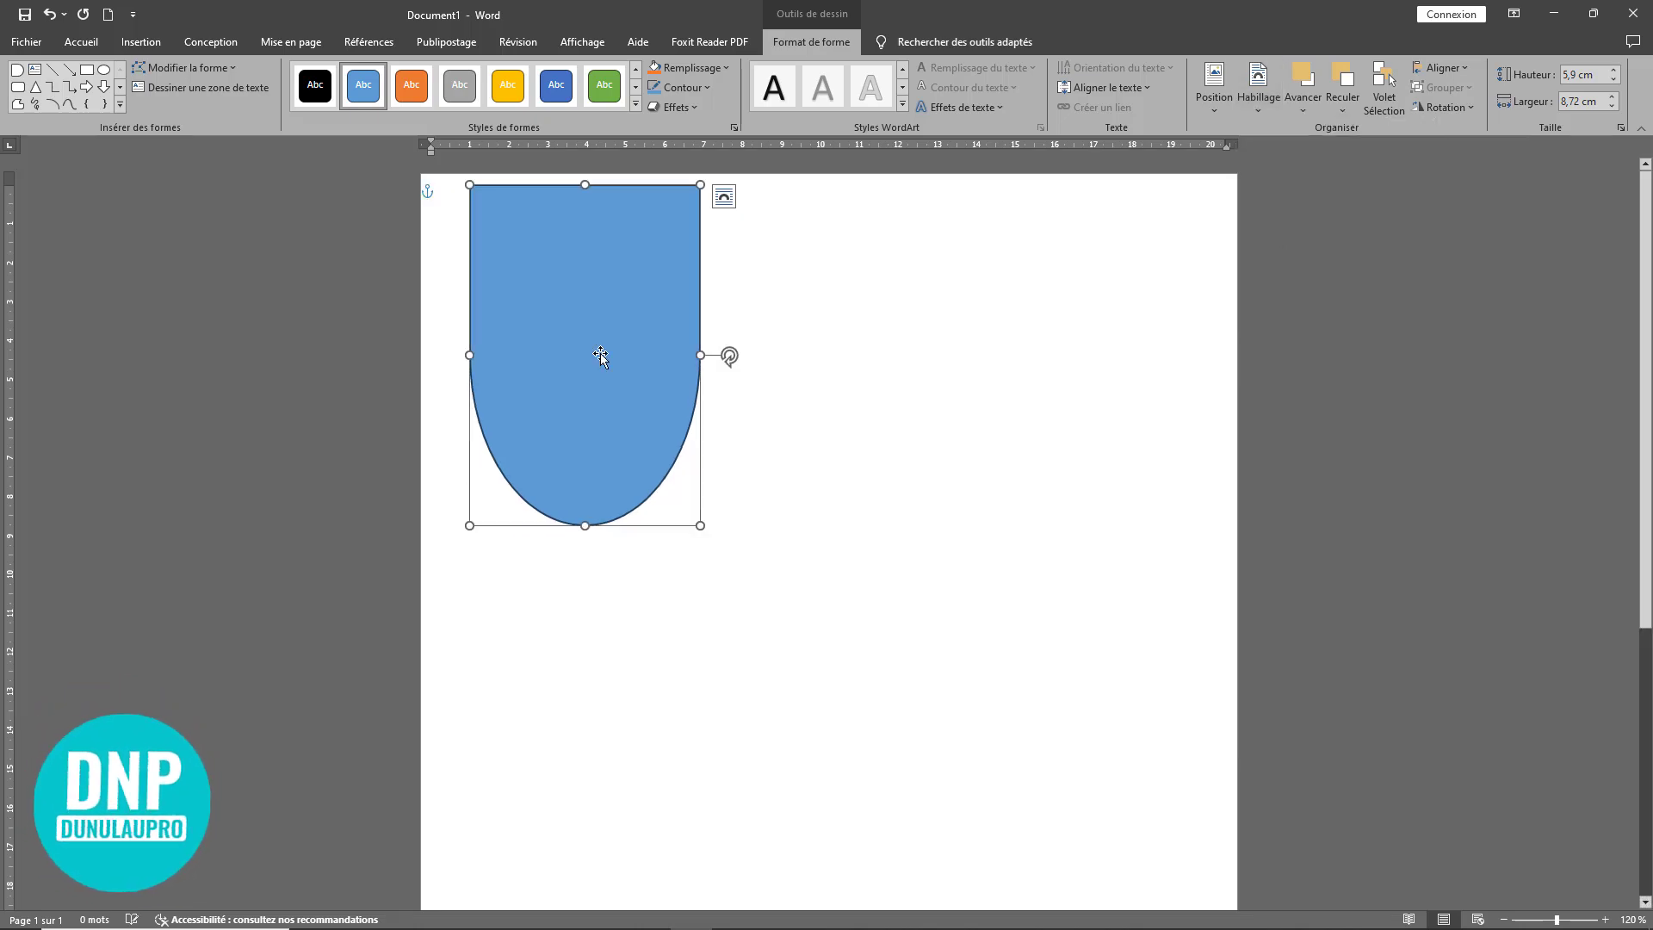
pyautogui.moveTo(554, 322); pyautogui.dragTo(570, 293)
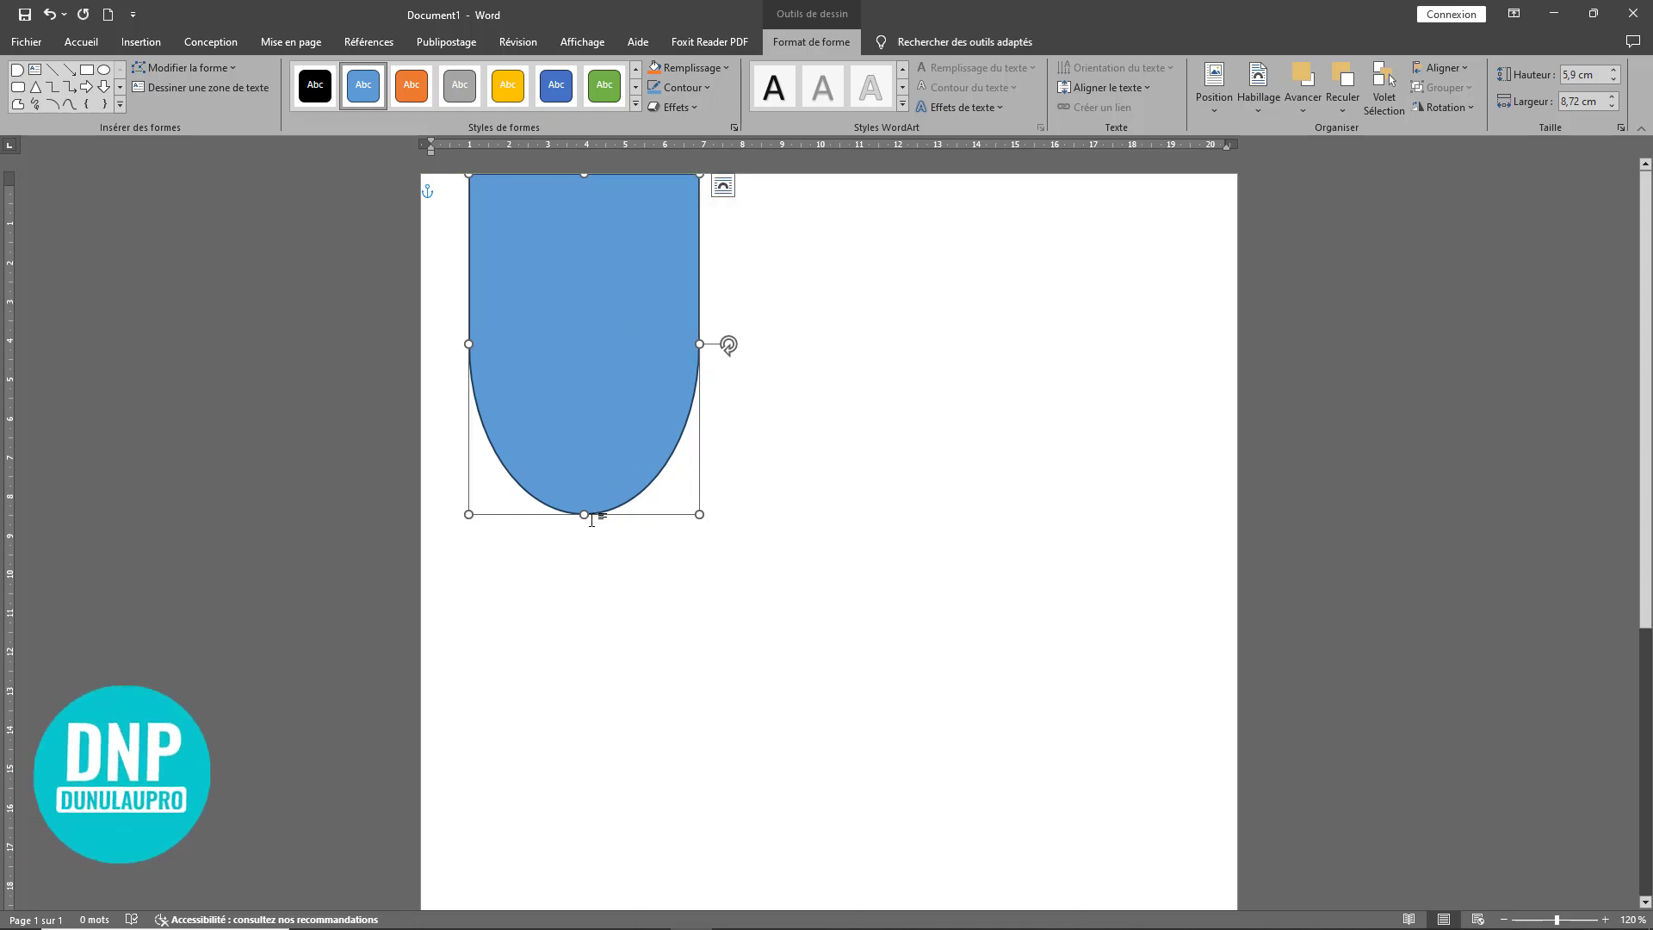
# Step: Resize the blue shape to about 6,72 cm across and 9,17 cm long, and nudge it against the page's top edge
pyautogui.moveTo(584, 514); pyautogui.dragTo(591, 450)
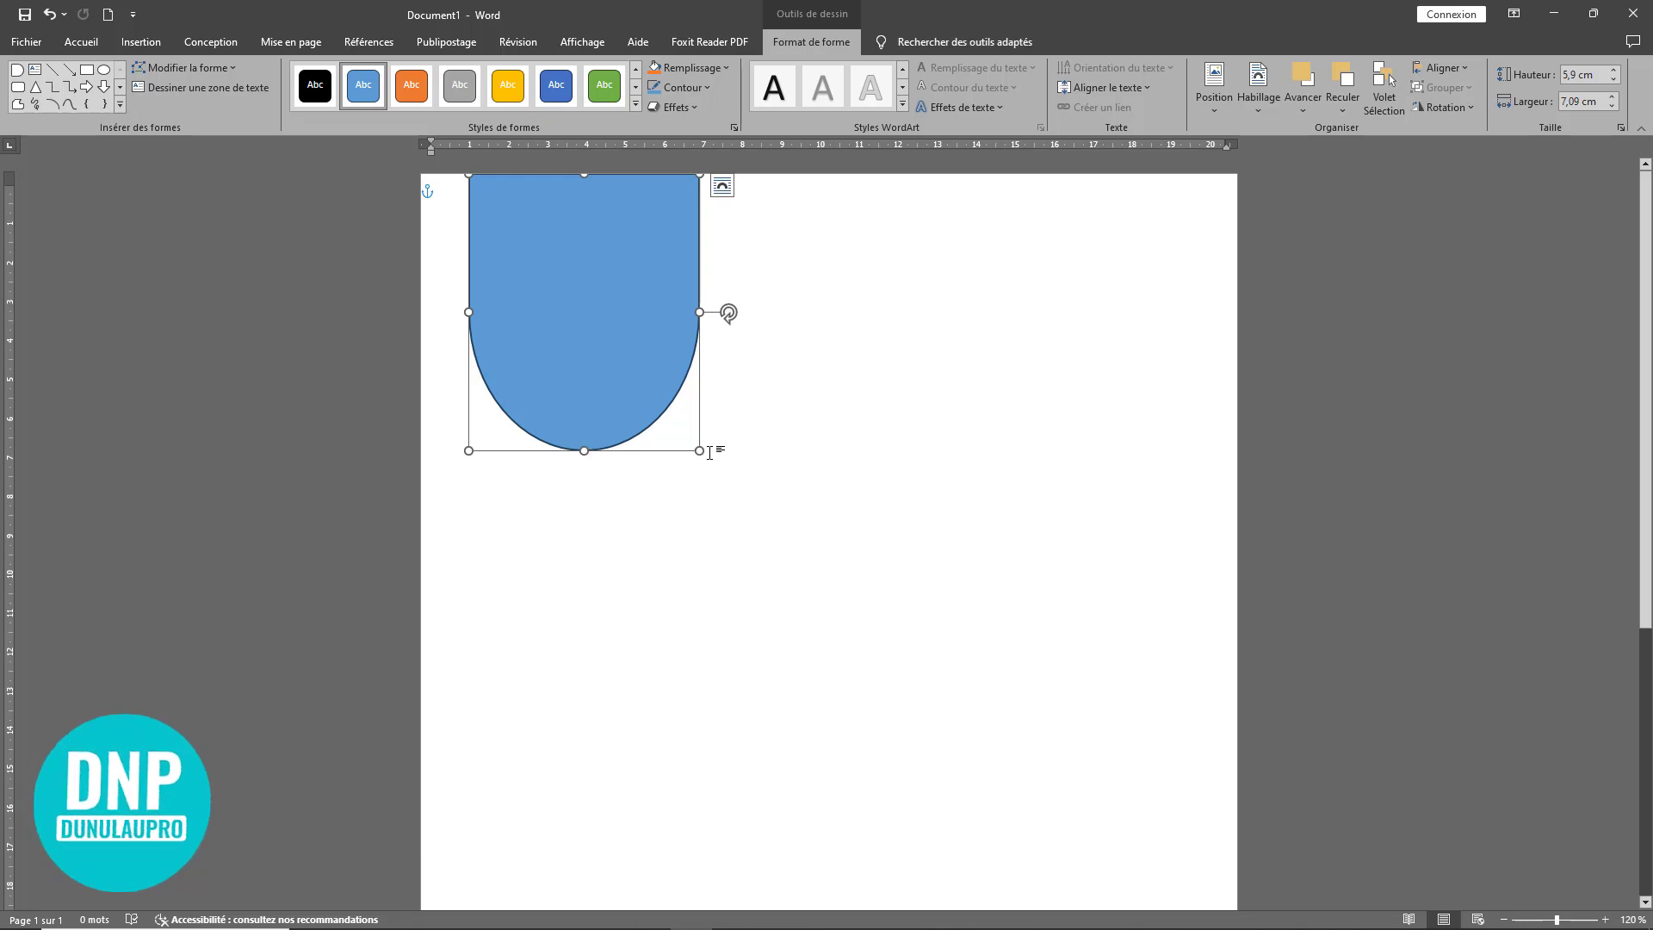
pyautogui.moveTo(699, 449); pyautogui.dragTo(731, 531)
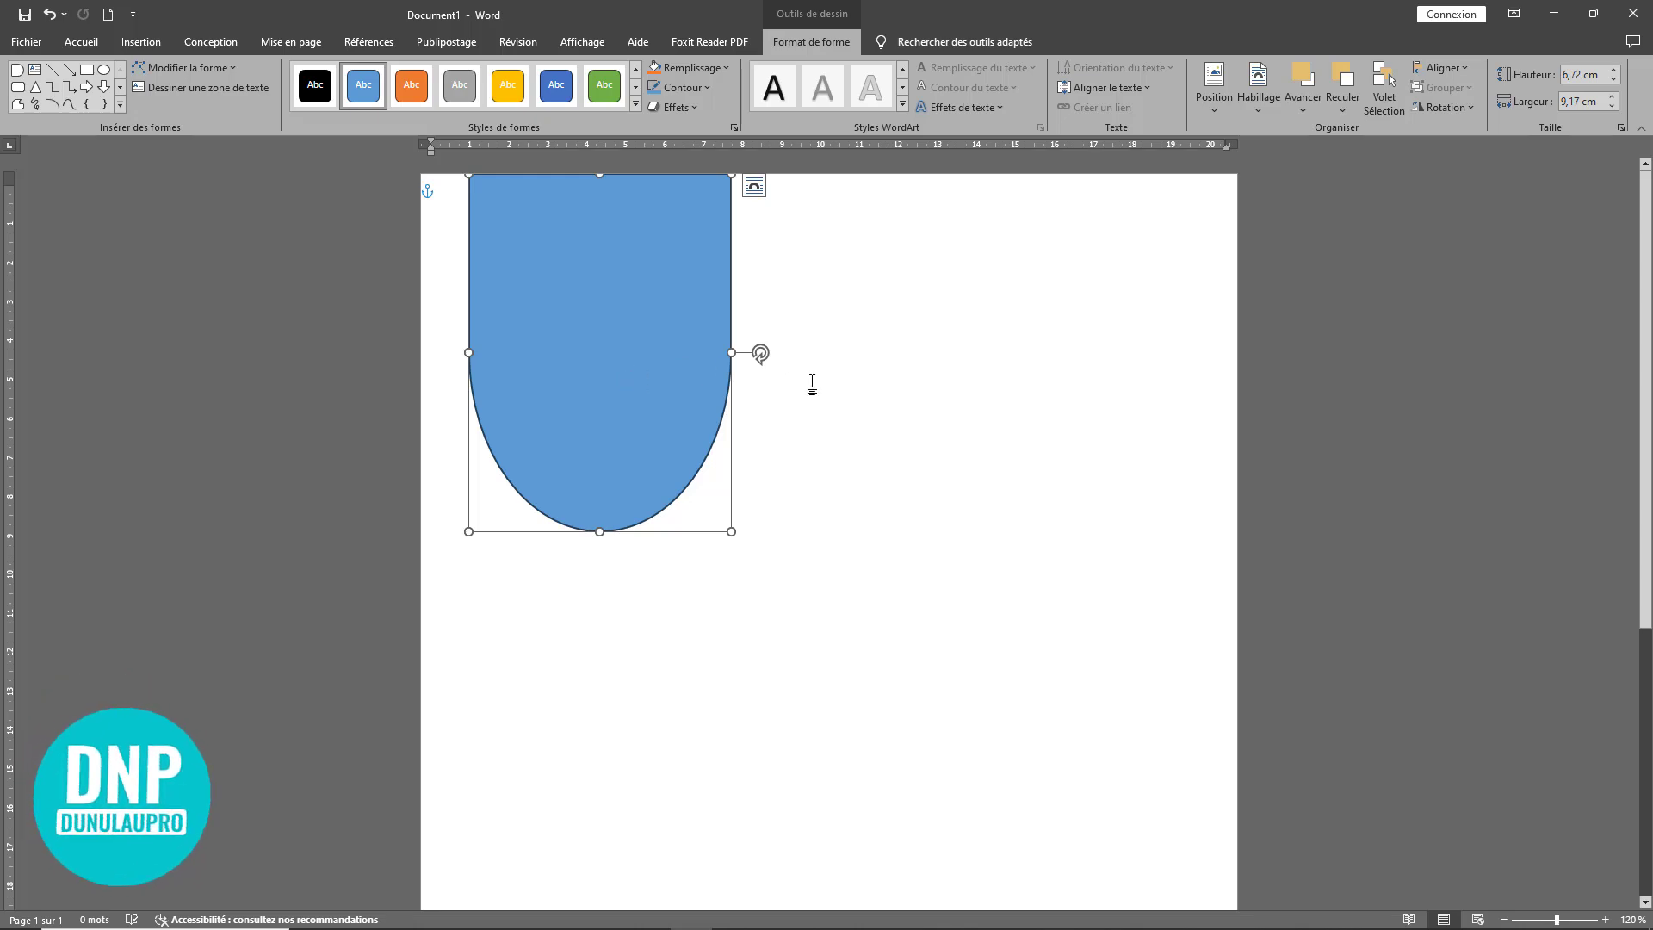
pyautogui.press('Down')
pyautogui.press('Down')
pyautogui.press('Down')
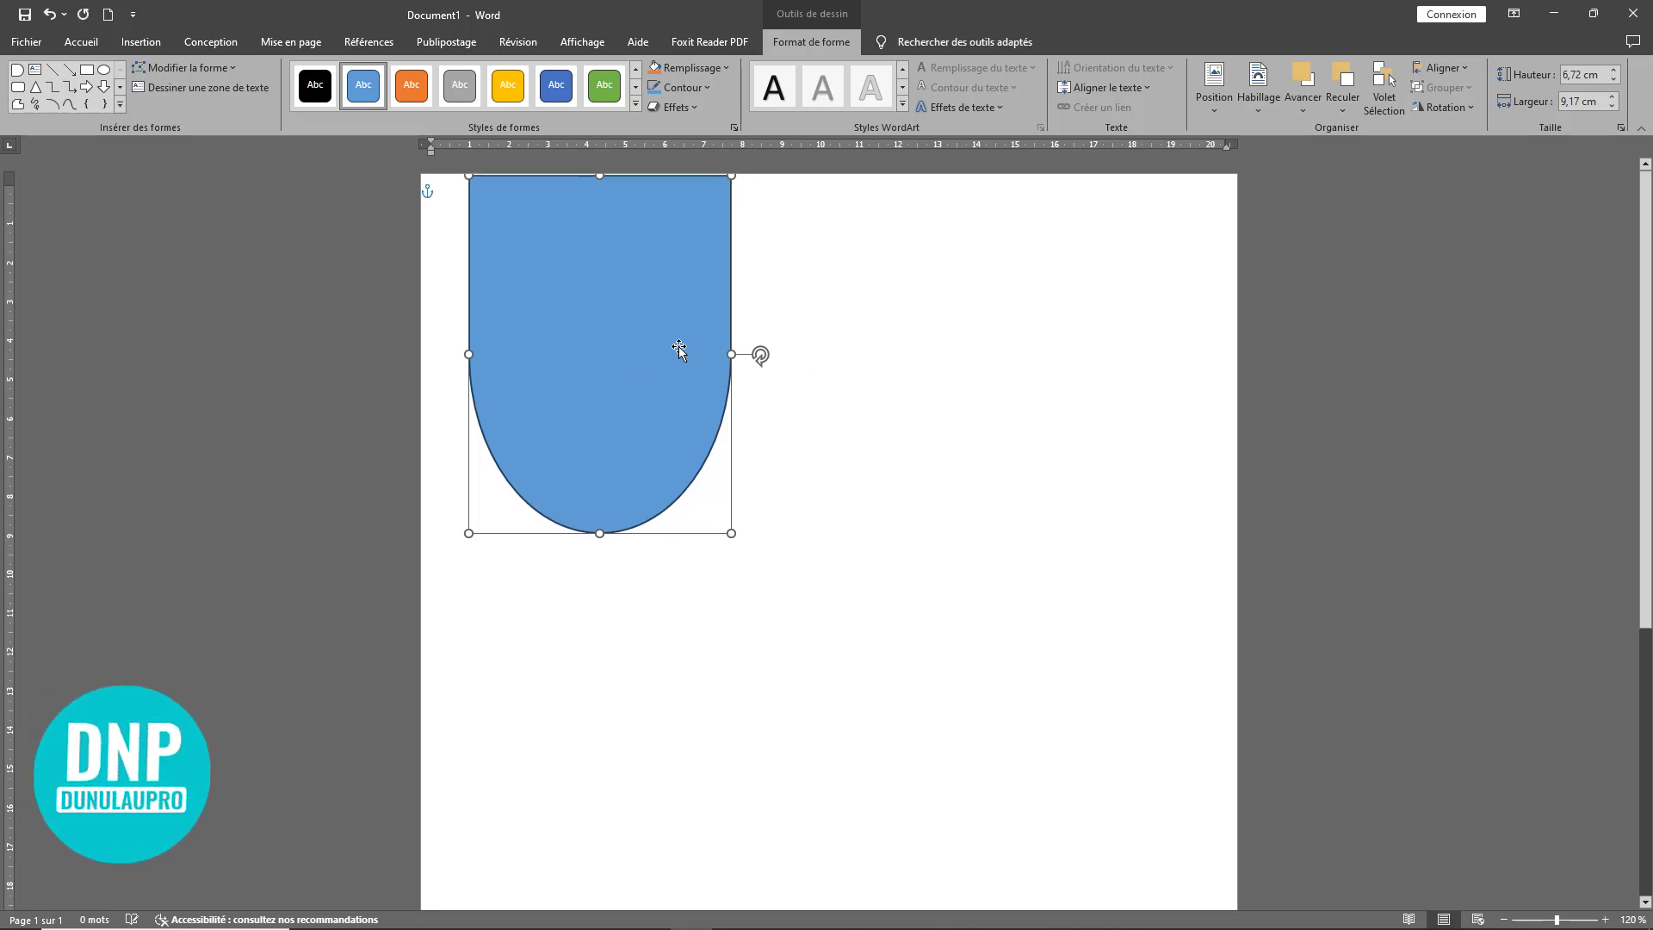
pyautogui.press('Up')
pyautogui.press('Up')
pyautogui.press('Up')
pyautogui.press('Up')
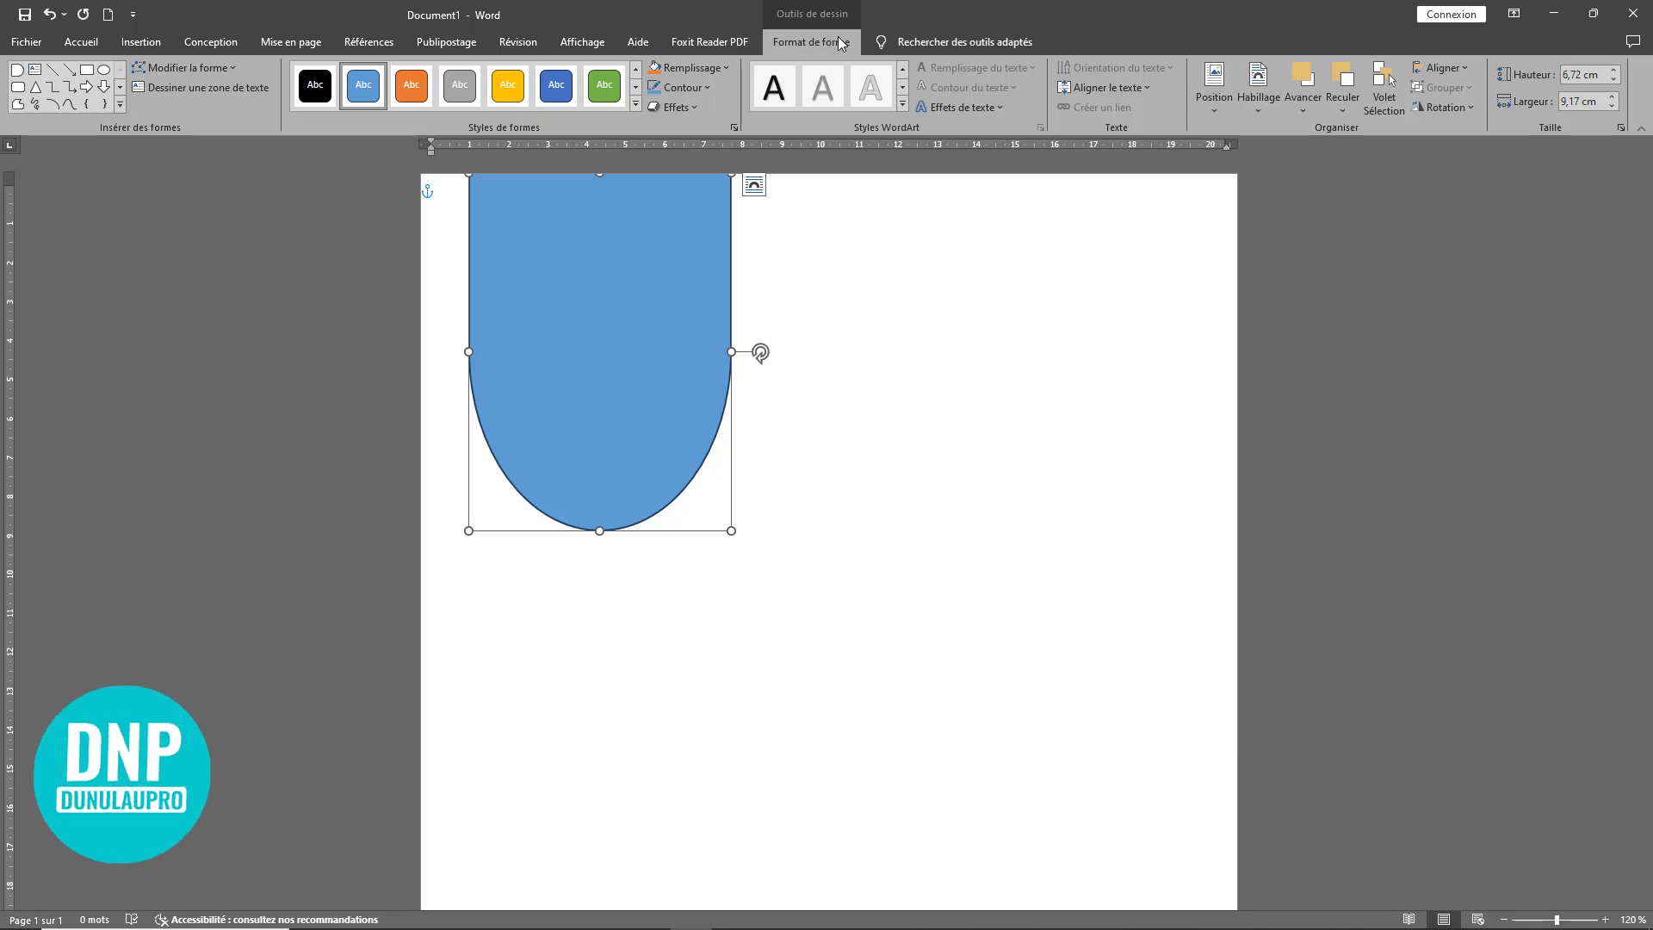
# Step: Remove the outline from the blue rounded shape
pyautogui.click(930, 321)
pyautogui.click(684, 345)
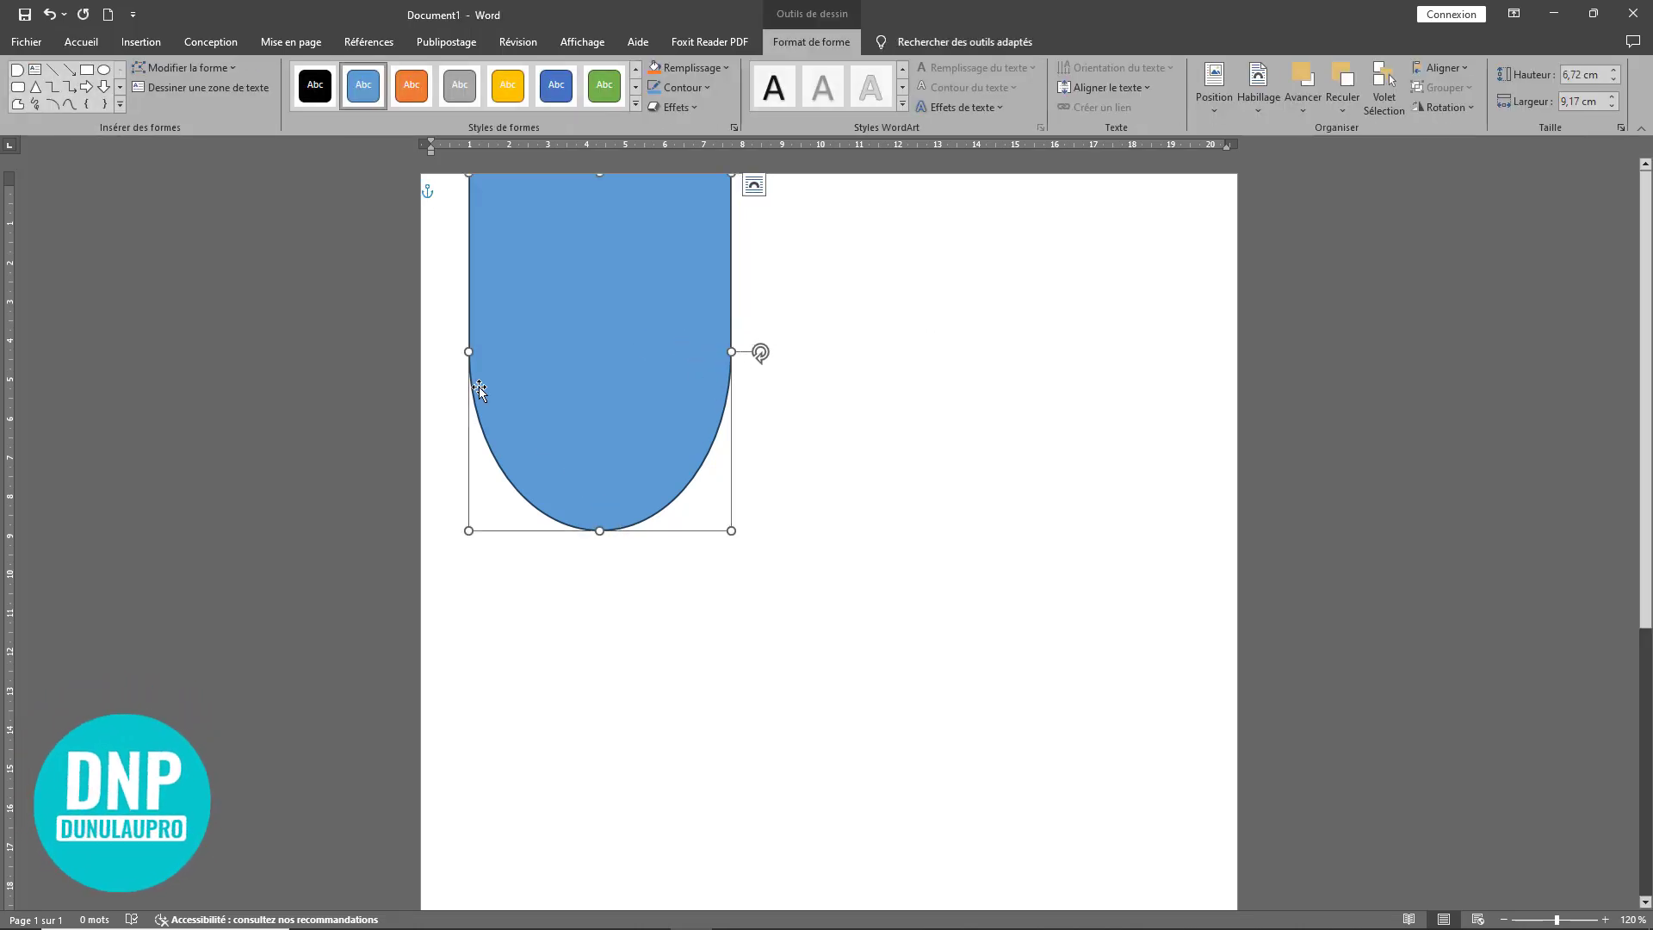
pyautogui.click(706, 87)
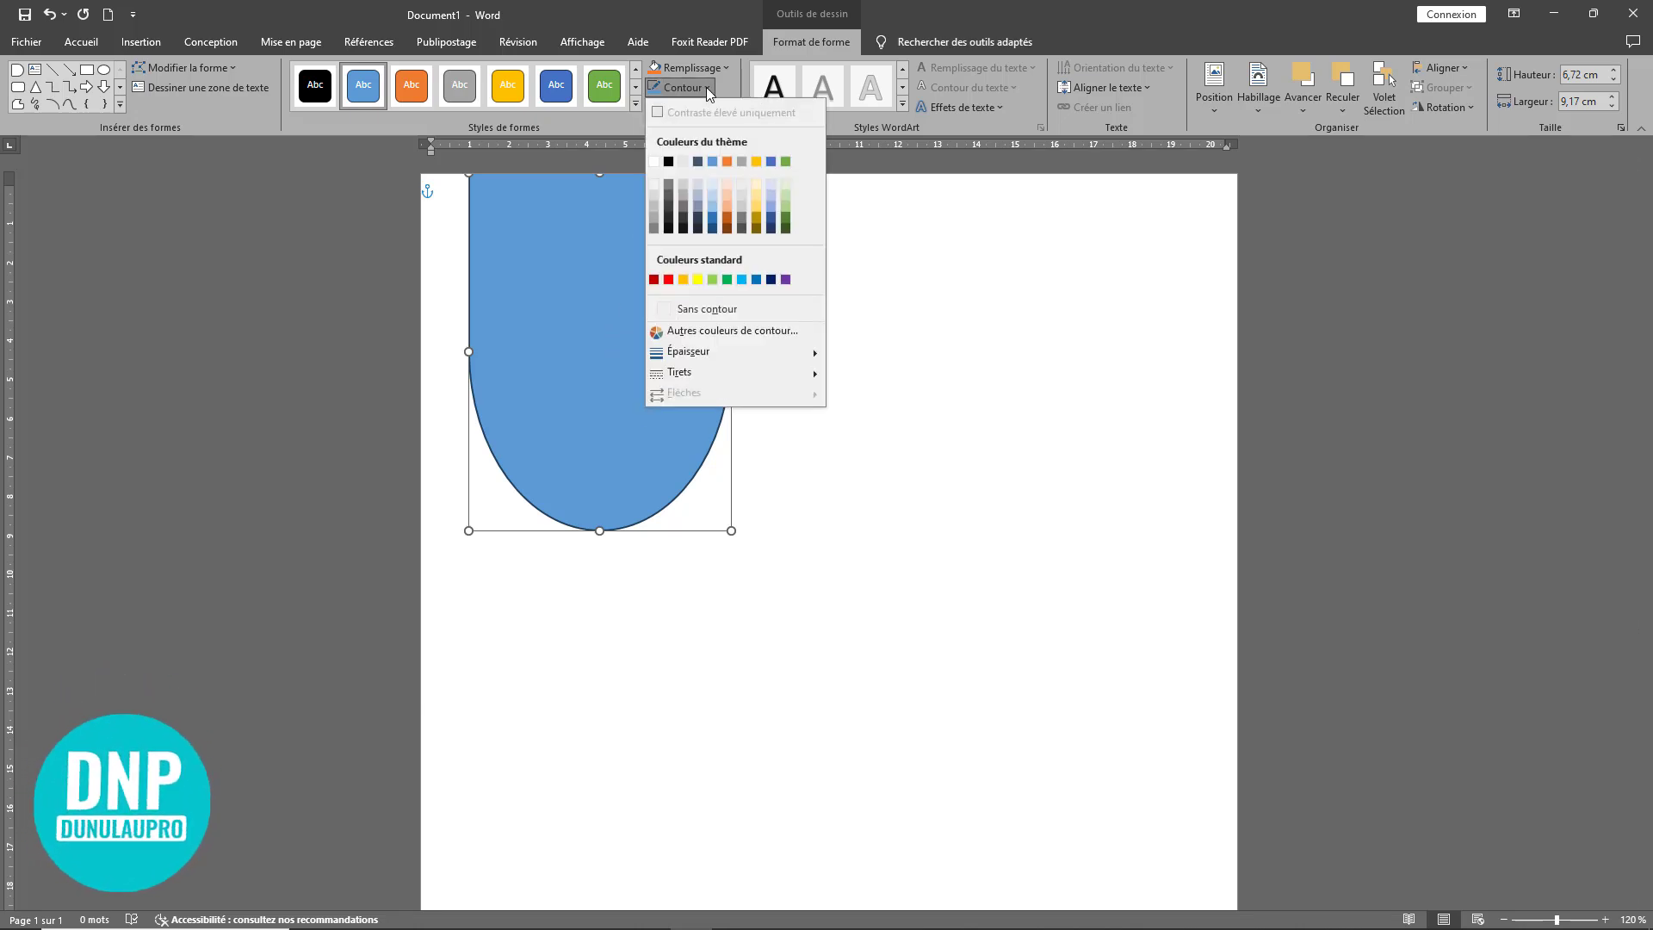
pyautogui.click(712, 309)
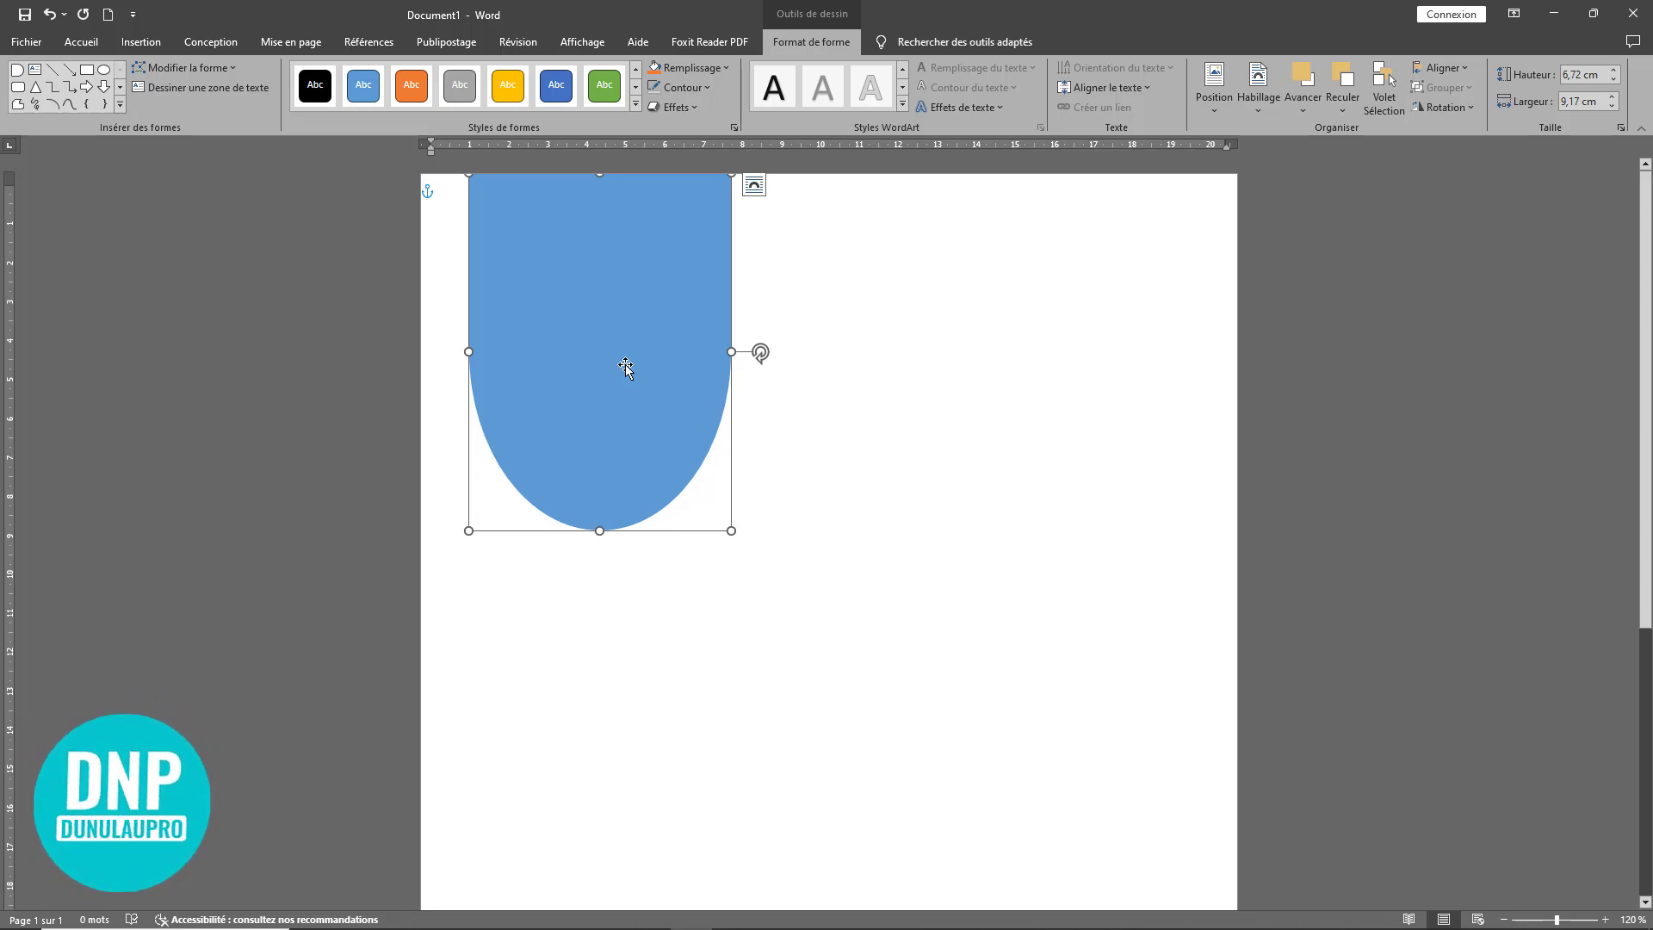
# Step: Draw an ellipse about 5,19 cm high and 5,3 cm wide inside the rounded lower part of the blue shape
pyautogui.click(142, 42)
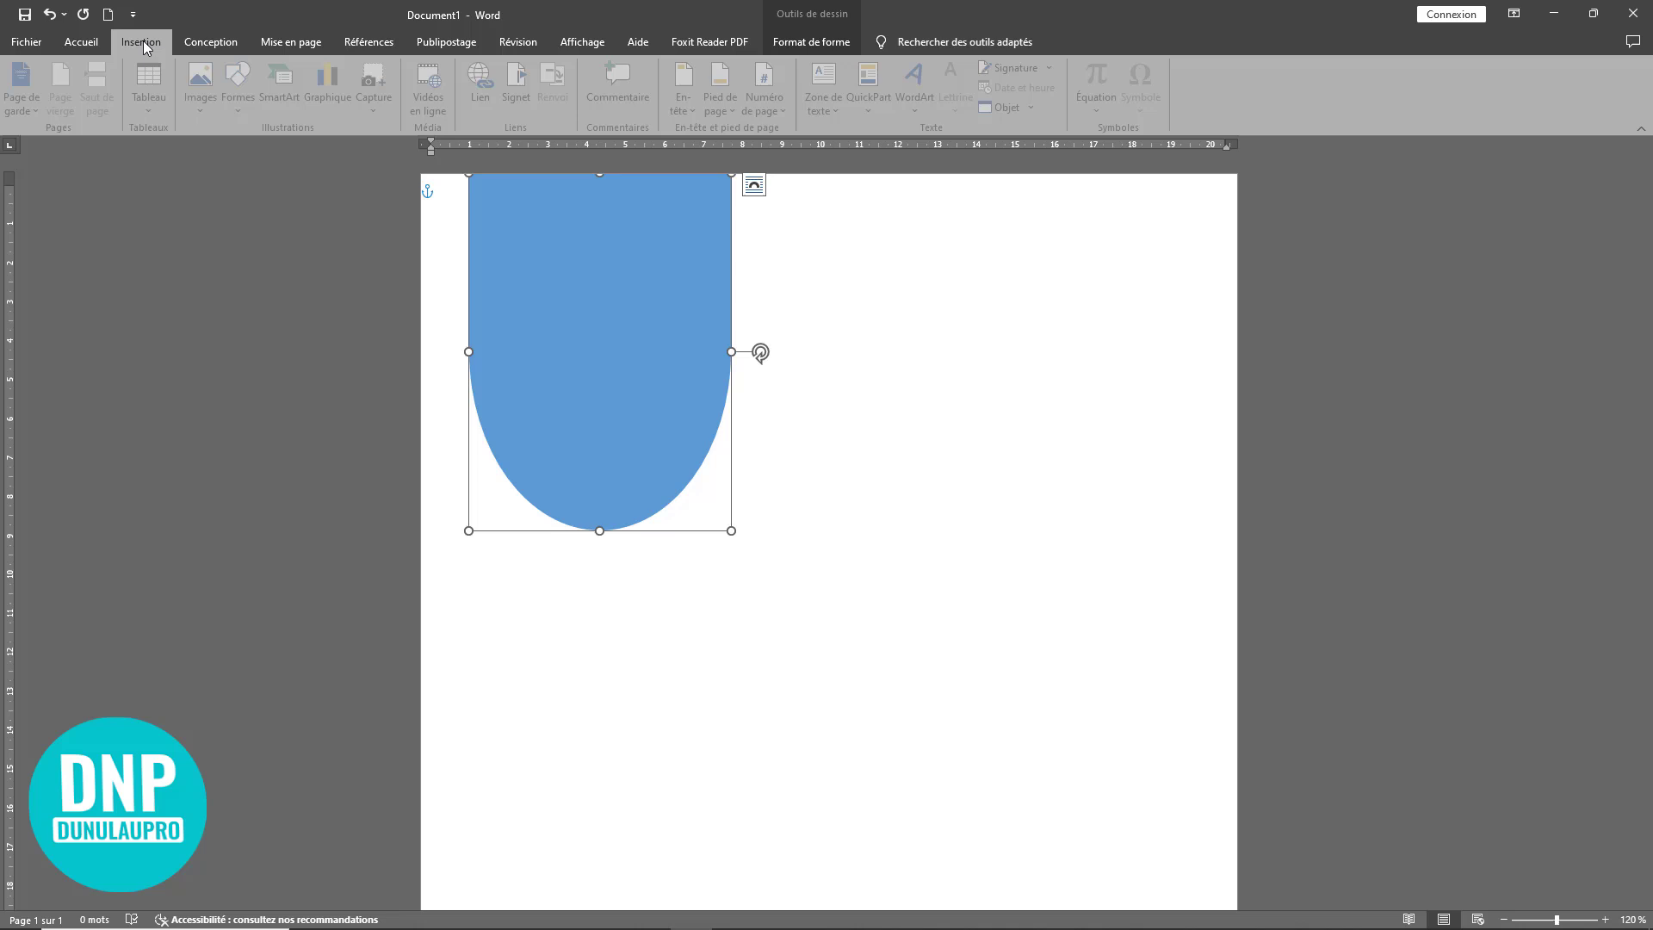
pyautogui.click(248, 107)
pyautogui.click(326, 153)
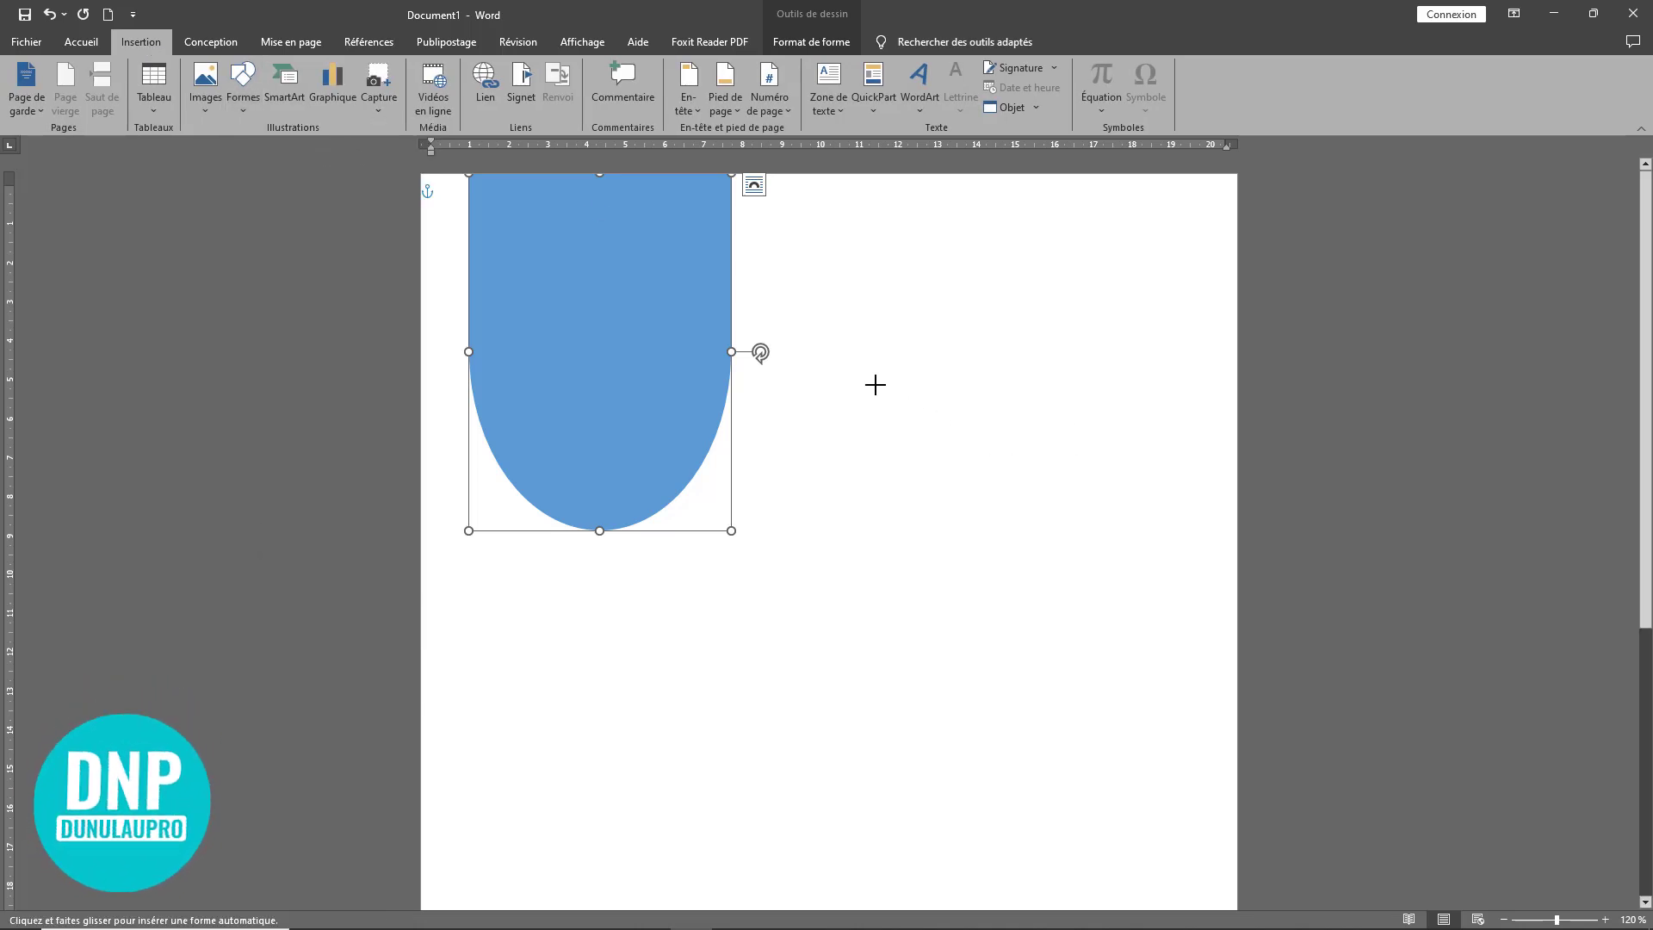
pyautogui.moveTo(491, 319); pyautogui.dragTo(699, 514)
pyautogui.moveTo(596, 318); pyautogui.dragTo(597, 312)
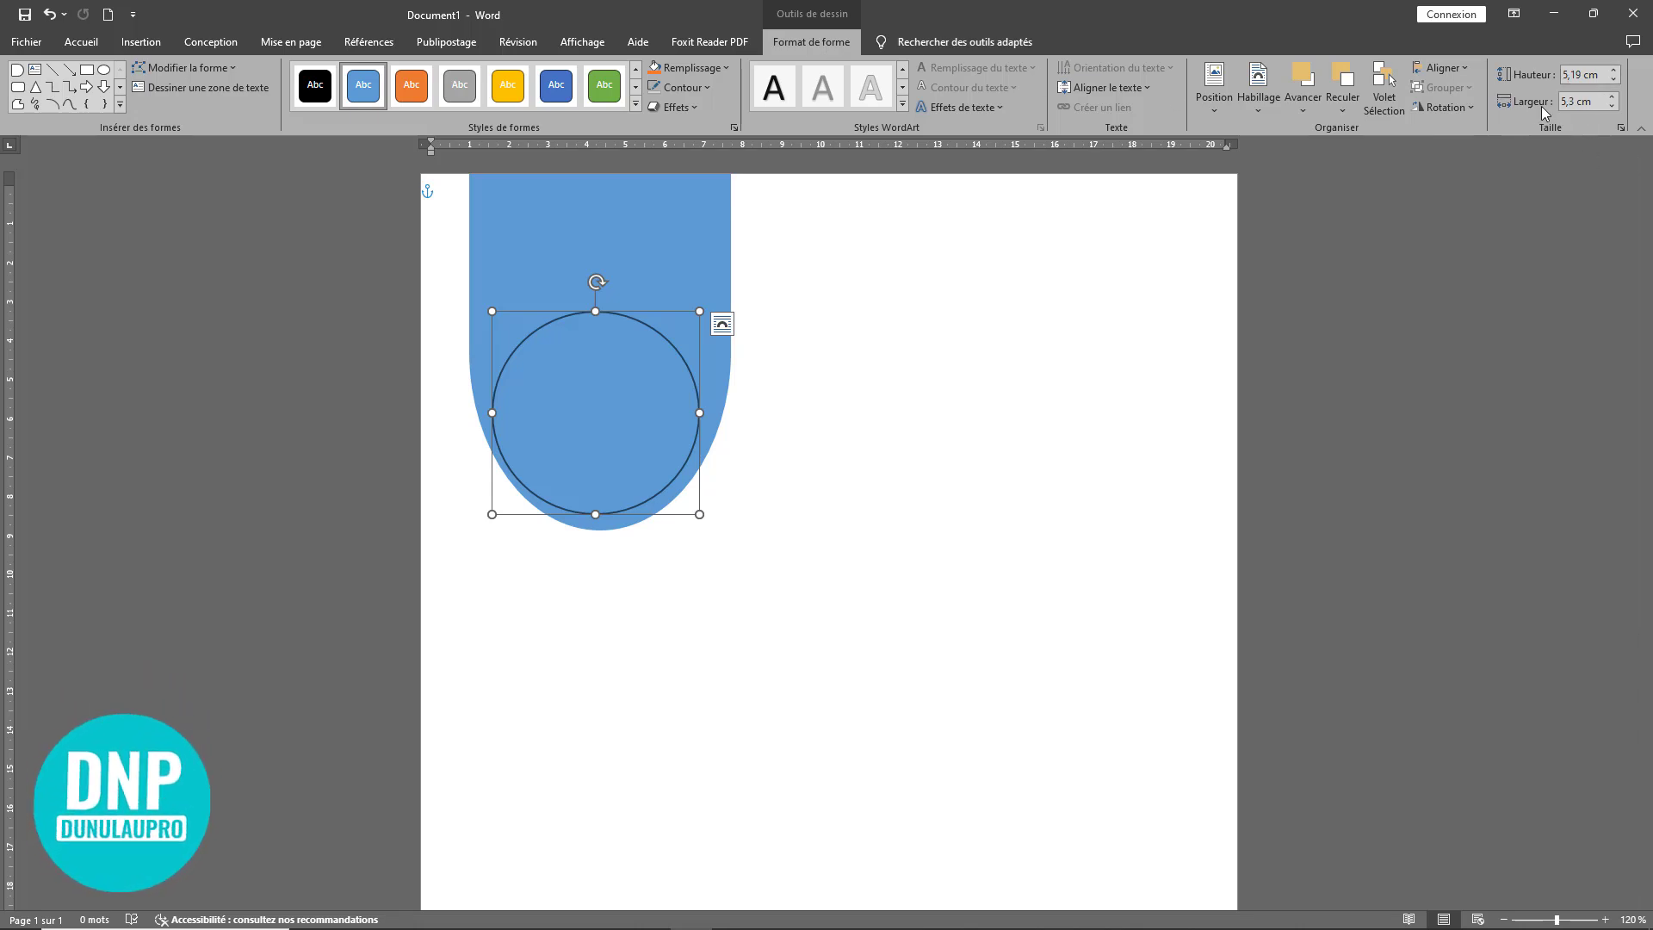
# Step: Set the circle's height and width to 5,2 cm and centre it within the rounded part of the blue shape
pyautogui.click(1580, 74)
pyautogui.click(1581, 74)
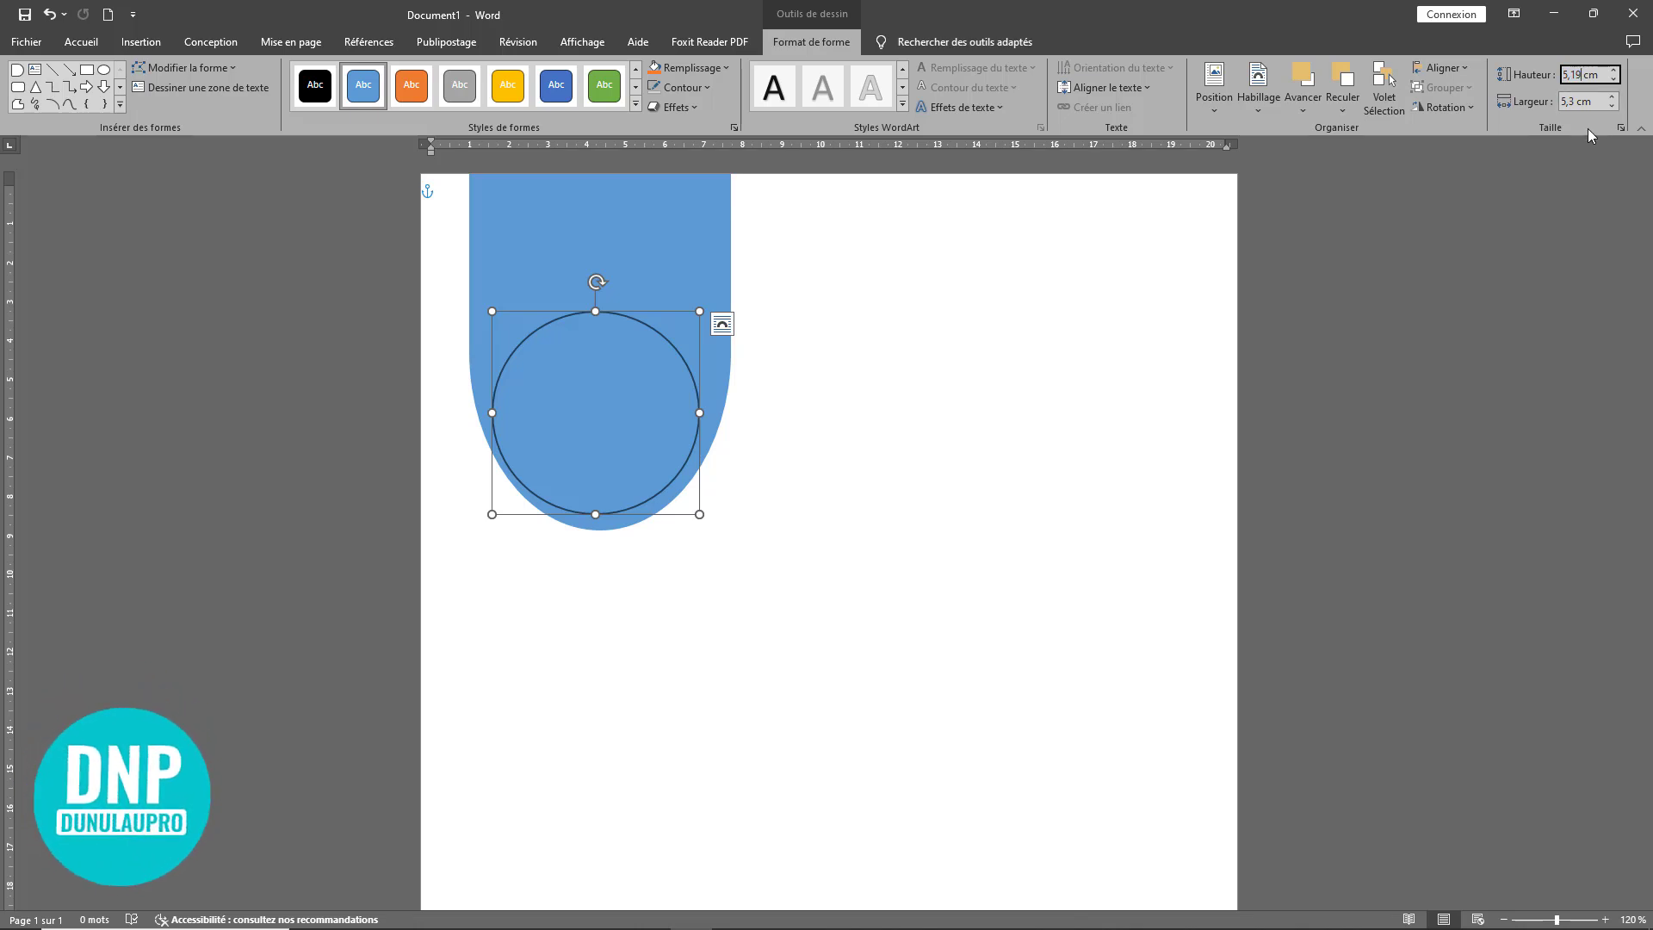
pyautogui.press('BackSpace')
pyautogui.press('BackSpace')
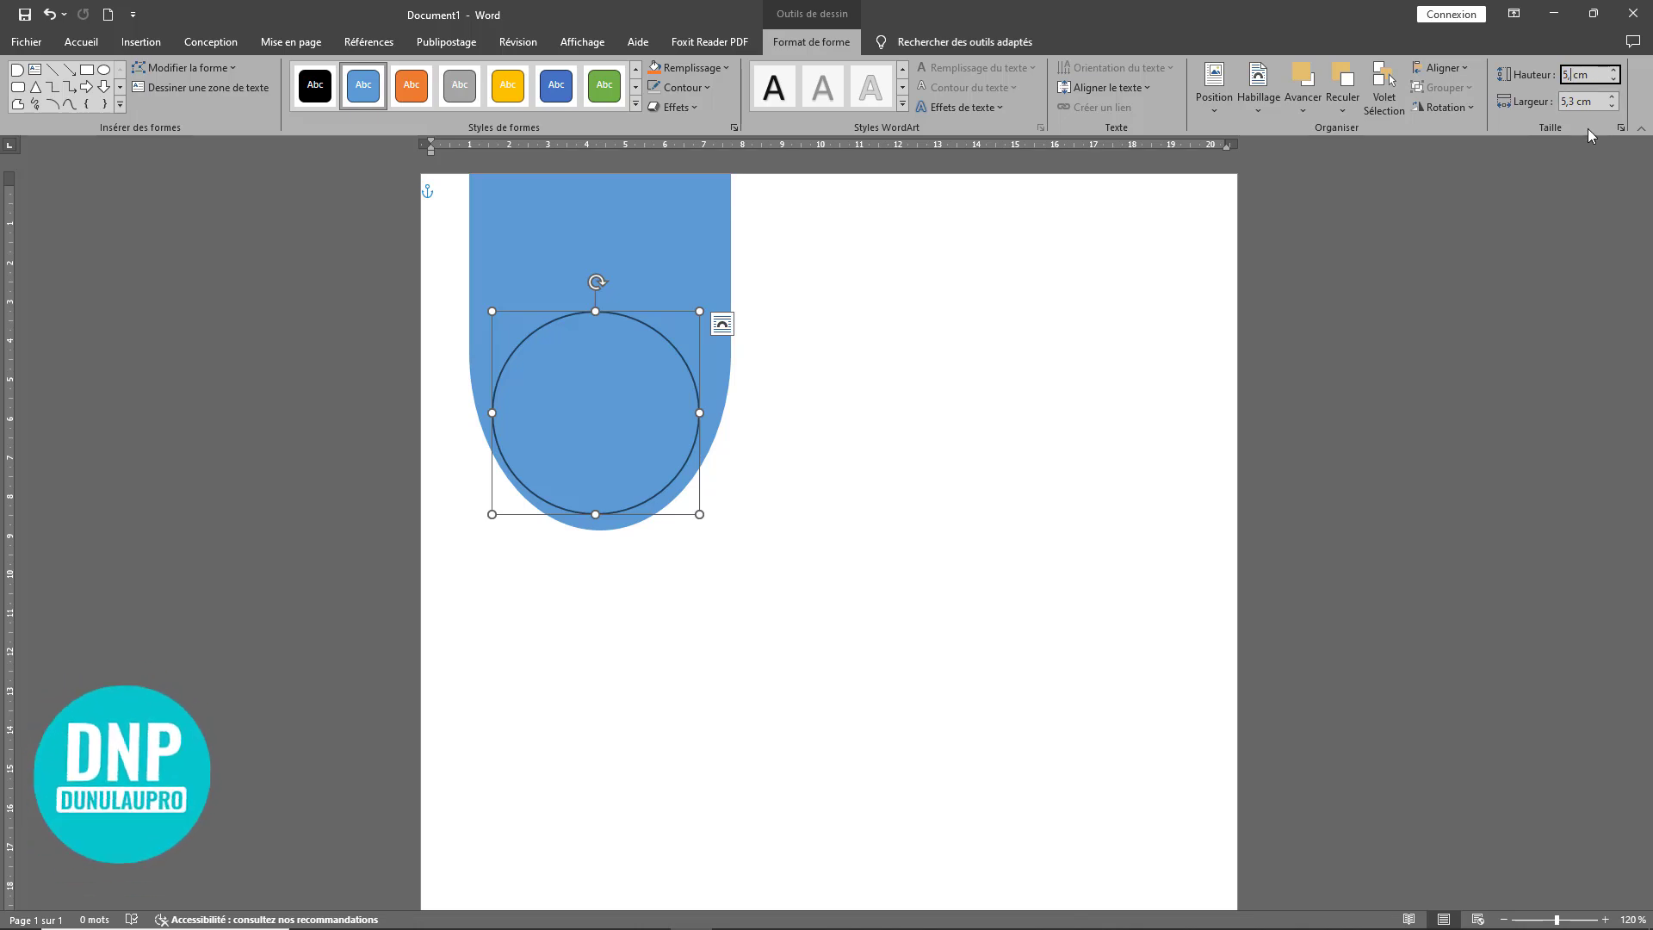
pyautogui.write('2')
pyautogui.click(1576, 100)
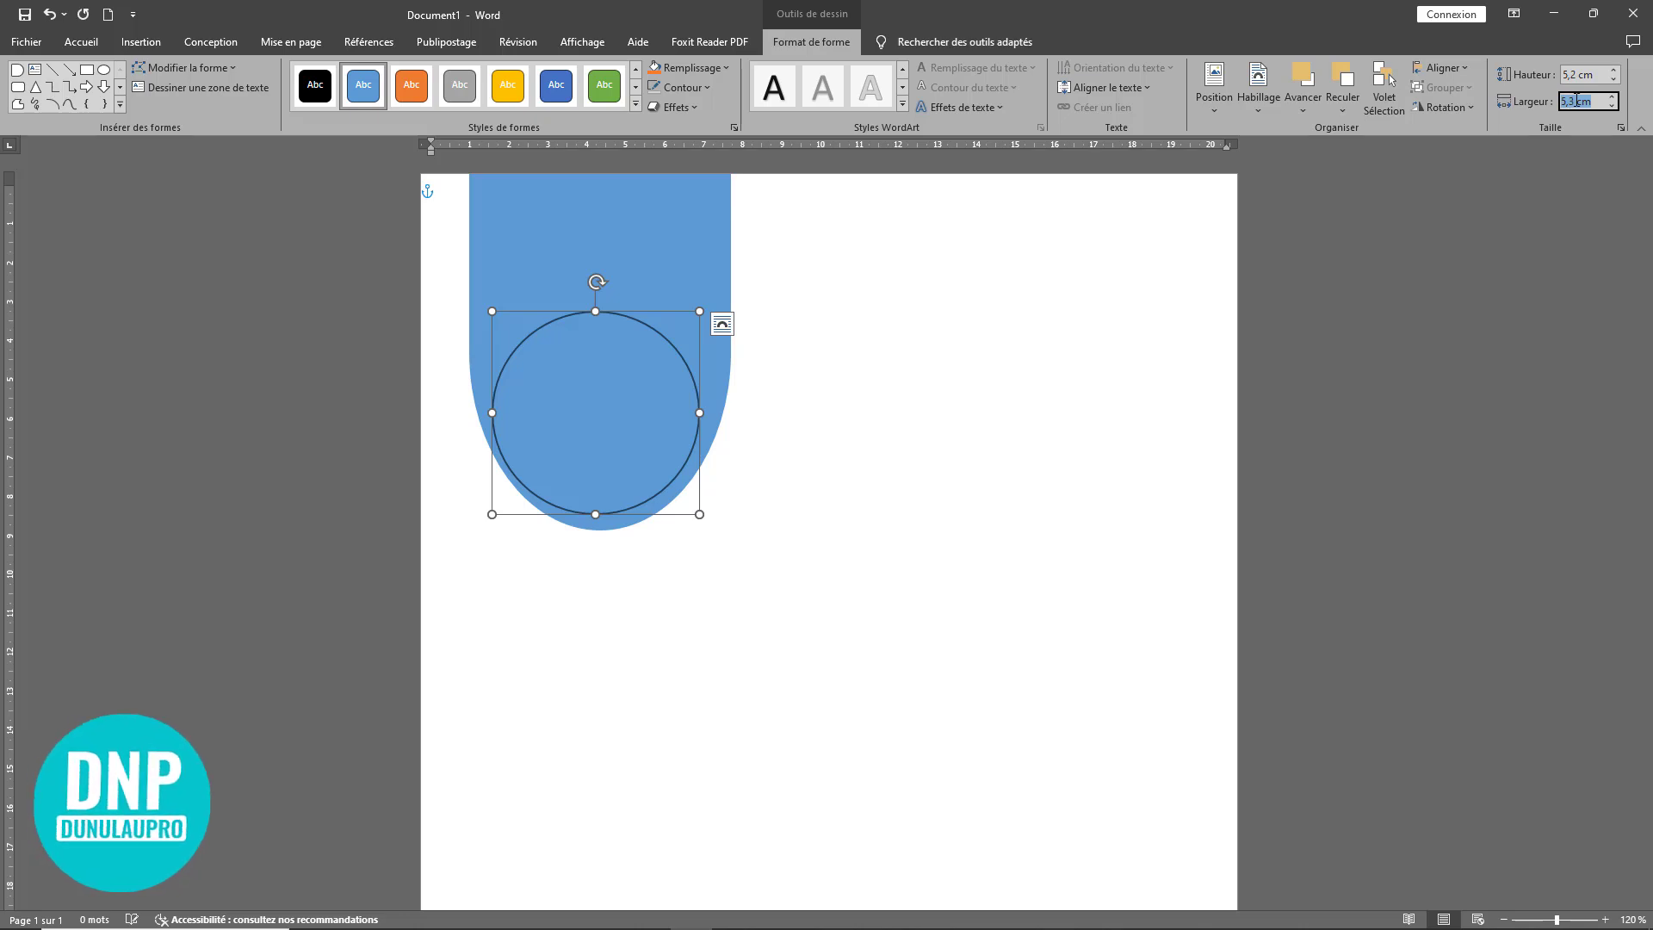
pyautogui.click(1576, 100)
pyautogui.write('2')
pyautogui.press('Return')
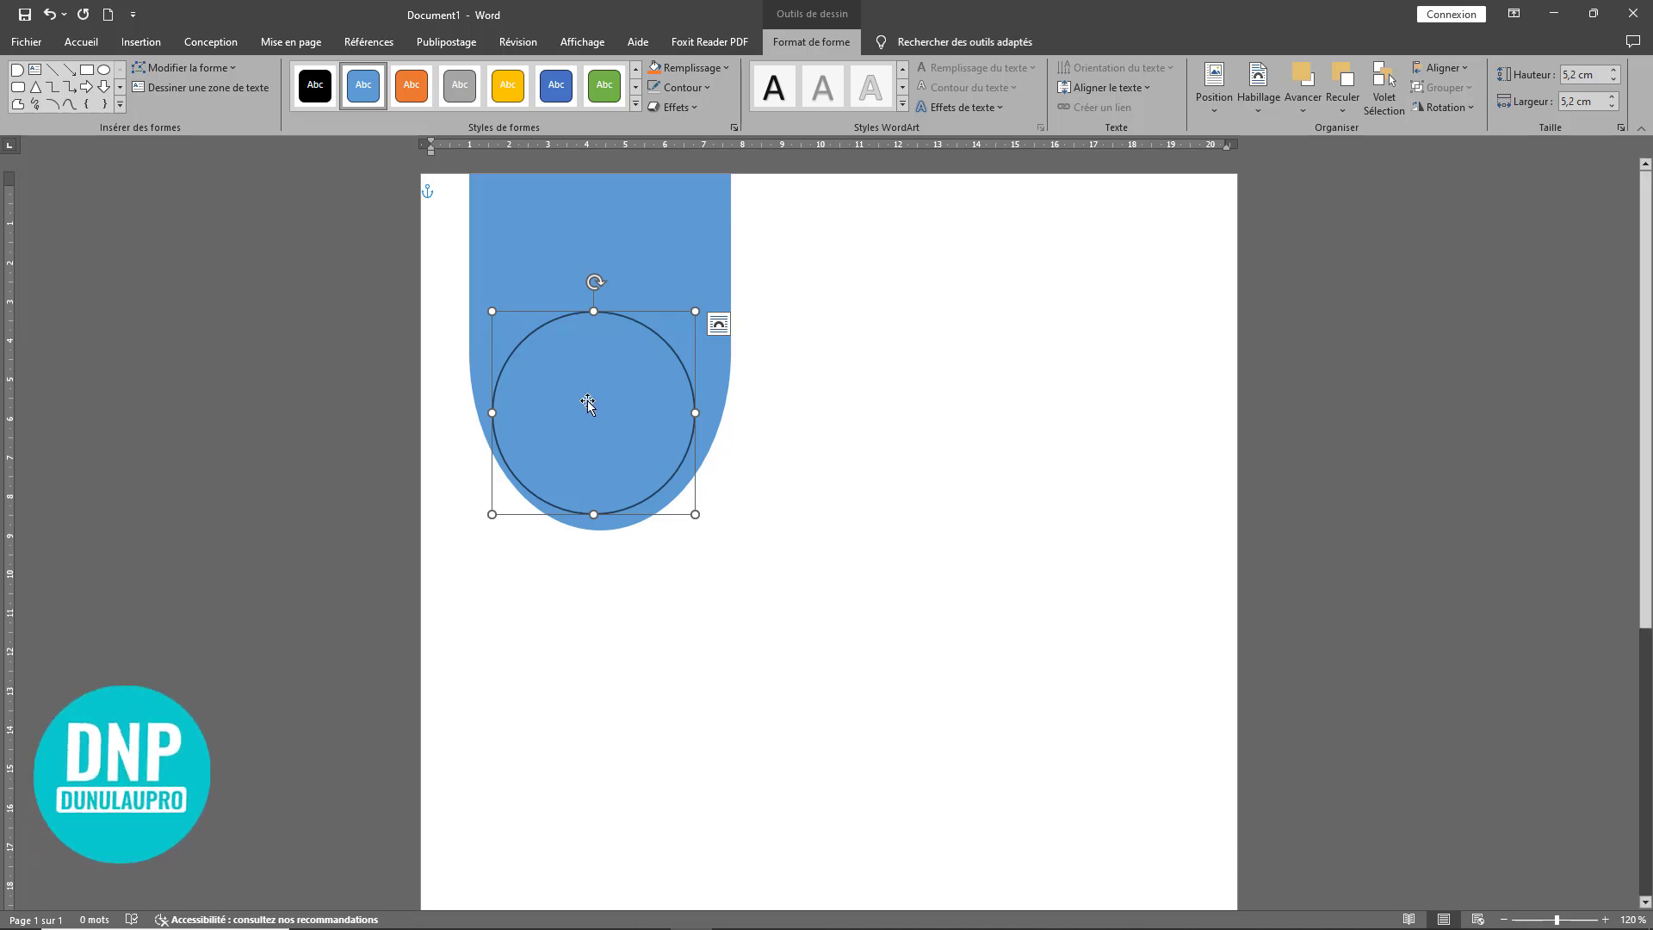
pyautogui.moveTo(587, 400); pyautogui.dragTo(595, 403)
pyautogui.click(824, 360)
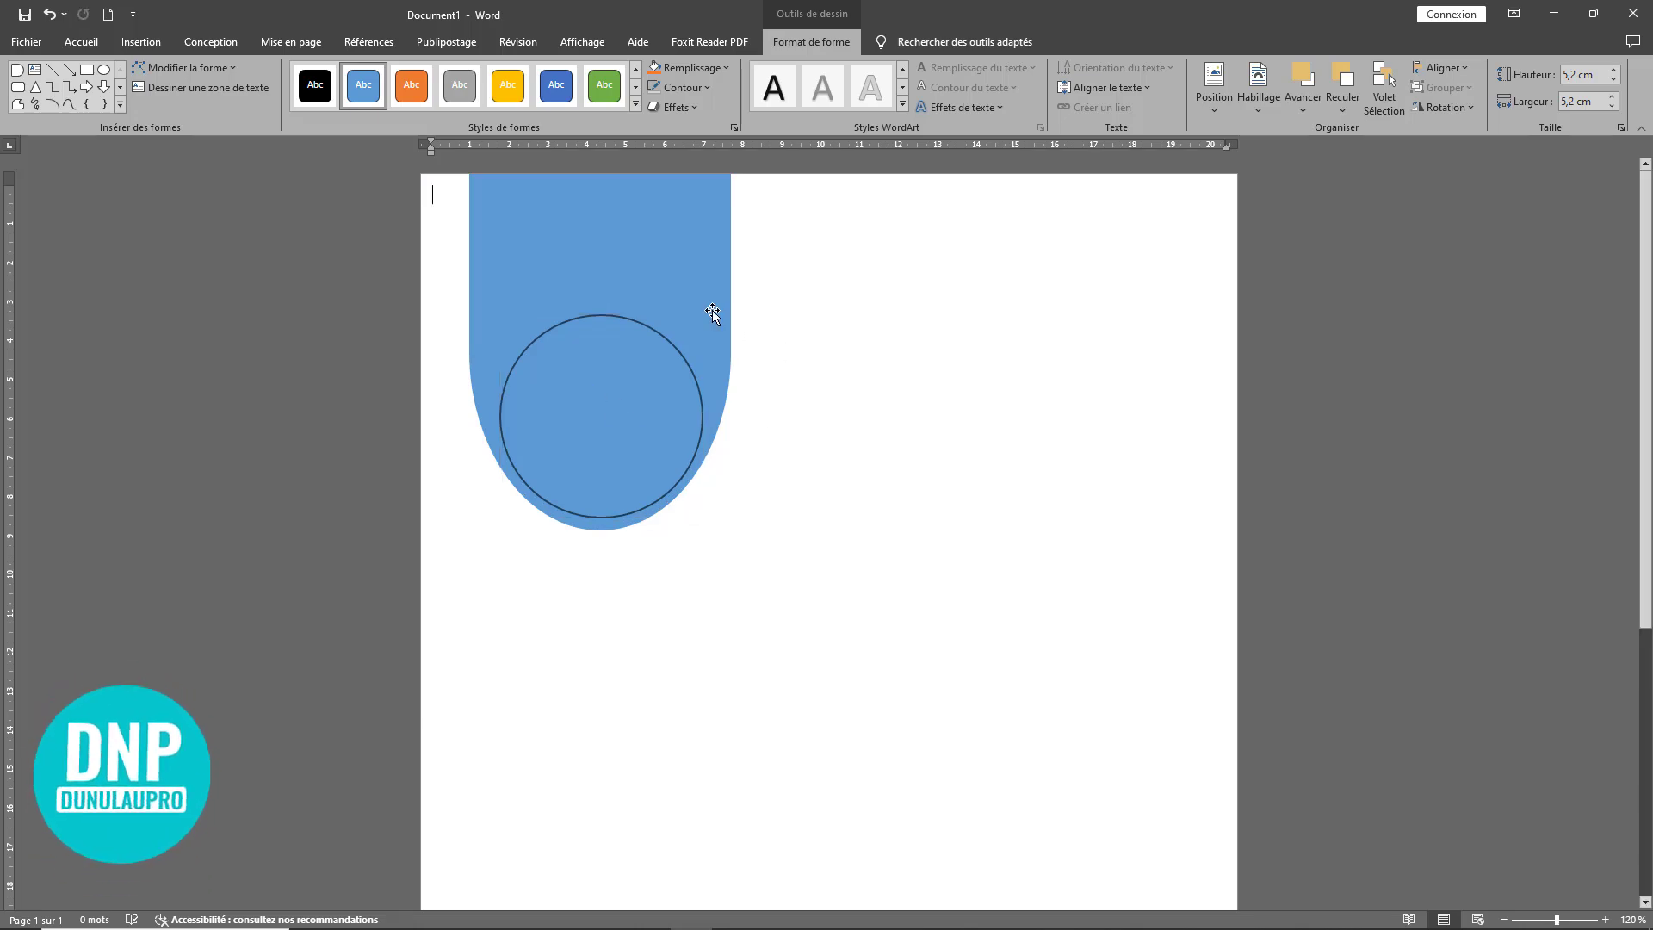
# Step: Edit the blue shape's points, moving its left side point inward and down and its upper-left corner inward to straighten that side
pyautogui.click(660, 281)
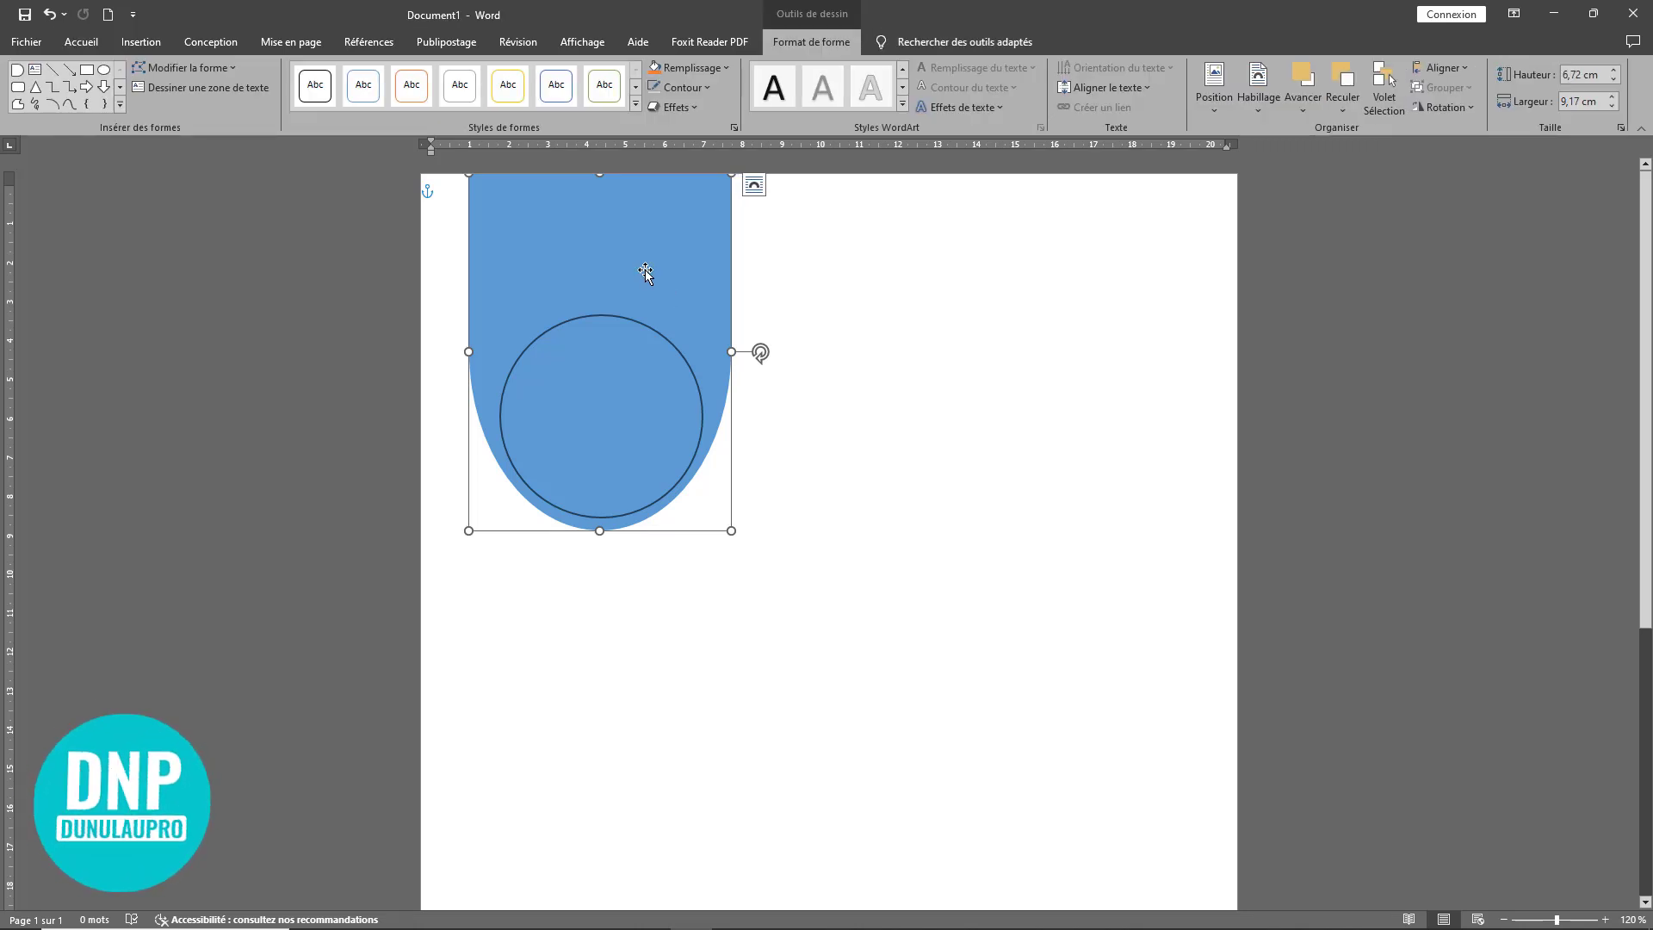
pyautogui.click(169, 69)
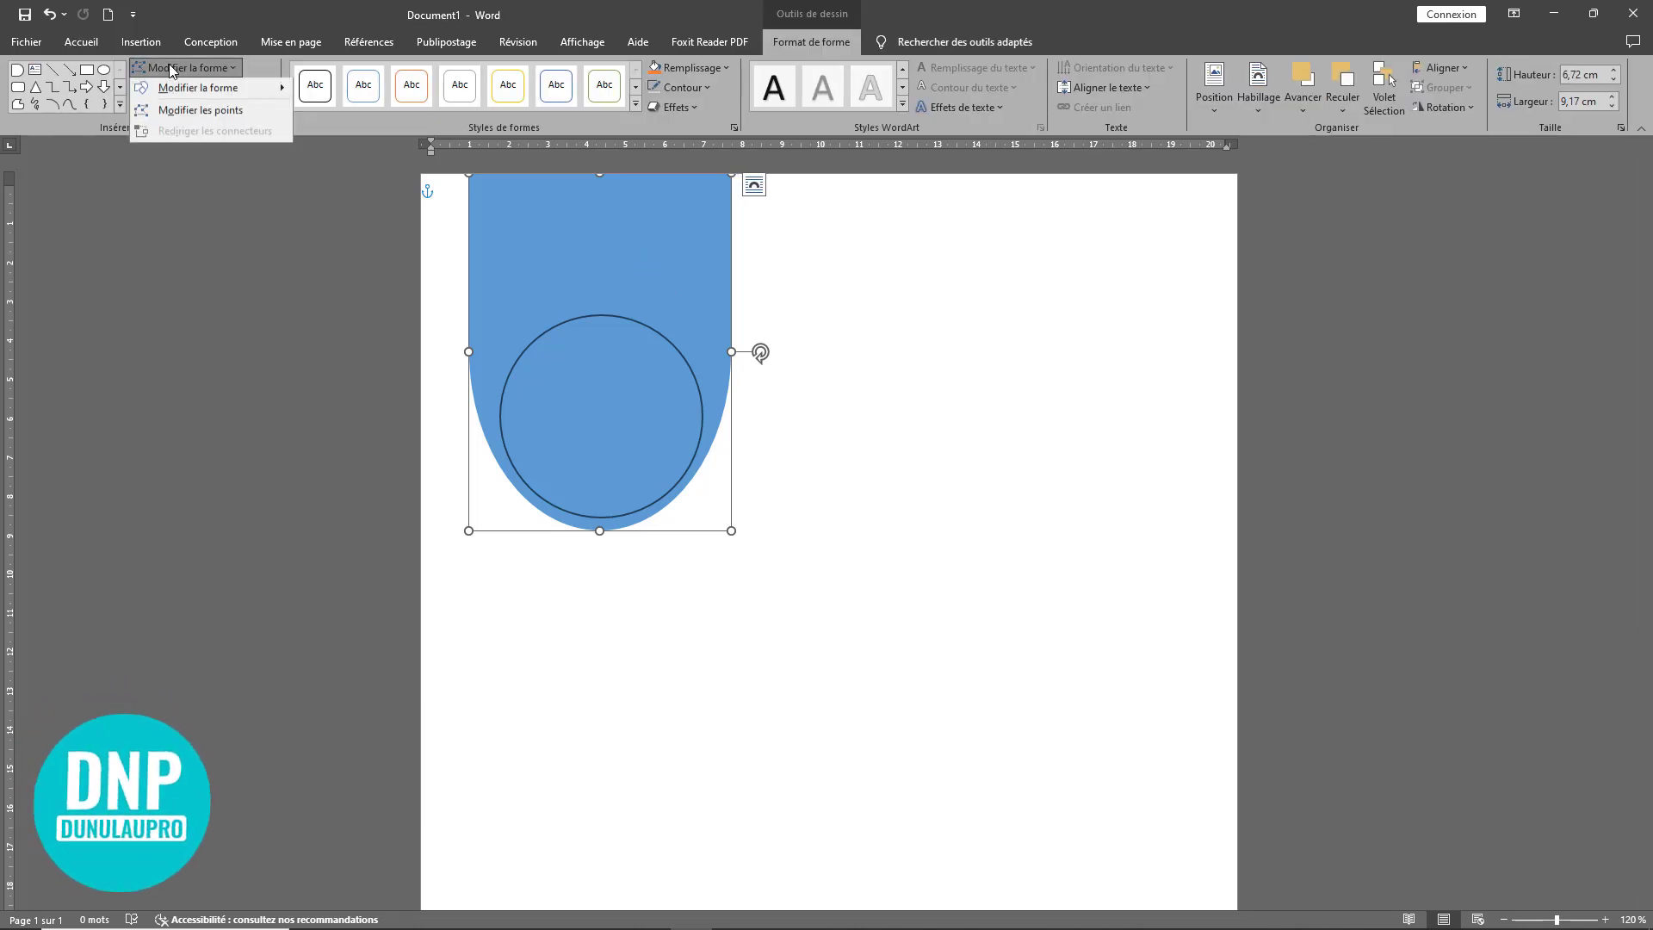
pyautogui.click(187, 112)
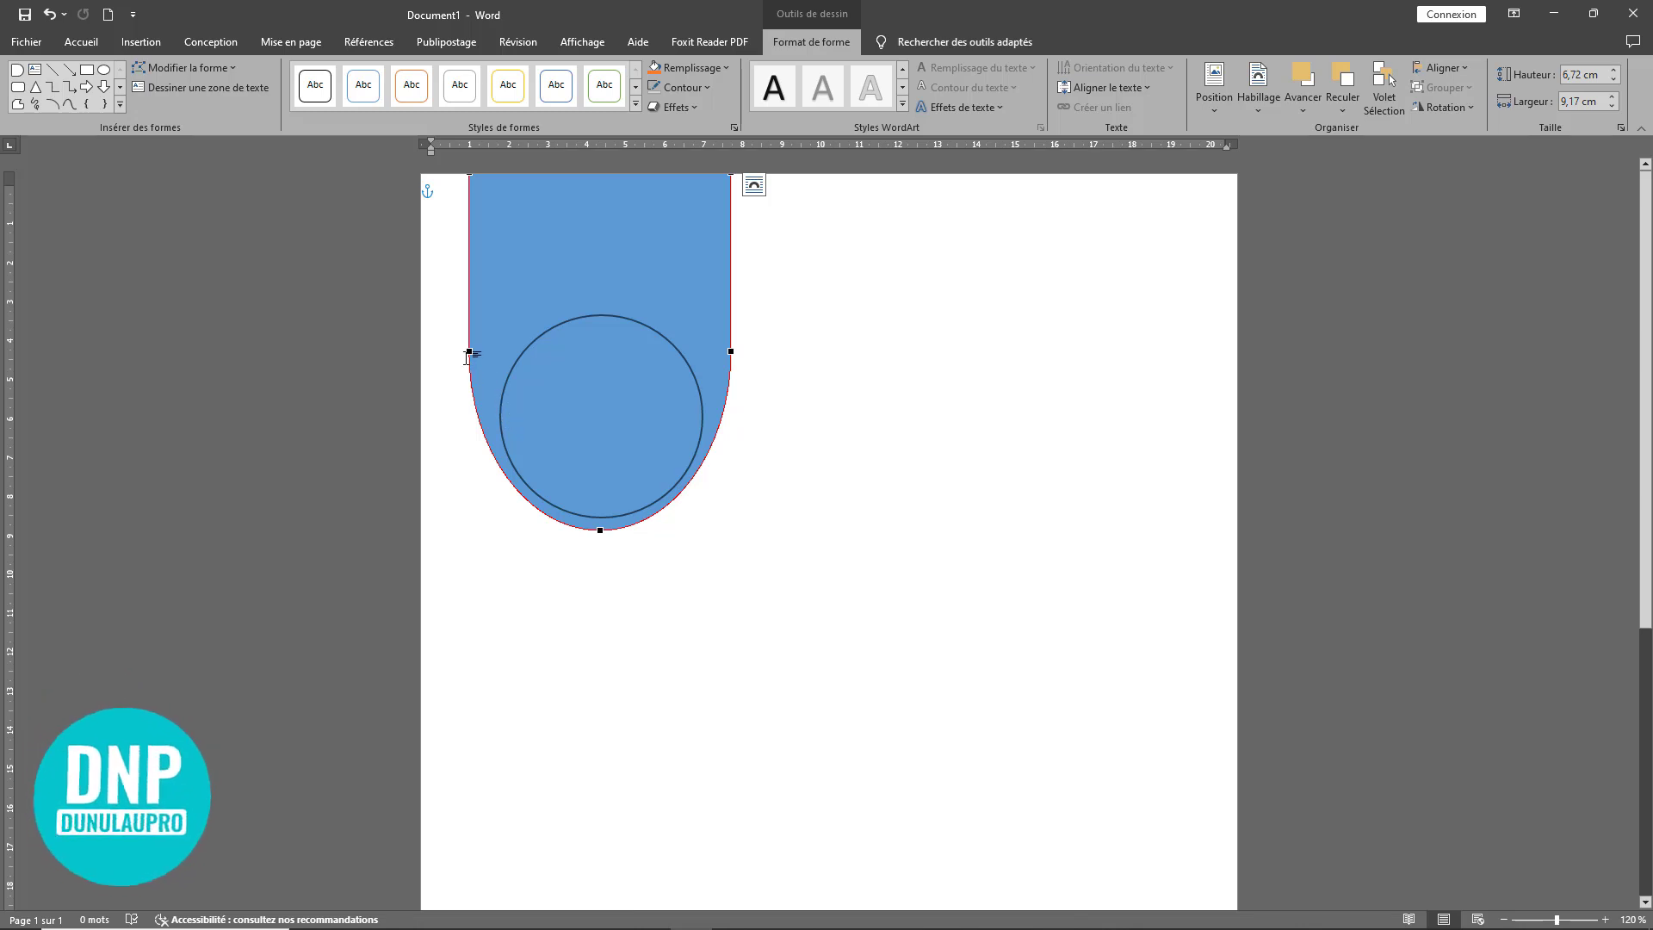
pyautogui.keyDown('ctrl'); pyautogui.scroll(6, 528, 349); pyautogui.keyUp('ctrl')
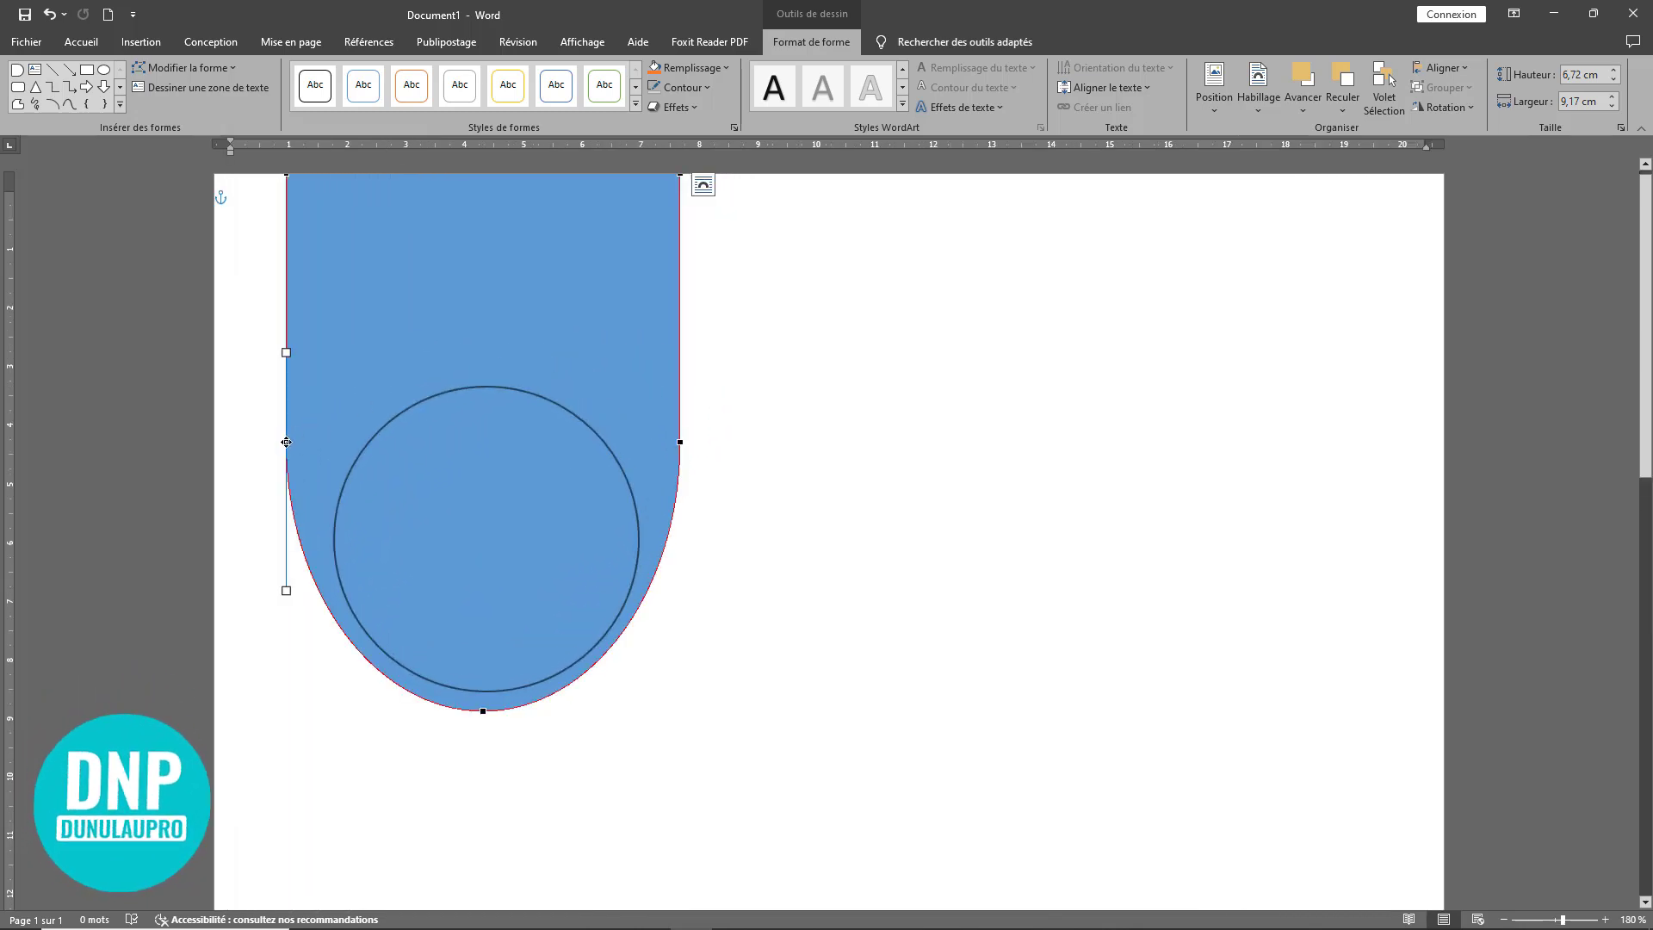
pyautogui.moveTo(286, 442); pyautogui.dragTo(315, 510)
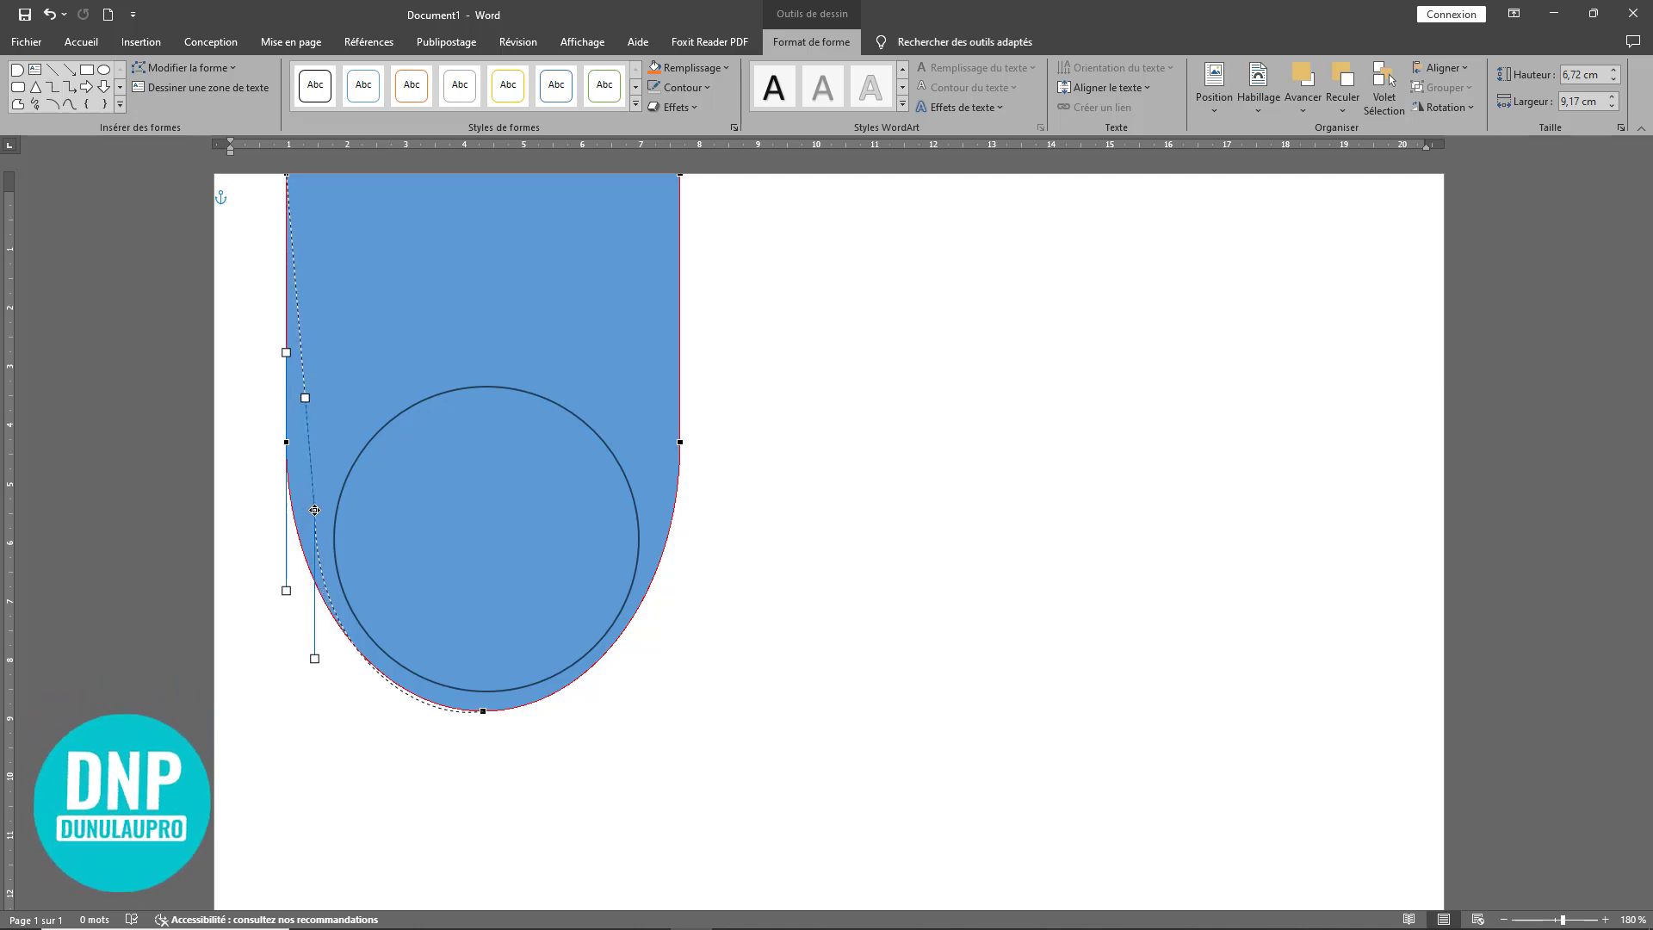
pyautogui.moveTo(314, 509); pyautogui.dragTo(314, 509)
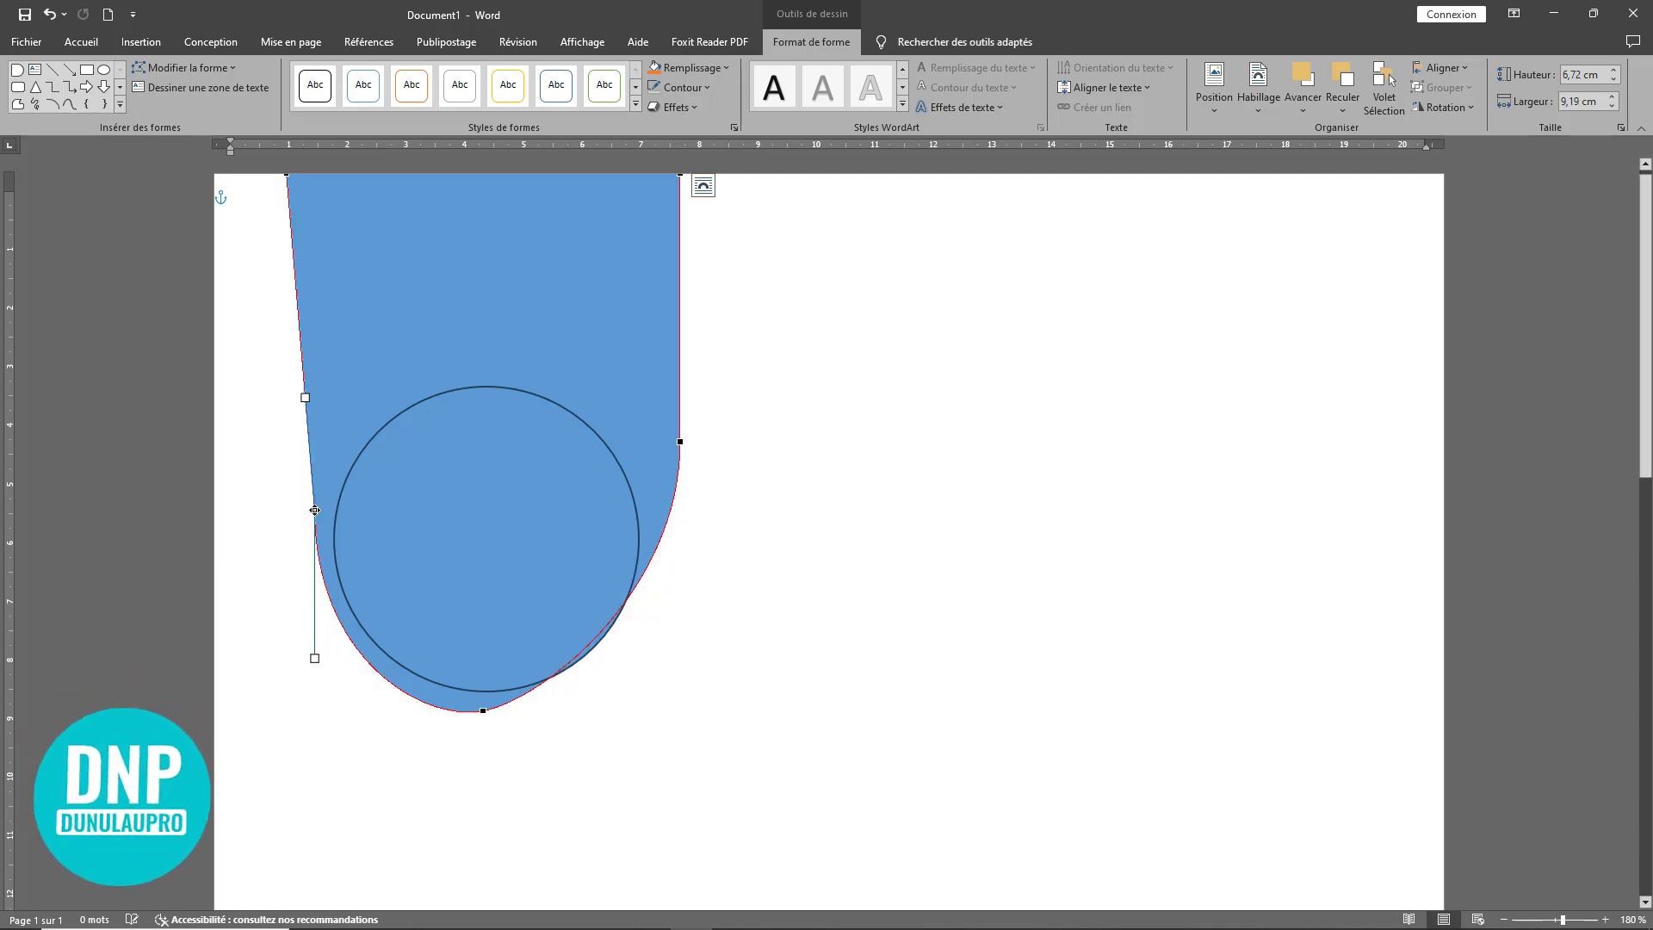
pyautogui.click(294, 177)
pyautogui.moveTo(293, 176); pyautogui.dragTo(315, 179)
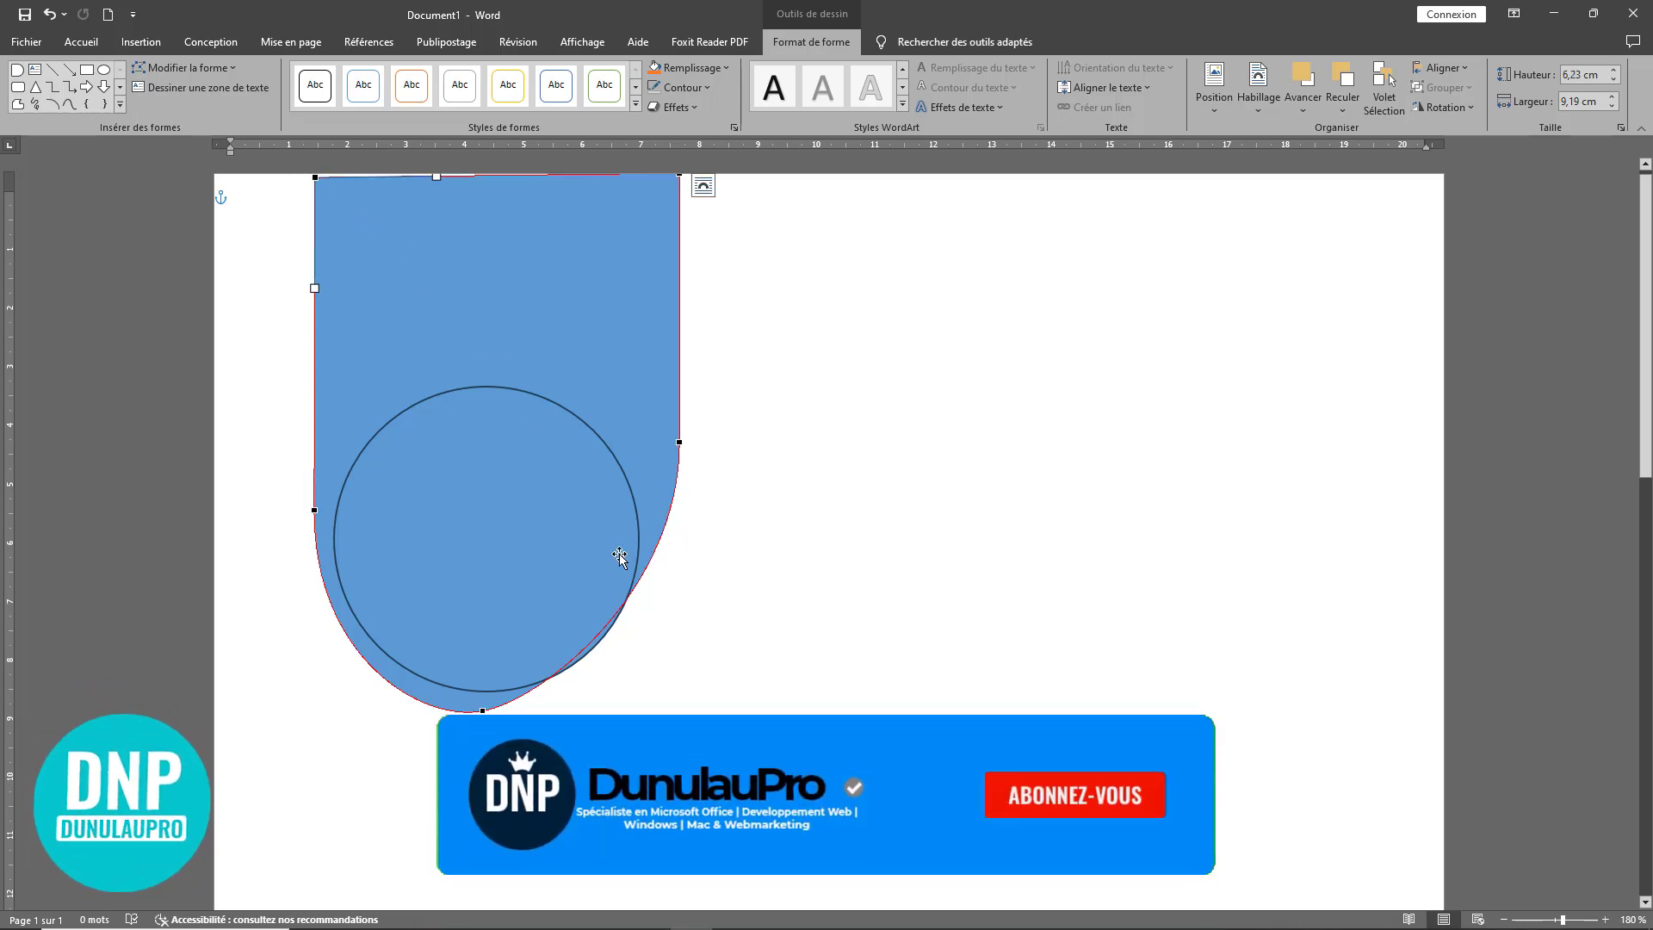
# Step: Move the blue shape's right side point inward and down, and centre its lowest point beneath the circle so the curve follows it
pyautogui.click(480, 707)
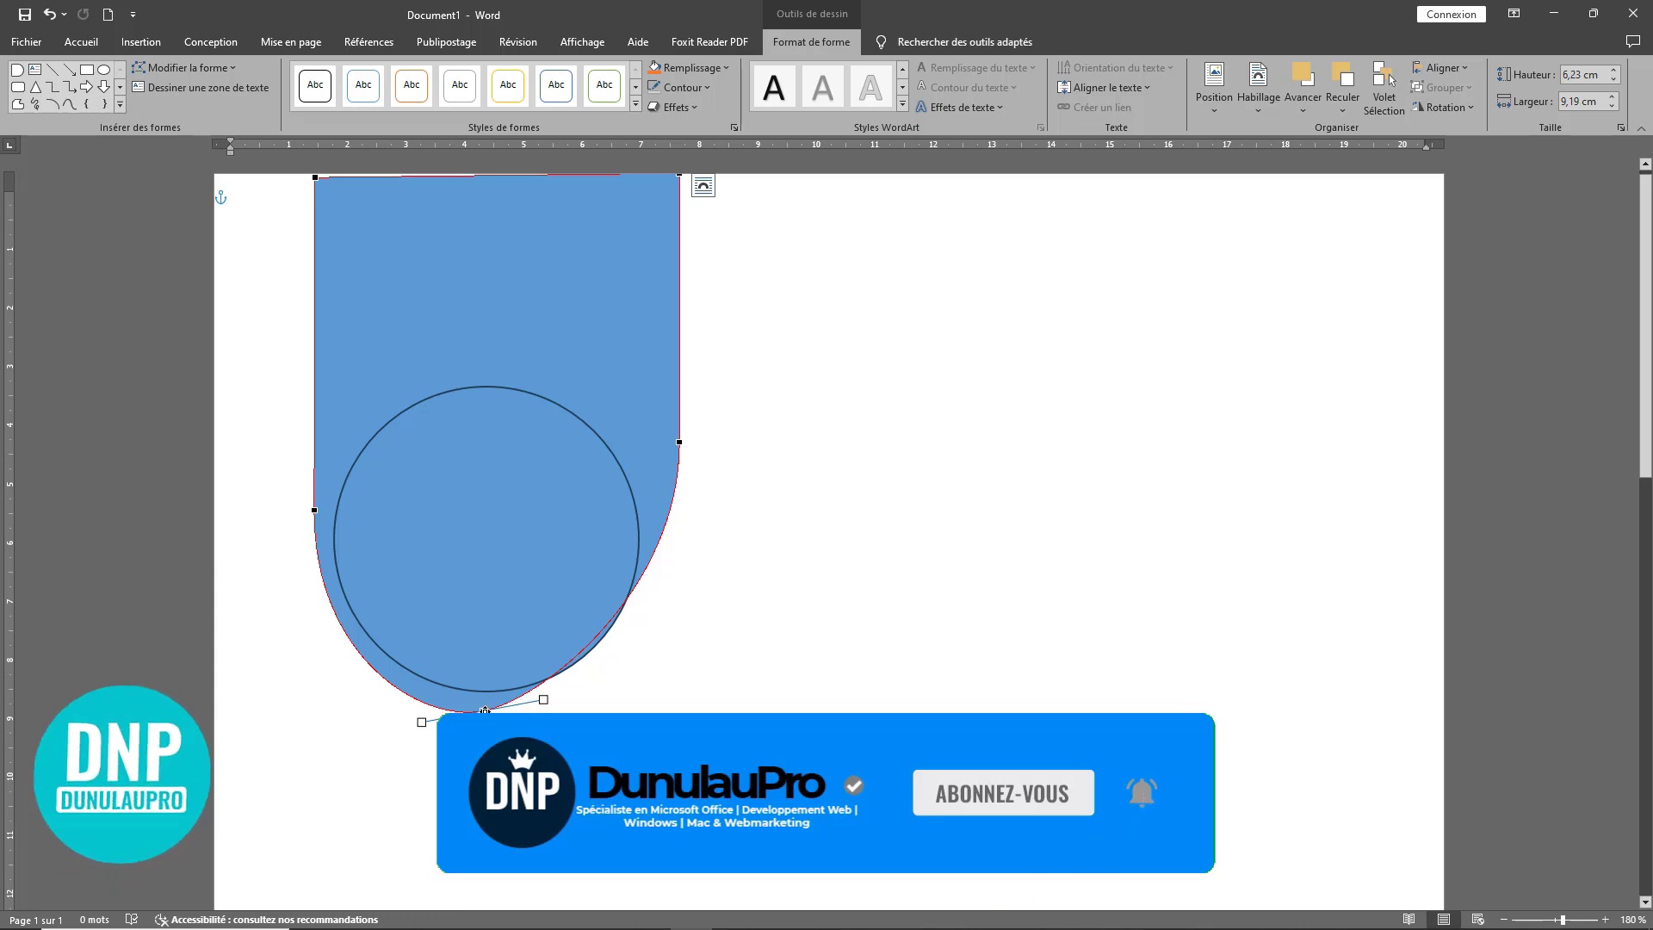
pyautogui.moveTo(483, 708); pyautogui.dragTo(510, 711)
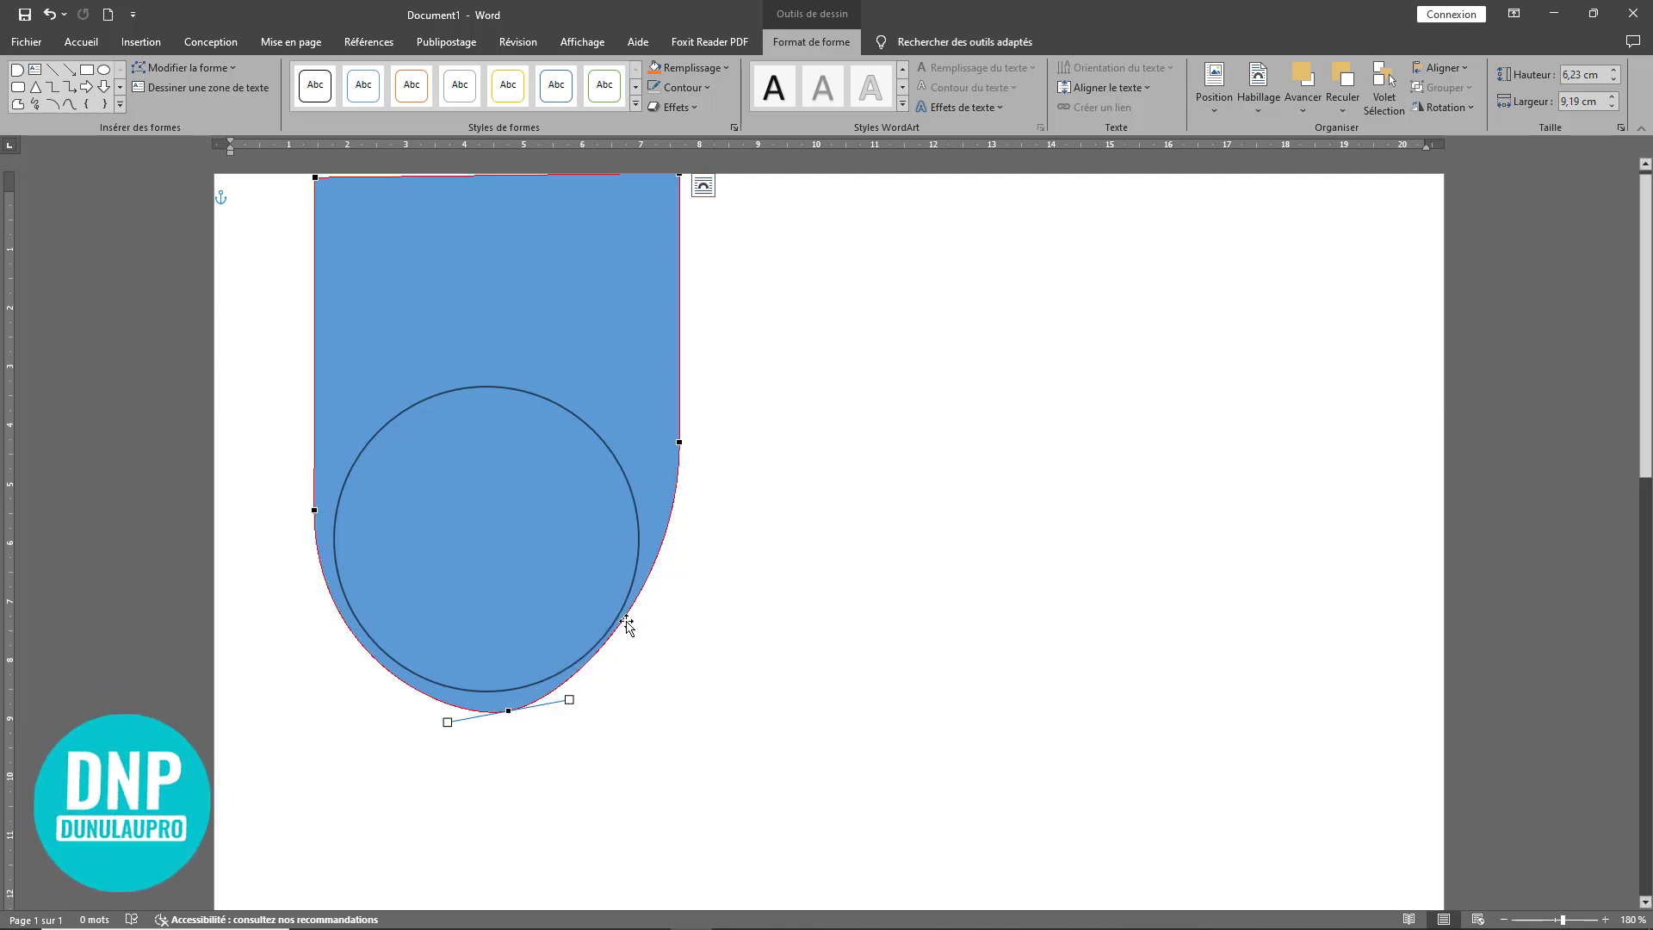
pyautogui.click(680, 442)
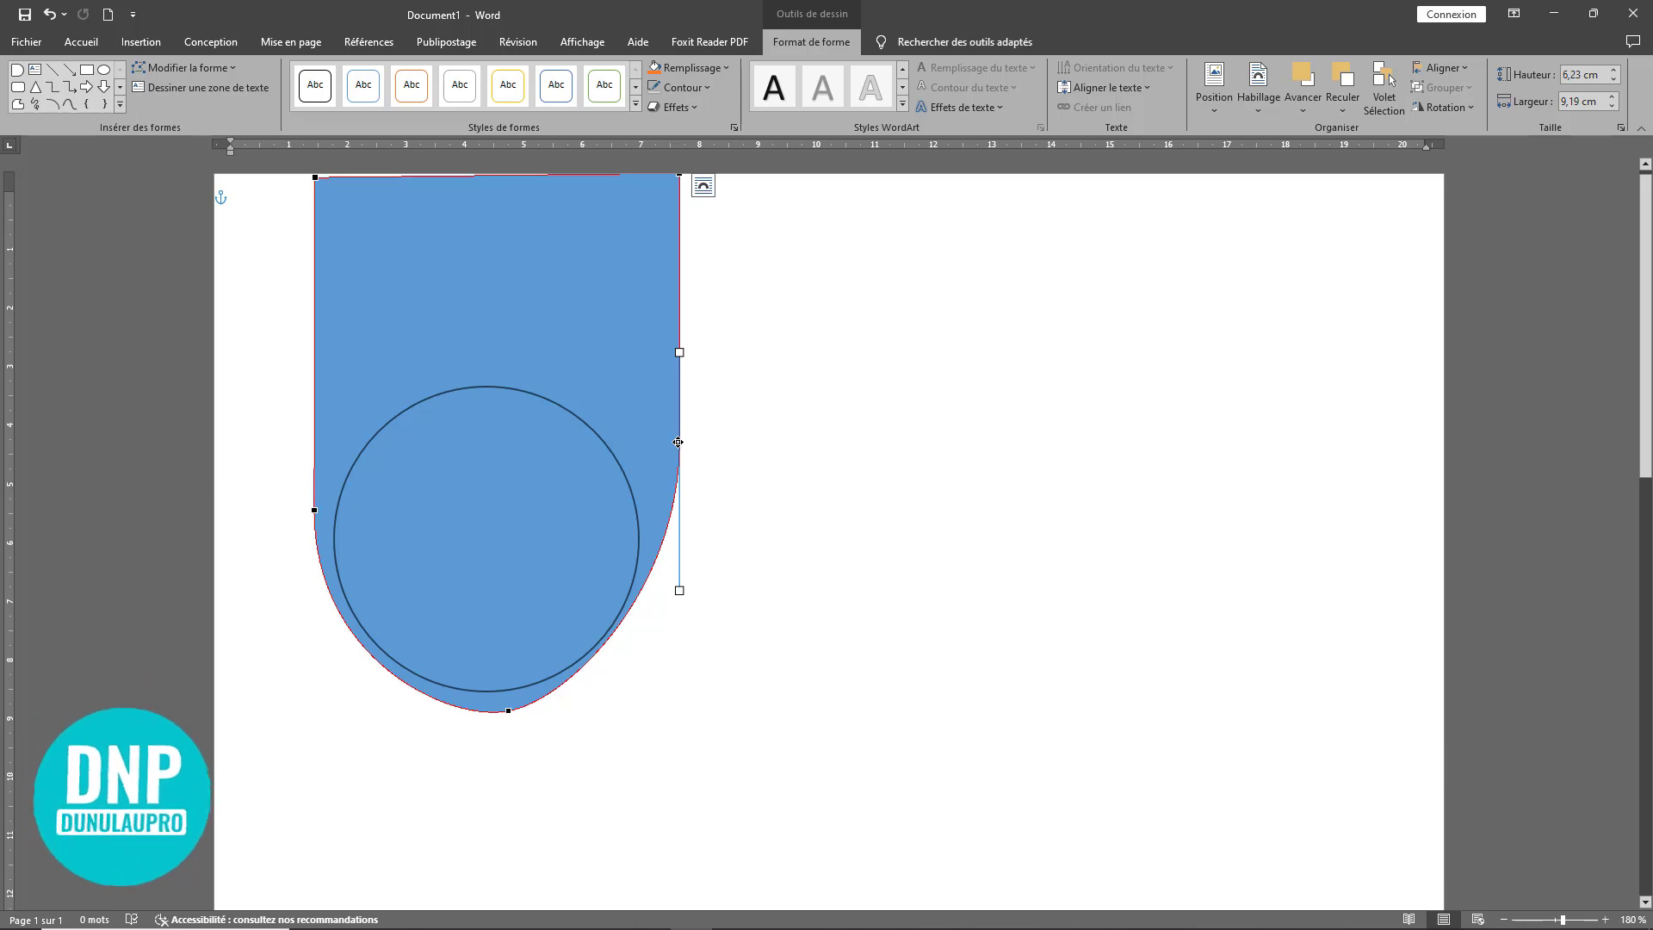
pyautogui.moveTo(679, 442); pyautogui.dragTo(658, 501)
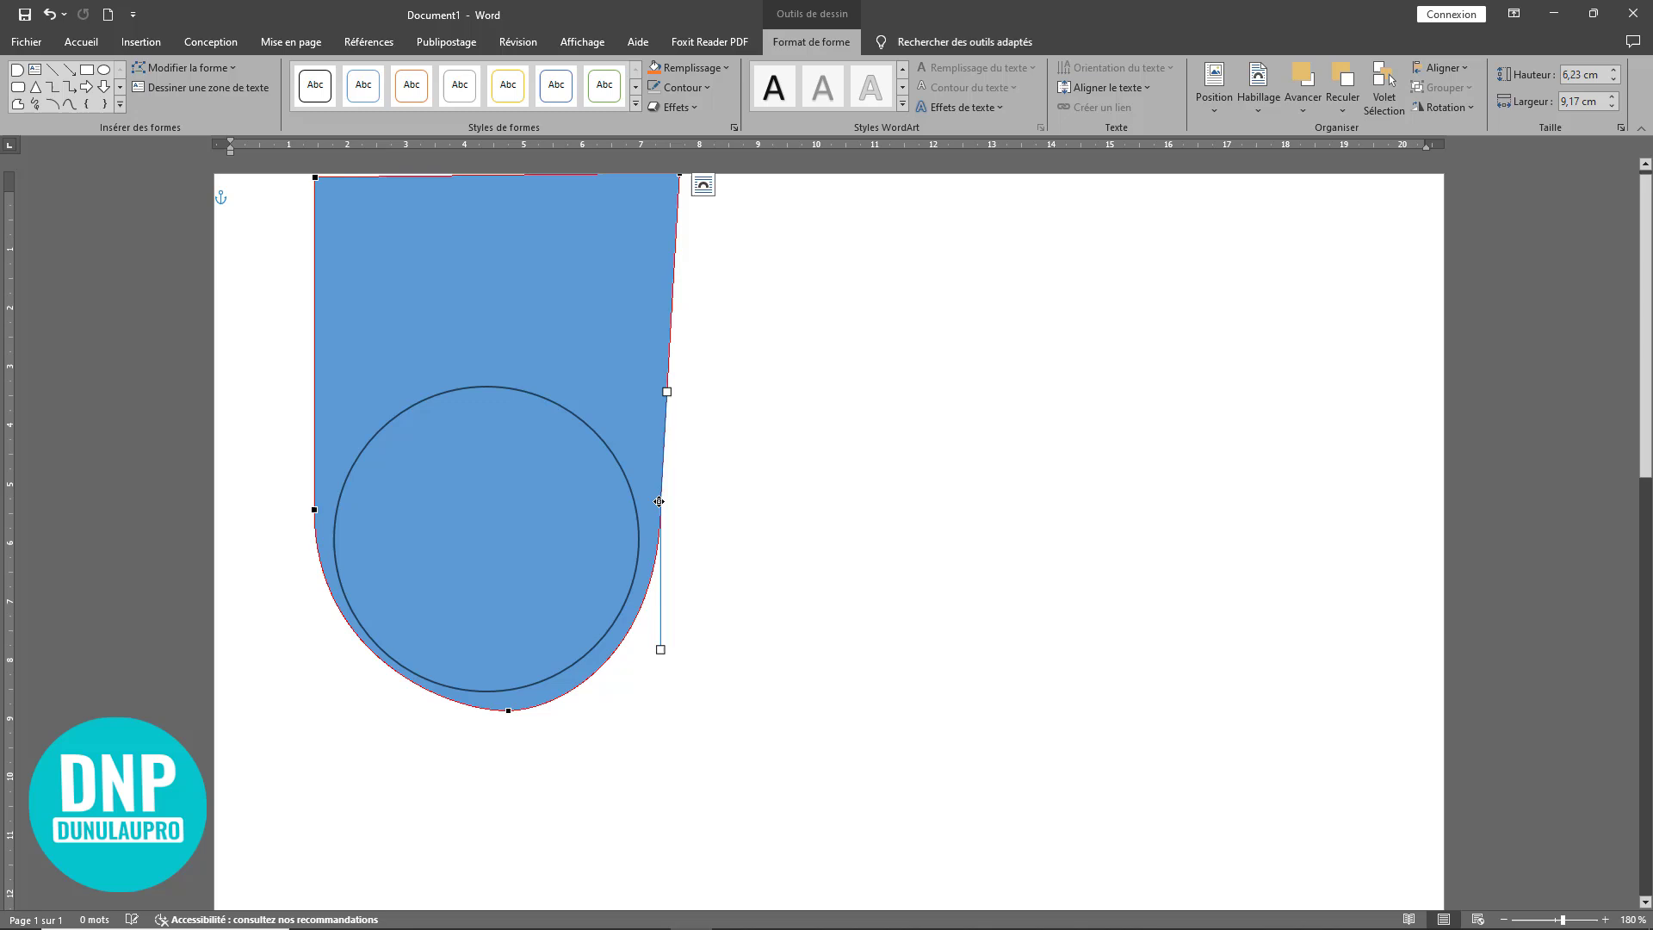
pyautogui.click(508, 710)
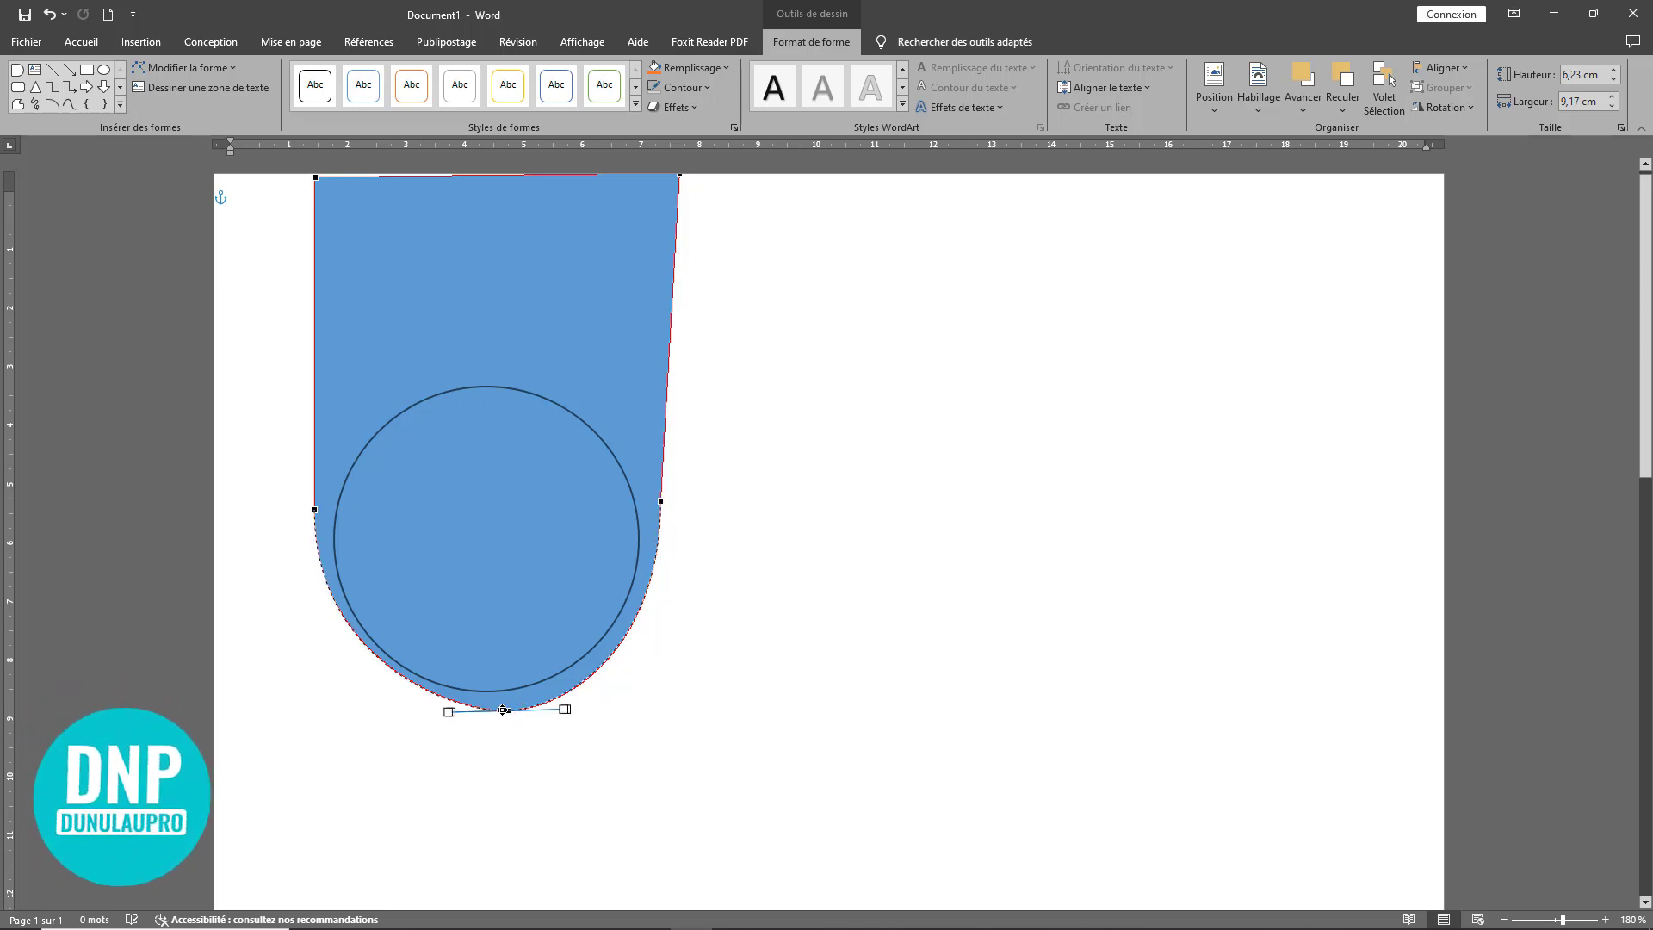
pyautogui.moveTo(509, 710); pyautogui.dragTo(485, 708)
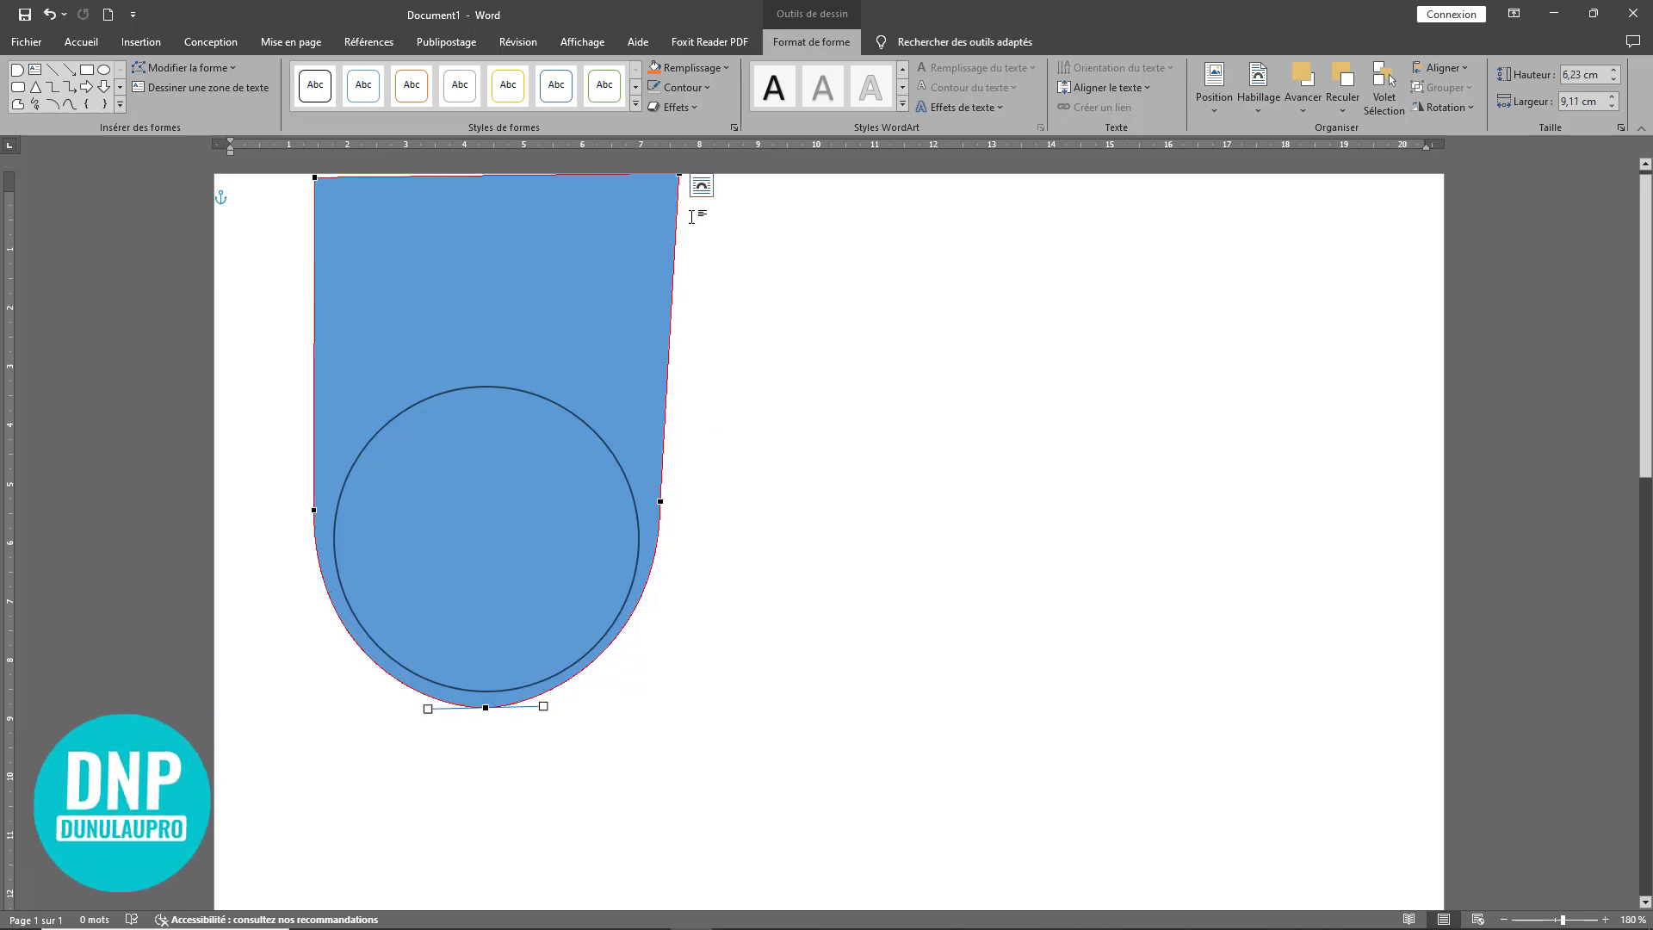
# Step: Move the blue shape's upper-right corner point inward to straighten that side, and raise its upper-left corner point to the page edge
pyautogui.click(682, 175)
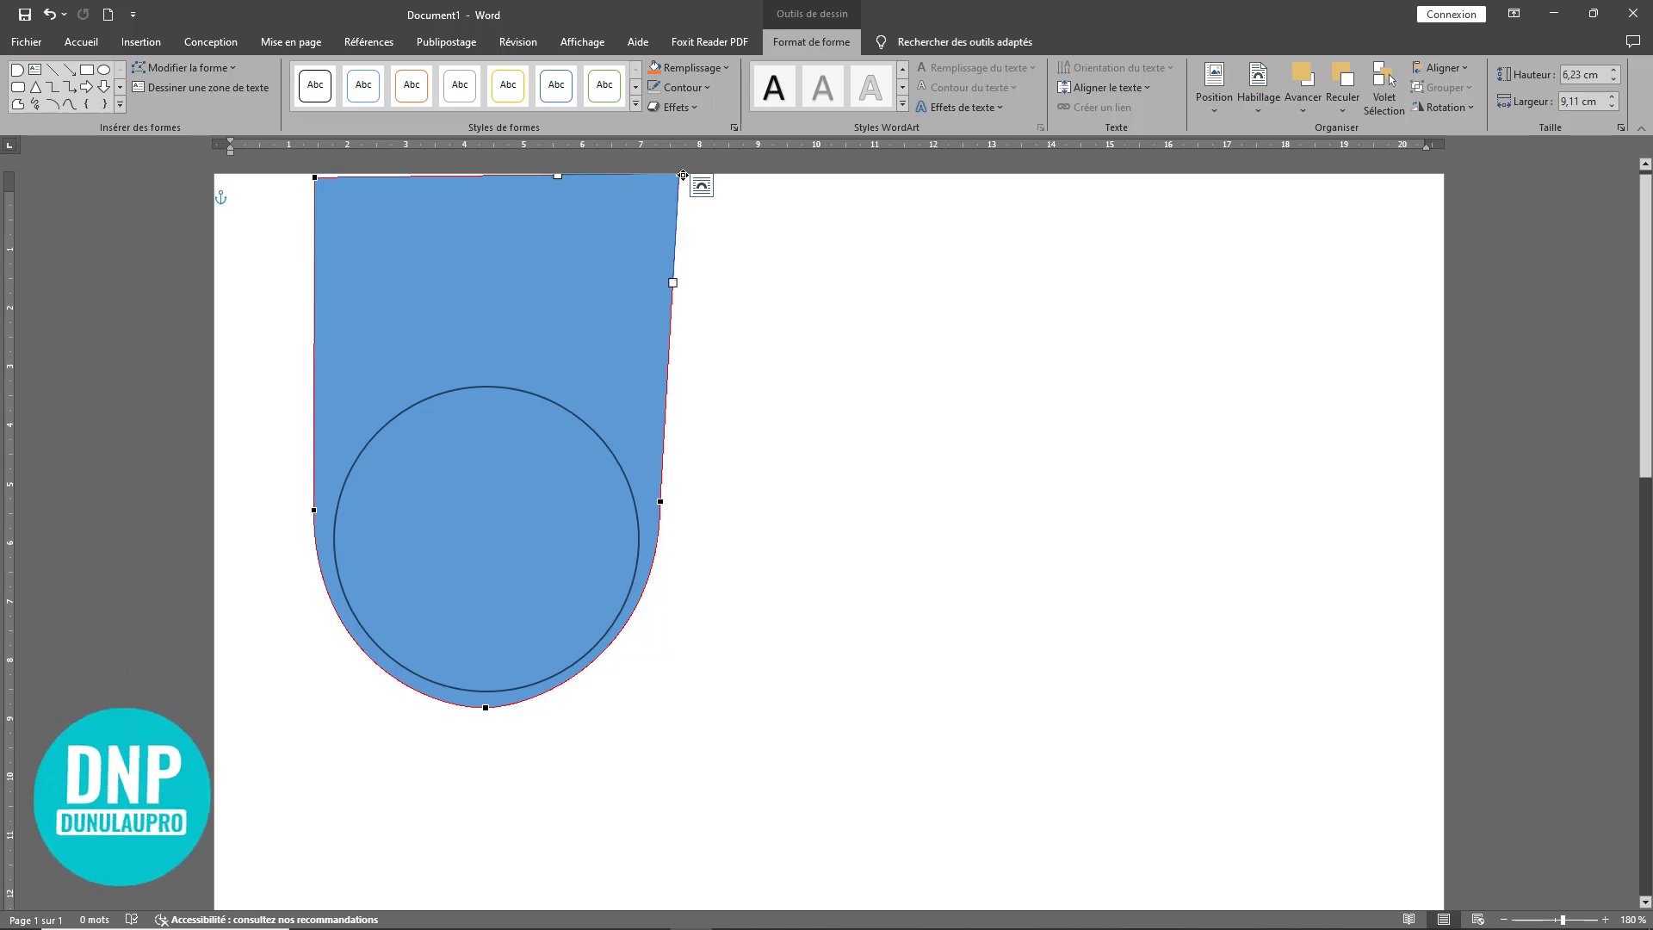
pyautogui.moveTo(680, 175); pyautogui.dragTo(658, 174)
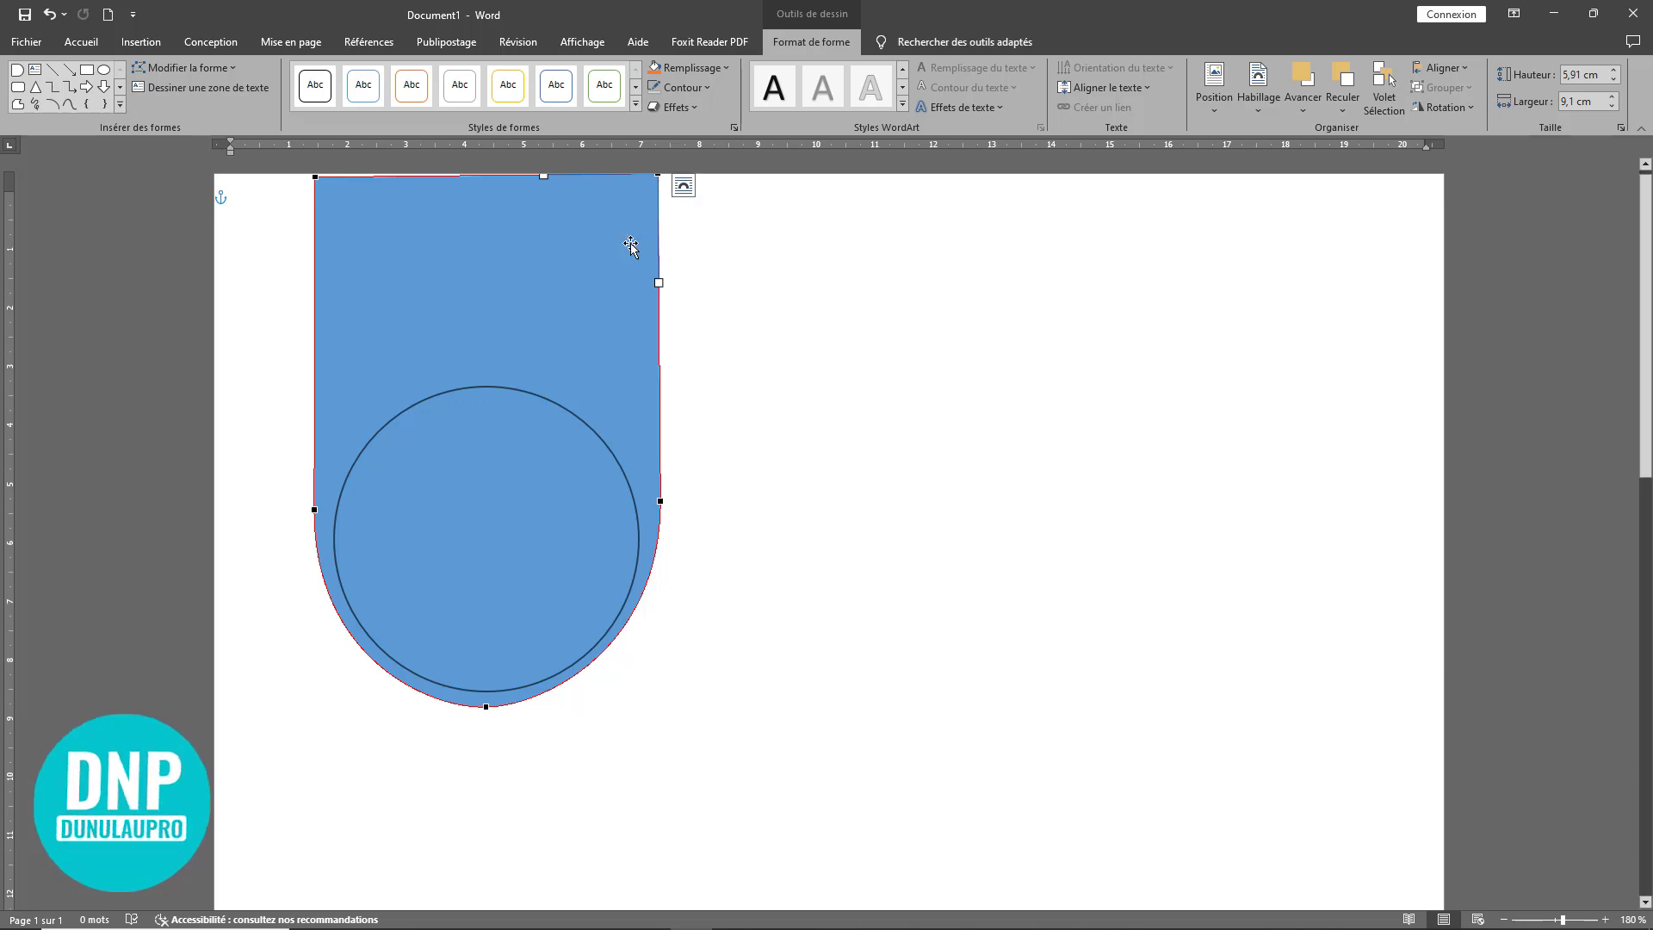
pyautogui.click(316, 177)
pyautogui.moveTo(315, 178); pyautogui.dragTo(315, 174)
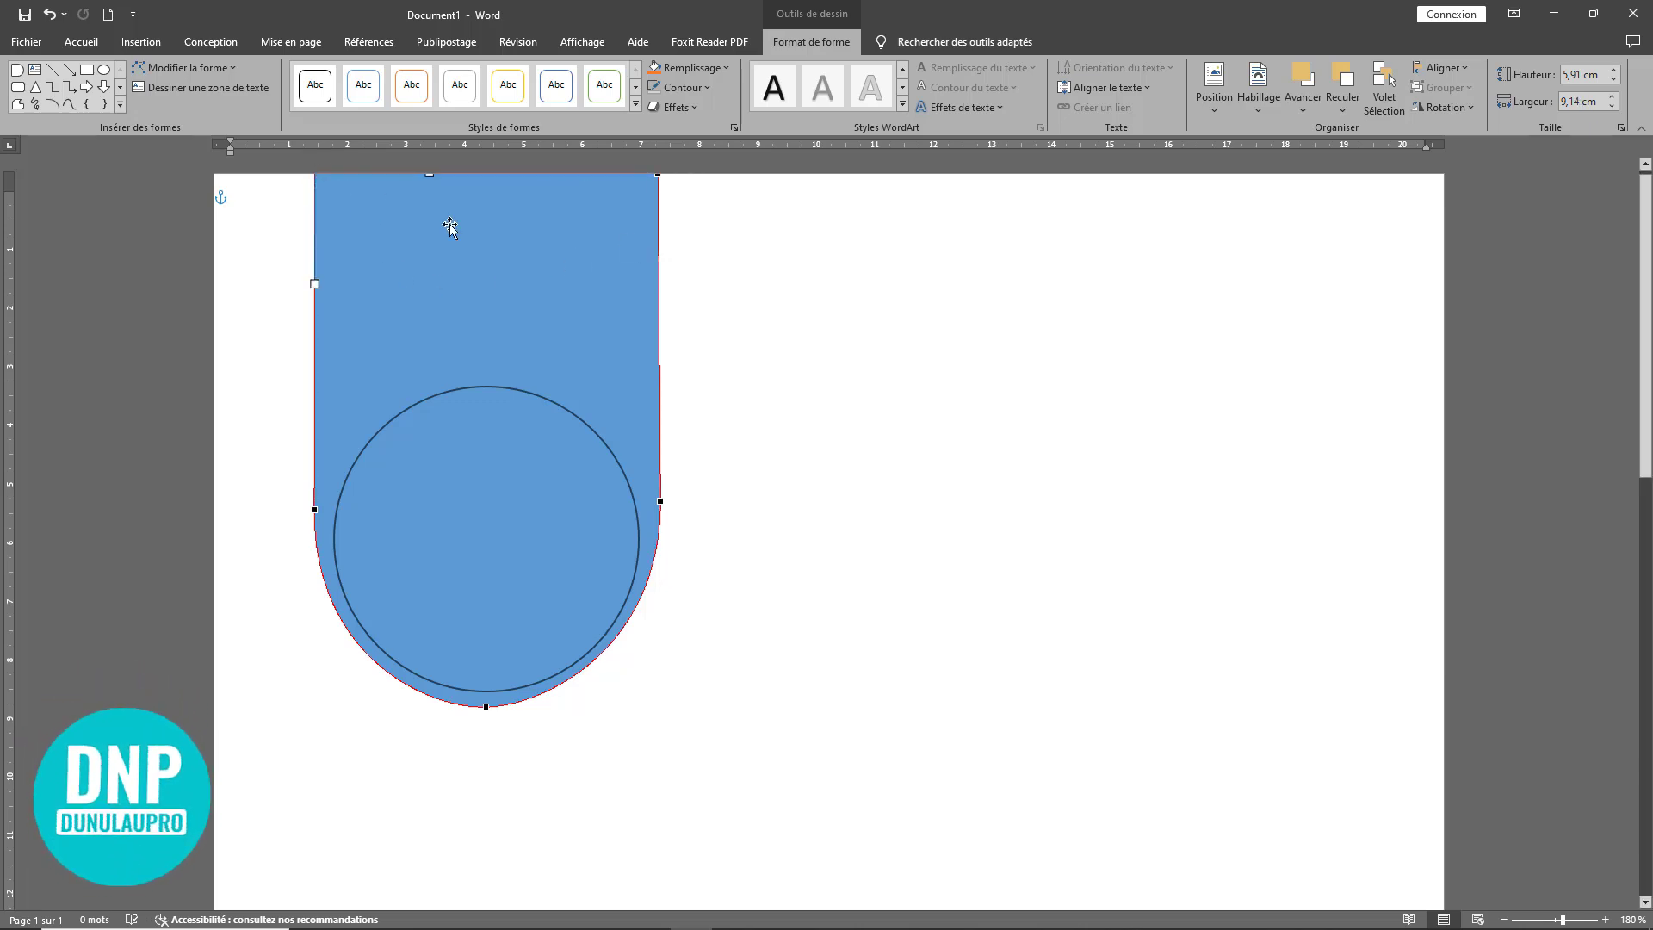
pyautogui.click(790, 544)
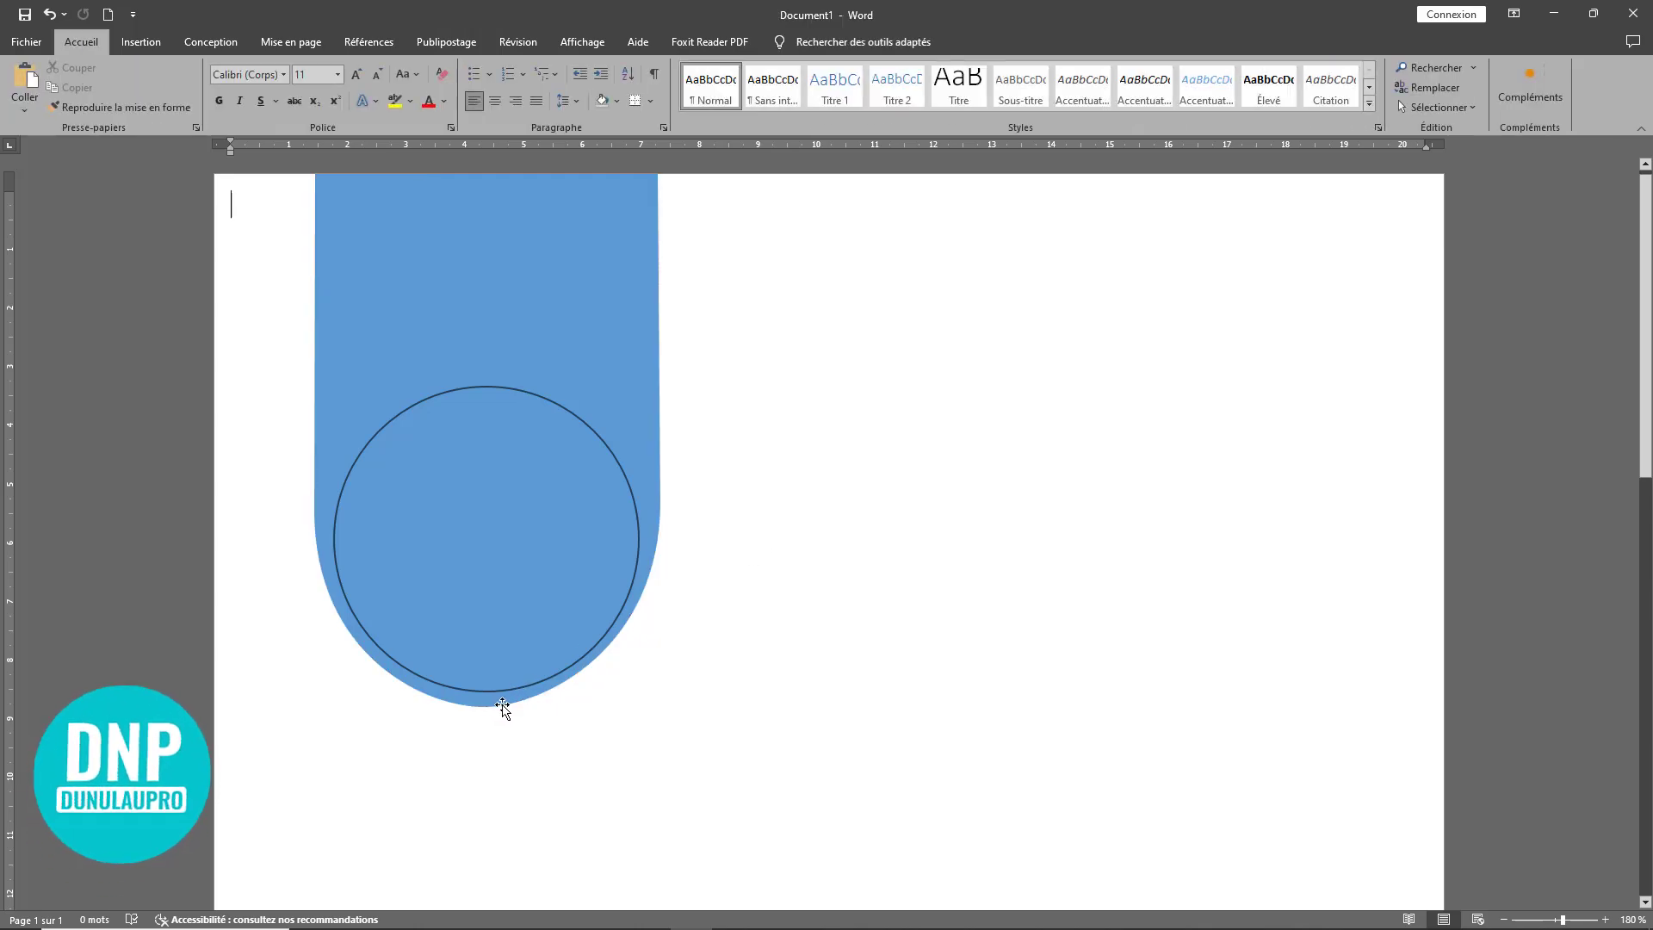
# Step: Reopen the blue shape's points for editing and shift its lowest point slightly down and to the right
pyautogui.click(489, 667)
pyautogui.click(709, 645)
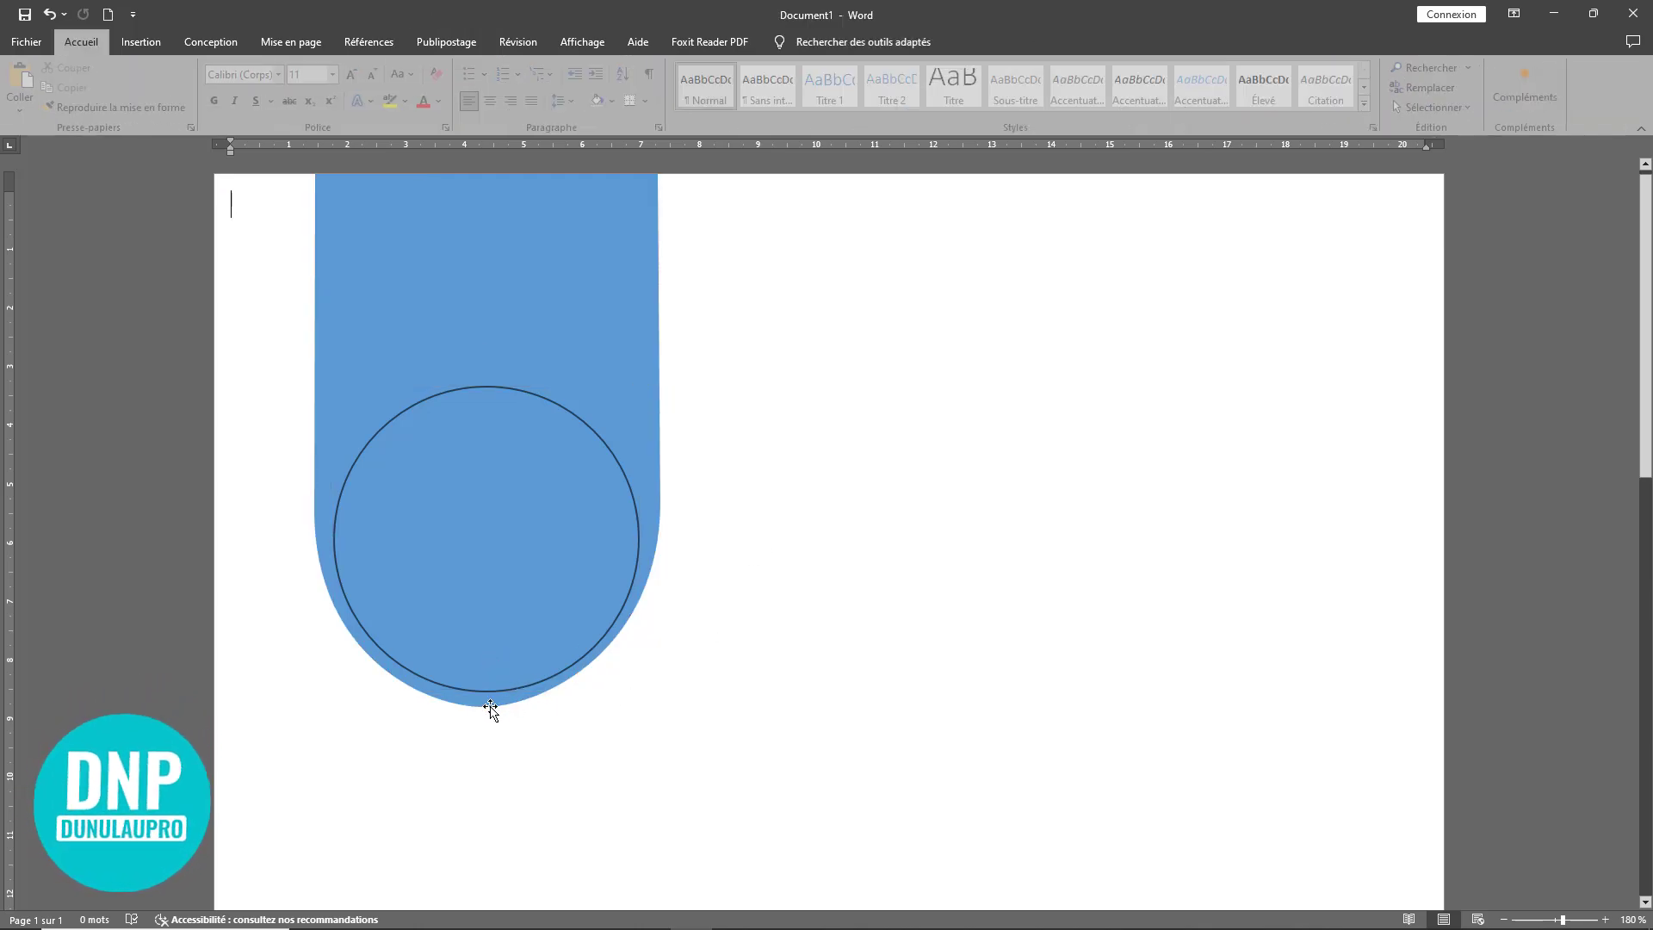
pyautogui.click(480, 702)
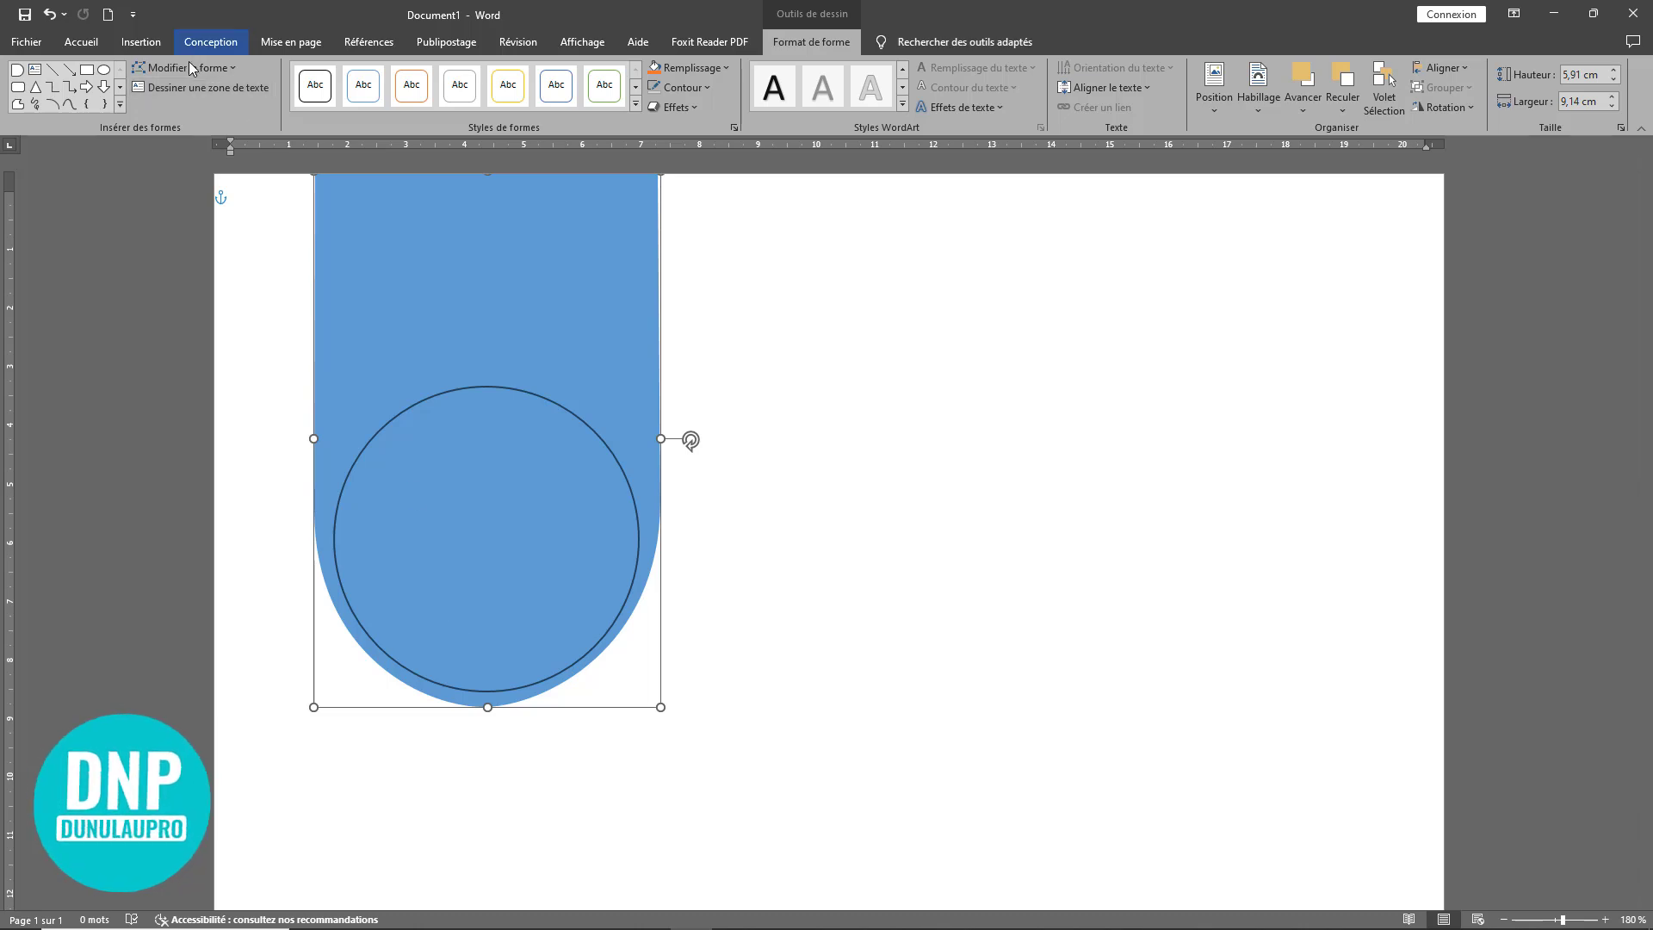
pyautogui.click(188, 68)
pyautogui.click(193, 108)
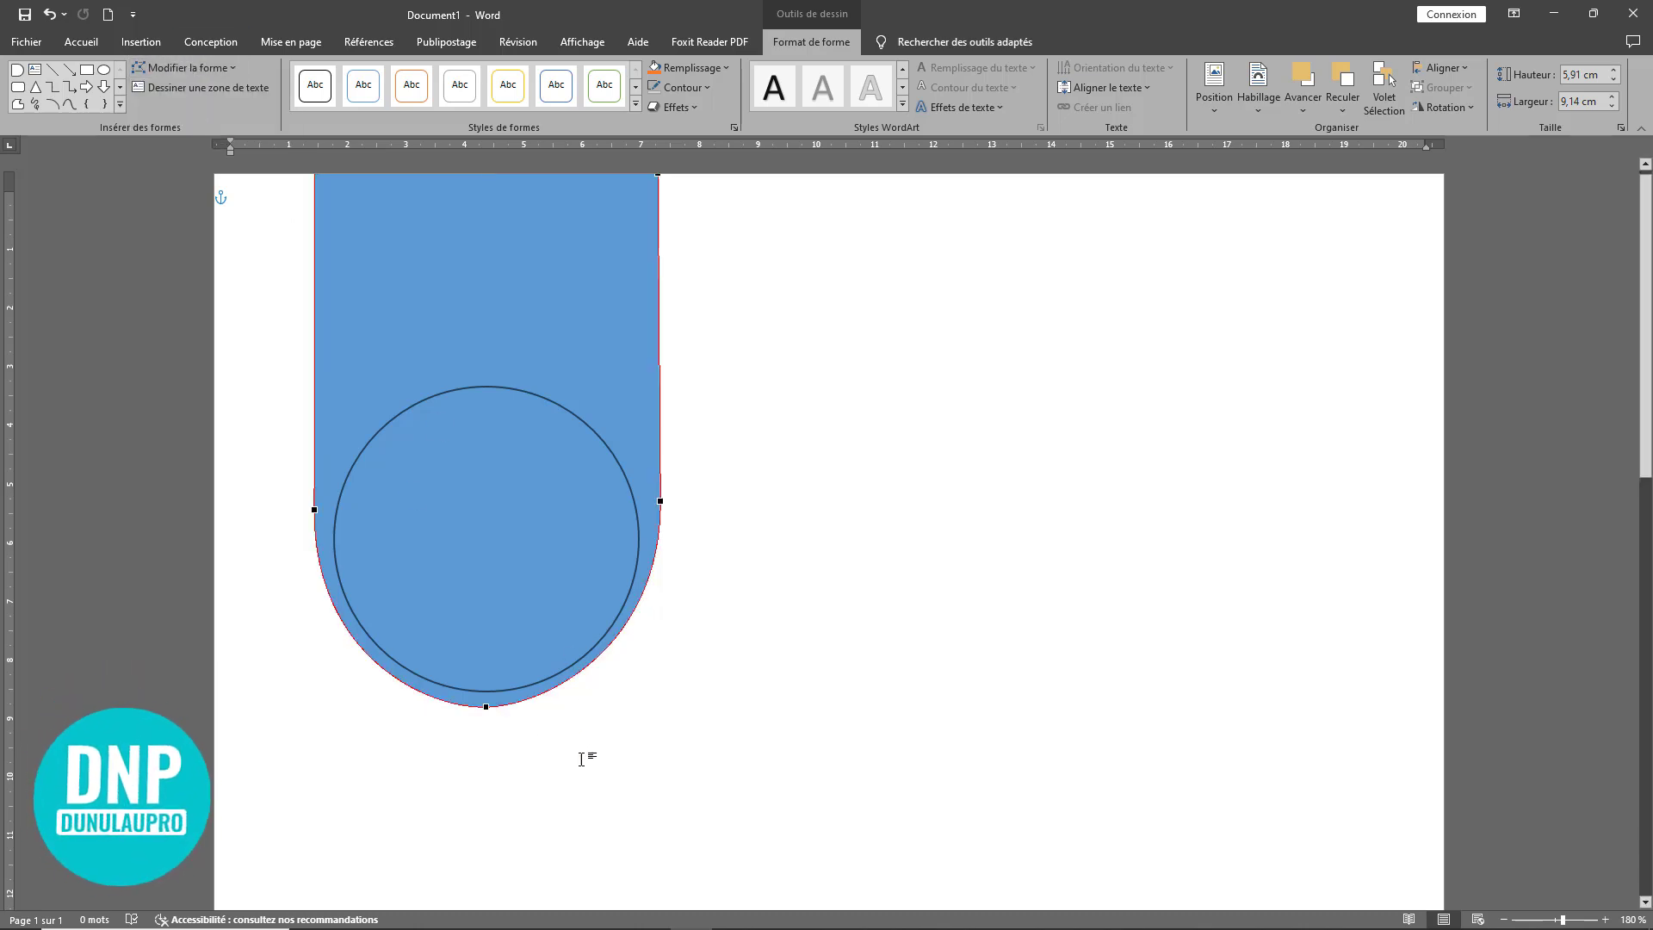
pyautogui.click(486, 706)
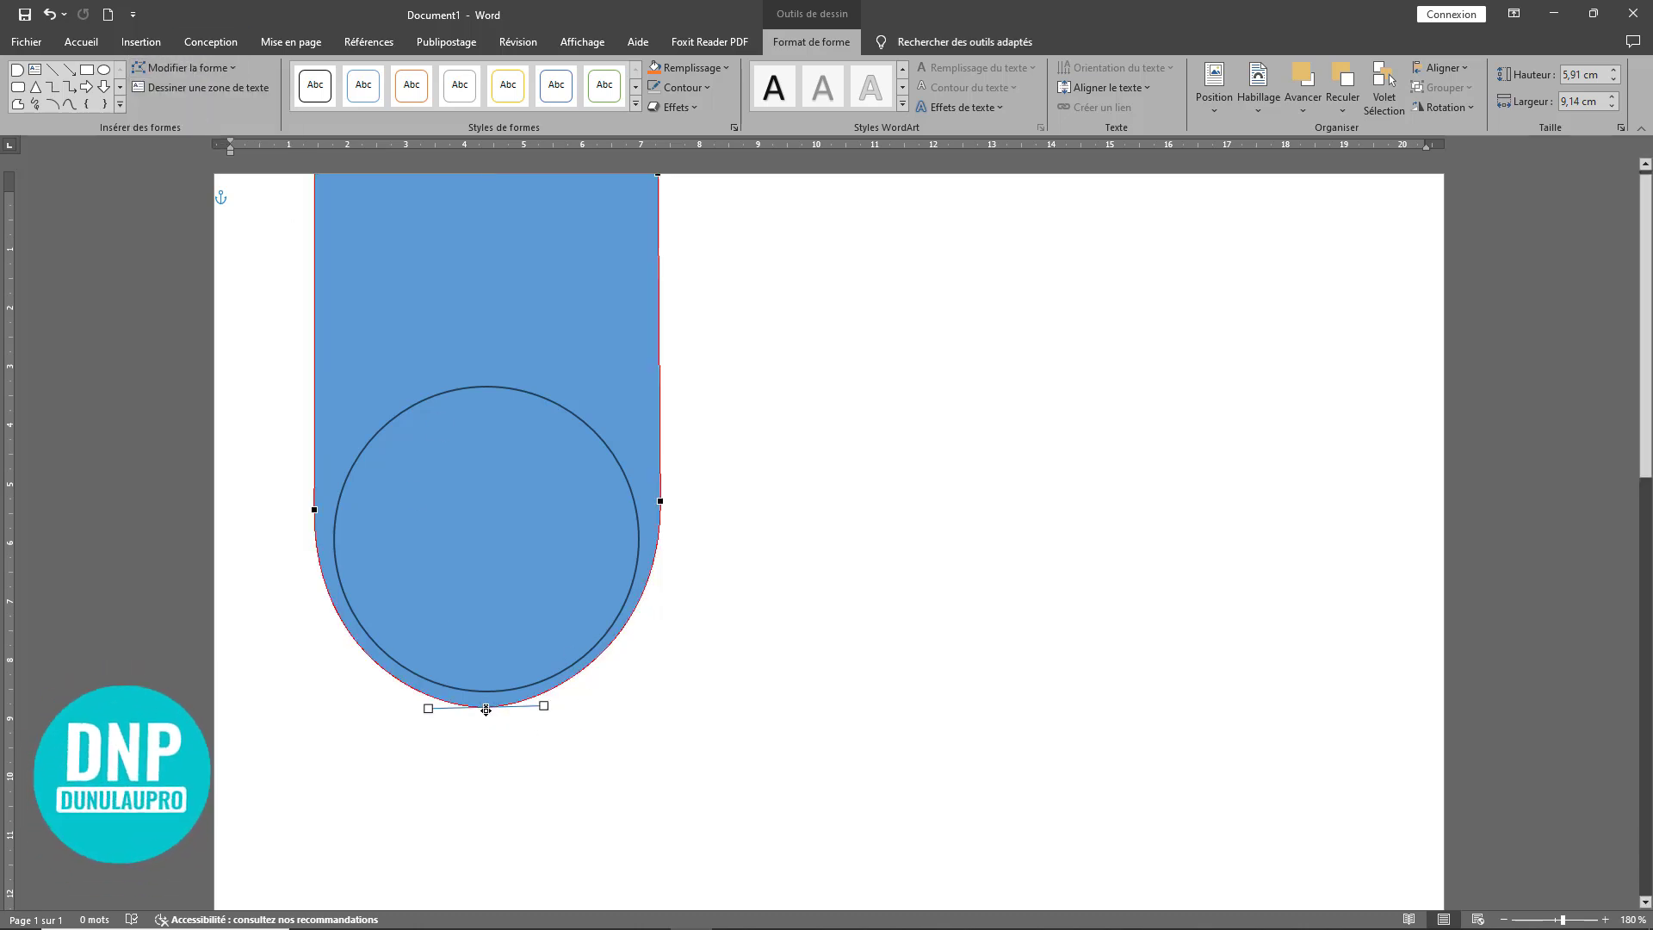
pyautogui.moveTo(487, 709); pyautogui.dragTo(491, 711)
pyautogui.click(590, 722)
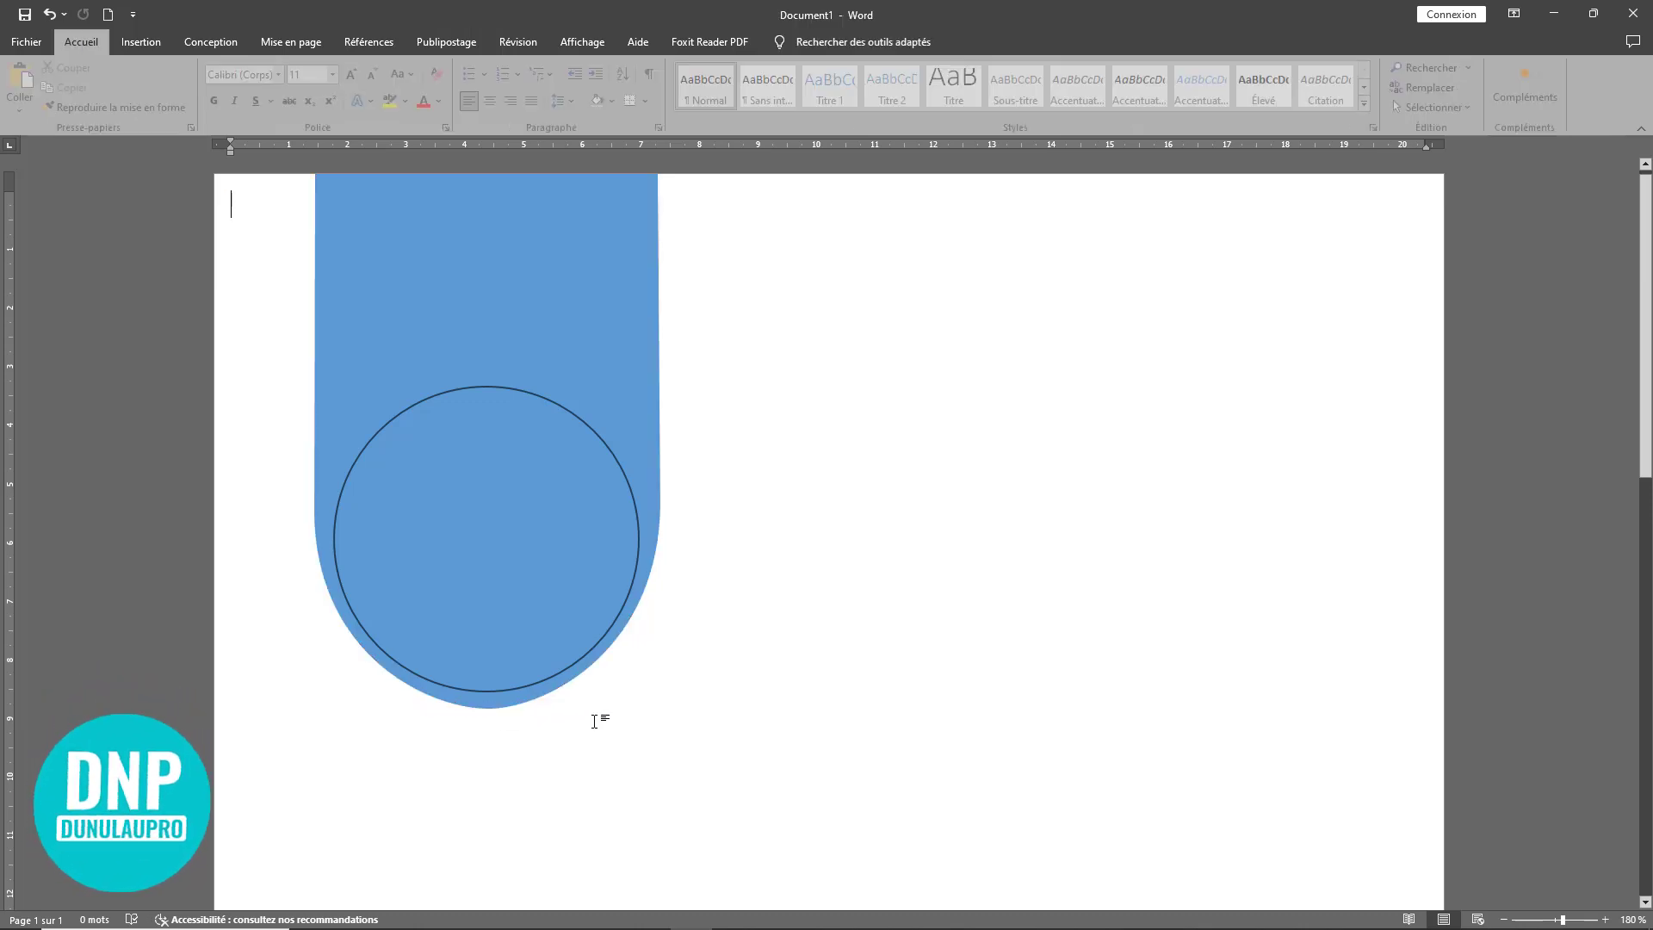
# Step: Fill the circle inside the blue shape with white
pyautogui.click(492, 639)
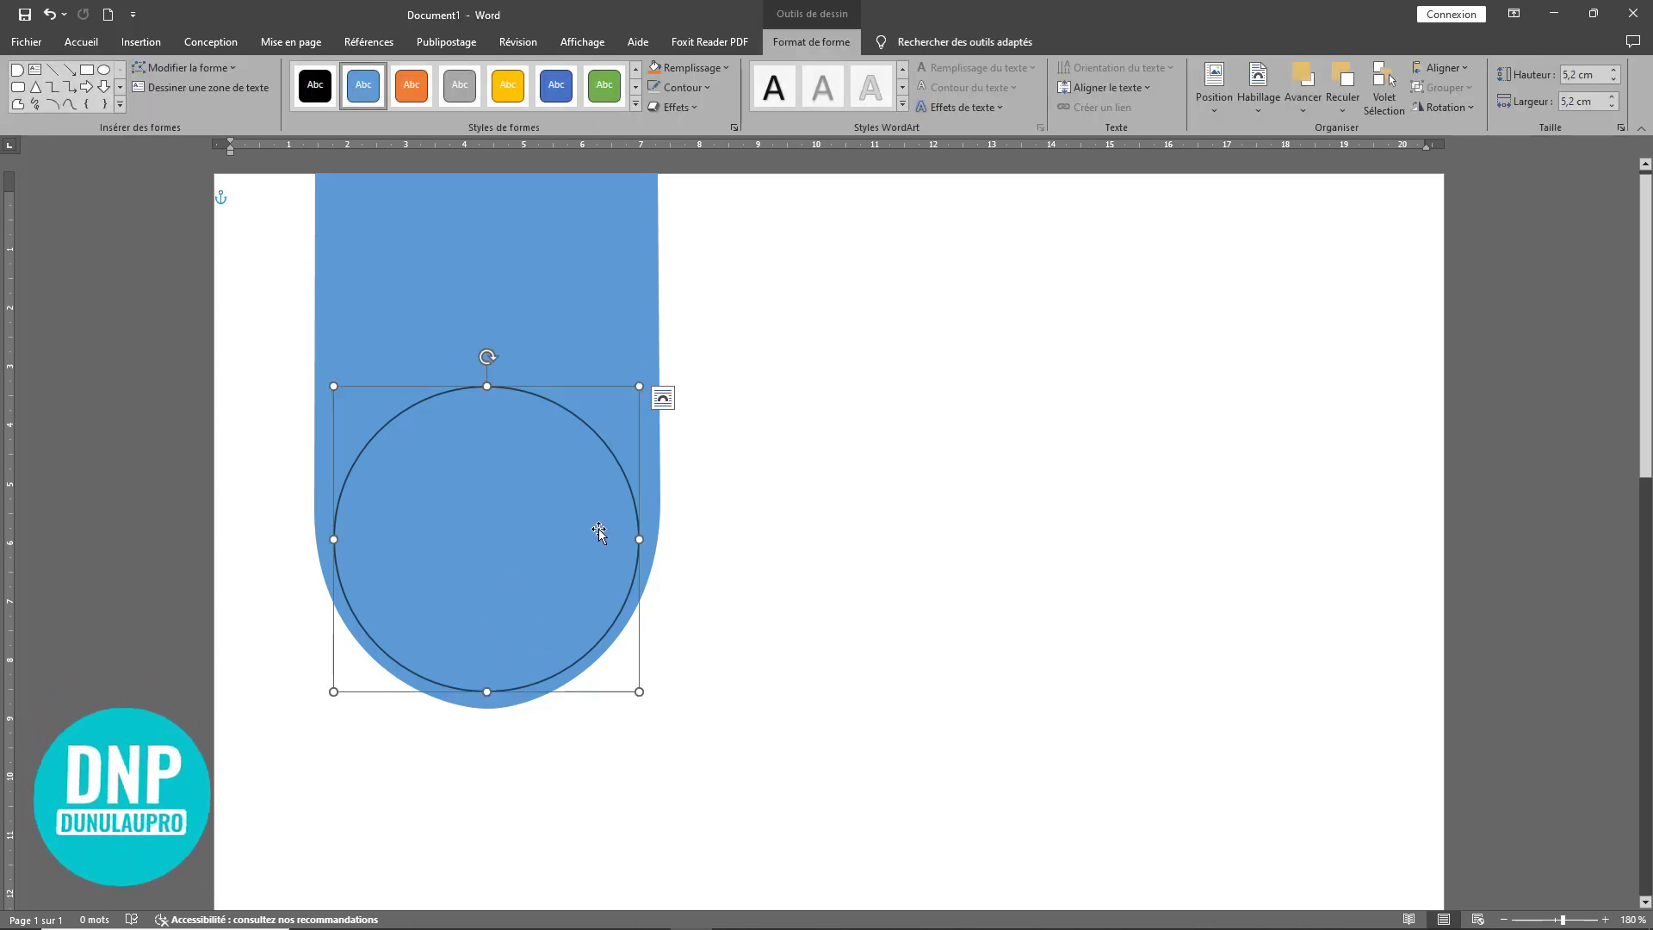
pyautogui.click(691, 67)
pyautogui.click(652, 142)
pyautogui.click(786, 483)
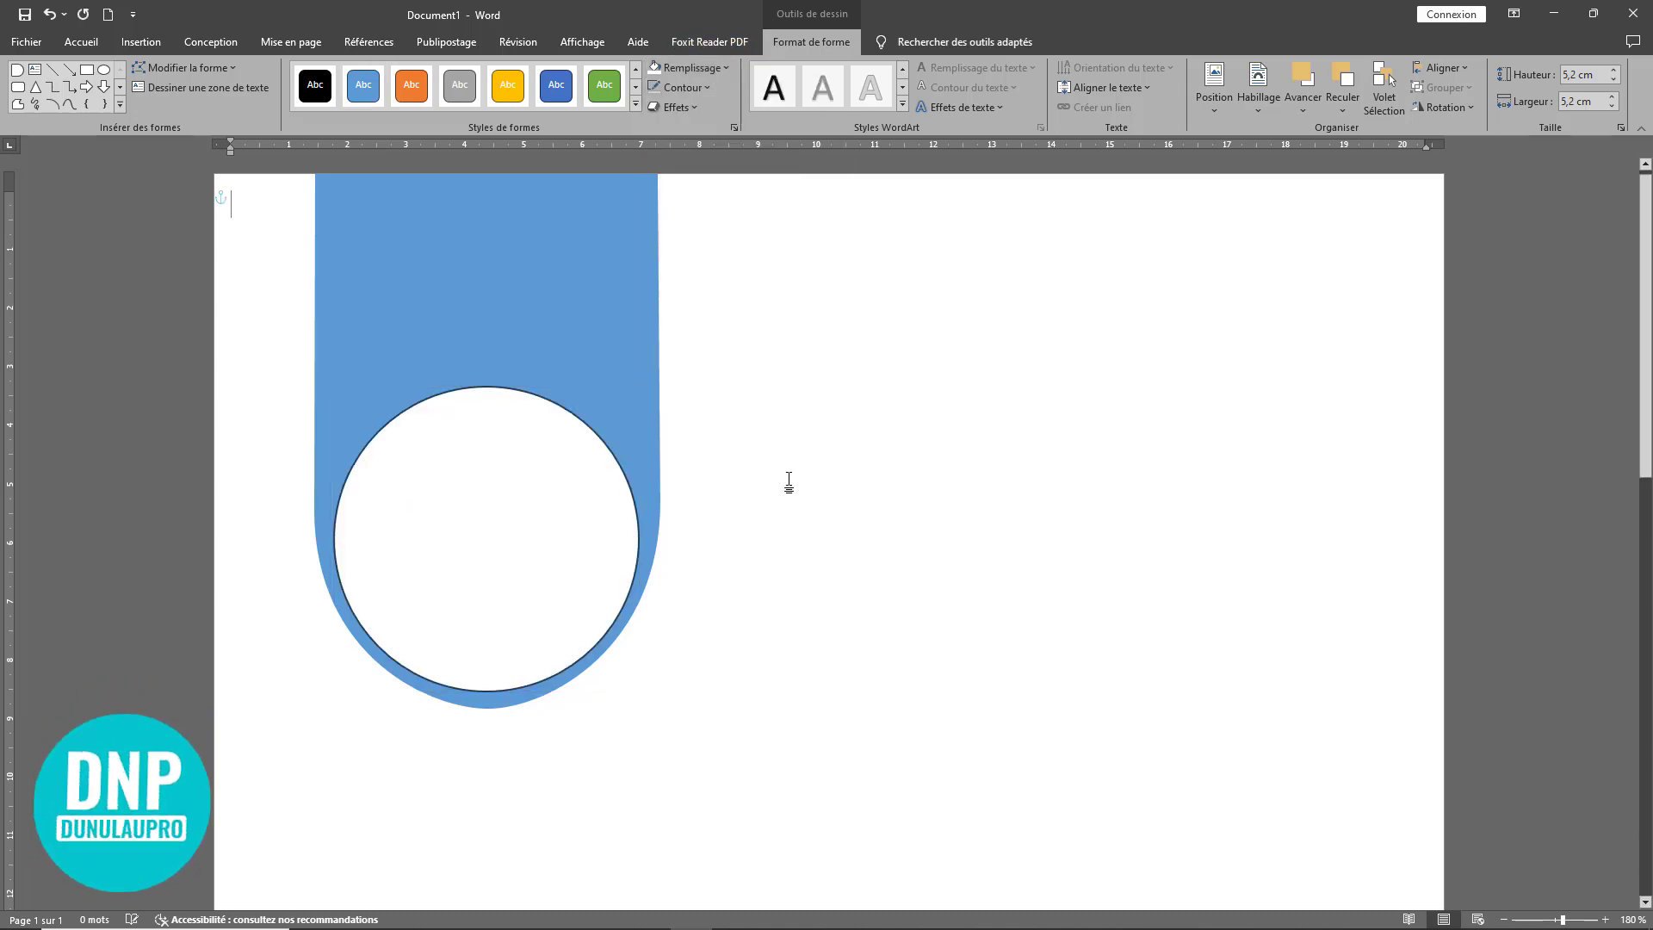
# Step: Fill the circle with the photo of the worker in a blue helmet, inserted from a file on the computer
pyautogui.click(478, 515)
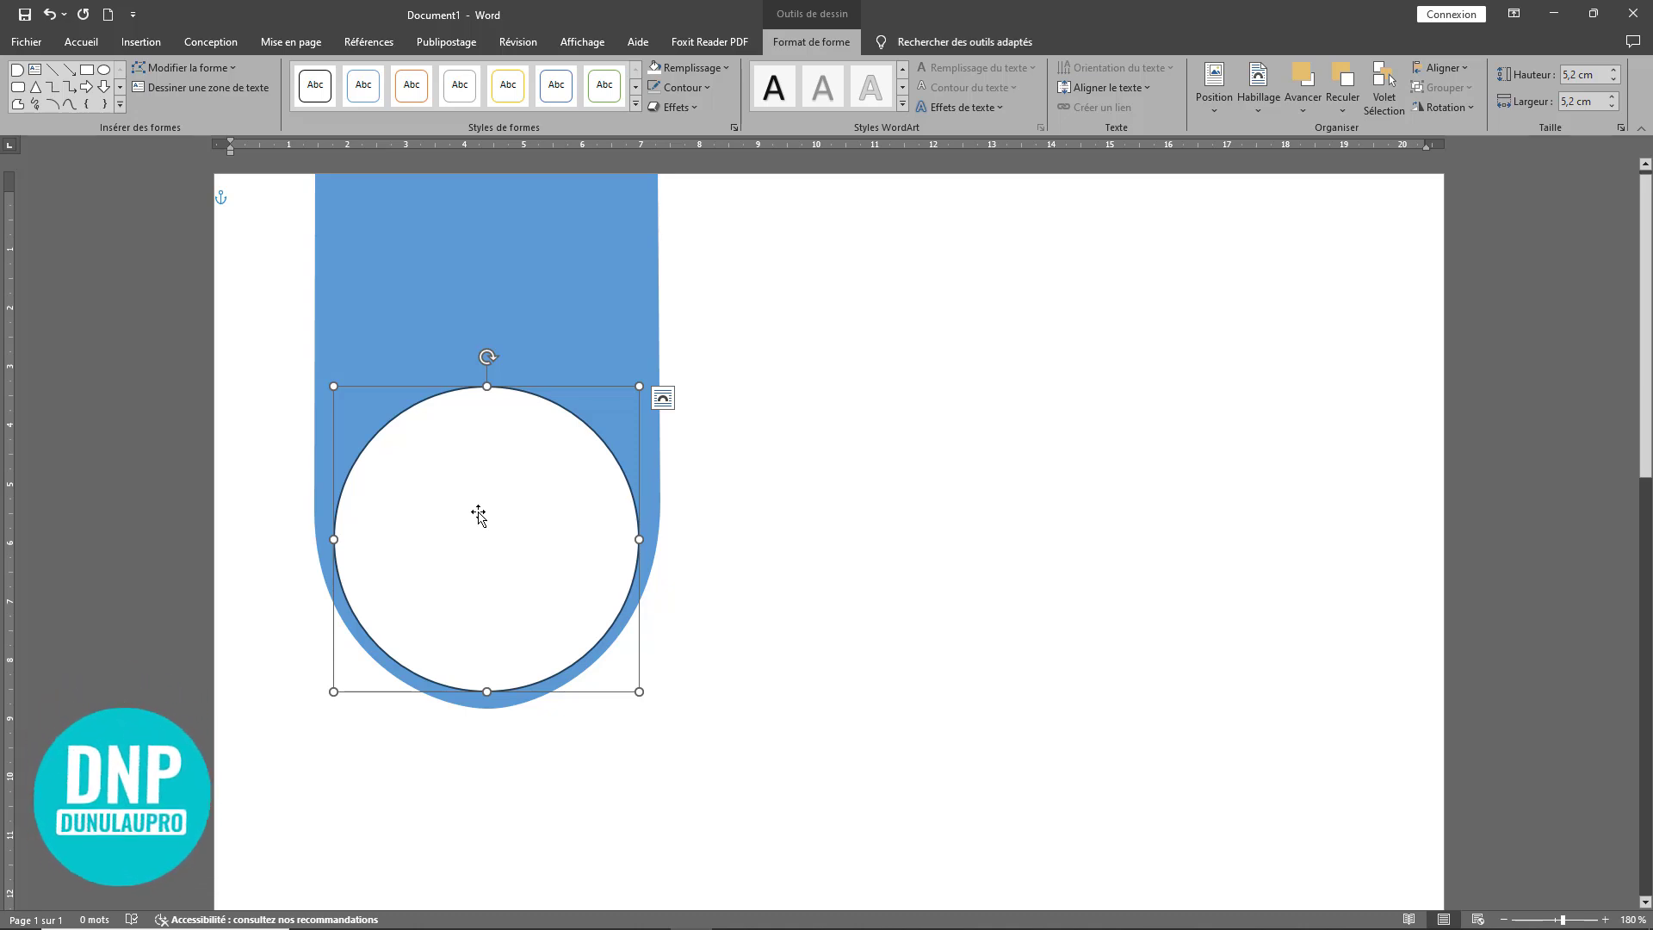
pyautogui.rightClick(470, 457)
pyautogui.click(544, 401)
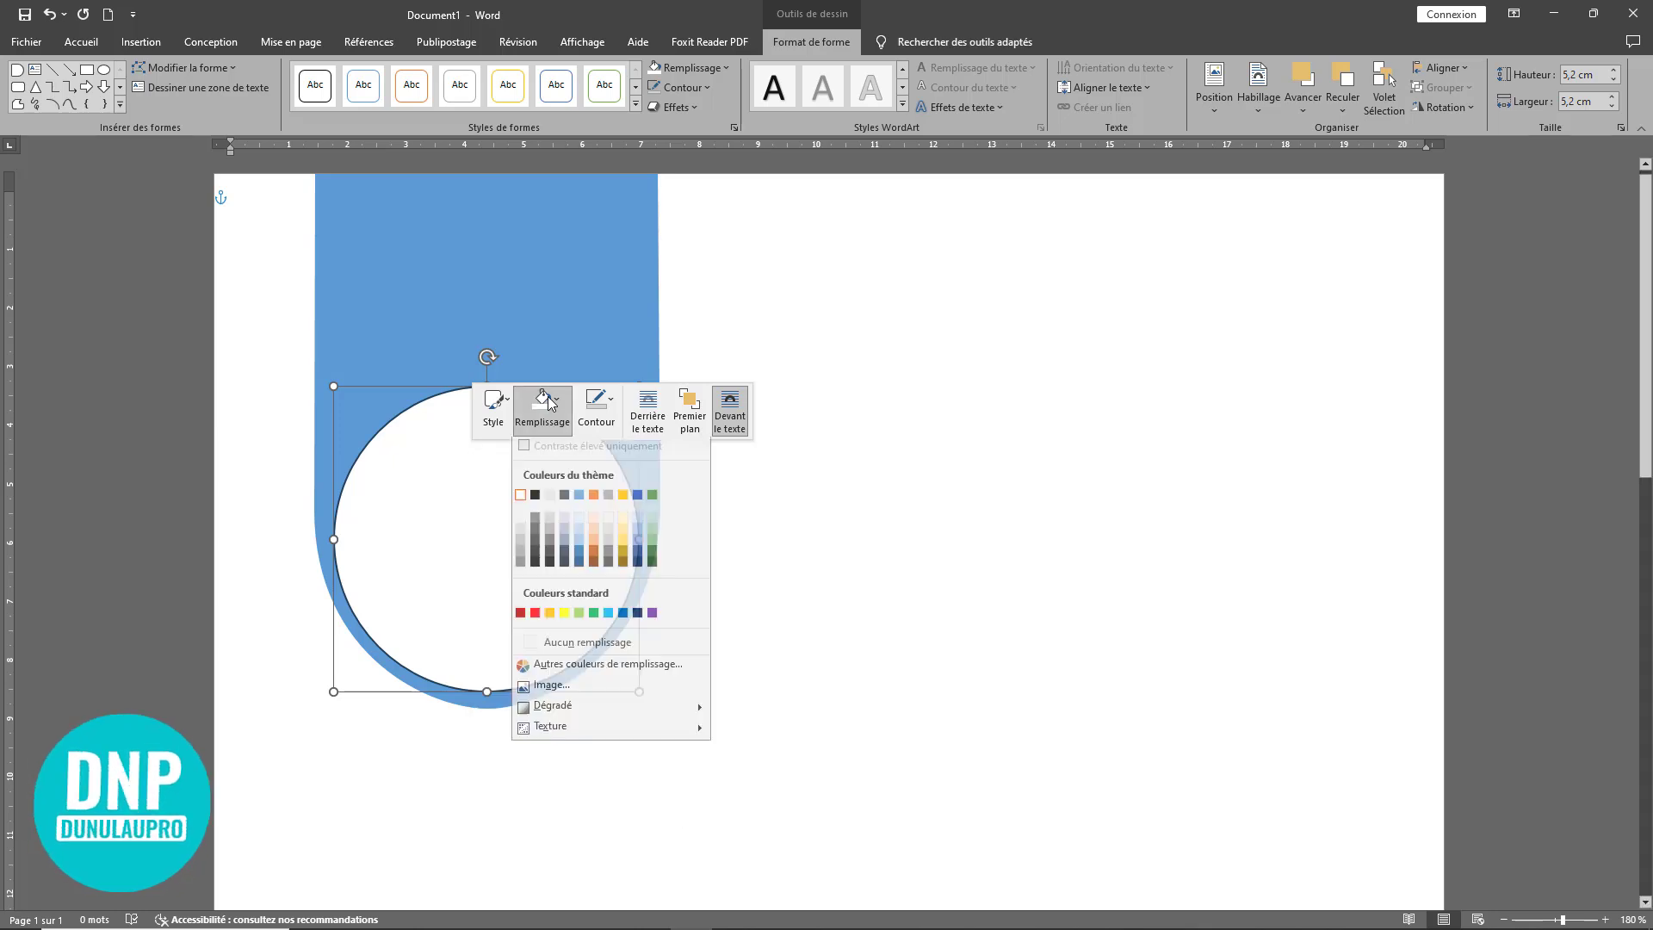
pyautogui.click(576, 671)
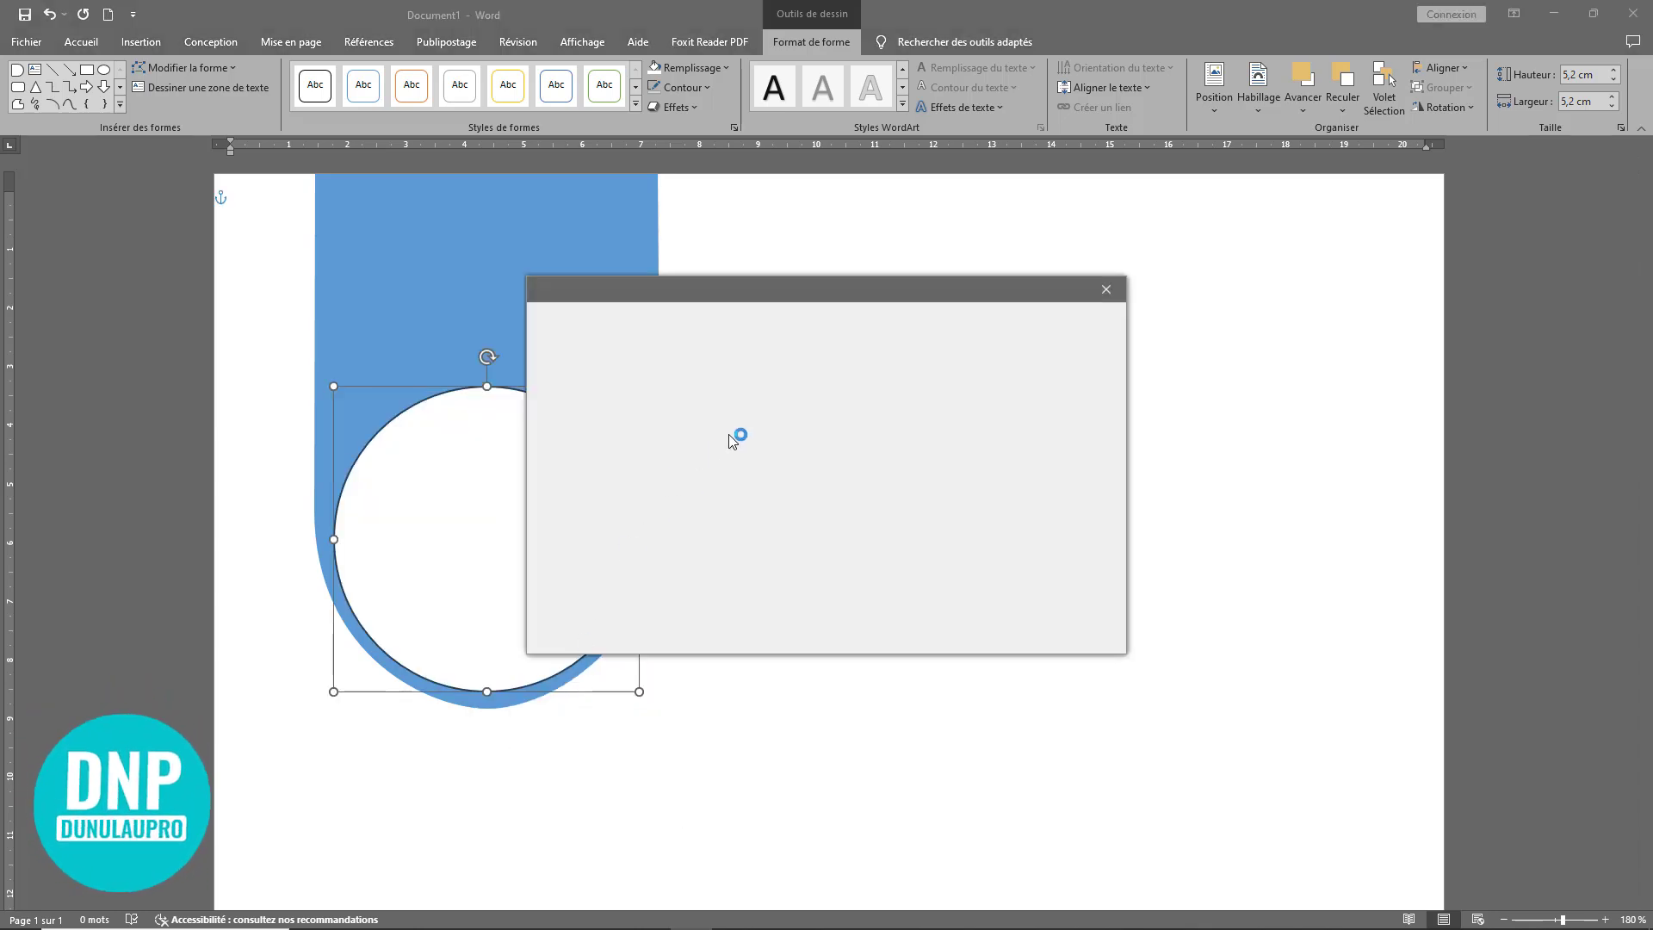
pyautogui.click(841, 513)
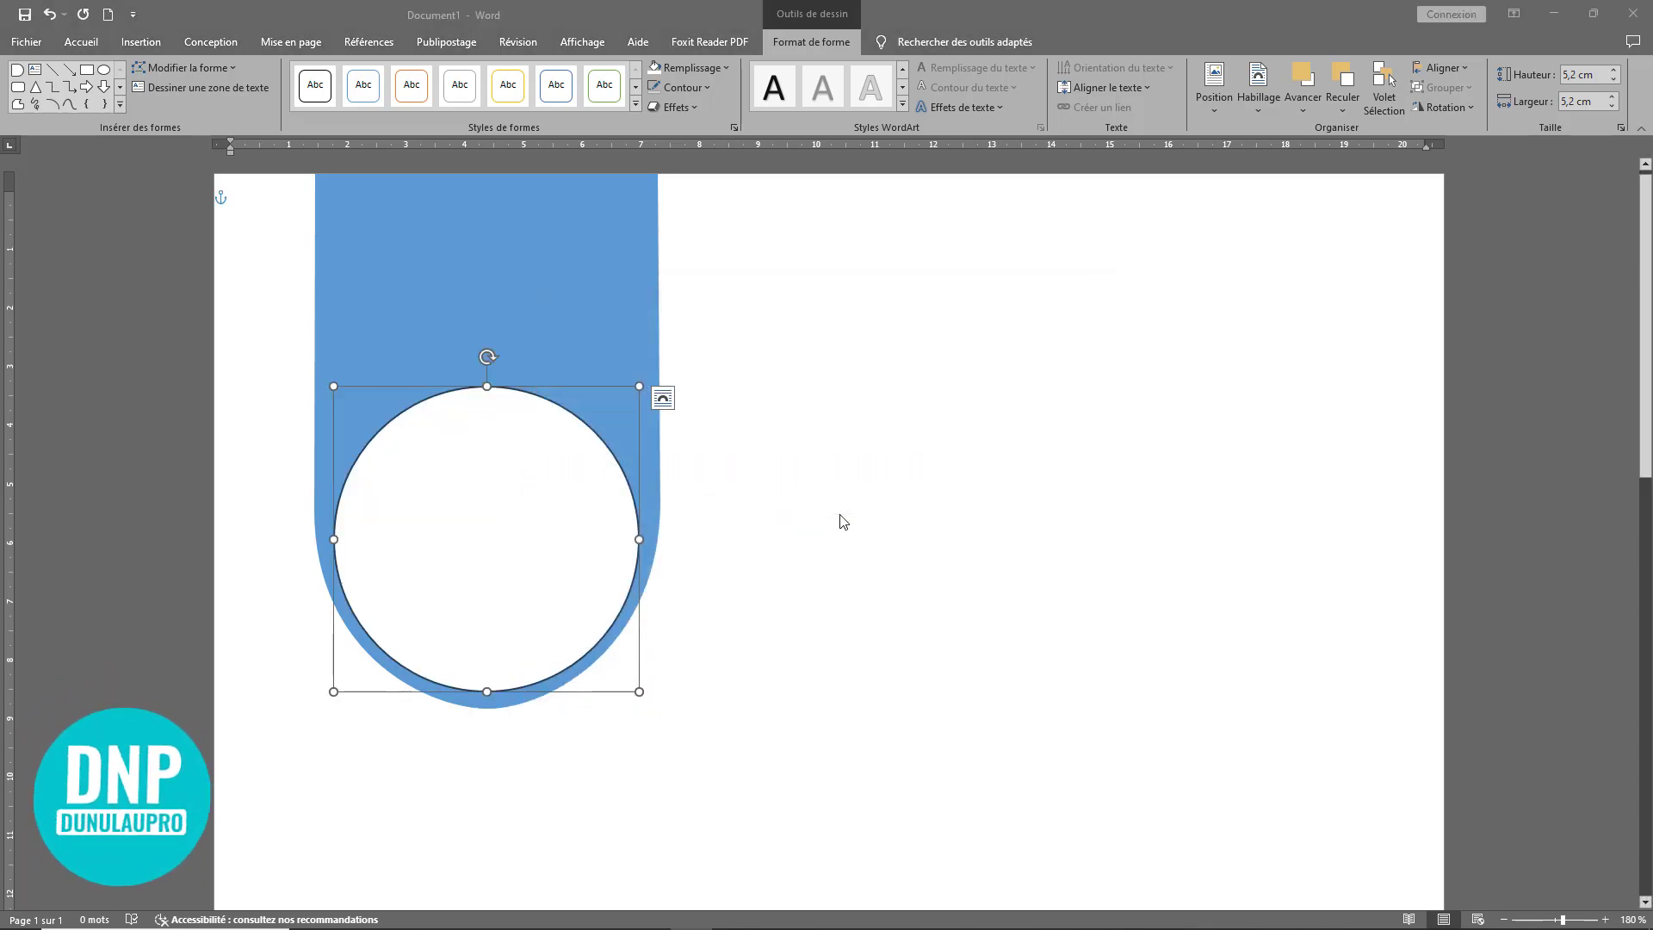
pyautogui.click(68, 210)
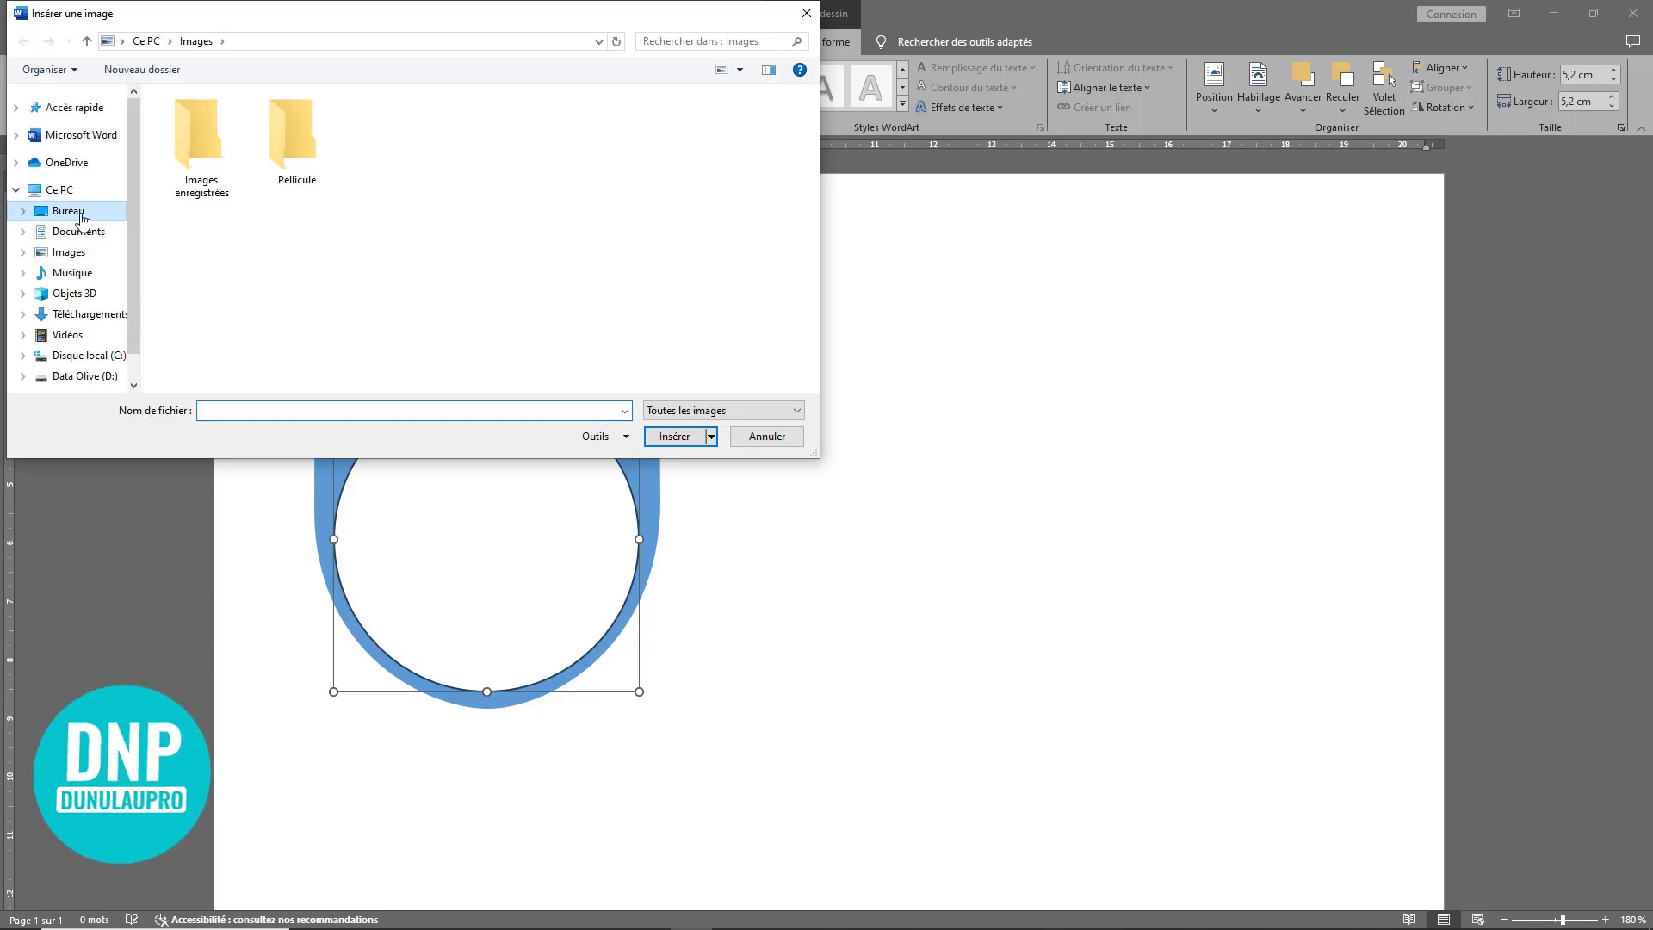
pyautogui.doubleClick(668, 264)
pyautogui.click(668, 265)
pyautogui.click(675, 438)
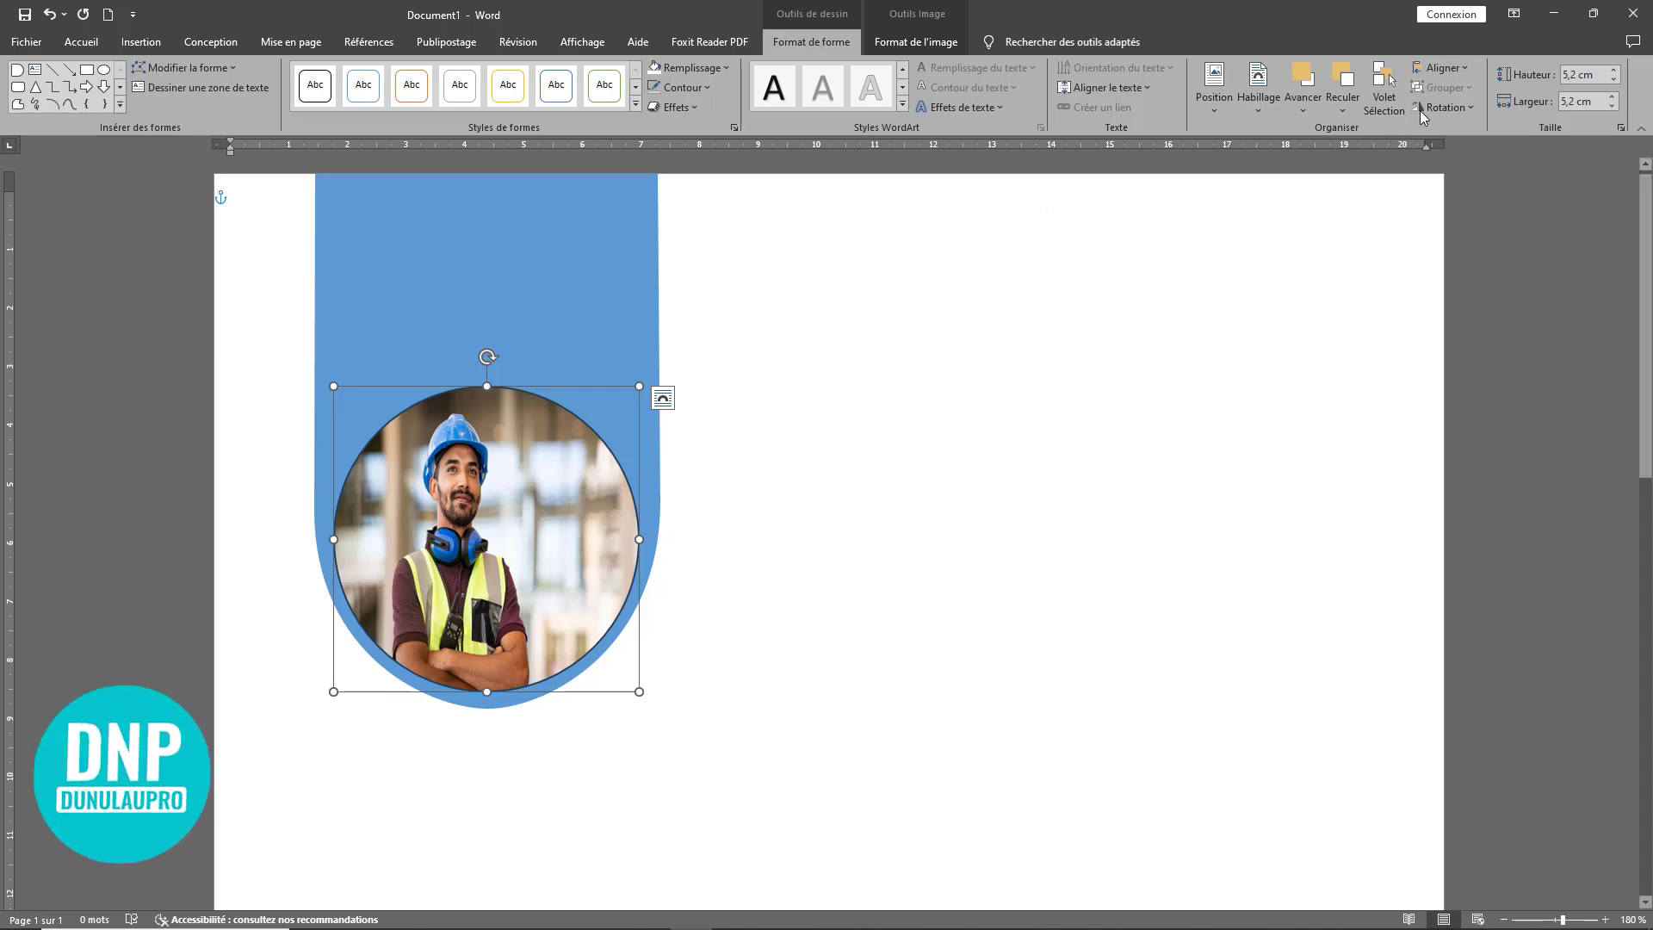
# Step: Crop the photo with the Fill (Remplir) option, enlarging it within the circle and shifting it slightly right to centre the worker
pyautogui.click(913, 40)
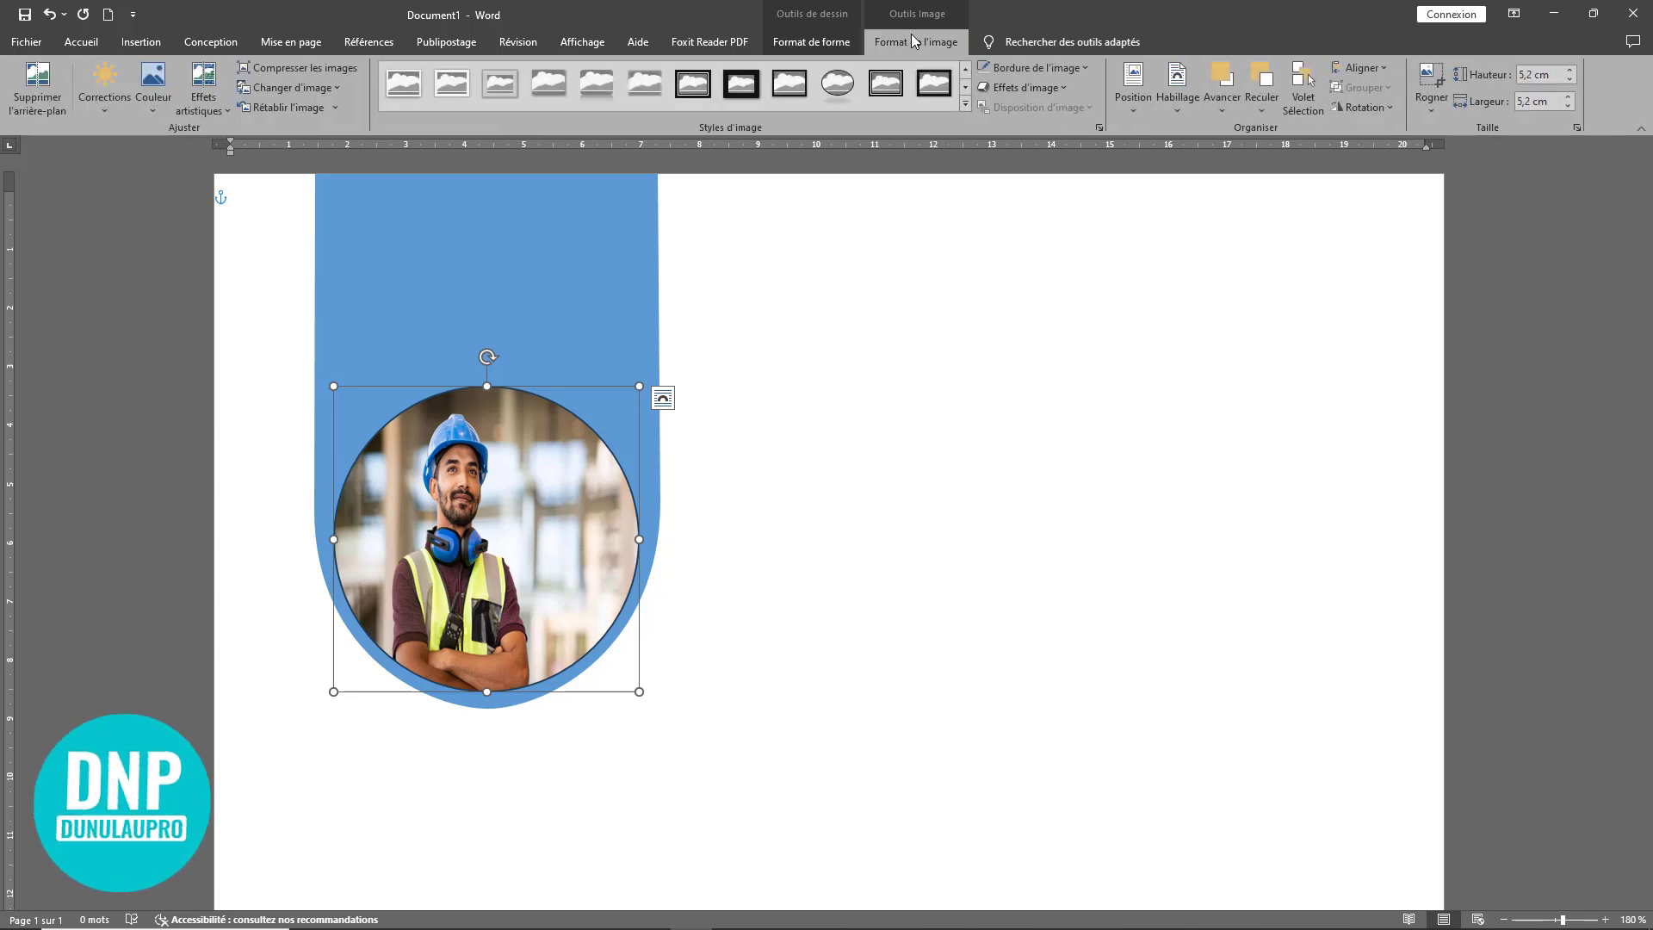
pyautogui.click(1431, 111)
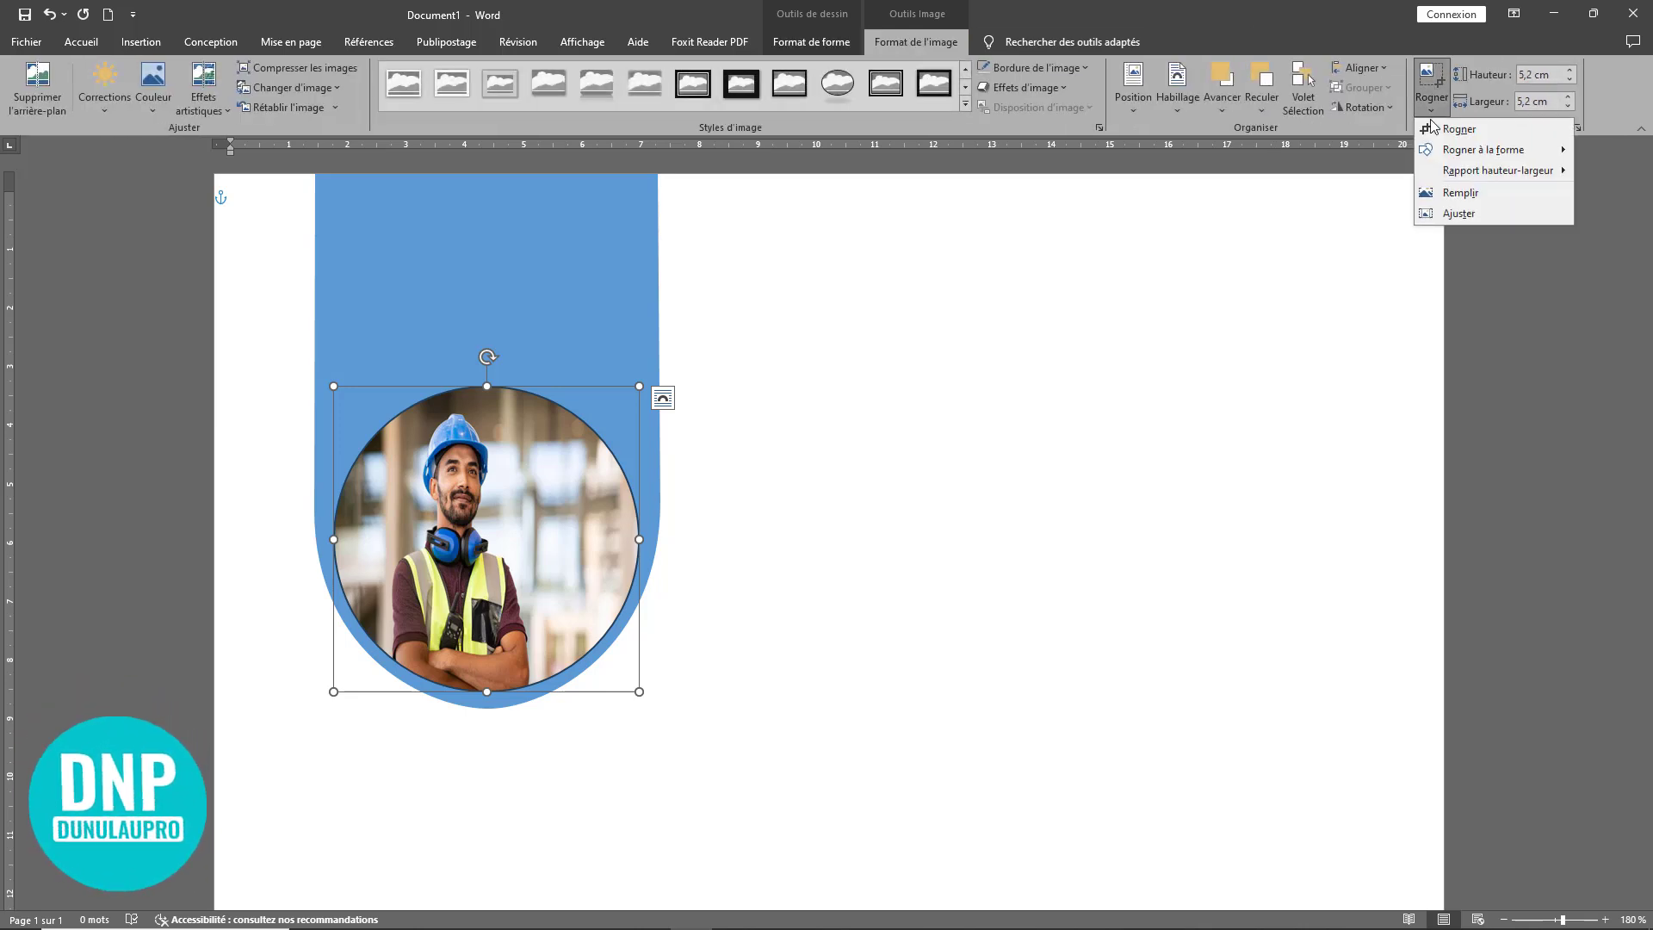
pyautogui.click(1455, 194)
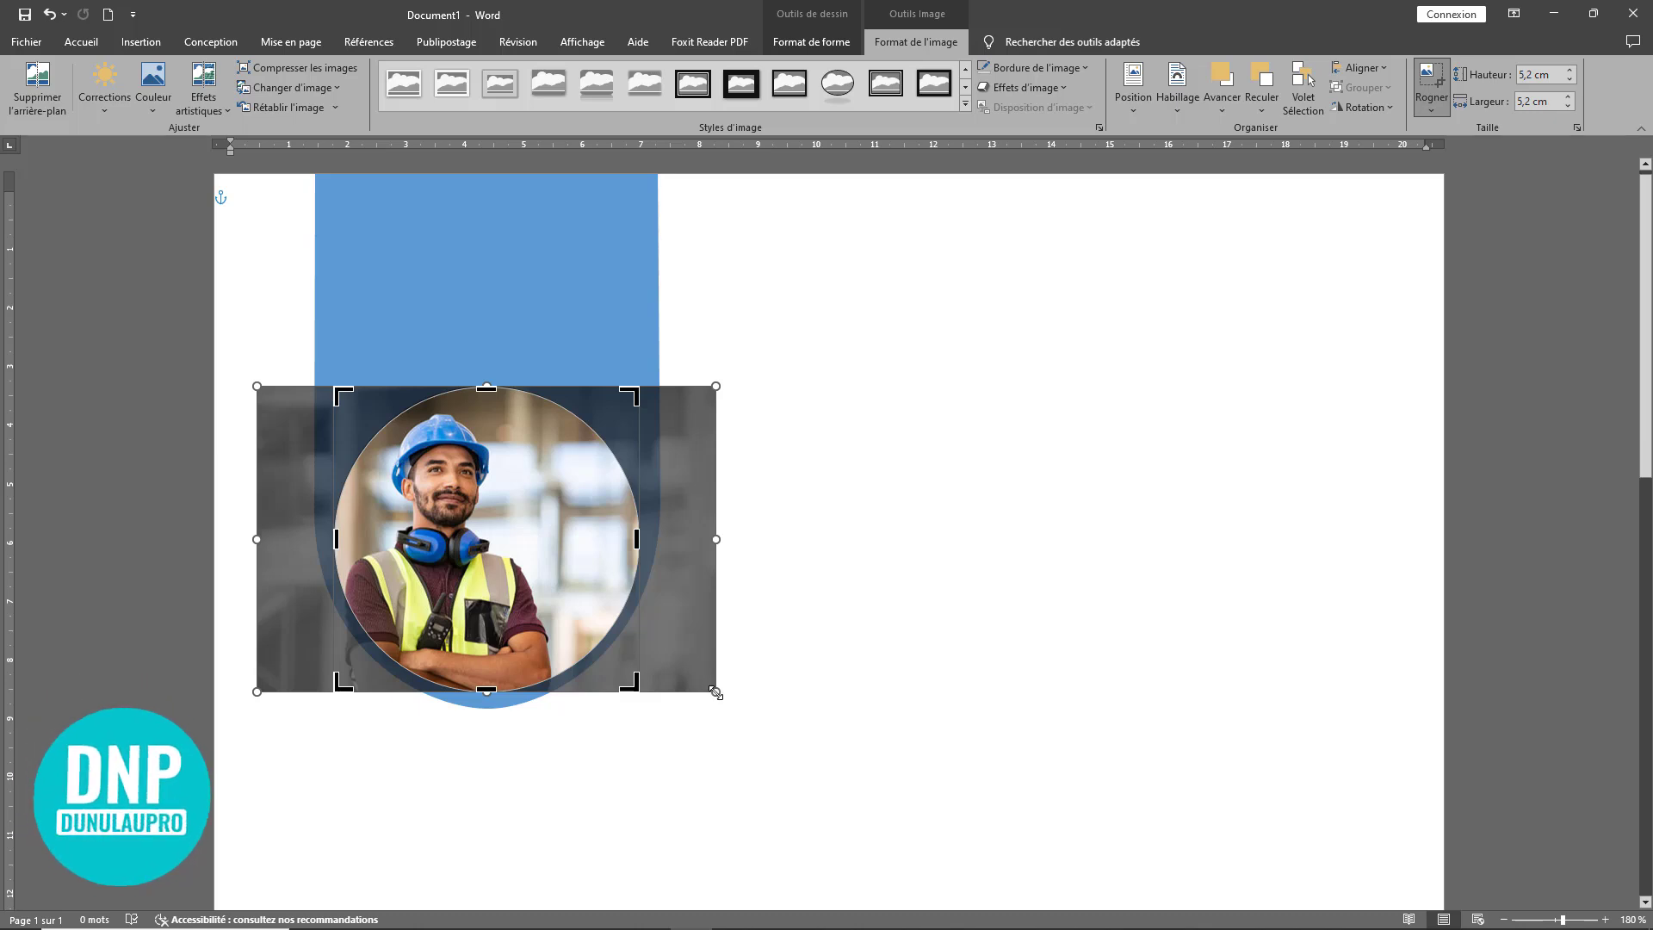
pyautogui.moveTo(715, 691); pyautogui.dragTo(750, 728)
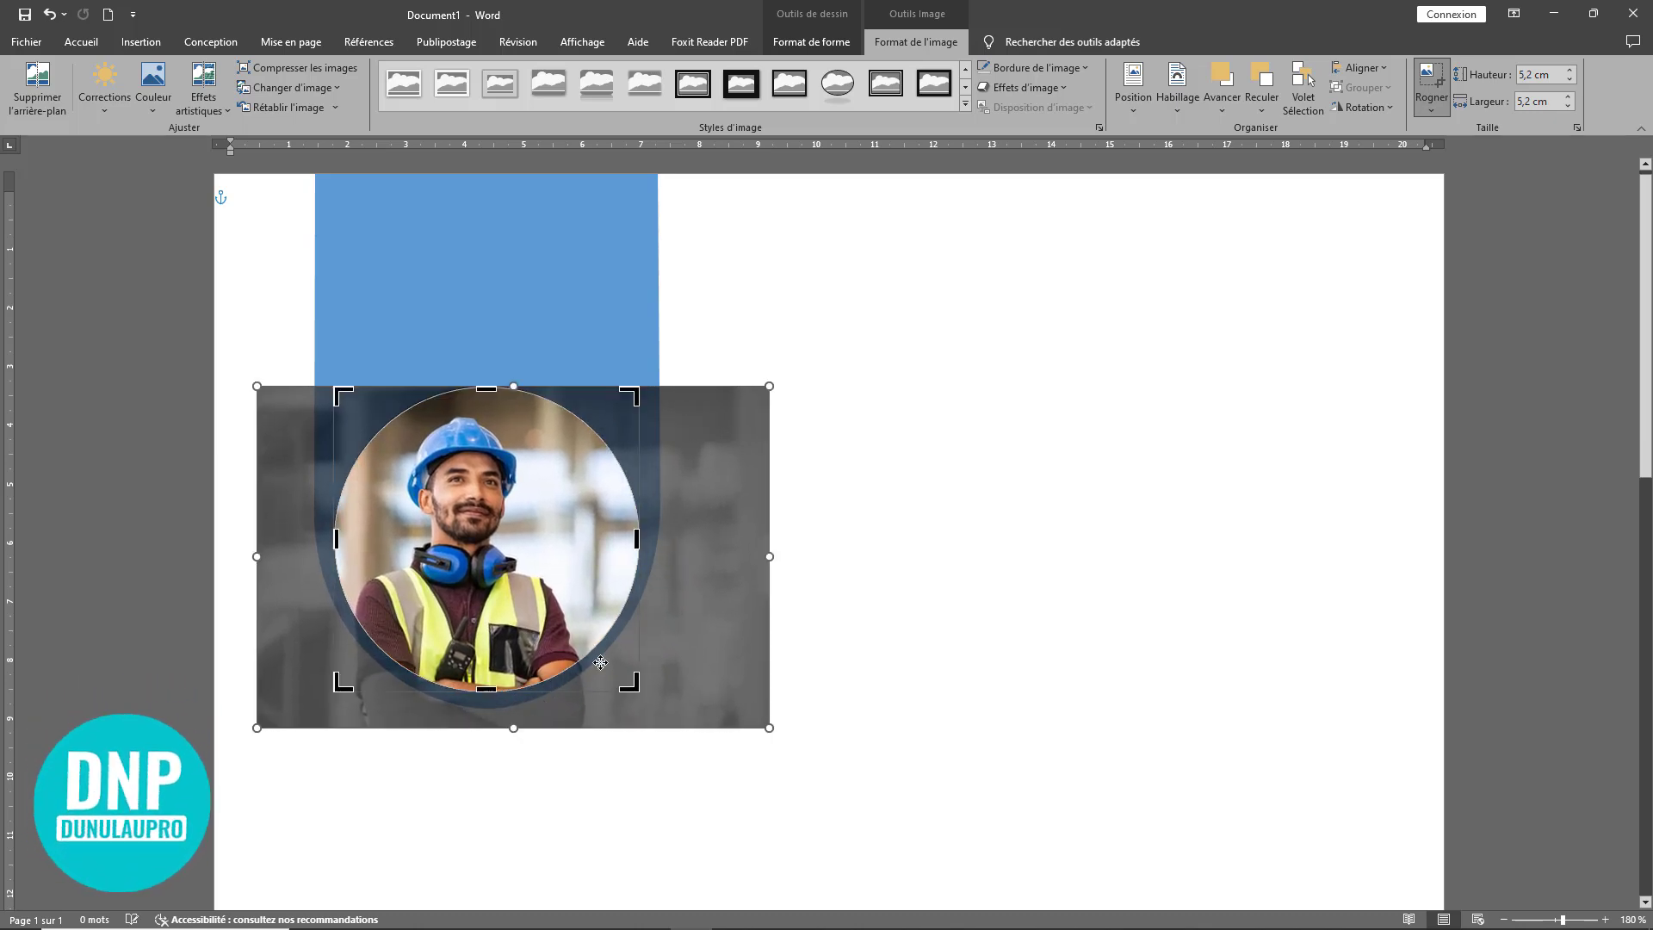
pyautogui.moveTo(490, 580); pyautogui.dragTo(501, 578)
pyautogui.click(1431, 75)
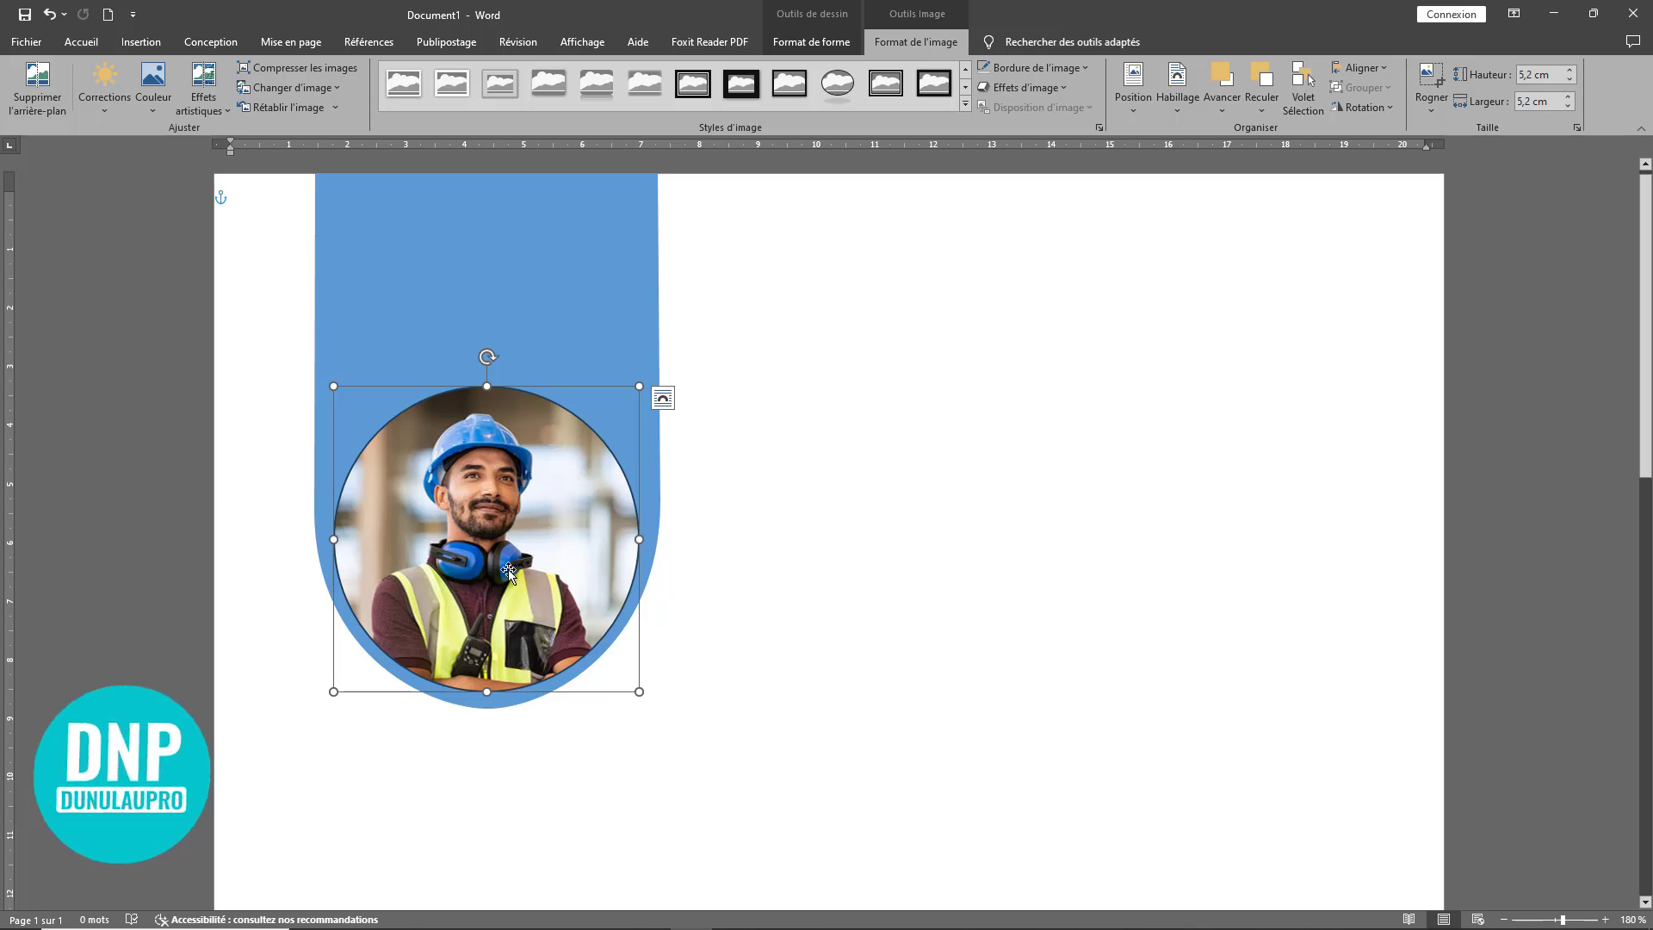
# Step: Give the photo circle a white outline 4½ pt thick
pyautogui.click(494, 538)
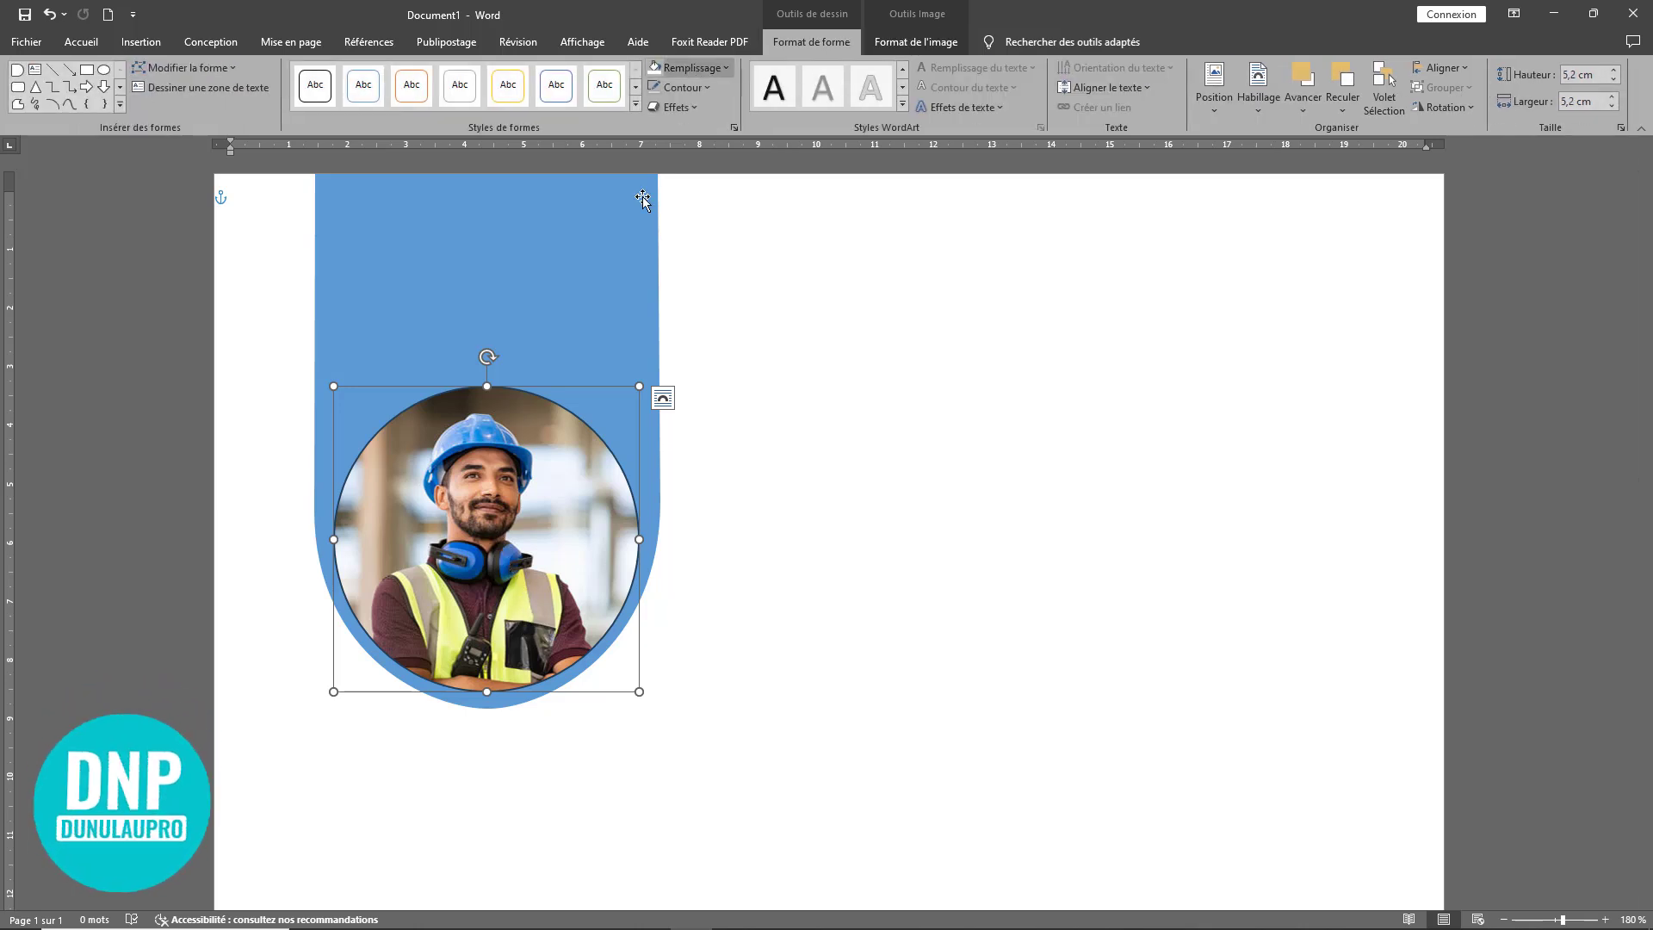
pyautogui.click(680, 87)
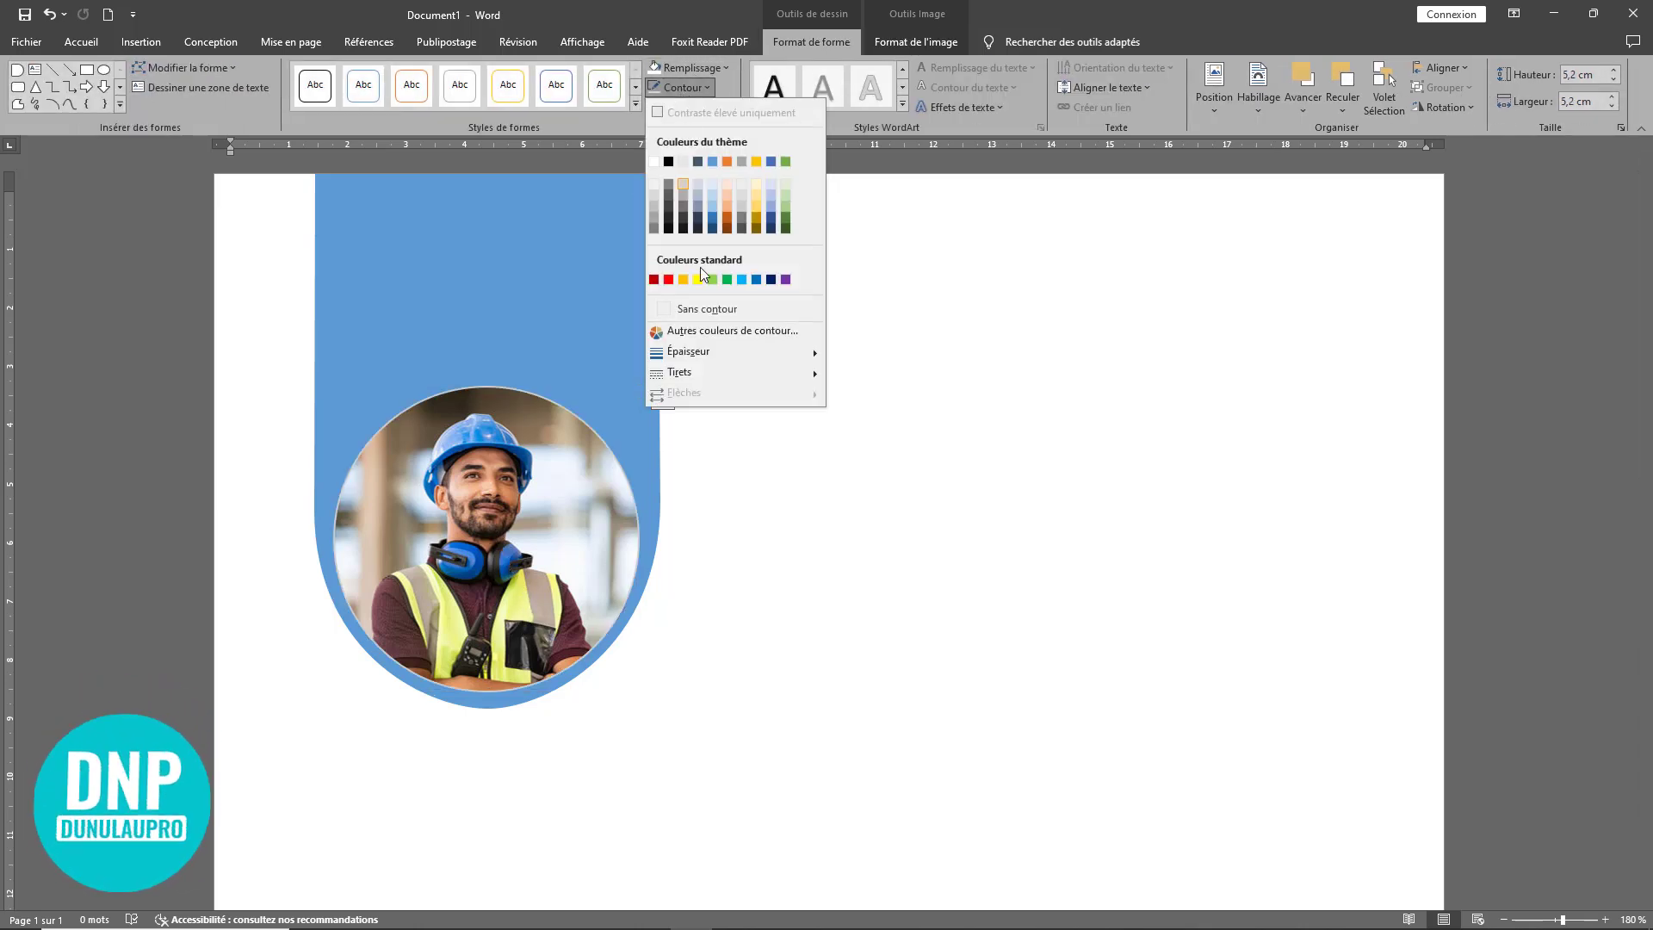
pyautogui.moveTo(715, 351)
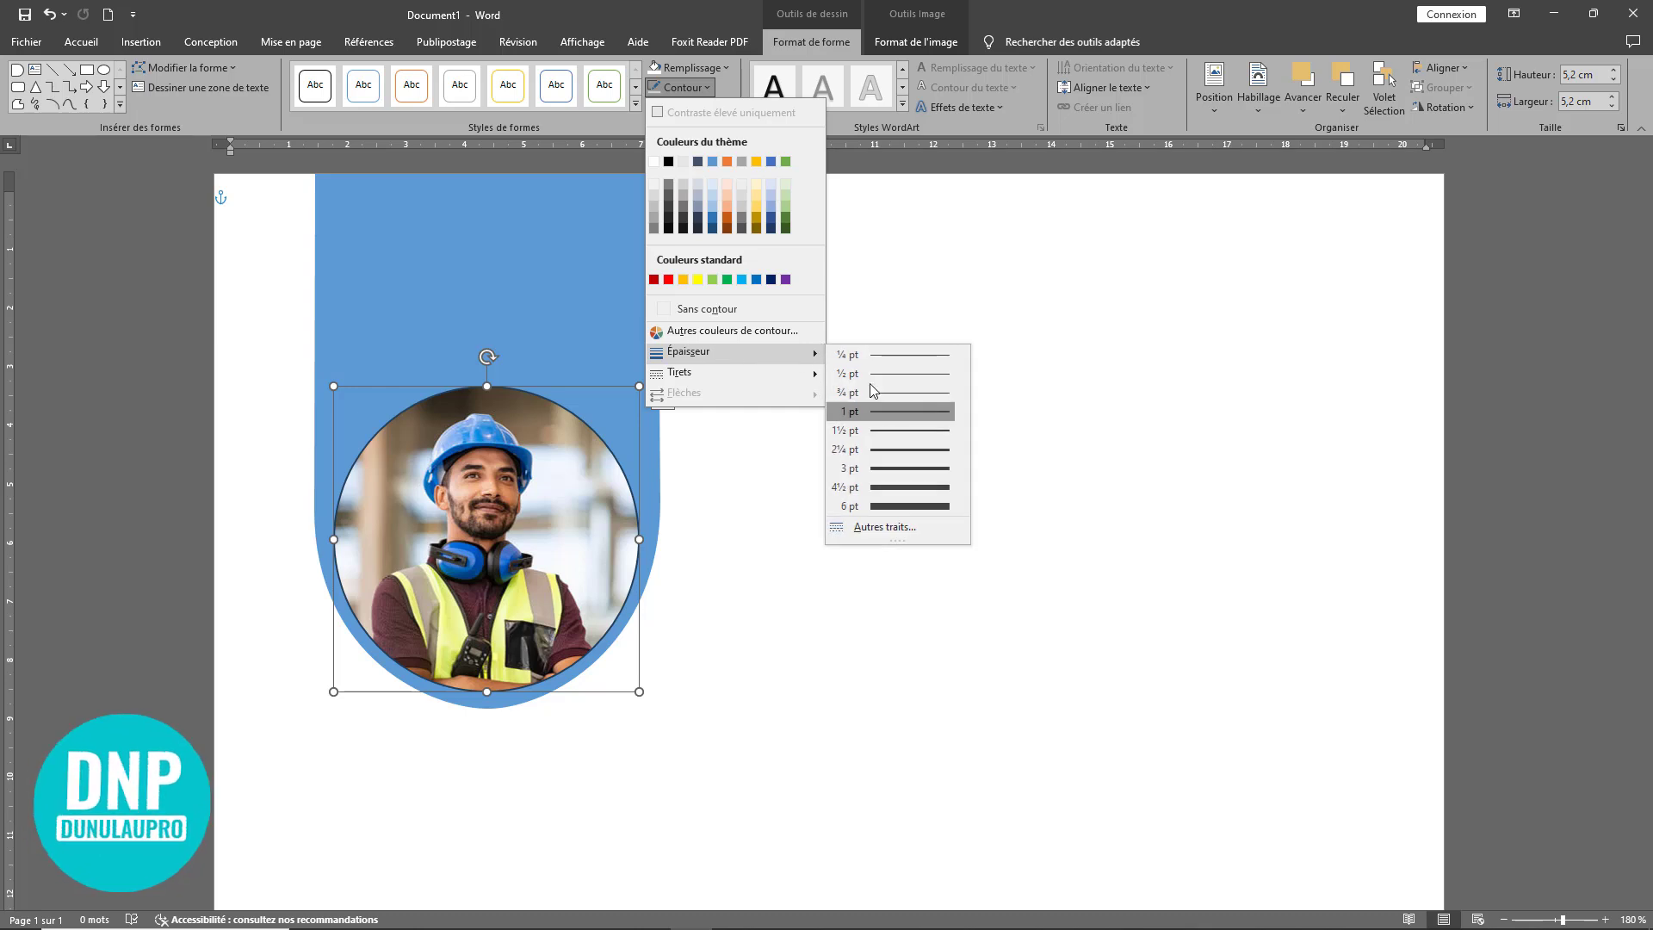
pyautogui.click(892, 484)
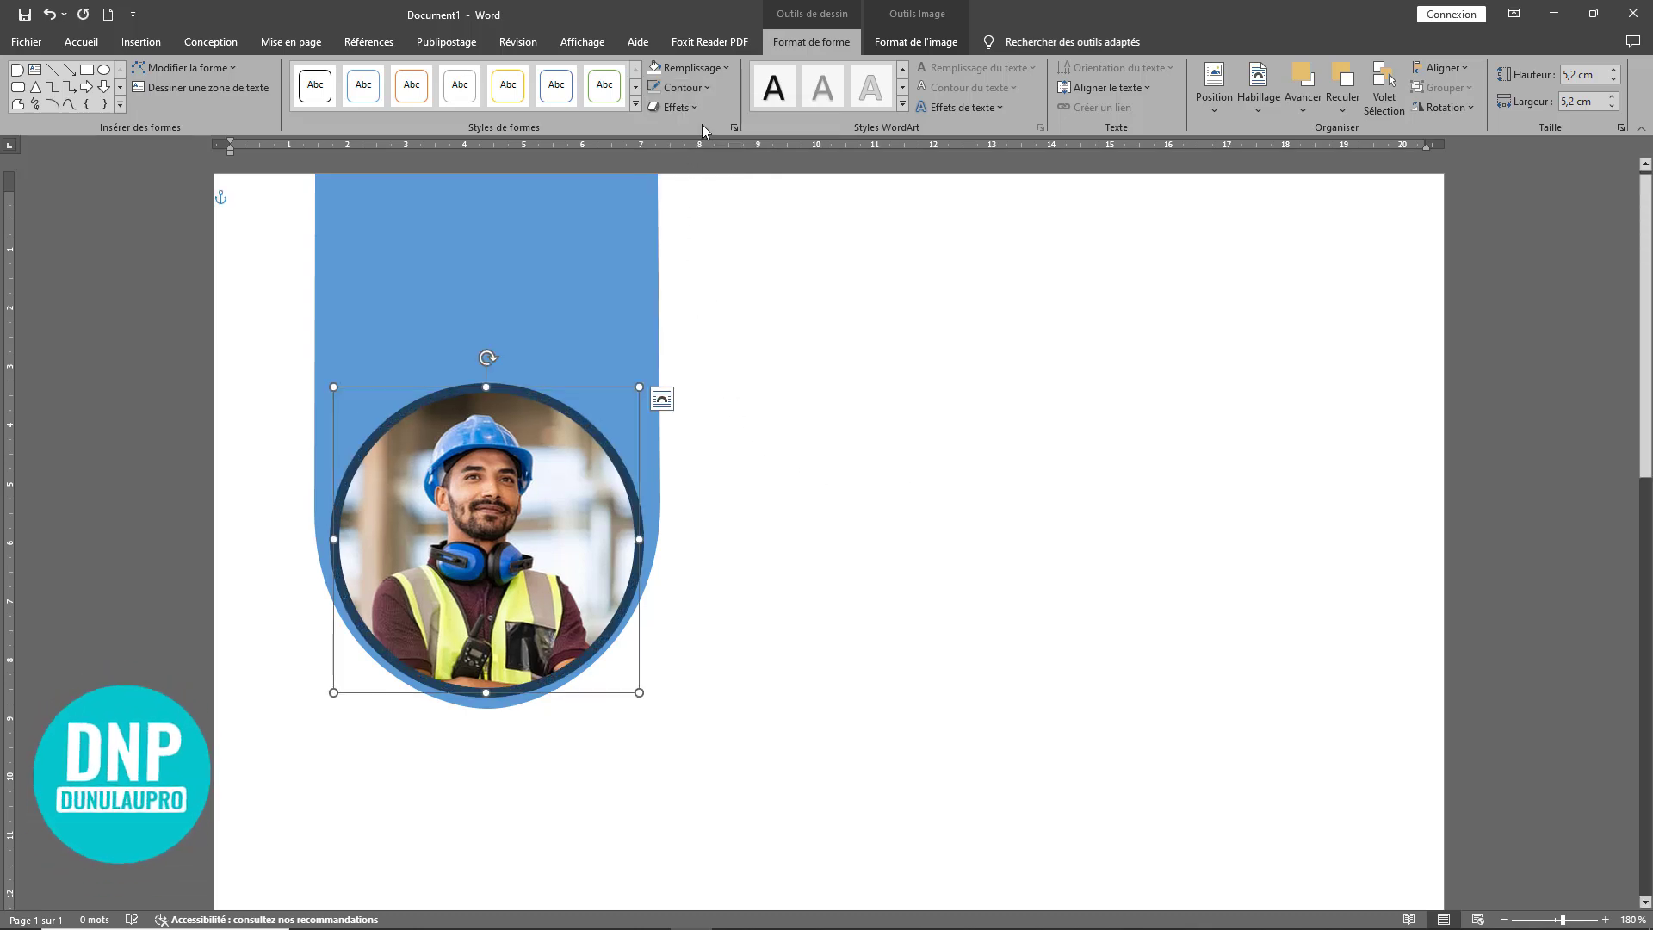
pyautogui.click(688, 89)
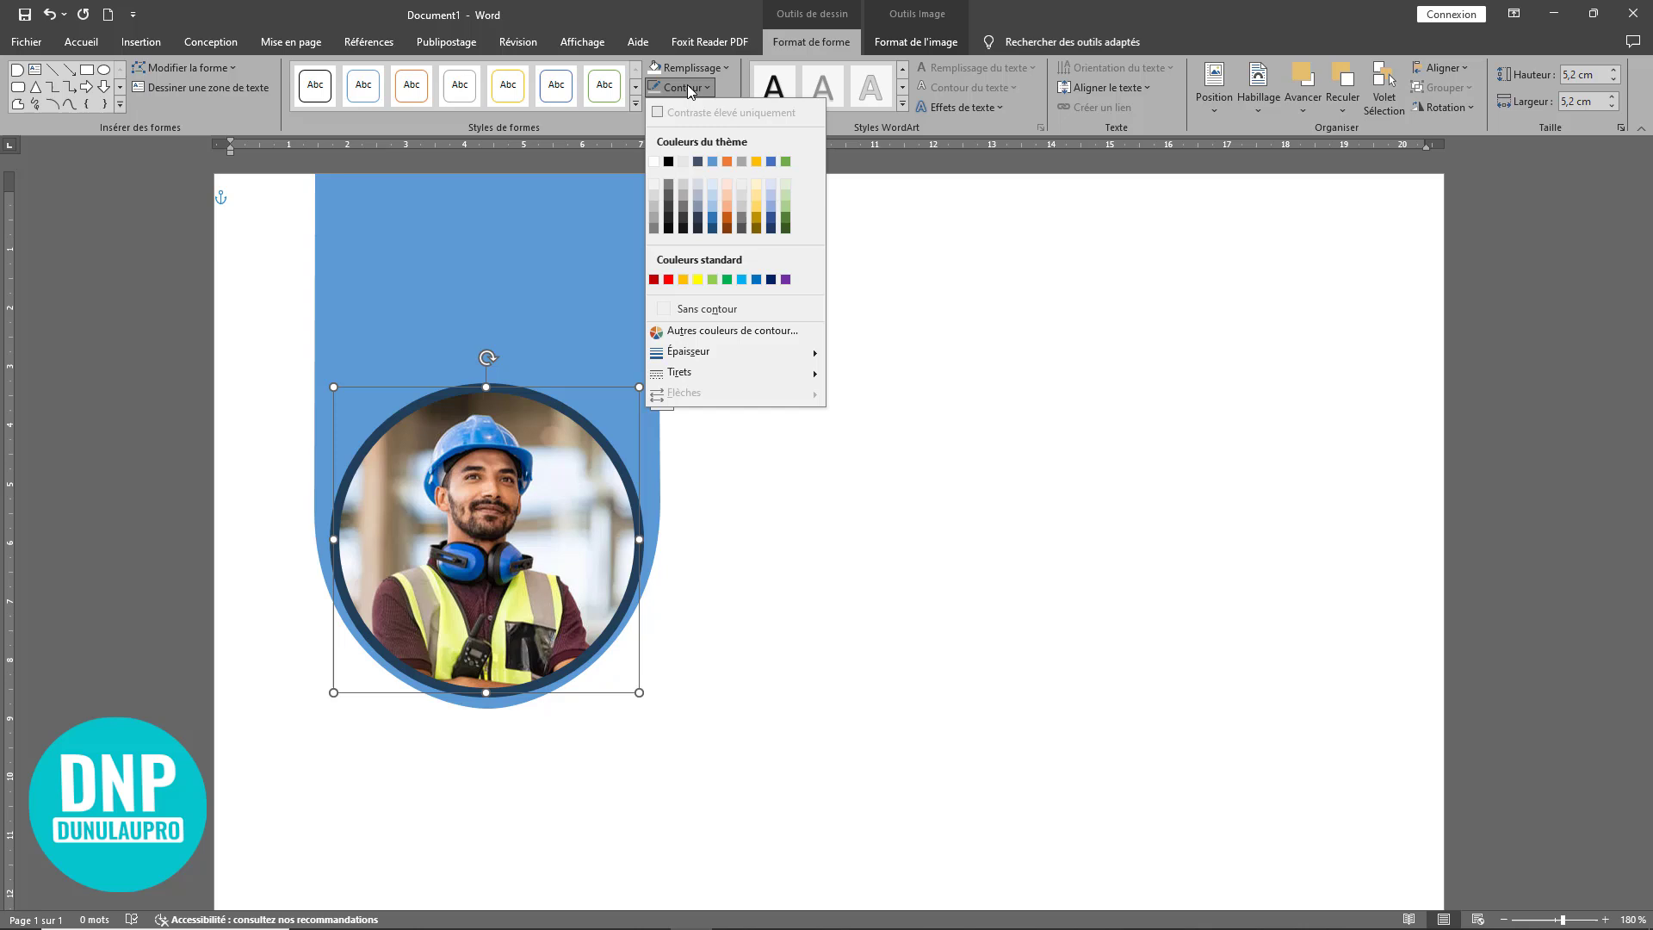
pyautogui.click(651, 162)
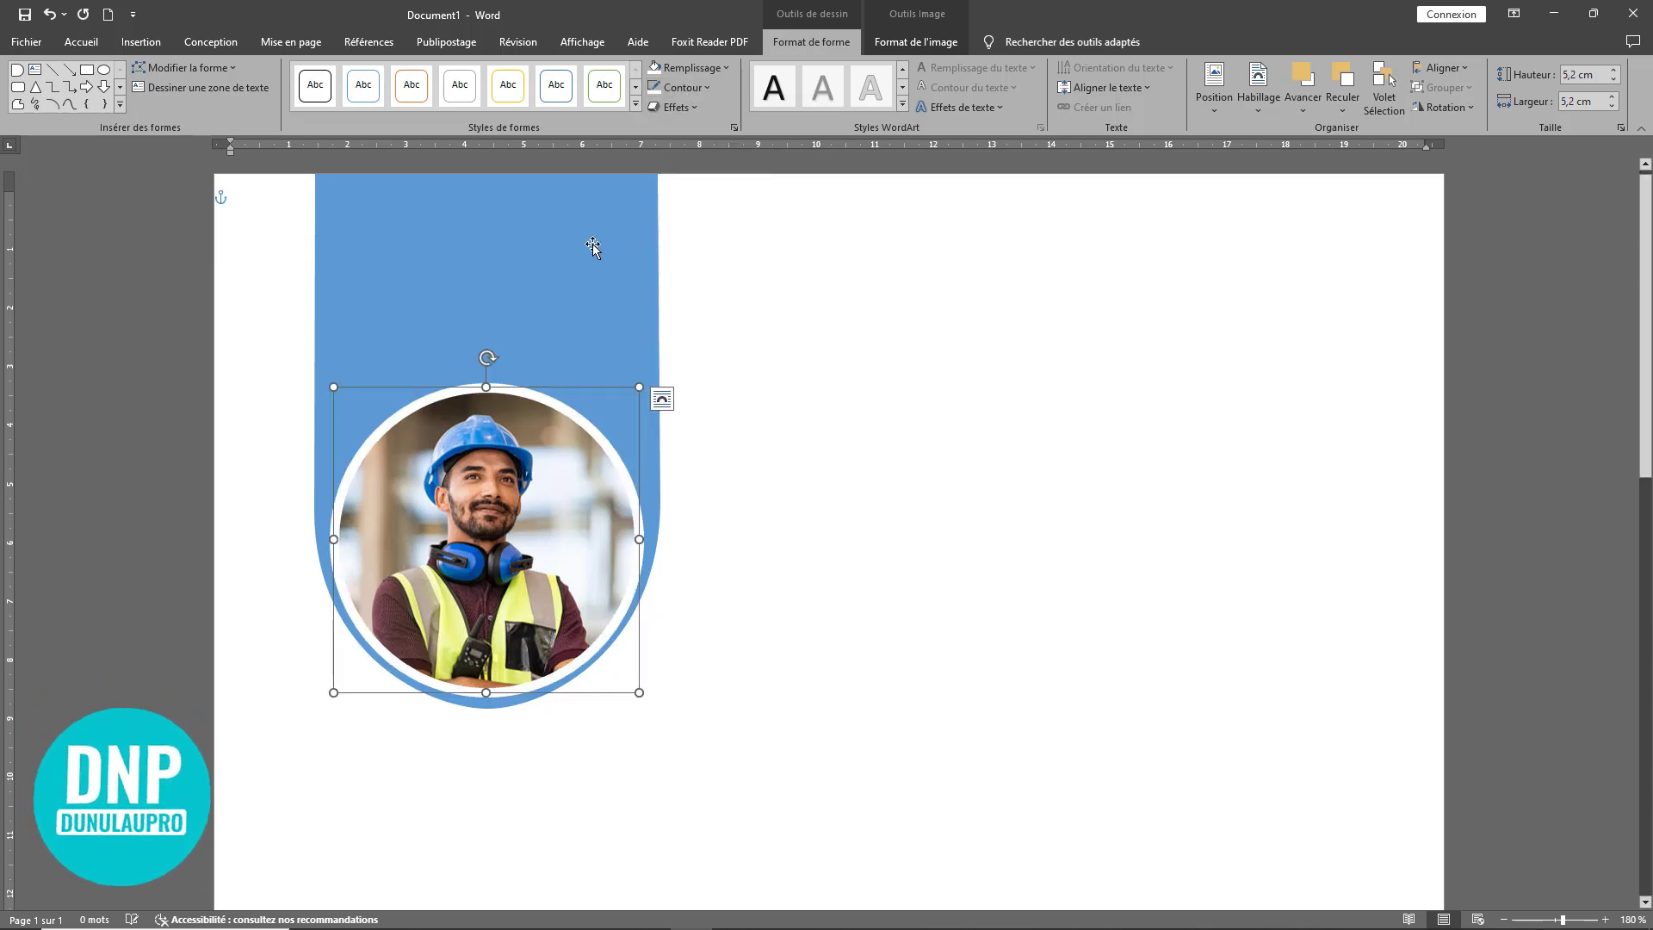
# Step: Change the fill of the blue shape behind the photo to black
pyautogui.click(567, 232)
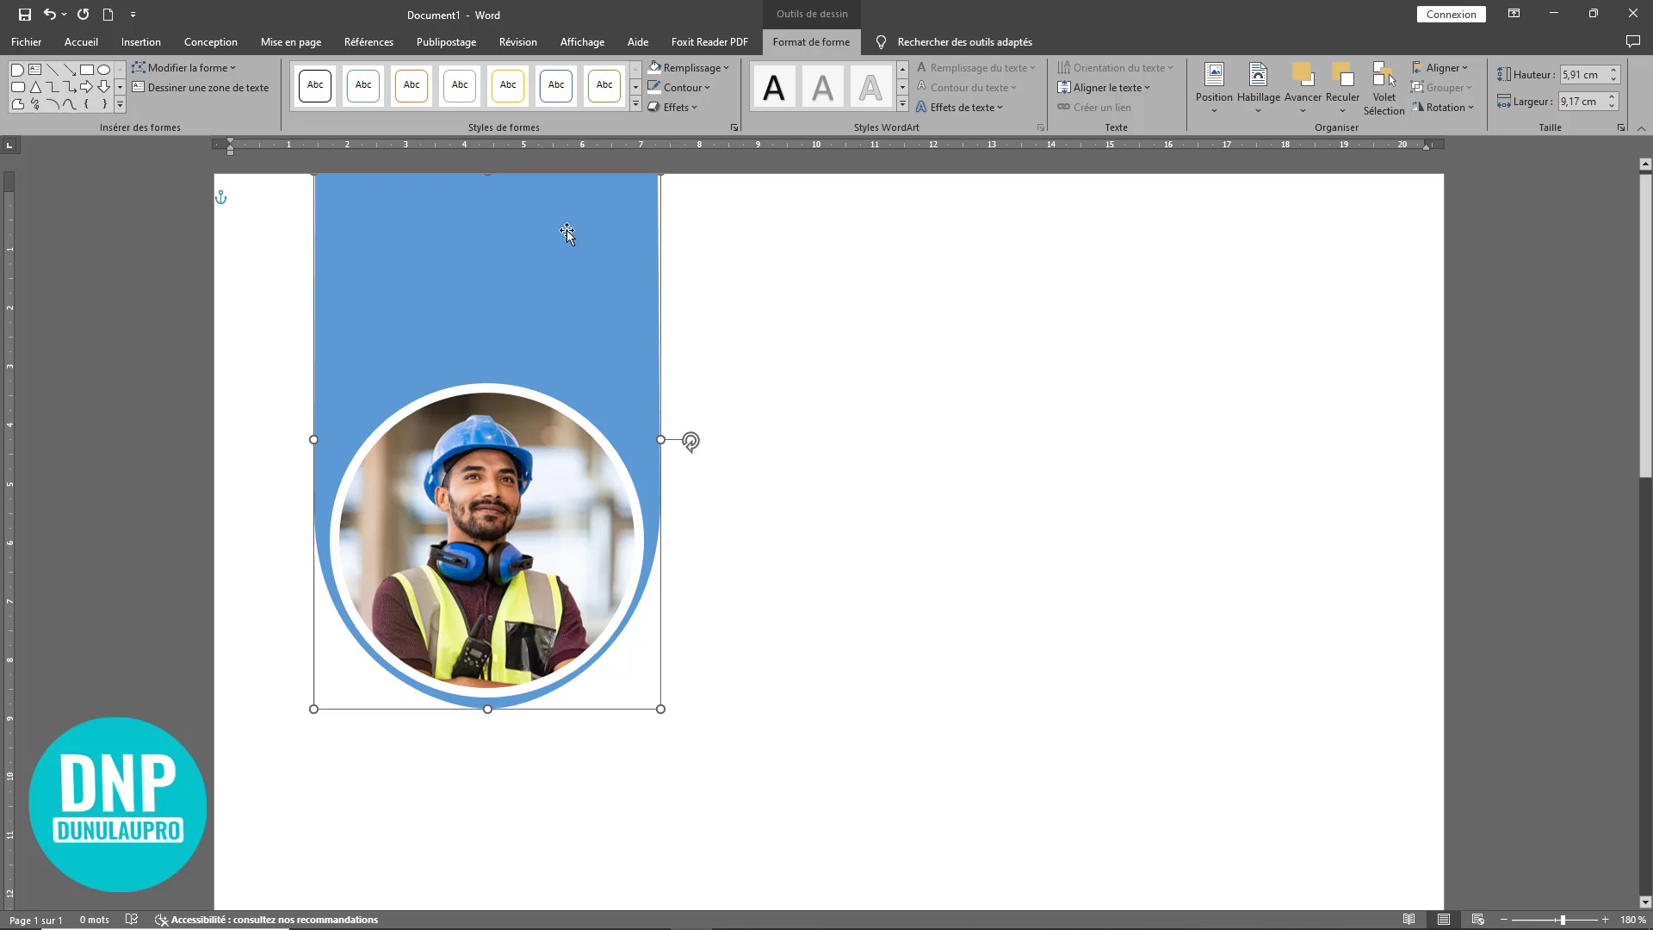
pyautogui.click(691, 68)
pyautogui.click(669, 141)
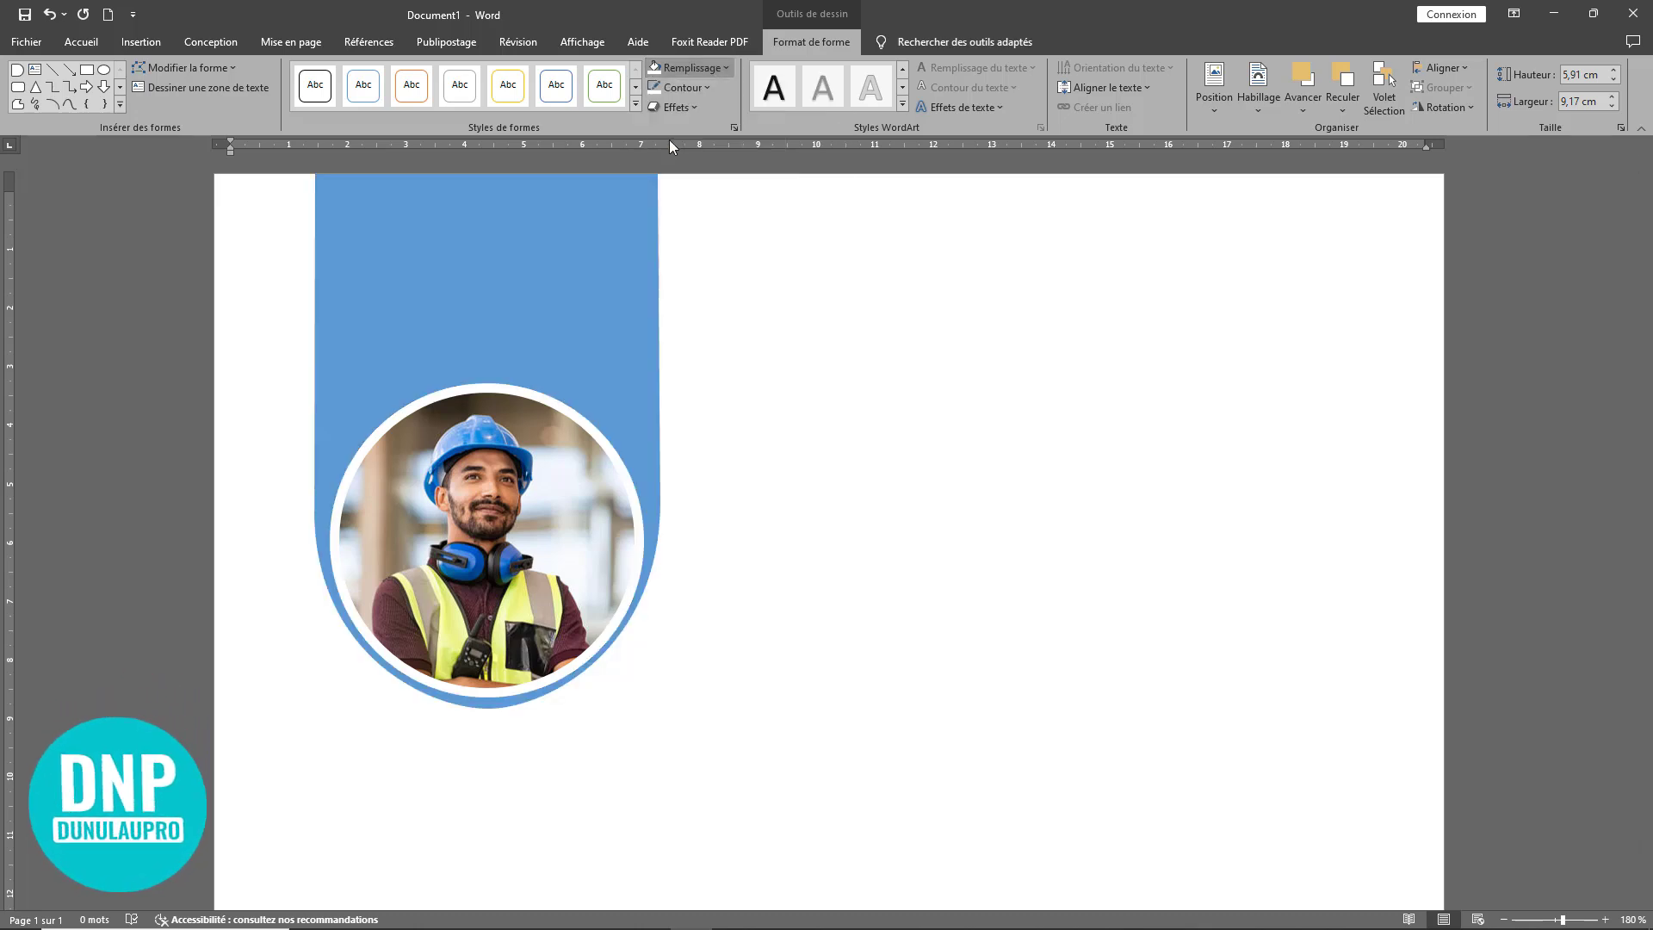
pyautogui.click(793, 384)
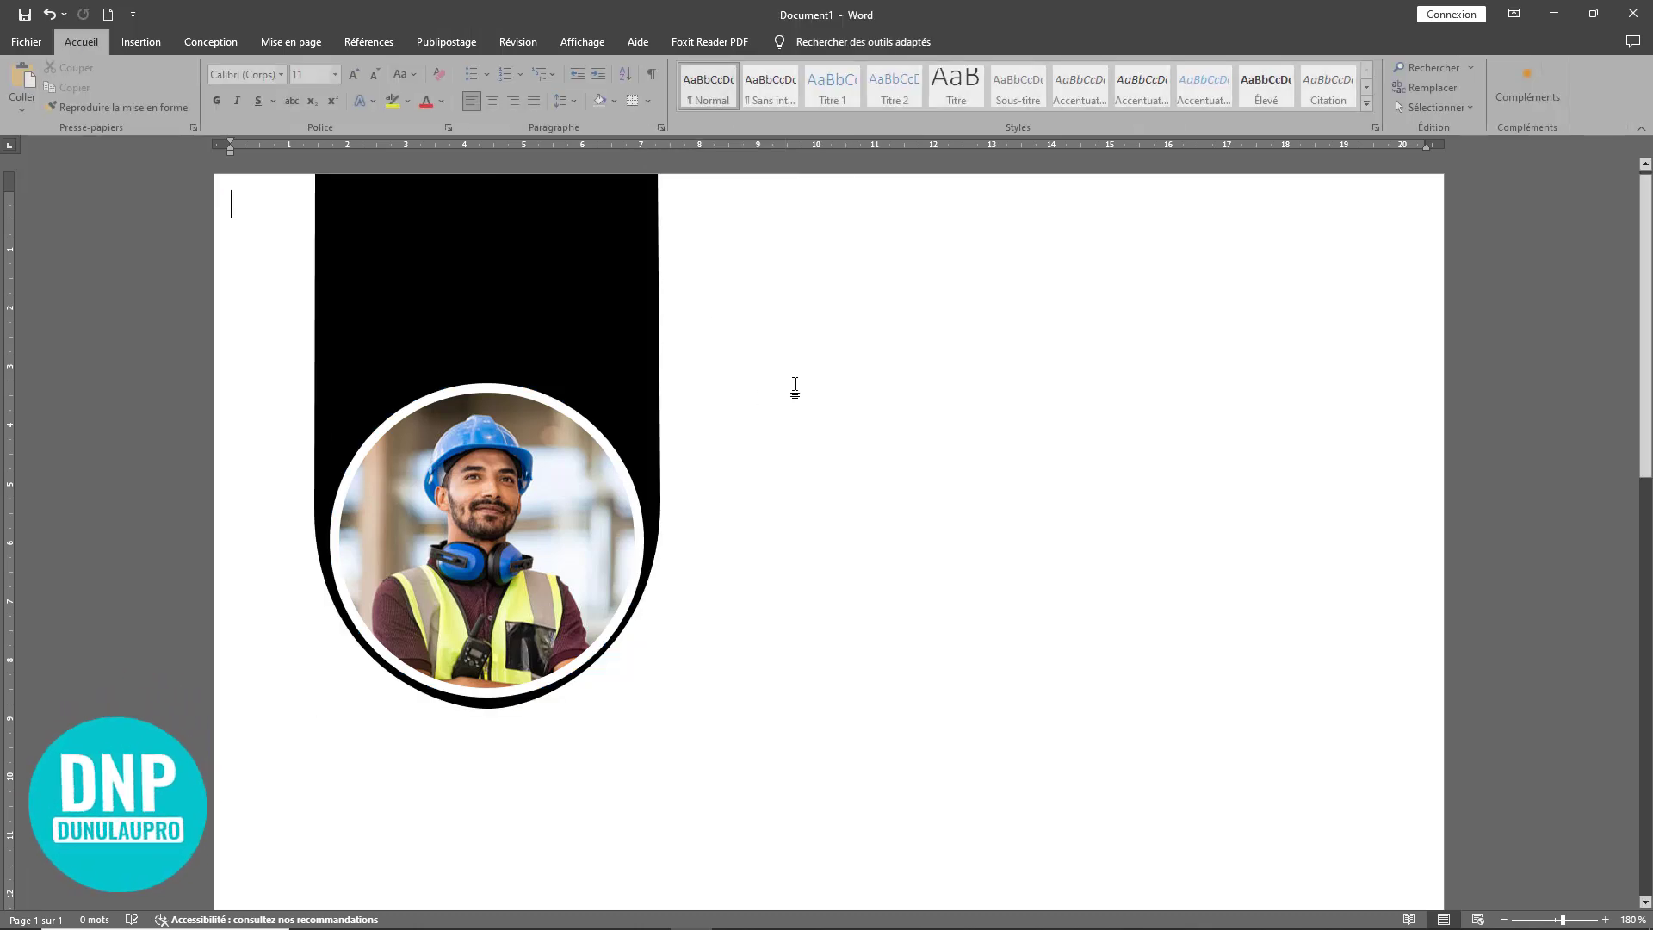
# Step: Edit the black shape's points, moving its right-side and left-side curve points slightly down
pyautogui.click(555, 682)
pyautogui.click(620, 325)
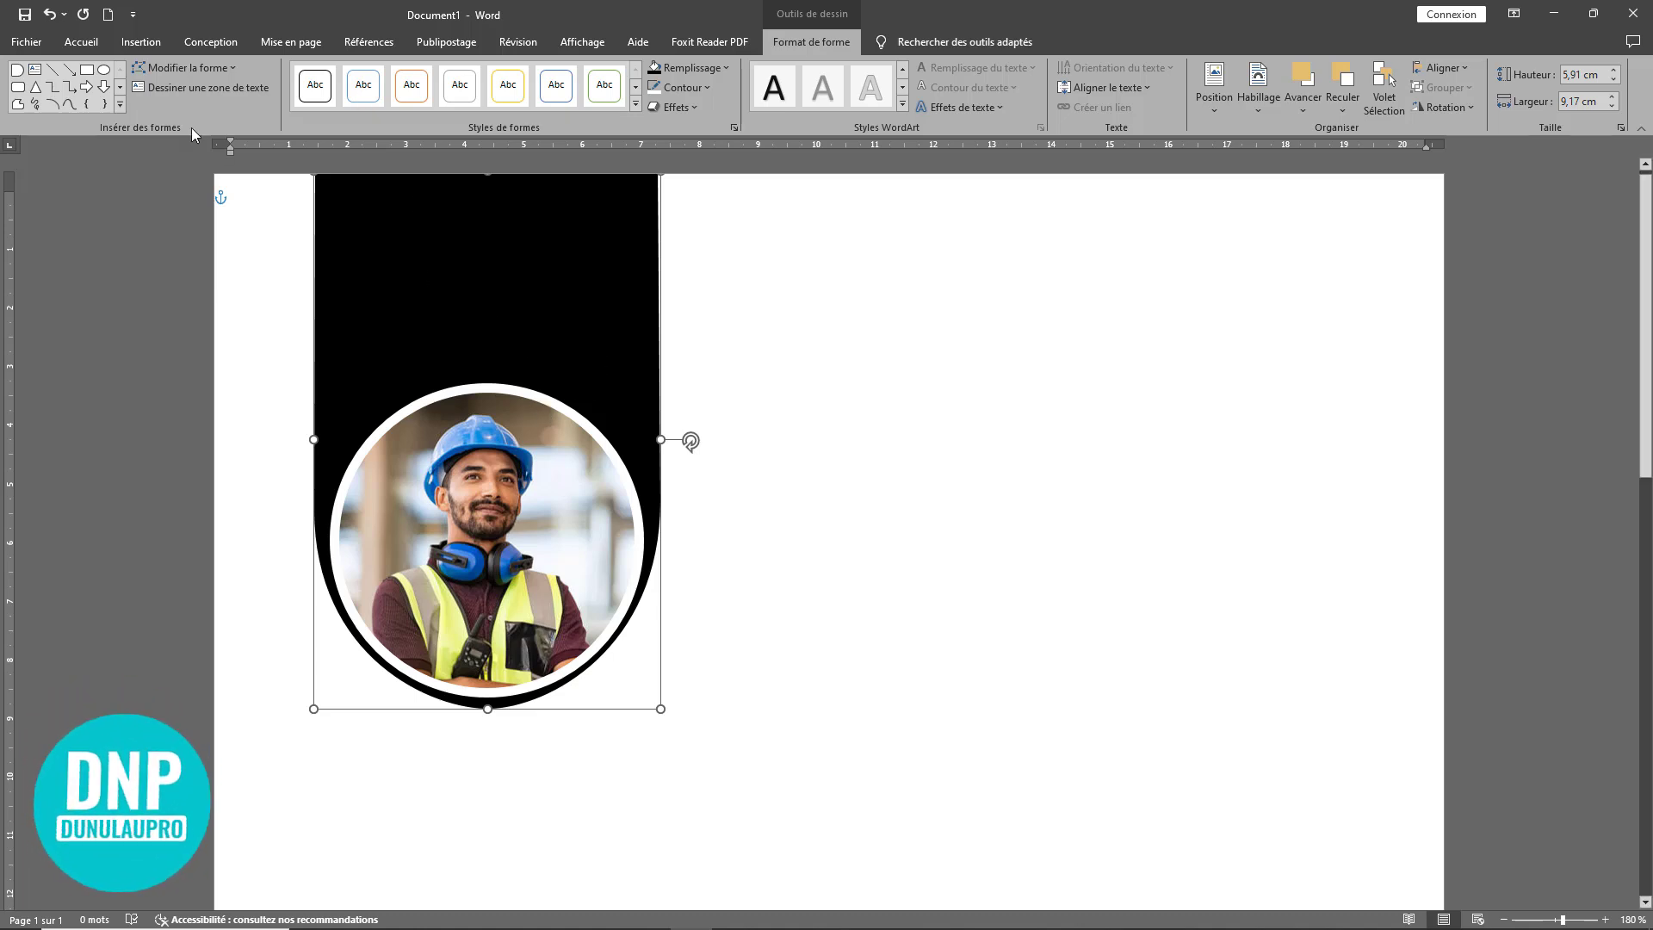
pyautogui.click(178, 65)
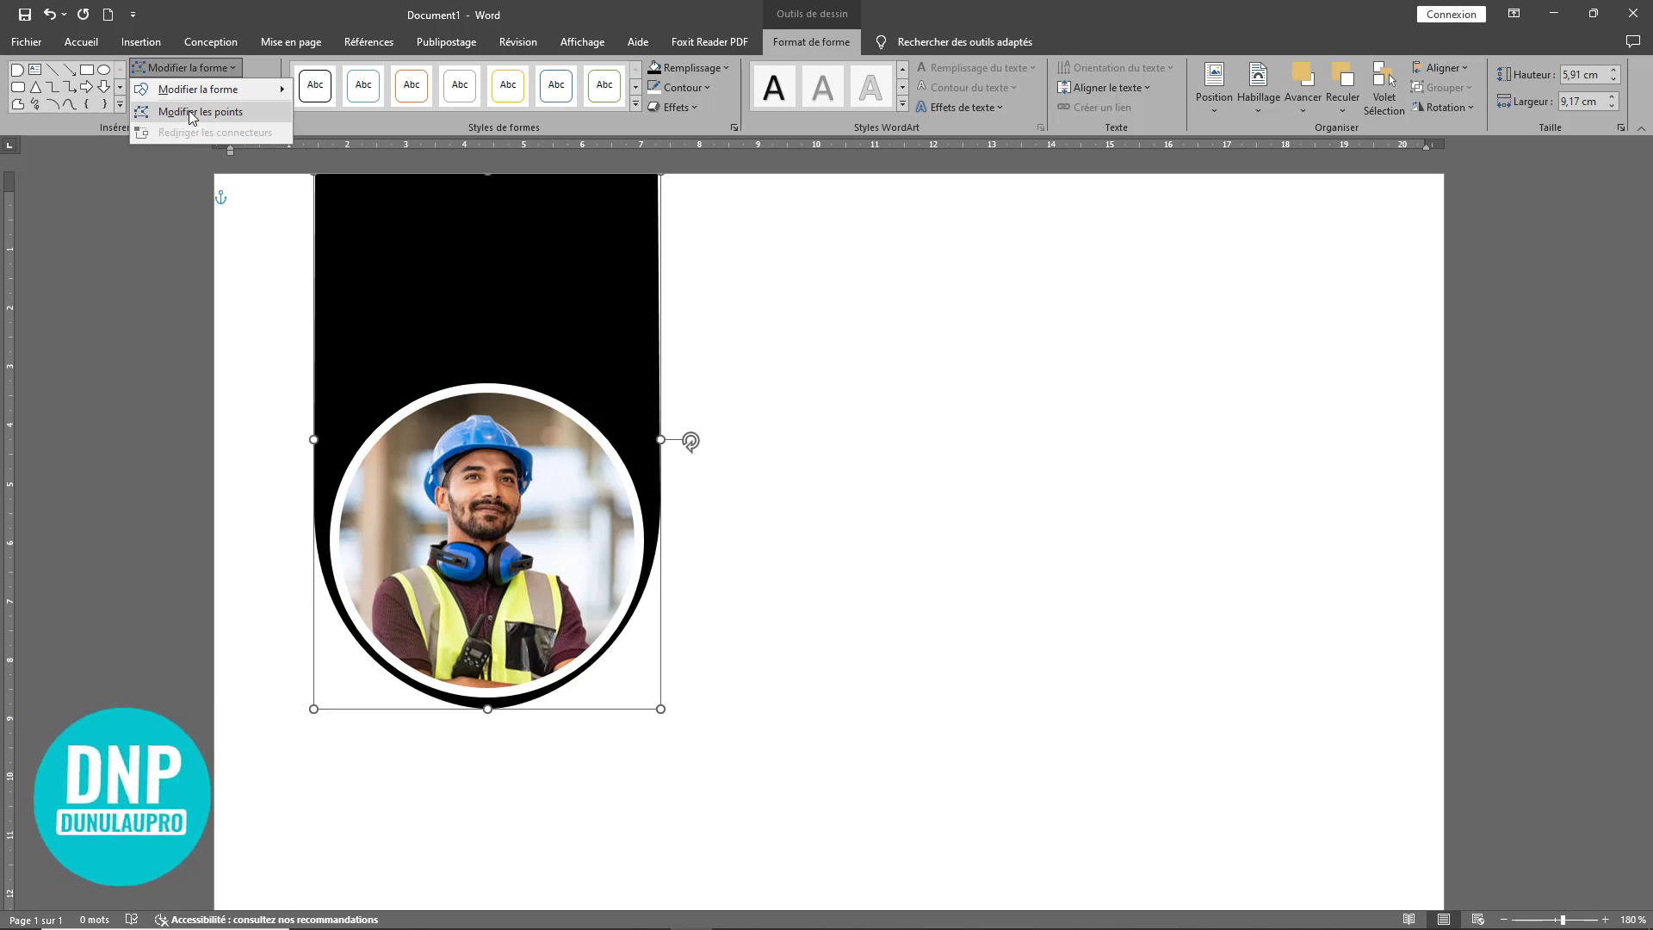
pyautogui.click(188, 111)
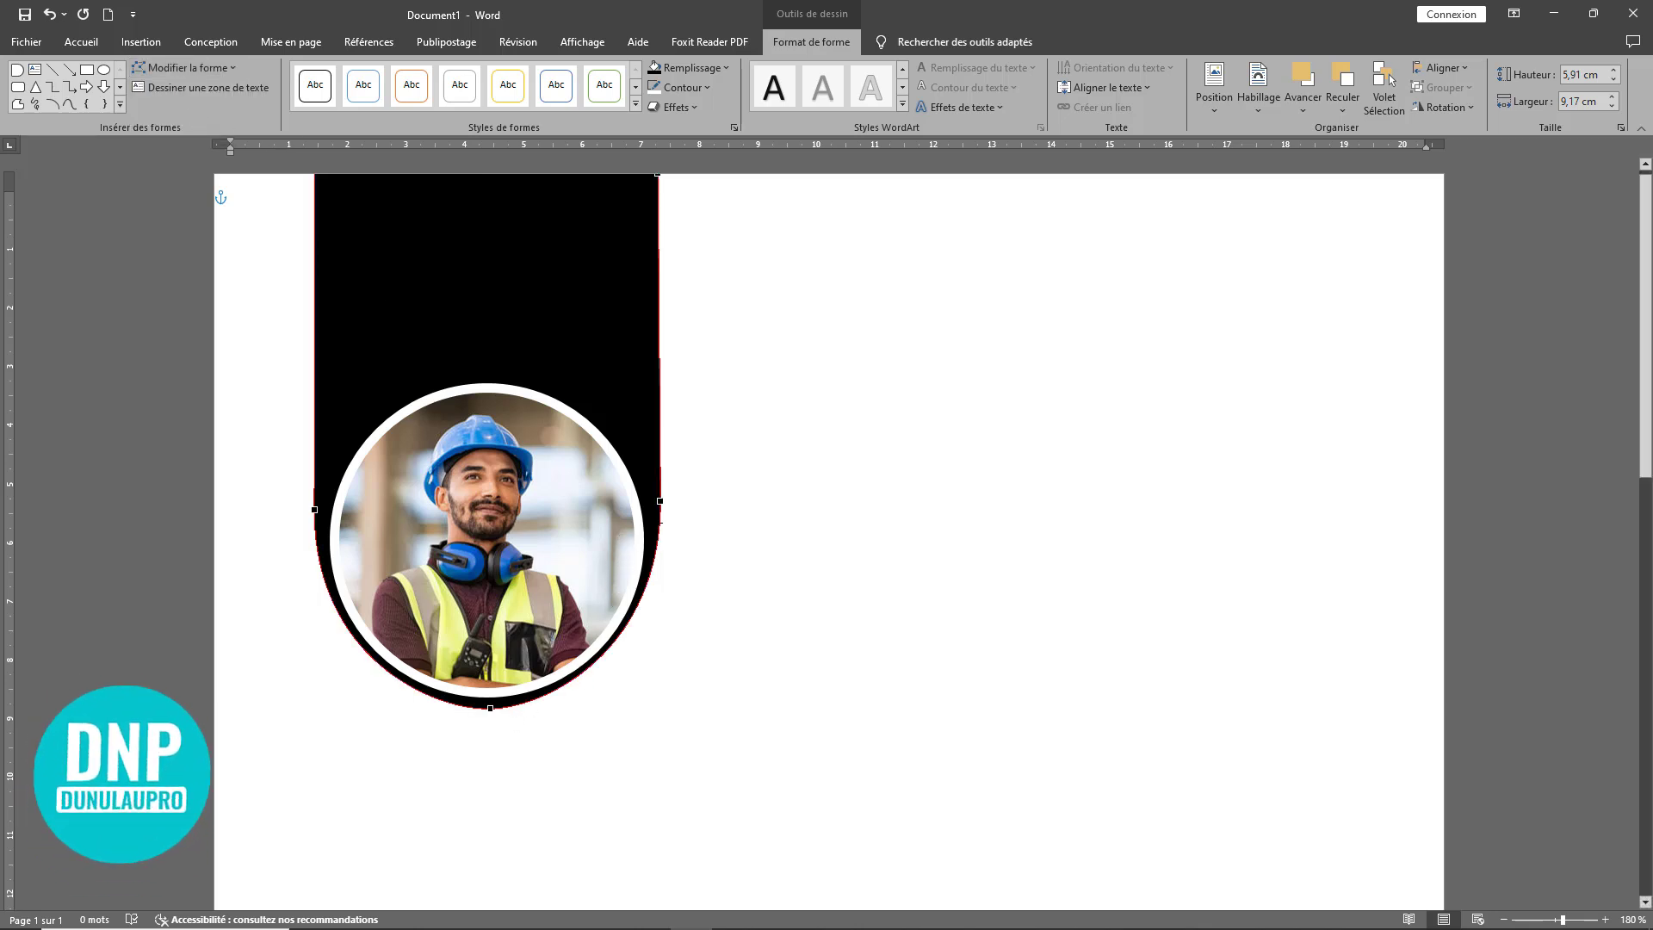
pyautogui.click(658, 503)
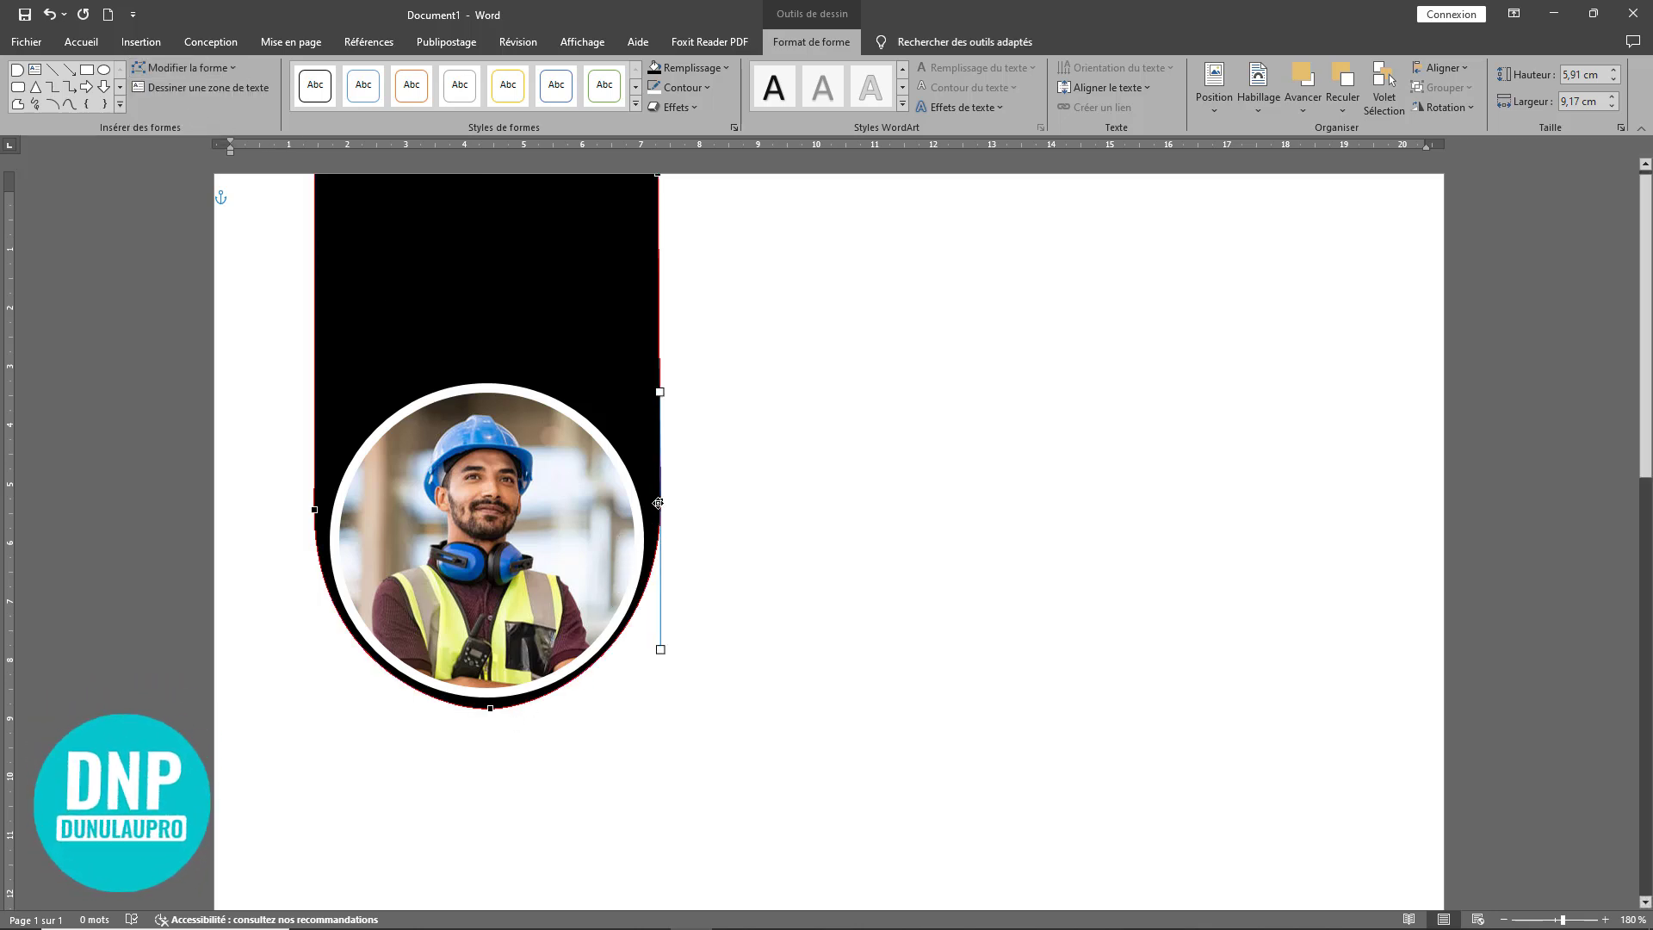
pyautogui.moveTo(658, 503); pyautogui.dragTo(658, 510)
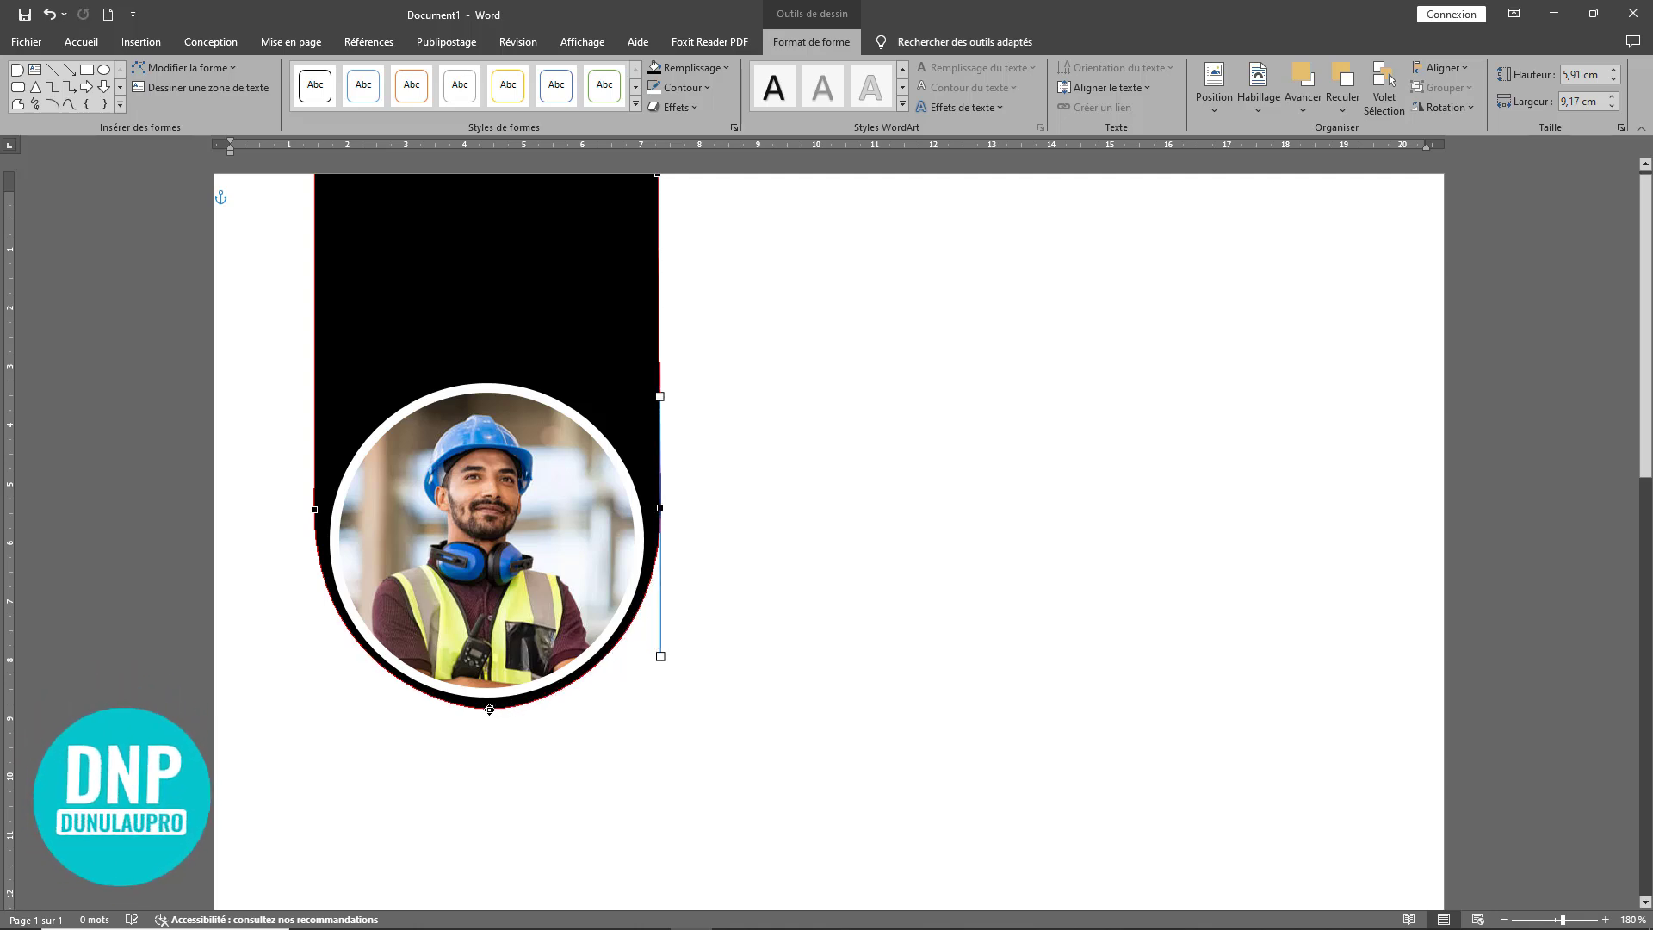
pyautogui.click(315, 509)
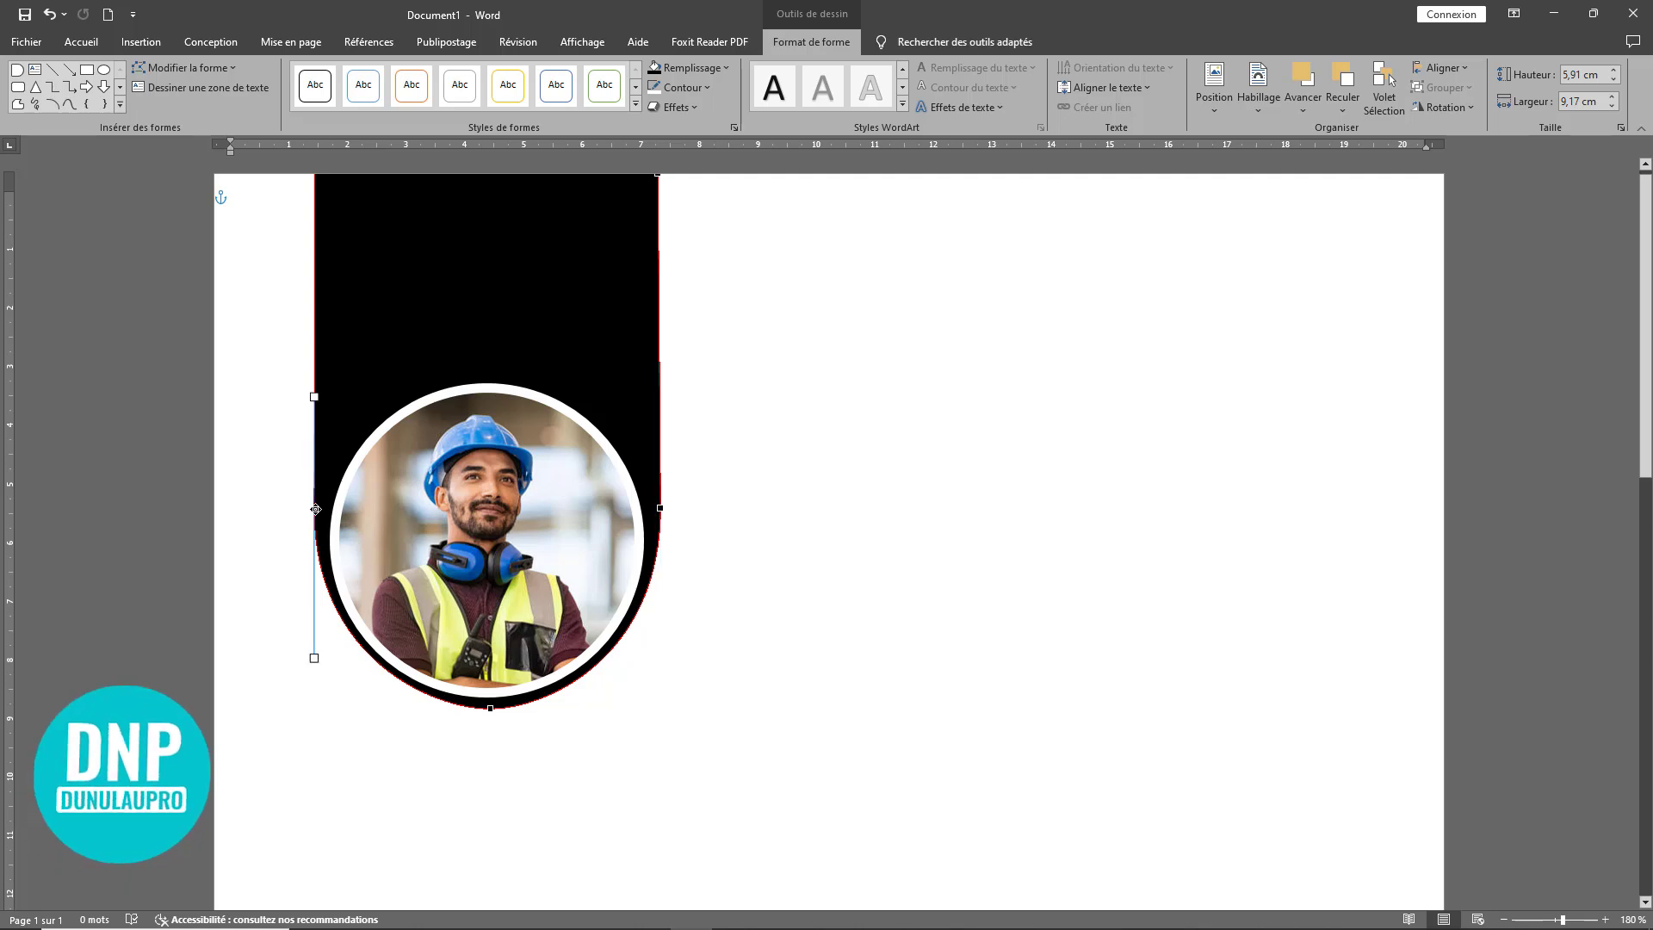
pyautogui.moveTo(315, 509); pyautogui.dragTo(315, 517)
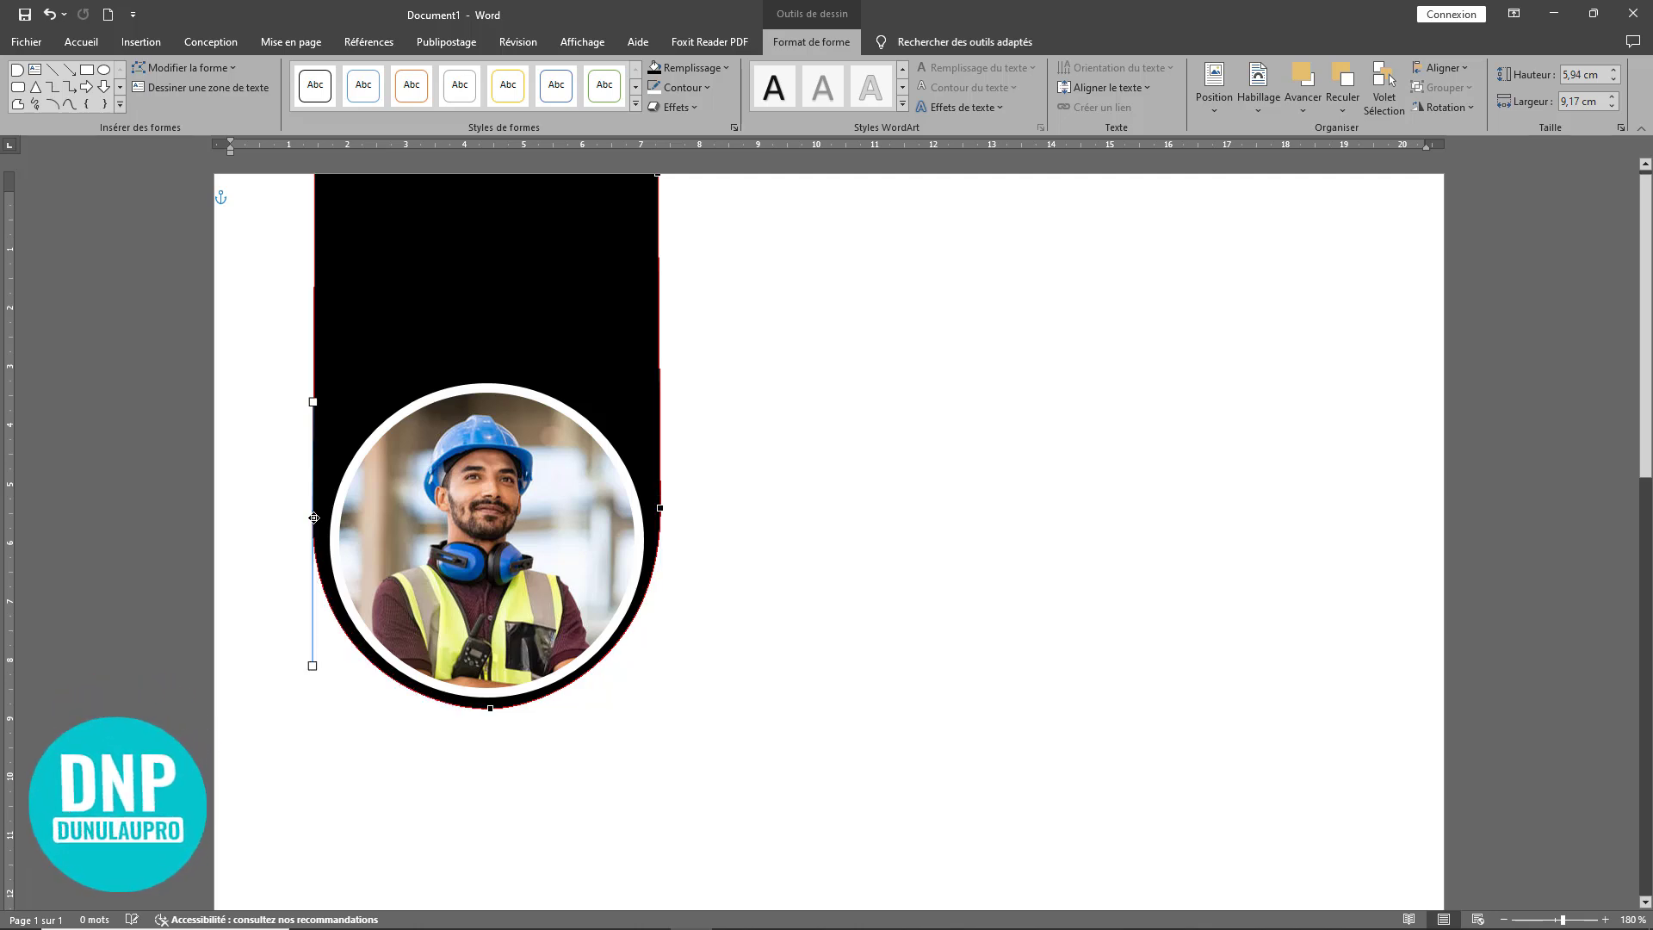
pyautogui.click(782, 577)
# Step: Nudge the photo circle slightly to the left inside the black shape
pyautogui.click(475, 627)
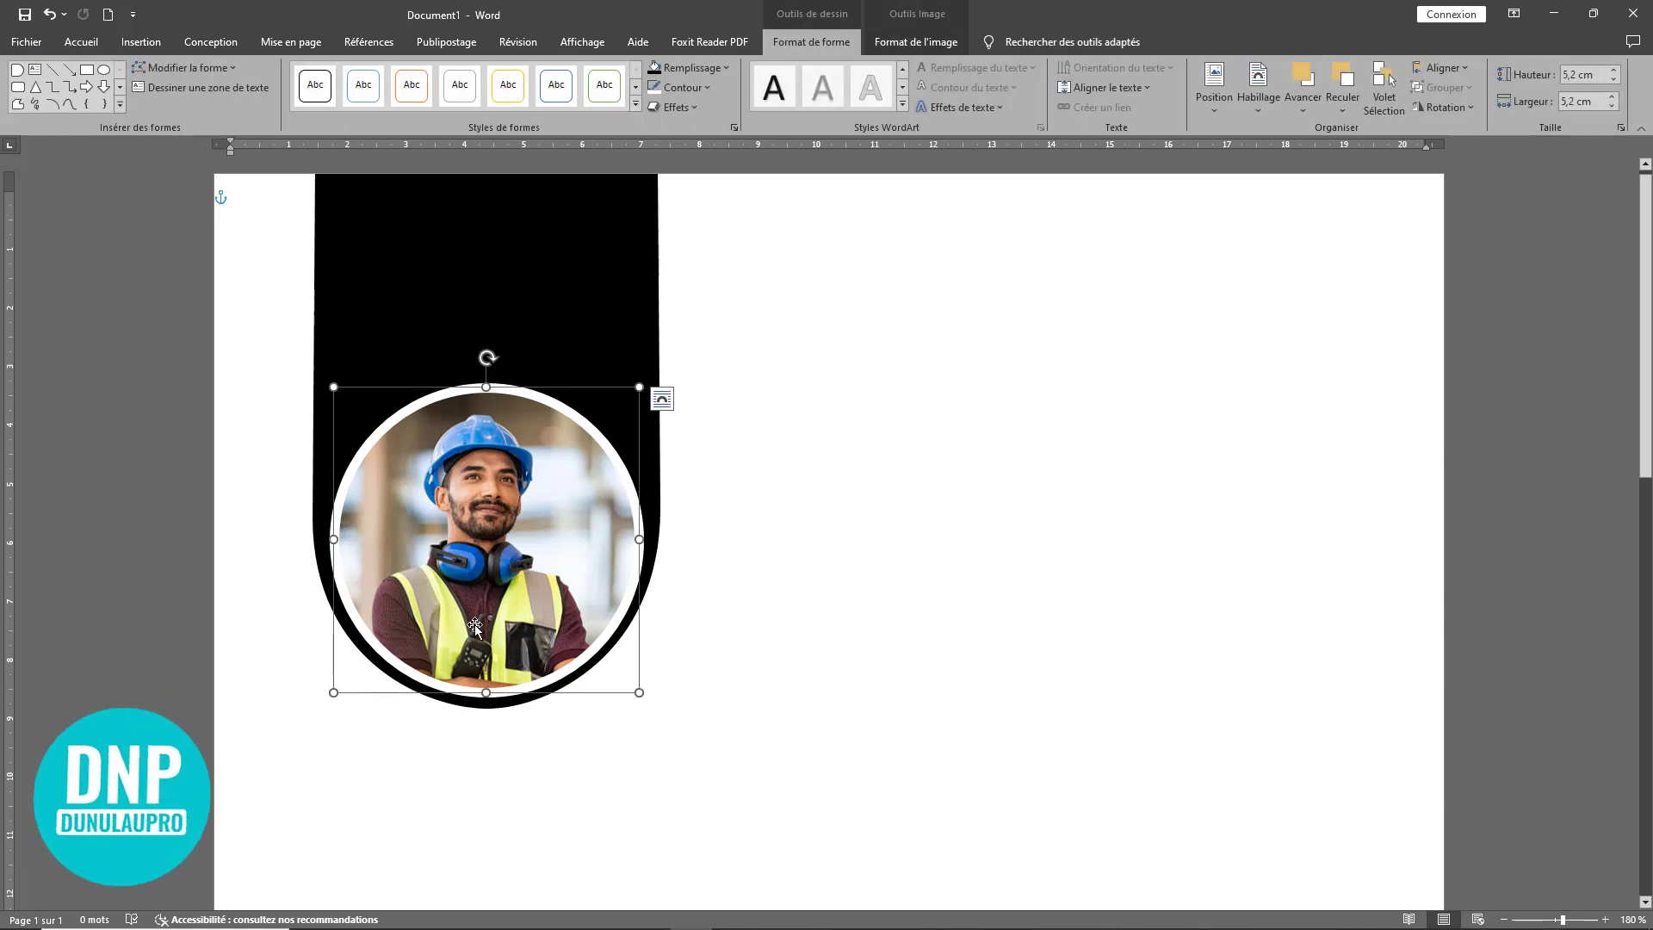
pyautogui.hotkey('ctrl', 'Left')
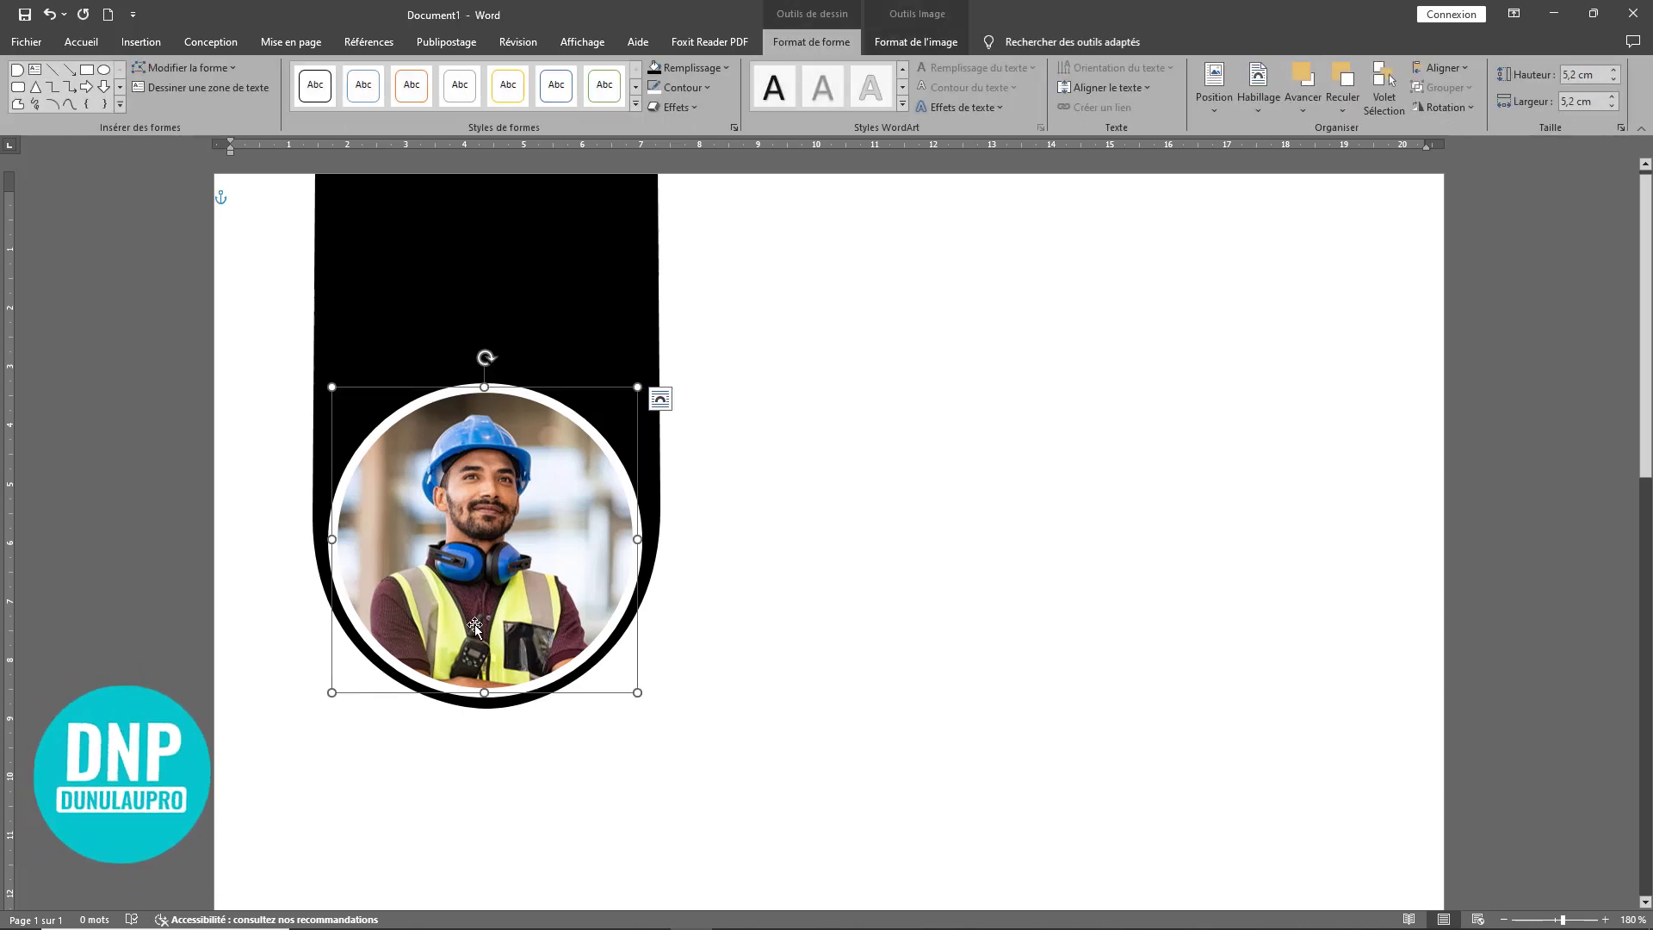
pyautogui.click(788, 689)
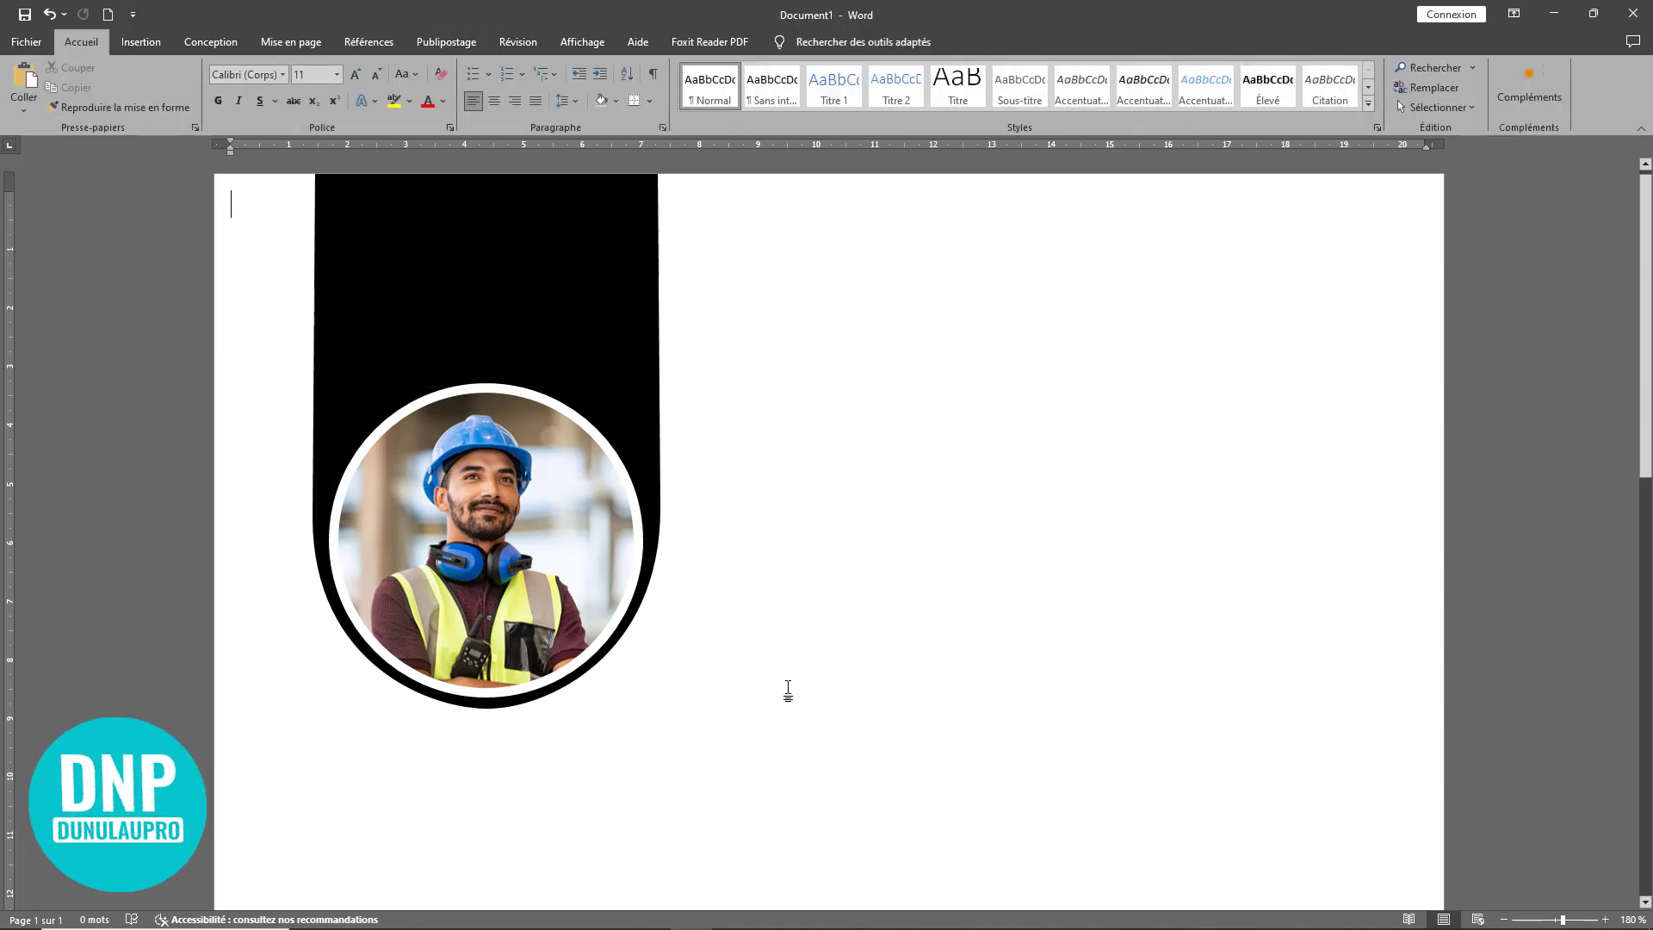
# Step: Edit the black shape's points again and move its lowest point slightly up and to the left
pyautogui.click(511, 707)
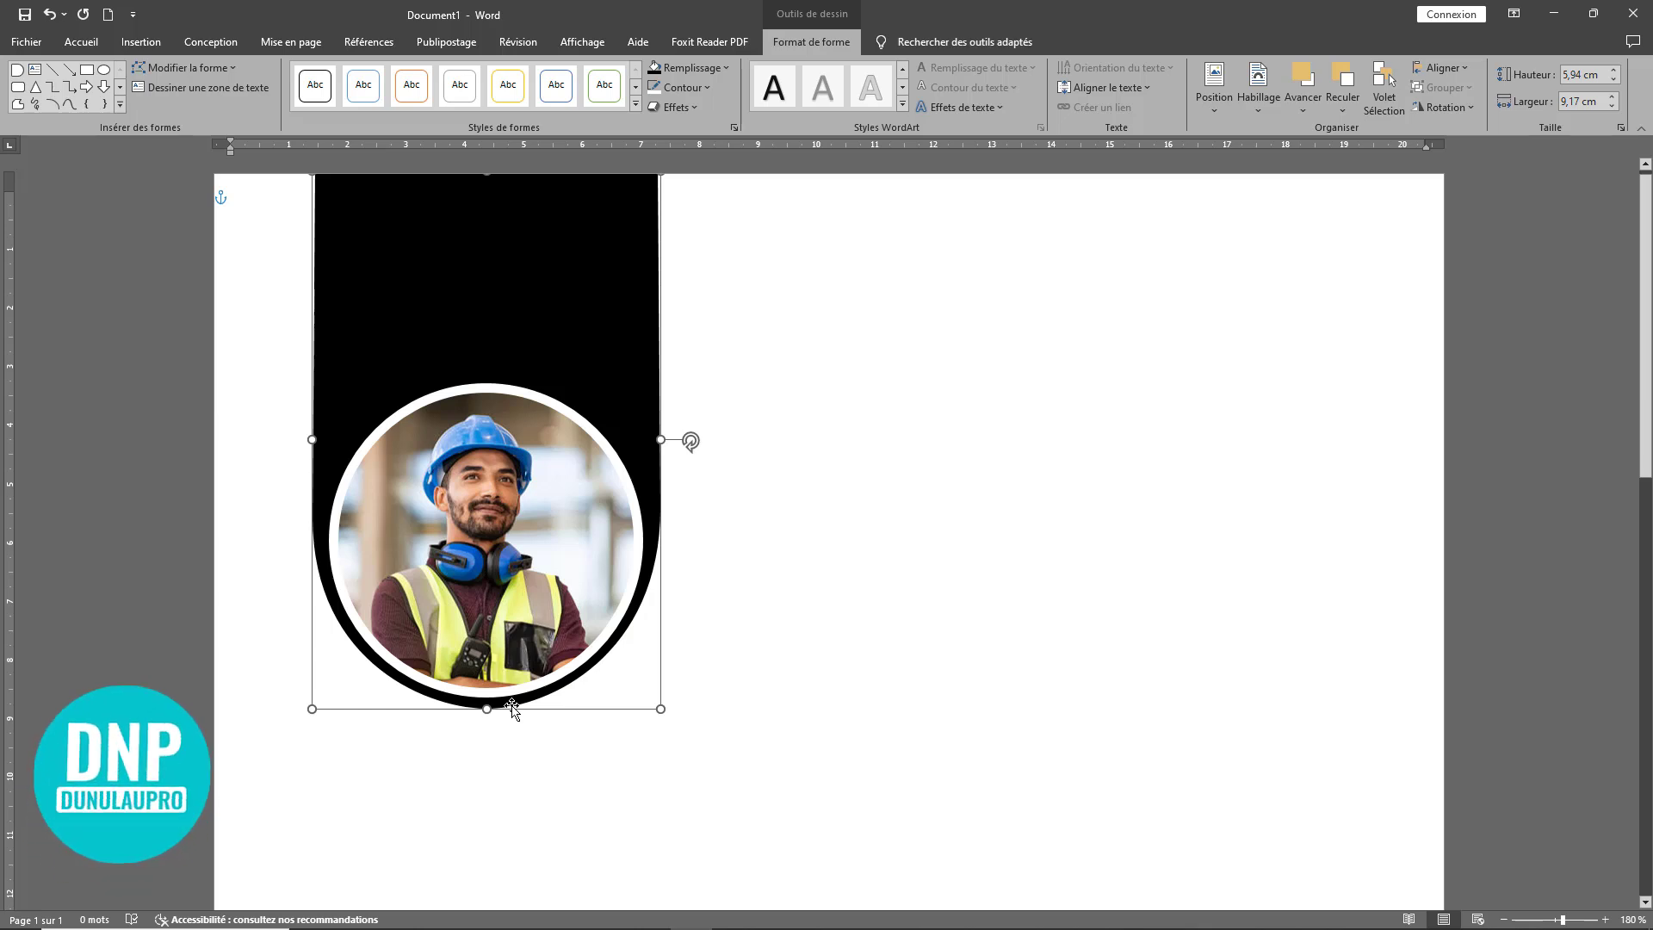
pyautogui.click(194, 67)
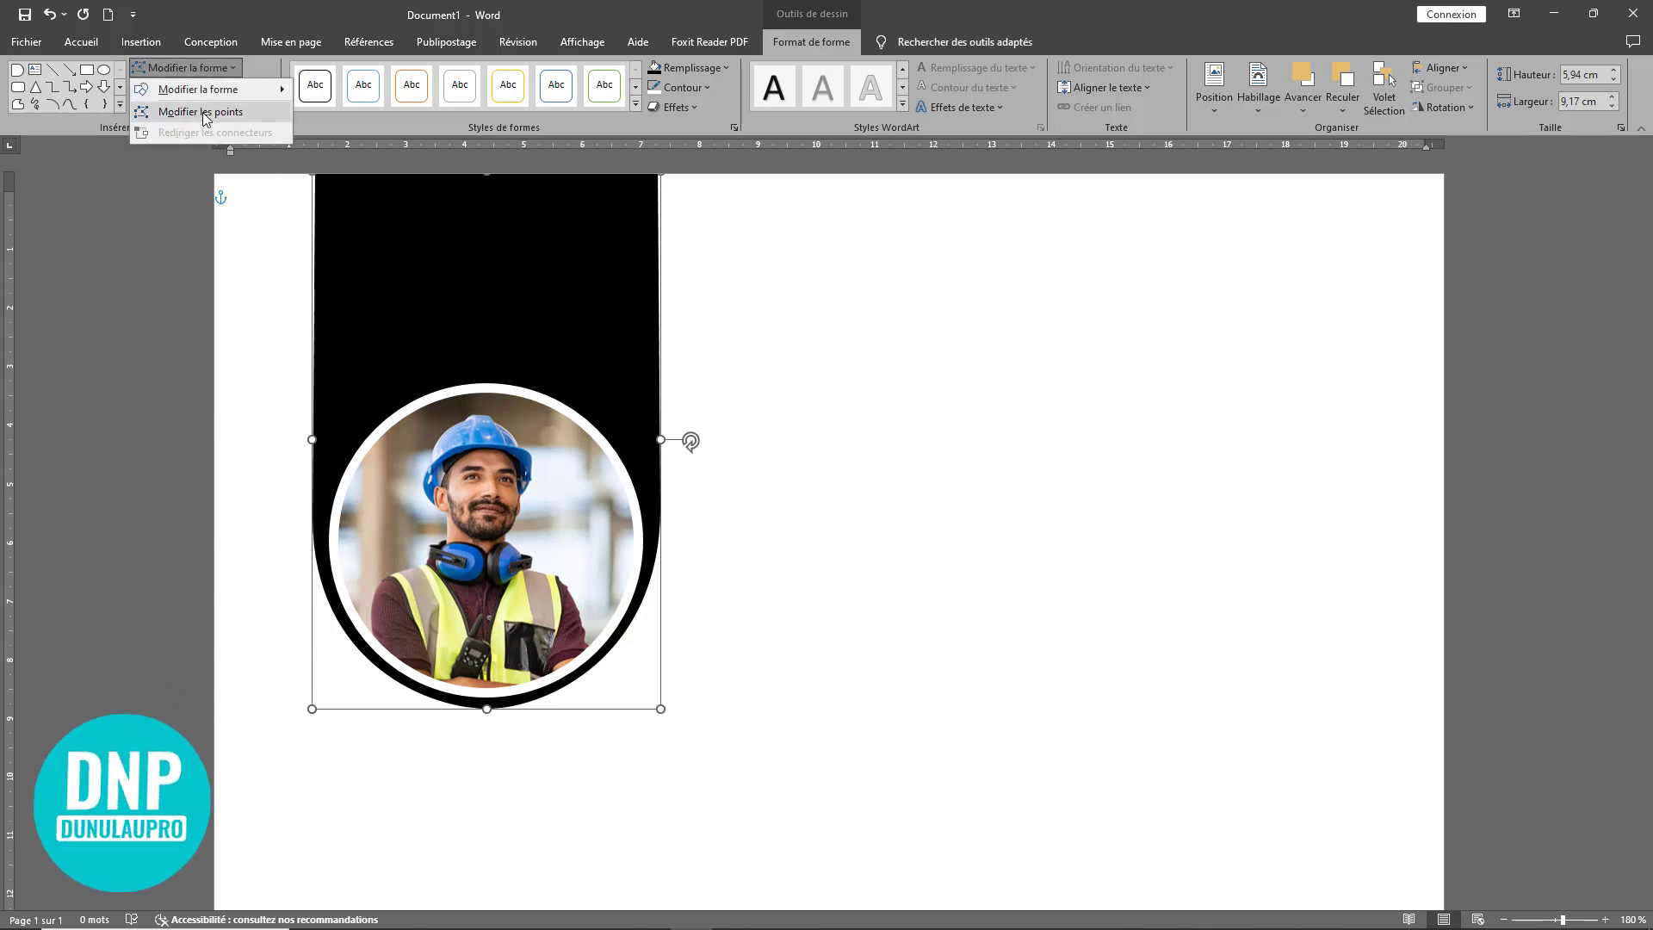
pyautogui.click(203, 112)
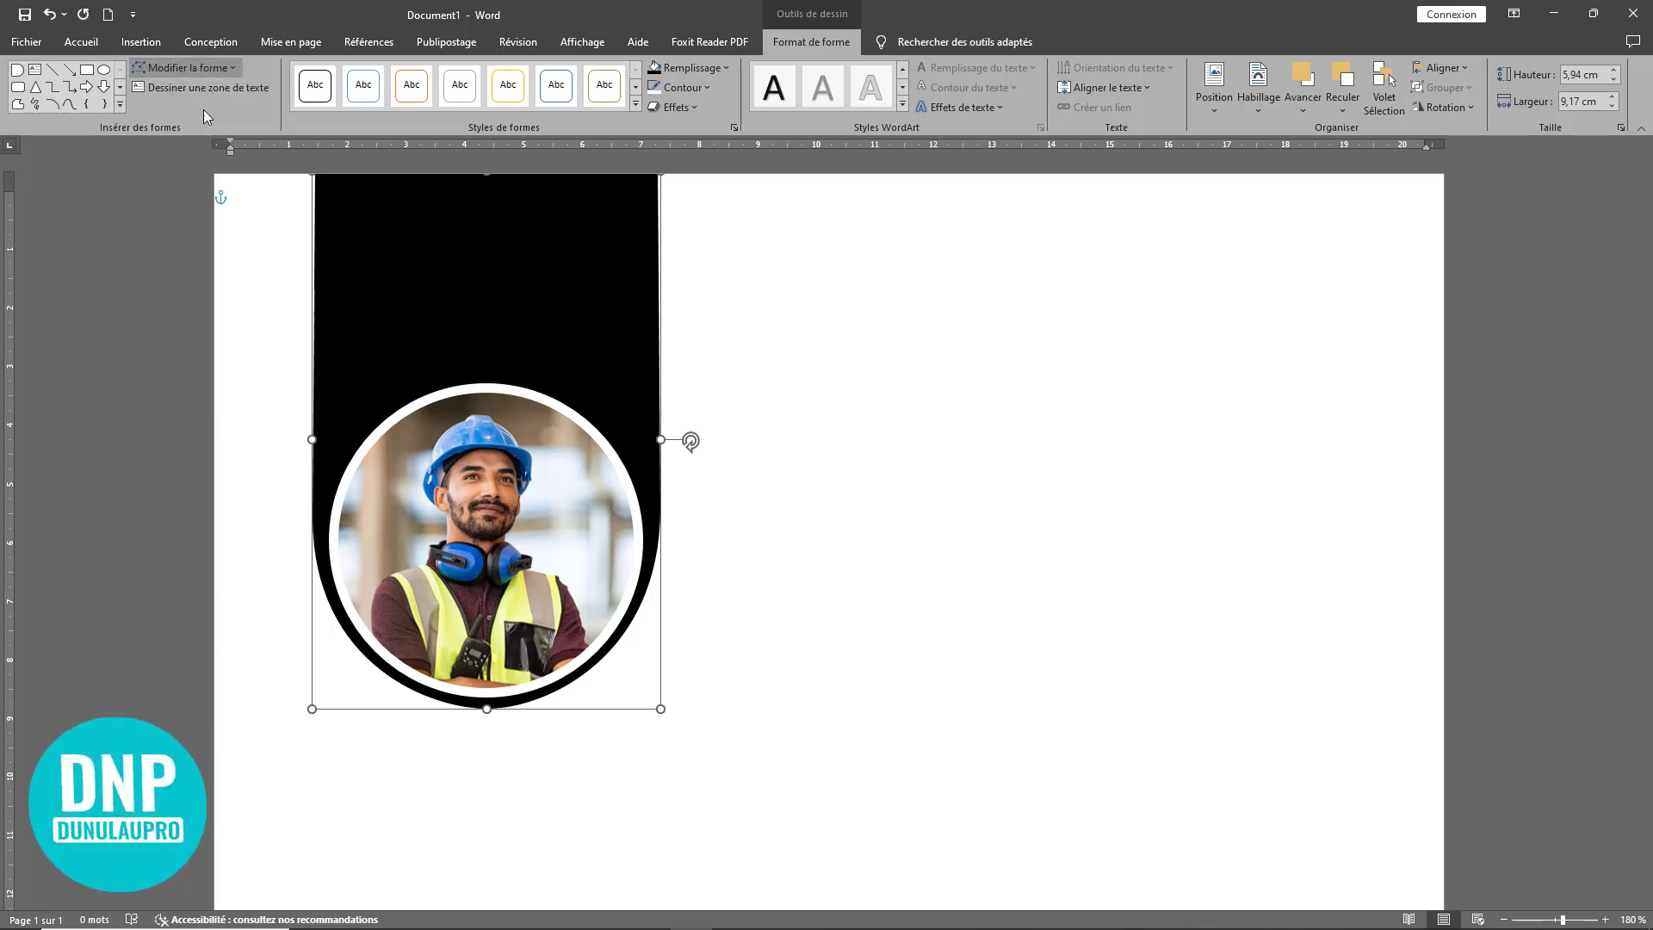
pyautogui.click(489, 708)
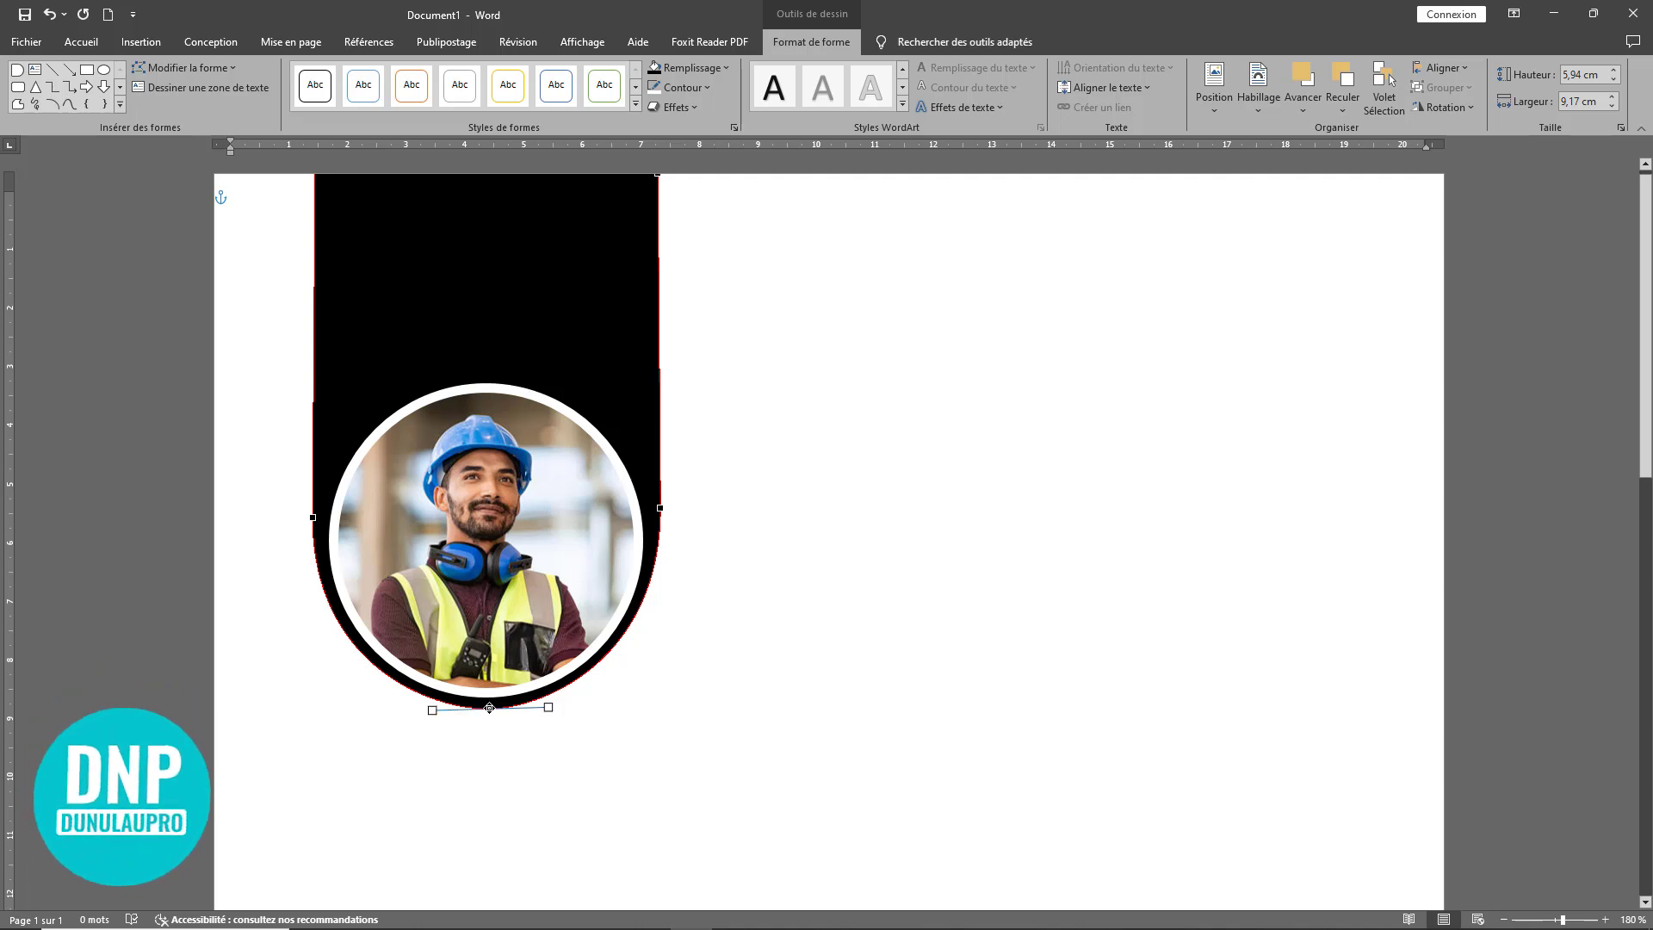
pyautogui.moveTo(489, 708); pyautogui.dragTo(488, 704)
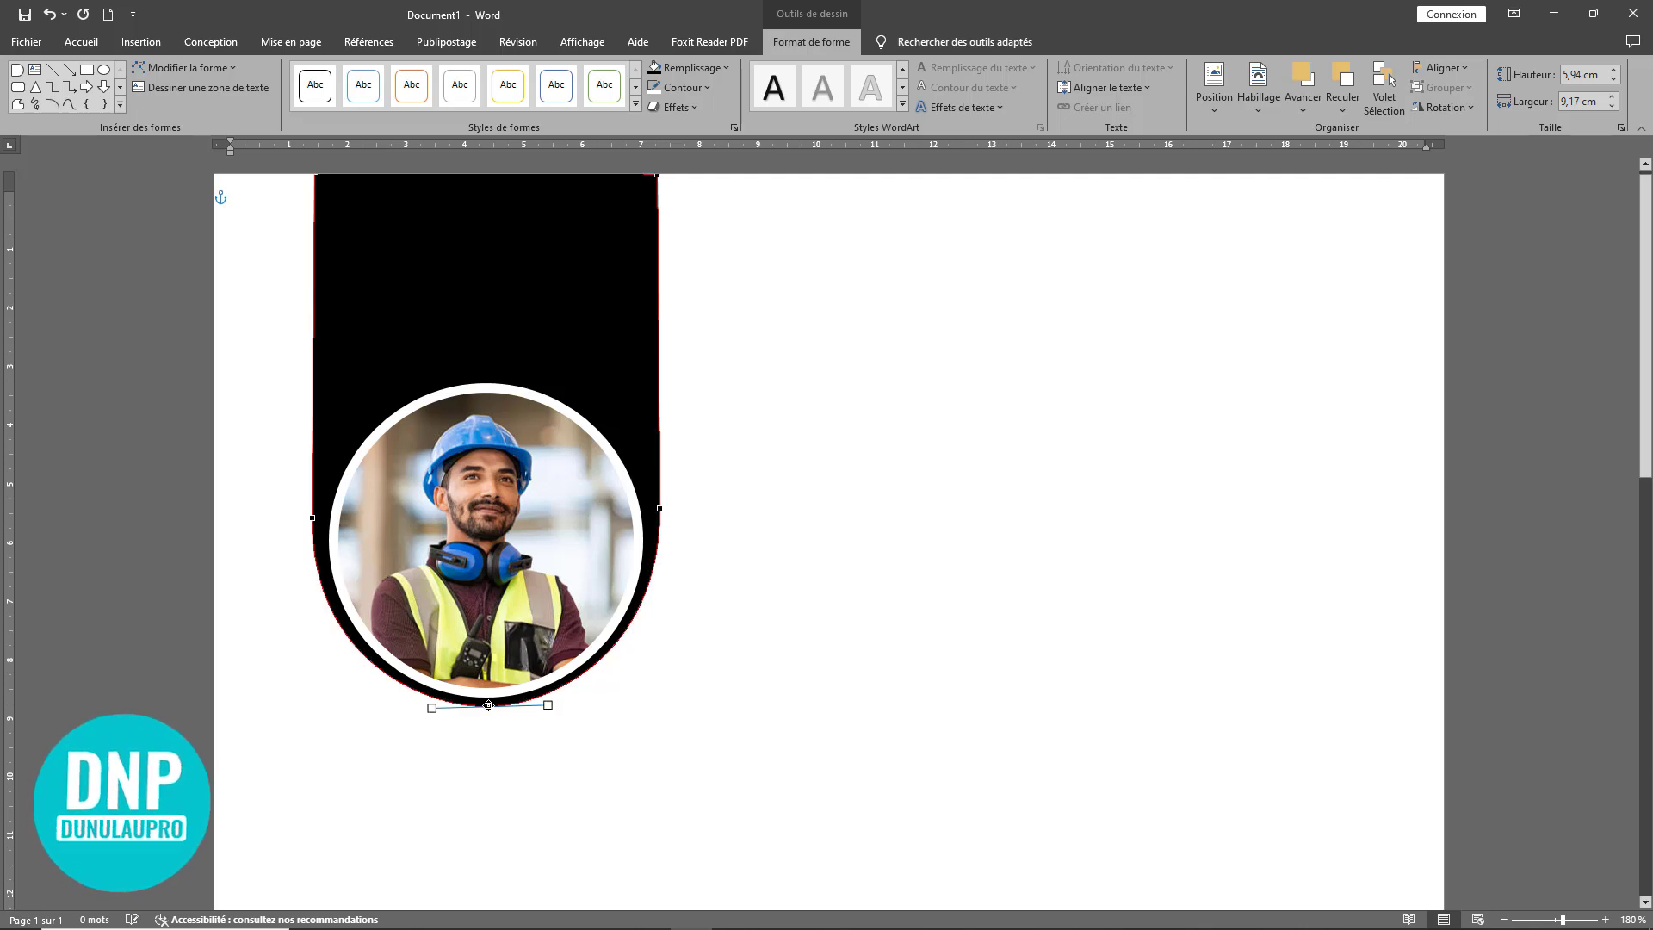
pyautogui.click(596, 740)
# Step: Nudge the photo circle two more small increments to the left within the black shape
pyautogui.click(437, 535)
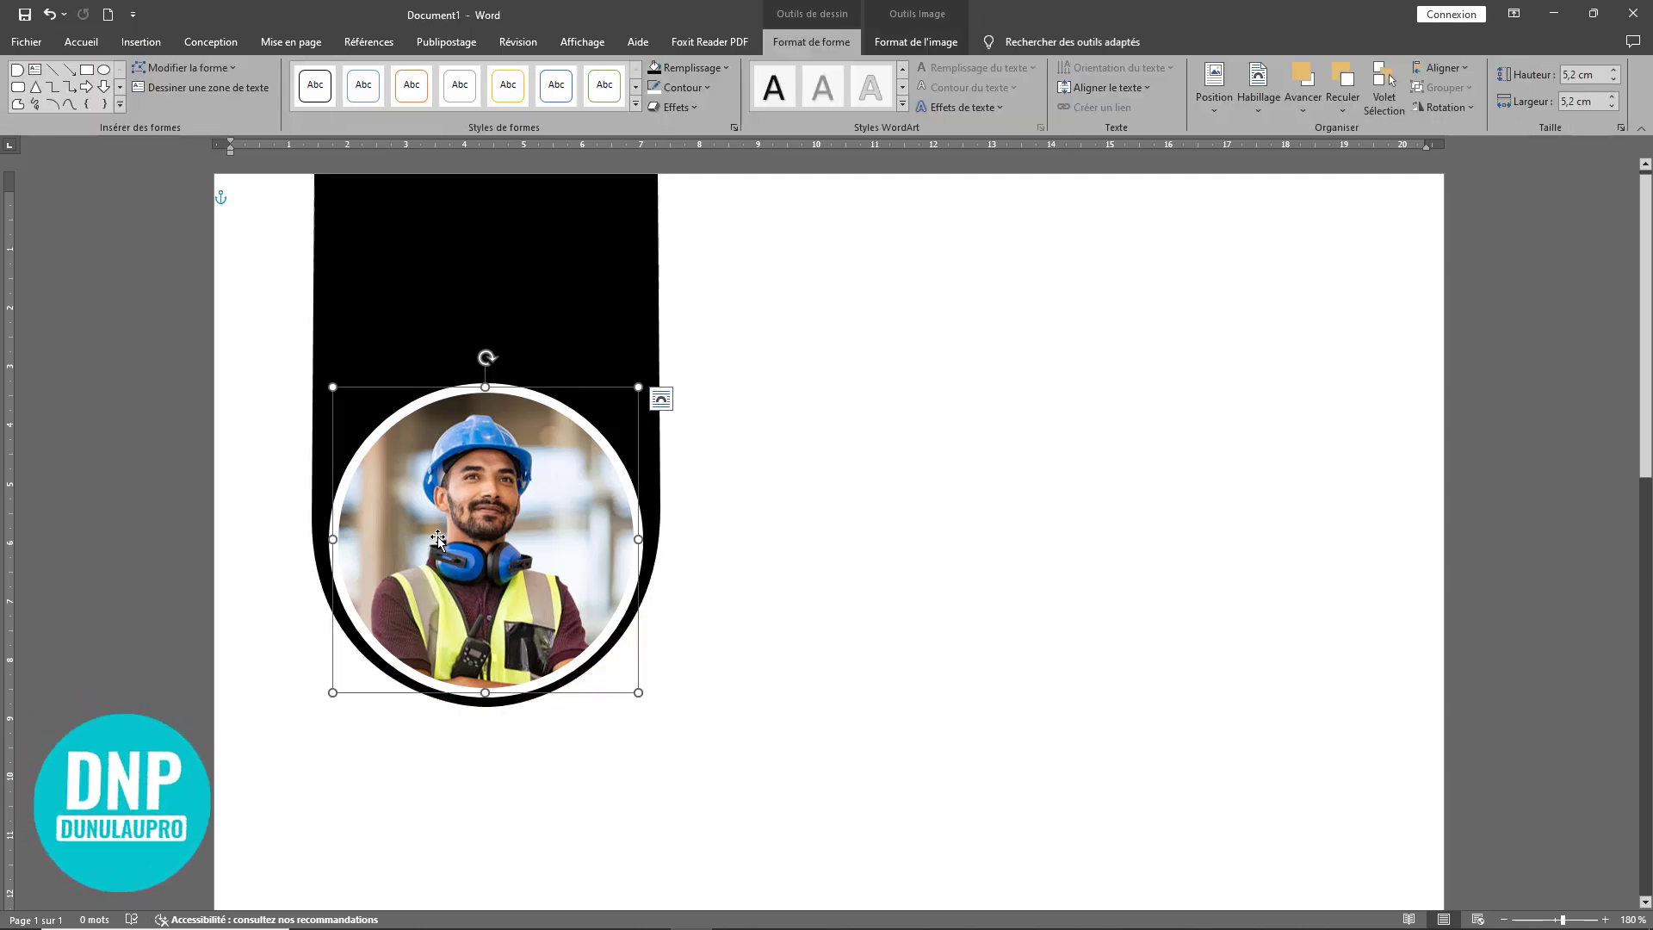
pyautogui.press('Left')
pyautogui.press('Left')
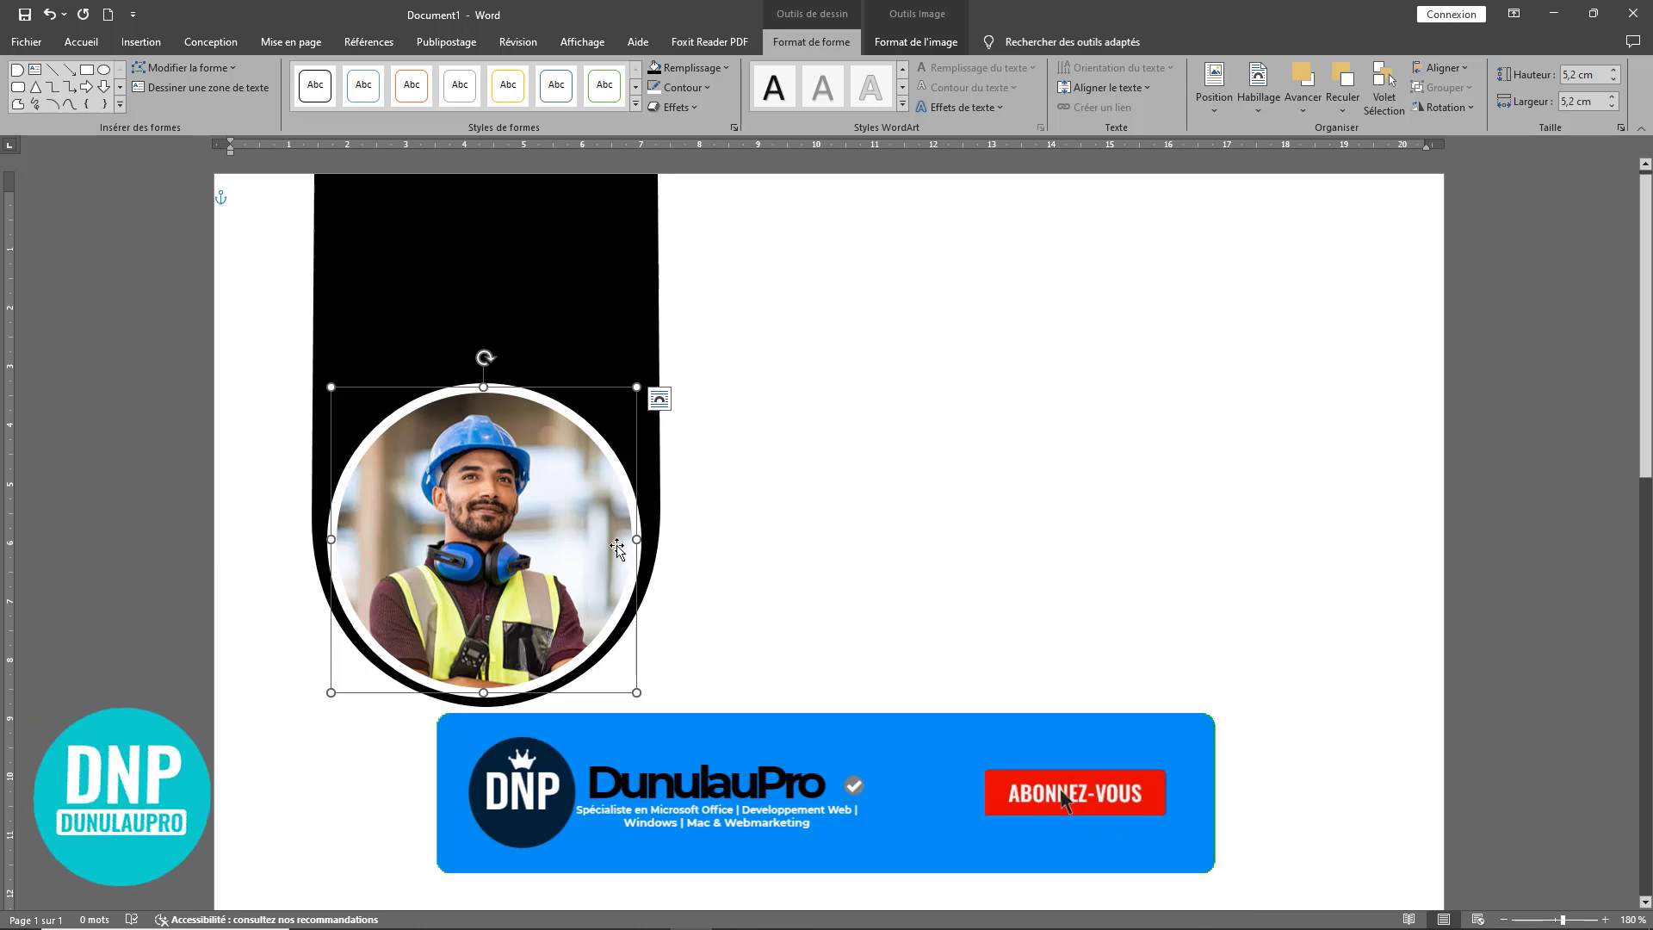
pyautogui.click(818, 578)
# Step: Duplicate the black header shape and place the copy below and to the right of the photo
pyautogui.scroll(-7, 801, 574)
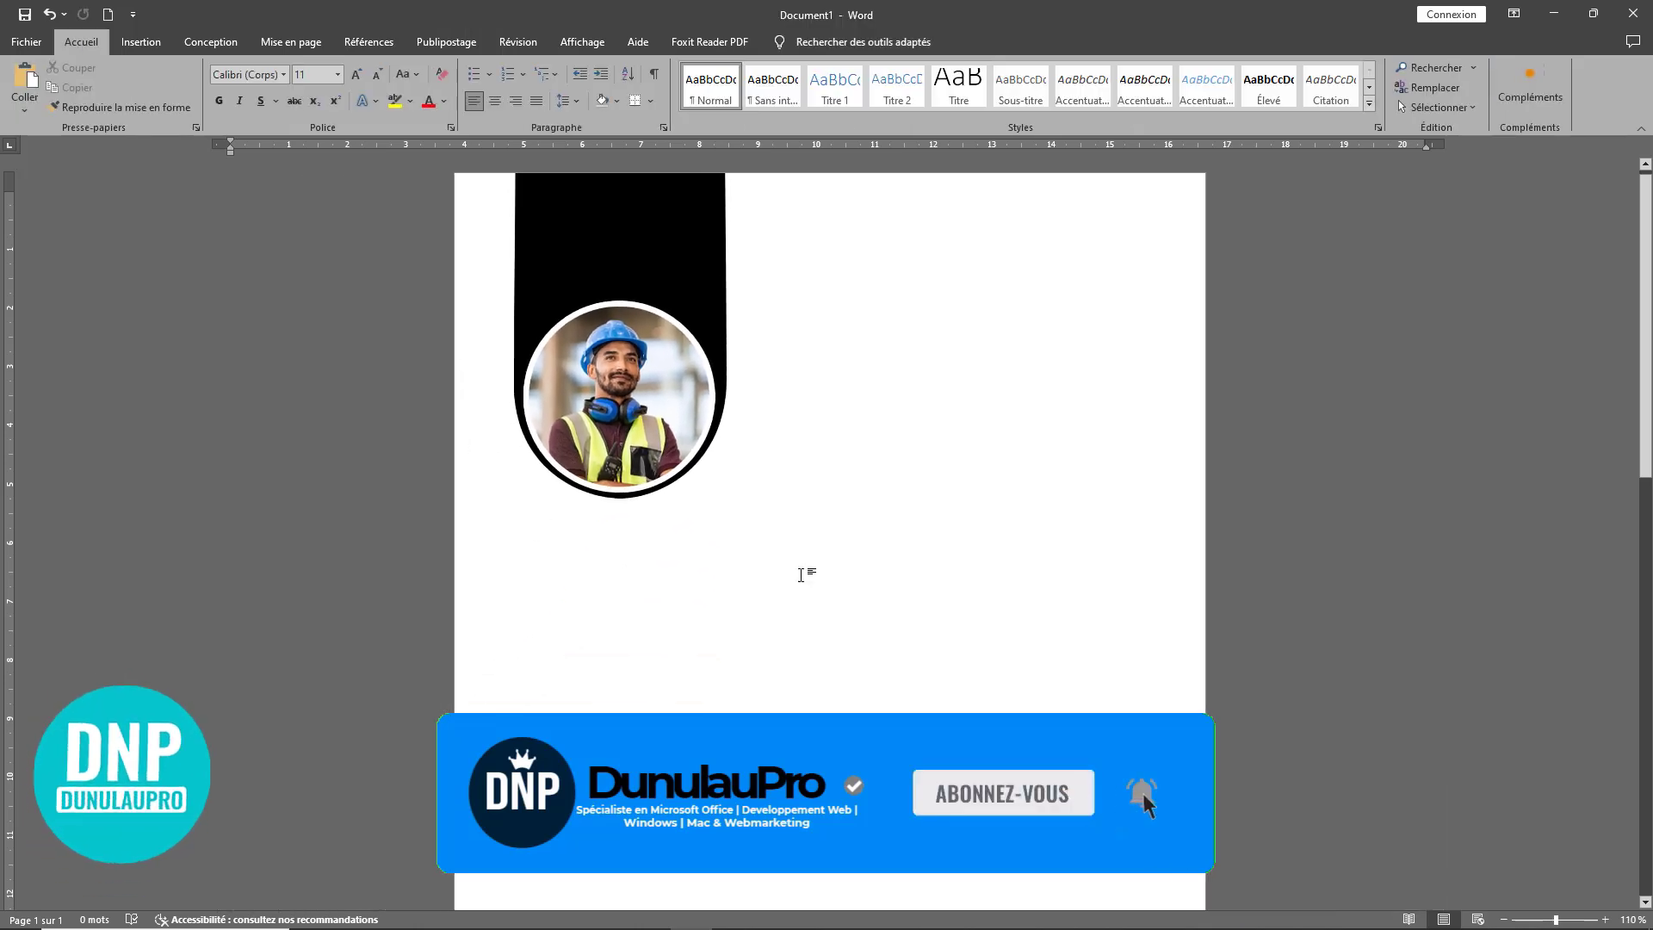
pyautogui.scroll(-4, 801, 574)
pyautogui.scroll(6, 800, 574)
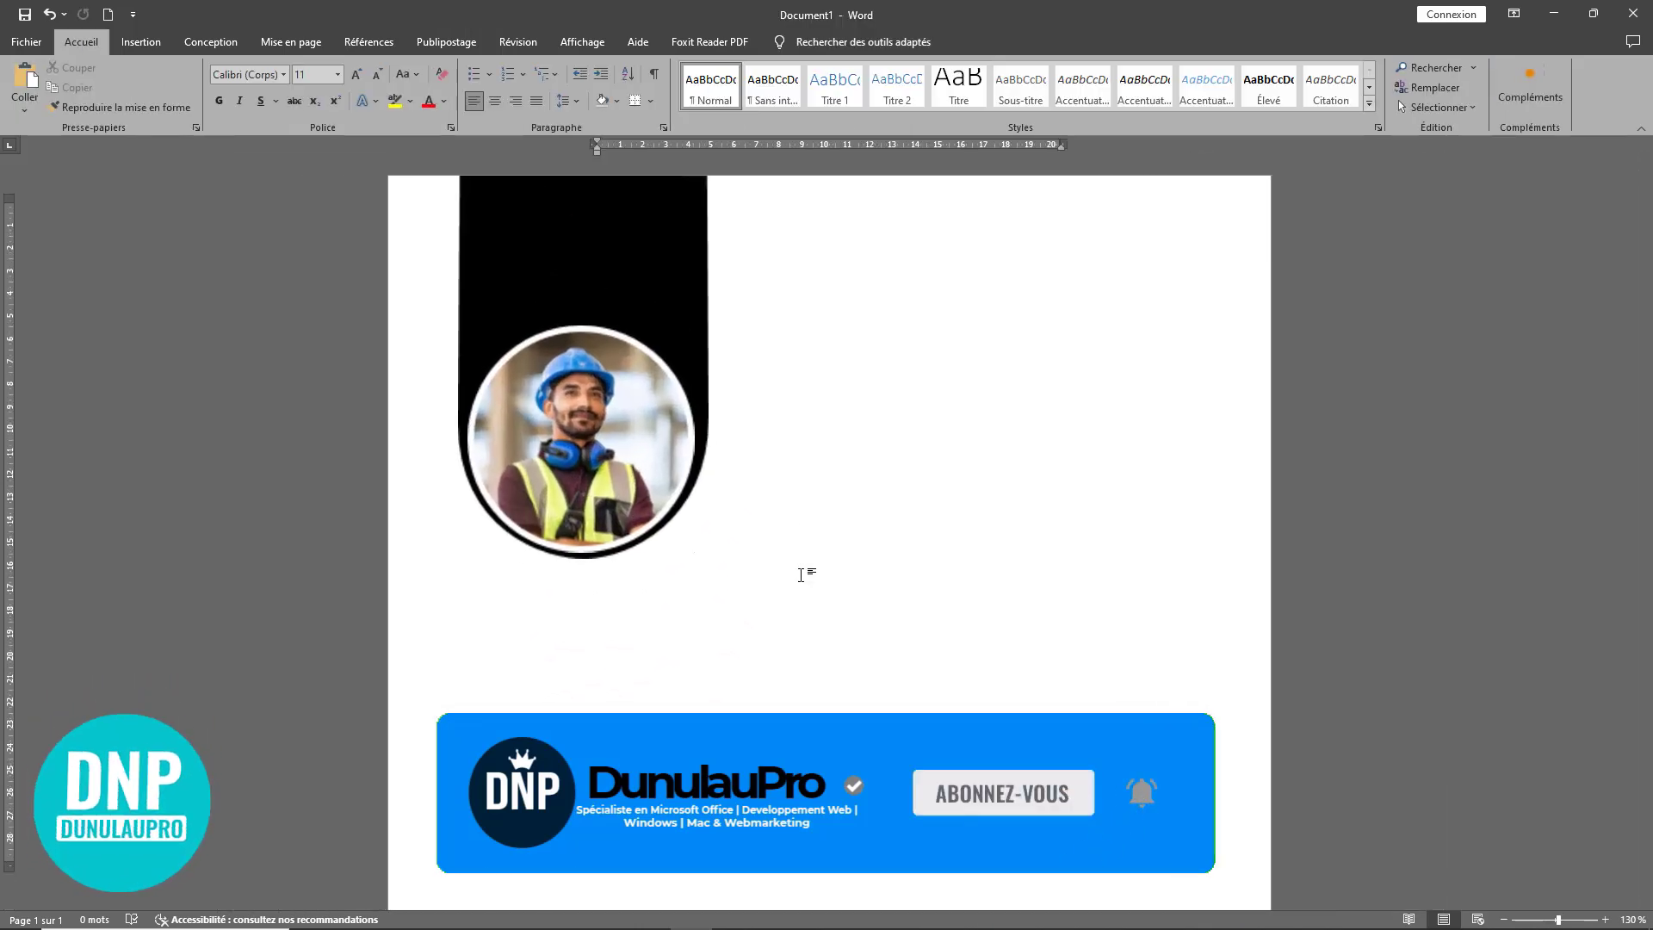
pyautogui.scroll(3, 801, 574)
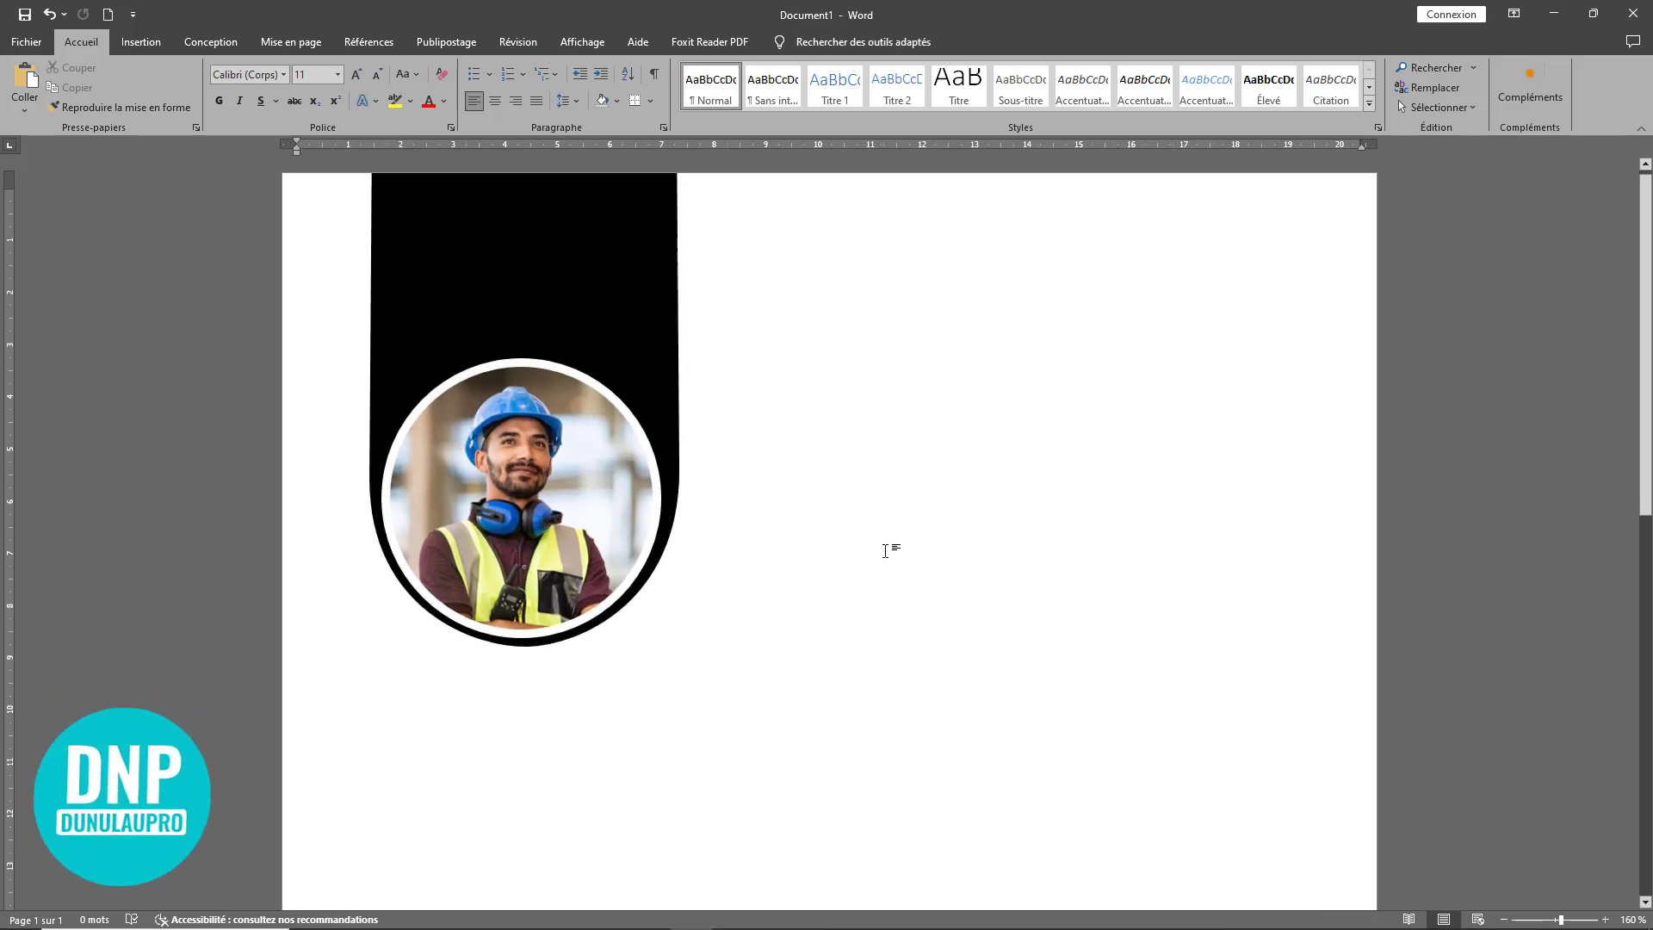
pyautogui.click(610, 330)
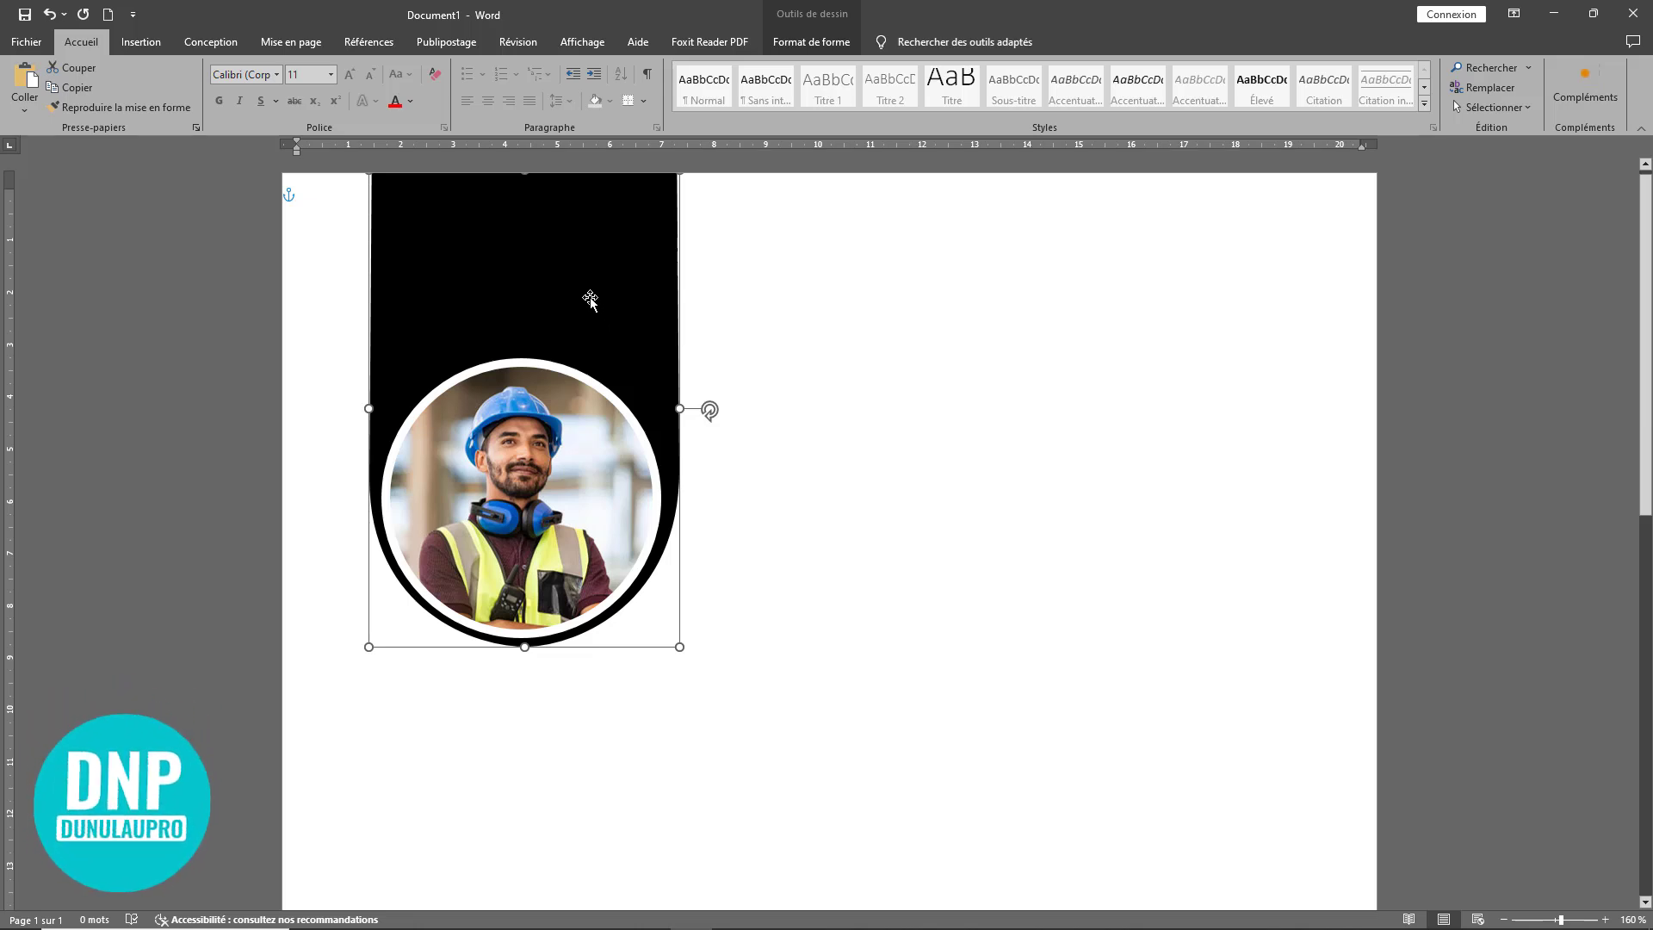
pyautogui.moveTo(594, 306); pyautogui.dragTo(871, 565)
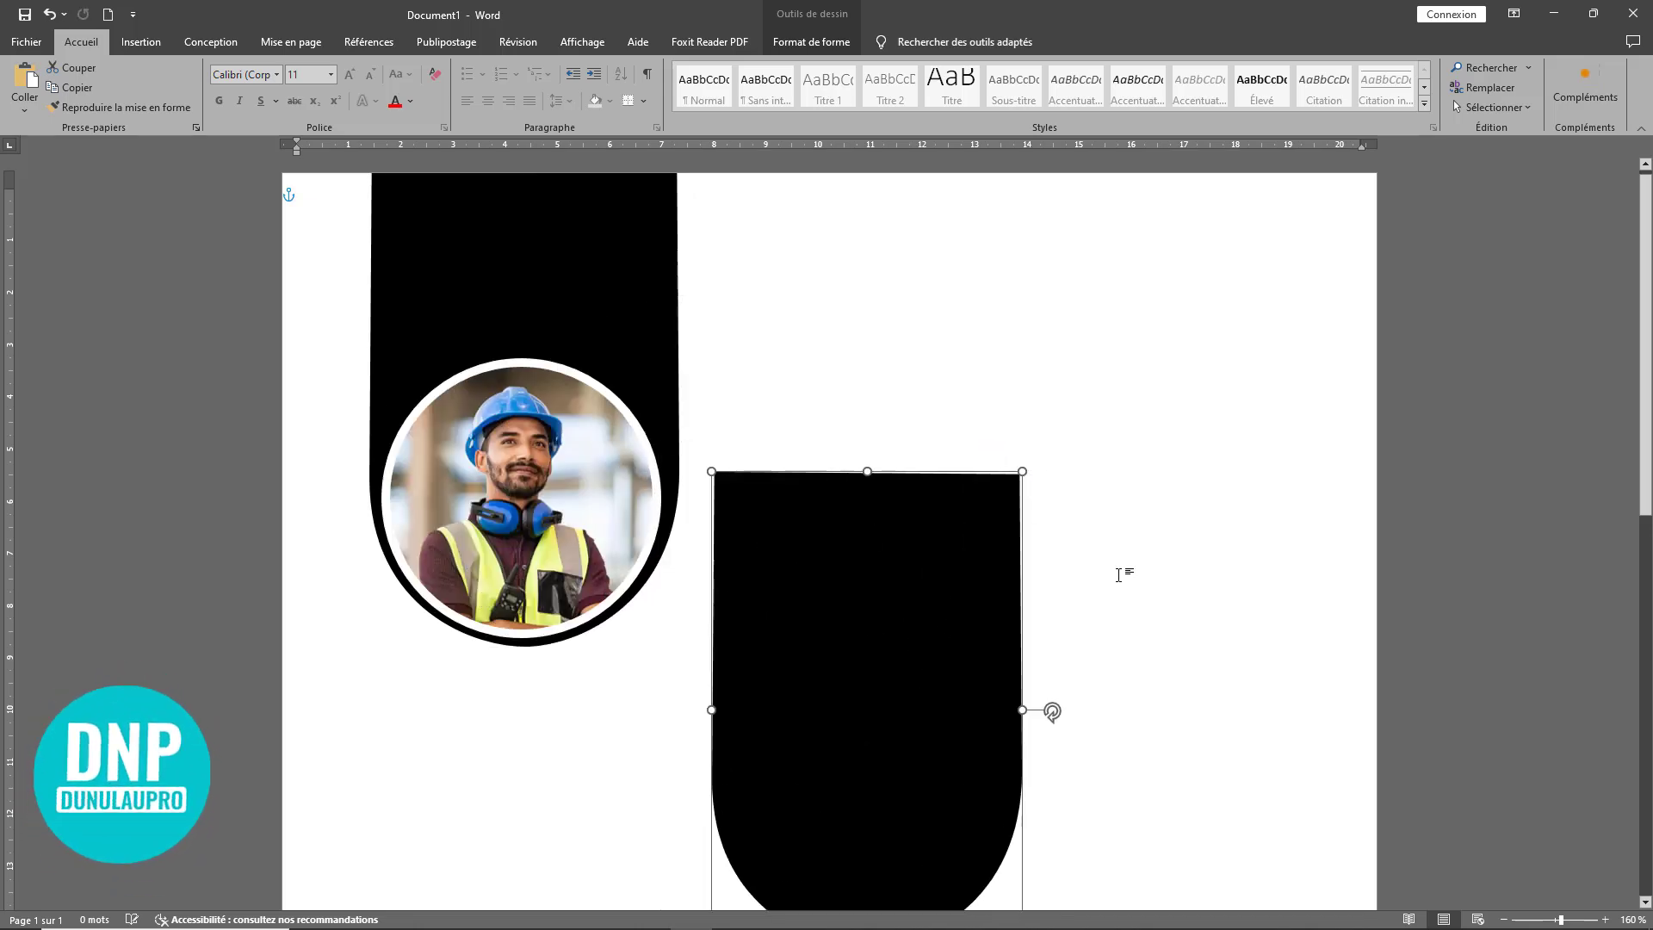
# Step: Rotate the black copy upside down and place it below the photo, aligned with the header shape
pyautogui.keyDown('ctrl'); pyautogui.scroll(-8, 1114, 571); pyautogui.keyUp('ctrl')
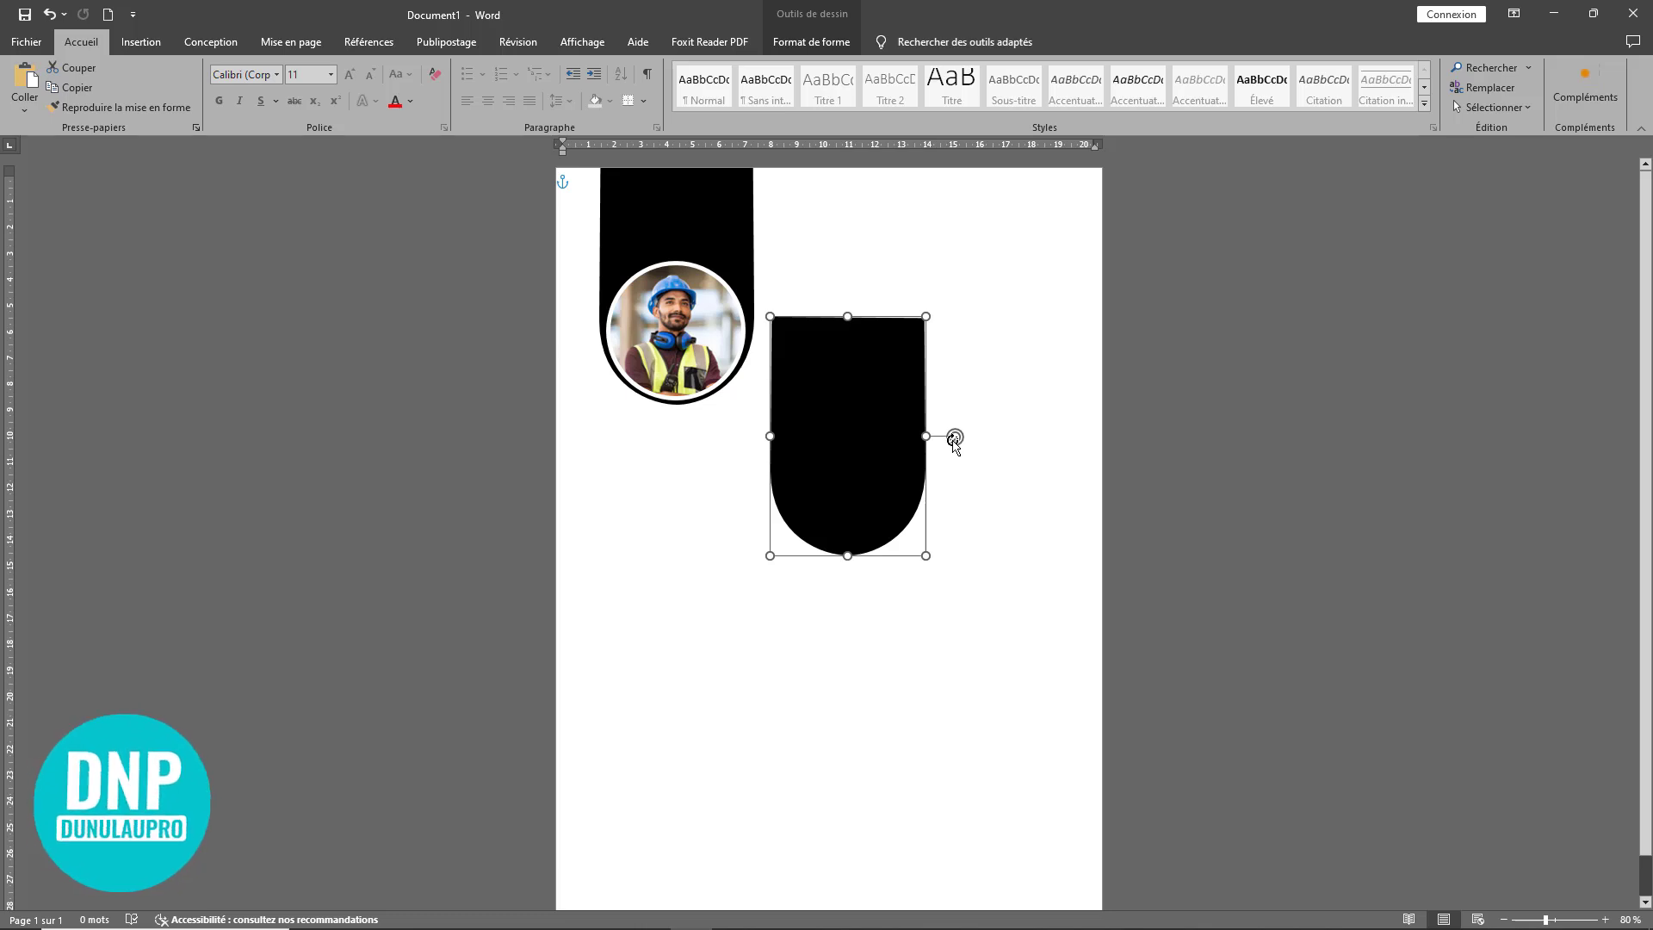
pyautogui.moveTo(955, 438); pyautogui.dragTo(713, 429)
pyautogui.moveTo(841, 470); pyautogui.dragTo(679, 663)
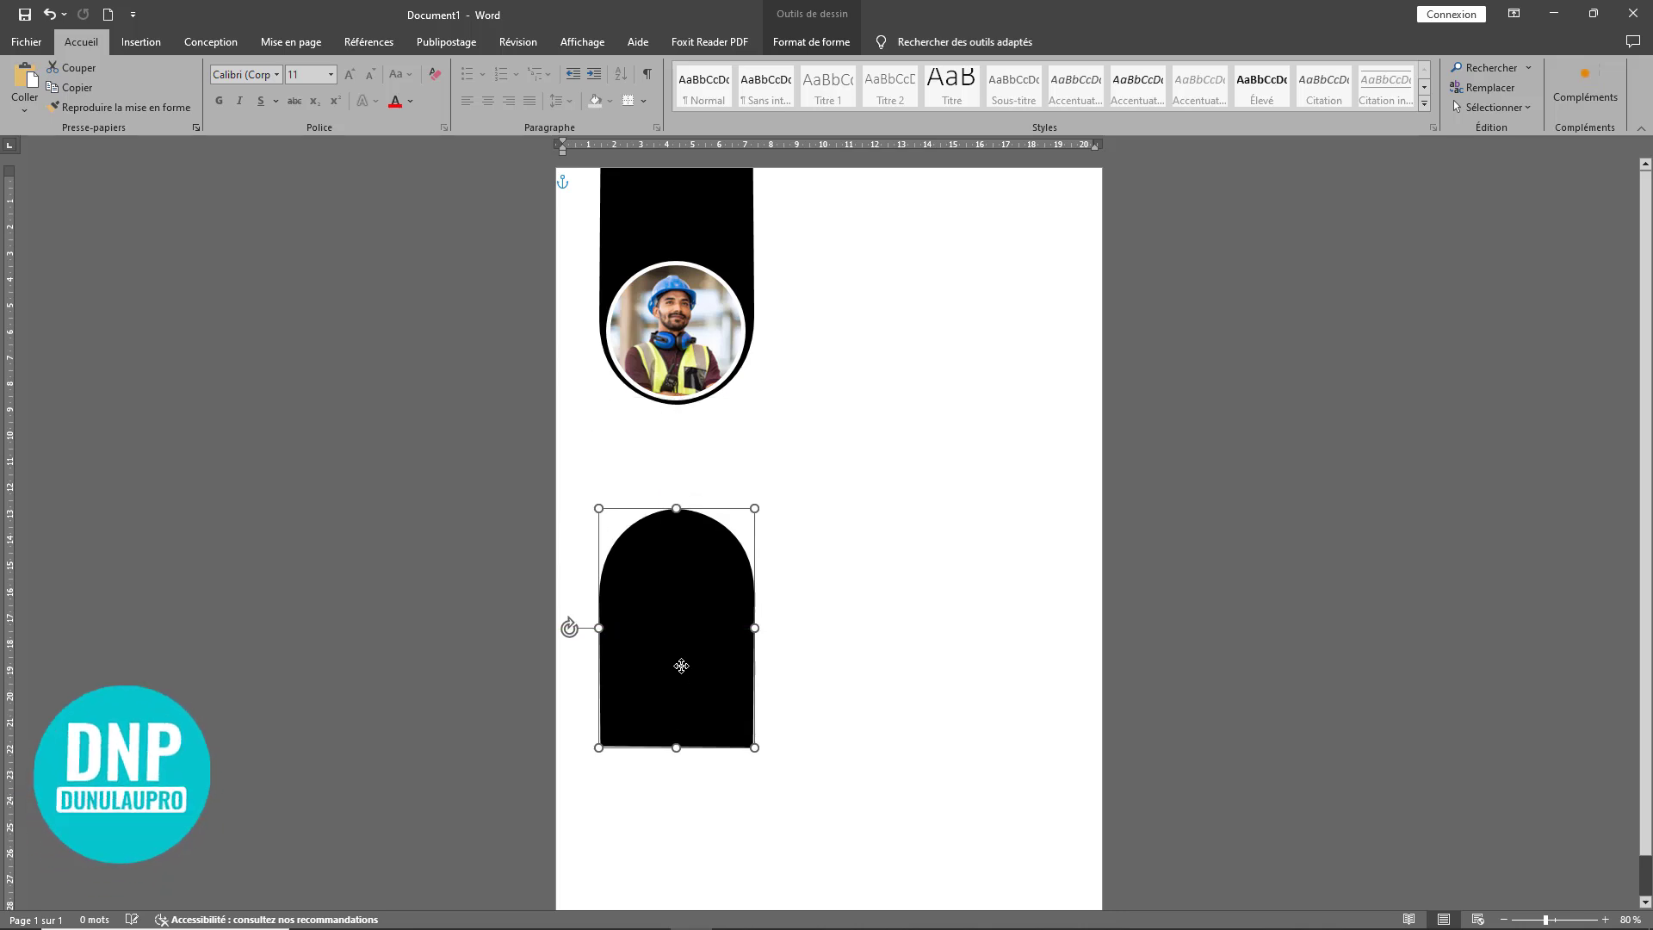
# Step: Stretch the flipped black shape past the page's bottom edge and lower its top edge, making it about 15.89 cm long
pyautogui.scroll(-1, 835, 771)
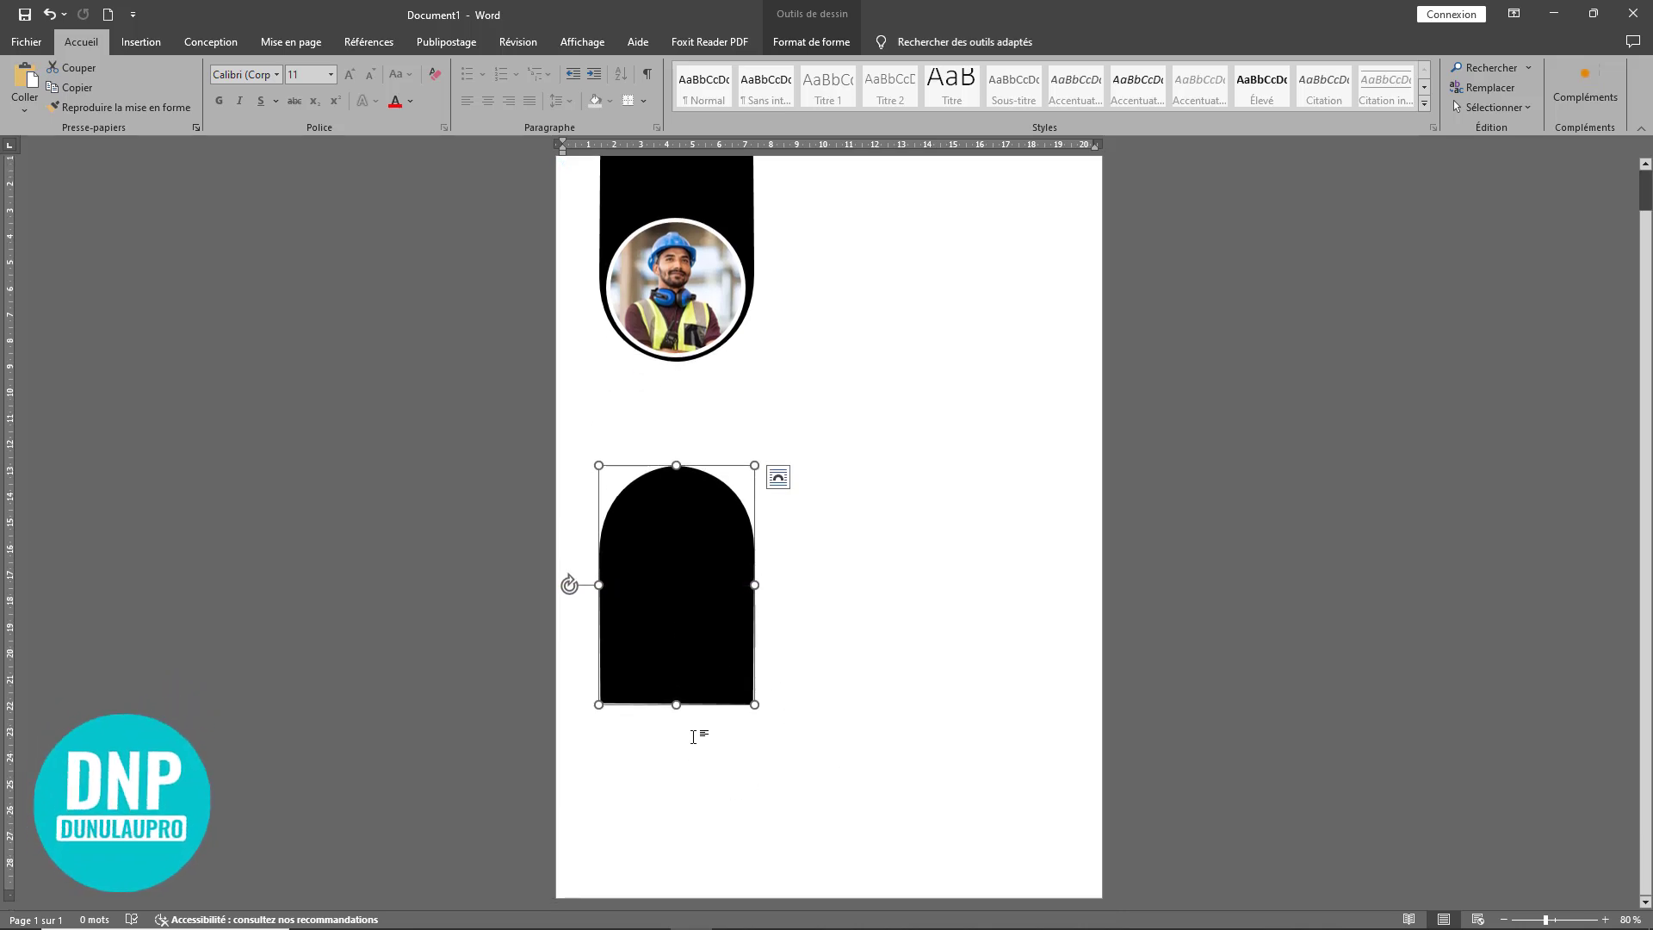
pyautogui.moveTo(674, 704); pyautogui.dragTo(671, 925)
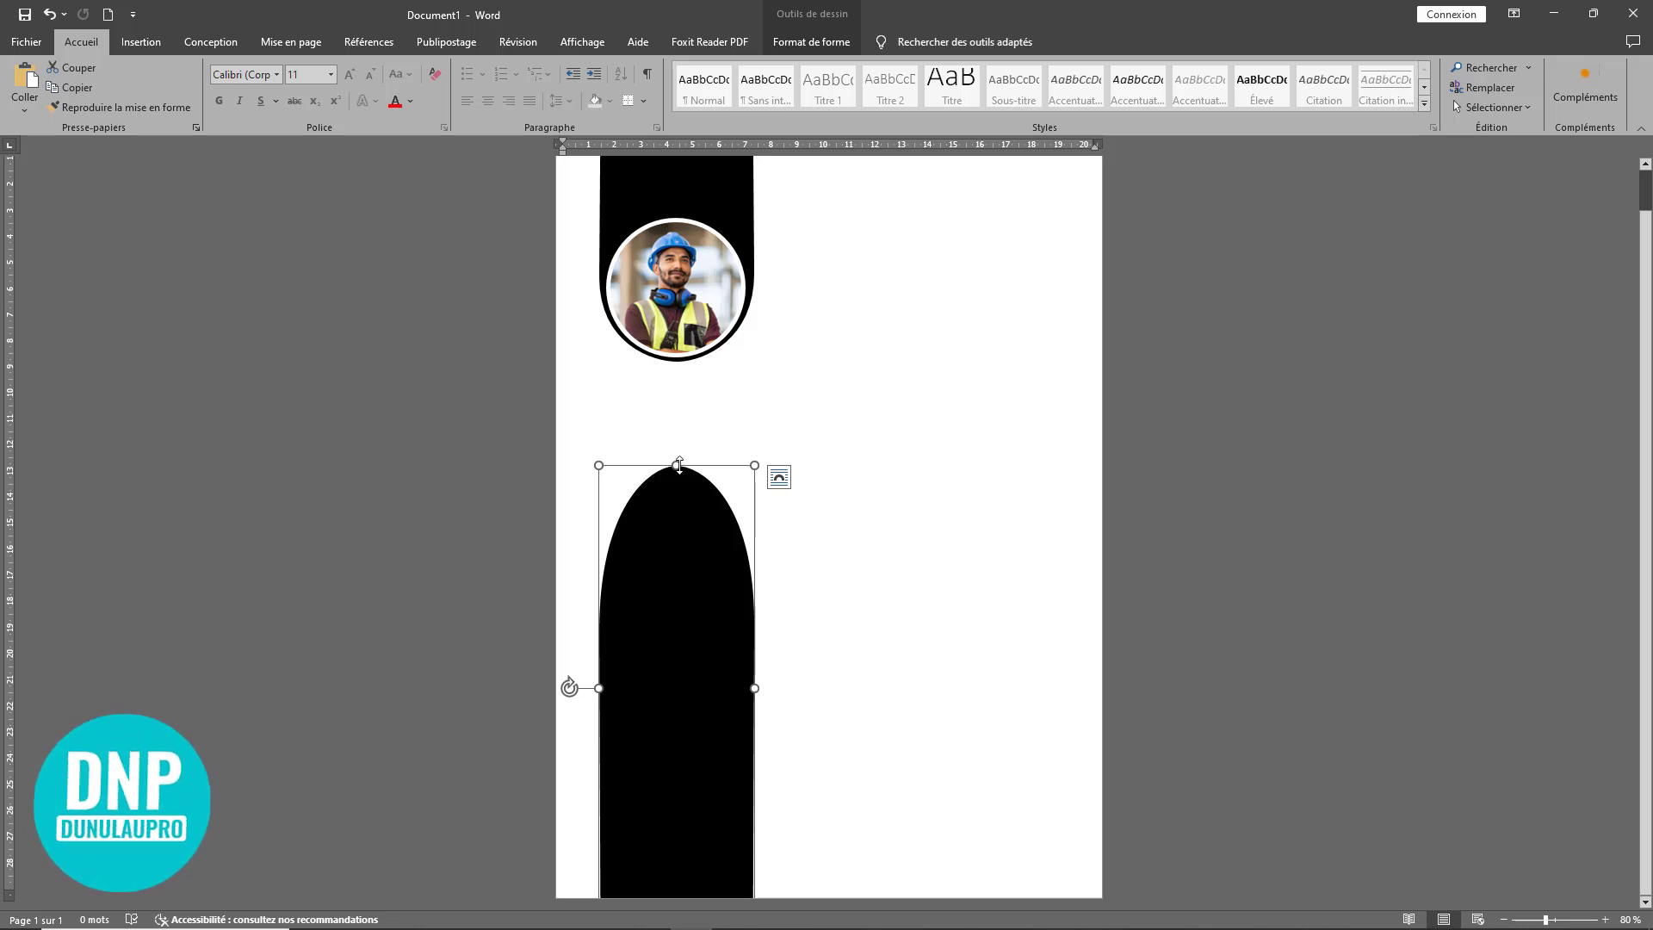
pyautogui.moveTo(680, 465); pyautogui.dragTo(678, 495)
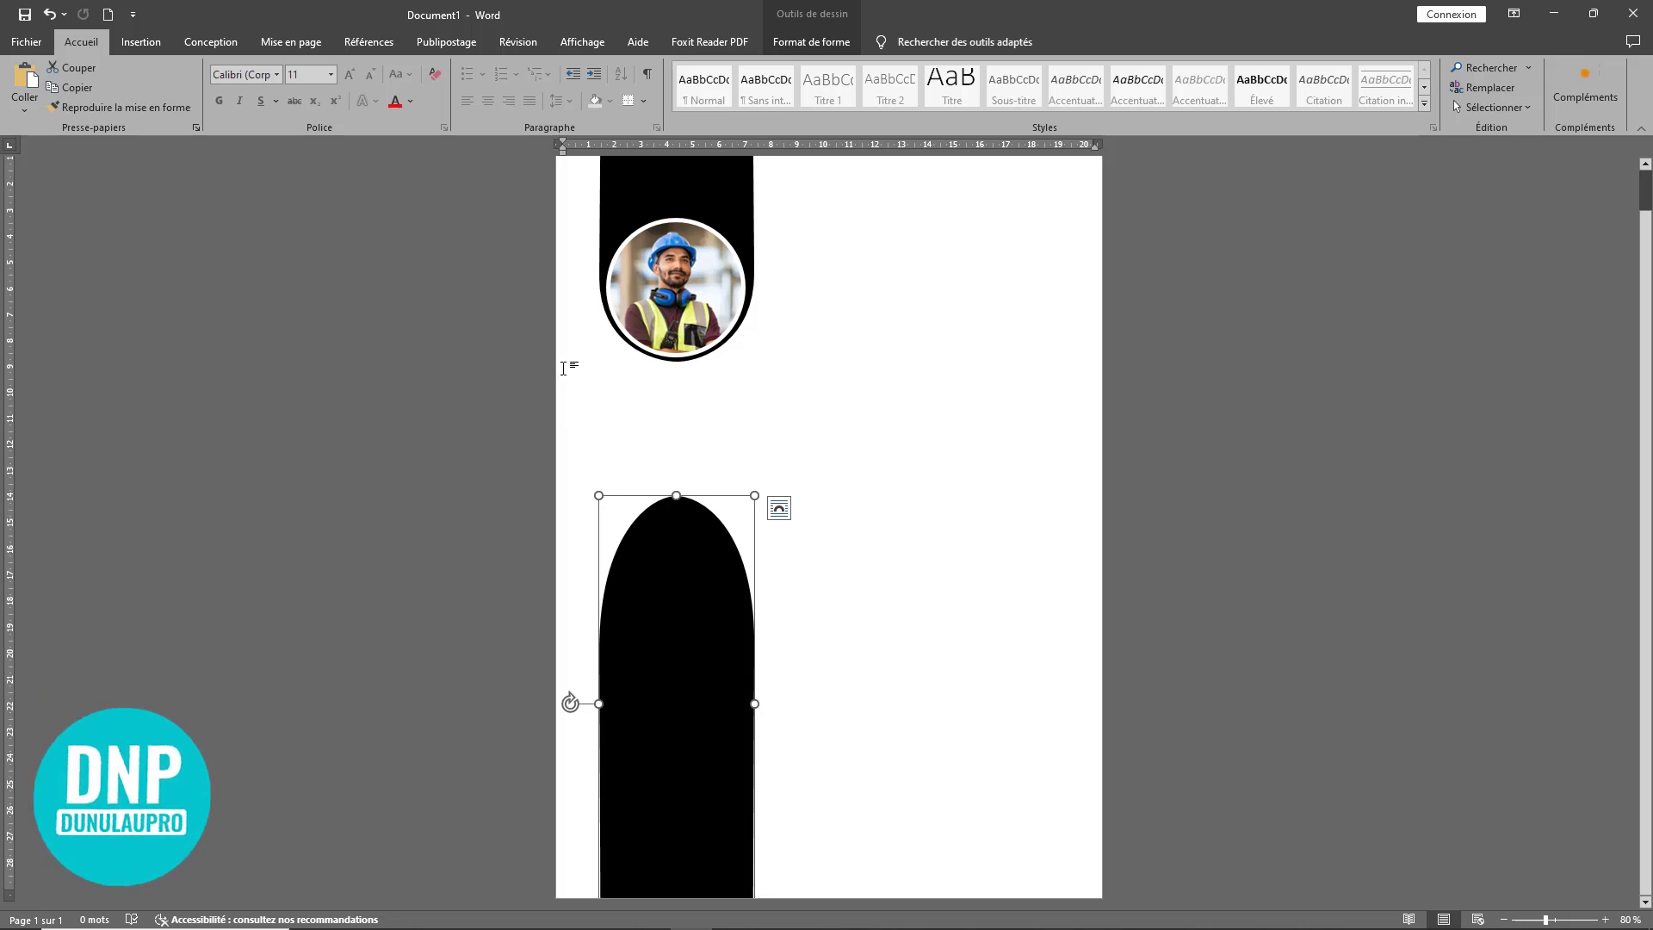
# Step: Edit the lower black shape's points and pull its topmost point down, shortening the shape to about 14.94 cm
pyautogui.doubleClick(689, 650)
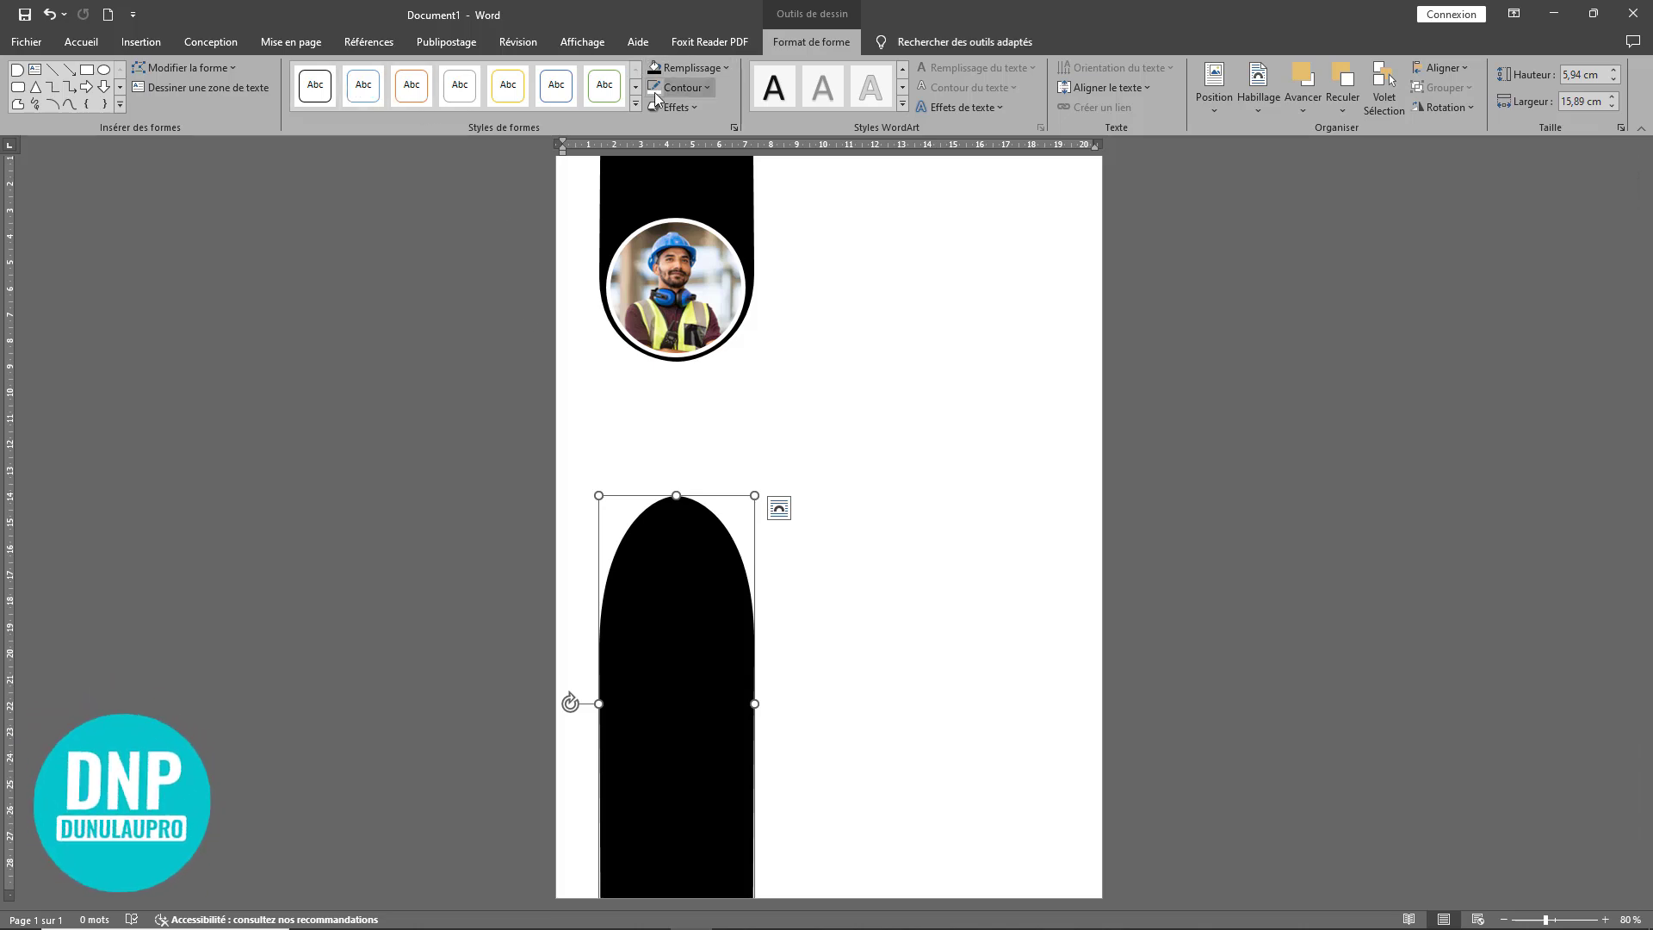
pyautogui.click(186, 67)
pyautogui.click(199, 107)
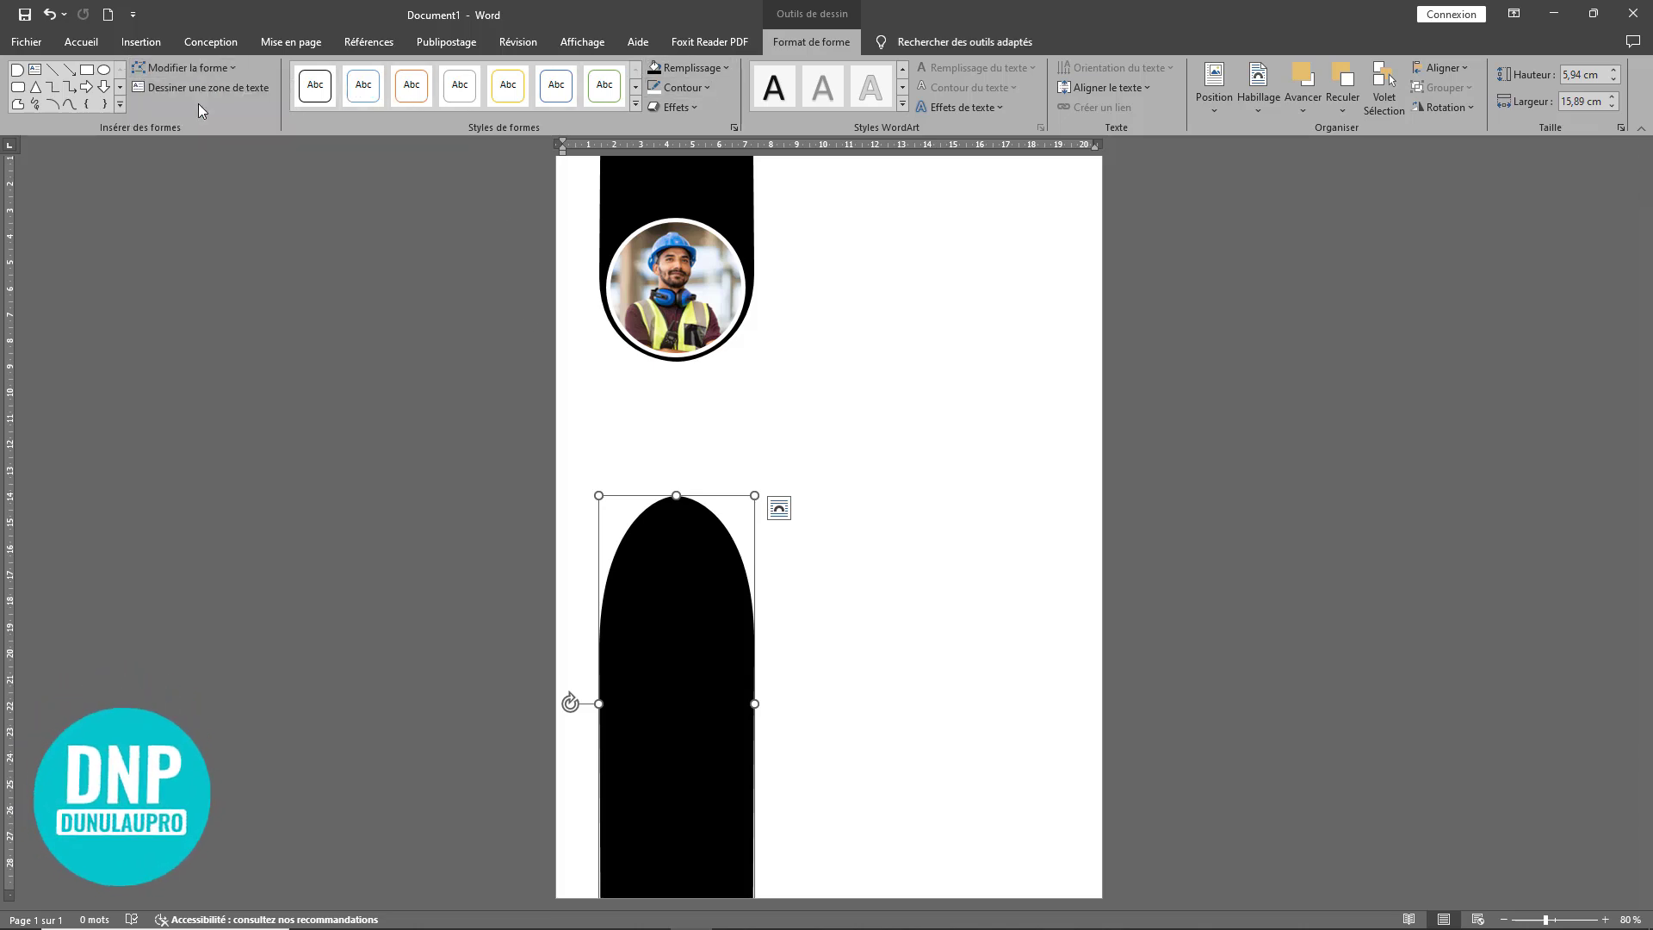
pyautogui.click(677, 497)
pyautogui.moveTo(677, 497); pyautogui.dragTo(673, 522)
pyautogui.click(786, 479)
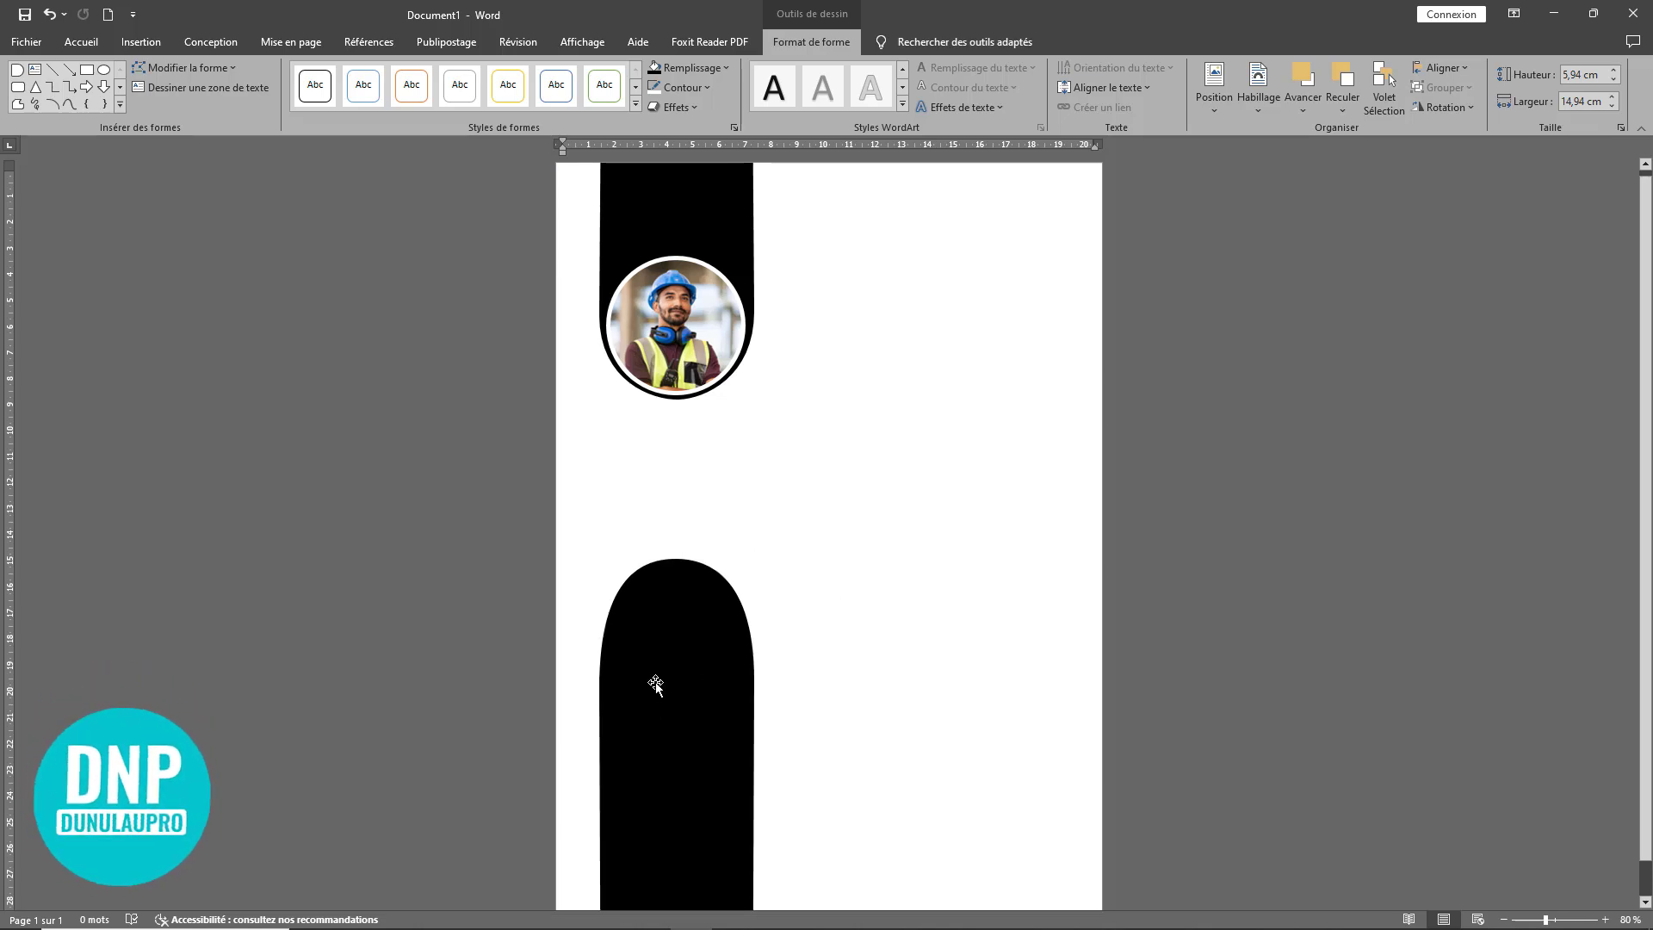
# Step: Edit the lower black shape's points again and move its topmost point slightly to the right
pyautogui.click(815, 520)
pyautogui.click(752, 754)
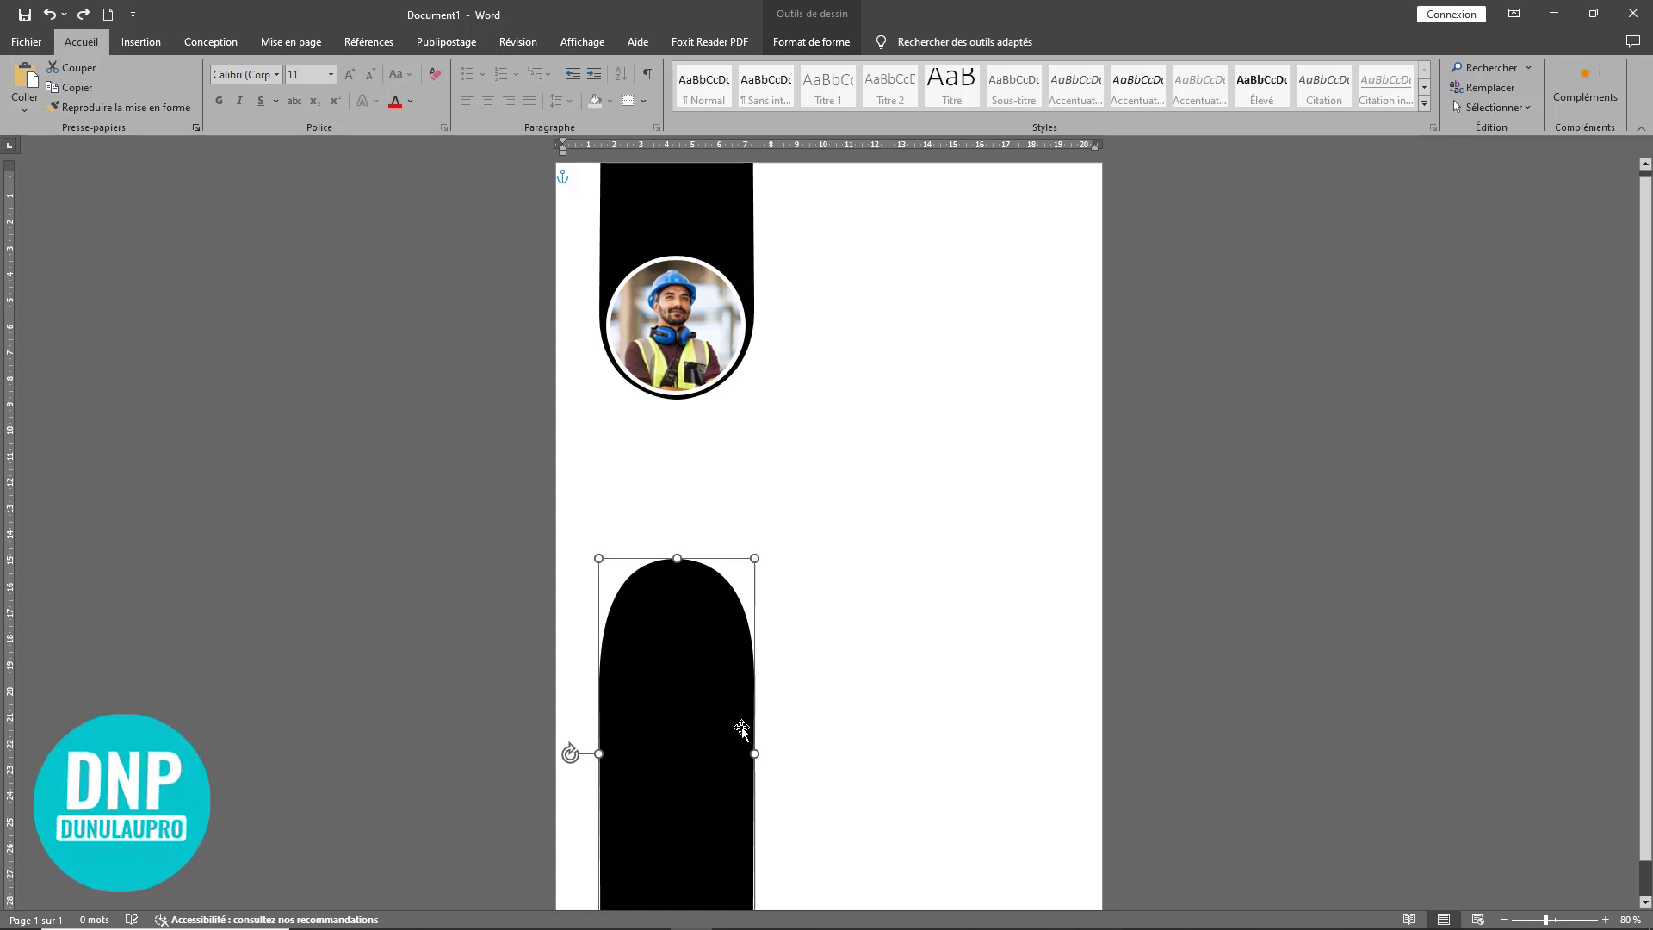
pyautogui.scroll(5, 741, 727)
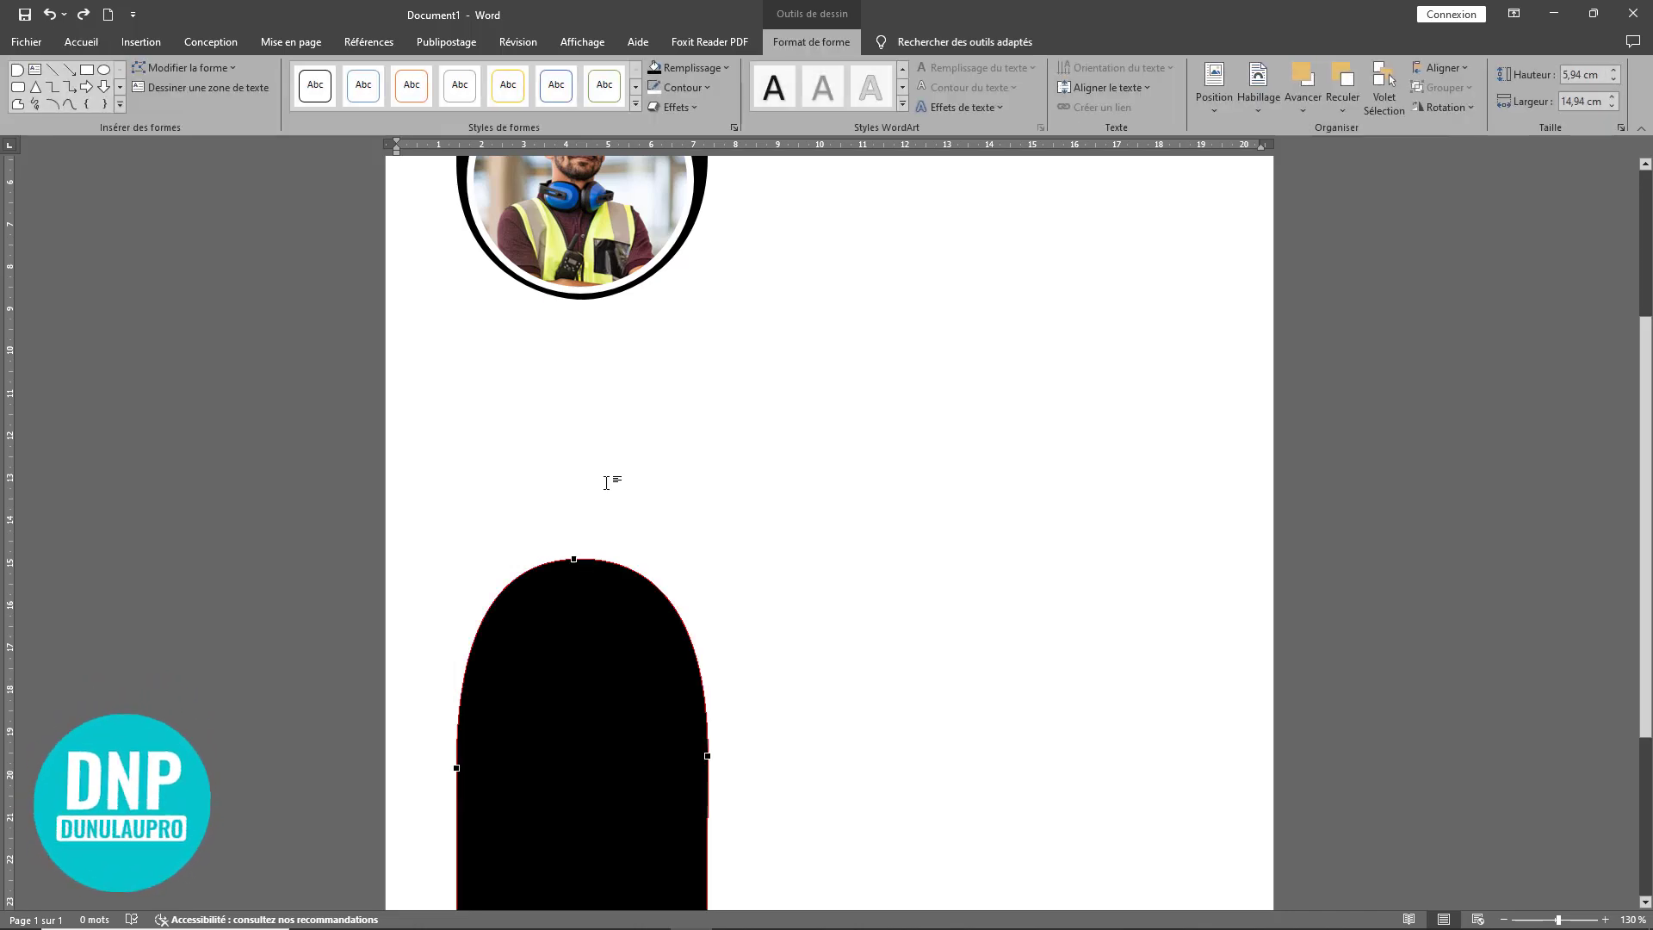
pyautogui.click(577, 560)
pyautogui.moveTo(579, 559); pyautogui.dragTo(583, 560)
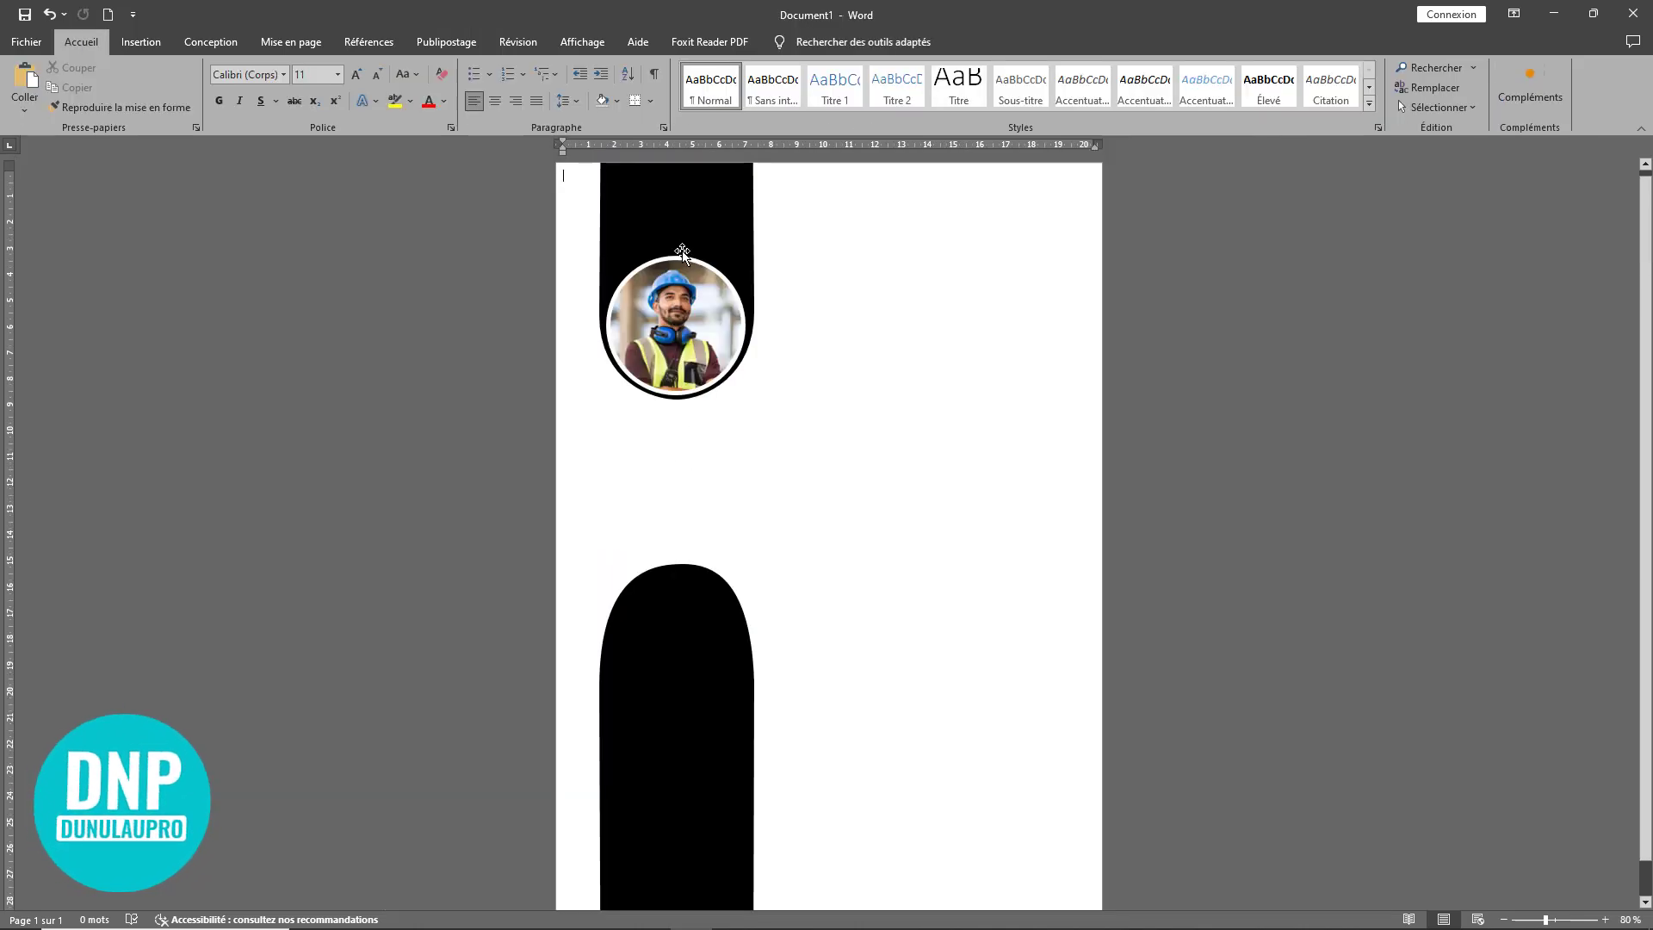
# Step: Duplicate the header shape, turn the copy upside down and stretch it to about 22.86 cm long over the black column
pyautogui.click(680, 229)
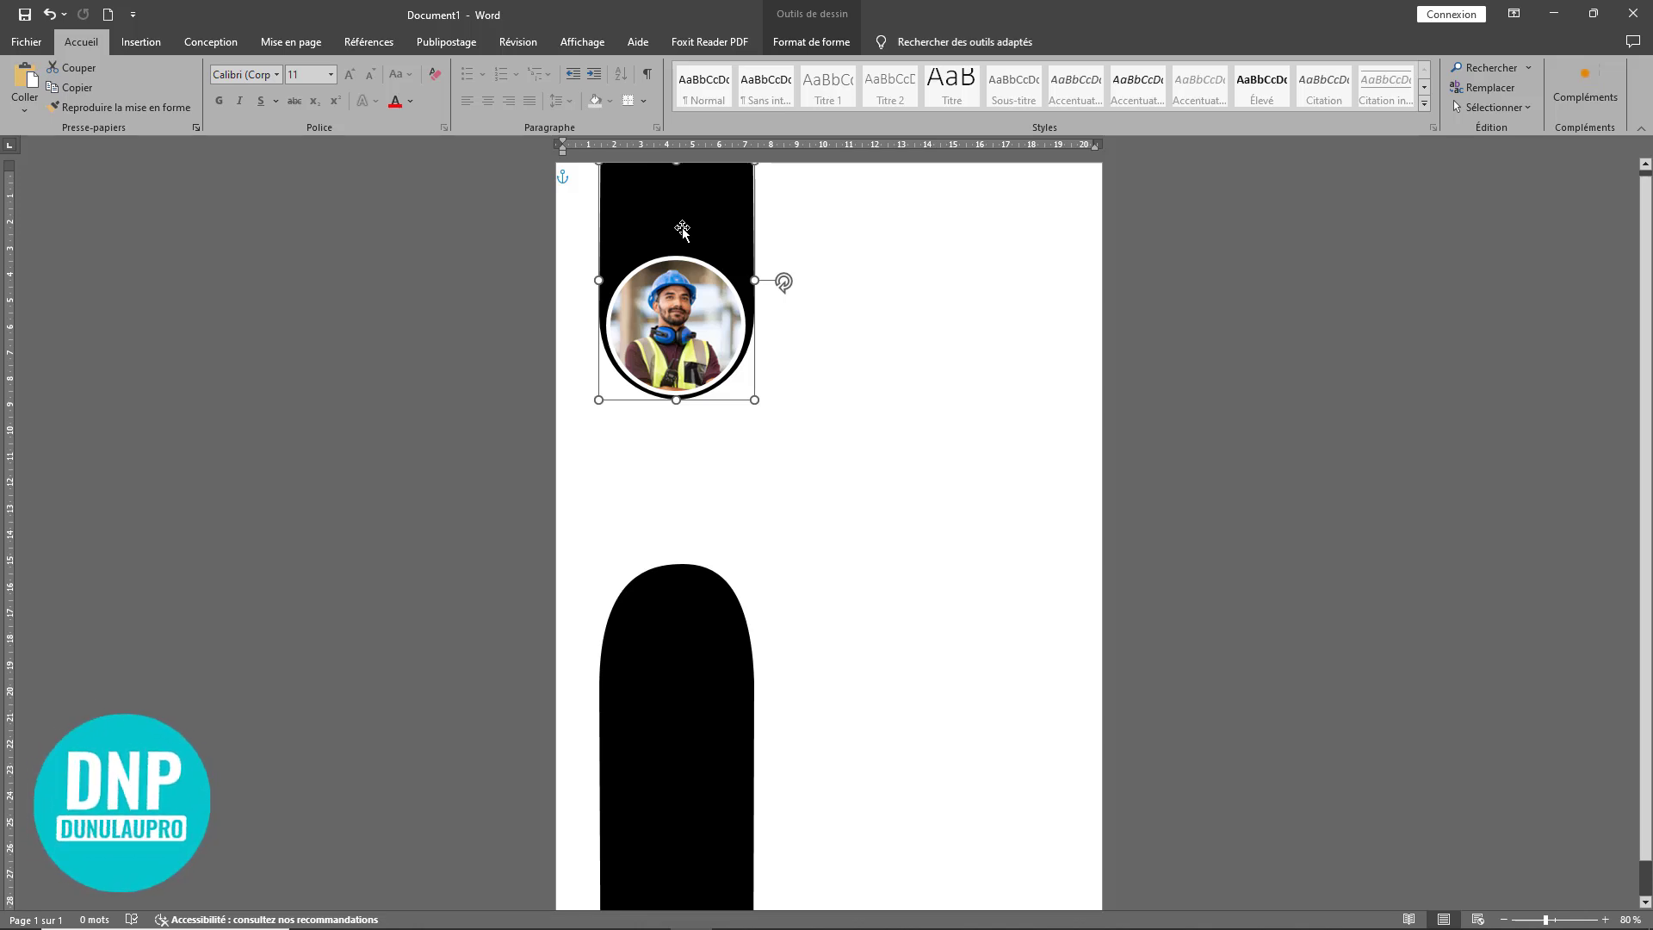
pyautogui.moveTo(681, 229); pyautogui.dragTo(668, 318)
pyautogui.moveTo(676, 591); pyautogui.dragTo(676, 767)
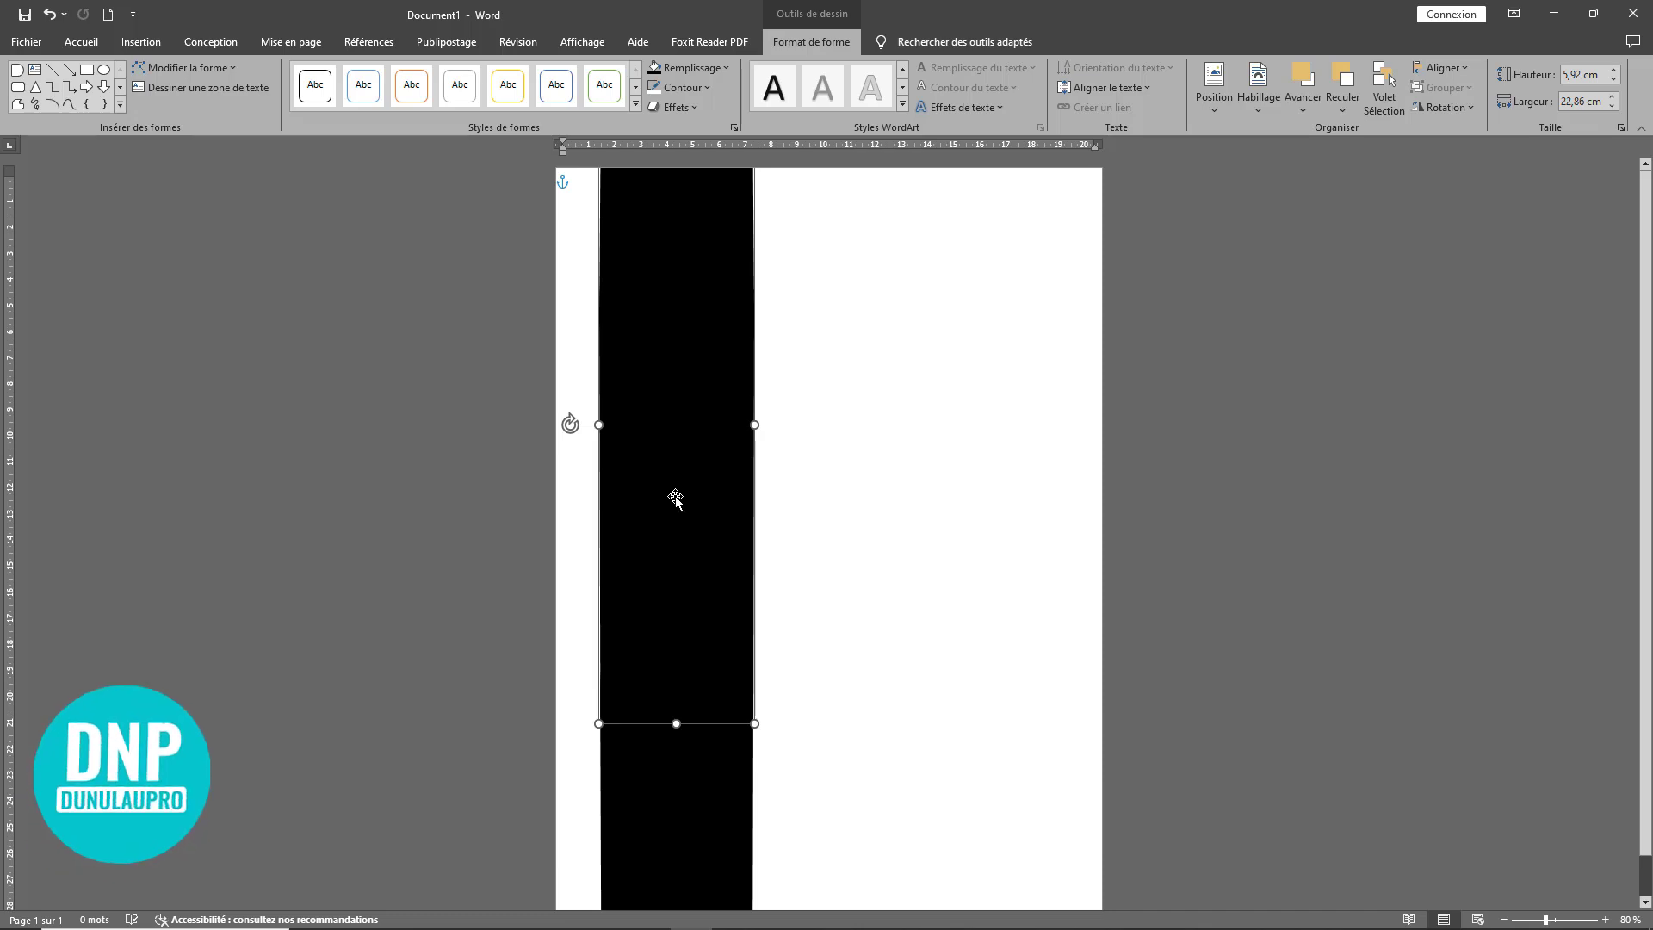
# Step: Fill the stretched copy with light gray and set its text wrapping to behind the text
pyautogui.click(695, 64)
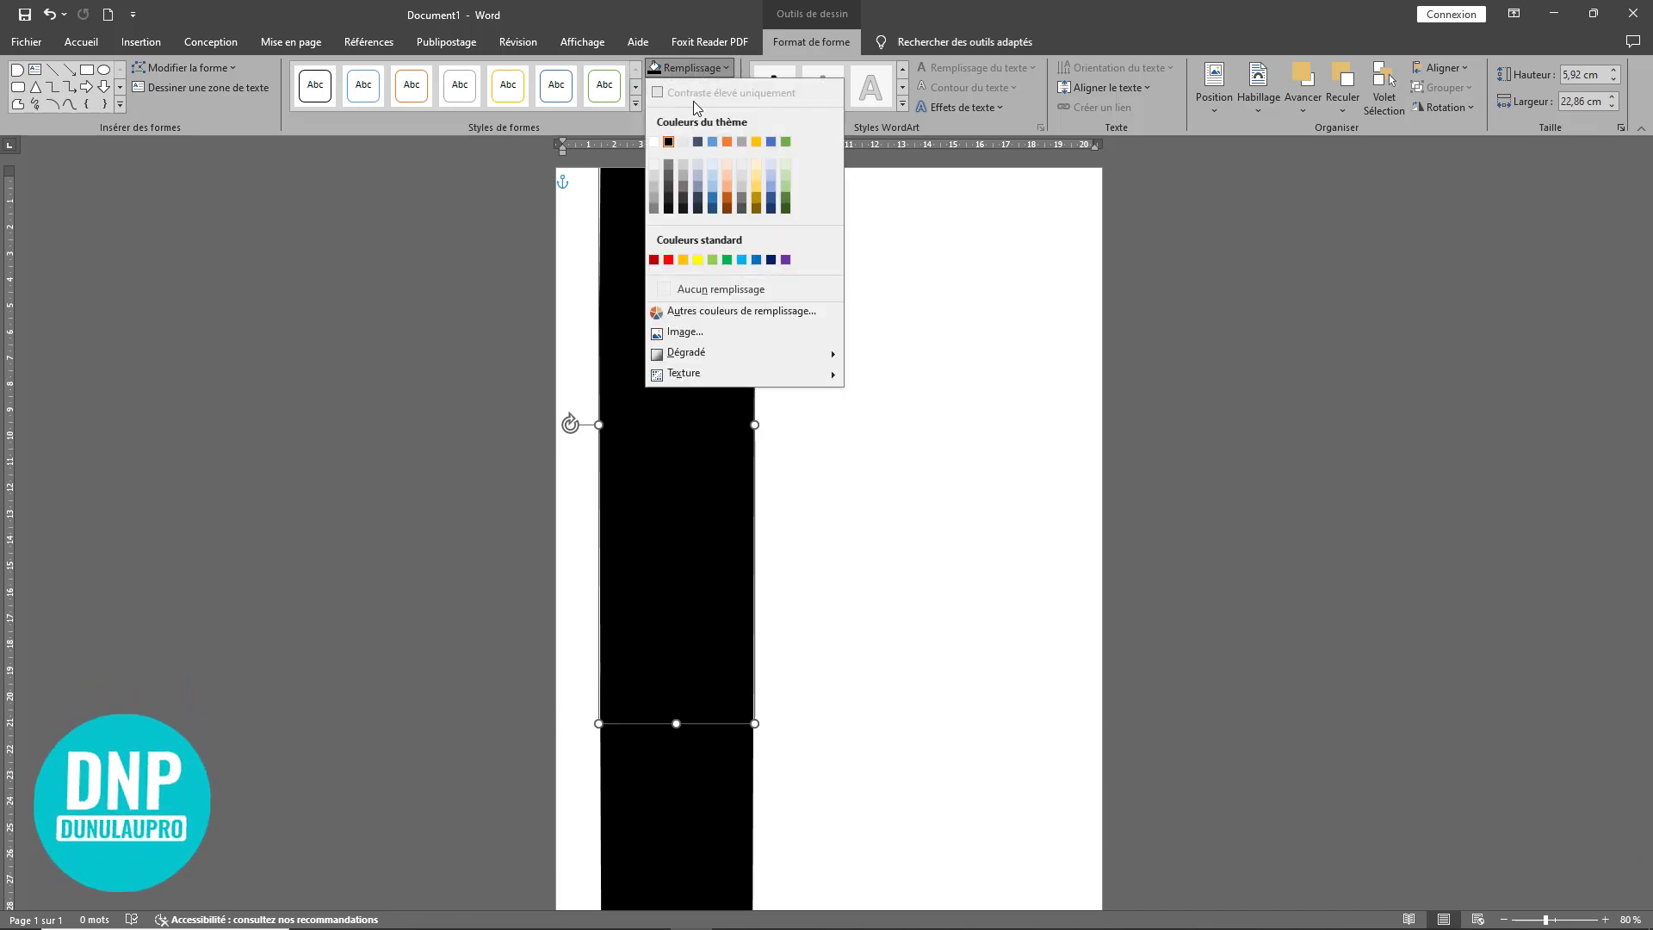
pyautogui.click(654, 178)
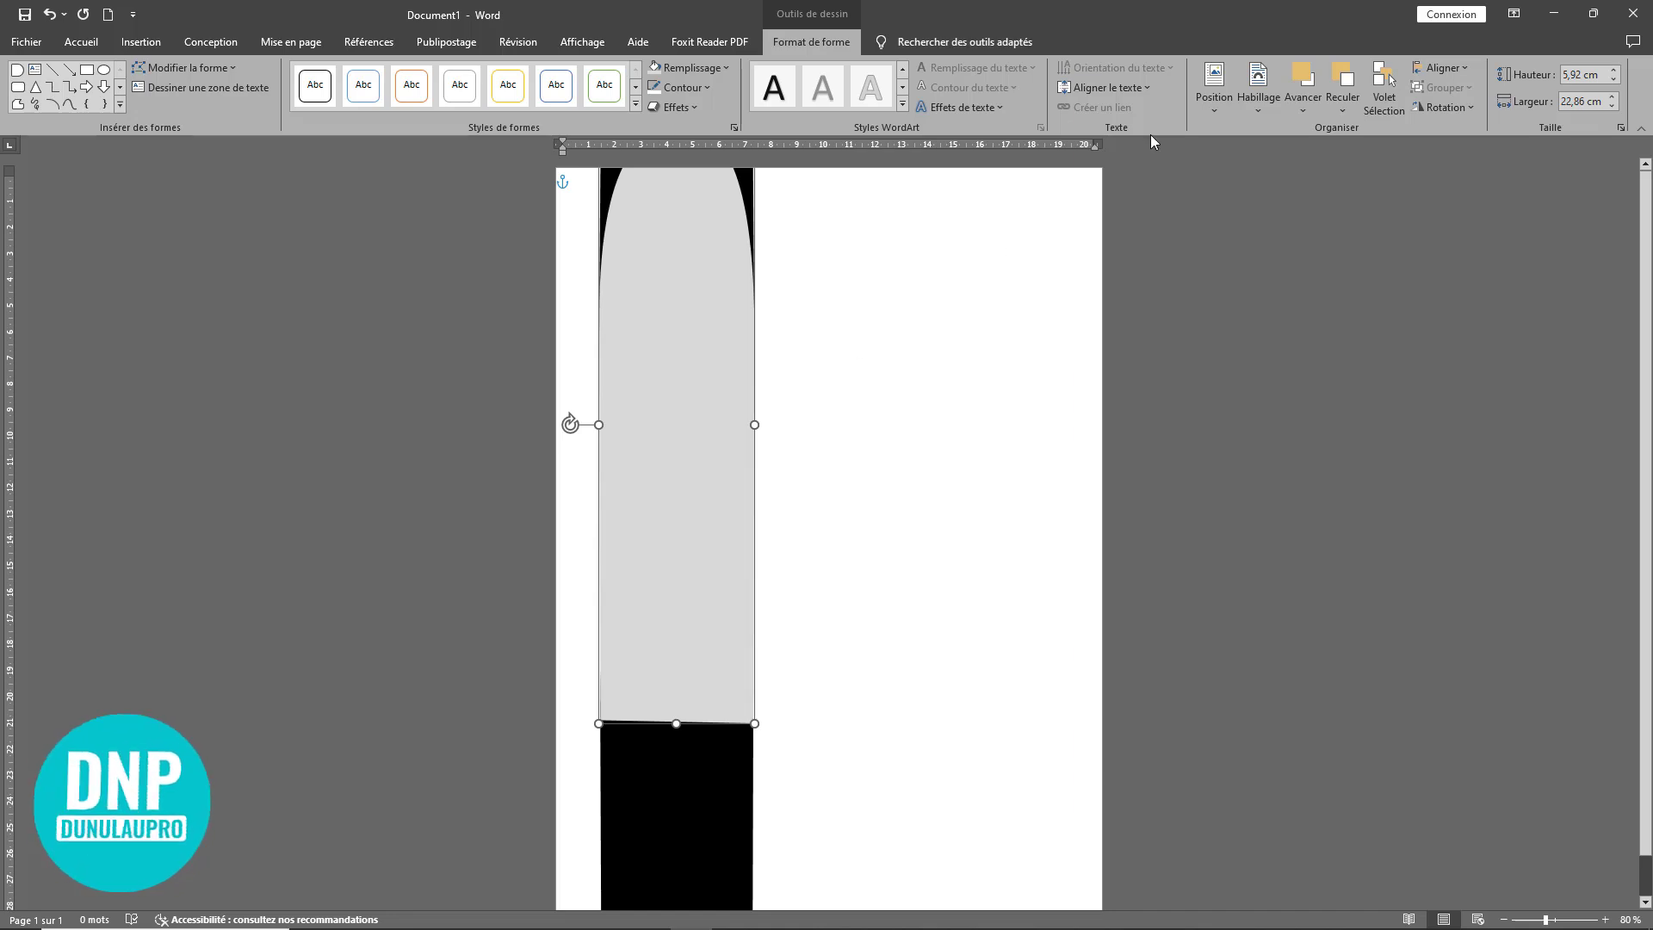
pyautogui.click(1254, 110)
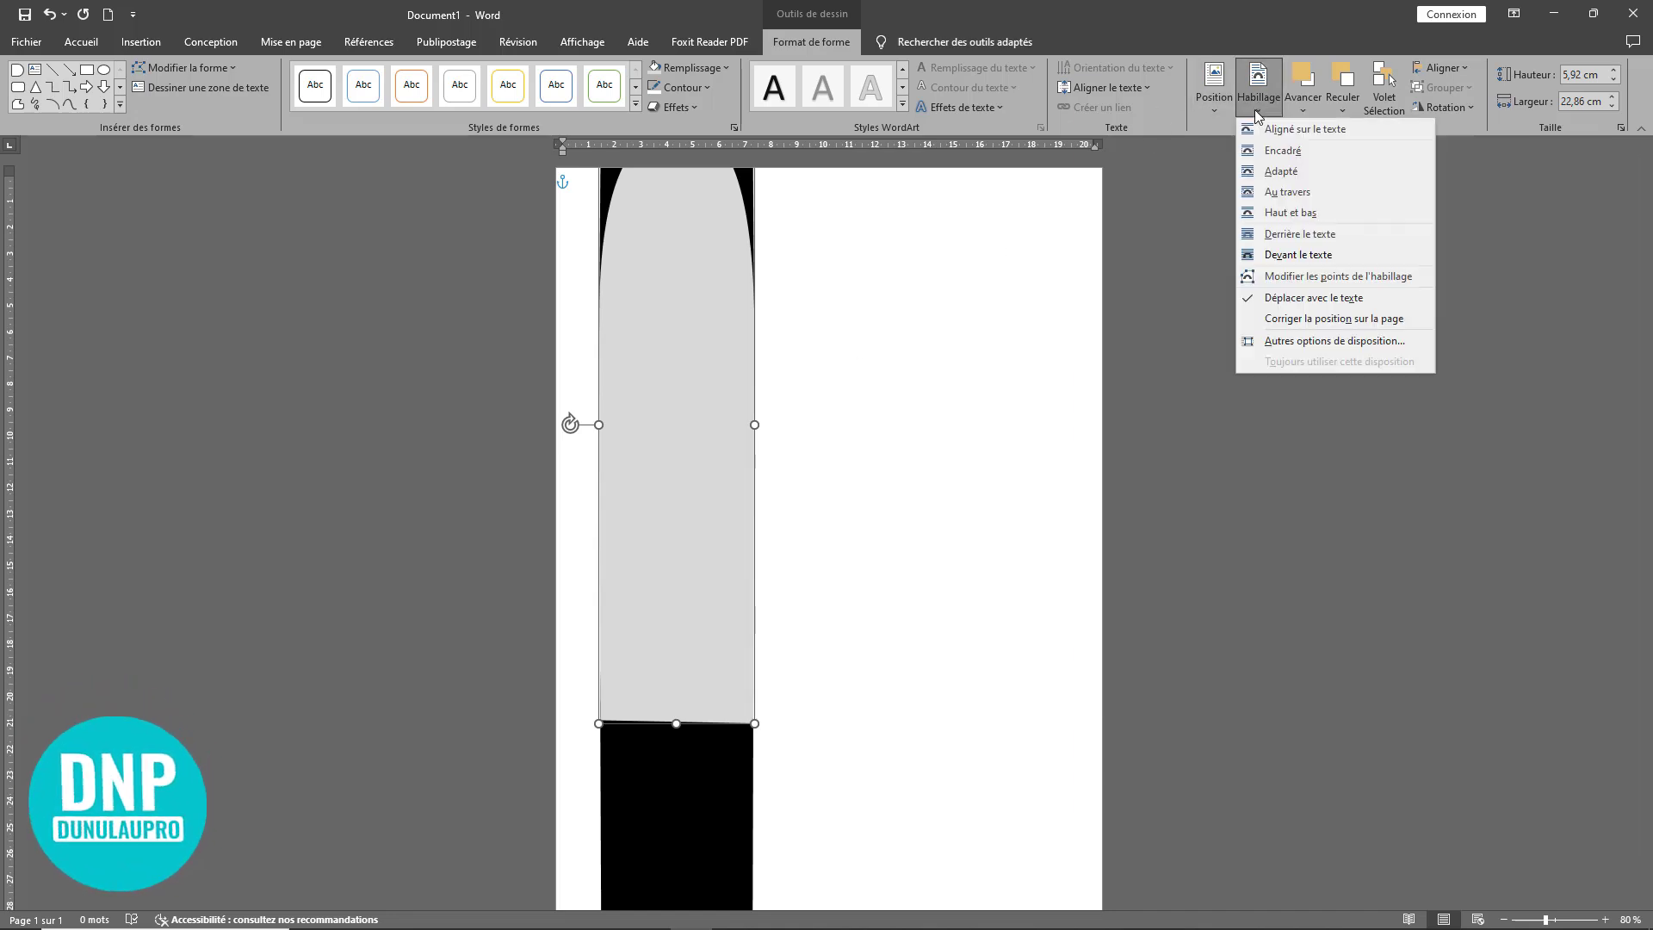
pyautogui.click(1290, 235)
pyautogui.click(871, 527)
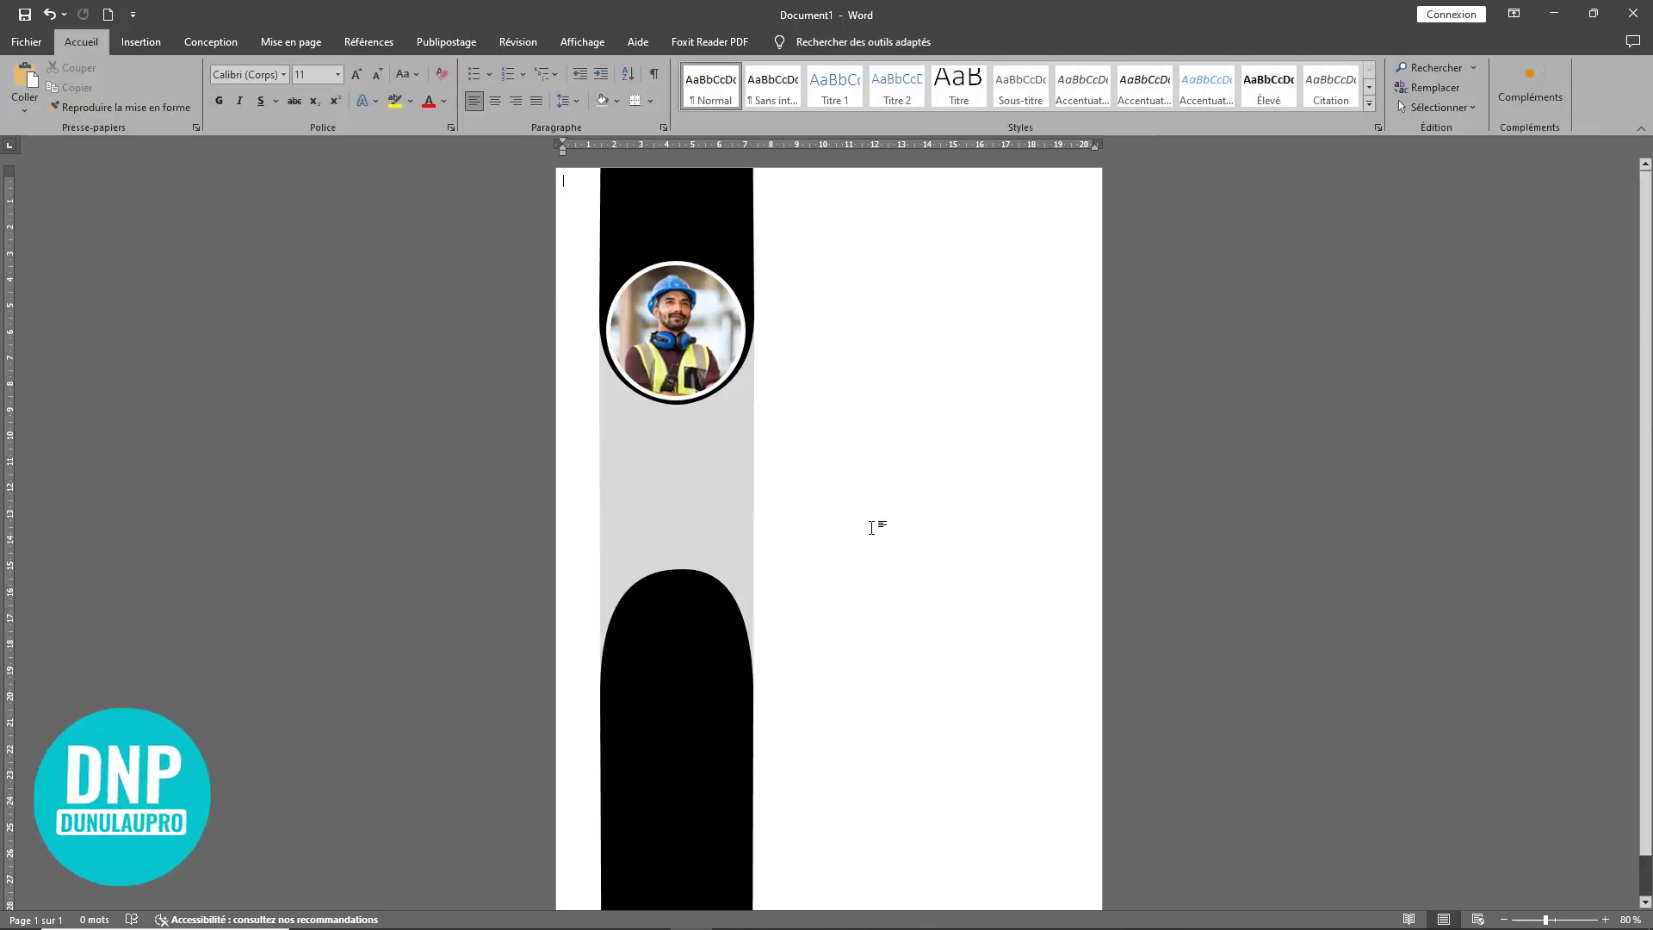
# Step: Change the gray column's fill to the lightest gray theme shade, between the photo and the lower black shape
pyautogui.scroll(-6, 873, 519)
pyautogui.scroll(10, 874, 520)
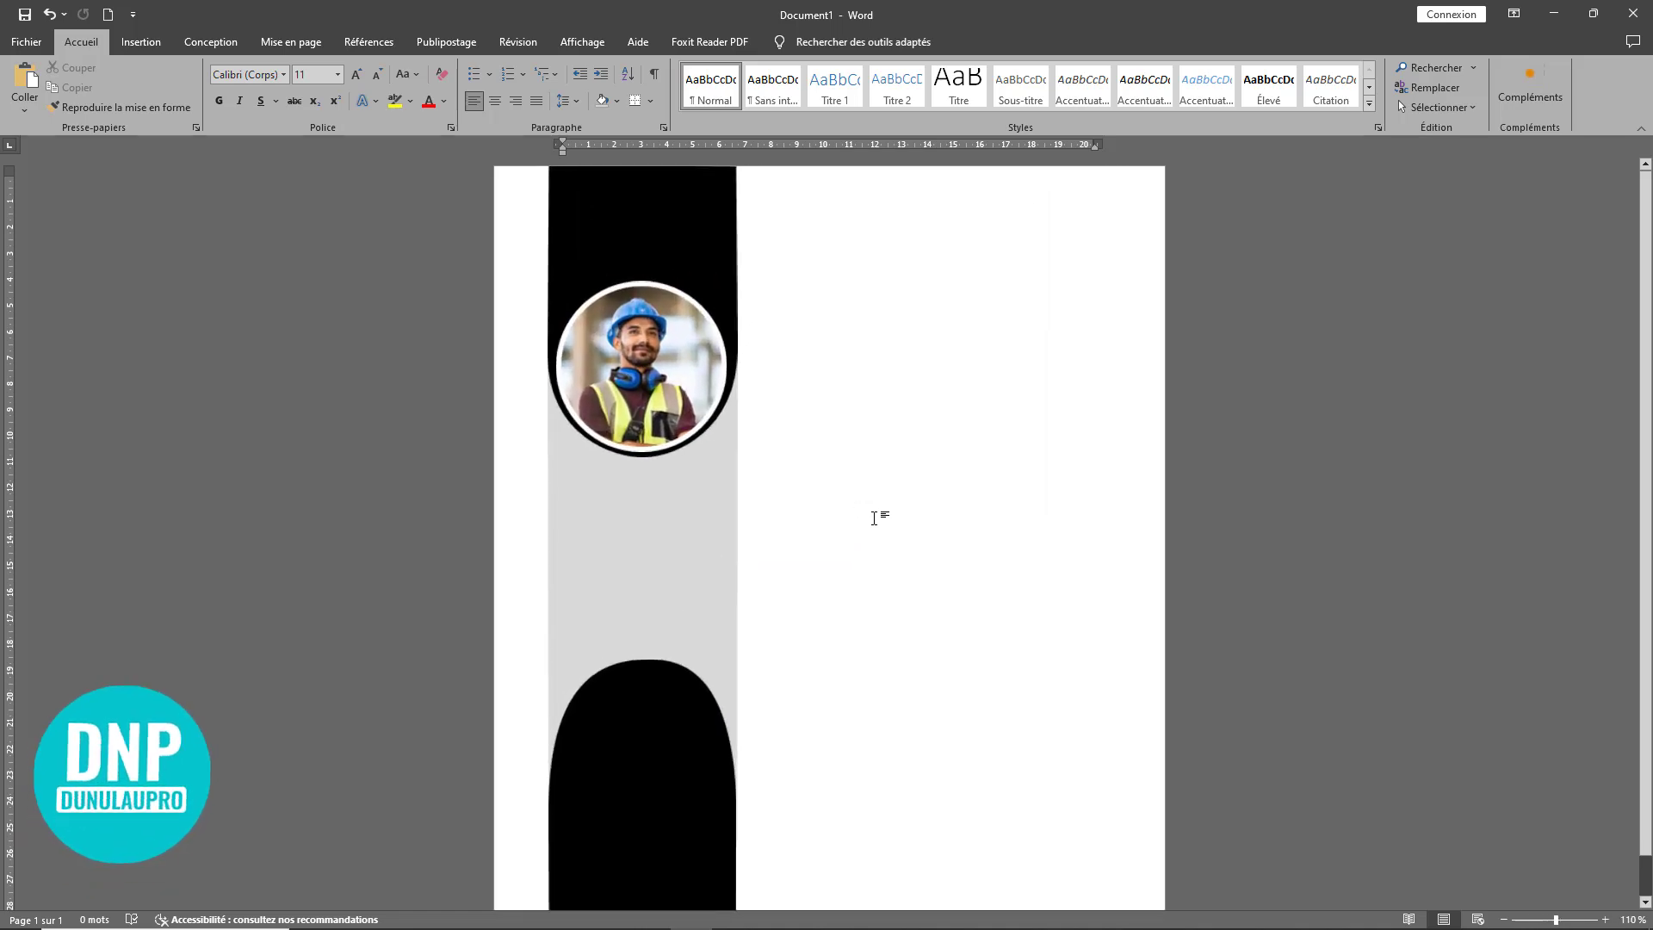
pyautogui.click(701, 540)
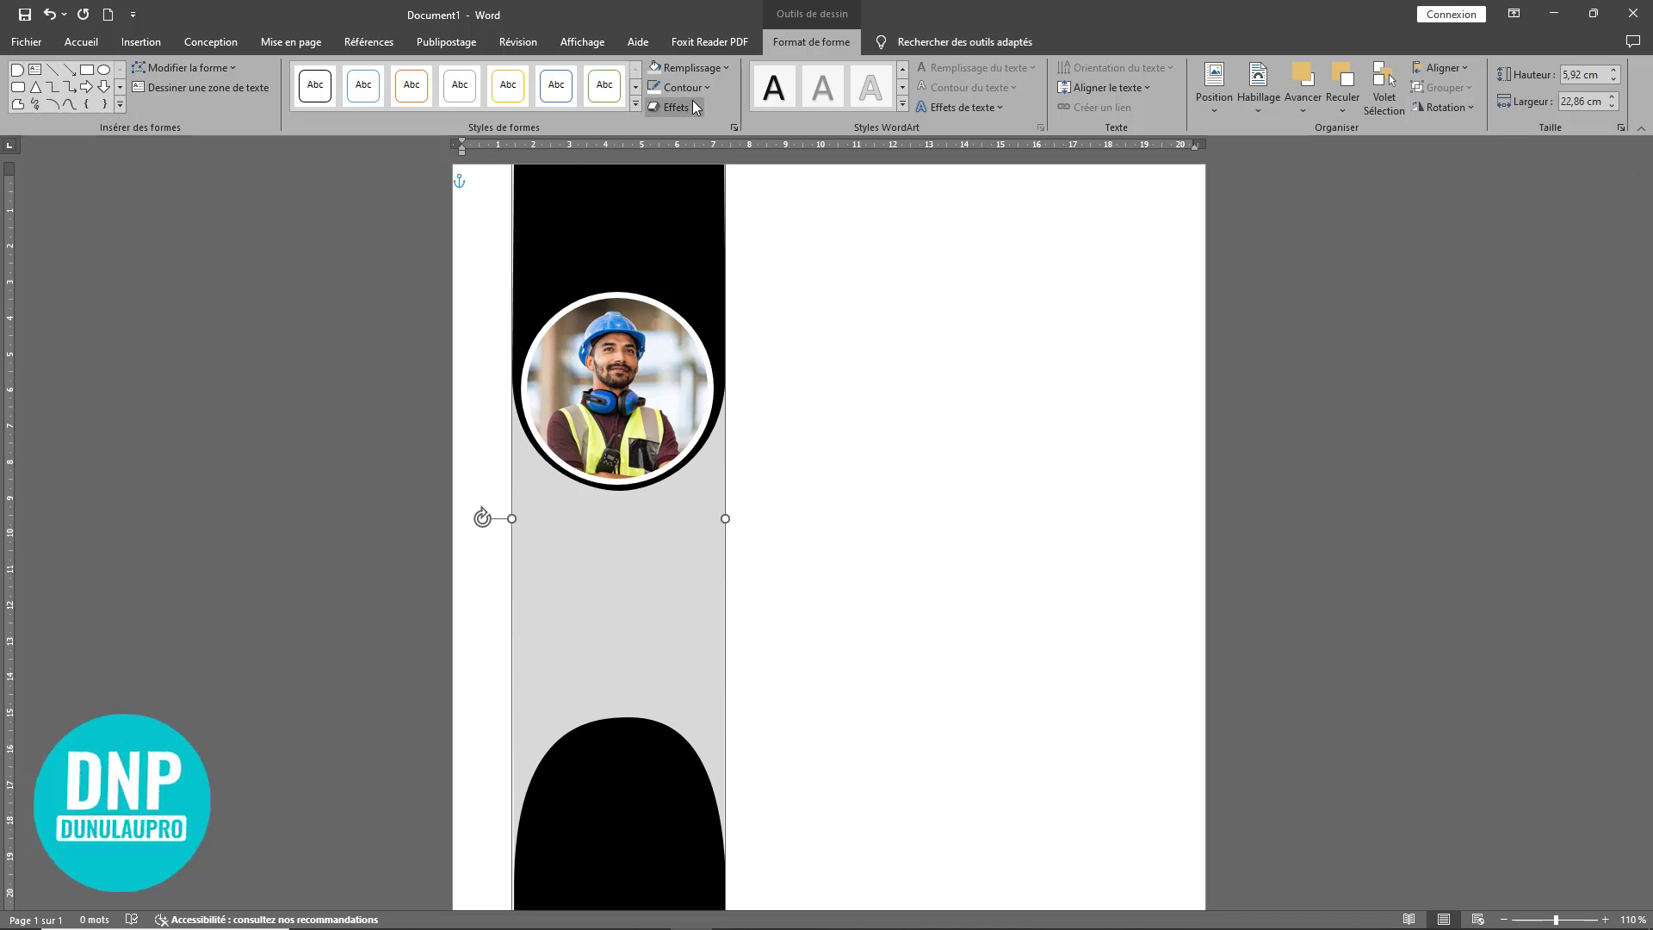
pyautogui.click(691, 69)
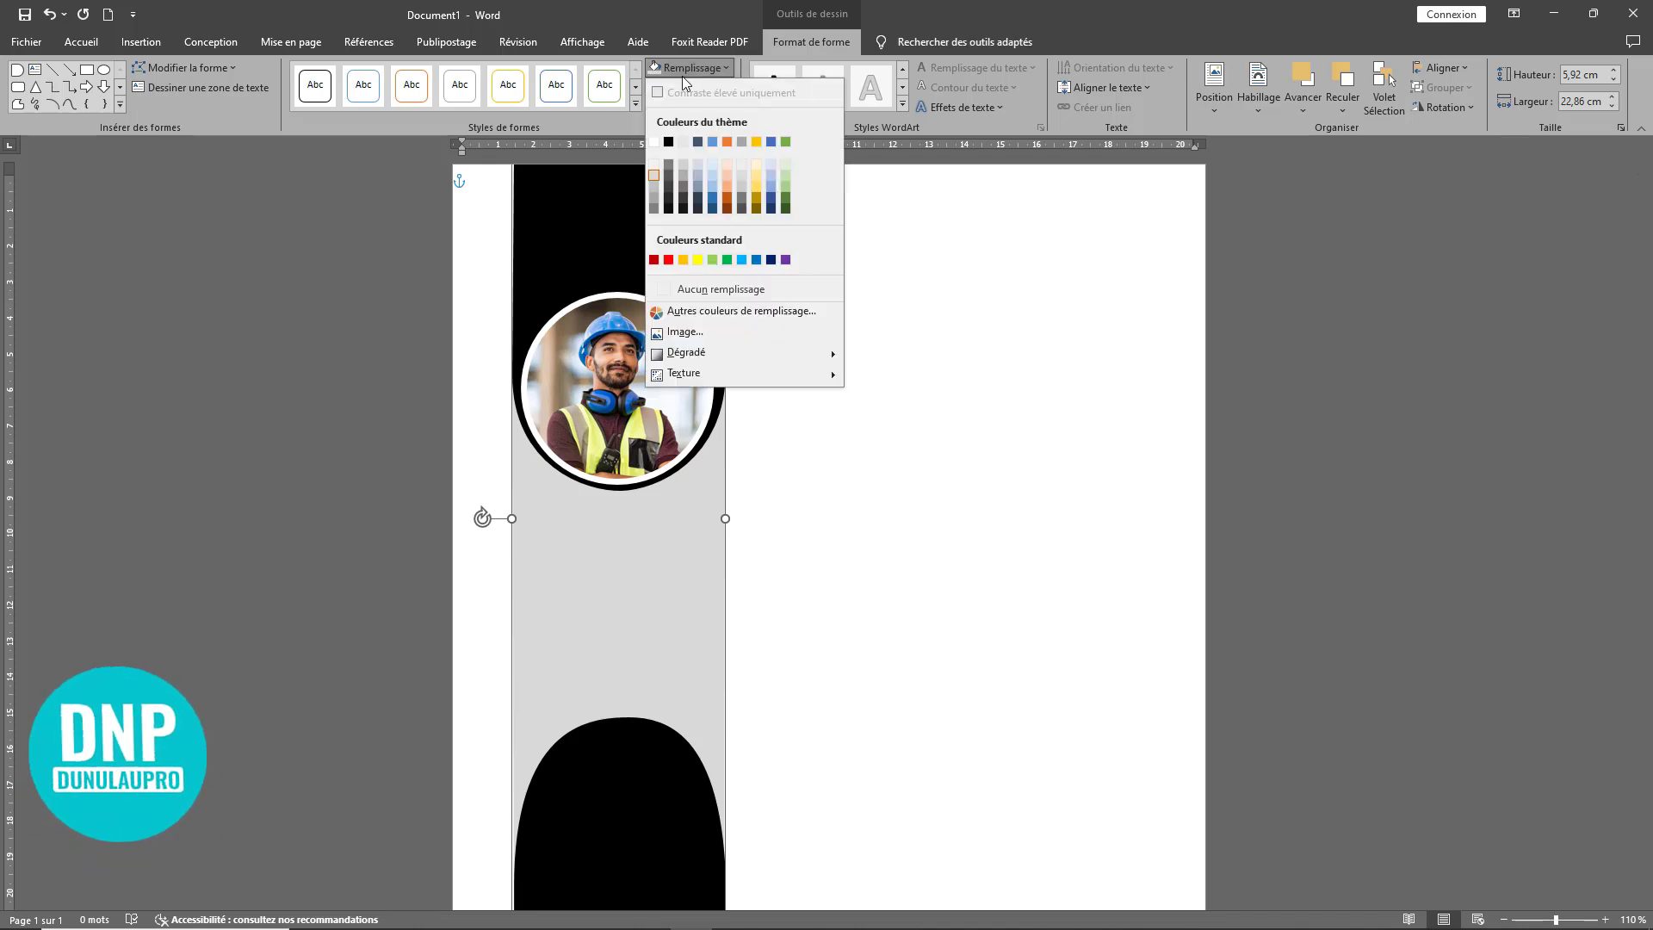
pyautogui.click(654, 167)
pyautogui.click(864, 490)
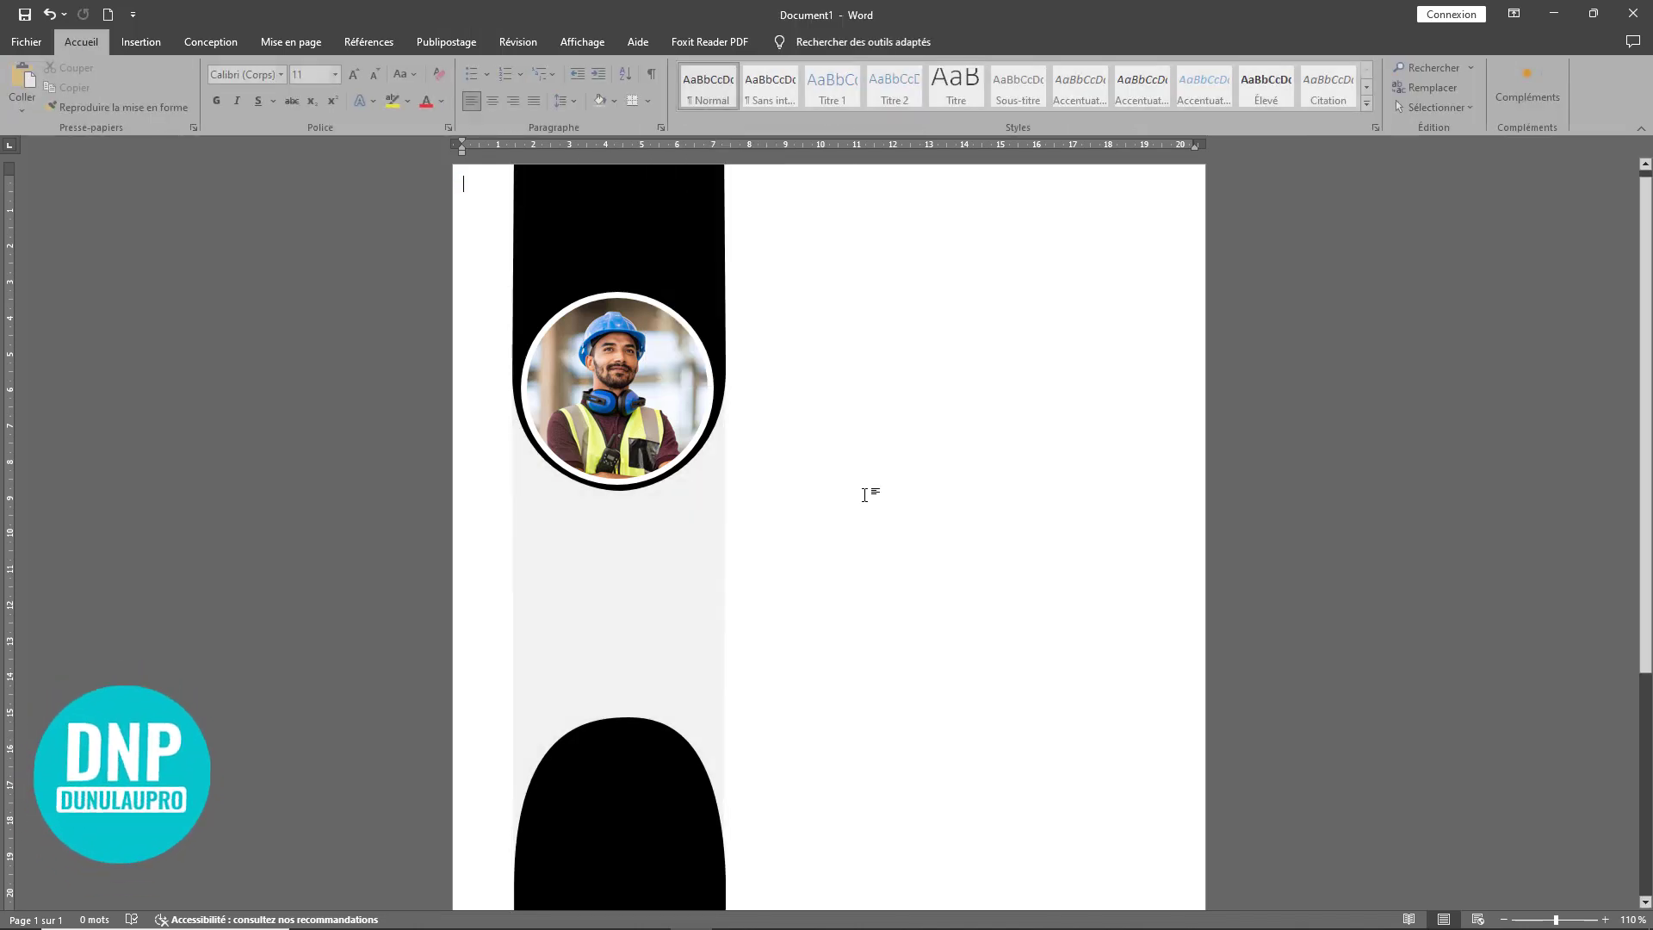
# Step: Draw a text box about 9.31 cm wide and 2.62 cm high on the white area beside the header shape
pyautogui.scroll(-4, 864, 494)
pyautogui.scroll(3, 865, 495)
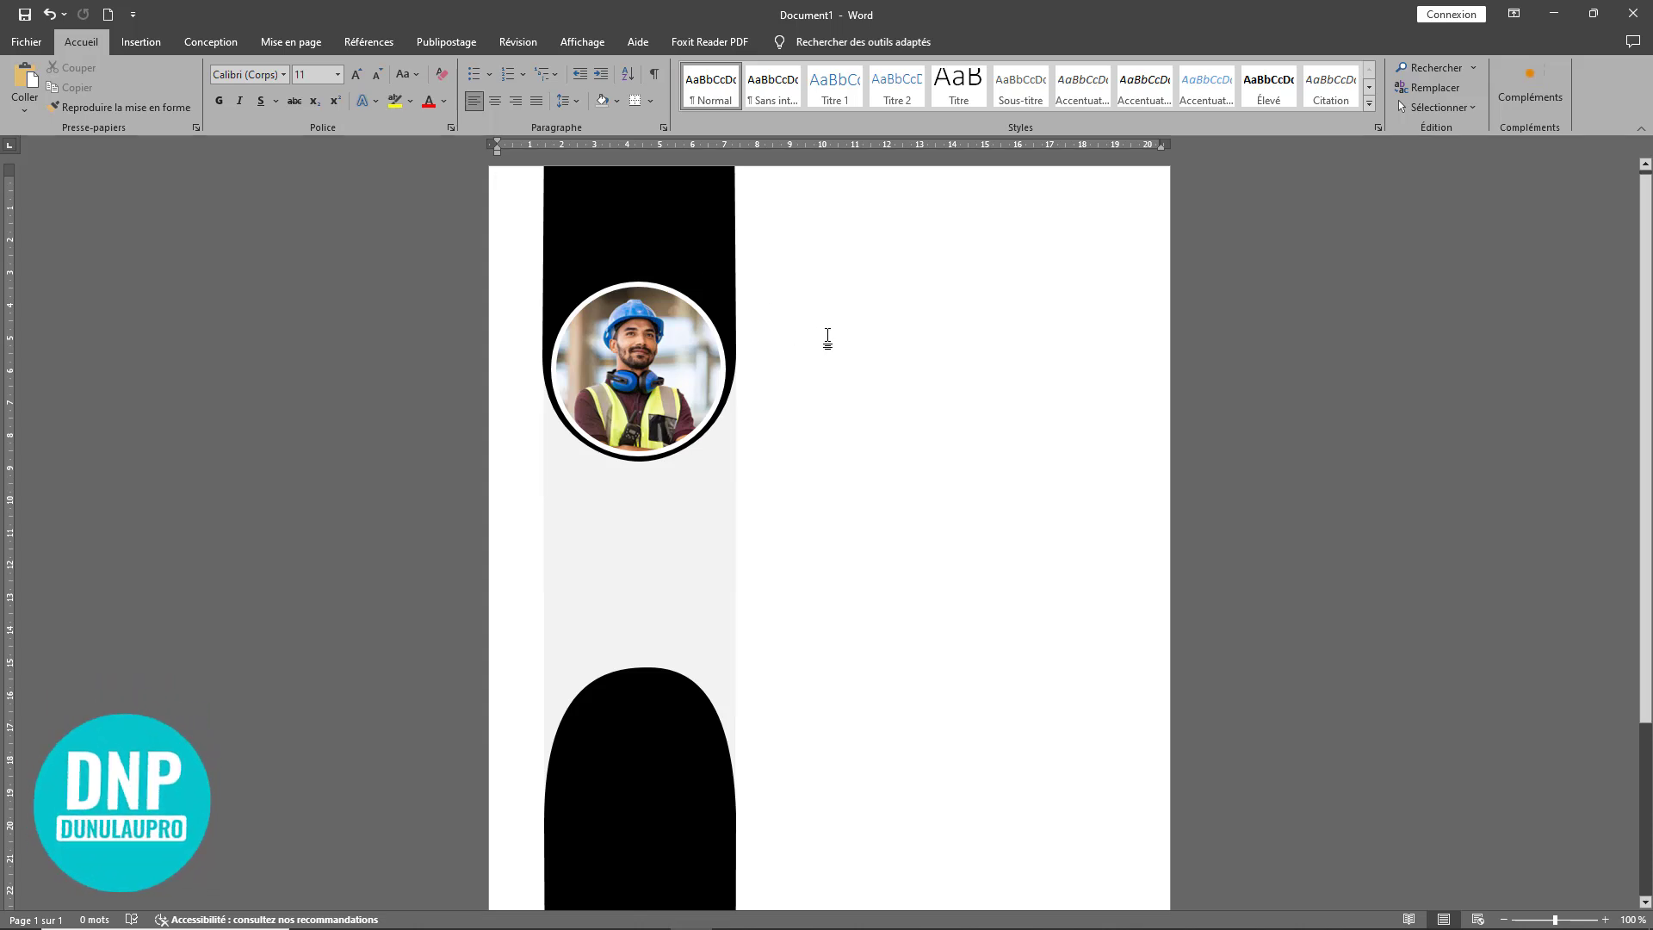
pyautogui.scroll(1, 827, 338)
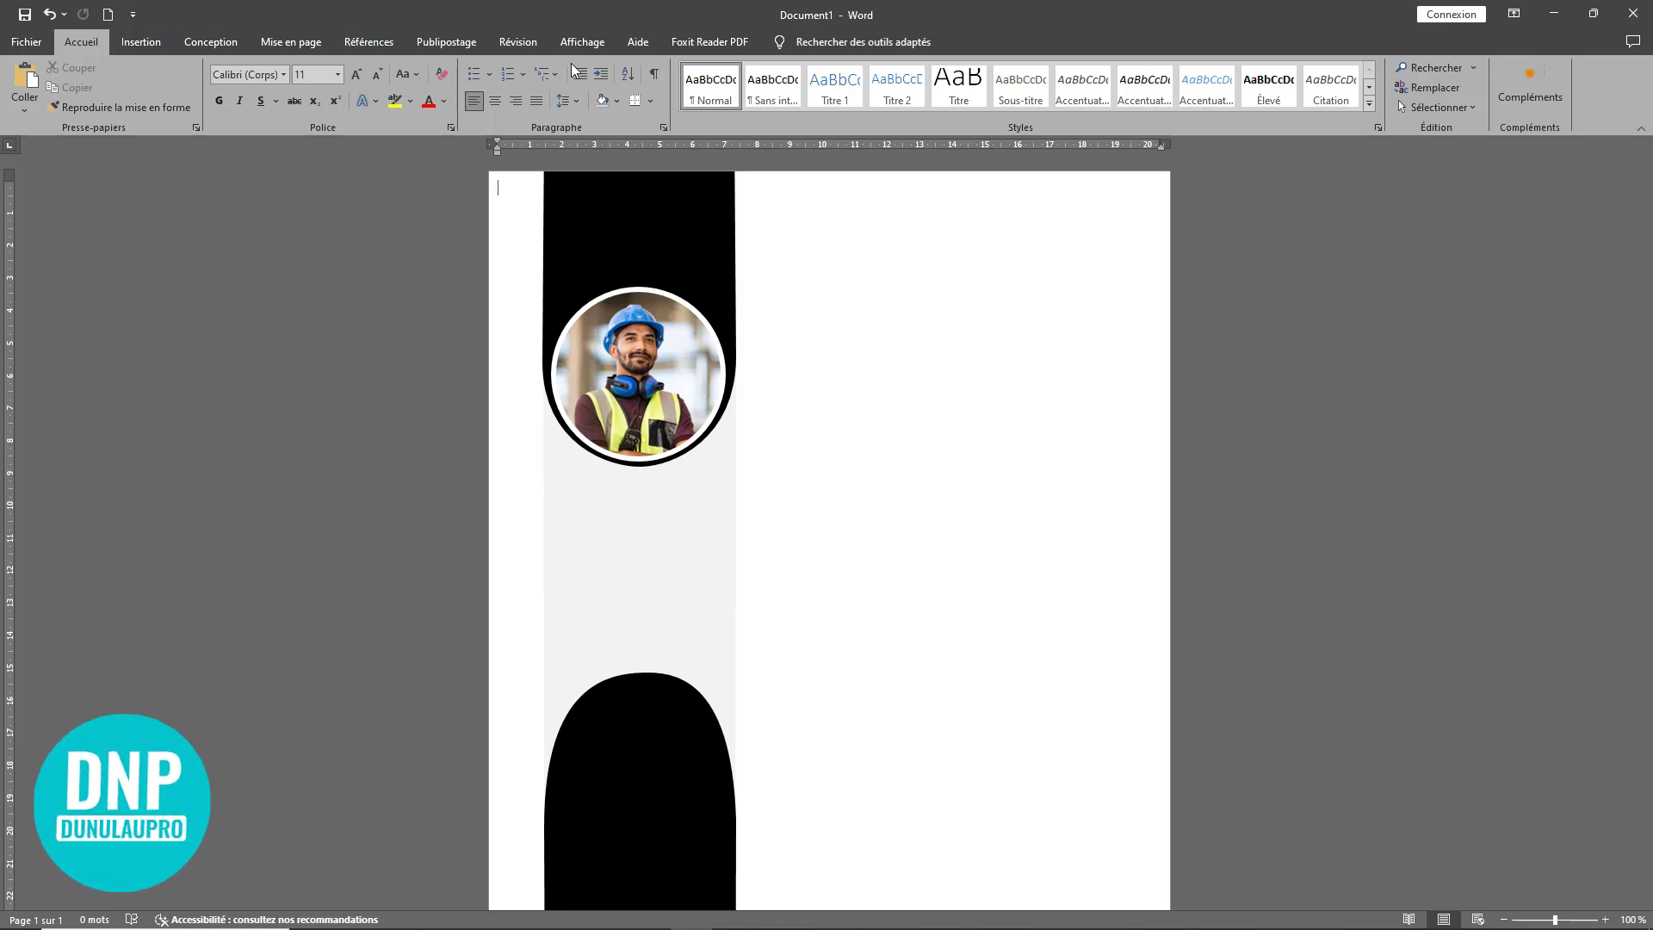
pyautogui.click(117, 43)
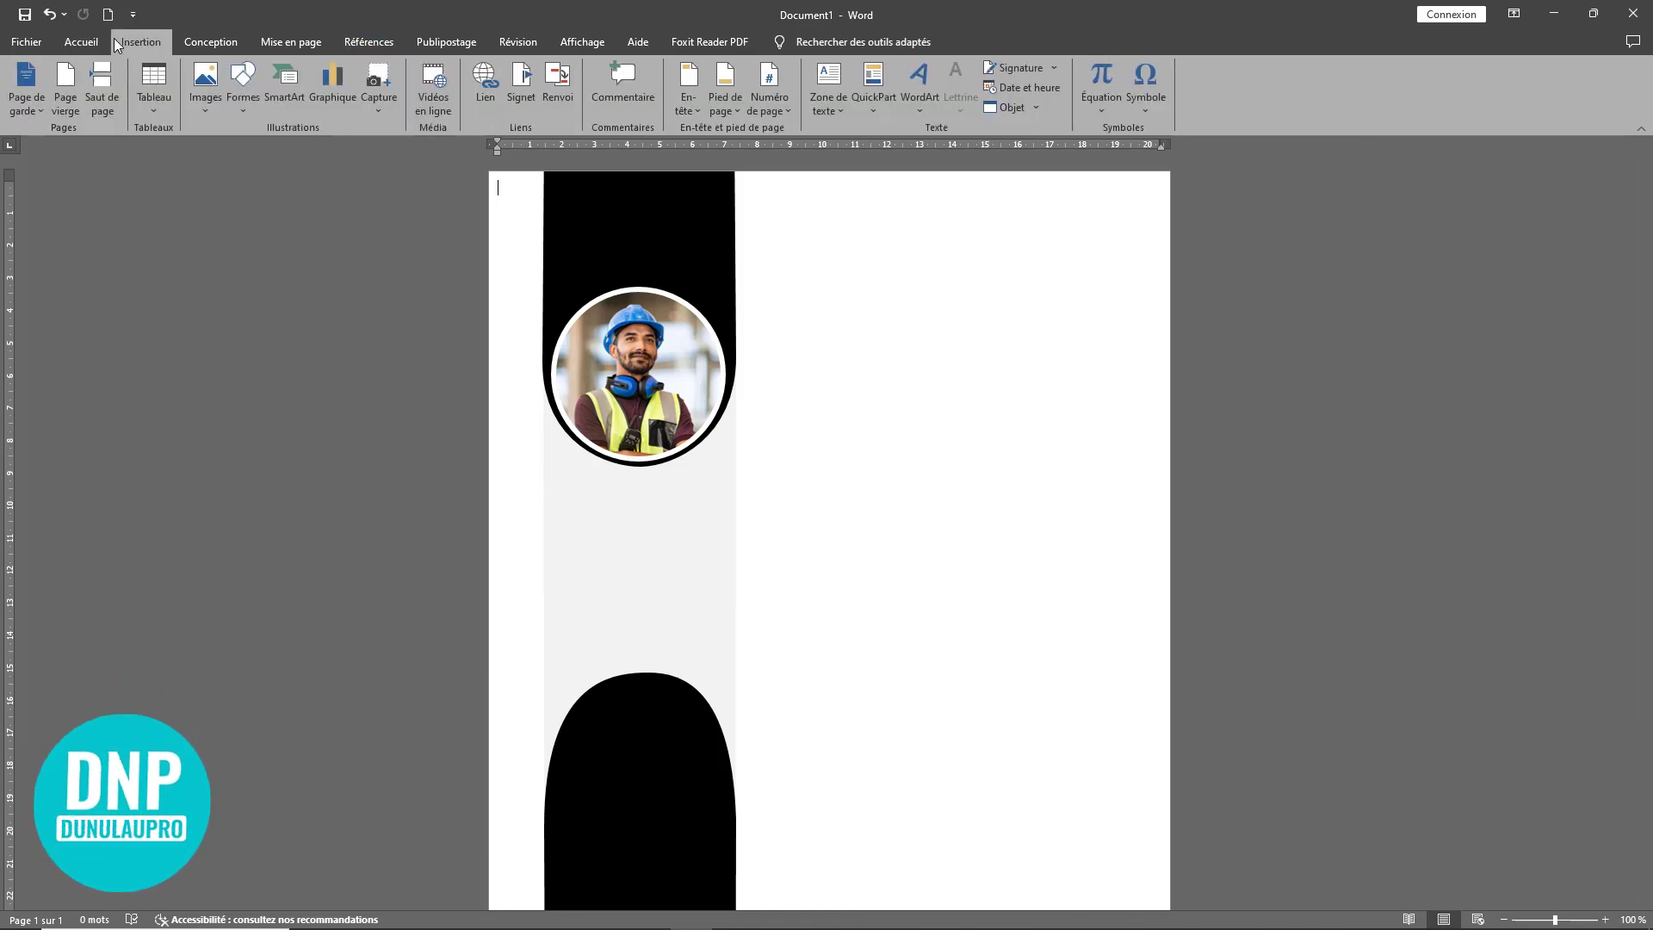
pyautogui.click(835, 113)
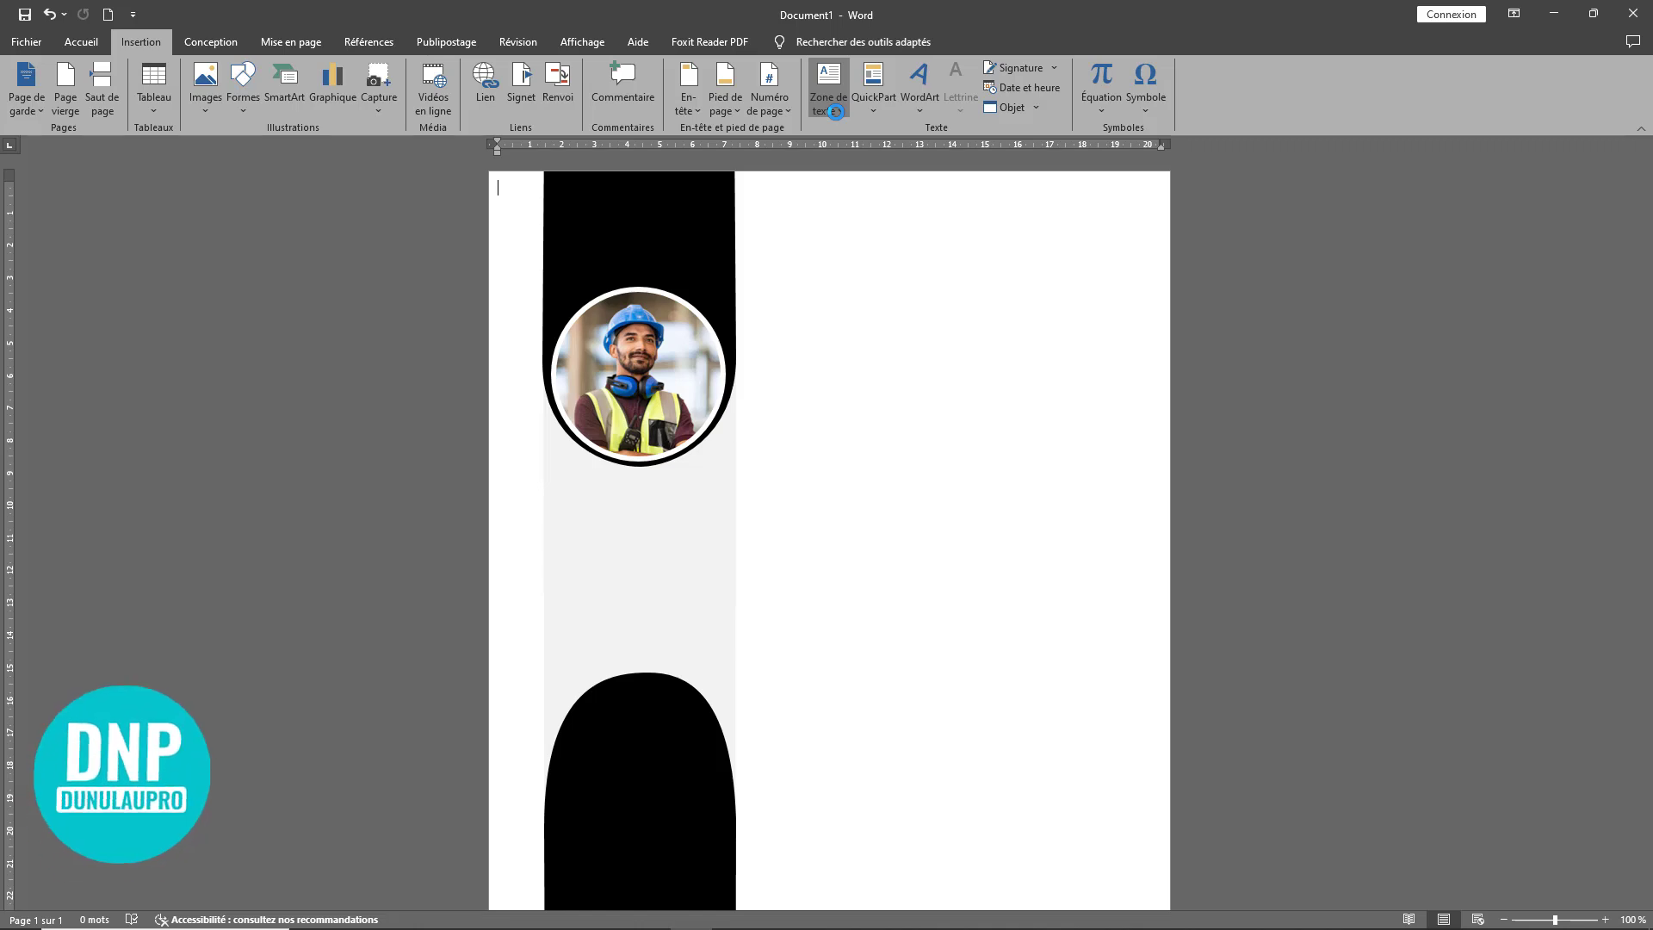
pyautogui.click(904, 631)
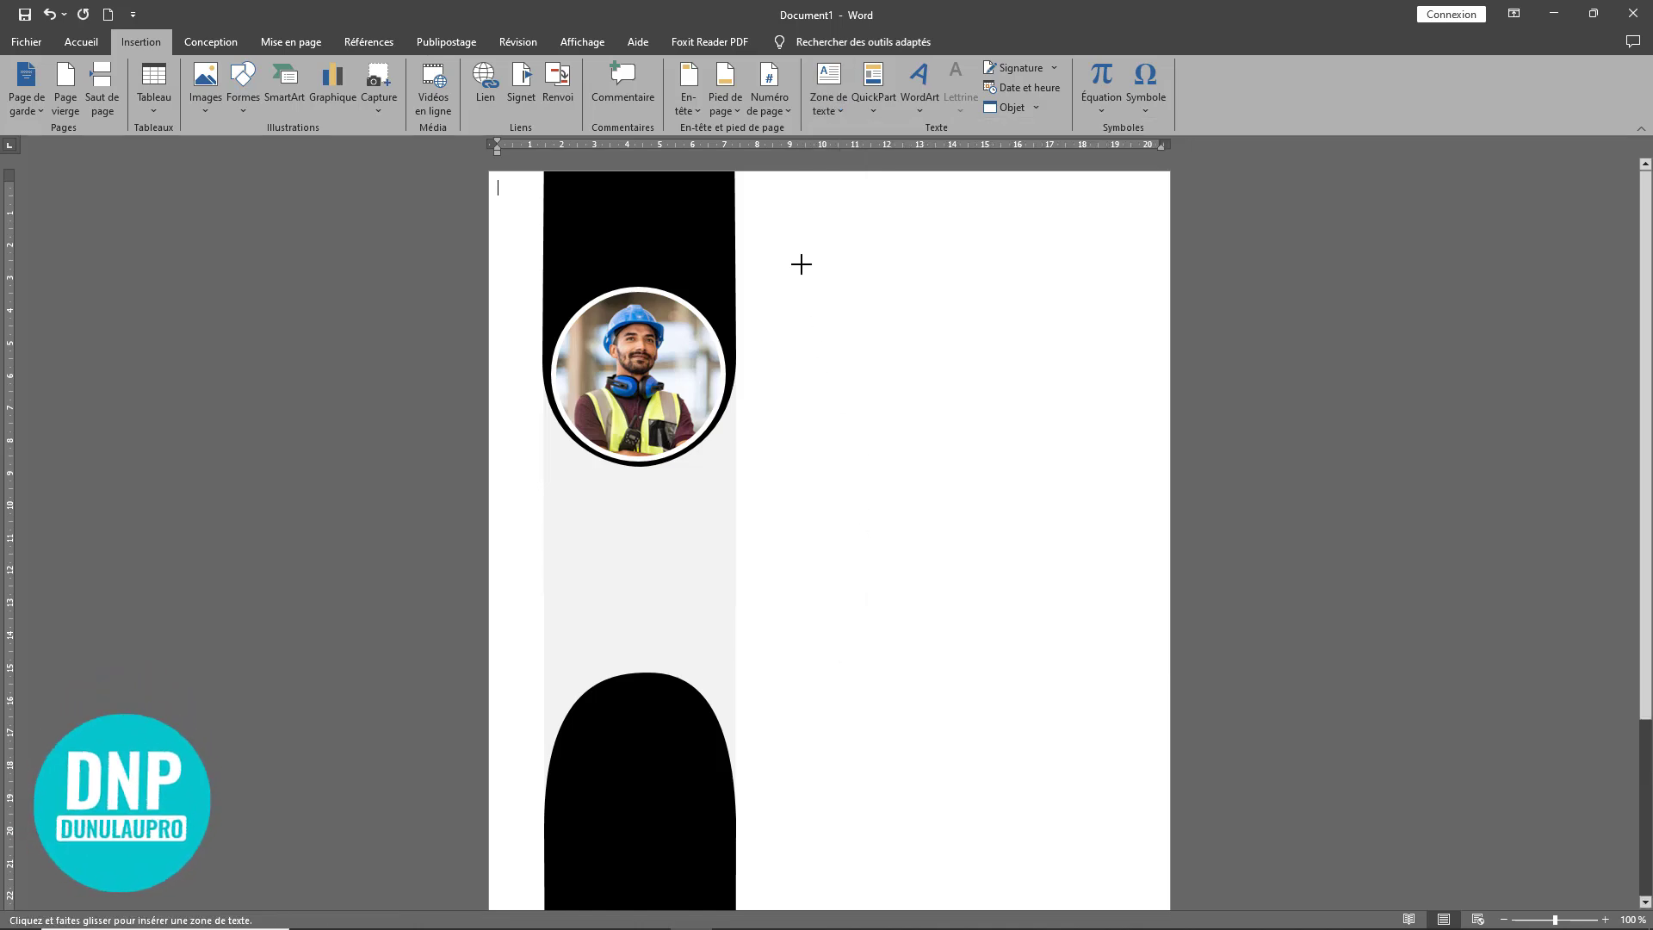
pyautogui.moveTo(800, 264); pyautogui.dragTo(1103, 343)
pyautogui.scroll(8, 921, 433)
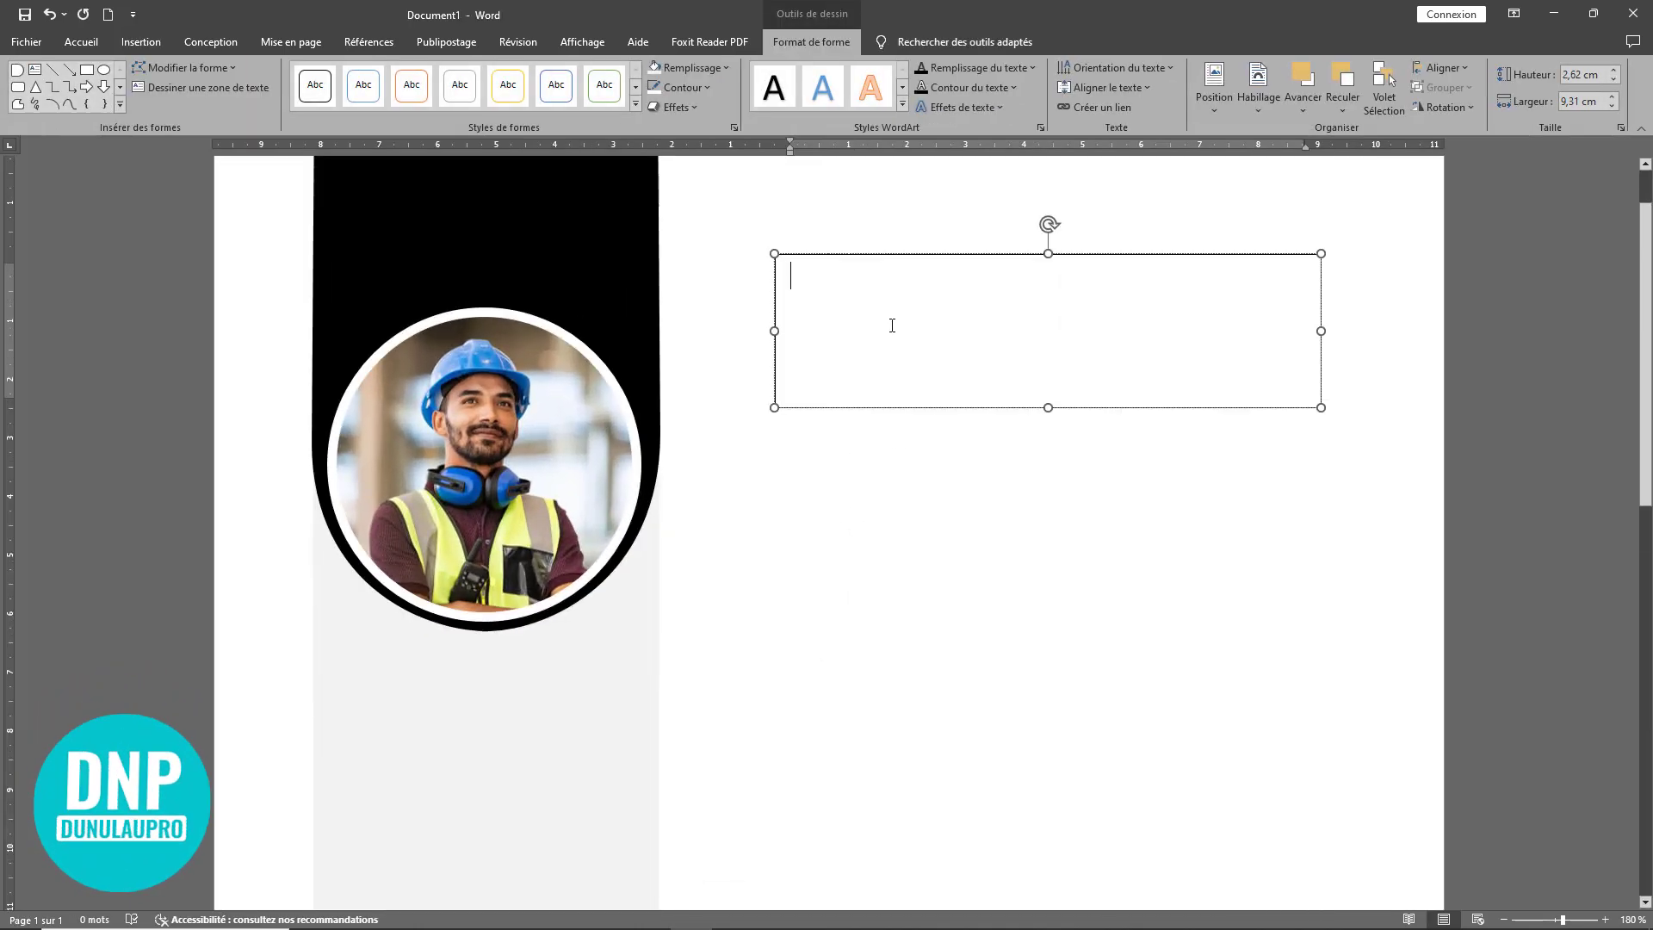
# Step: Enter the candidate's full name in the text box and format it in all capitals
pyautogui.write('Noel Jones')
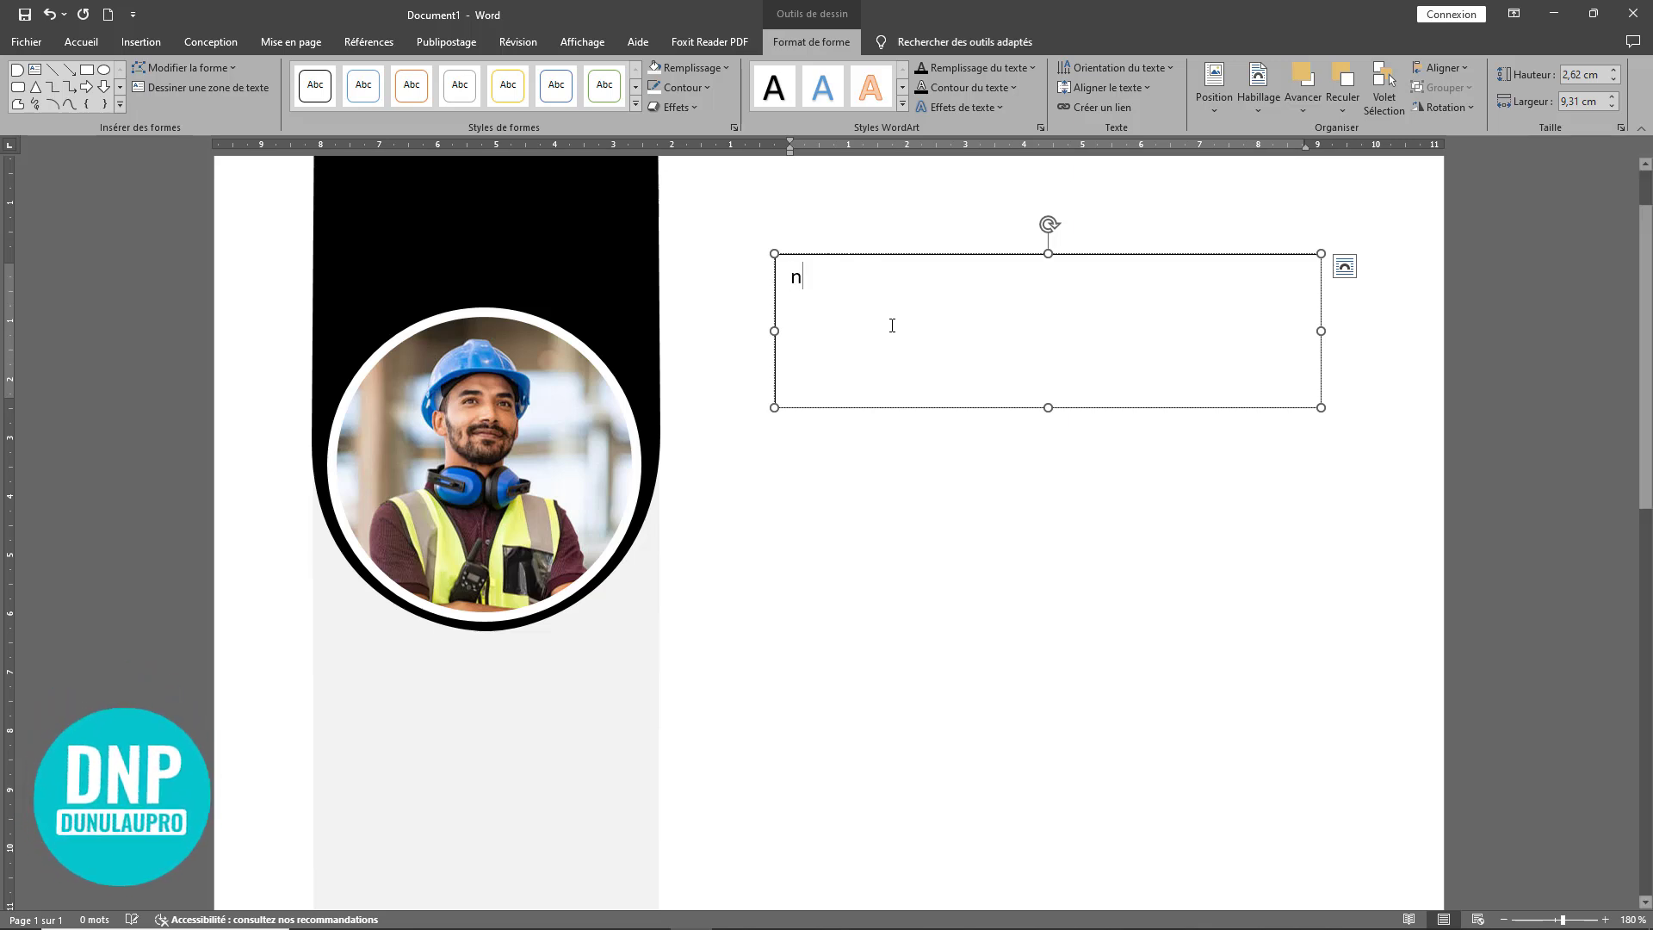
pyautogui.moveTo(885, 325); pyautogui.dragTo(681, 276)
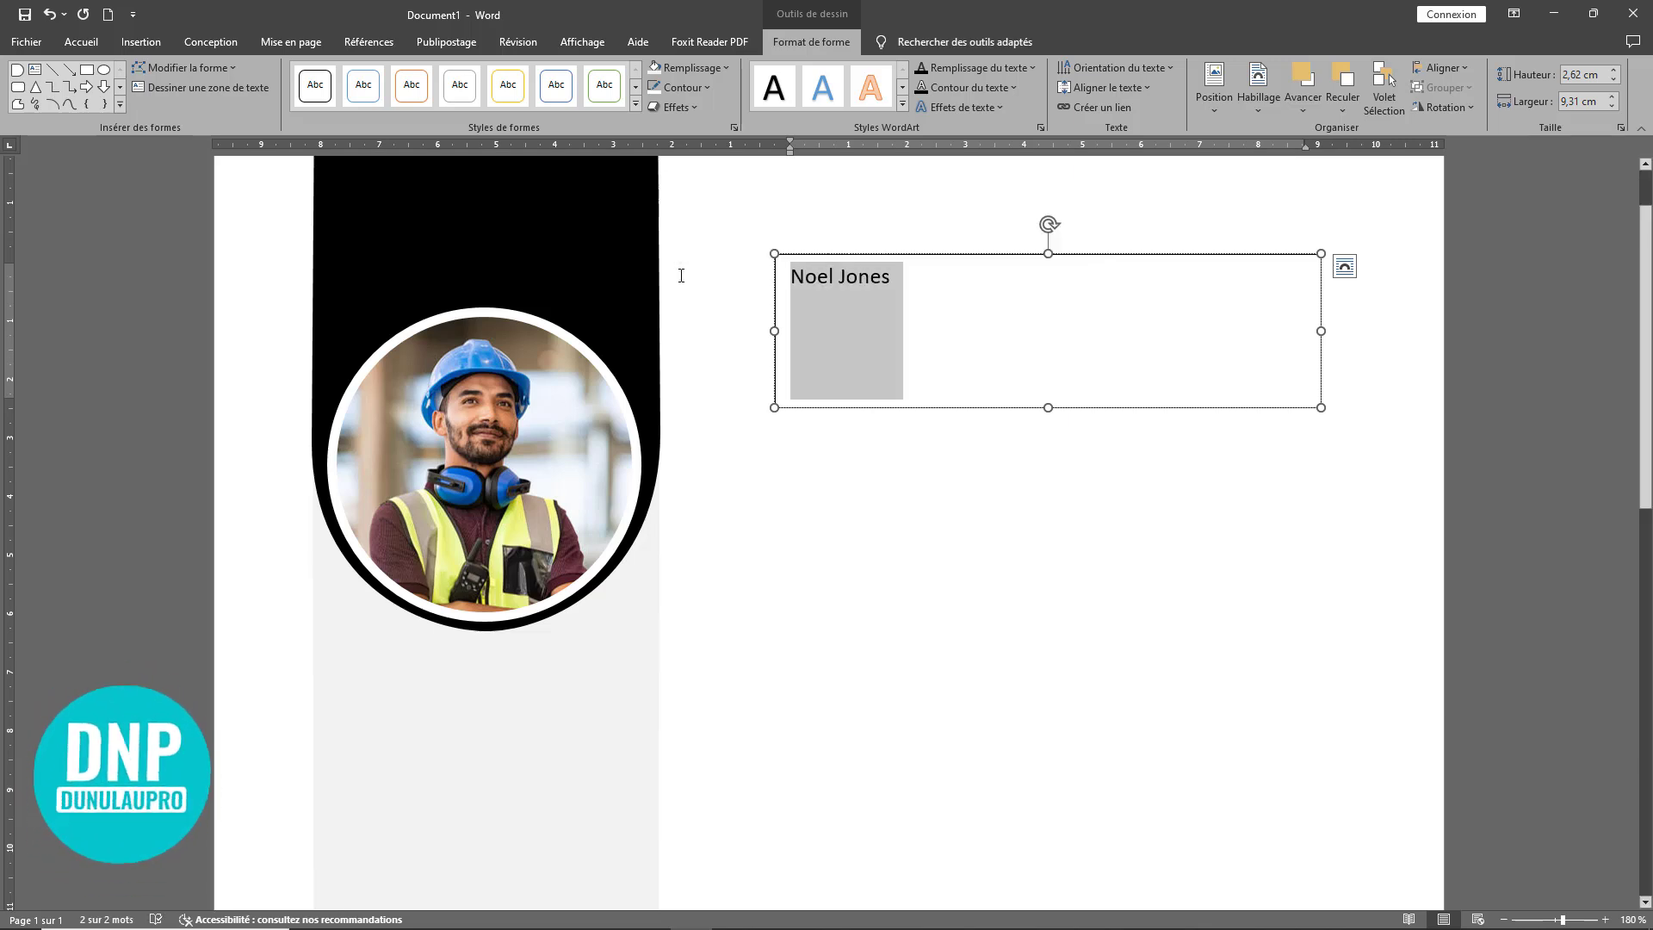
pyautogui.hotkey('ctrl', 'shift', 'a')
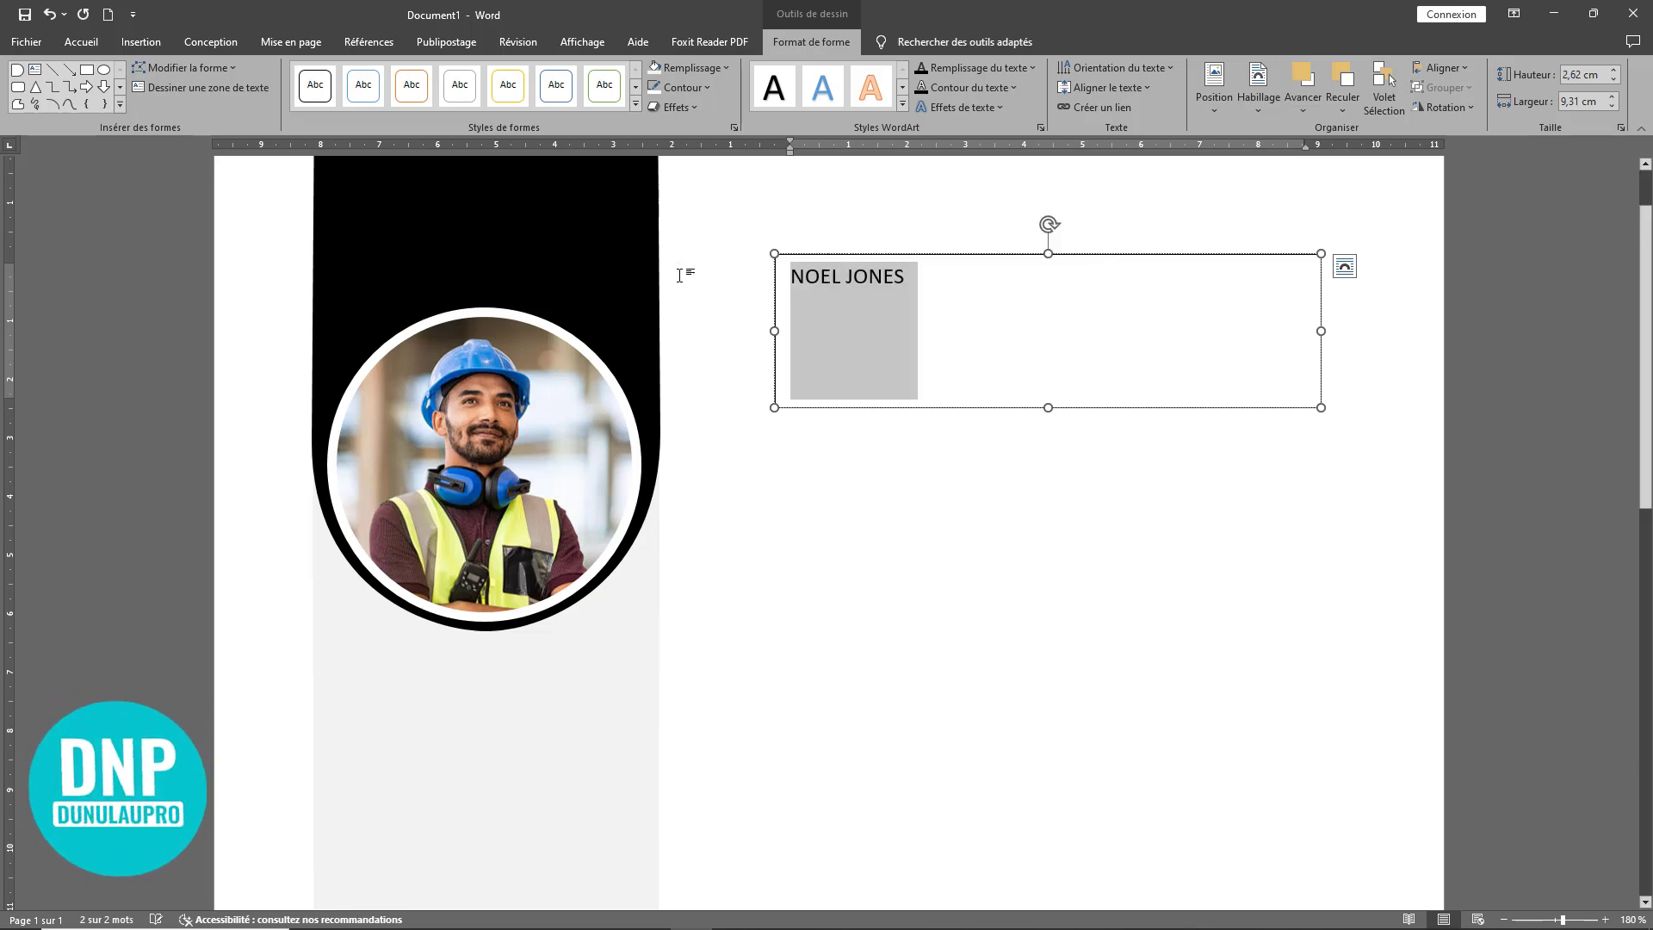
# Step: Increase the font size of the candidate's name in the text box to 26 pt
pyautogui.click(140, 43)
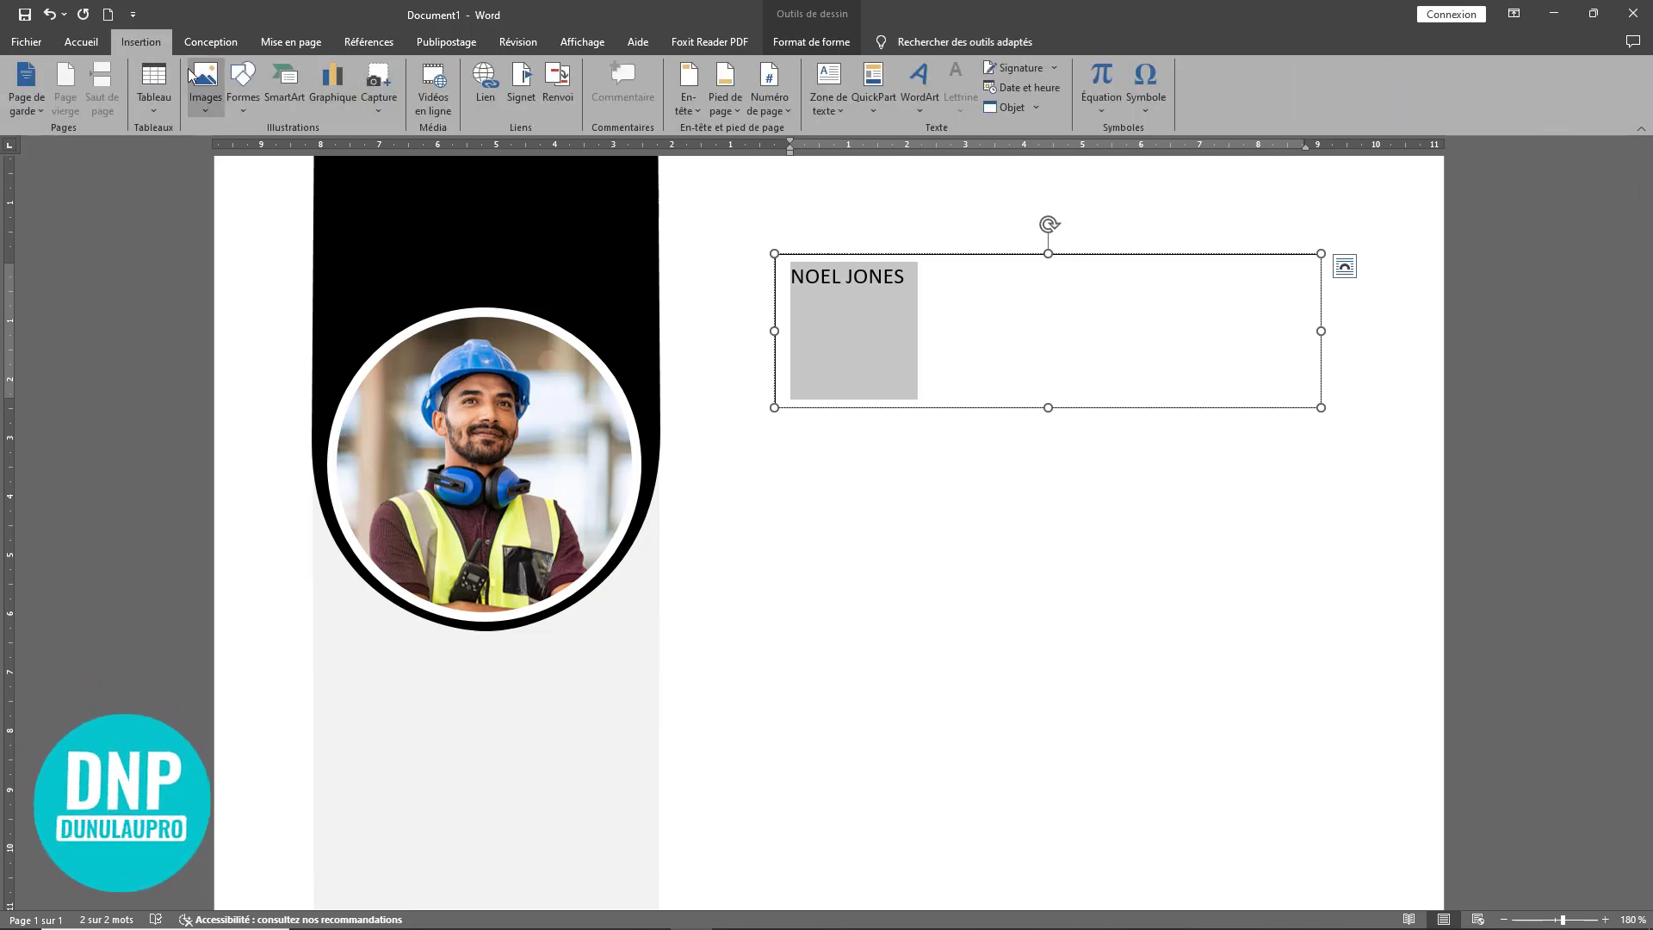
pyautogui.click(105, 45)
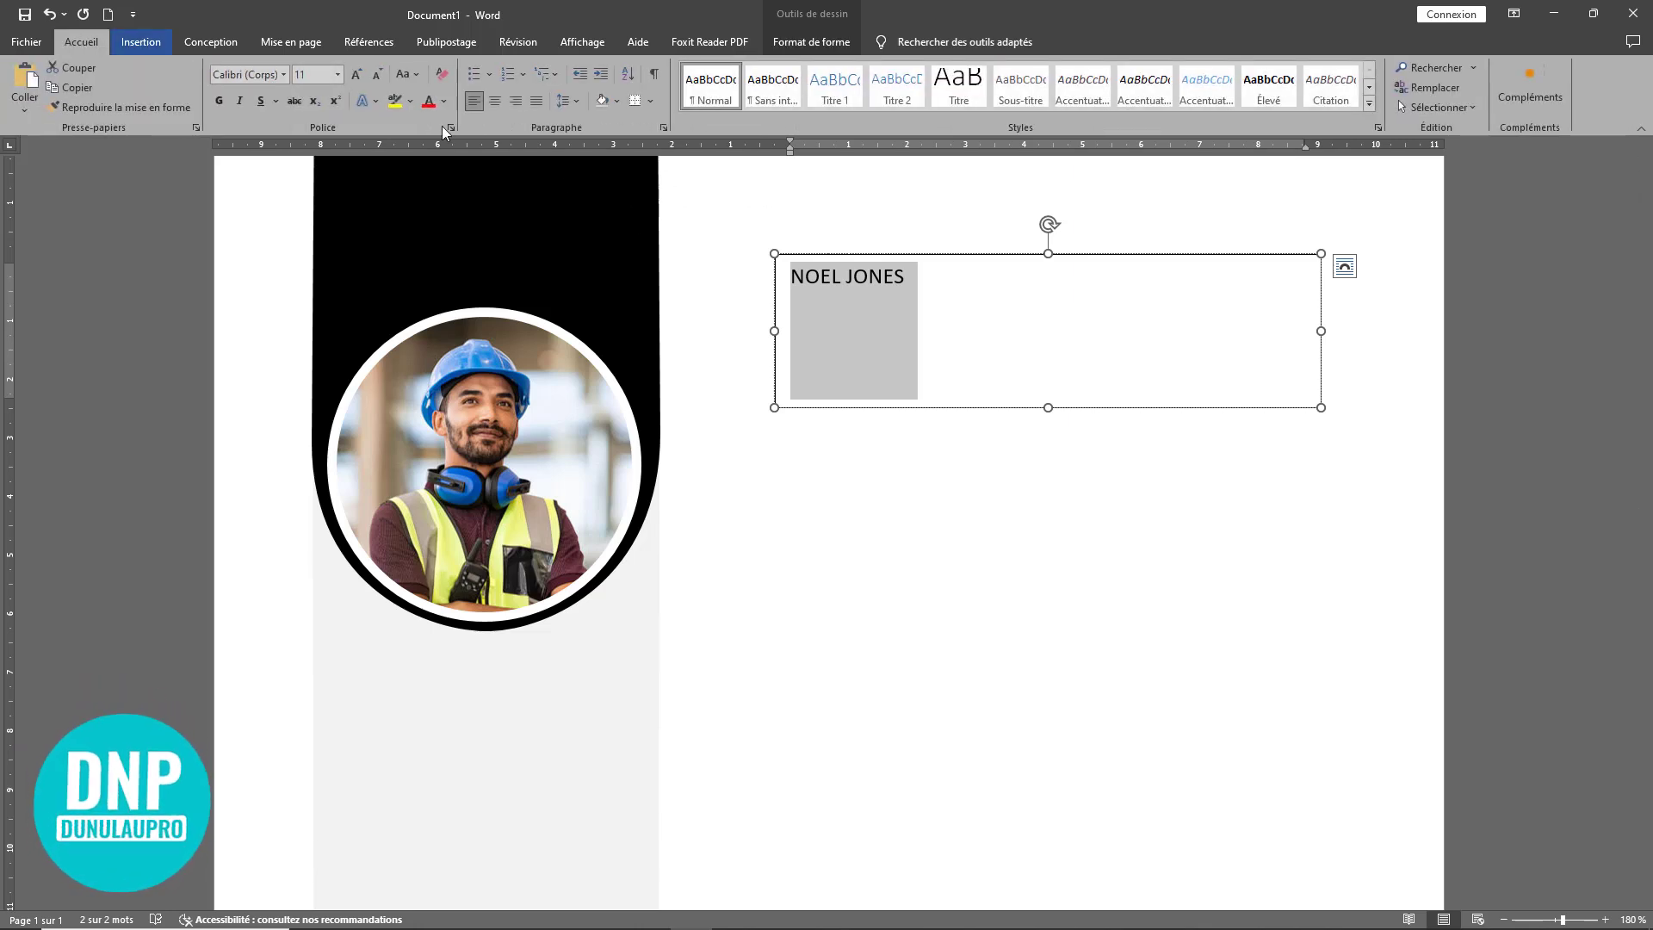
pyautogui.click(357, 75)
pyautogui.click(356, 75)
pyautogui.click(356, 75)
pyautogui.click(356, 75)
pyautogui.click(356, 75)
pyautogui.click(356, 75)
pyautogui.click(356, 74)
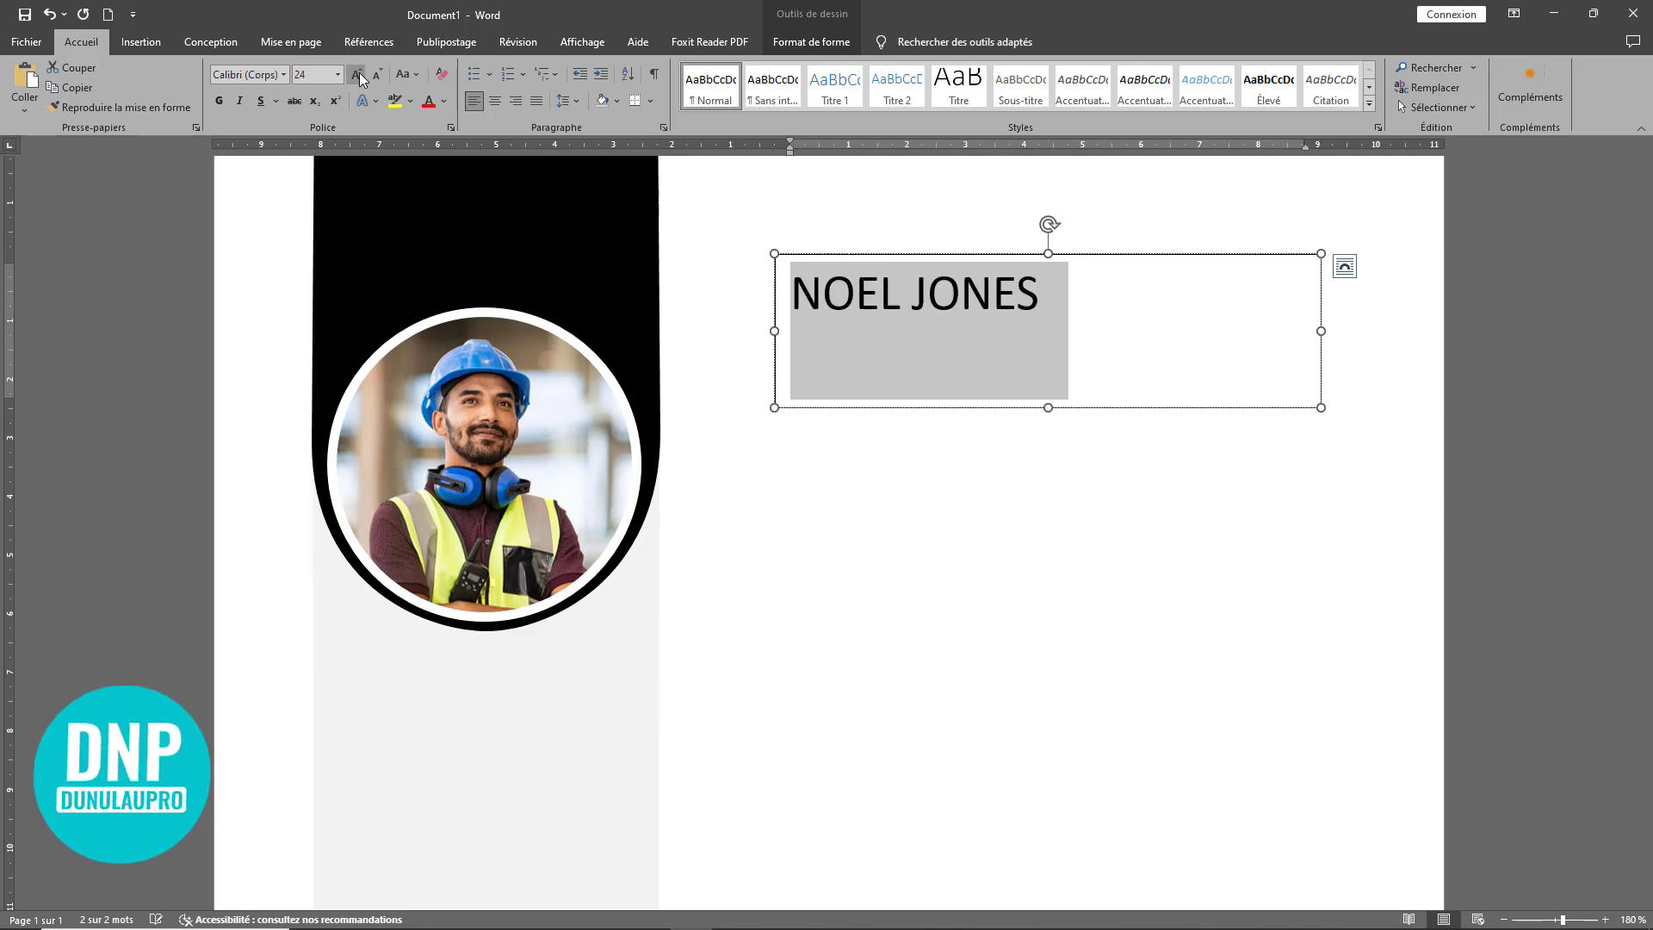
pyautogui.click(356, 75)
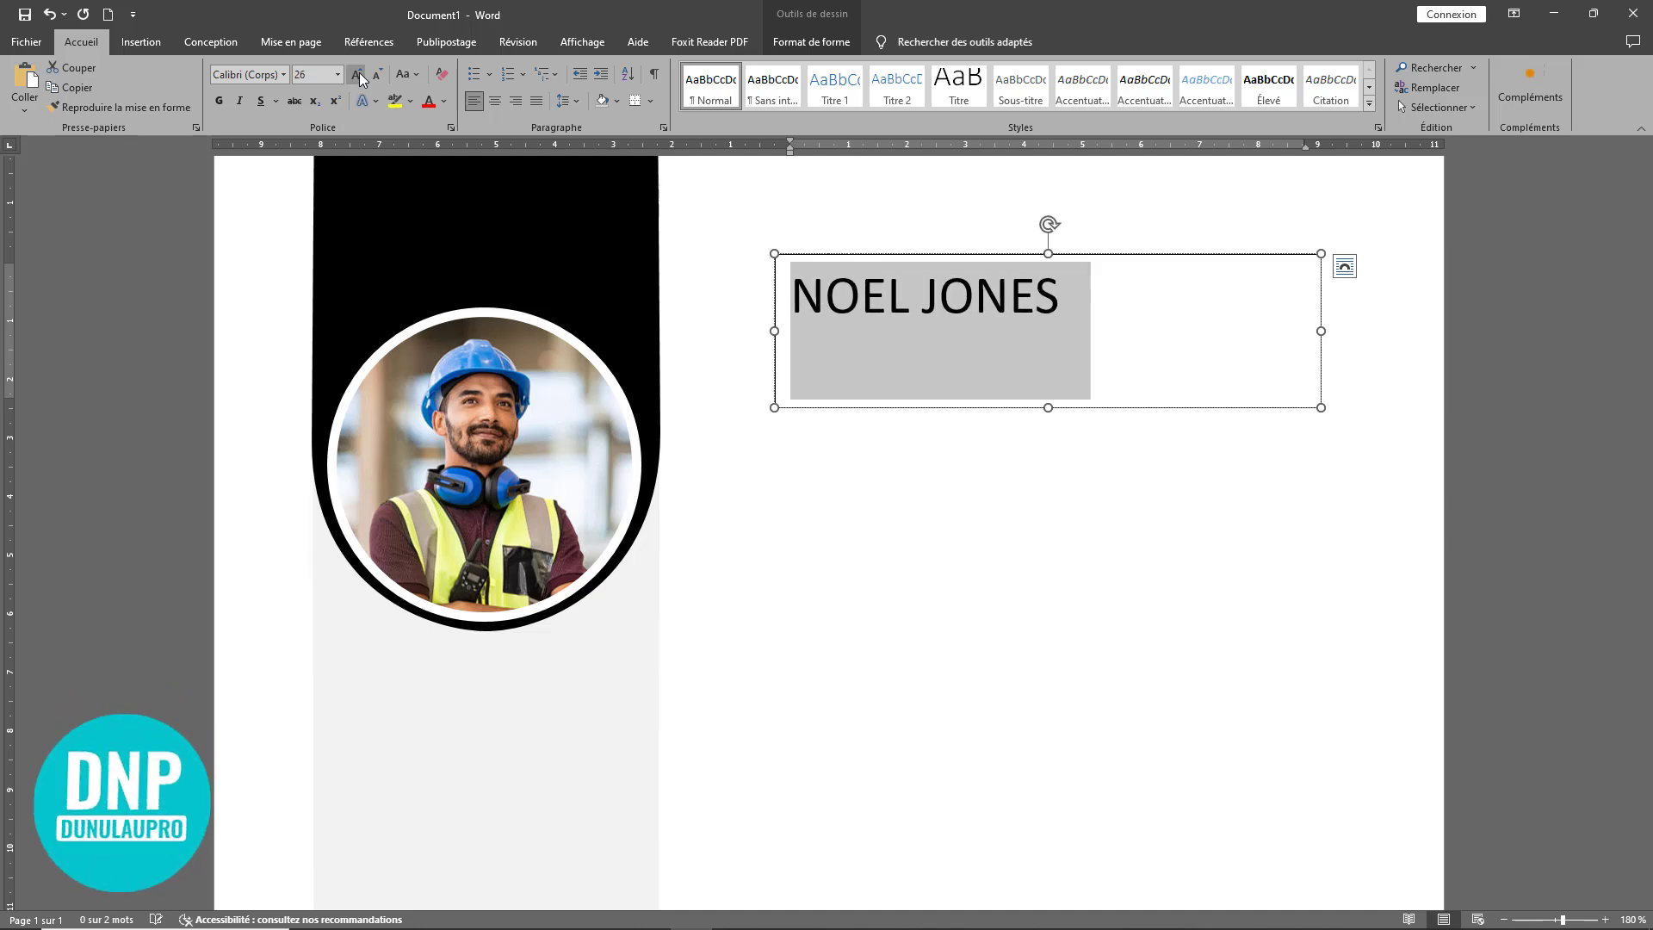
# Step: Change the name's font to Montserrat and make it bold
pyautogui.click(282, 76)
pyautogui.click(291, 179)
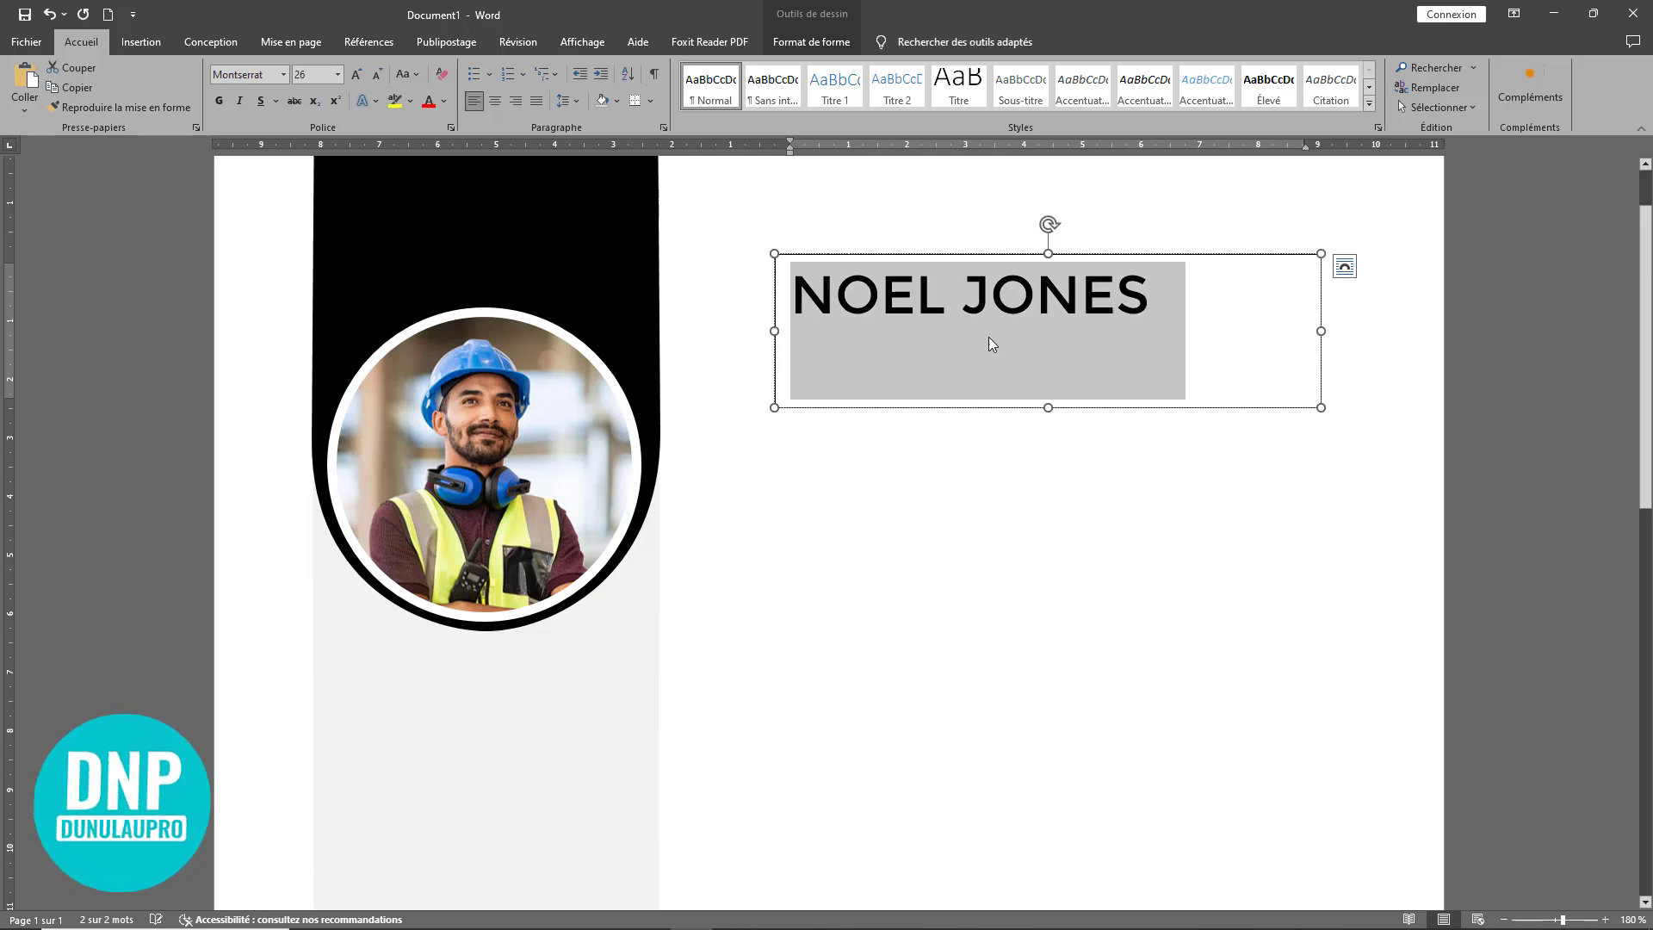
pyautogui.click(220, 100)
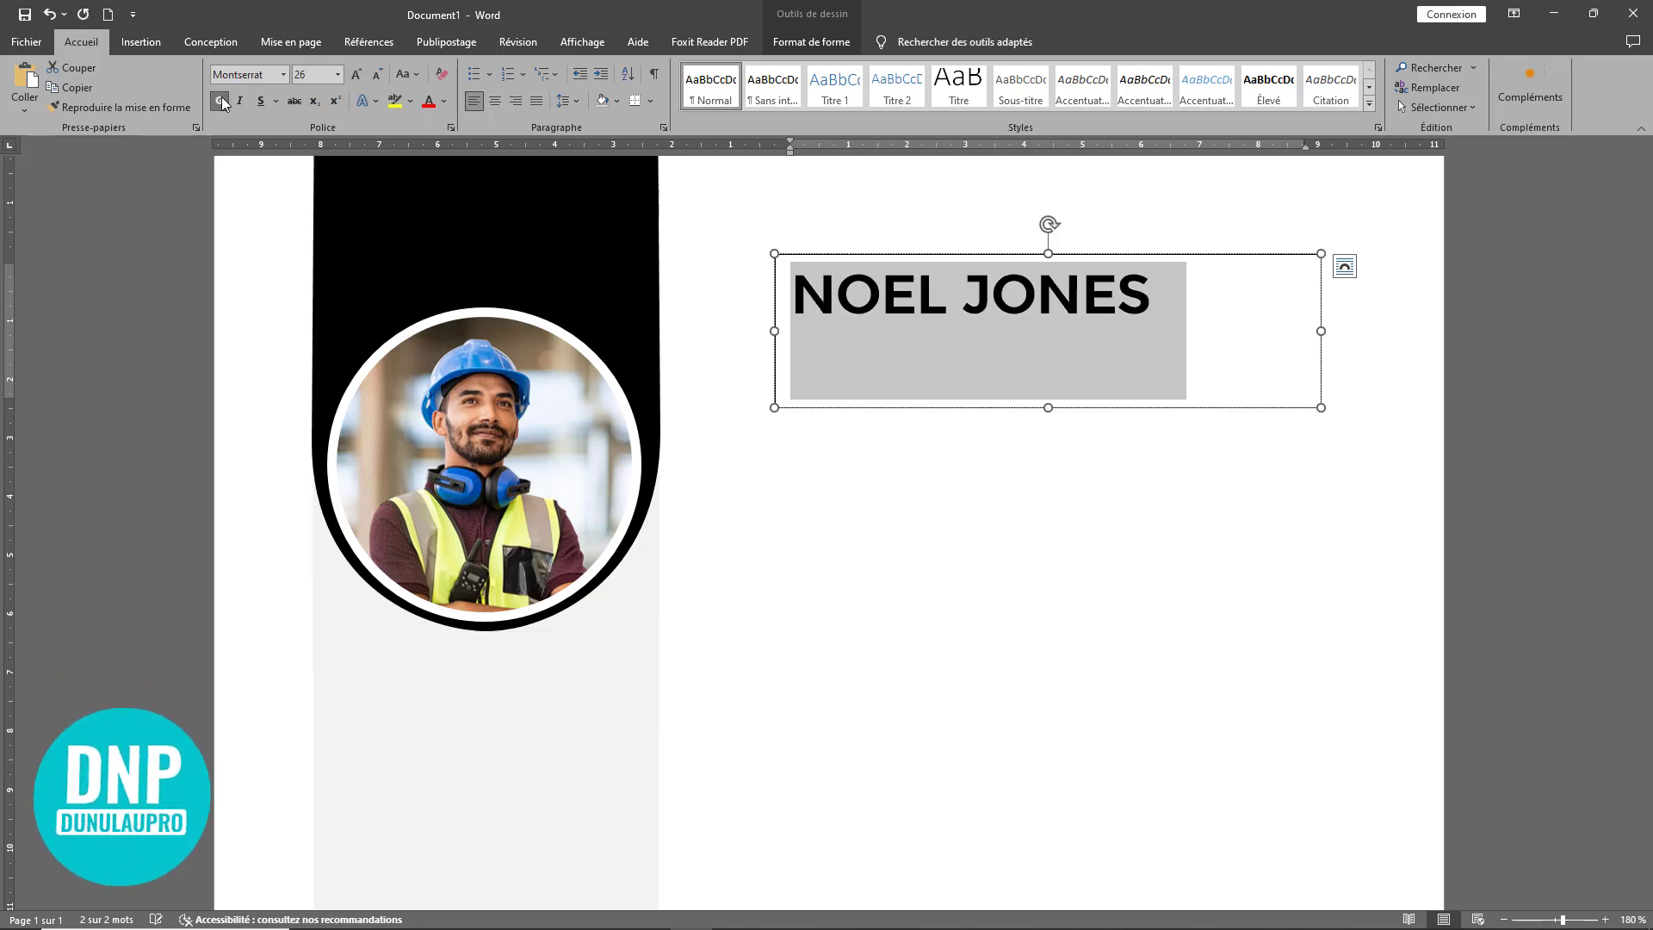
# Step: Shrink the name text box around its text to about 6.88 cm wide and 1.38 cm high
pyautogui.moveTo(1047, 407); pyautogui.dragTo(1138, 334)
pyautogui.moveTo(1322, 293); pyautogui.dragTo(1179, 294)
pyautogui.doubleClick(1099, 259)
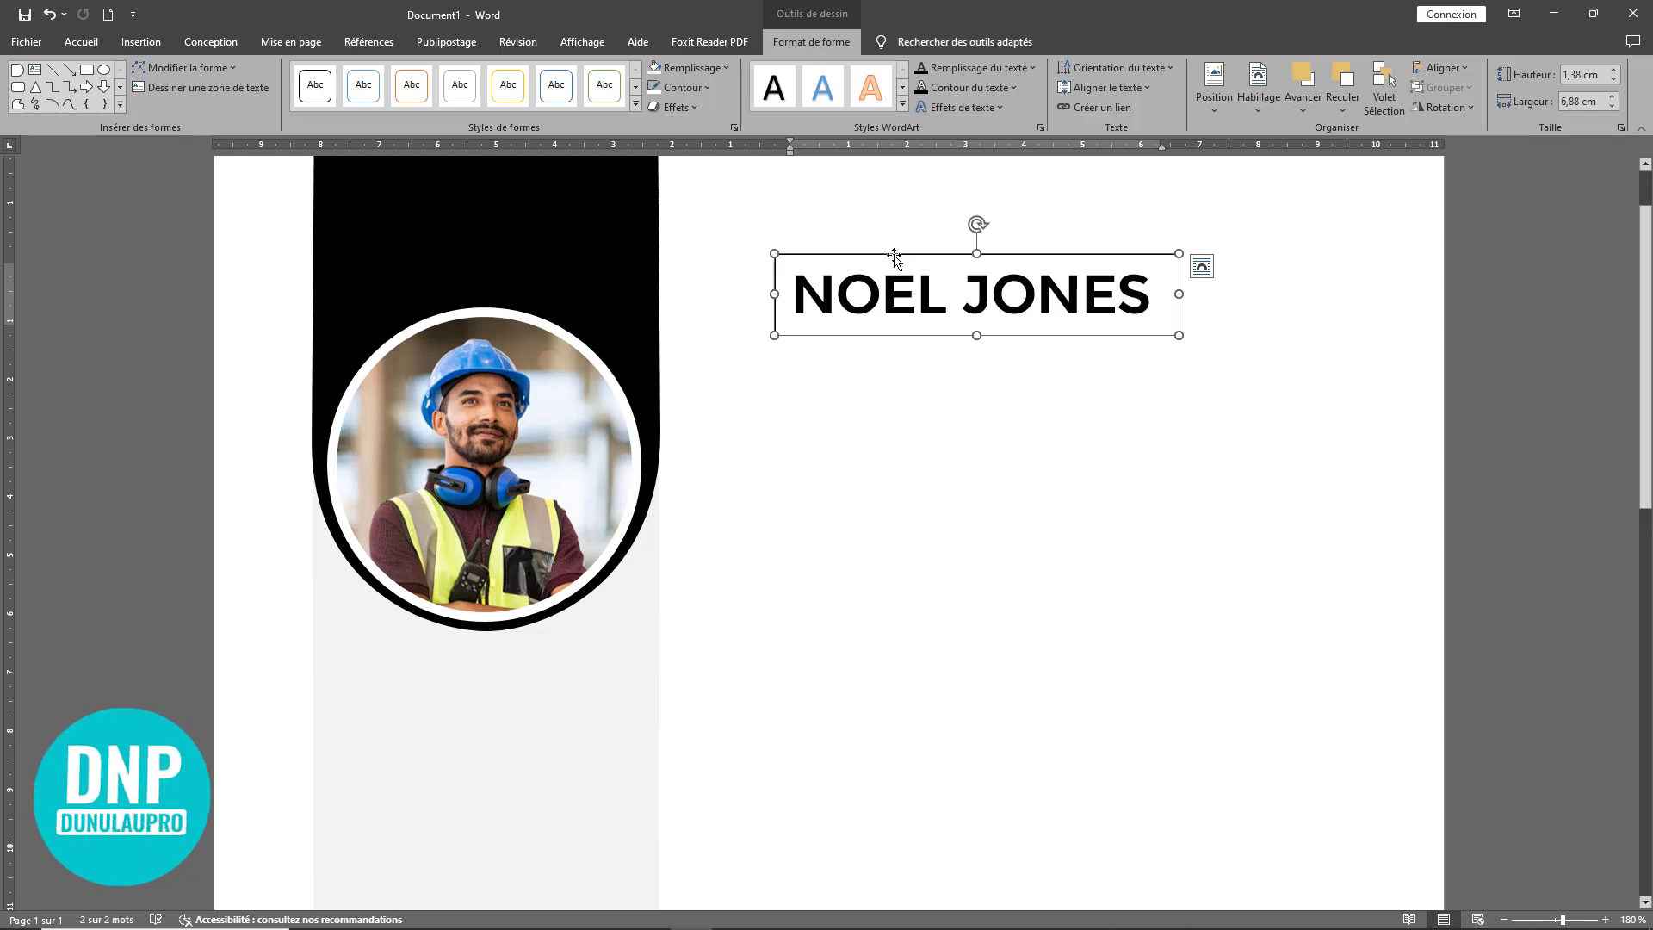
# Step: Change the text color of the name to white
pyautogui.click(95, 45)
pyautogui.click(443, 101)
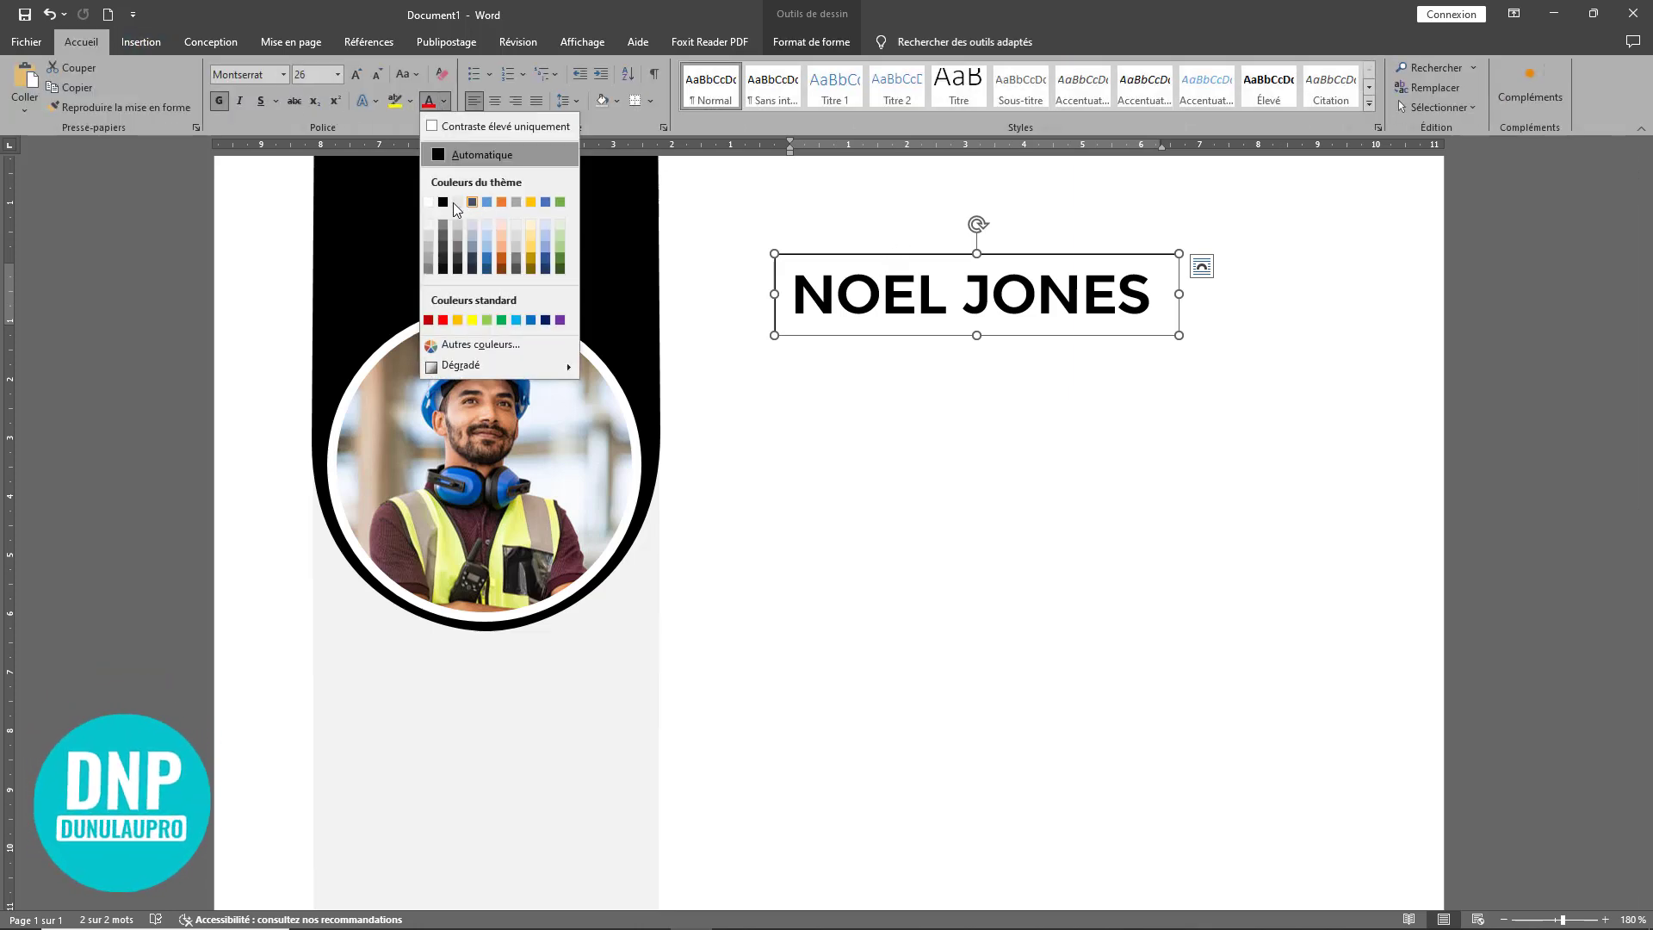
pyautogui.click(431, 179)
# Step: Move the name text box onto the black shape above the photo, narrow it to about 5.73 cm and center it within the shape's width
pyautogui.moveTo(954, 260); pyautogui.dragTo(489, 174)
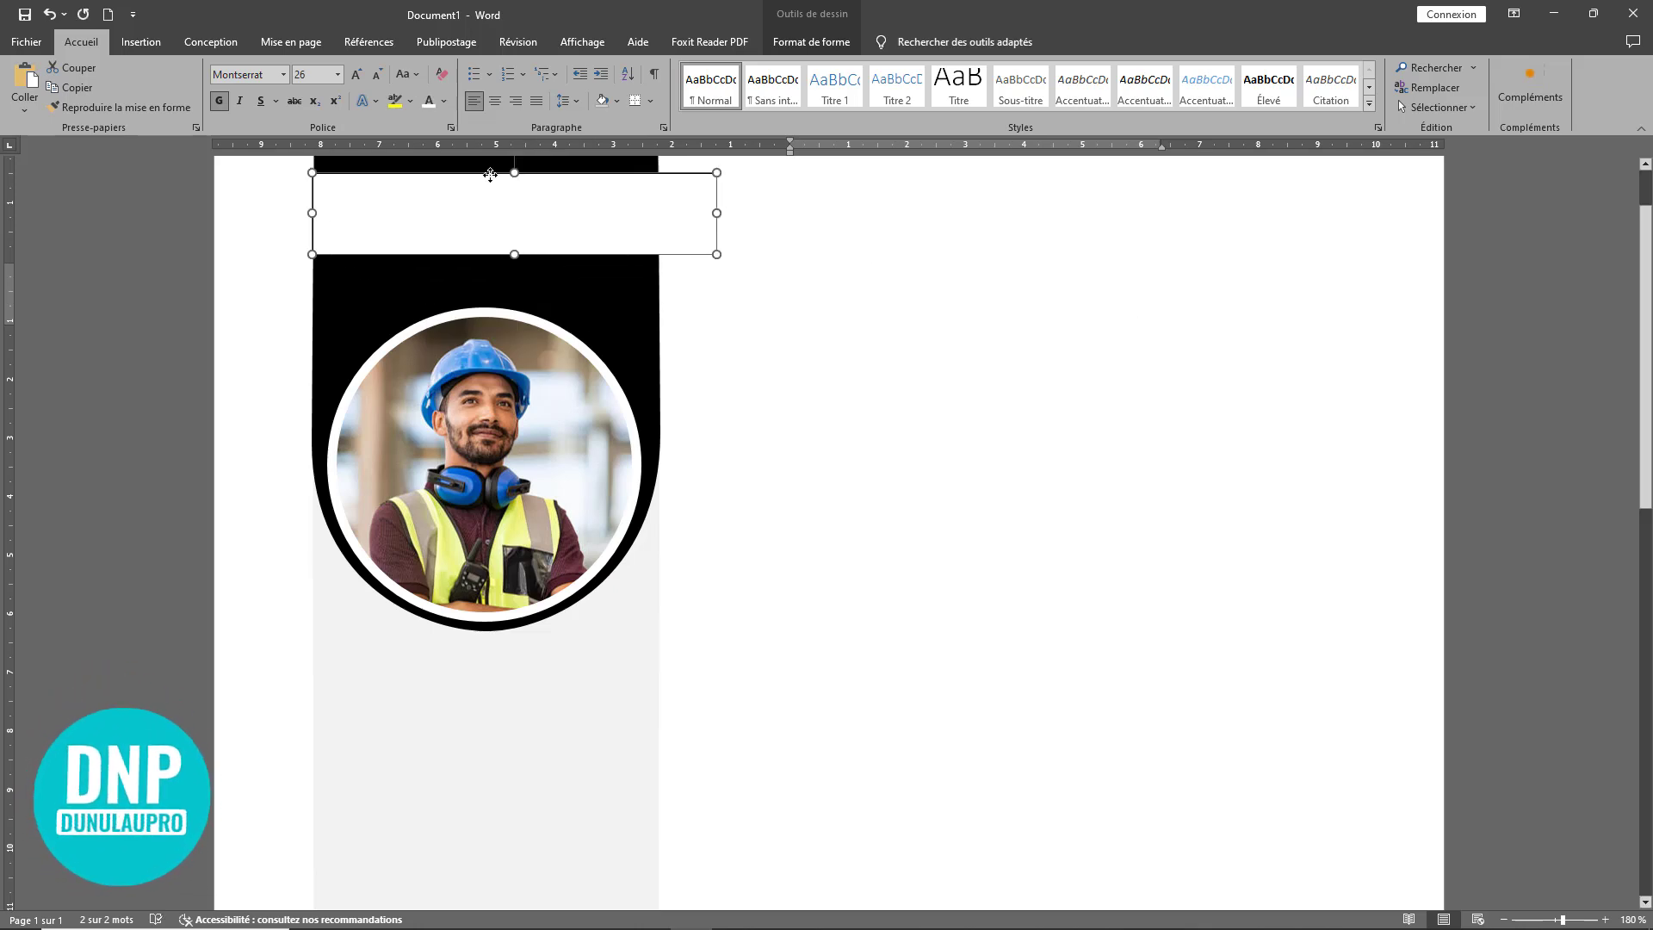
pyautogui.moveTo(719, 212); pyautogui.dragTo(649, 213)
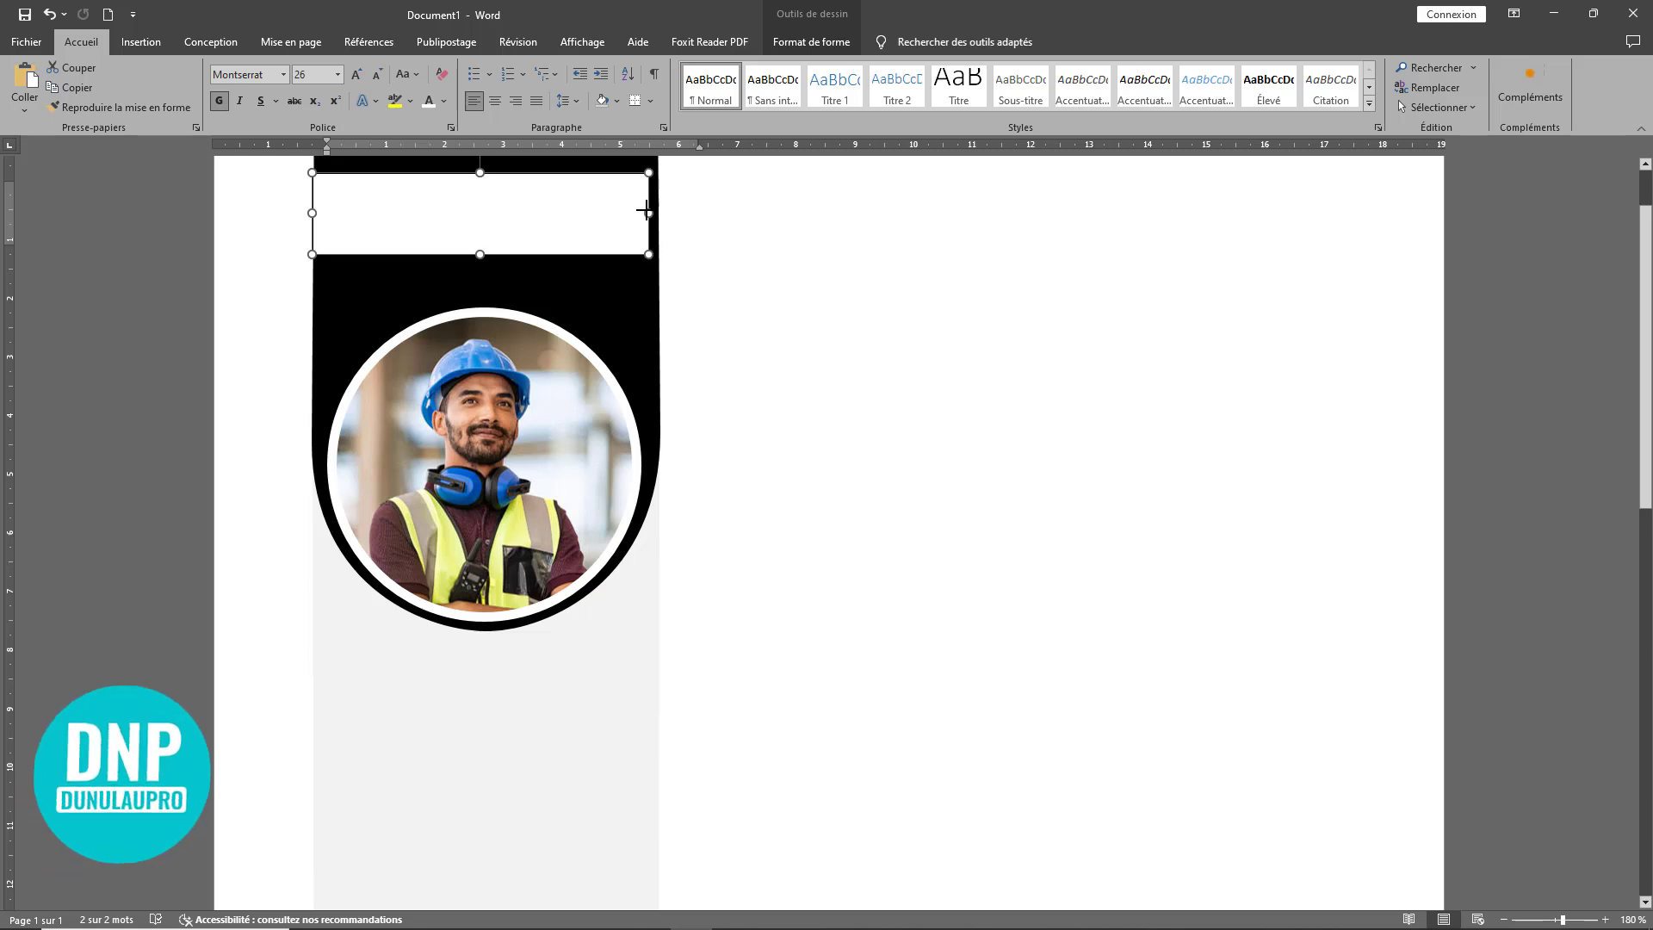
pyautogui.hotkey('ctrl', 'Right')
pyautogui.hotkey('ctrl', 'Right')
pyautogui.hotkey('ctrl', 'Right')
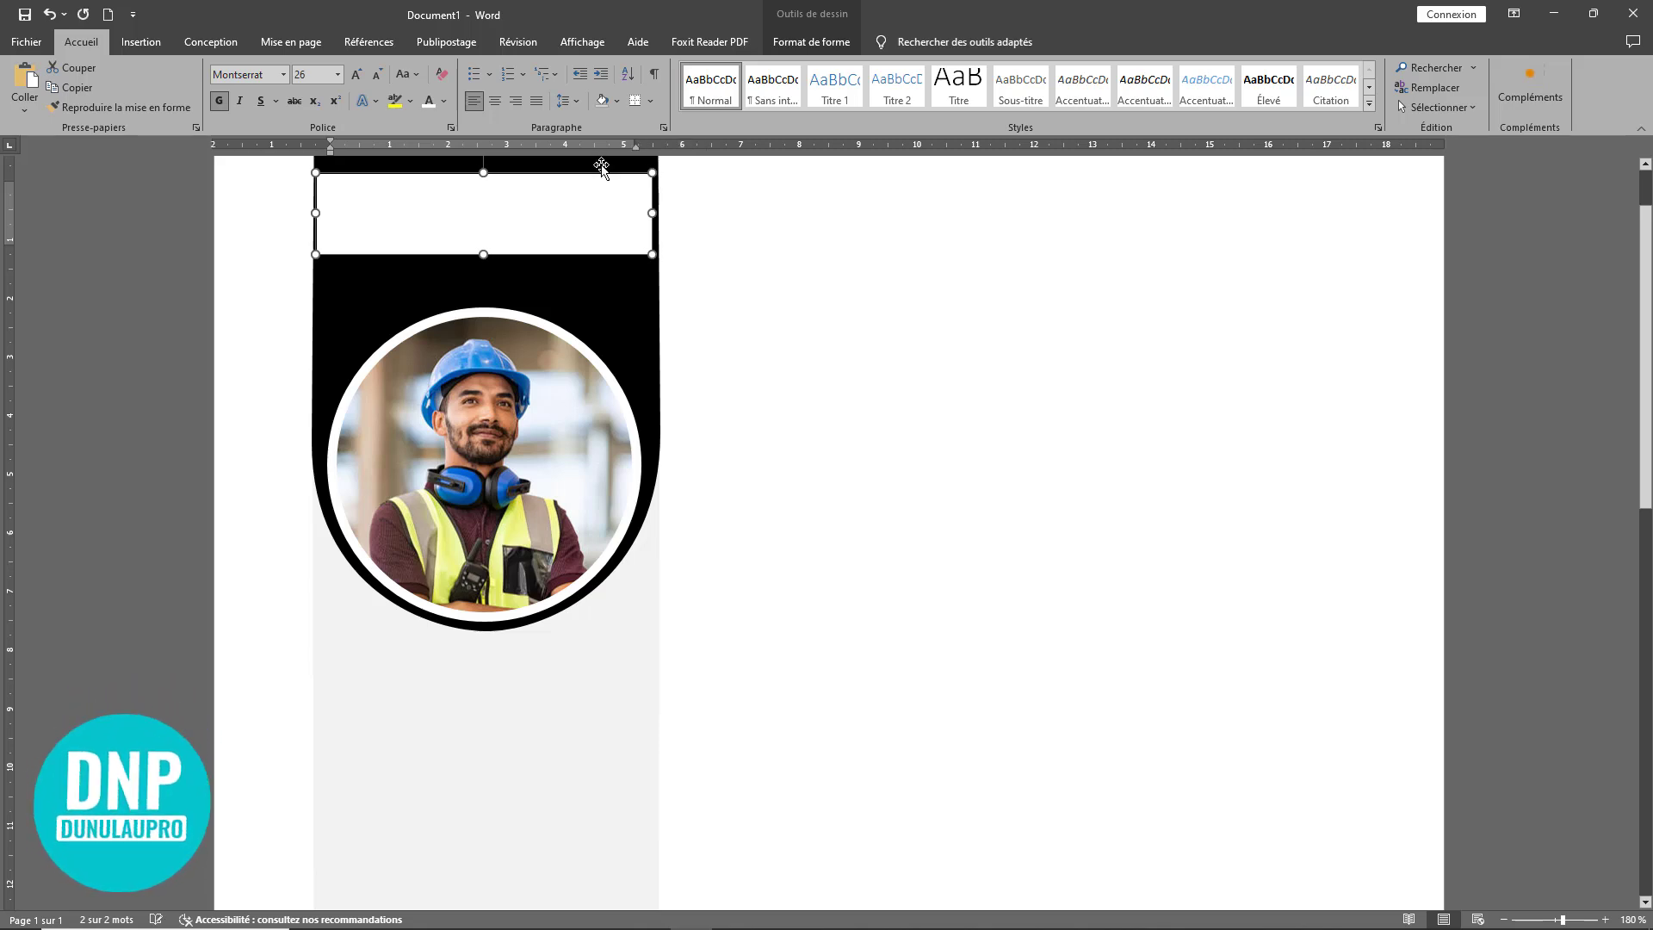
pyautogui.hotkey('ctrl', 'Right')
pyautogui.hotkey('ctrl', 'Right')
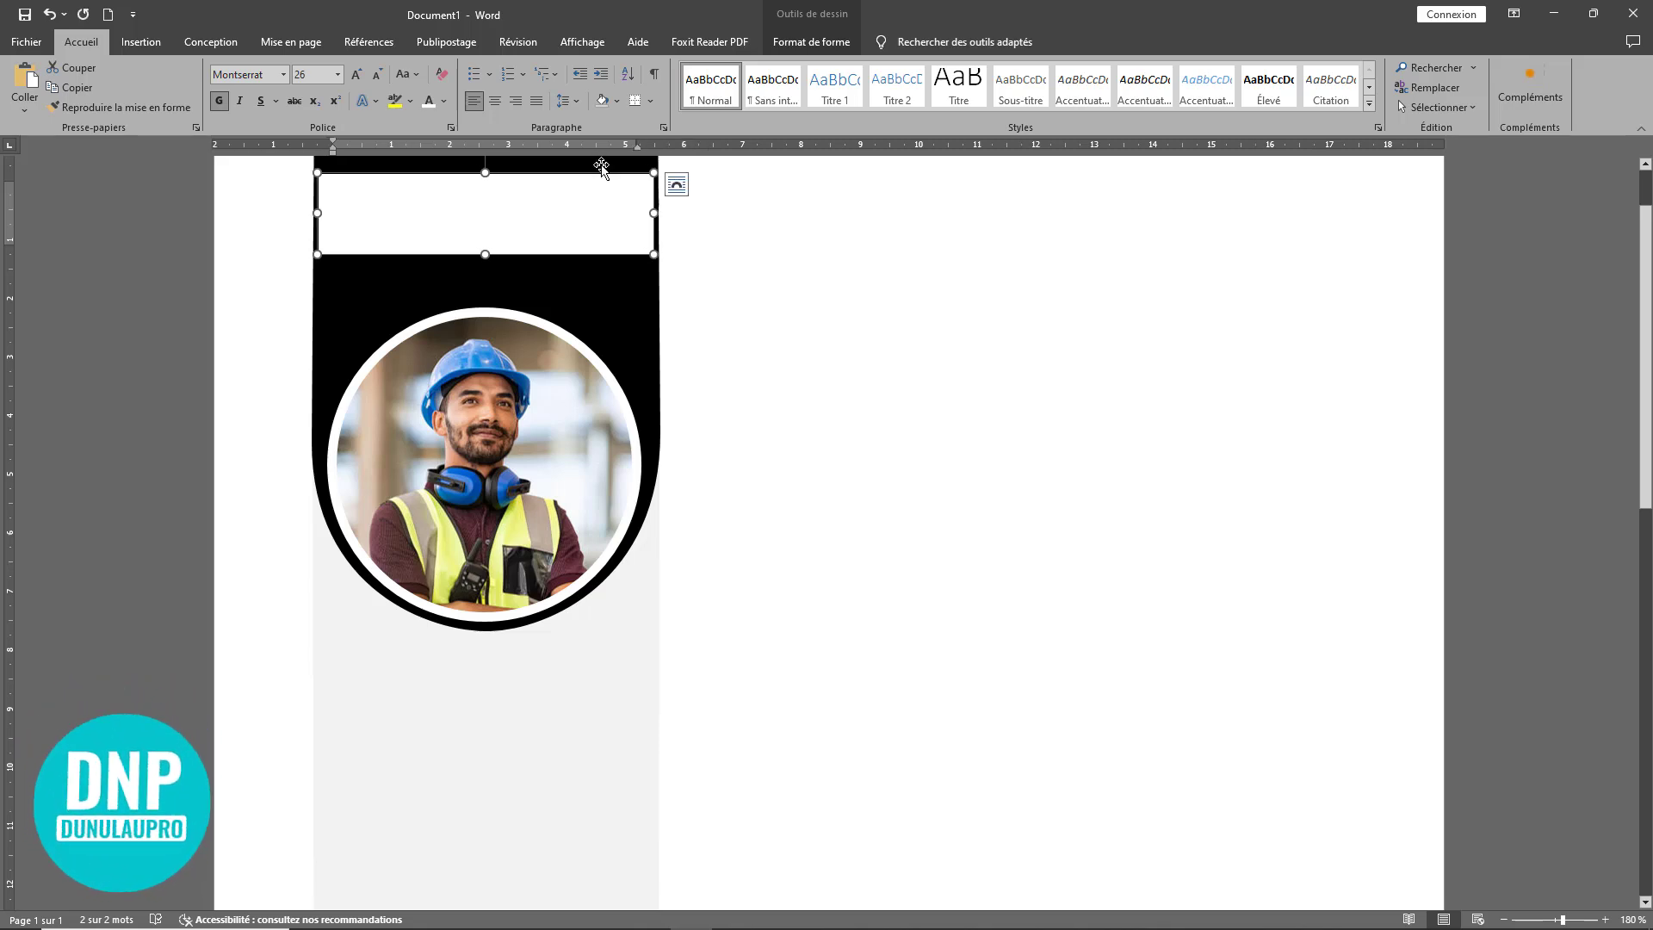
# Step: Remove the fill and the outline from the name text box above the photo
pyautogui.doubleClick(603, 181)
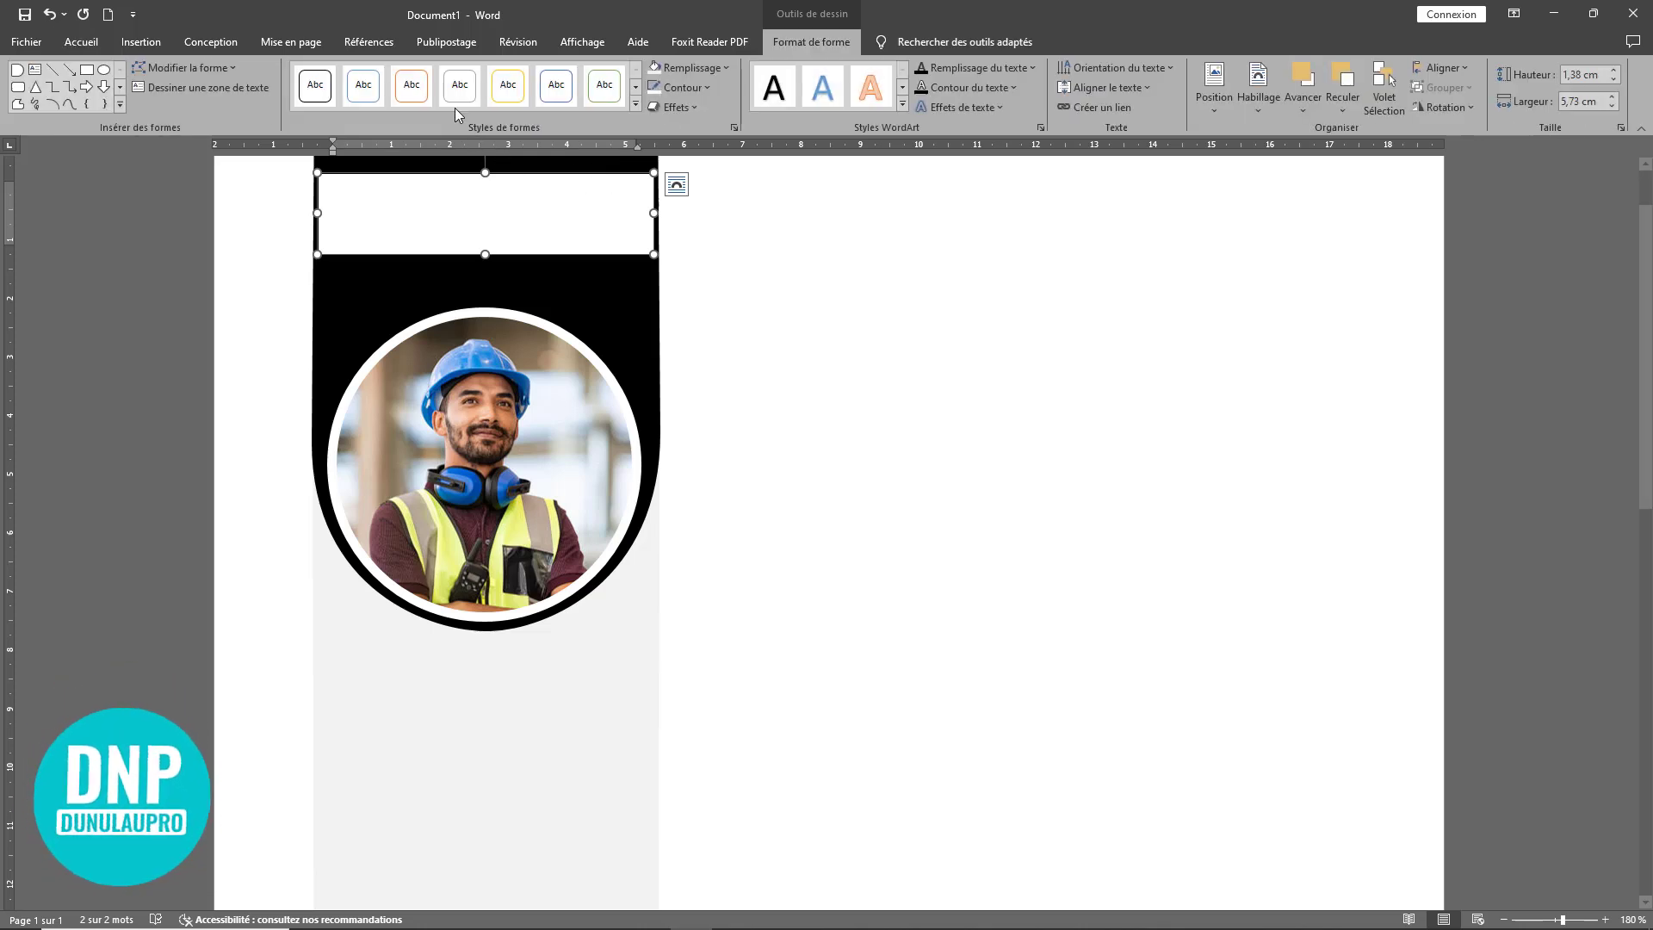
pyautogui.click(85, 44)
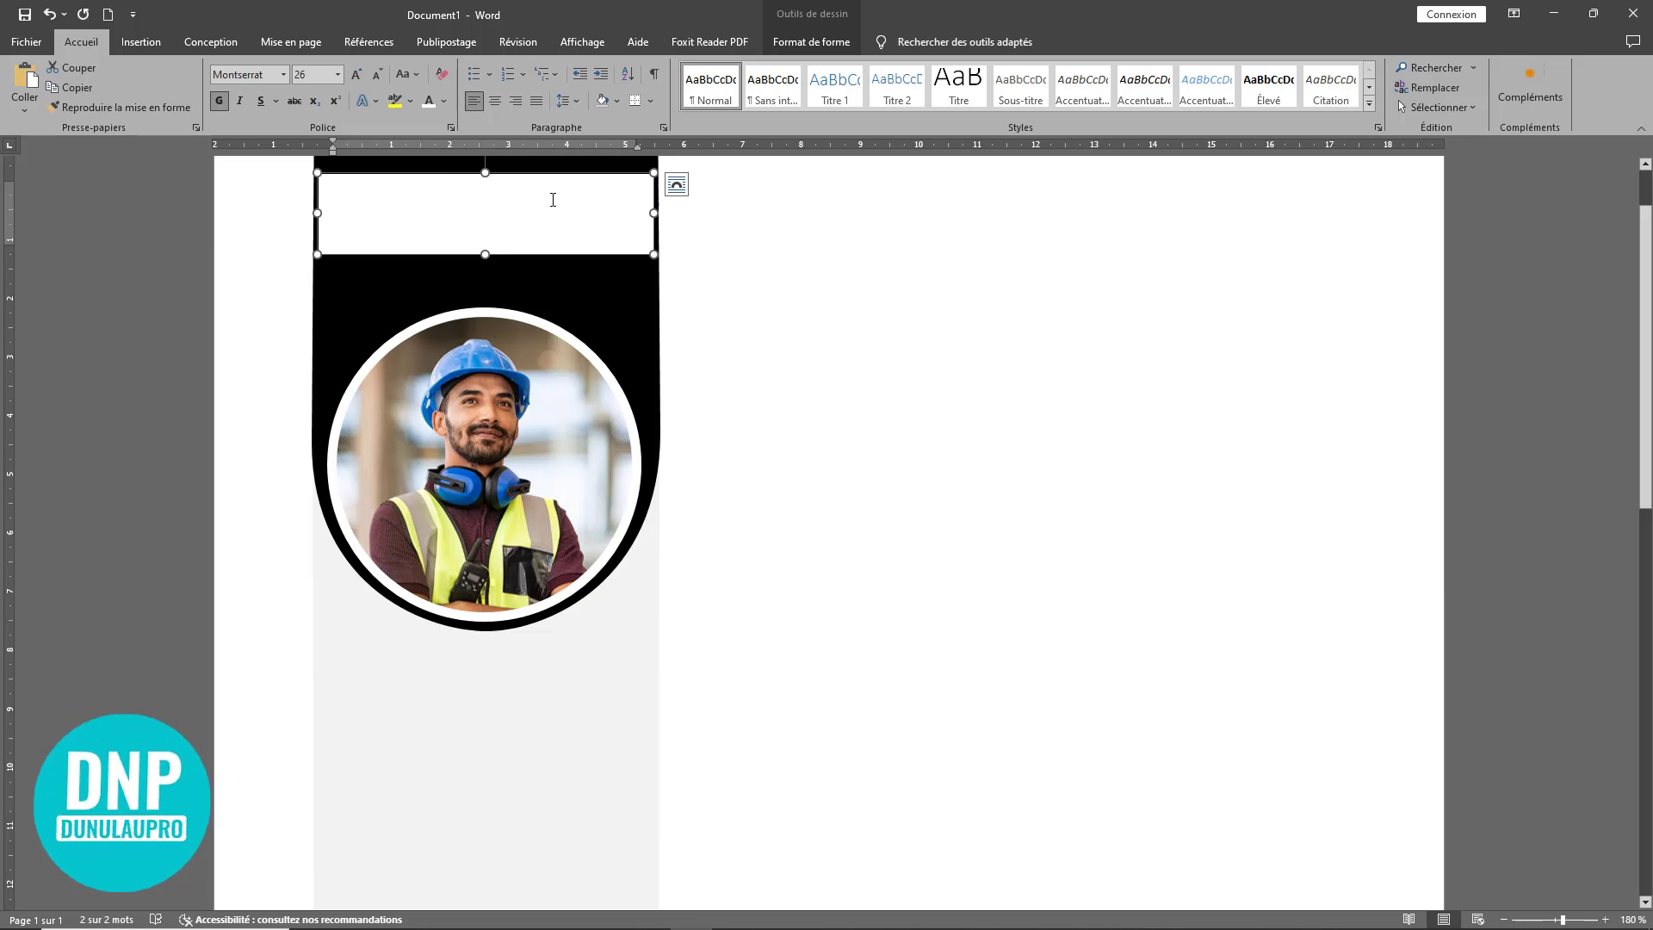
pyautogui.doubleClick(546, 174)
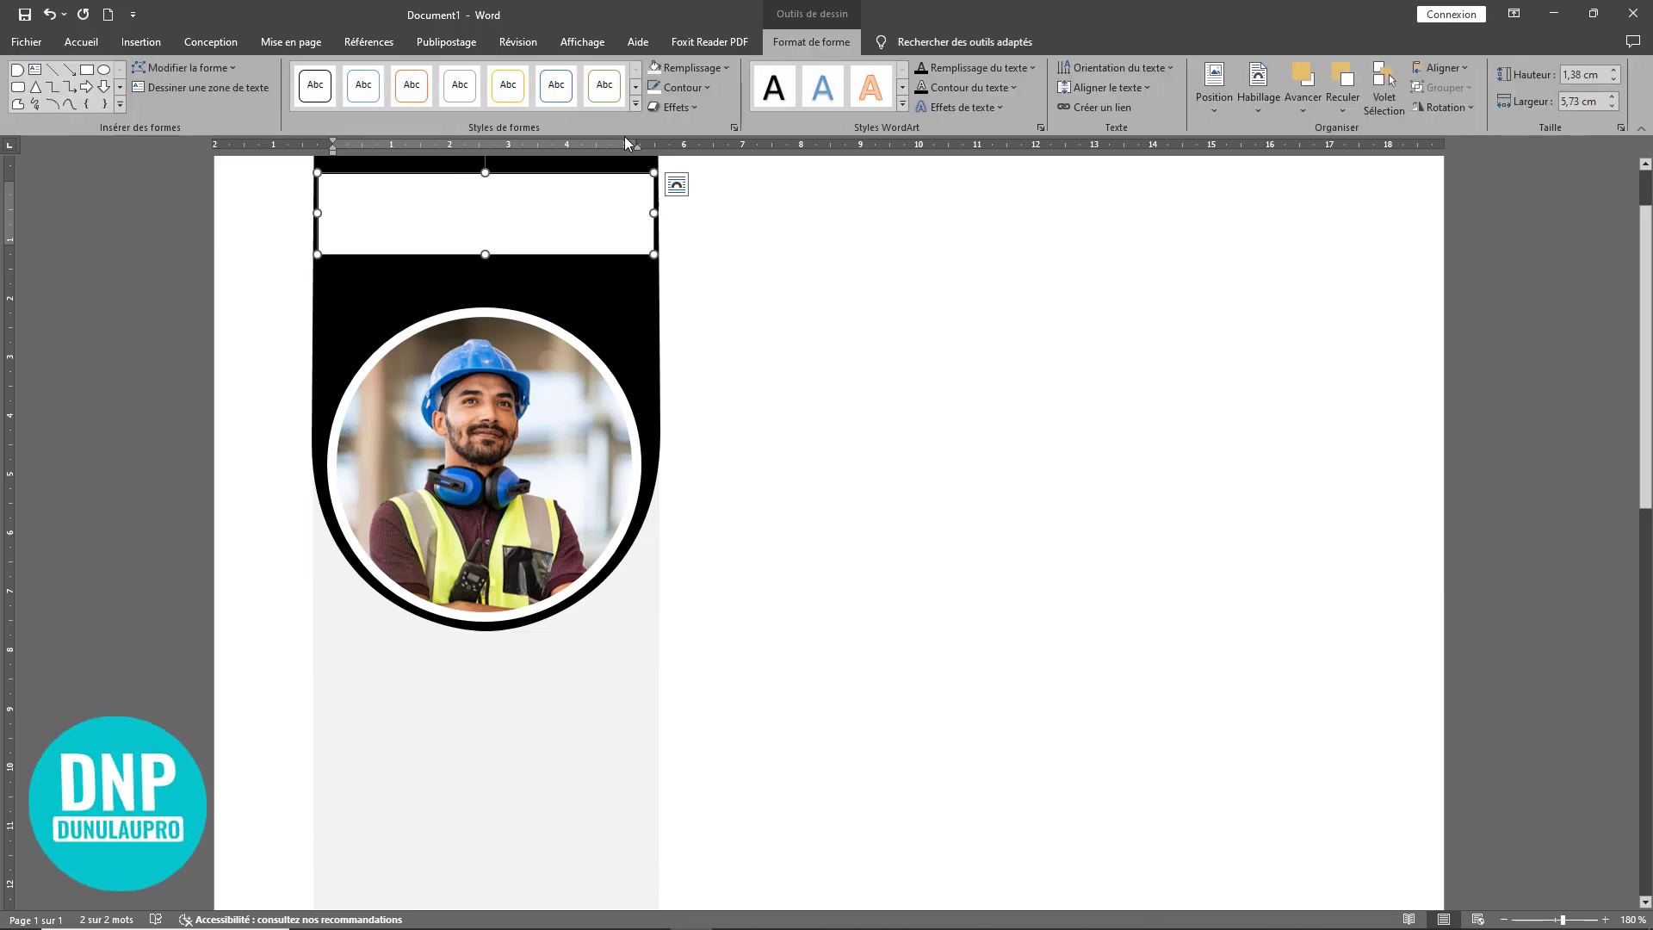
pyautogui.click(711, 66)
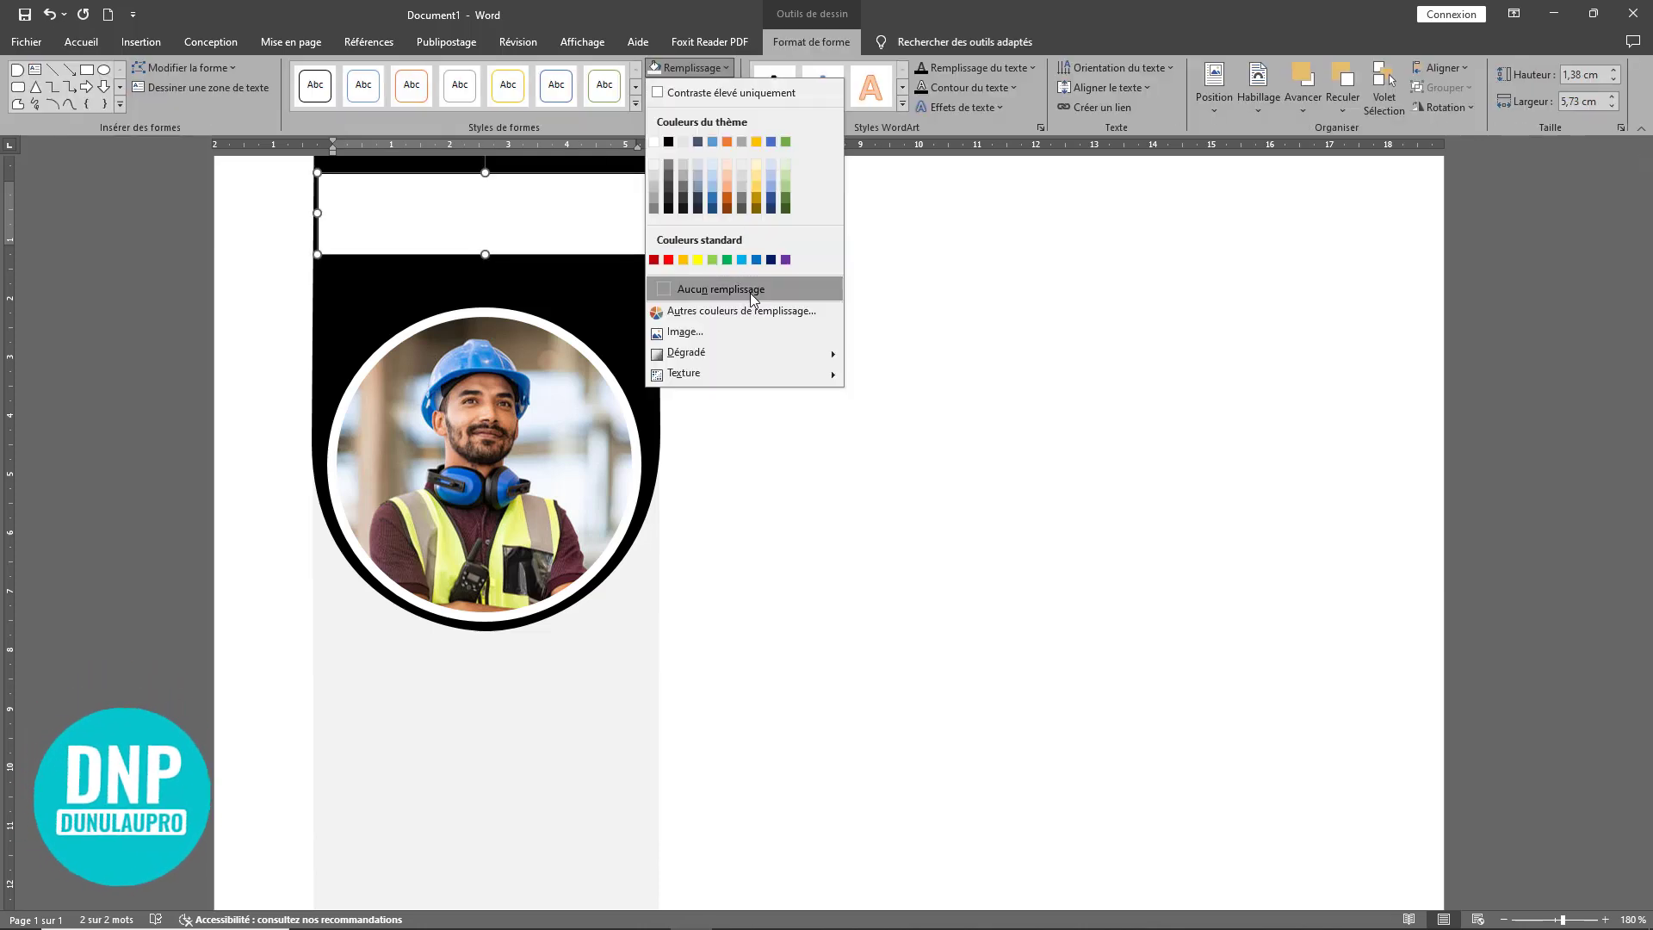
pyautogui.click(750, 292)
pyautogui.click(689, 90)
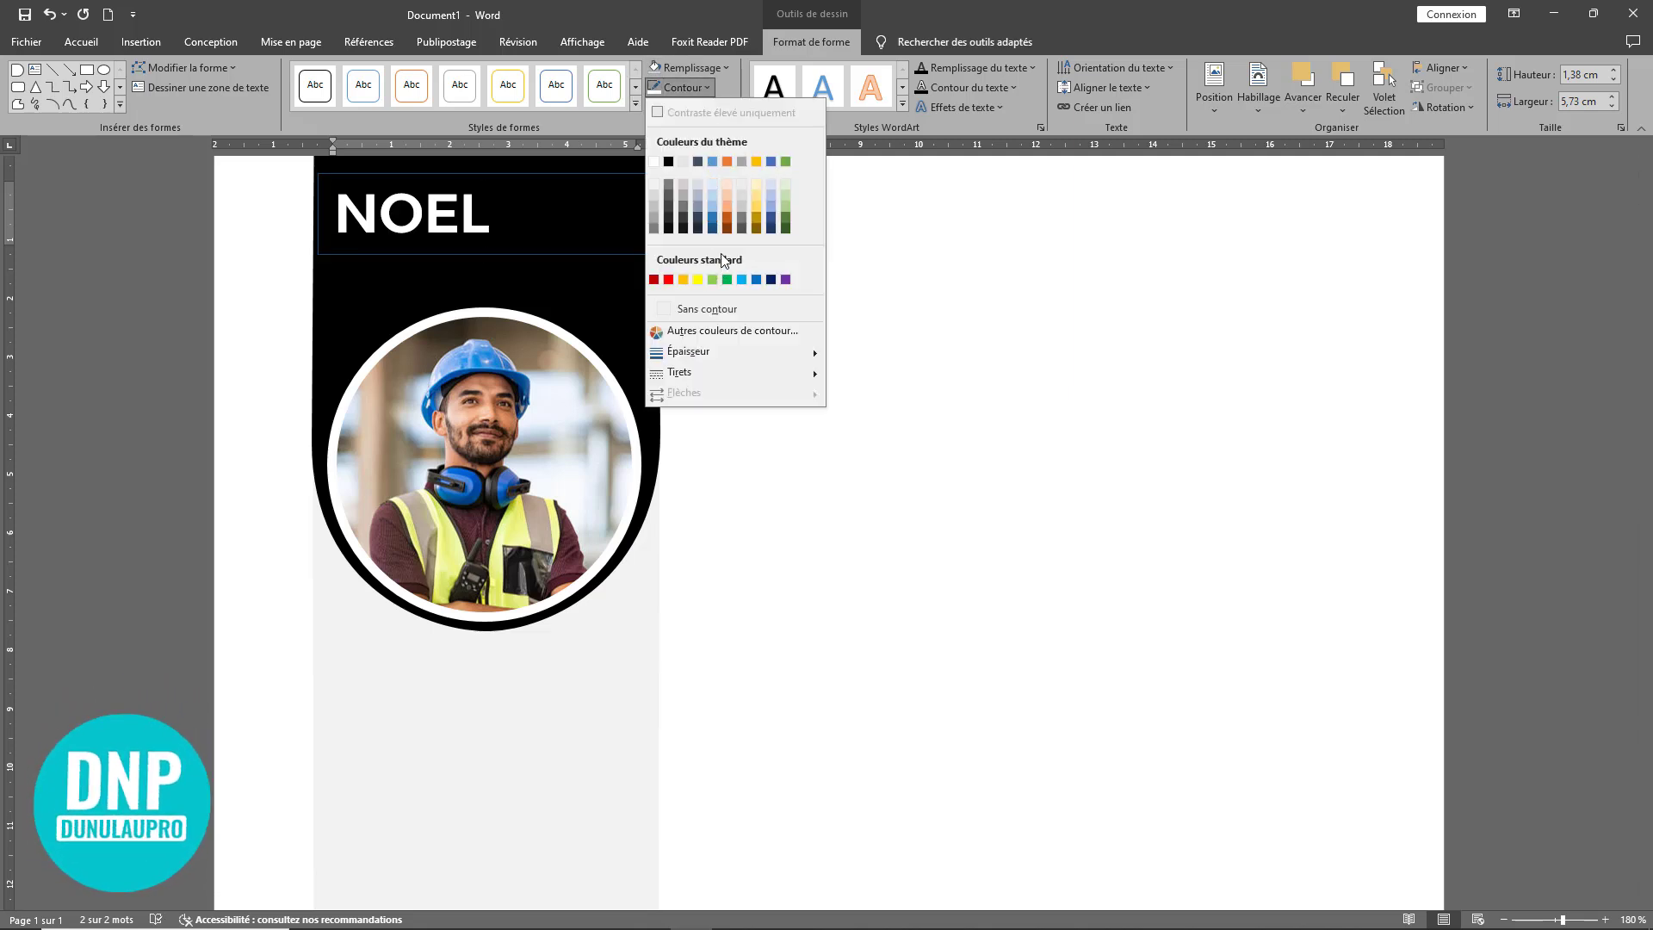
pyautogui.click(702, 311)
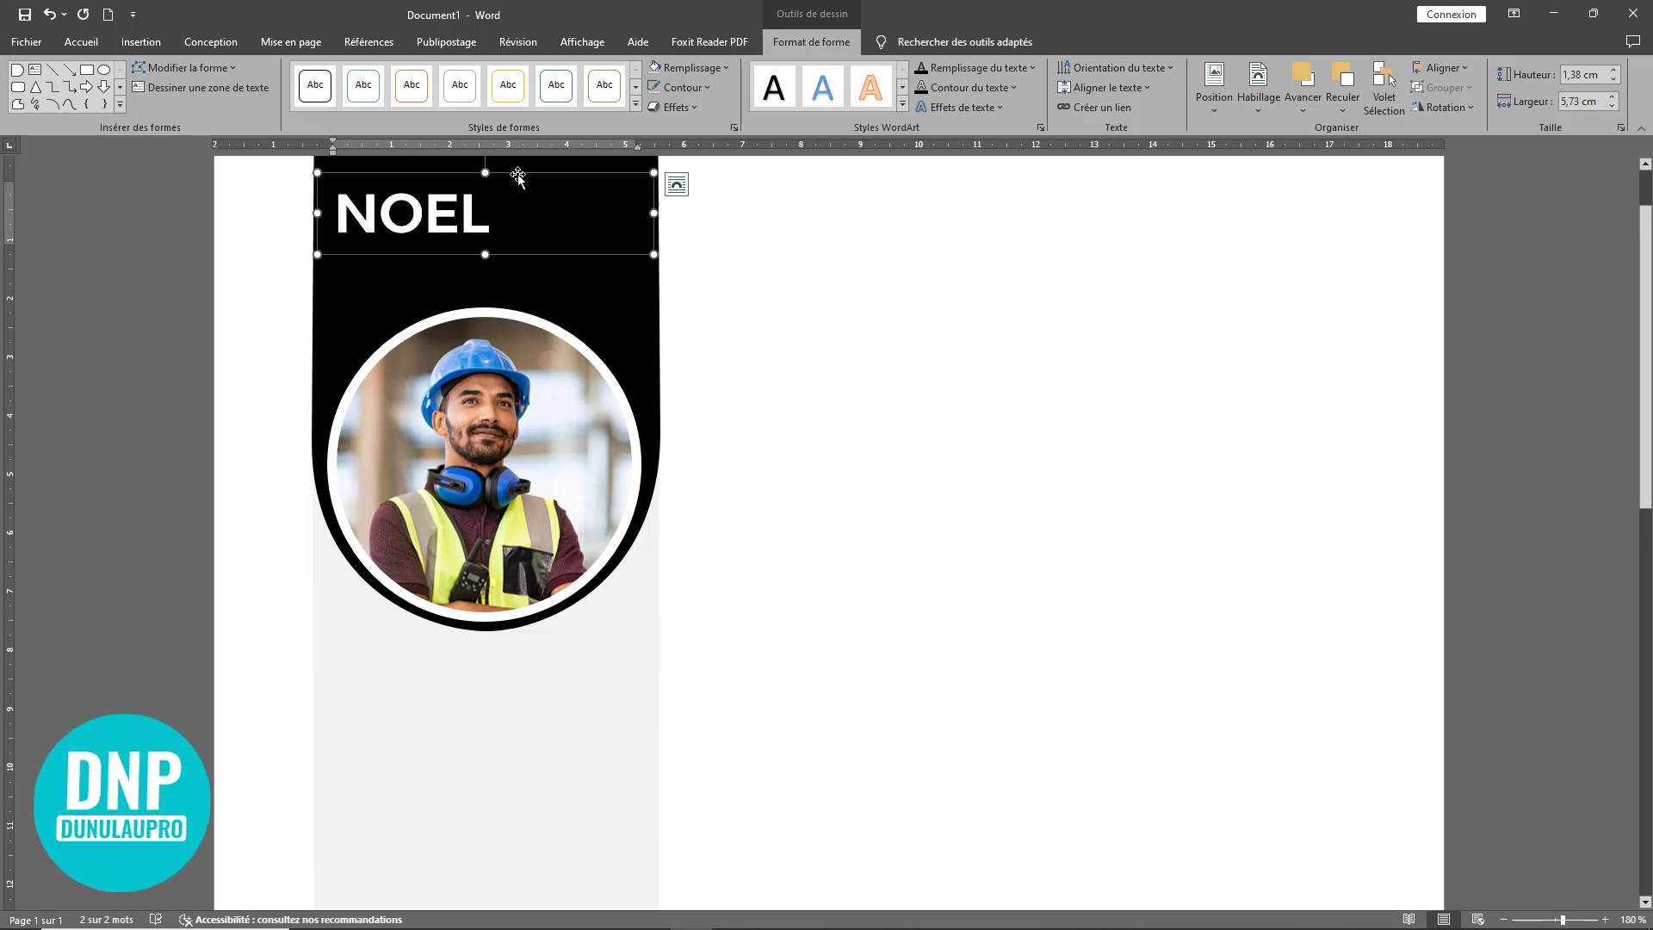
# Step: Reduce the name's font size to 22 pt so it fits on one line, and center the text
pyautogui.click(81, 41)
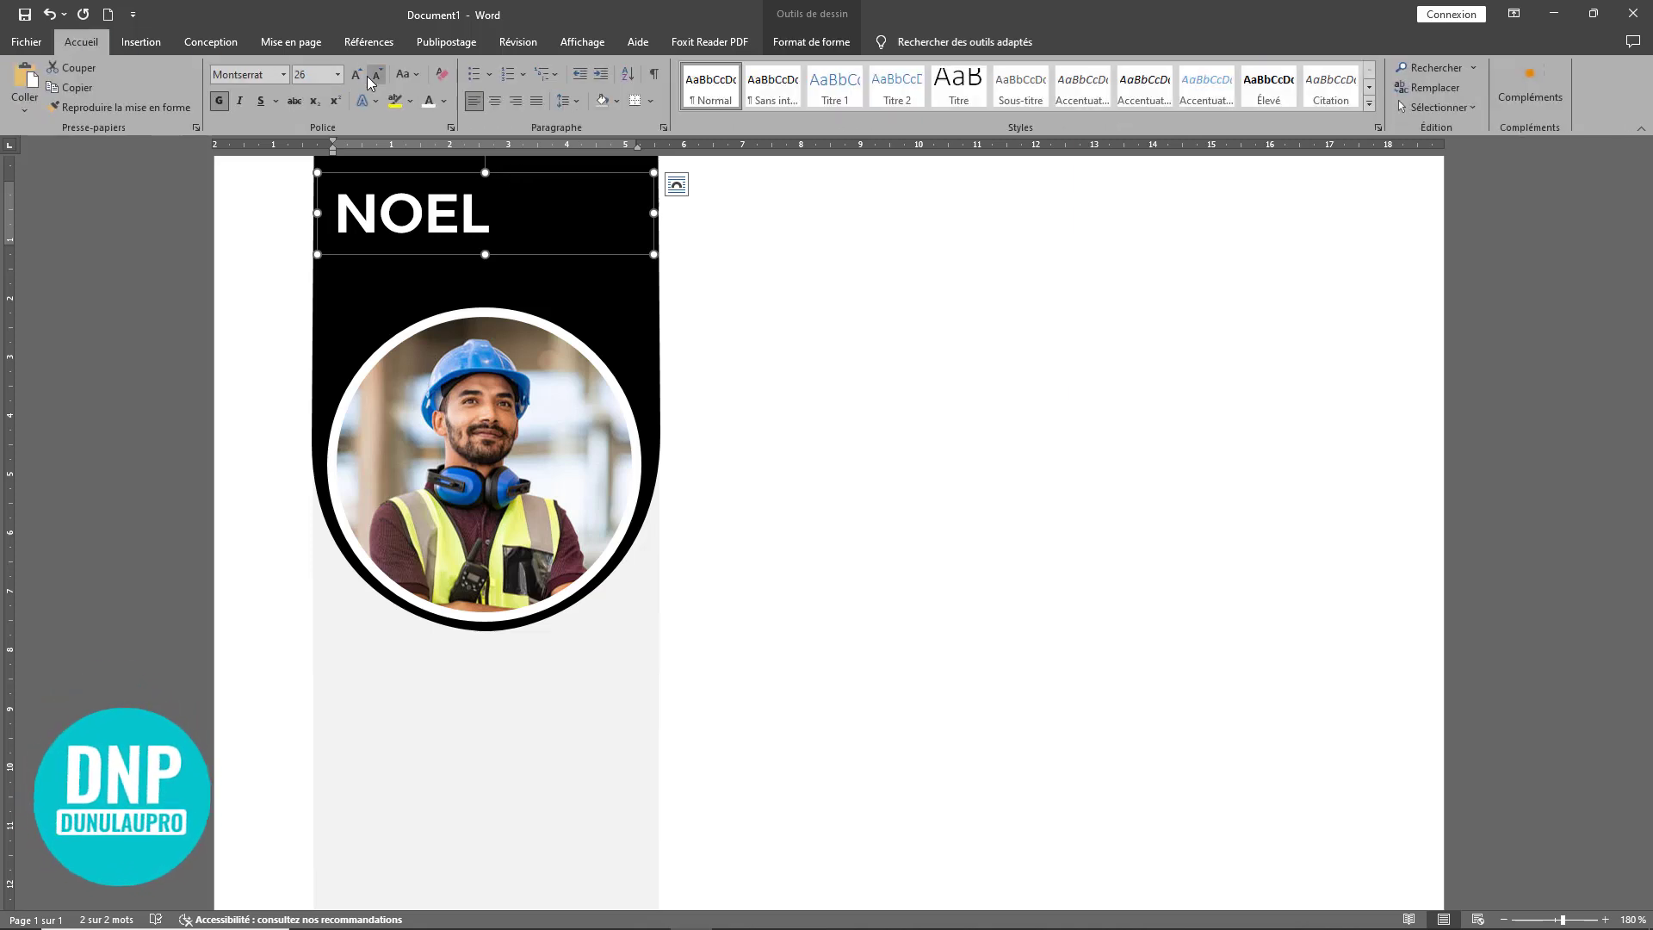
pyautogui.click(374, 75)
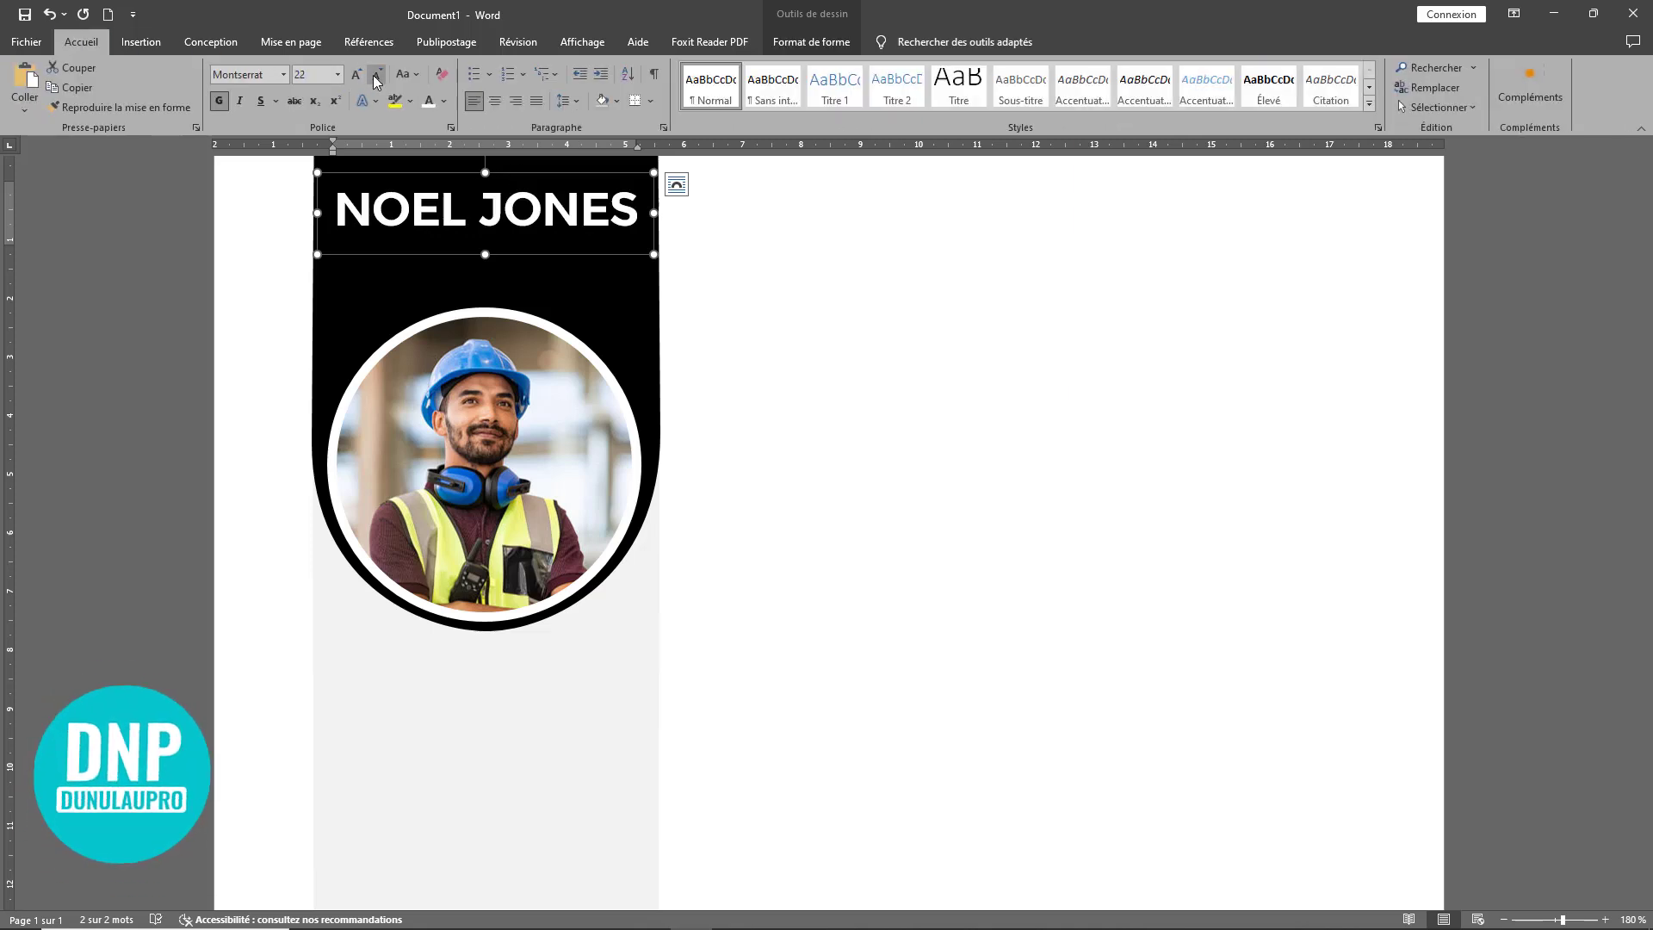
pyautogui.click(374, 75)
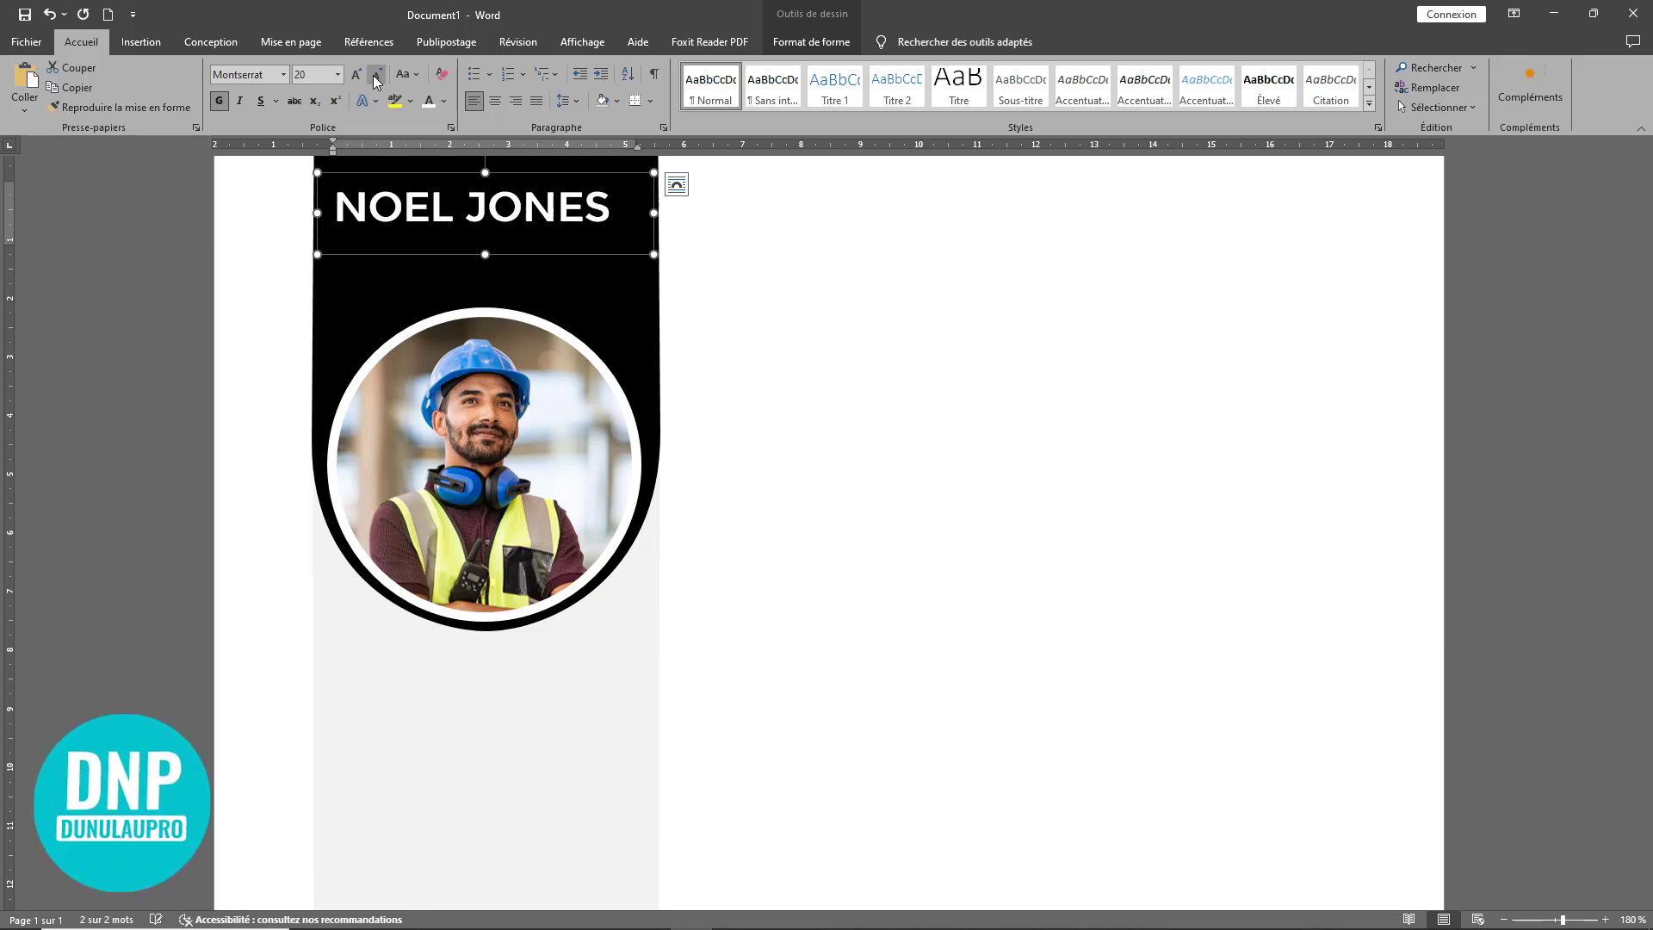
pyautogui.click(356, 75)
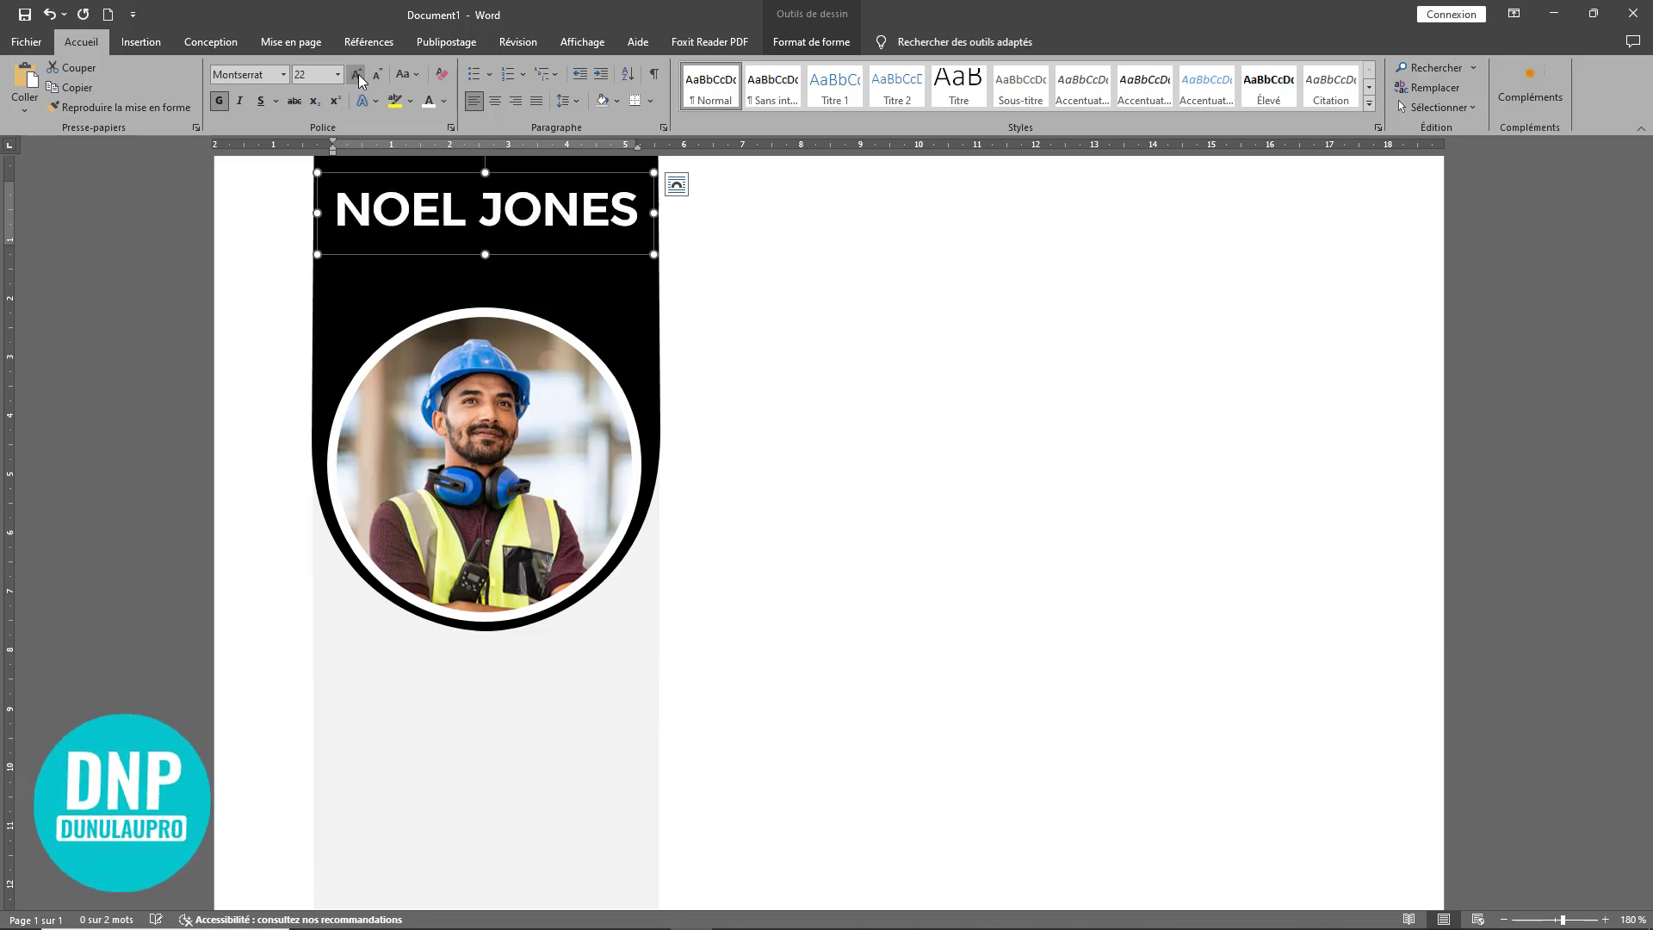
pyautogui.click(492, 100)
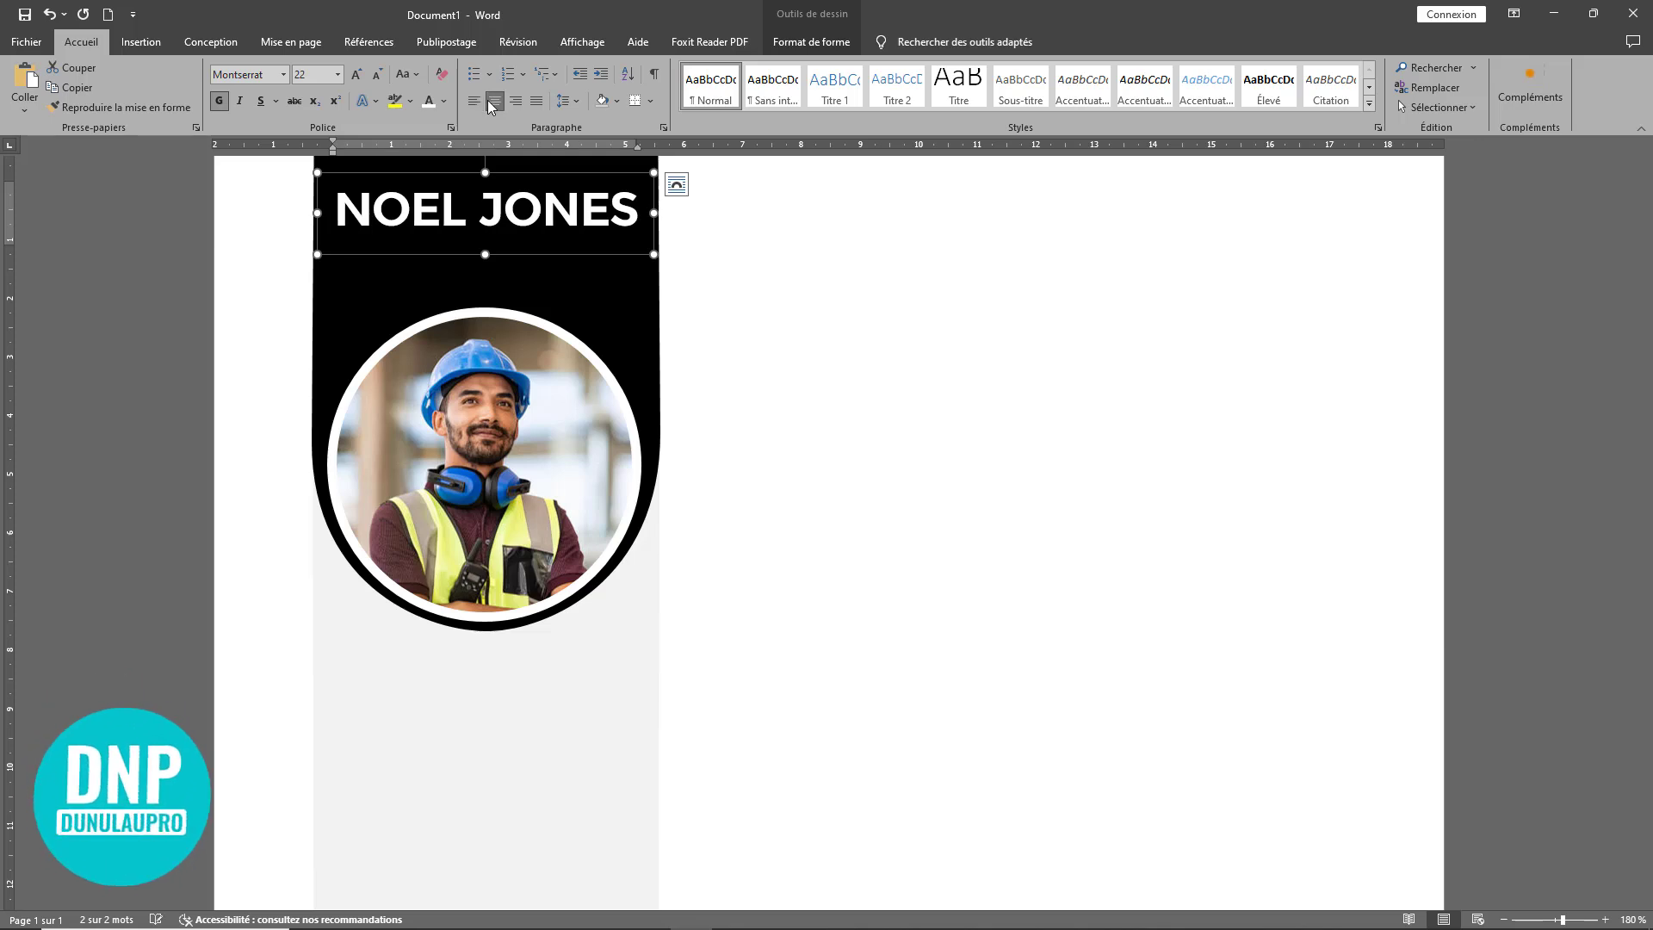
# Step: Duplicate the name text box just below the original and reduce the copy's text to 9 pt
pyautogui.moveTo(527, 181); pyautogui.dragTo(527, 223)
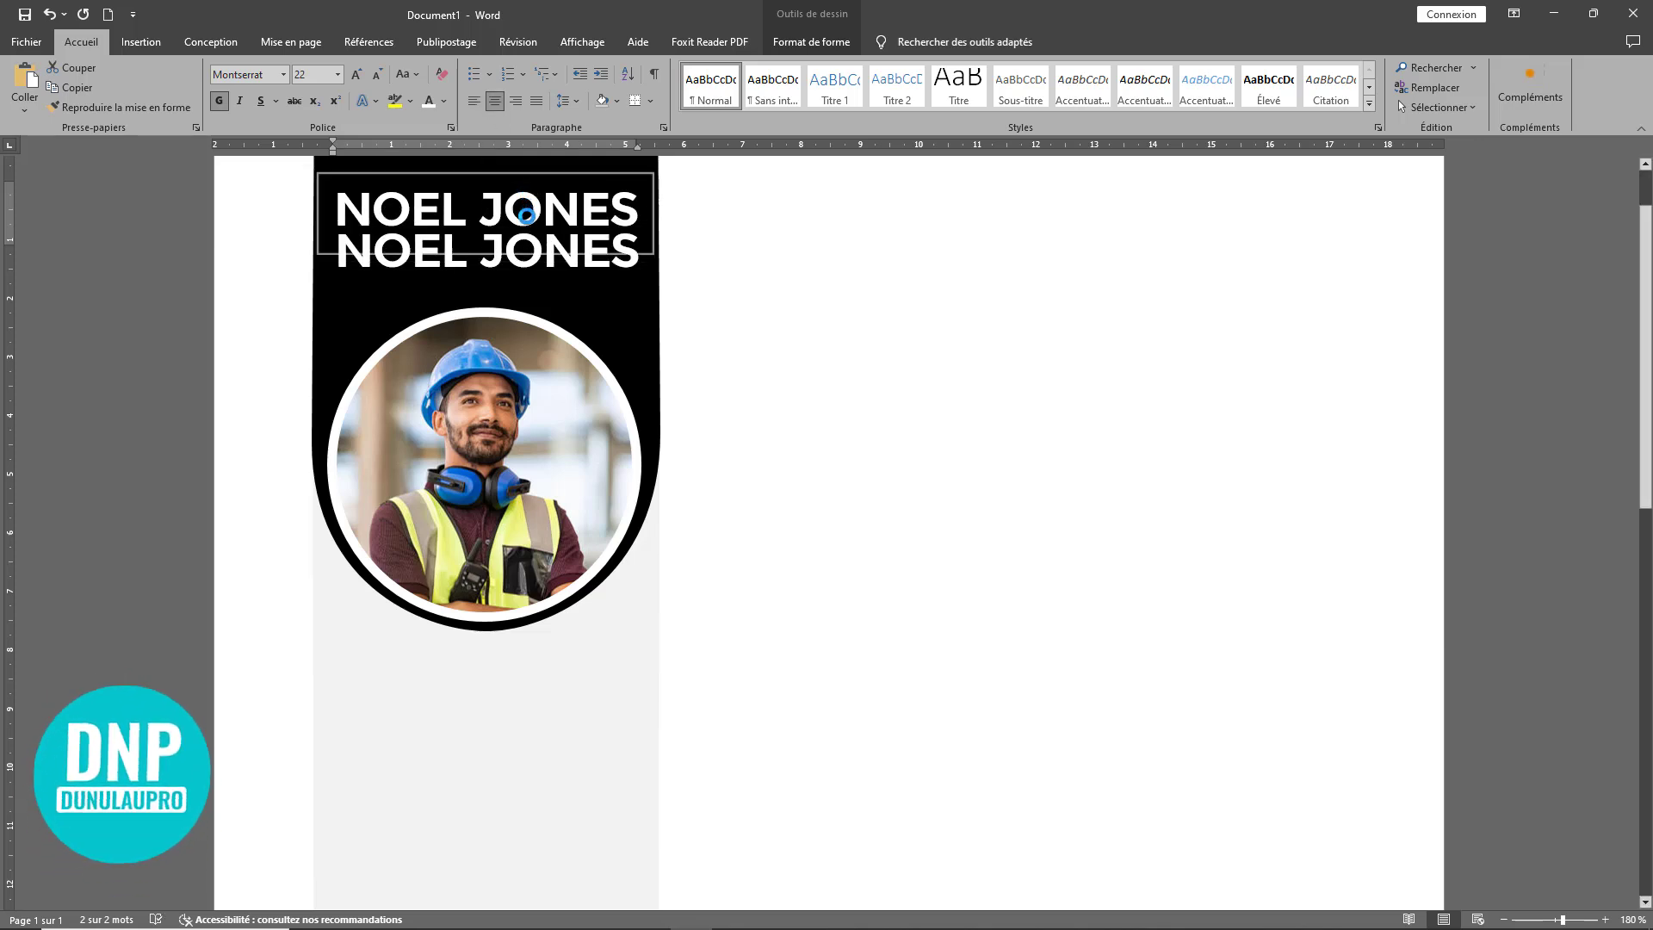
pyautogui.tripleClick(416, 249)
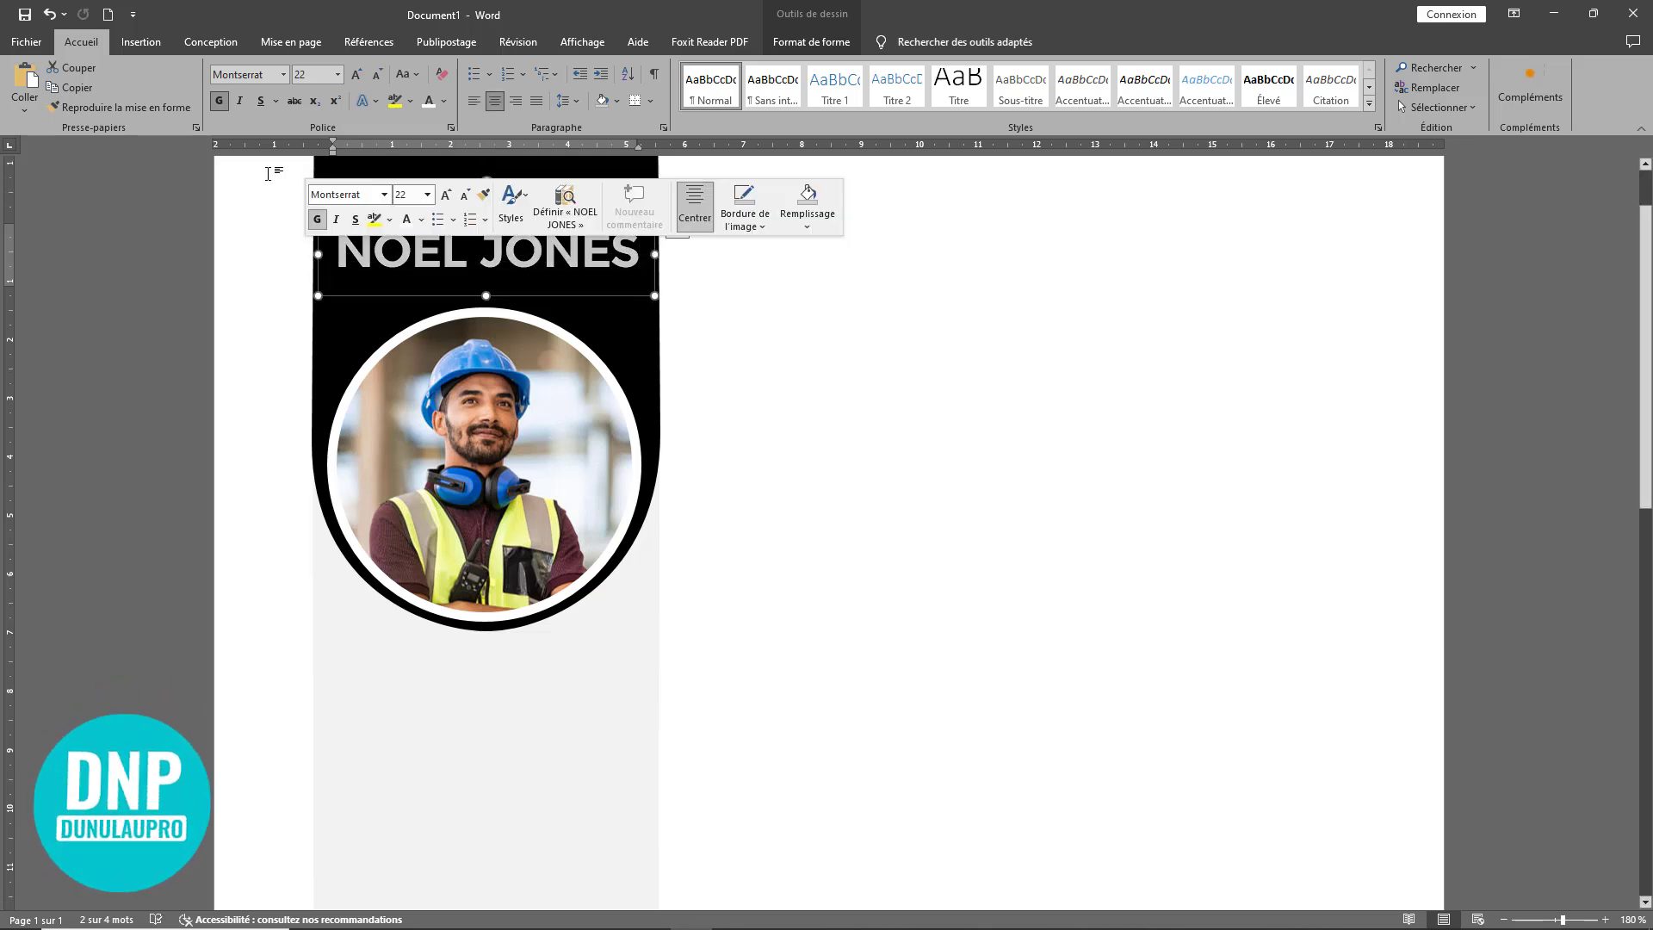
pyautogui.click(377, 76)
pyautogui.click(376, 76)
pyautogui.click(376, 75)
pyautogui.click(376, 76)
pyautogui.click(376, 76)
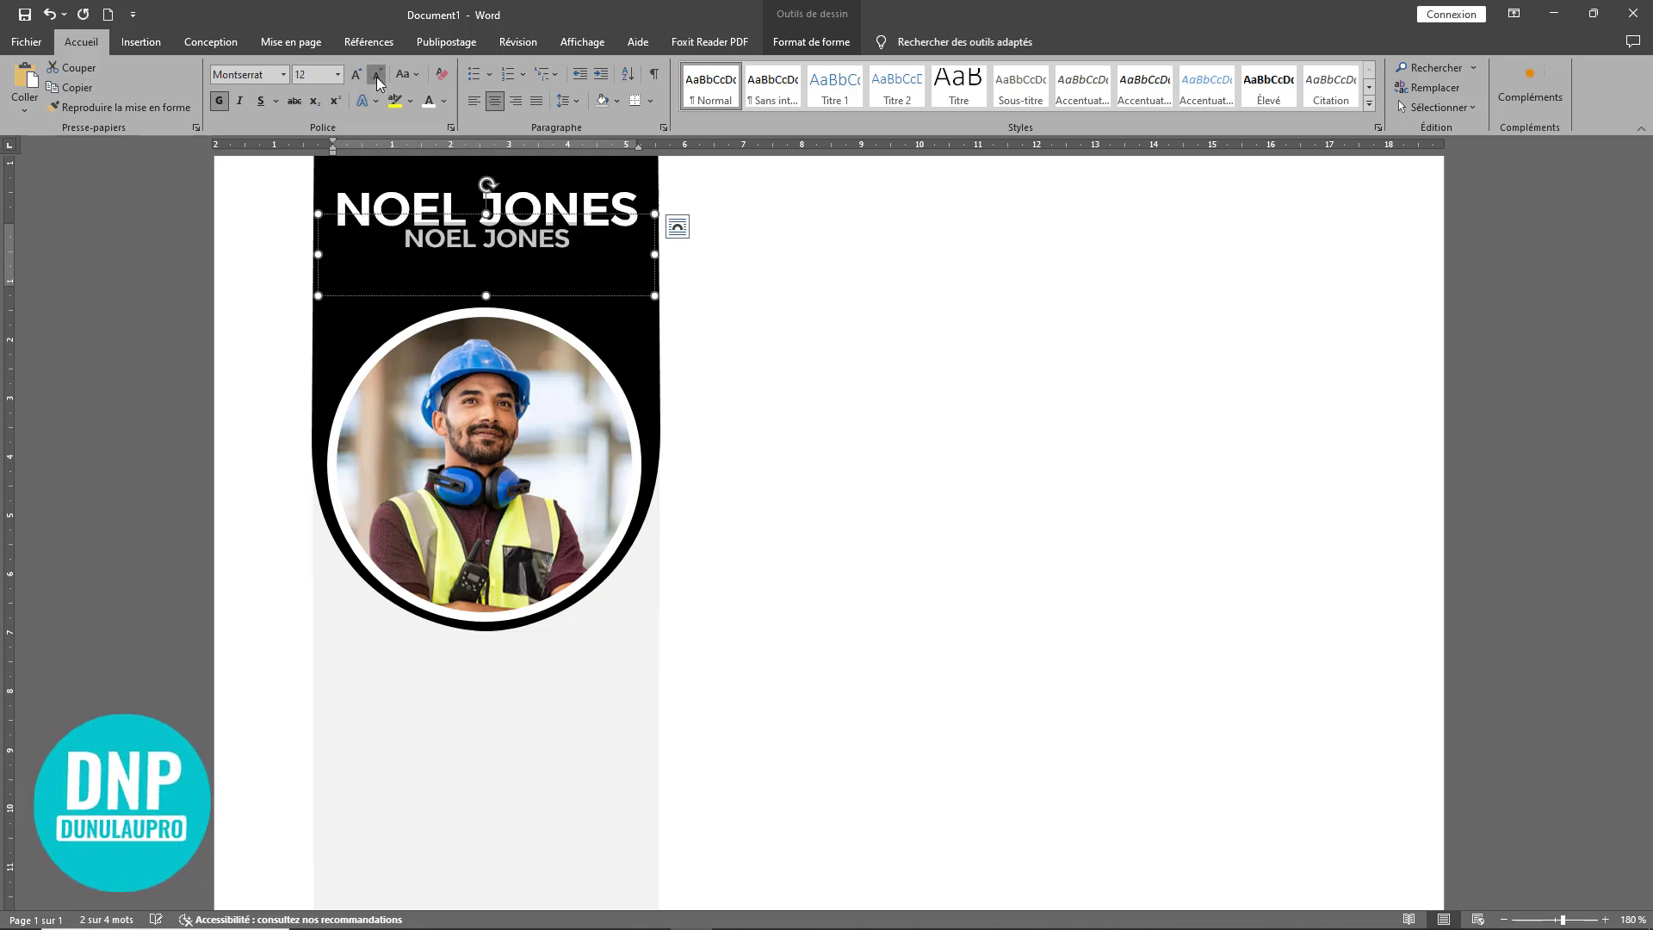
pyautogui.click(376, 76)
pyautogui.click(376, 75)
pyautogui.click(376, 76)
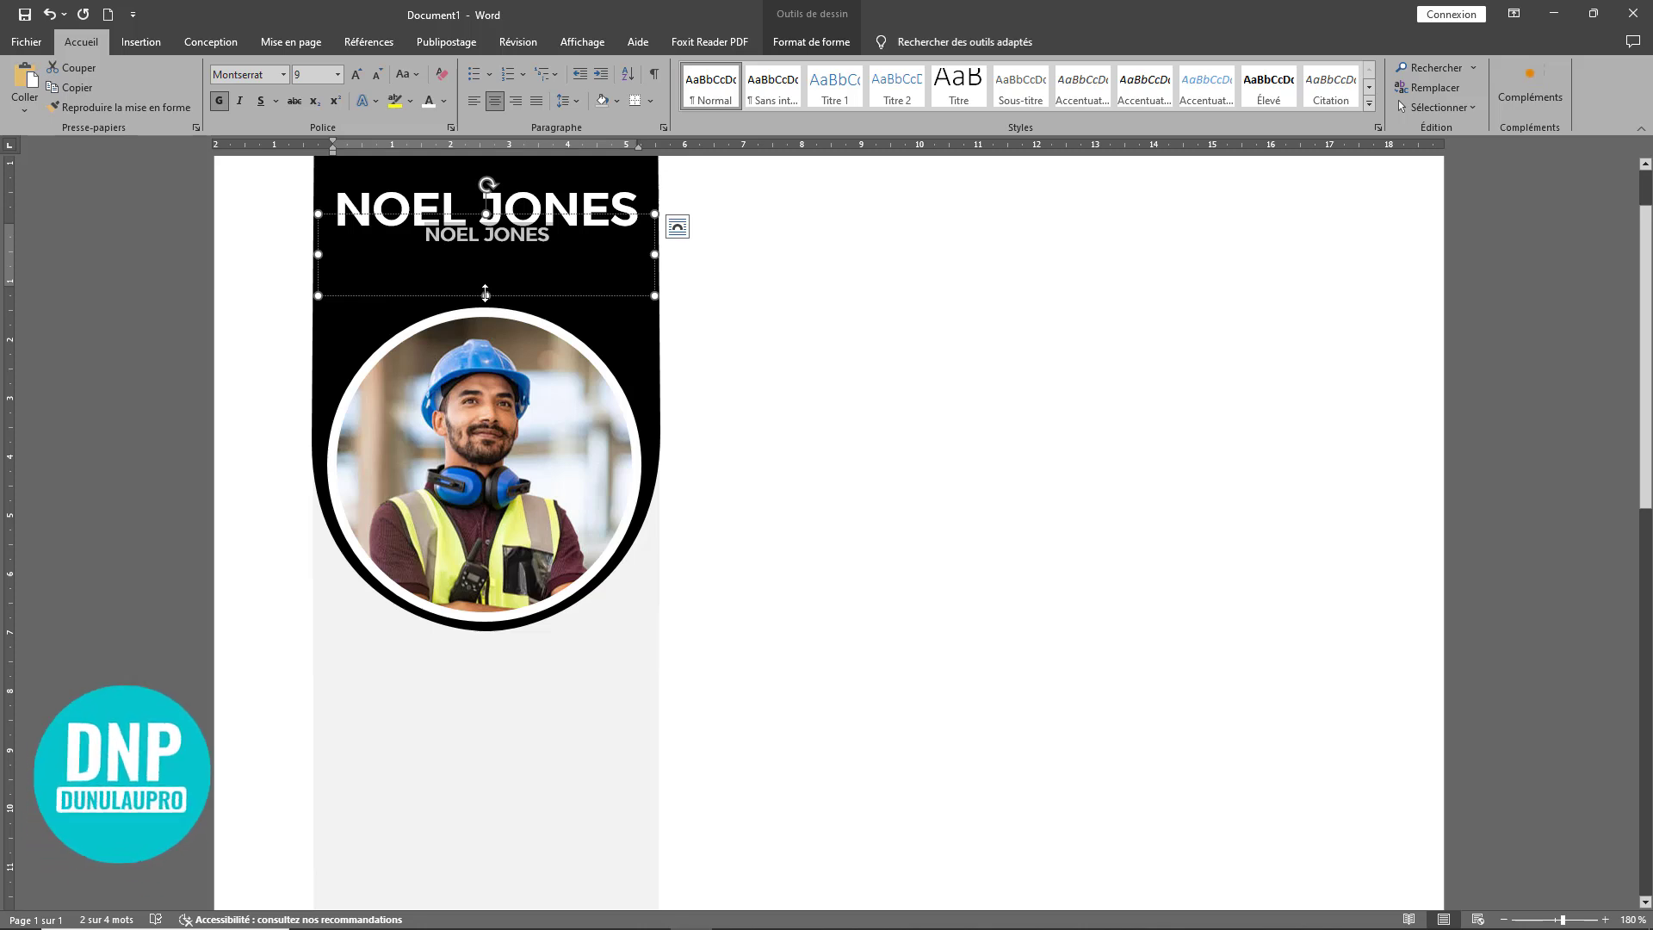
# Step: Shorten the copied text box to fit its single line between the name and the photo, with the text centered
pyautogui.moveTo(487, 296)
pyautogui.mouseDown()
pyautogui.moveTo(486, 257)
pyautogui.moveTo(487, 276)
pyautogui.mouseUp()
pyautogui.click(475, 100)
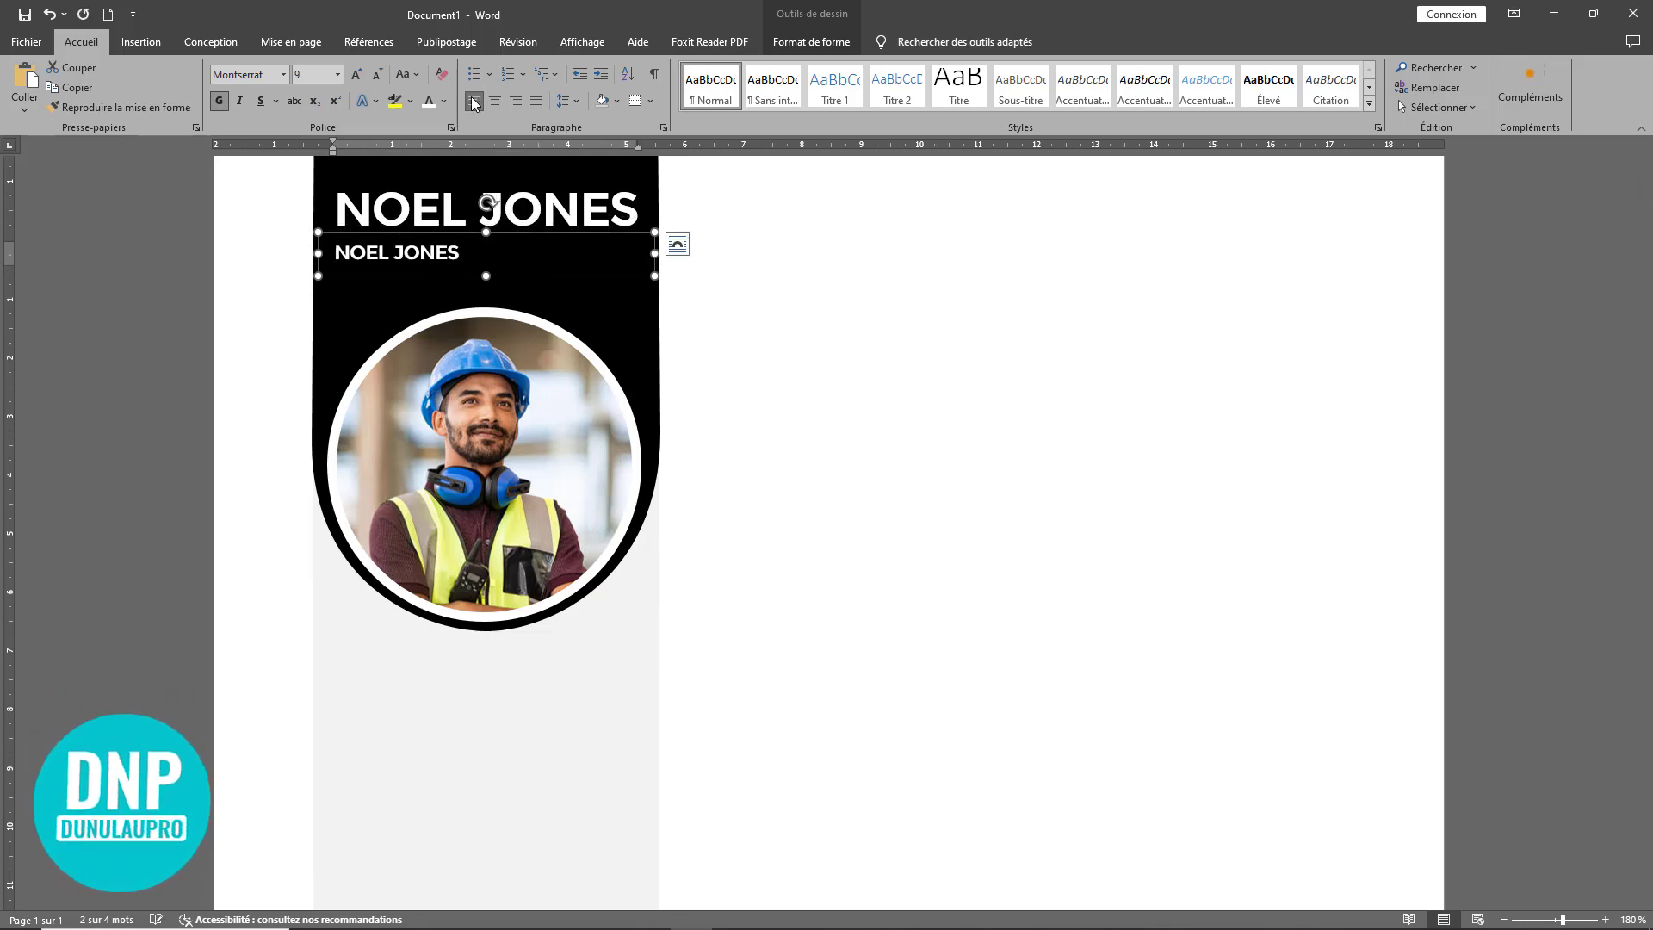
pyautogui.click(495, 100)
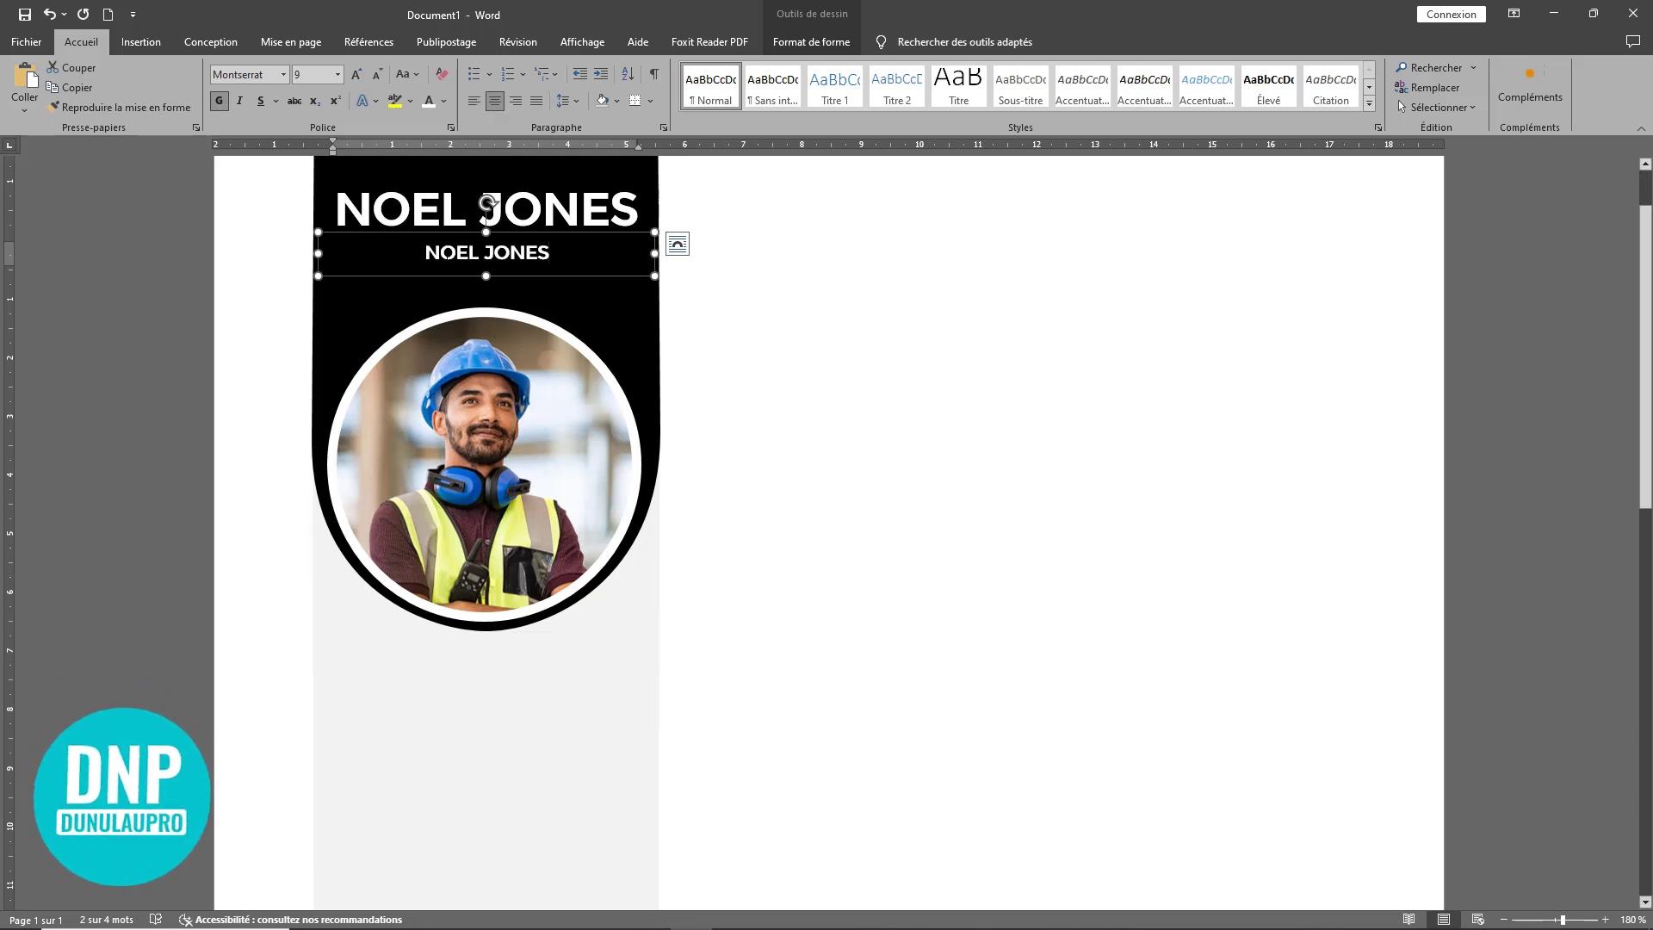
# Step: Replace the copied text below the name with the job title "Graphic & Designer"
pyautogui.tripleClick(446, 256)
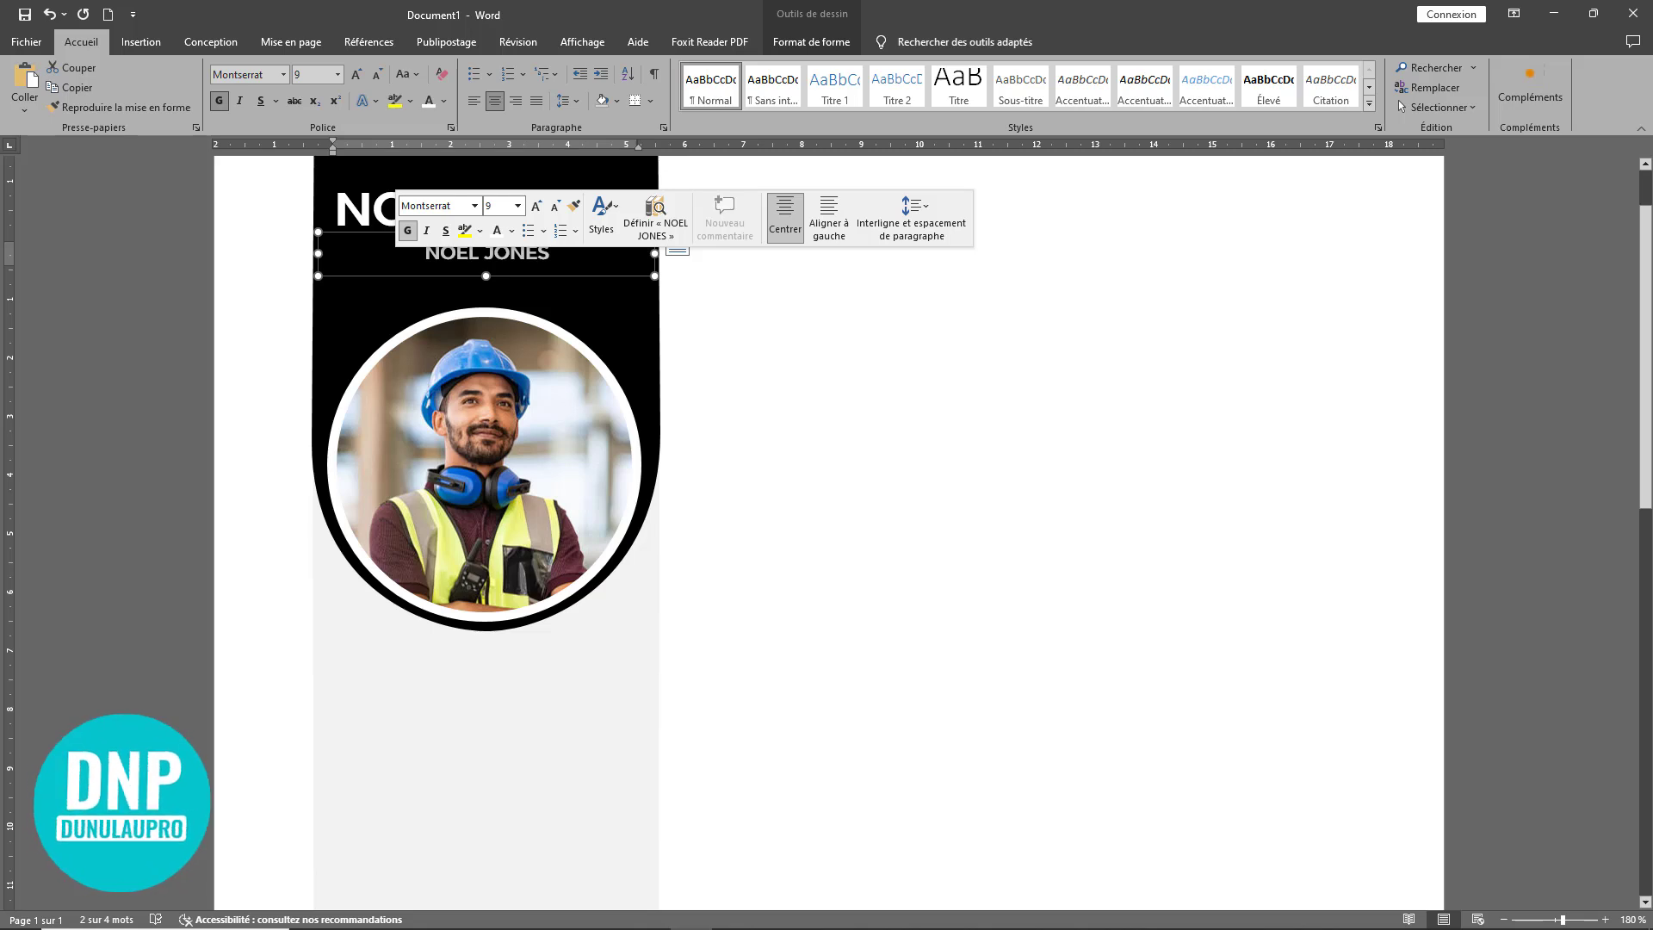
pyautogui.write('Gra')
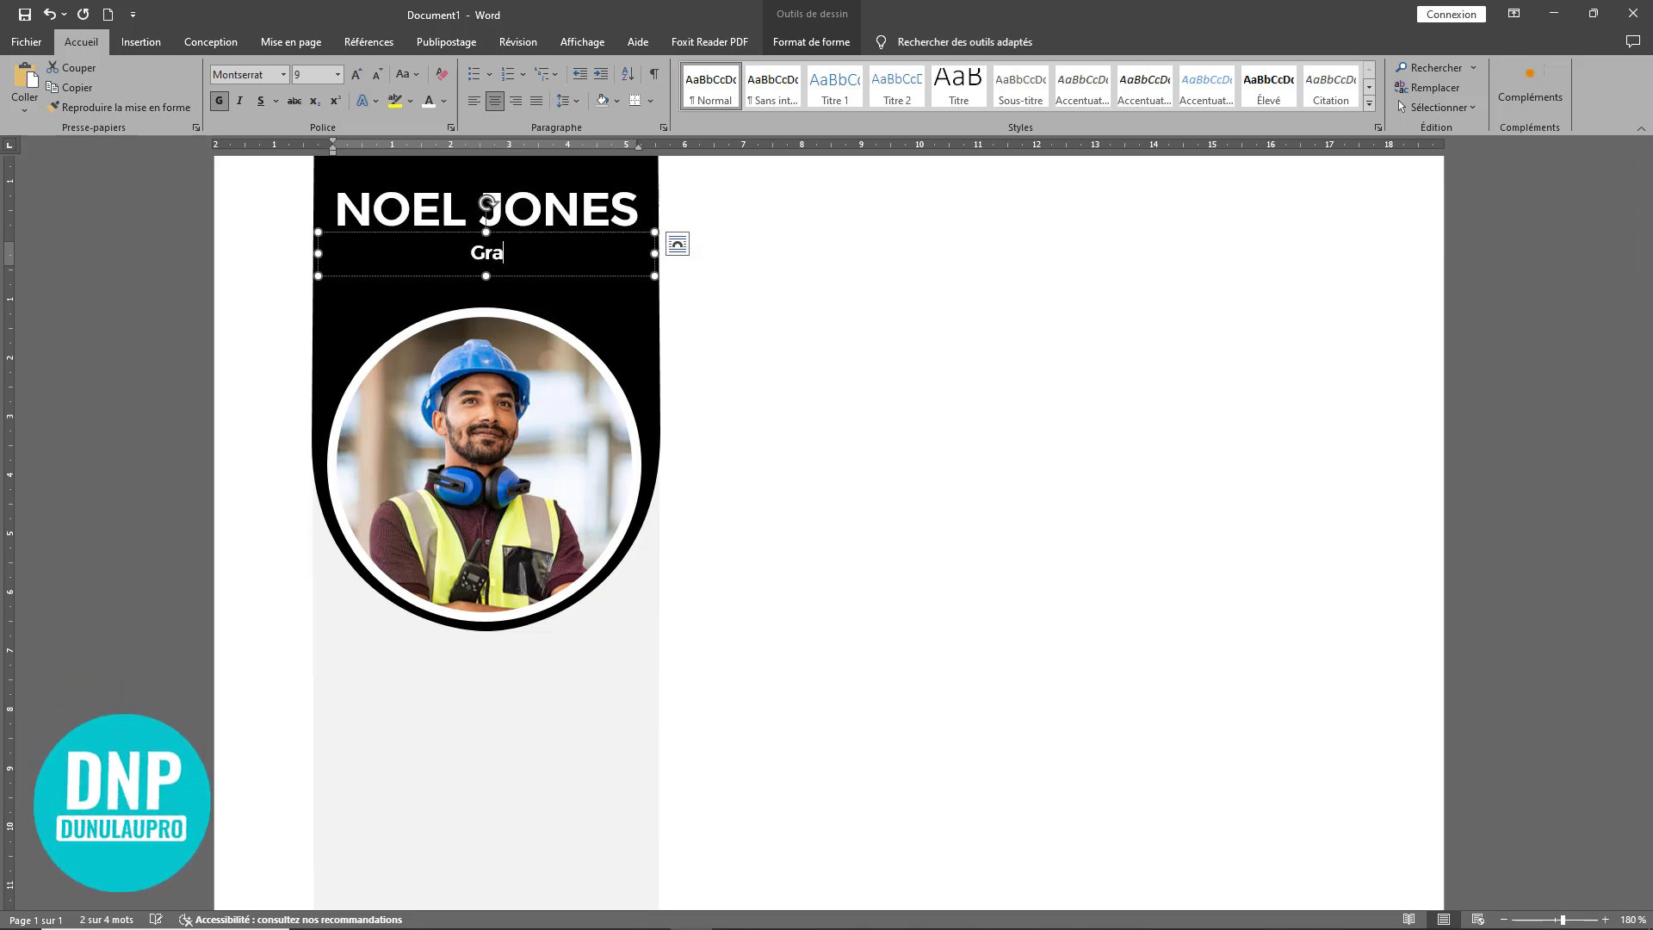
pyautogui.write('phic ')
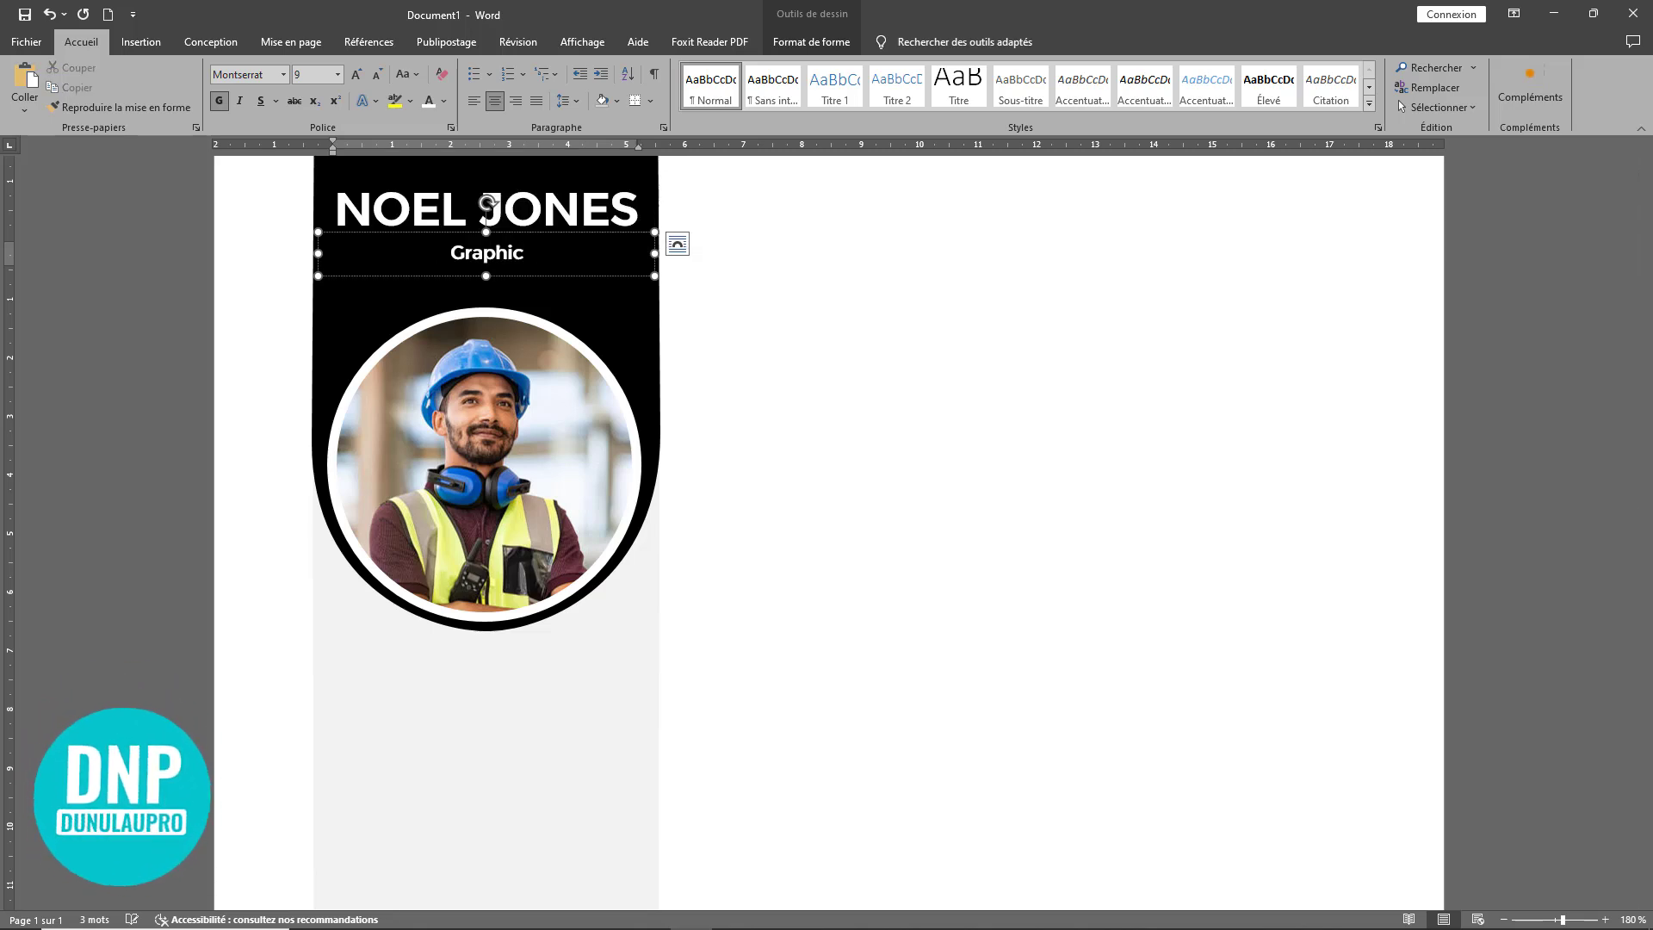
pyautogui.write('designer')
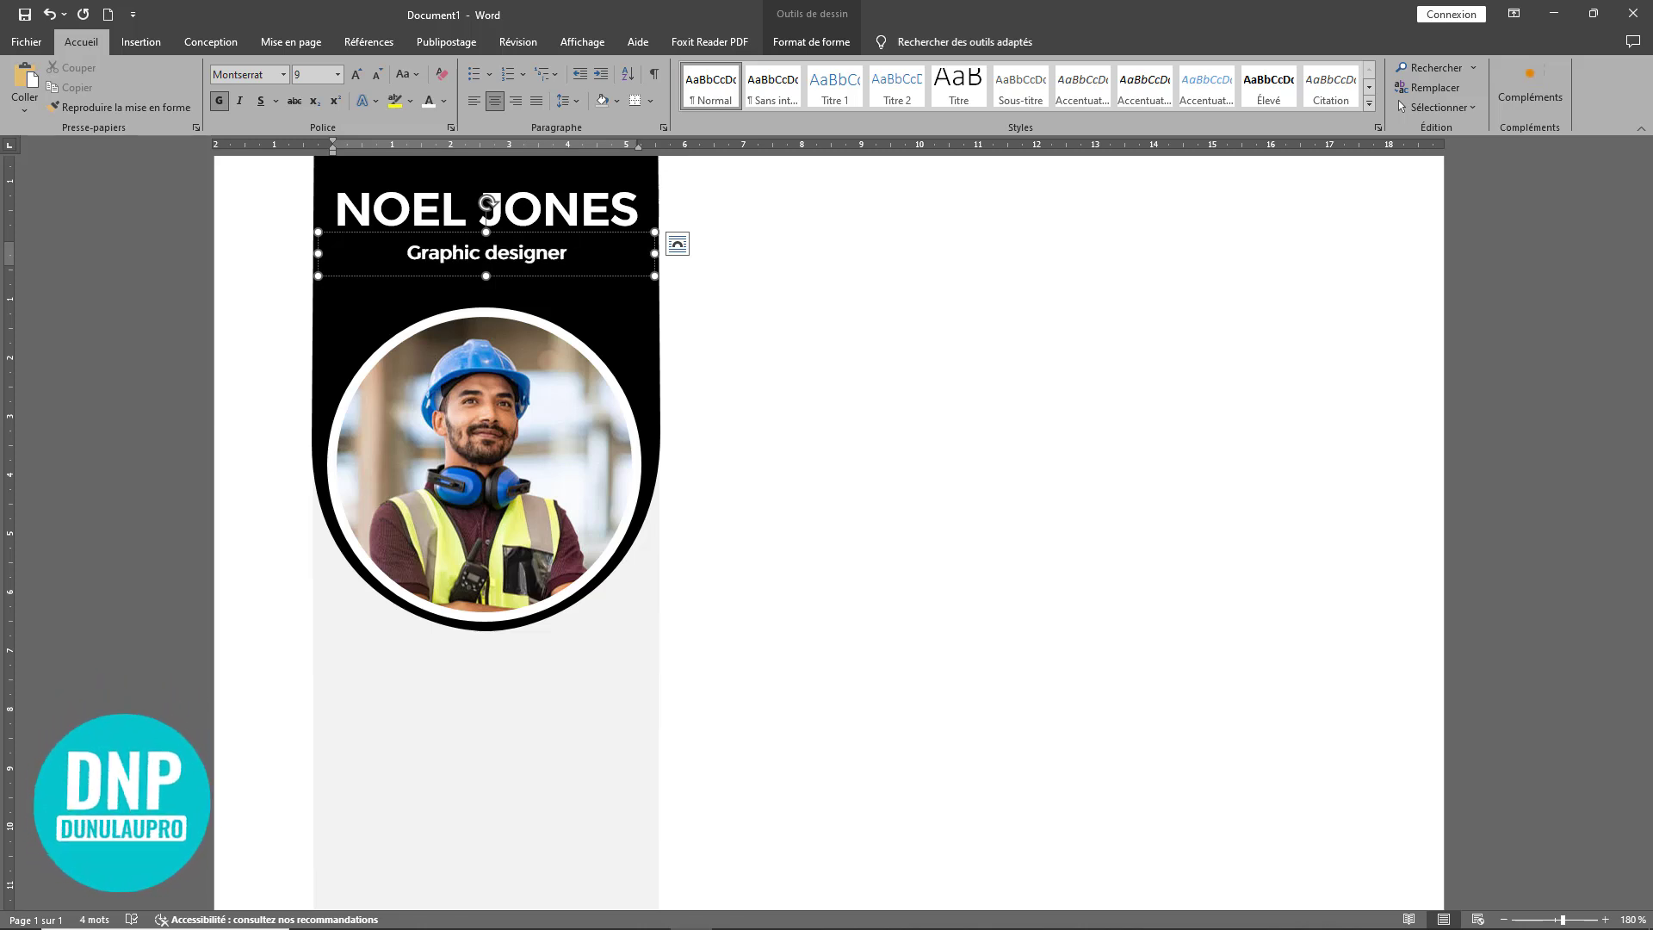
pyautogui.hotkey('shift', 'F3')
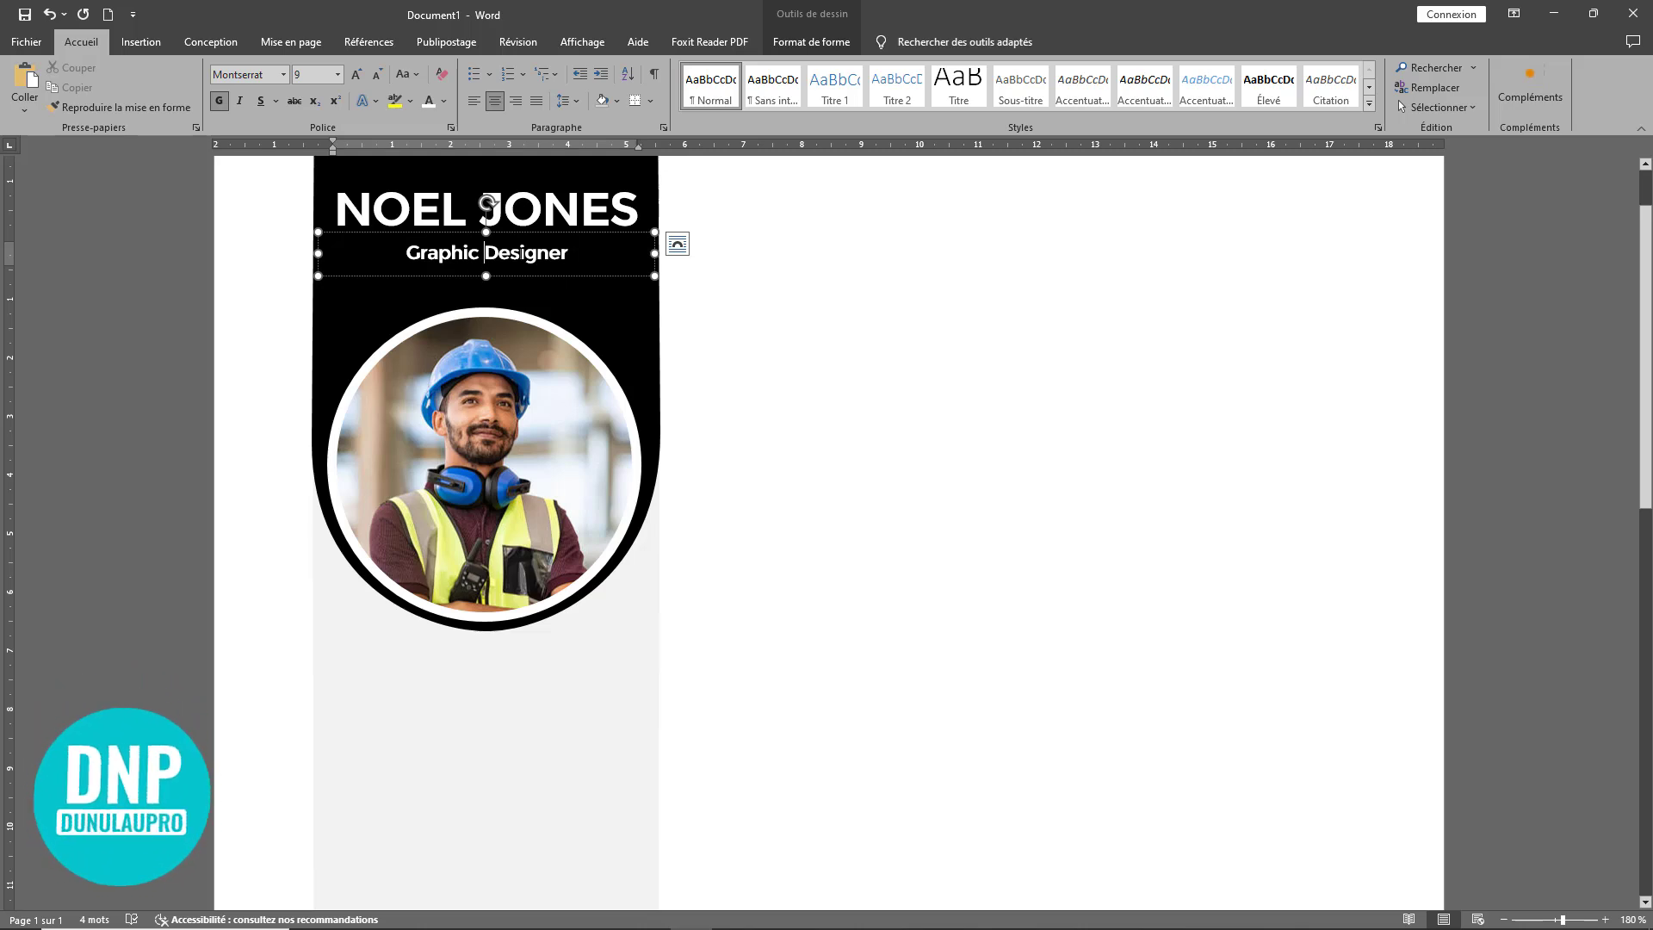
pyautogui.write('& ')
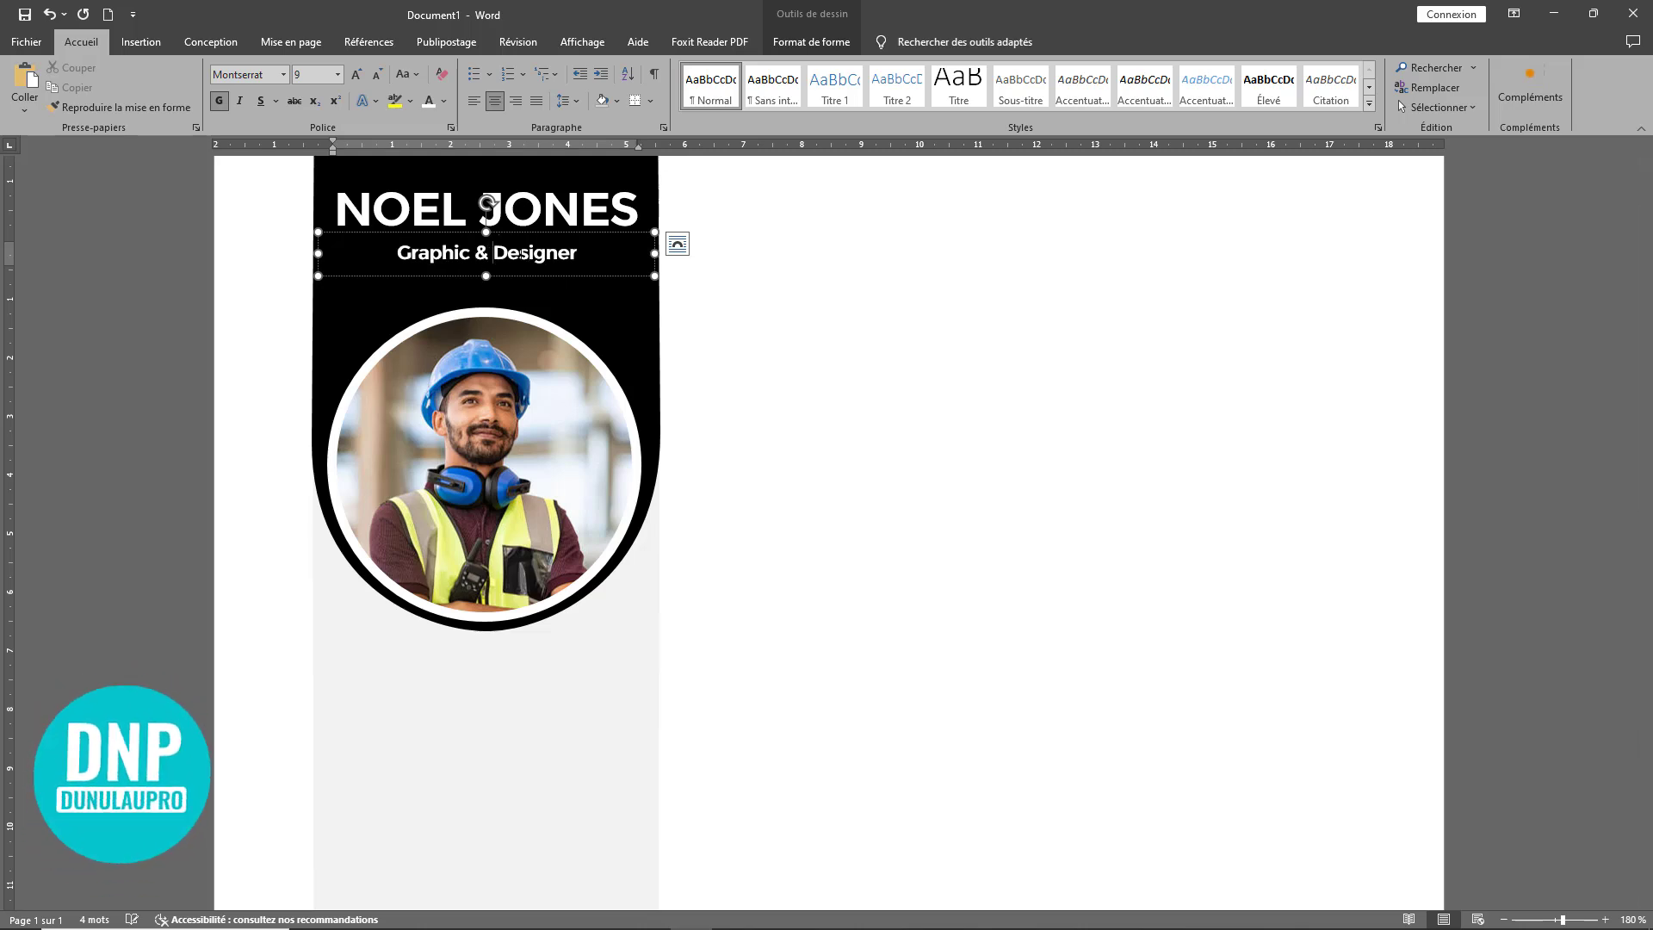
# Step: Complete the job title as "Graphic & Web Designer" and set it in non-bold Montserrat Alt
pyautogui.write('Wz')
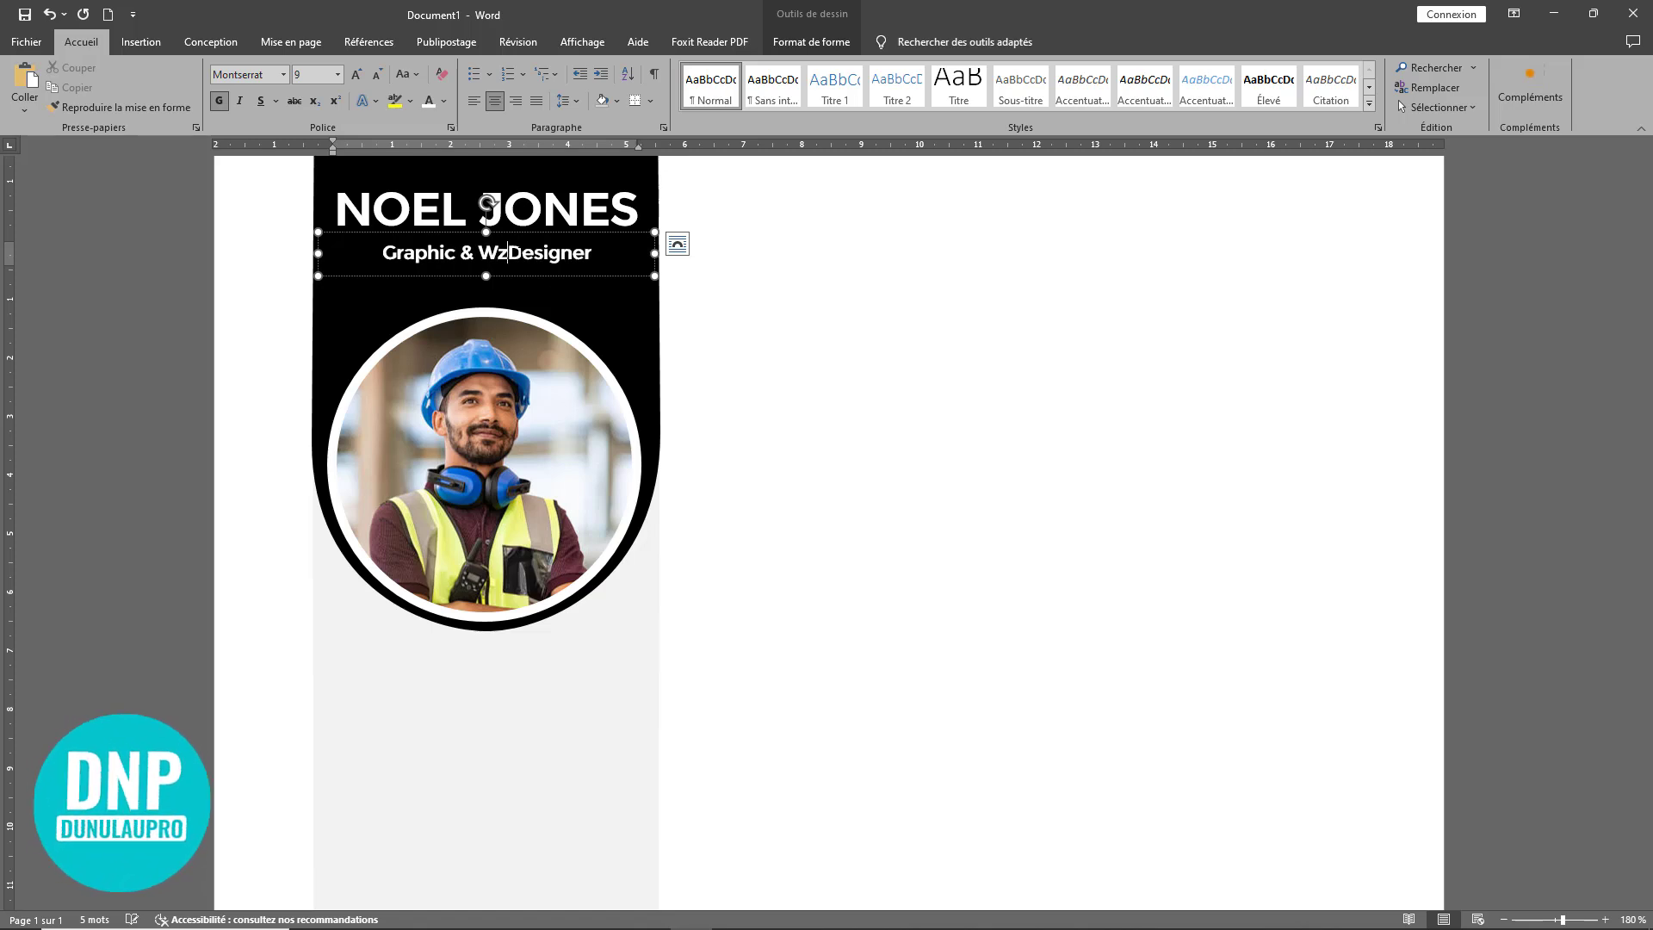
pyautogui.press('BackSpace')
pyautogui.write('eb')
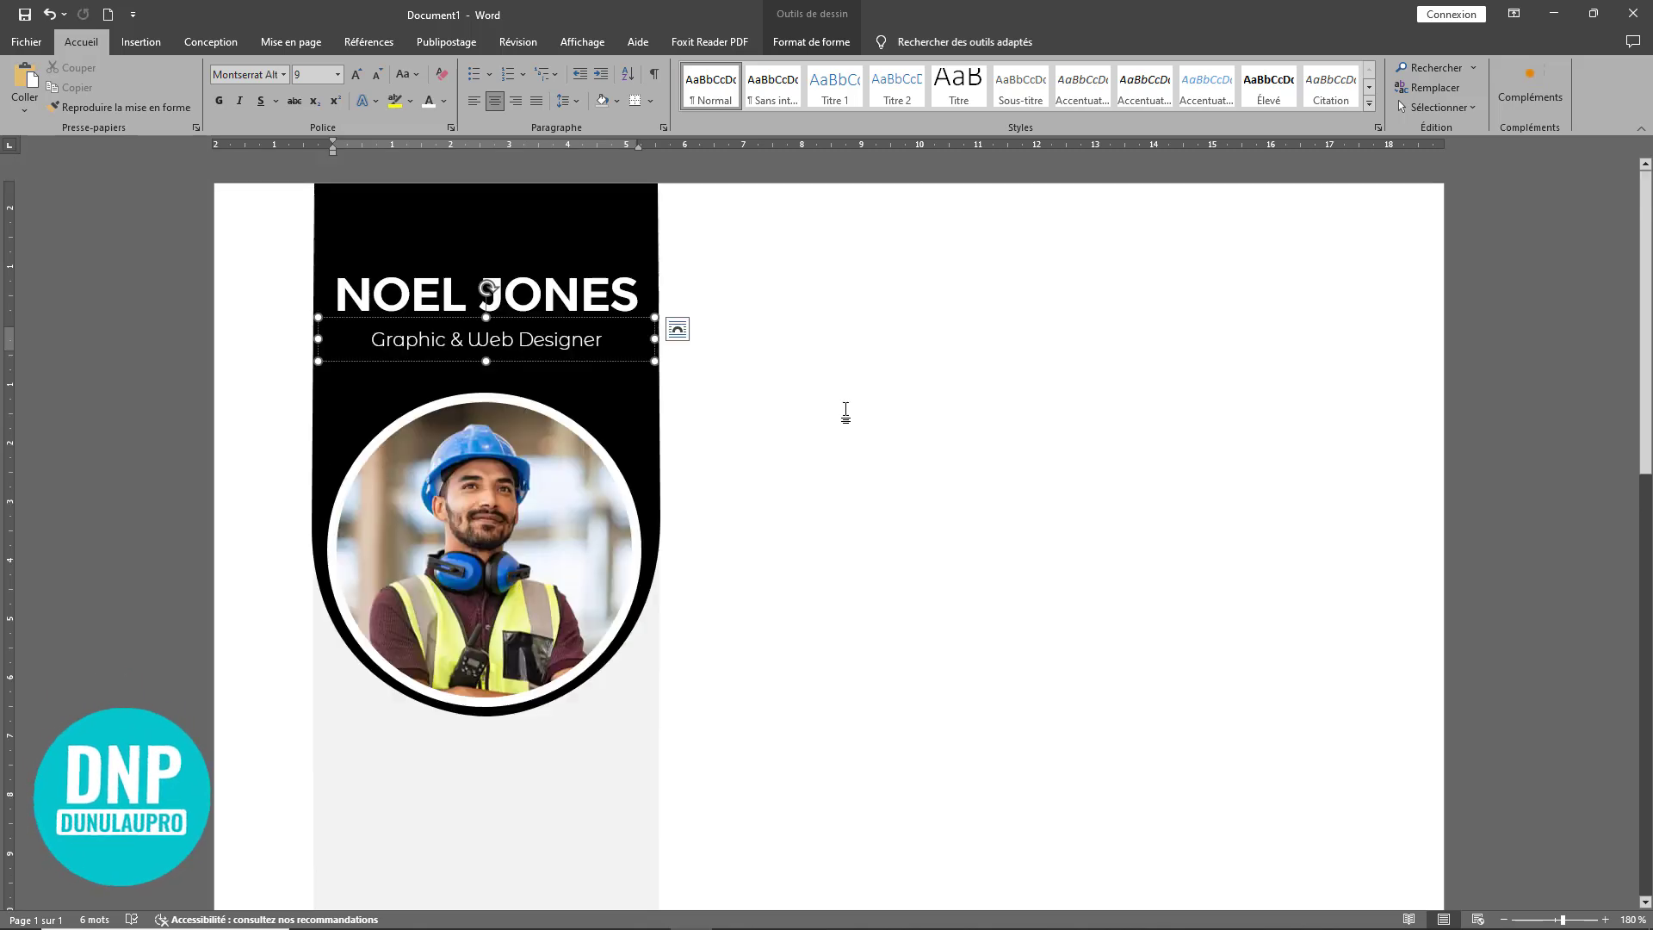
# Step: Duplicate the name text box onto the white area beside the sidebar and make the copy's text black
pyautogui.click(487, 286)
pyautogui.click(949, 255)
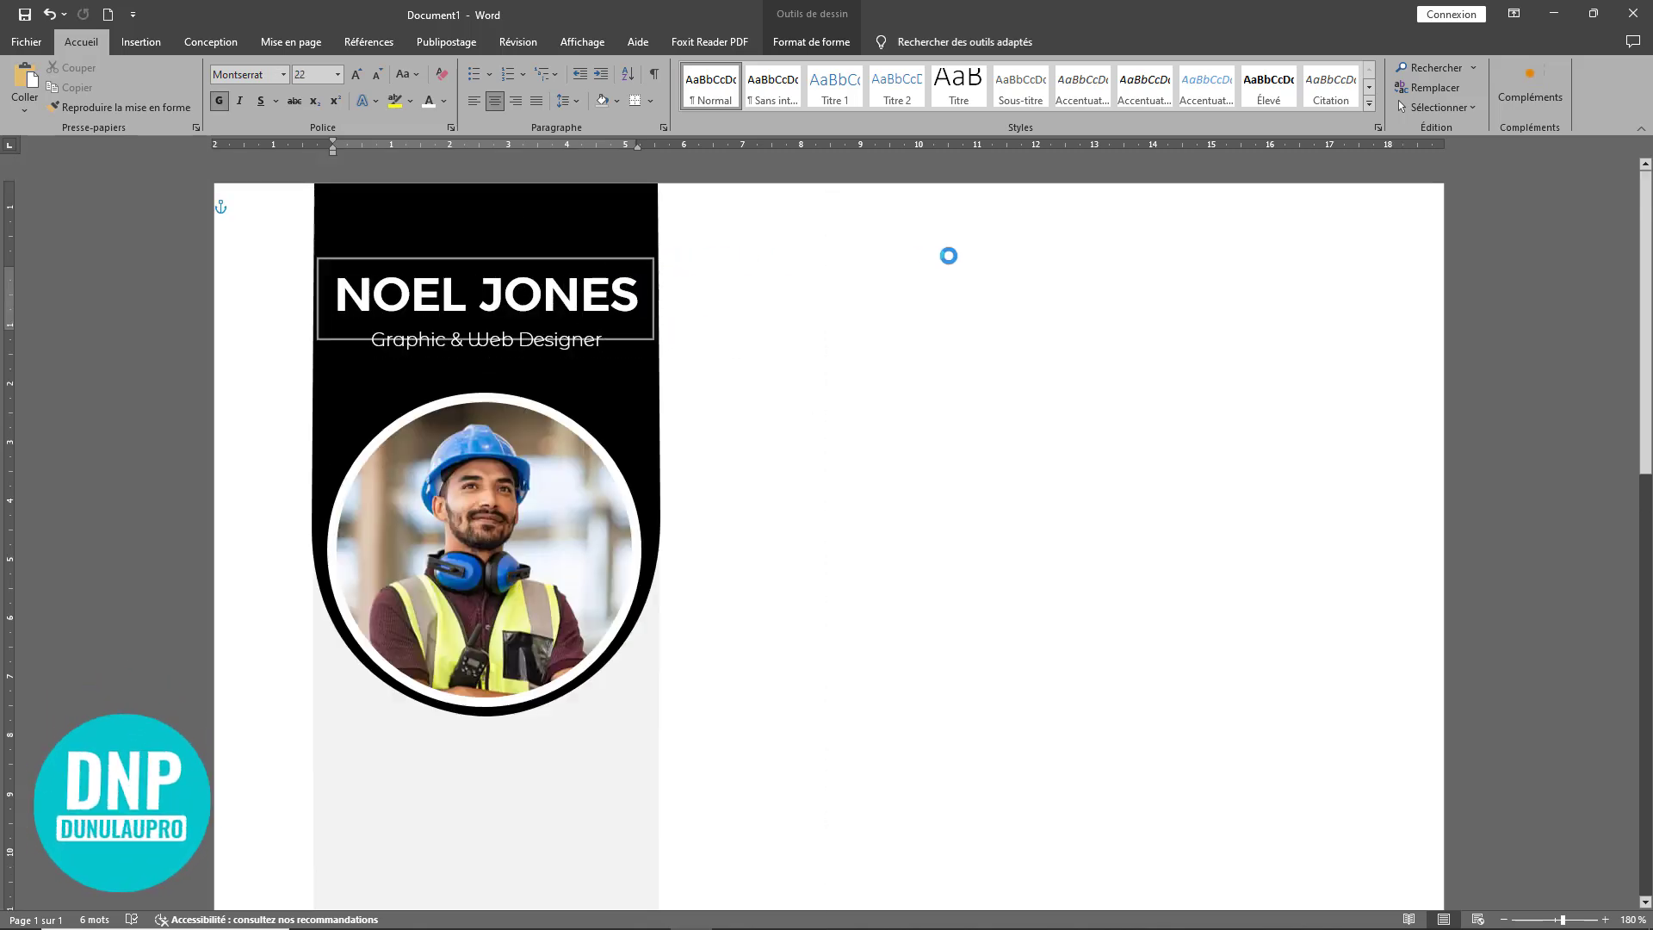
pyautogui.hotkey('ctrl', 'v')
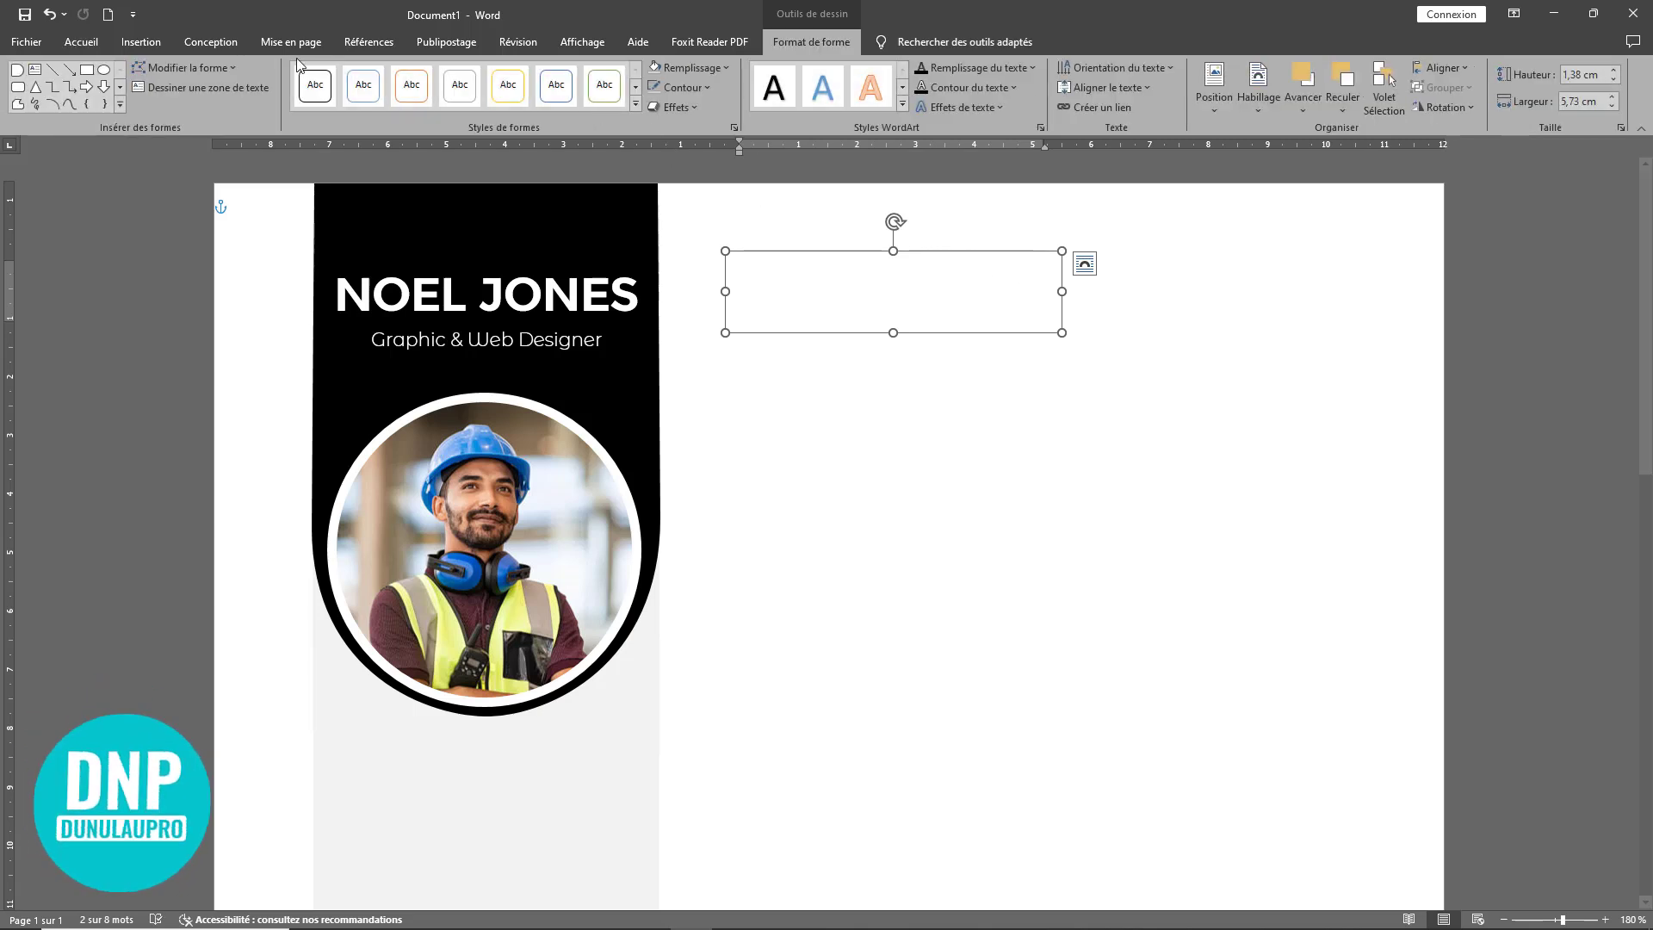
pyautogui.click(81, 41)
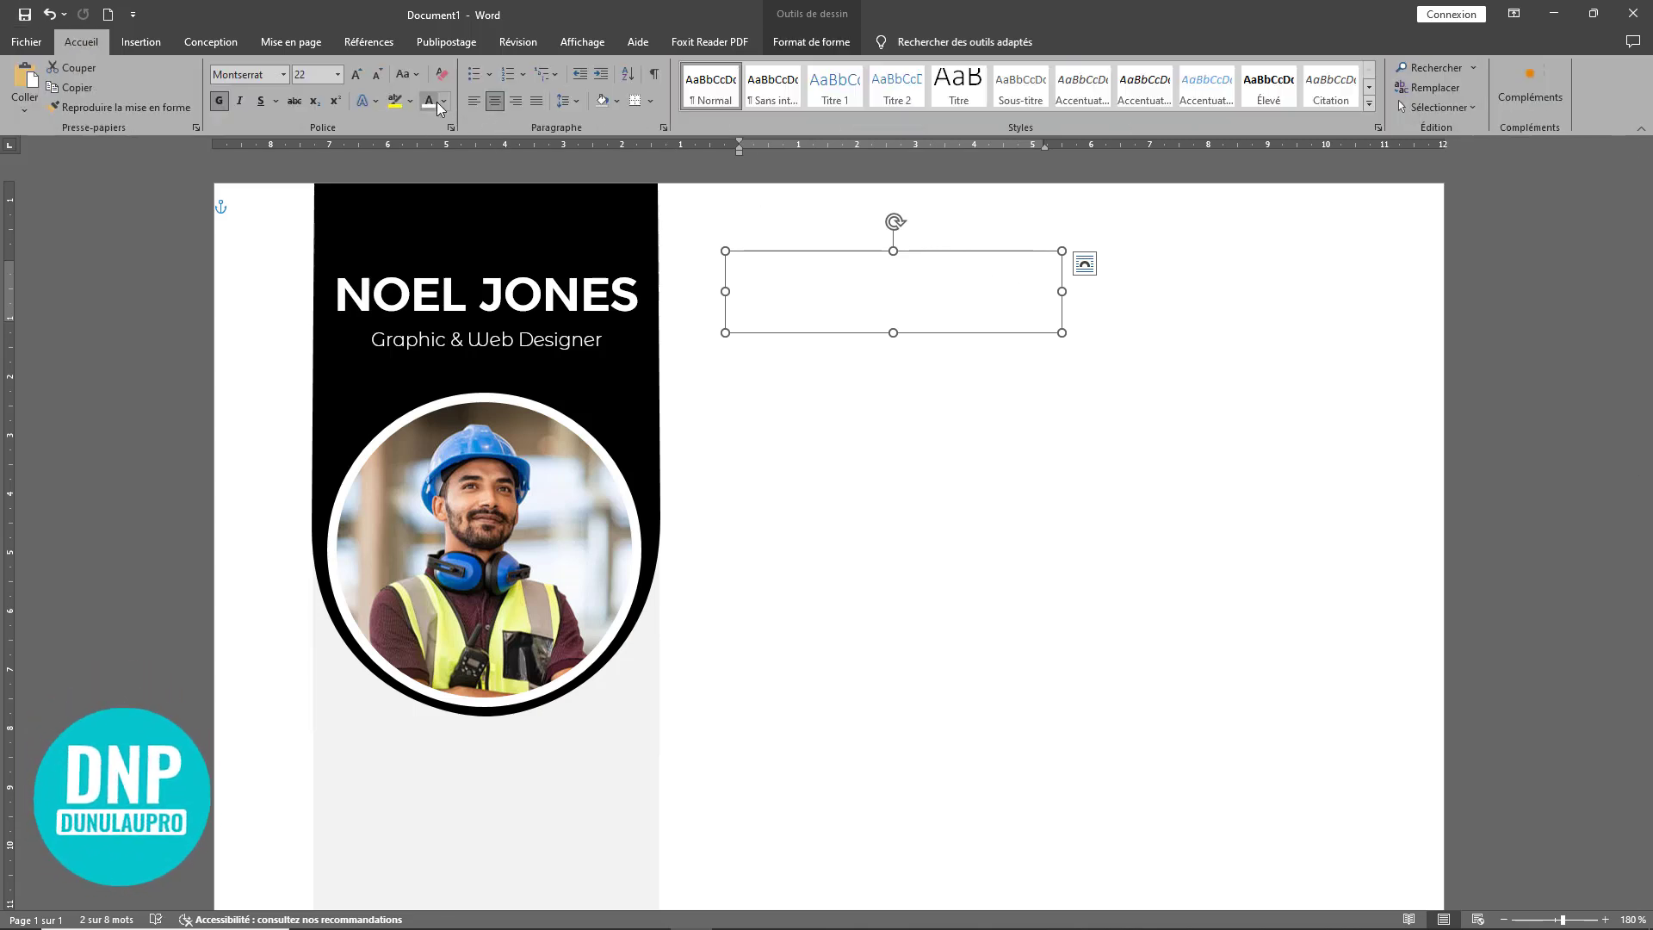
pyautogui.click(443, 102)
pyautogui.click(444, 152)
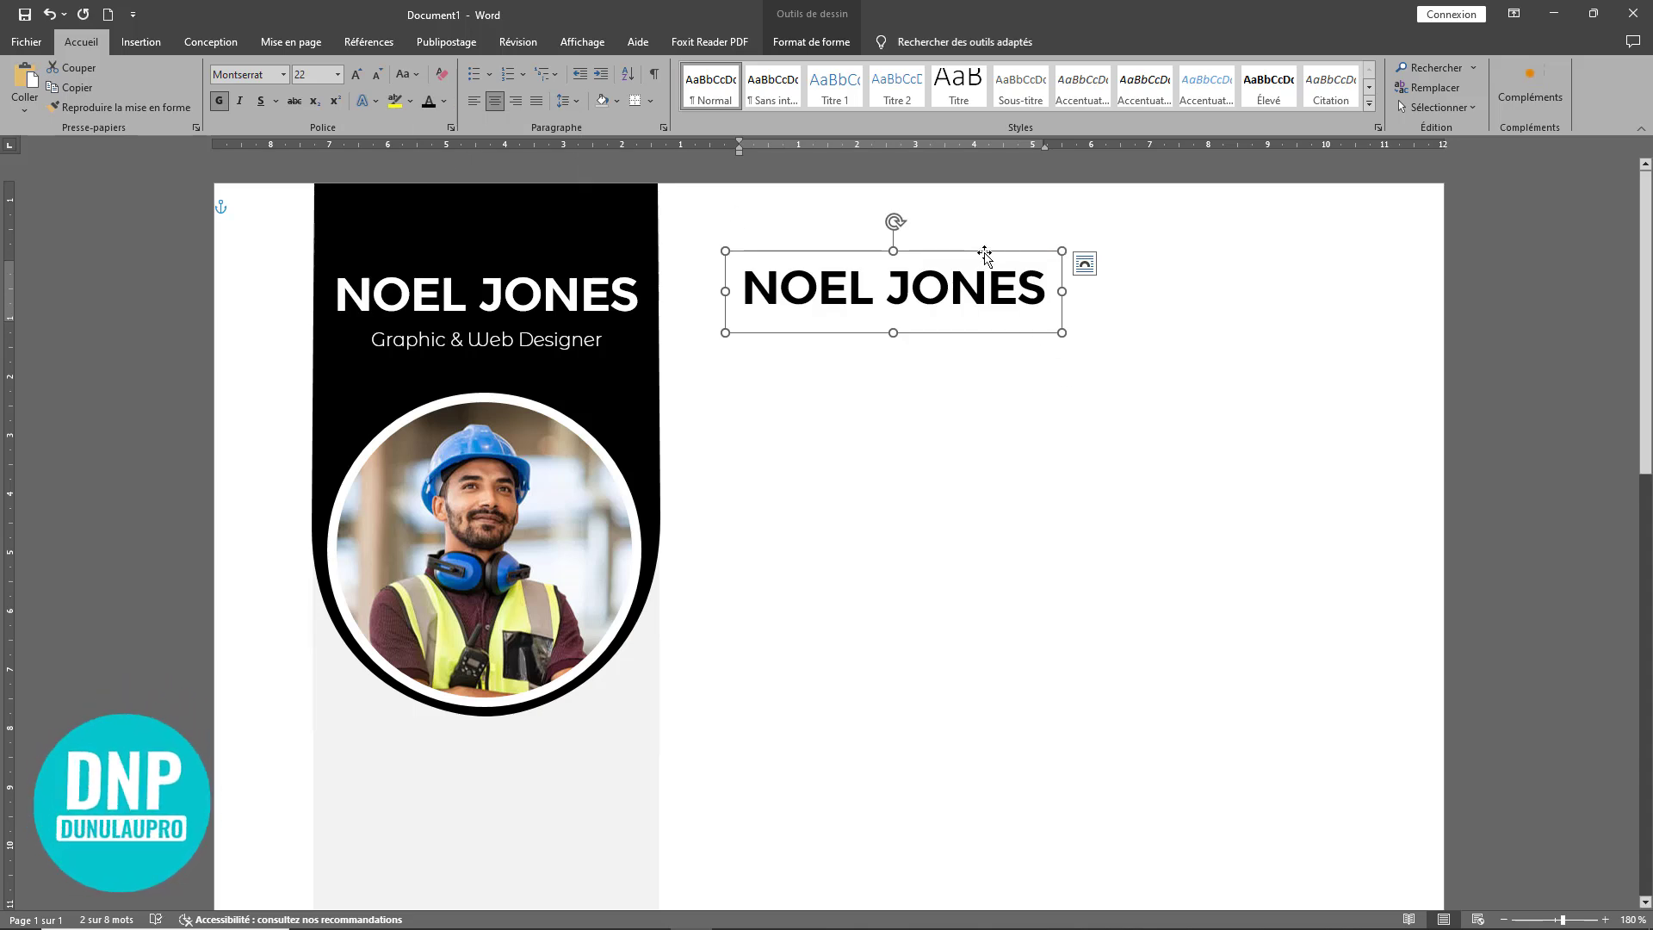
# Step: Widen the copied name text box and left-align its text
pyautogui.moveTo(1059, 291); pyautogui.dragTo(1287, 291)
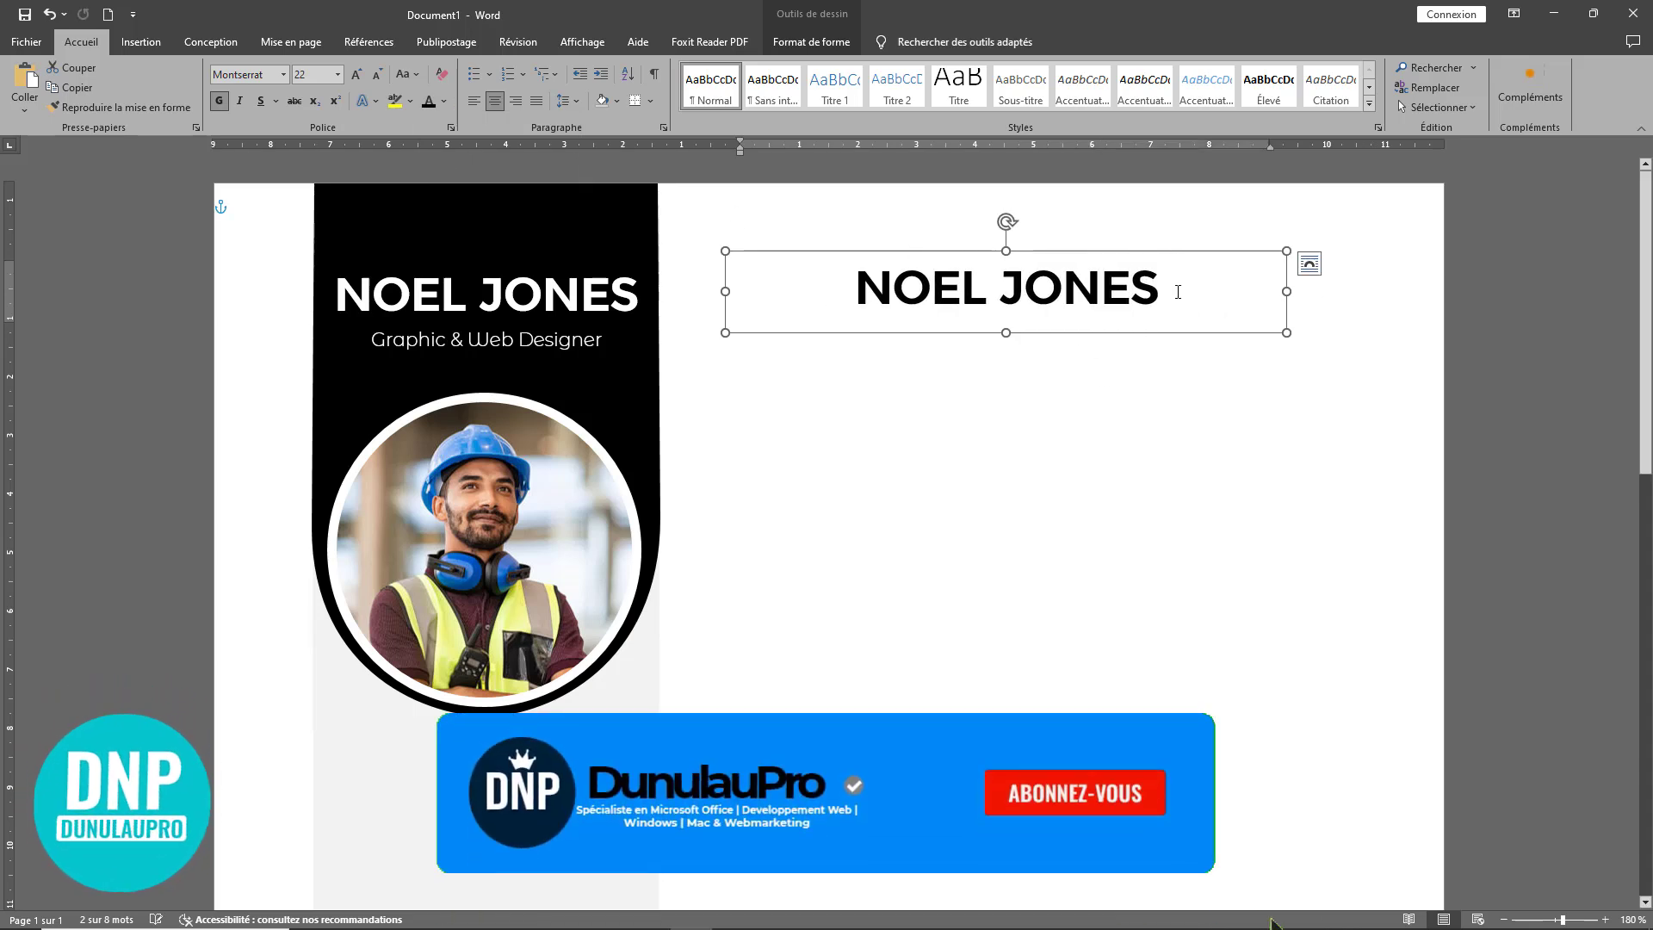
pyautogui.tripleClick(786, 274)
pyautogui.click(477, 102)
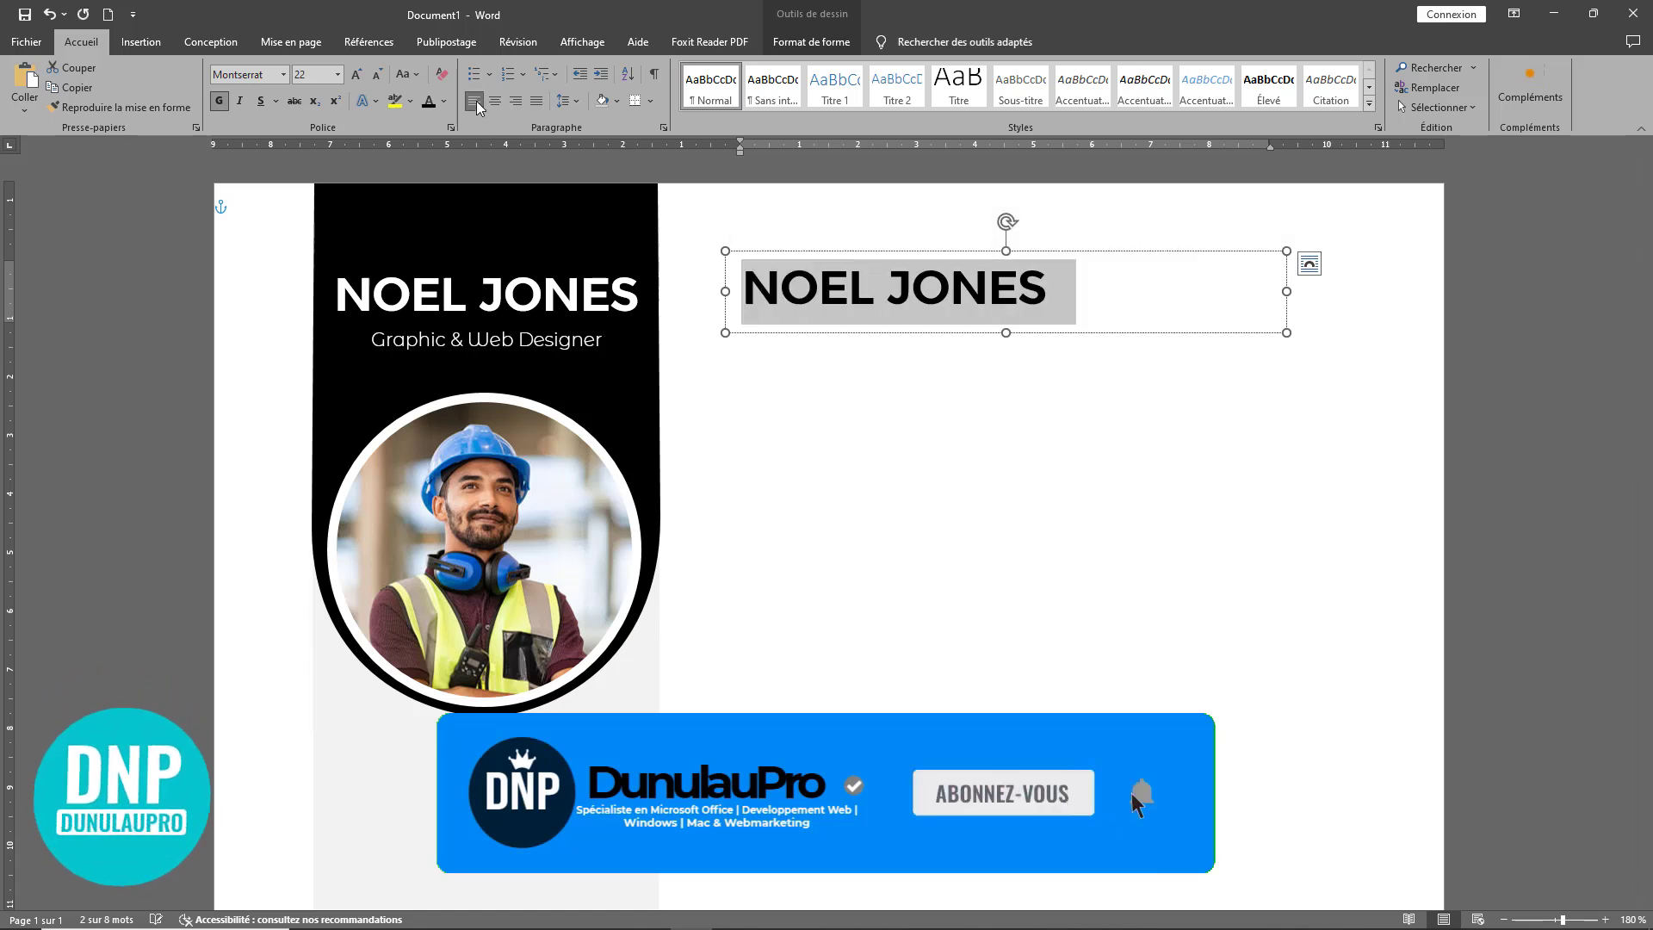
# Step: Replace the copied name with the heading "About me" and convert it to uppercase
pyautogui.write('A')
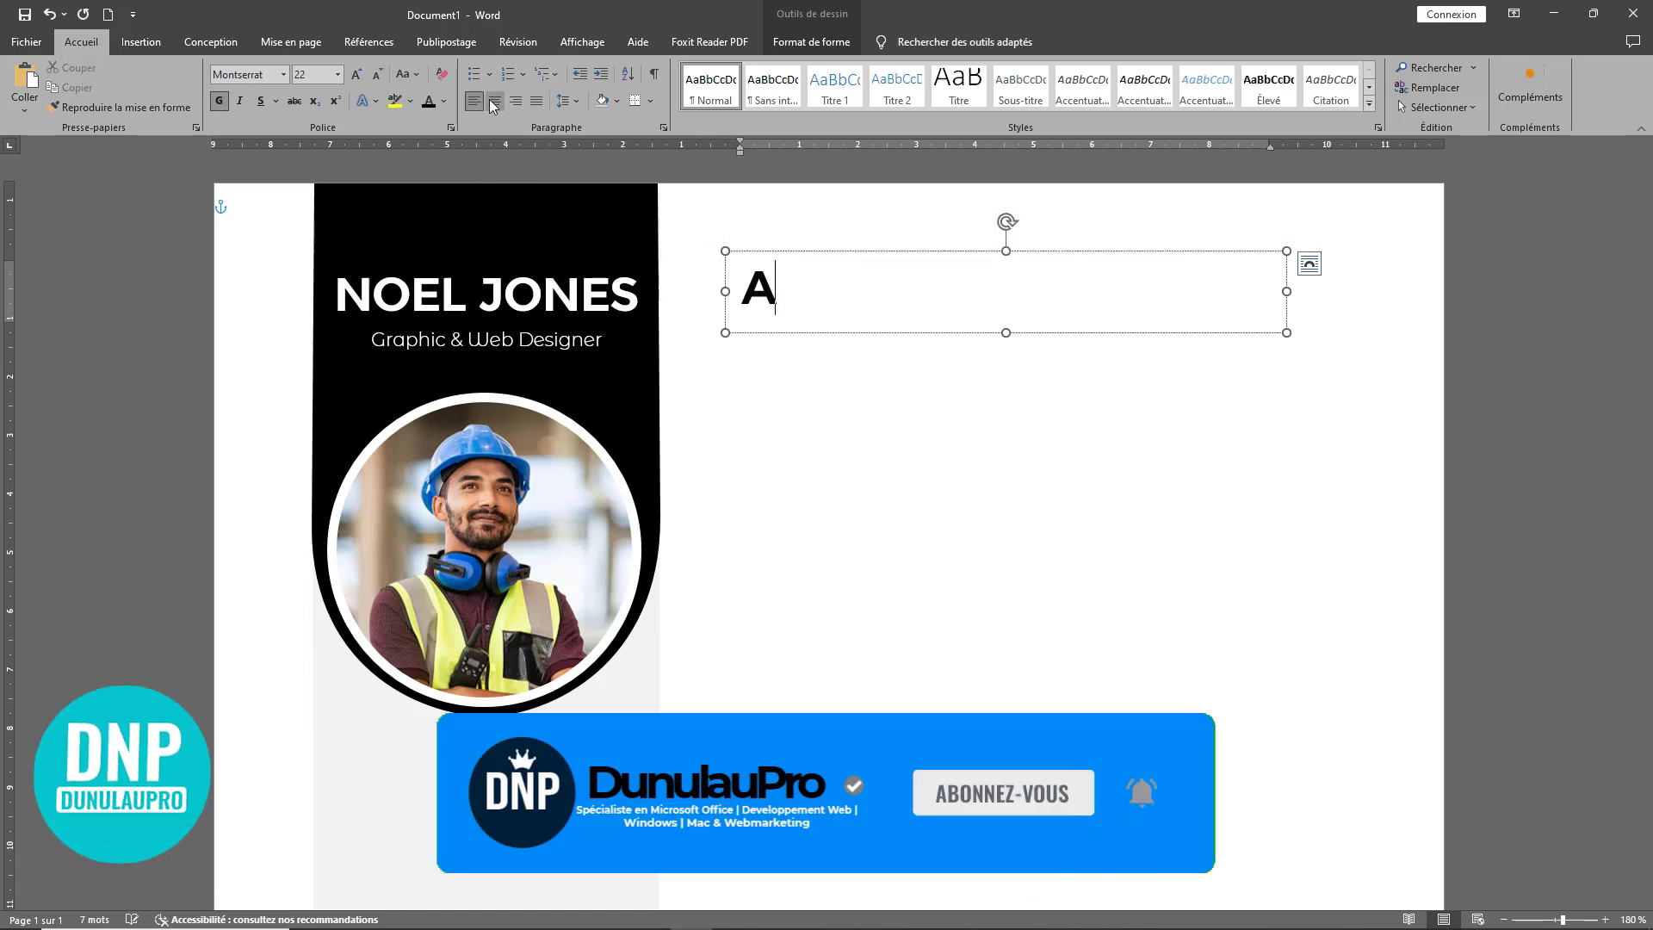
pyautogui.write('bout ')
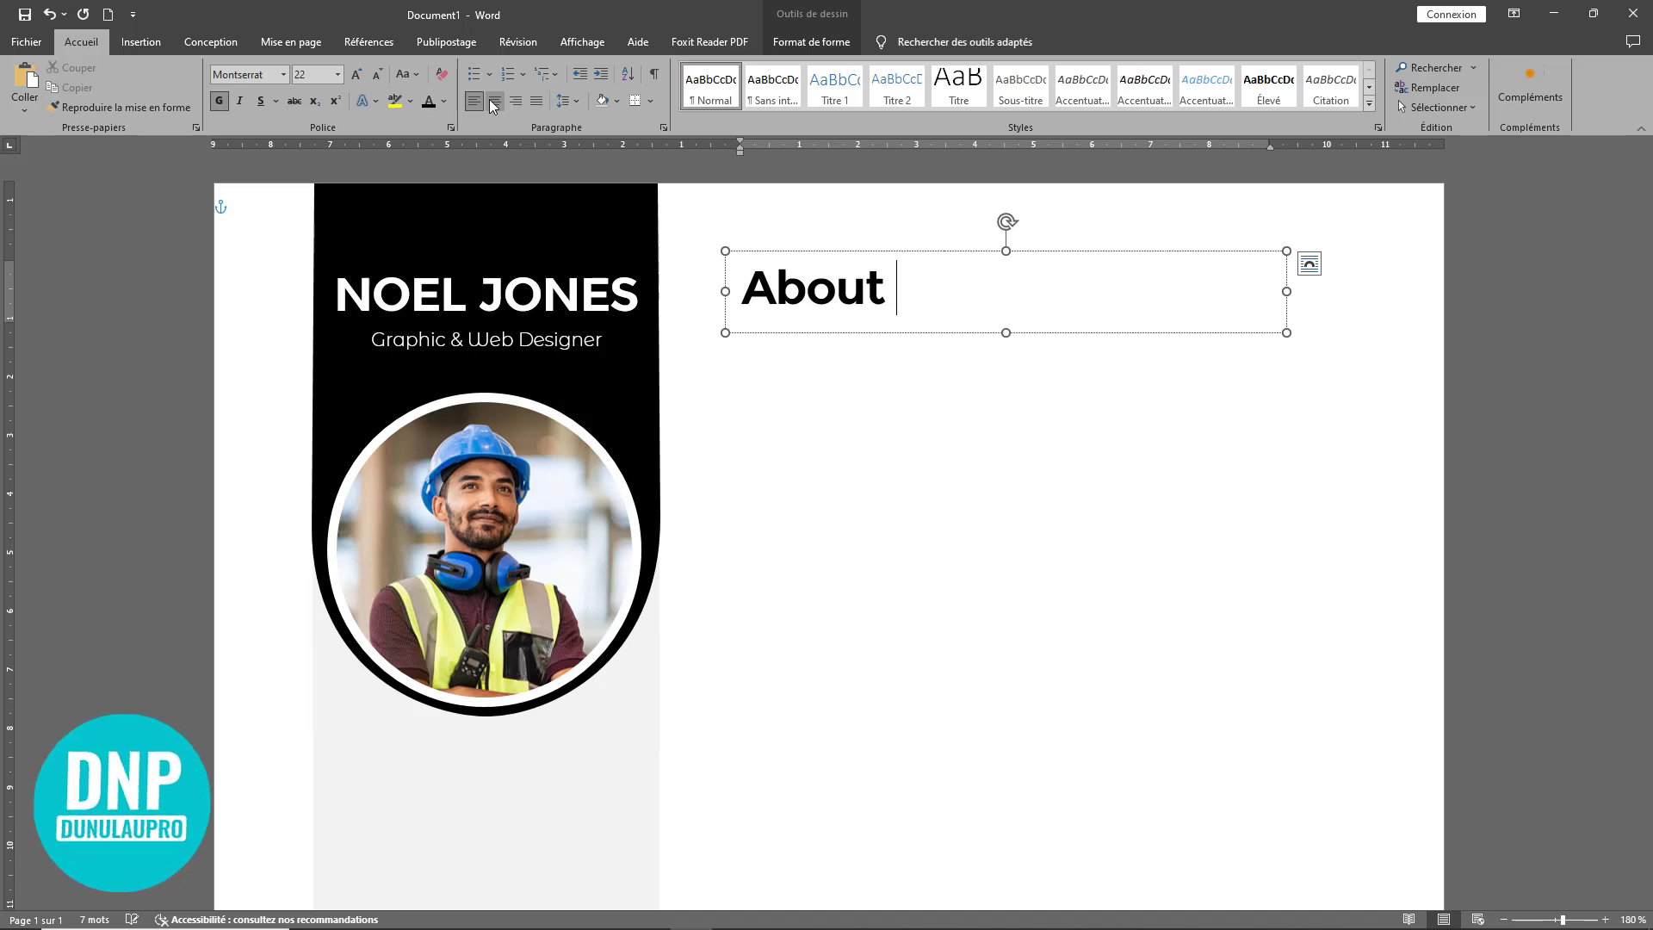
pyautogui.write('u')
pyautogui.press('BackSpace')
pyautogui.write('me')
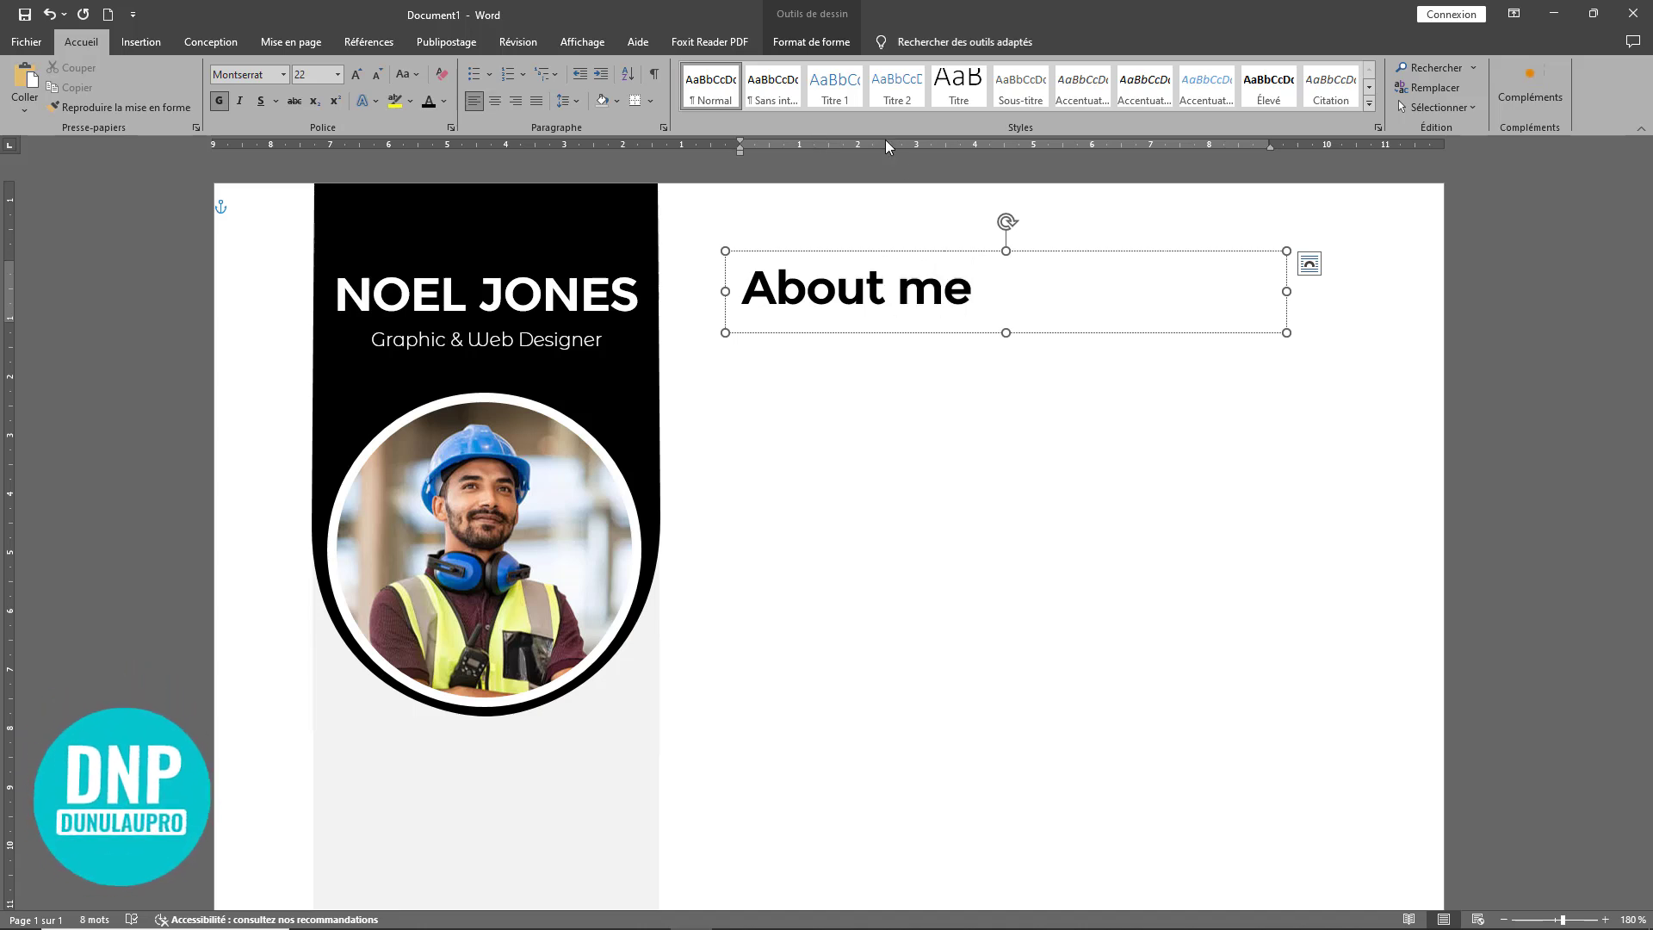
pyautogui.tripleClick(995, 295)
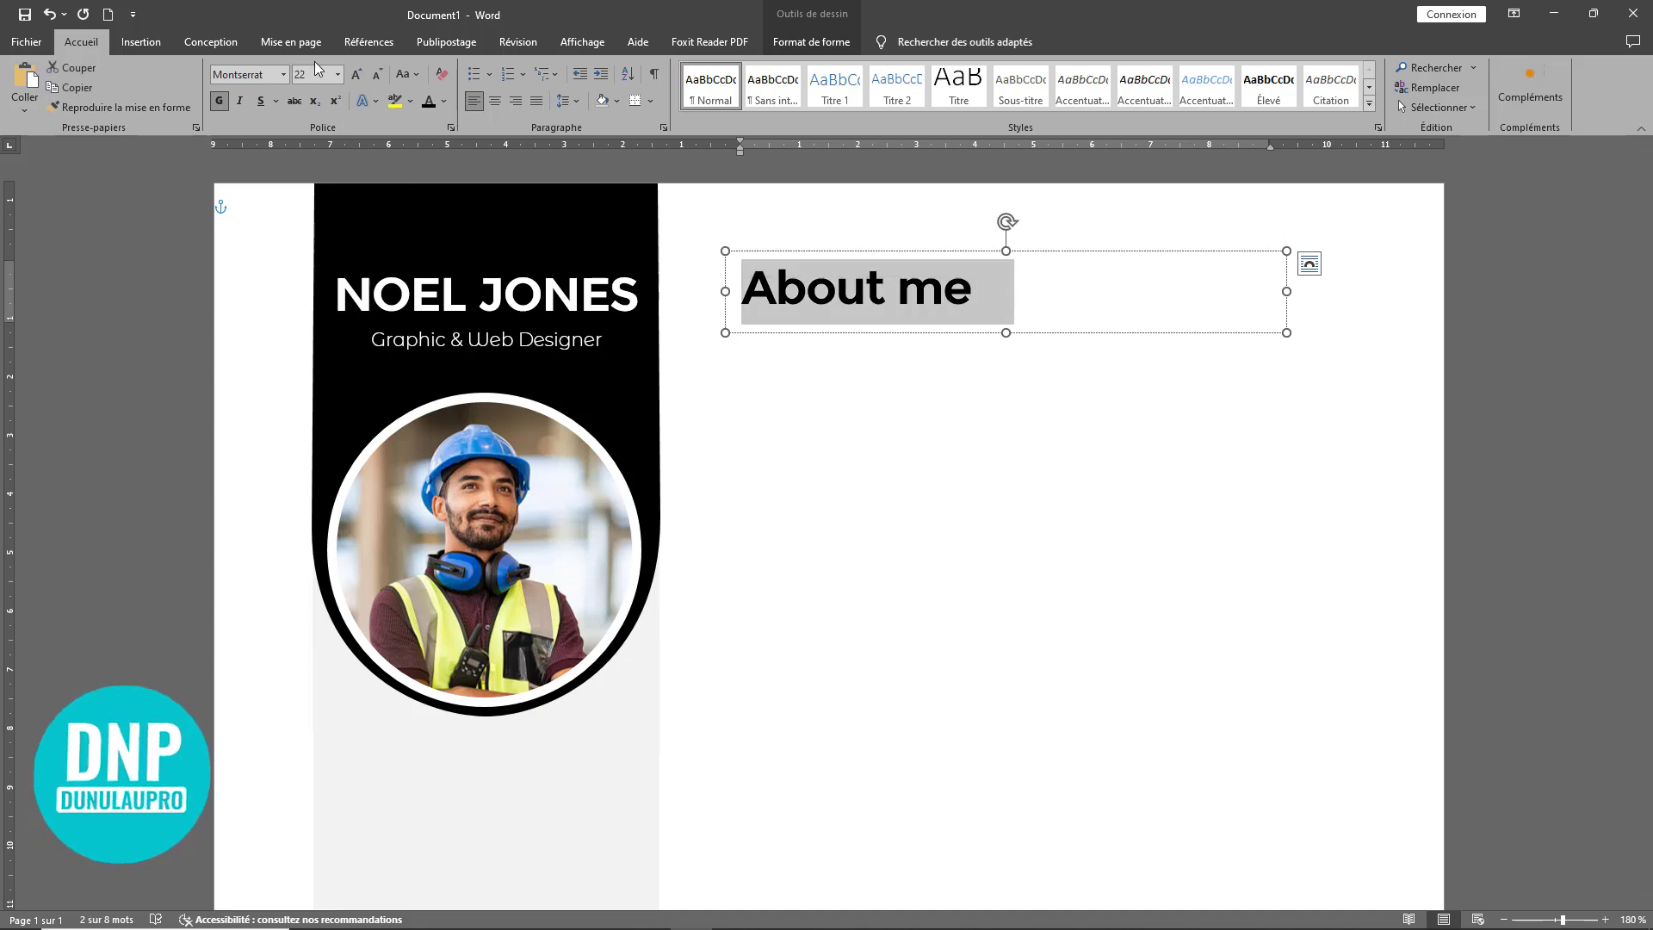
pyautogui.click(408, 75)
pyautogui.click(458, 140)
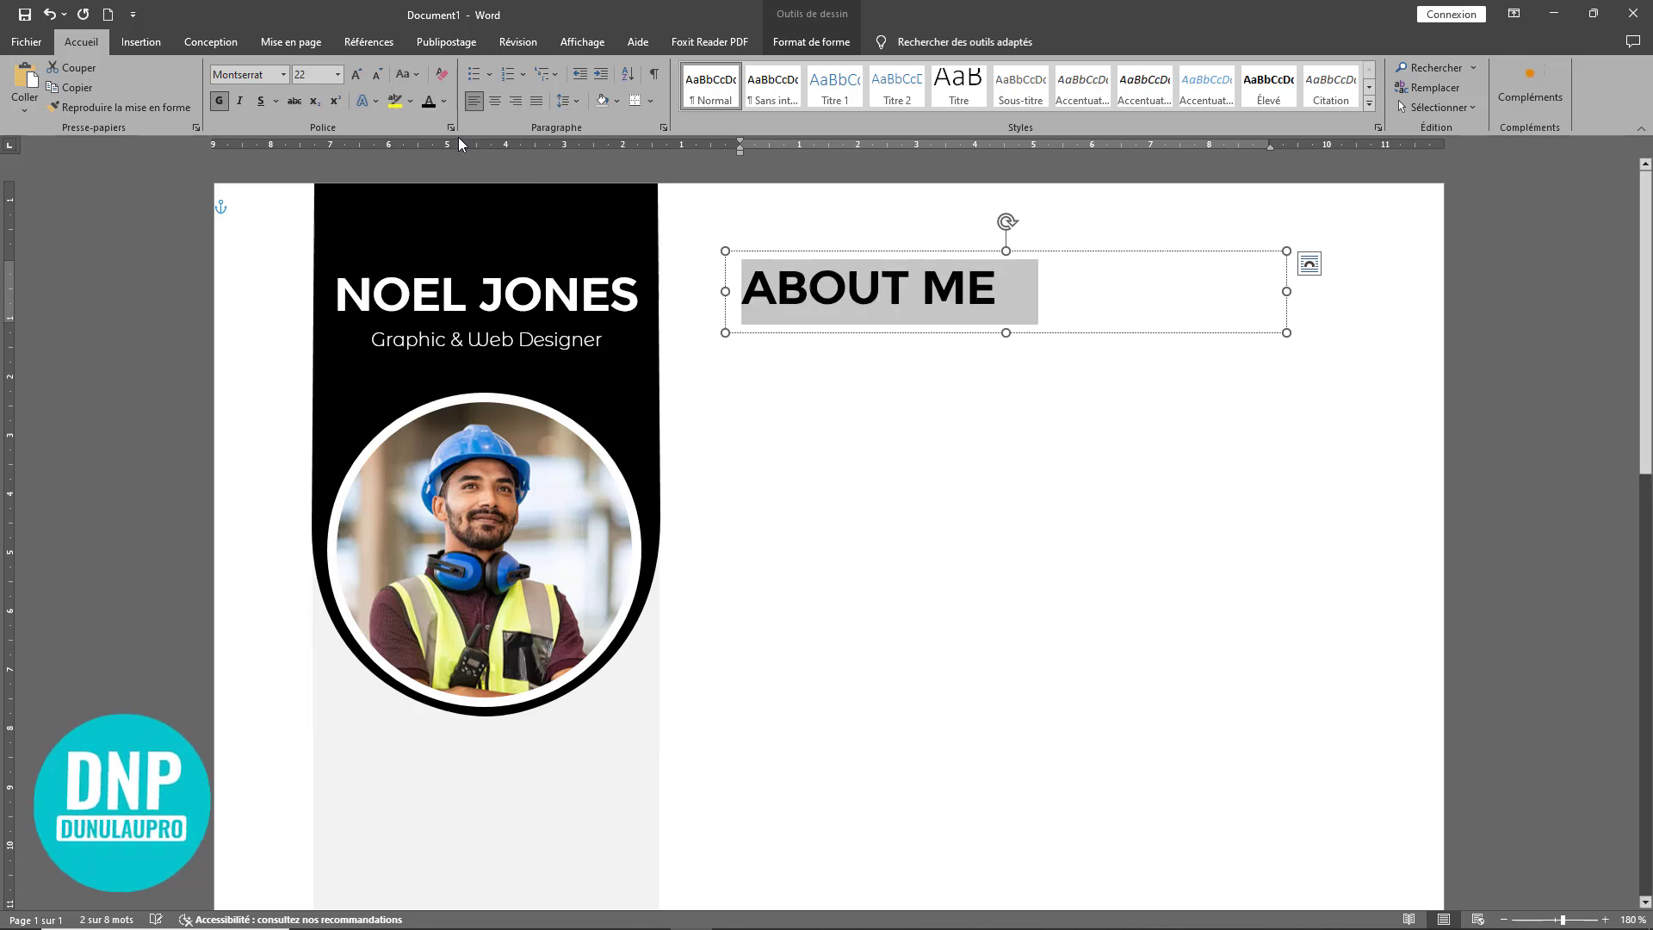
# Step: Reduce the ABOUT ME heading to 14 pt and shrink its text box to fit the line
pyautogui.click(380, 74)
pyautogui.click(380, 74)
pyautogui.click(380, 74)
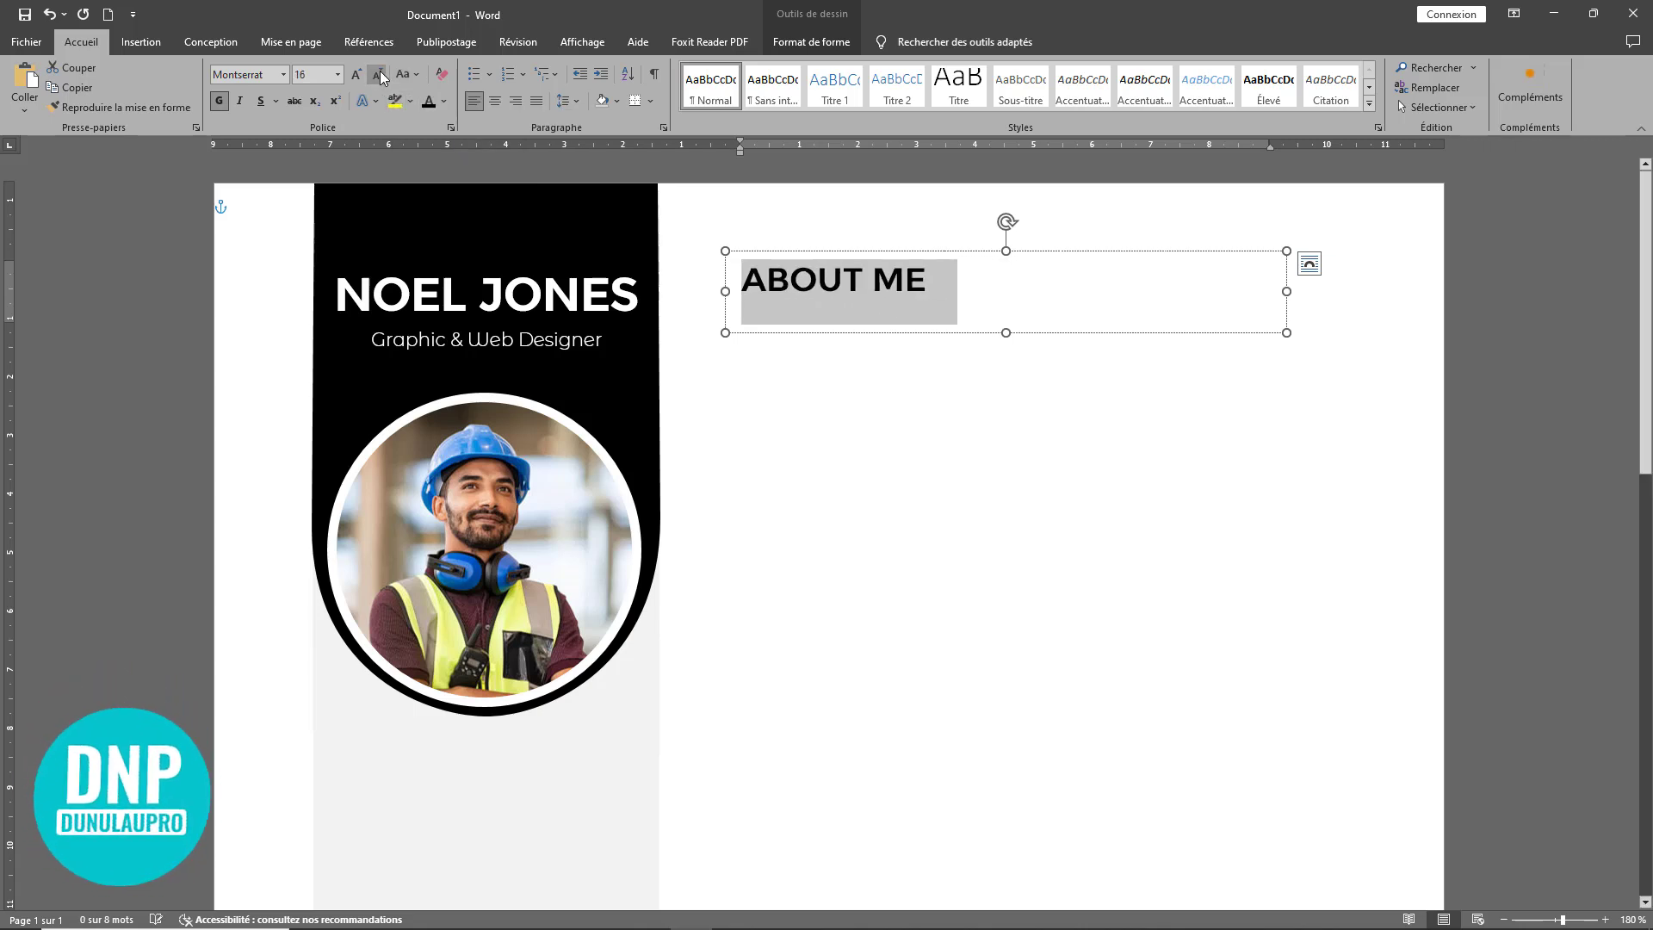
pyautogui.click(380, 74)
pyautogui.moveTo(1006, 332); pyautogui.dragTo(1005, 302)
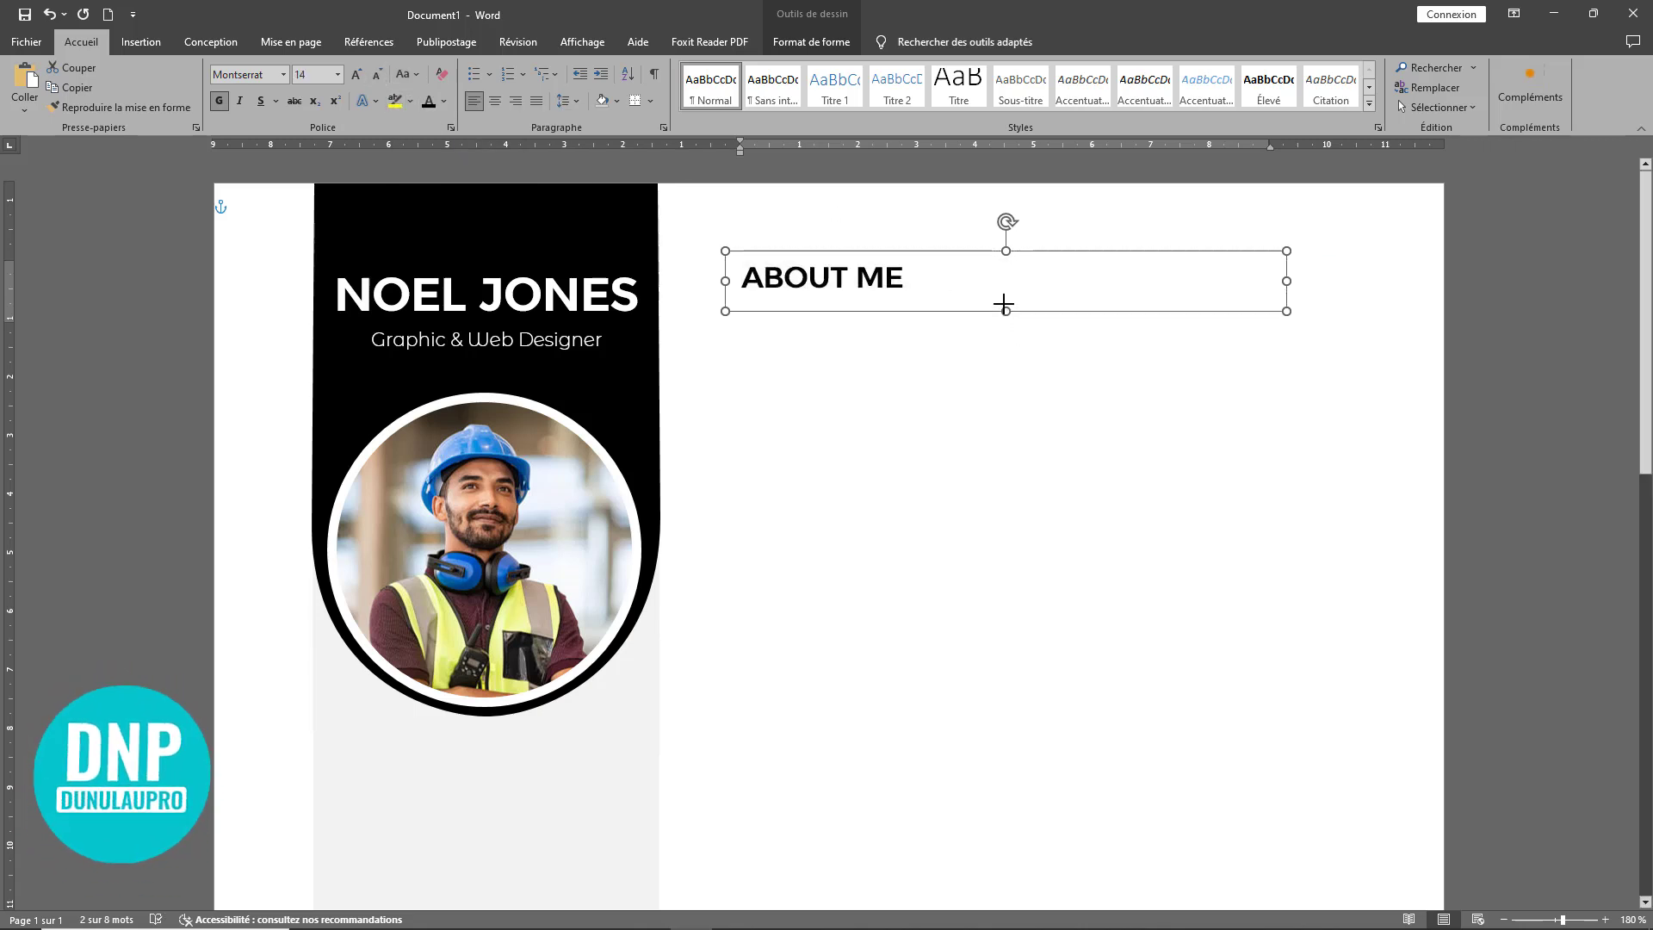
pyautogui.moveTo(1286, 276); pyautogui.dragTo(1148, 253)
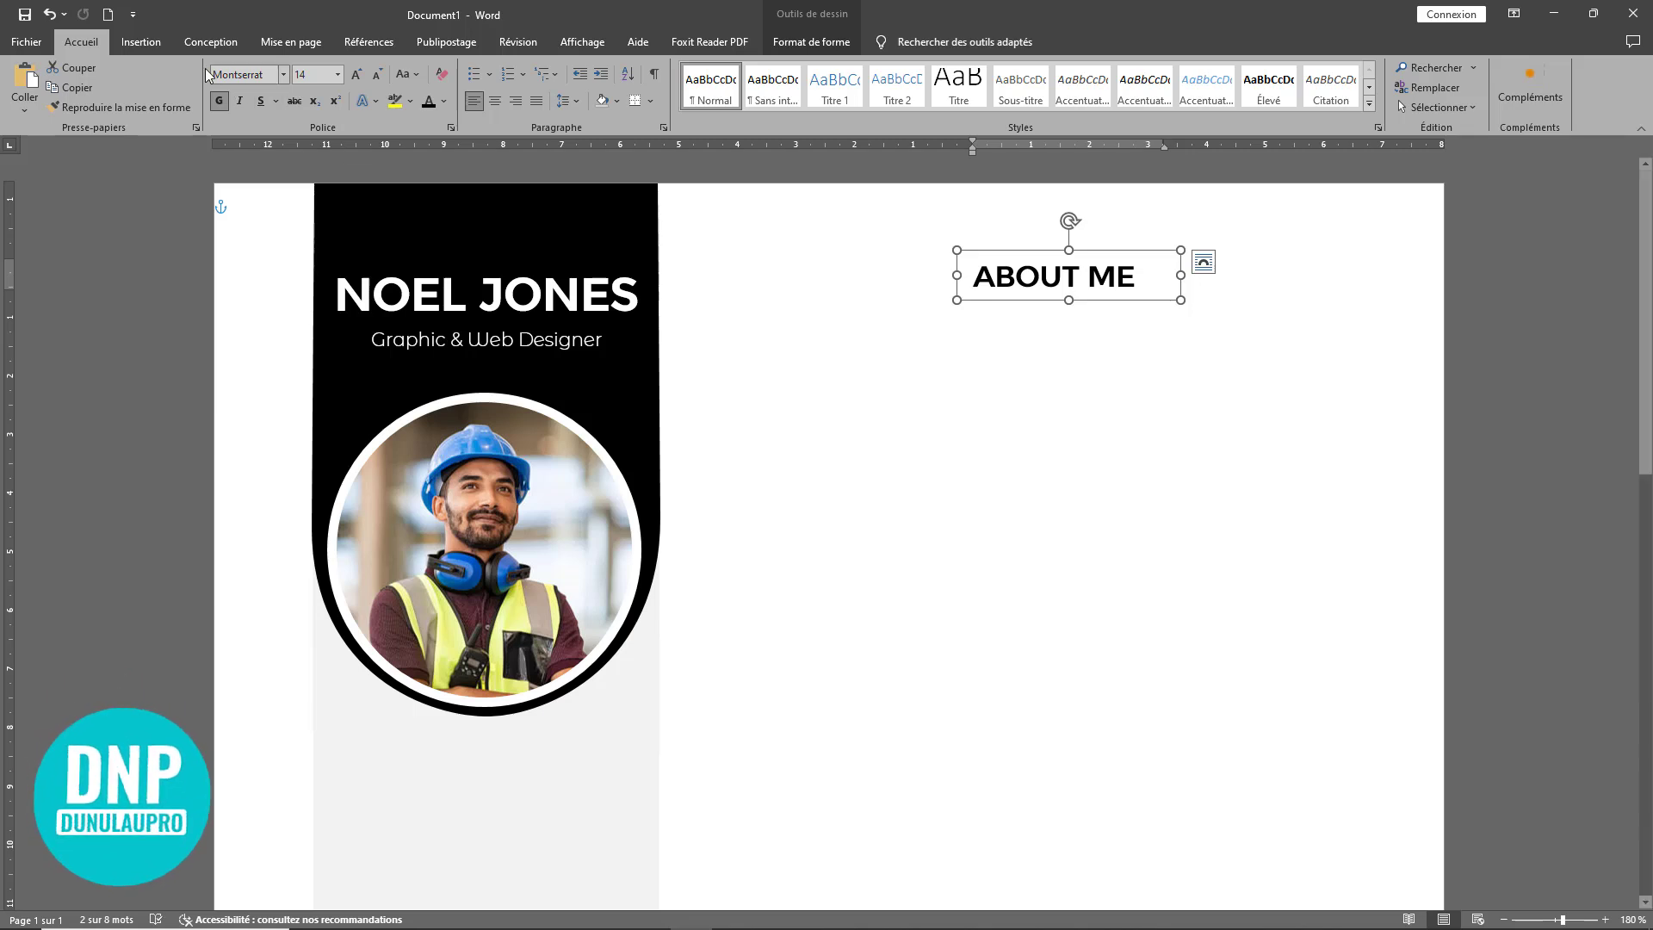
# Step: Draw a circle about 1.1 cm across between the sidebar and the ABOUT ME heading
pyautogui.click(135, 44)
pyautogui.click(241, 109)
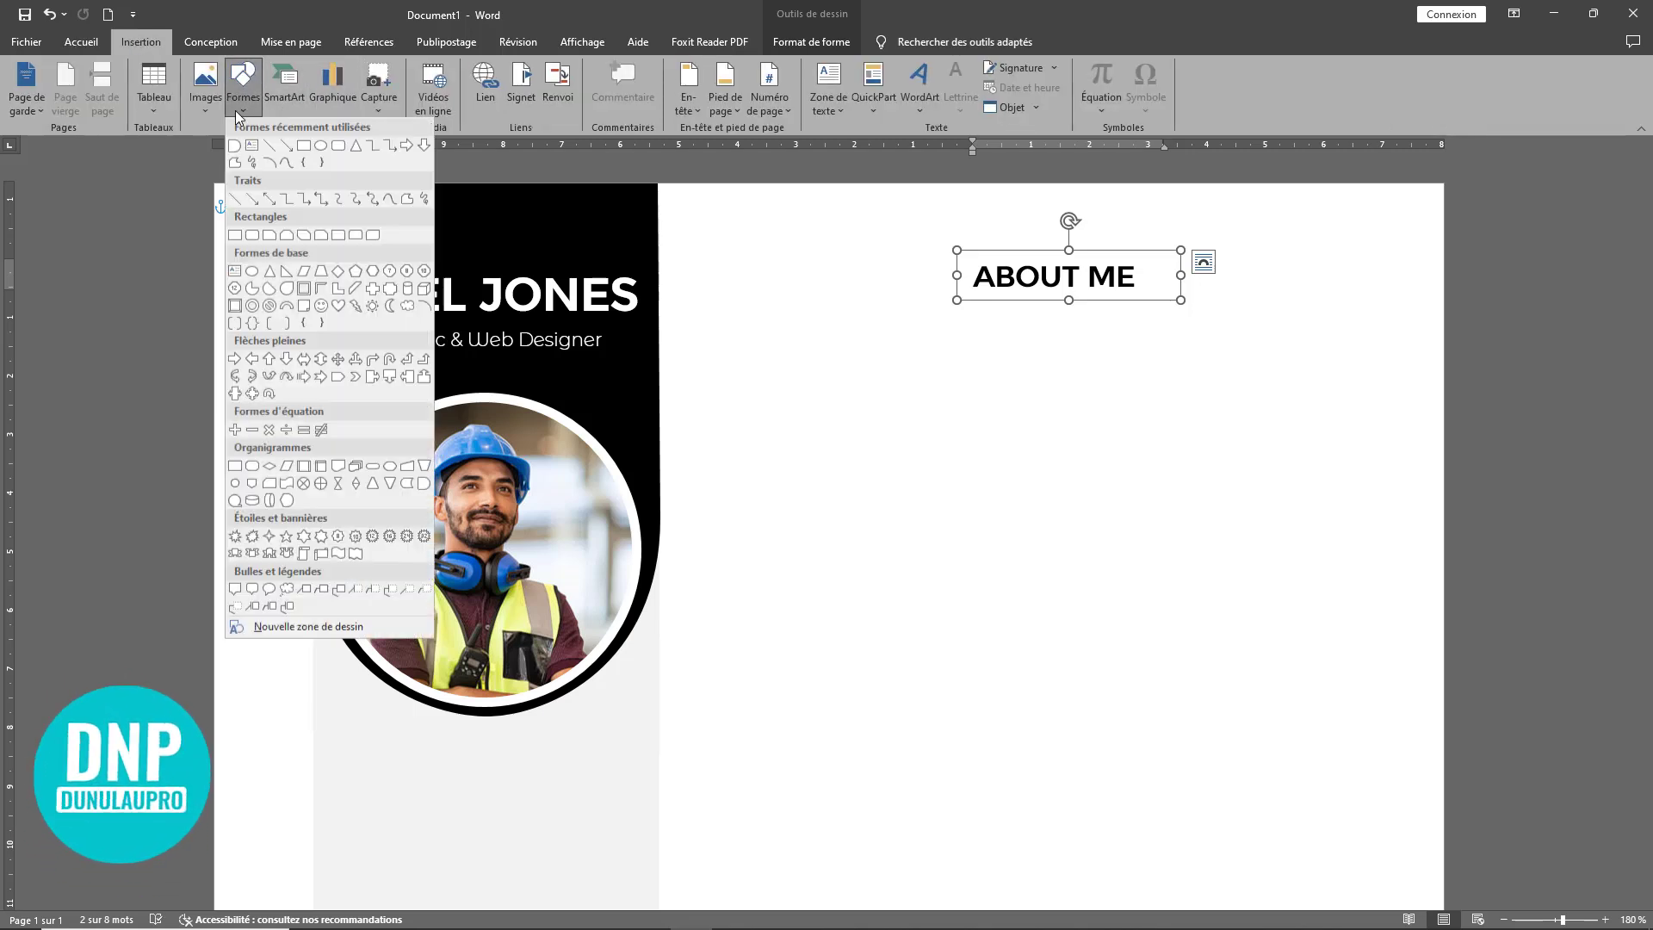
pyautogui.click(315, 152)
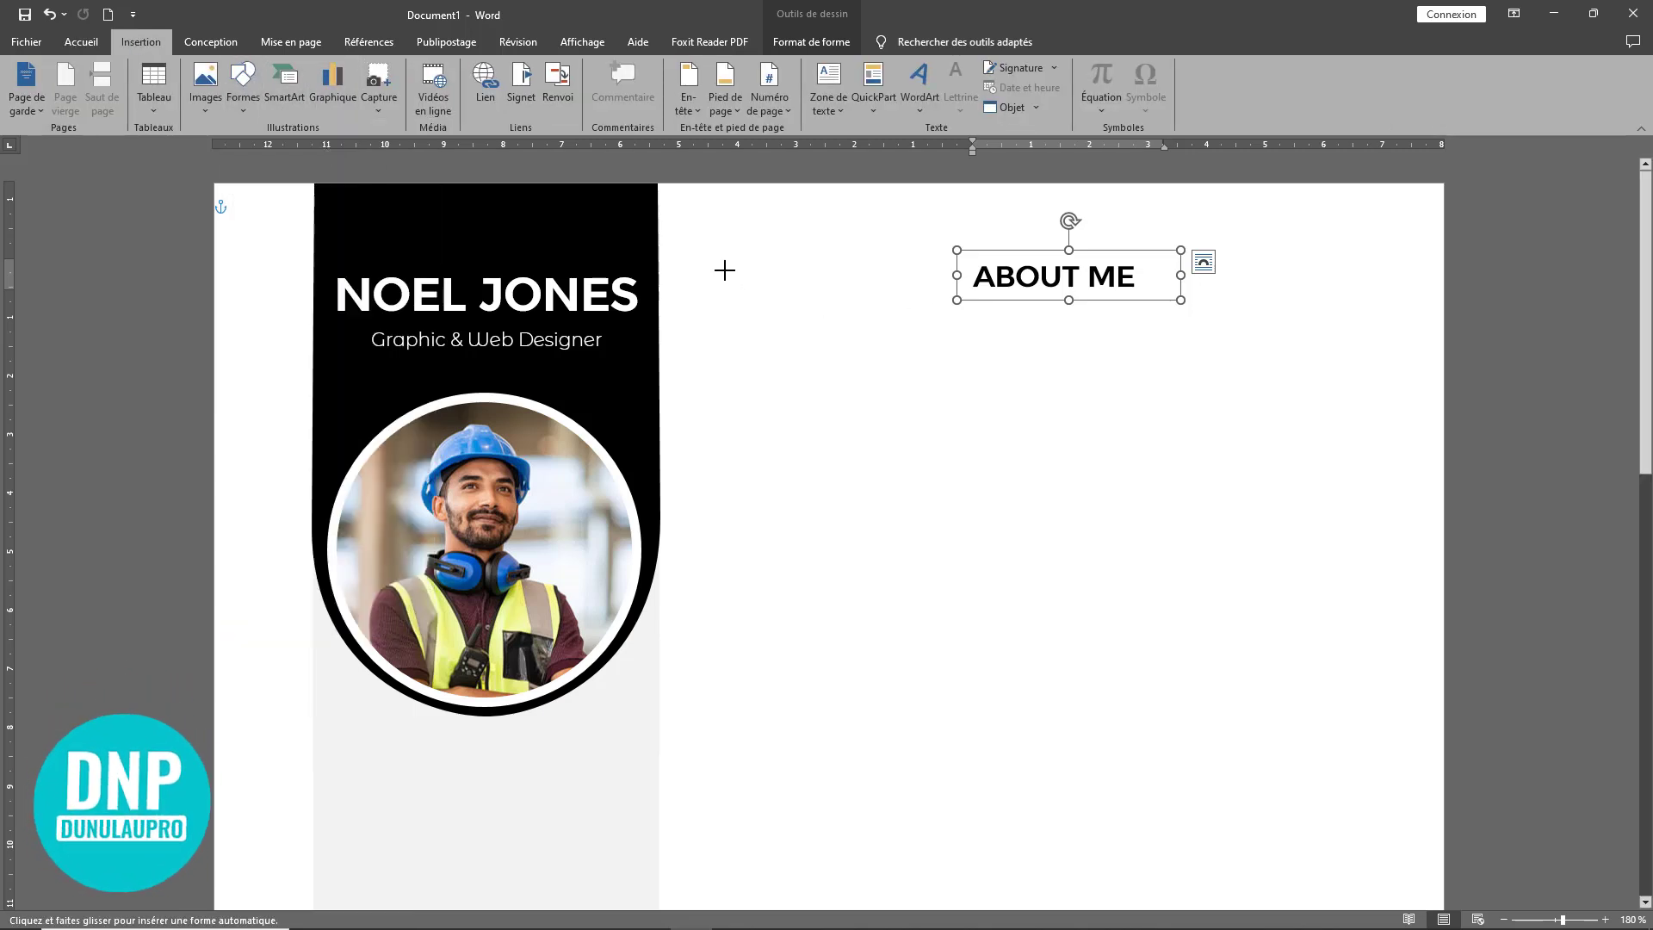
pyautogui.moveTo(725, 270); pyautogui.dragTo(788, 332)
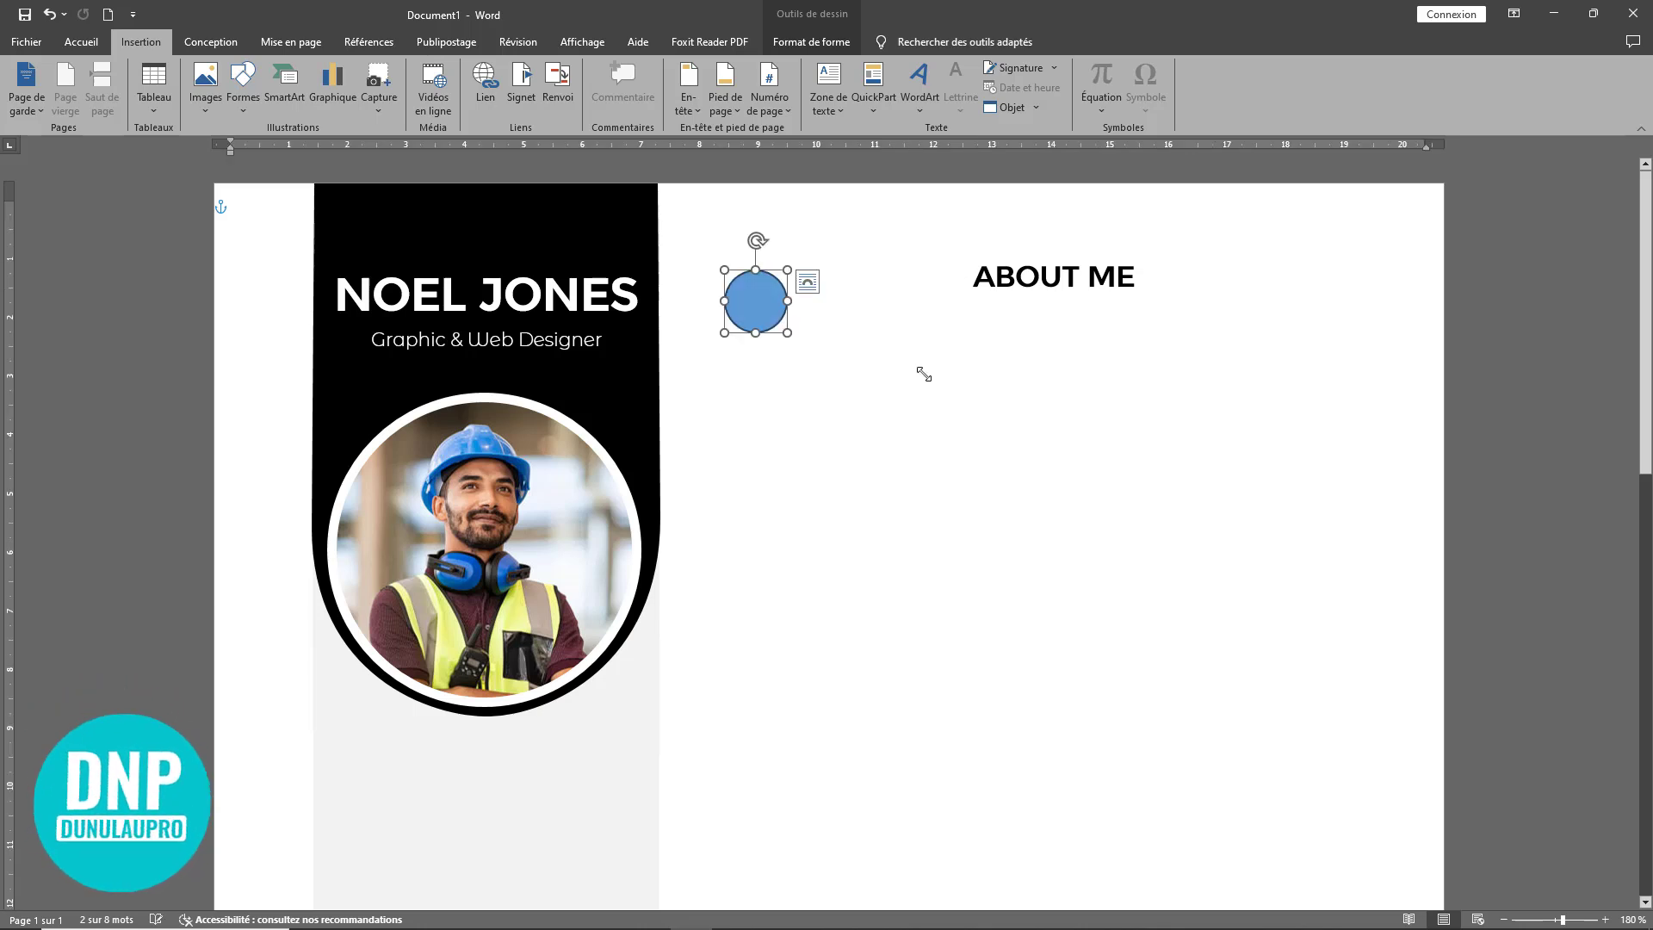
# Step: Resize the circle to a height and width of 0.8 cm each
pyautogui.keyDown('ctrl'); pyautogui.scroll(-12, 947, 380); pyautogui.keyUp('ctrl')
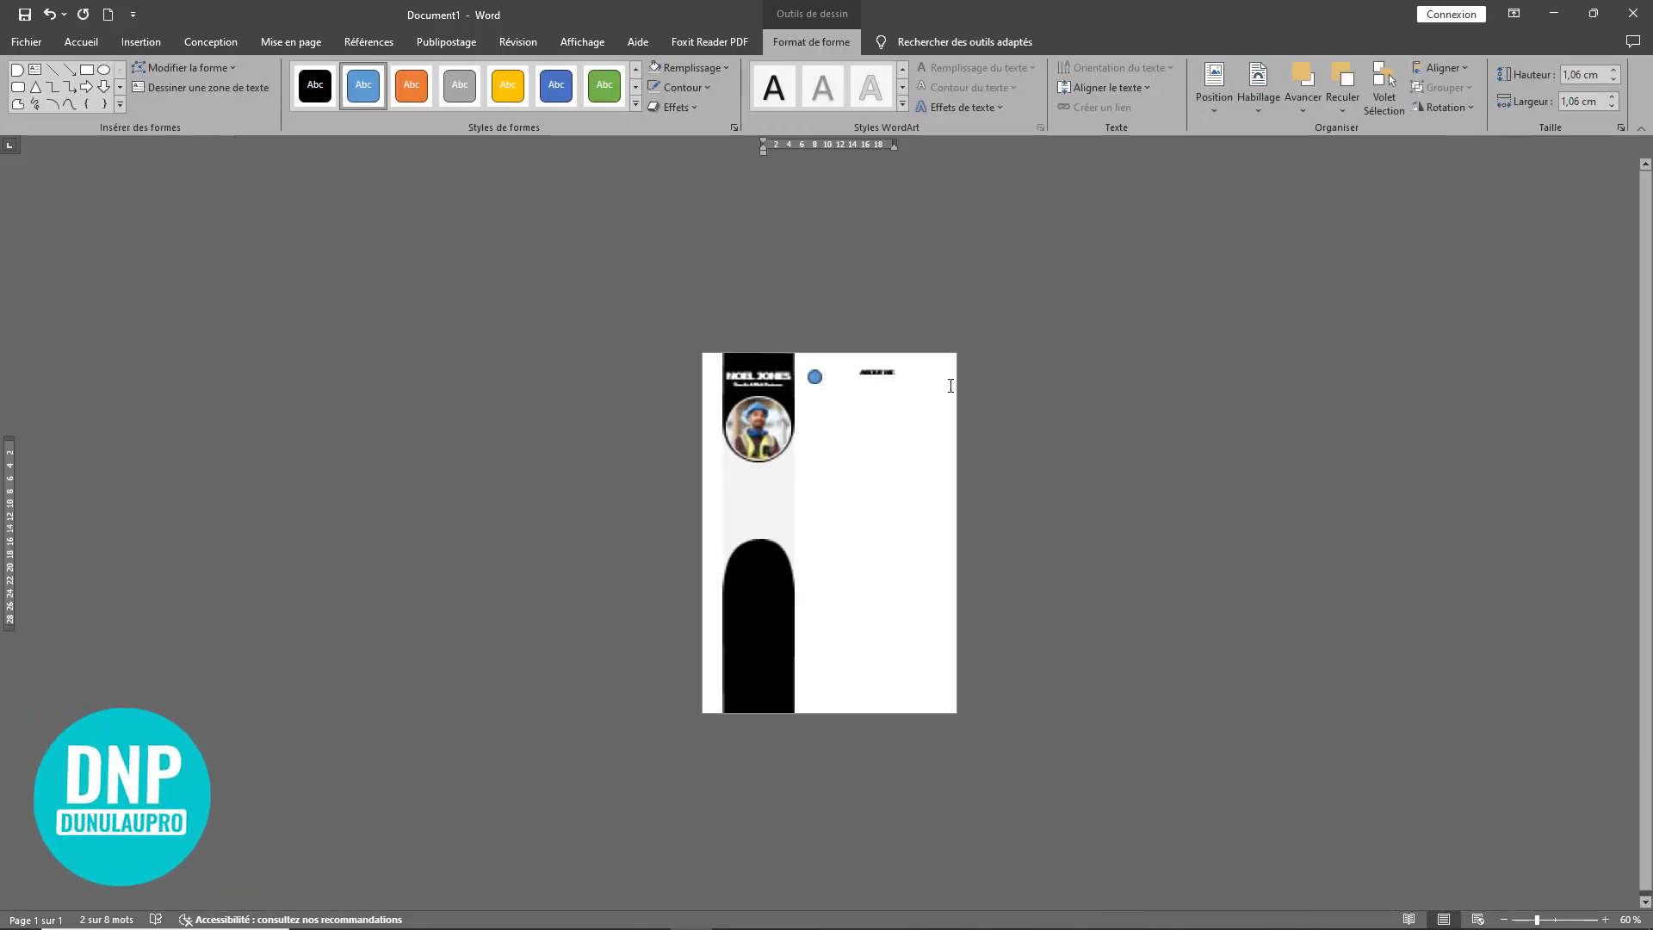
pyautogui.keyDown('ctrl'); pyautogui.scroll(7, 950, 386); pyautogui.keyUp('ctrl')
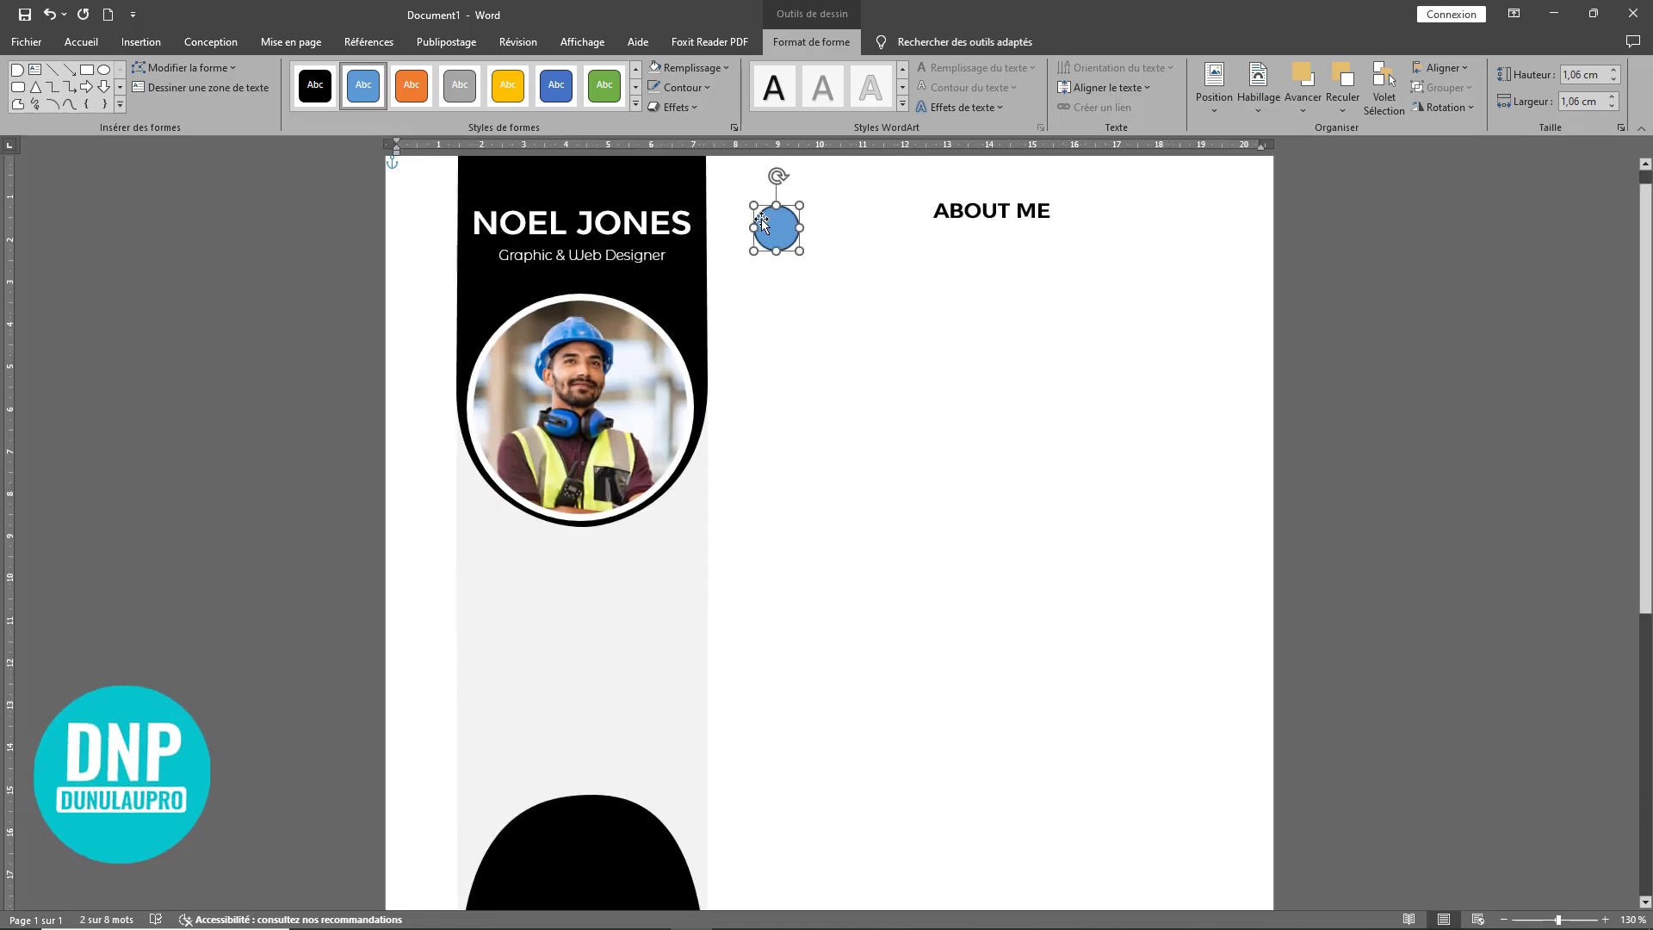
pyautogui.scroll(1, 867, 296)
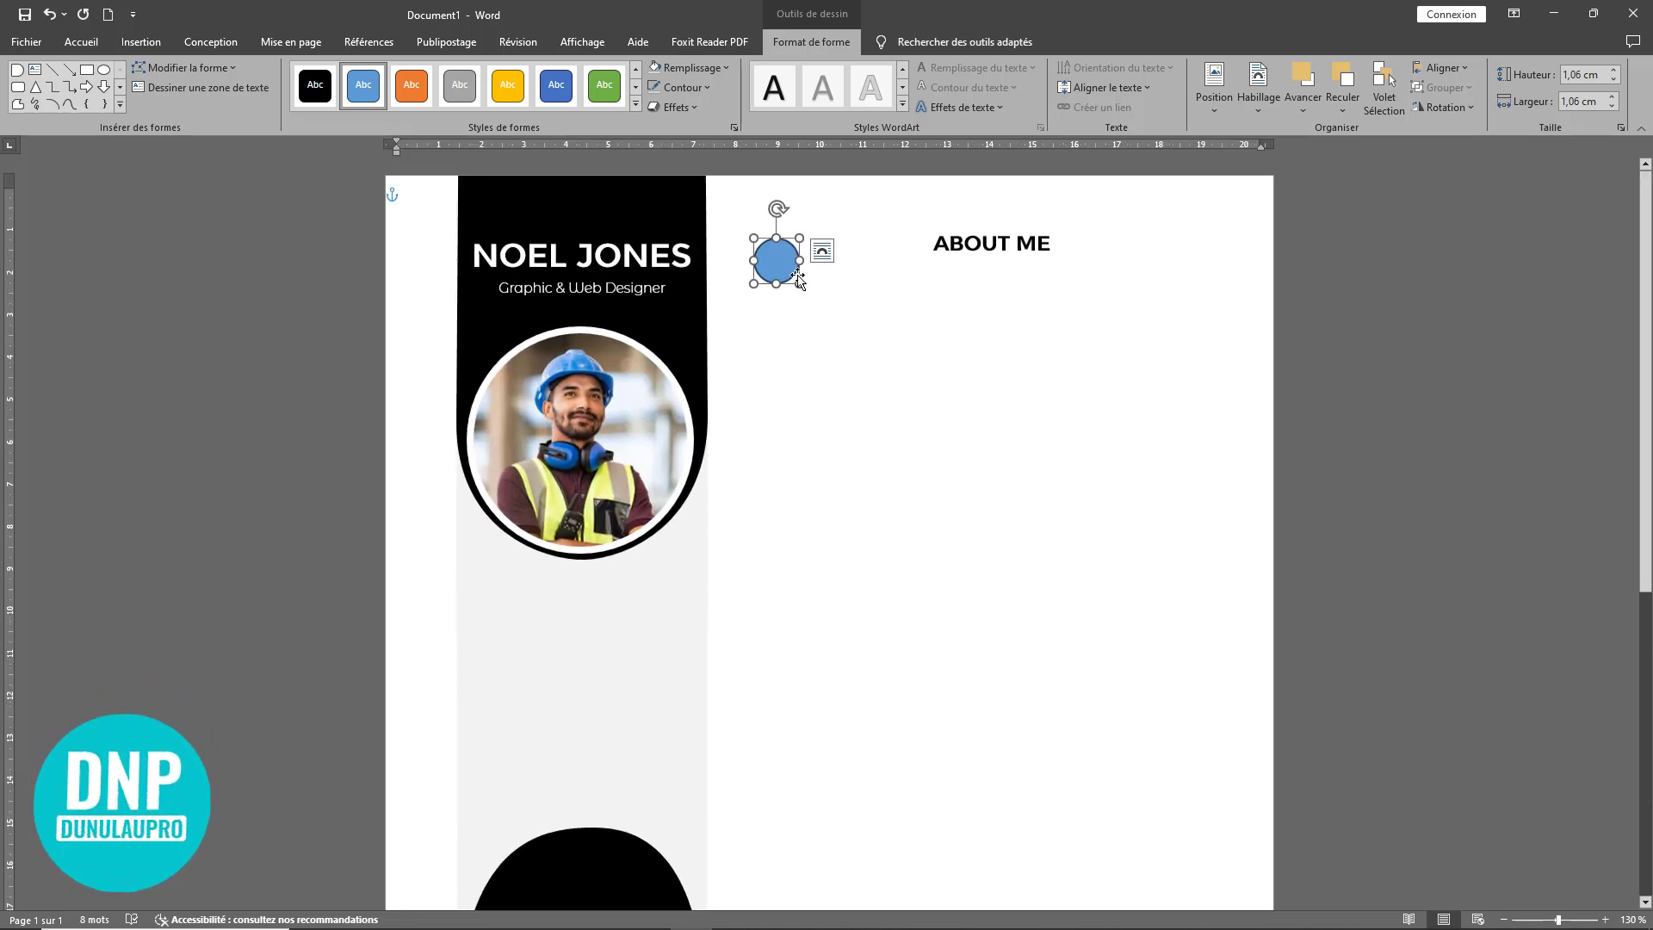
pyautogui.moveTo(798, 285); pyautogui.dragTo(792, 274)
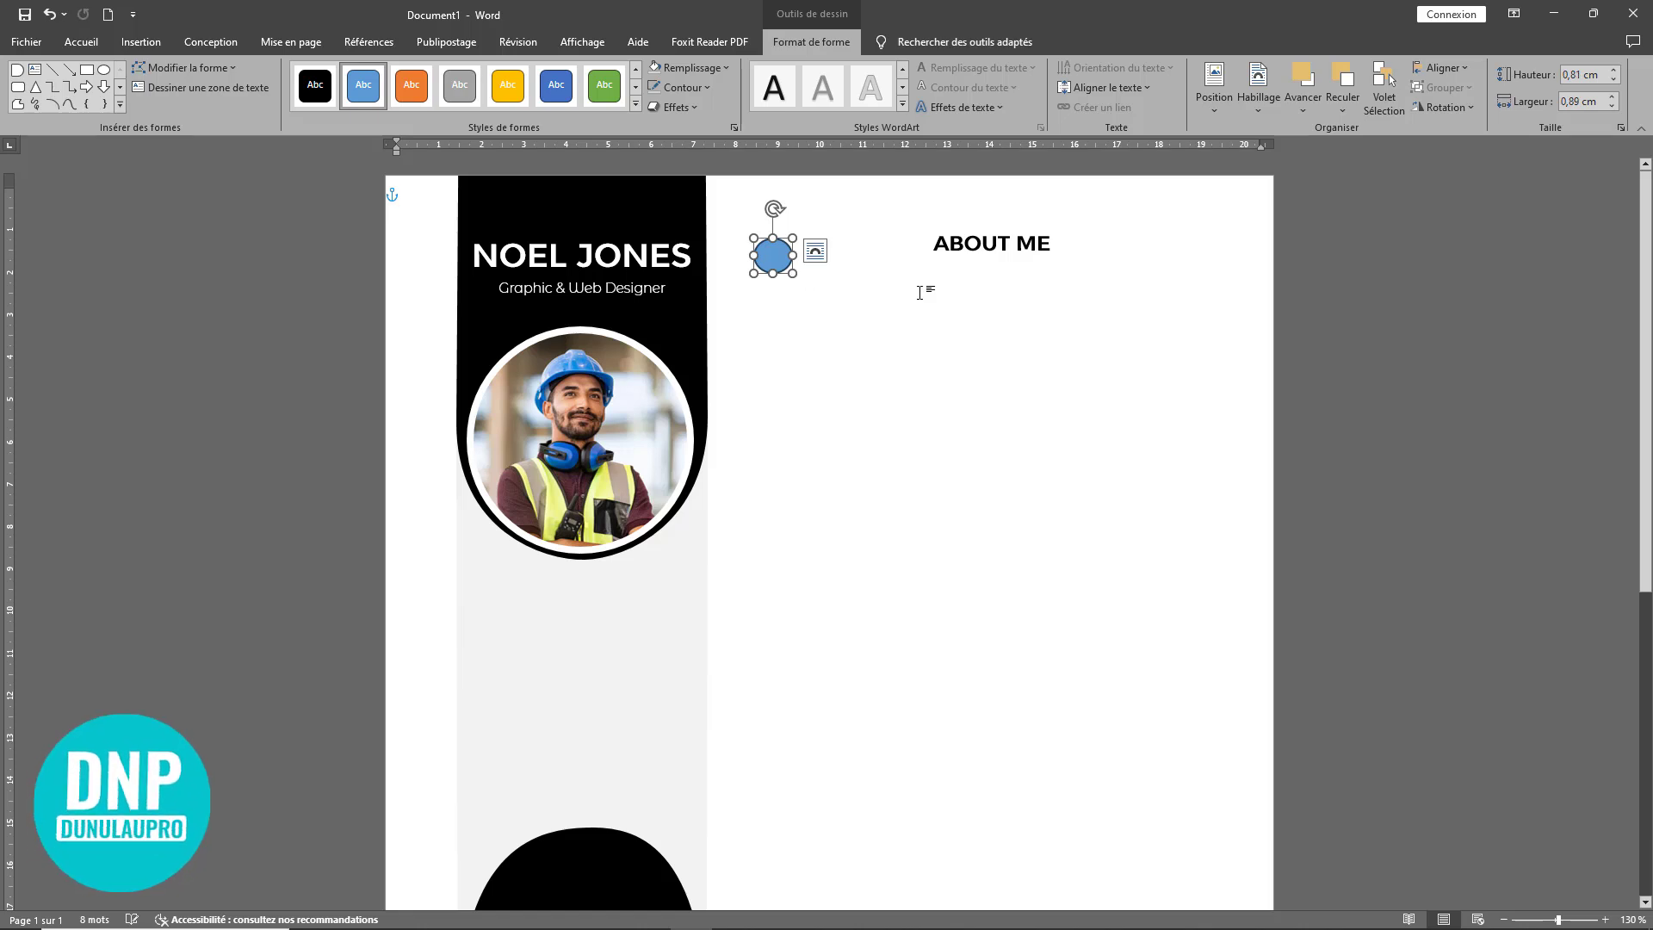
pyautogui.click(1578, 74)
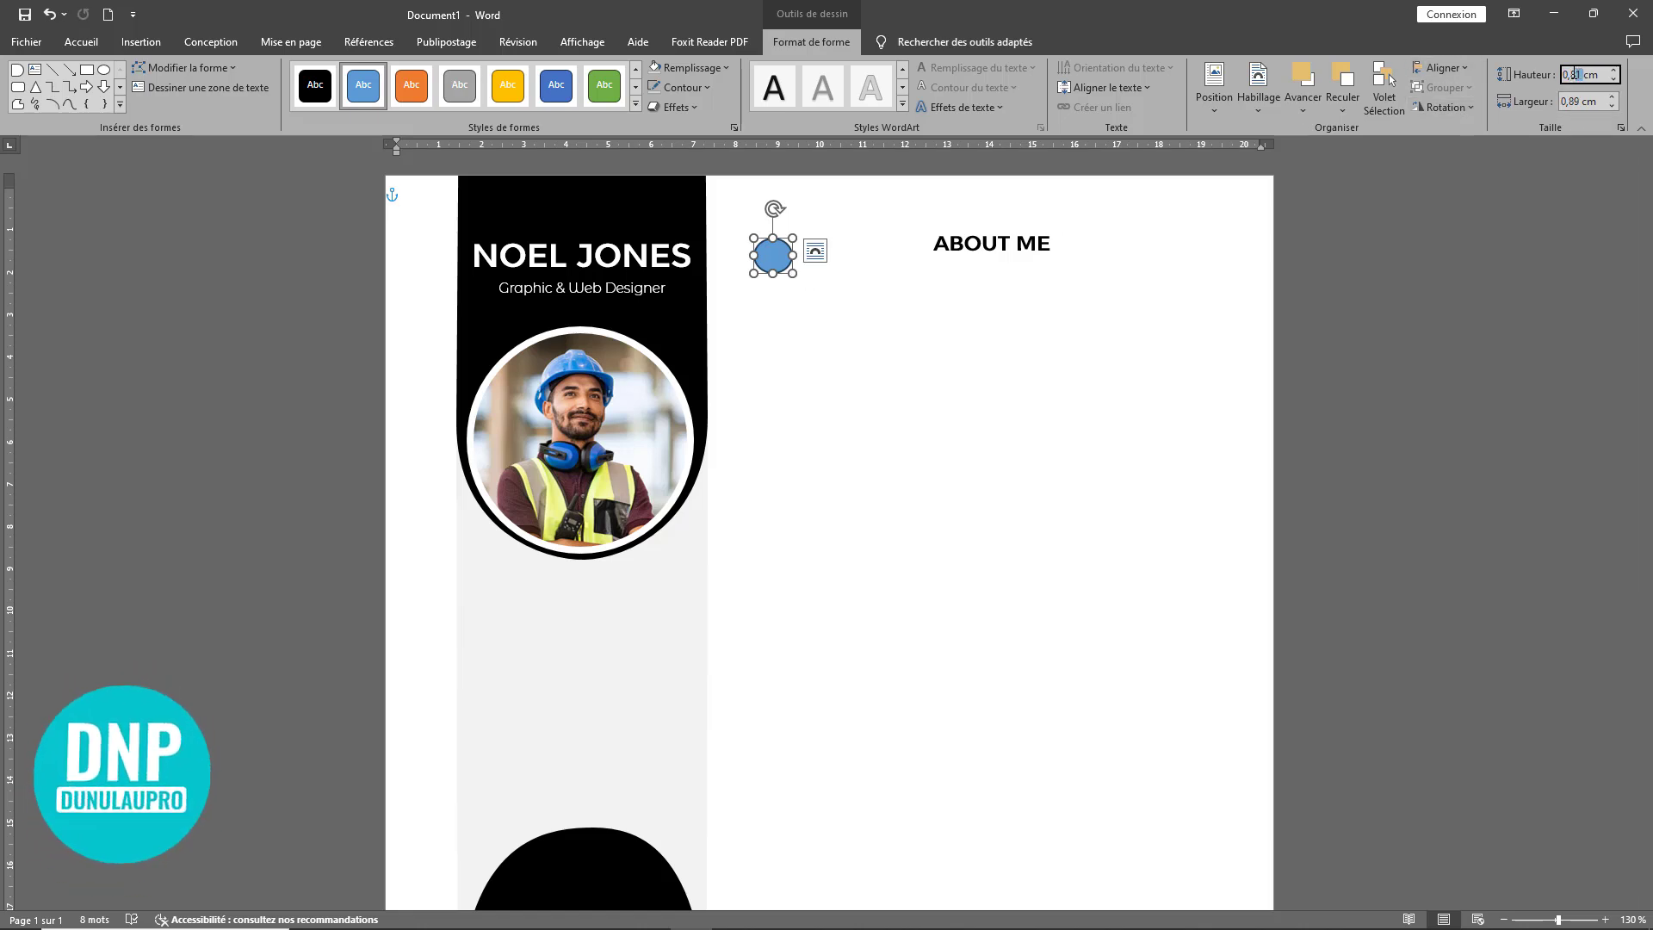
pyautogui.press('Return')
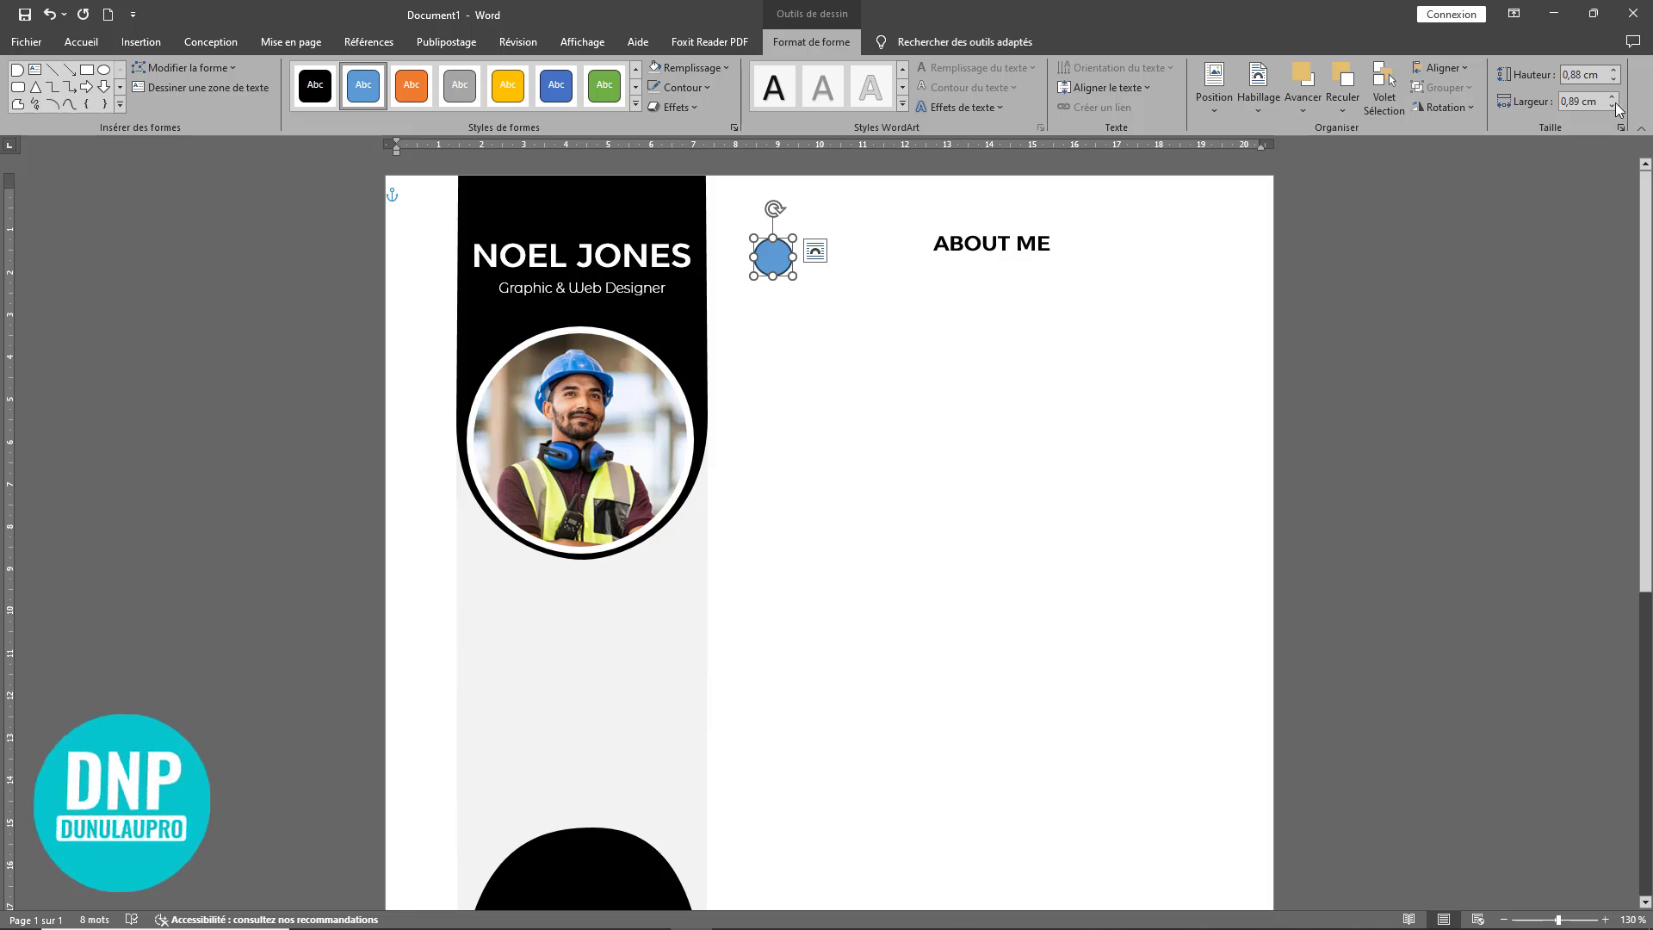
pyautogui.click(1580, 74)
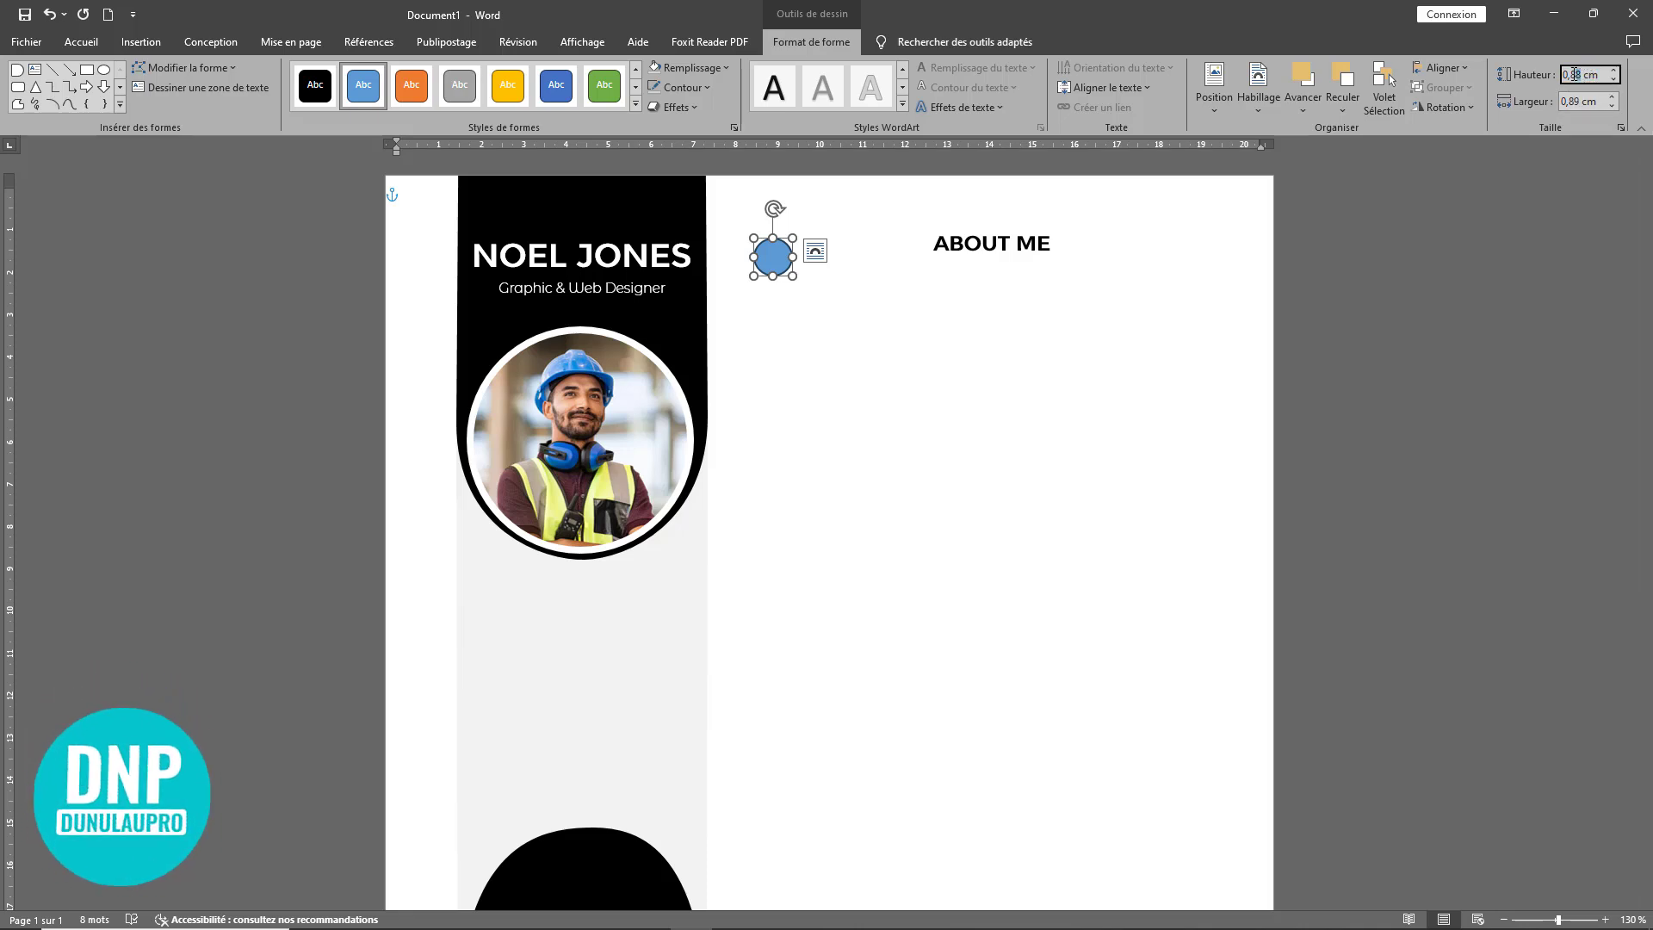
pyautogui.press('Return')
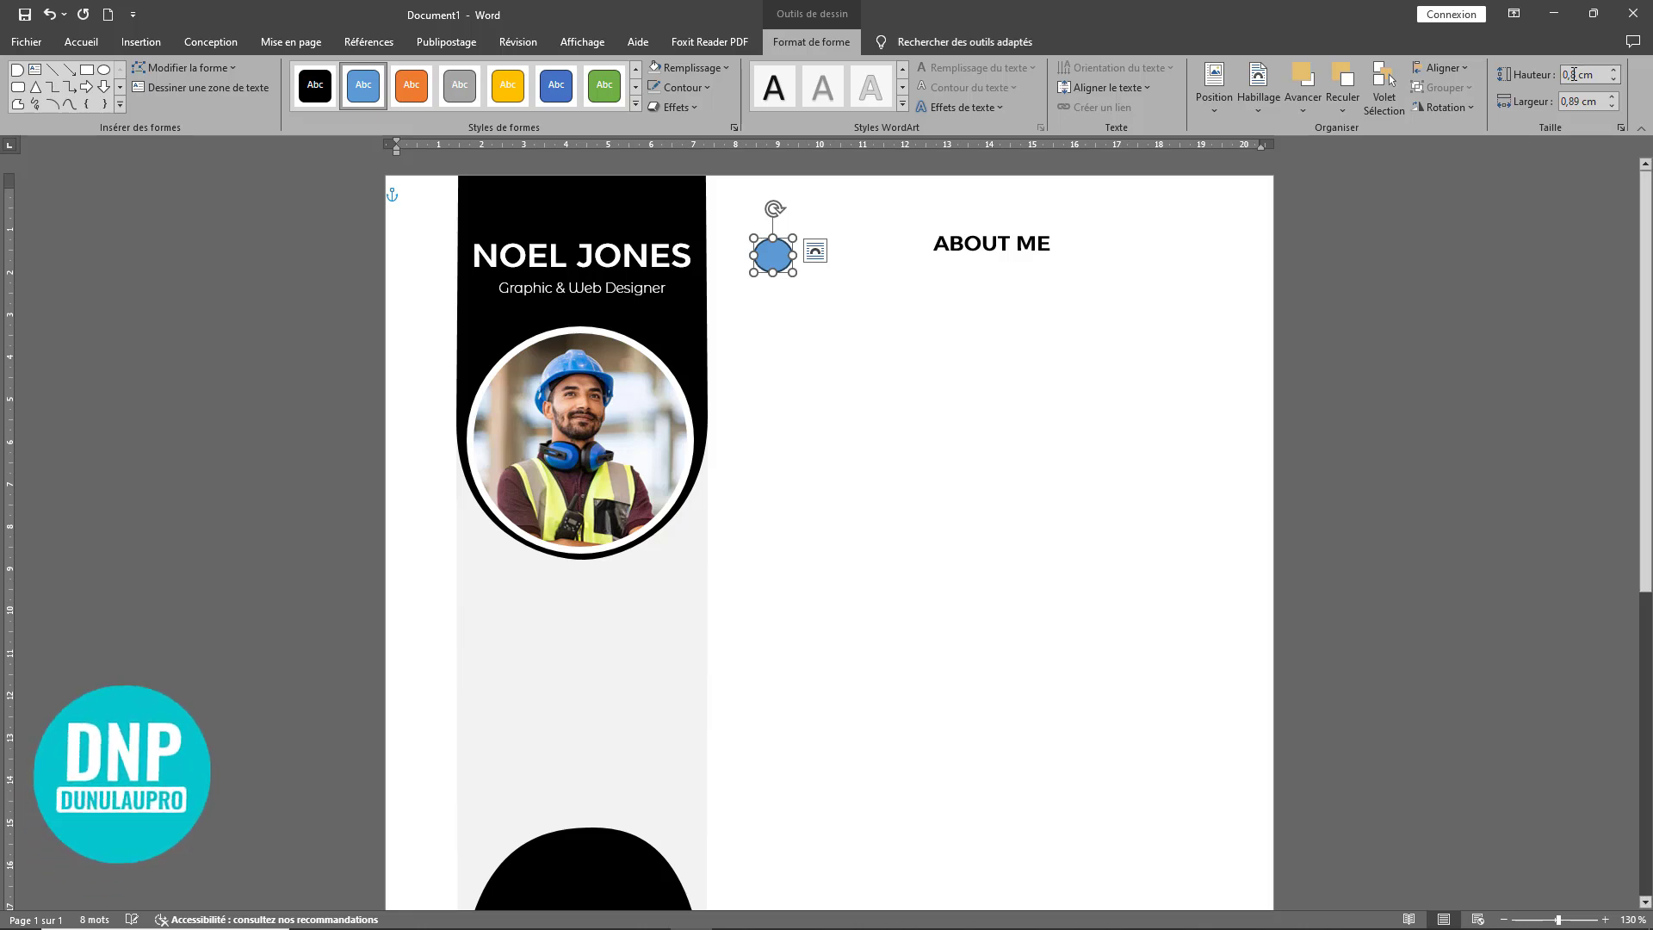
pyautogui.click(1579, 102)
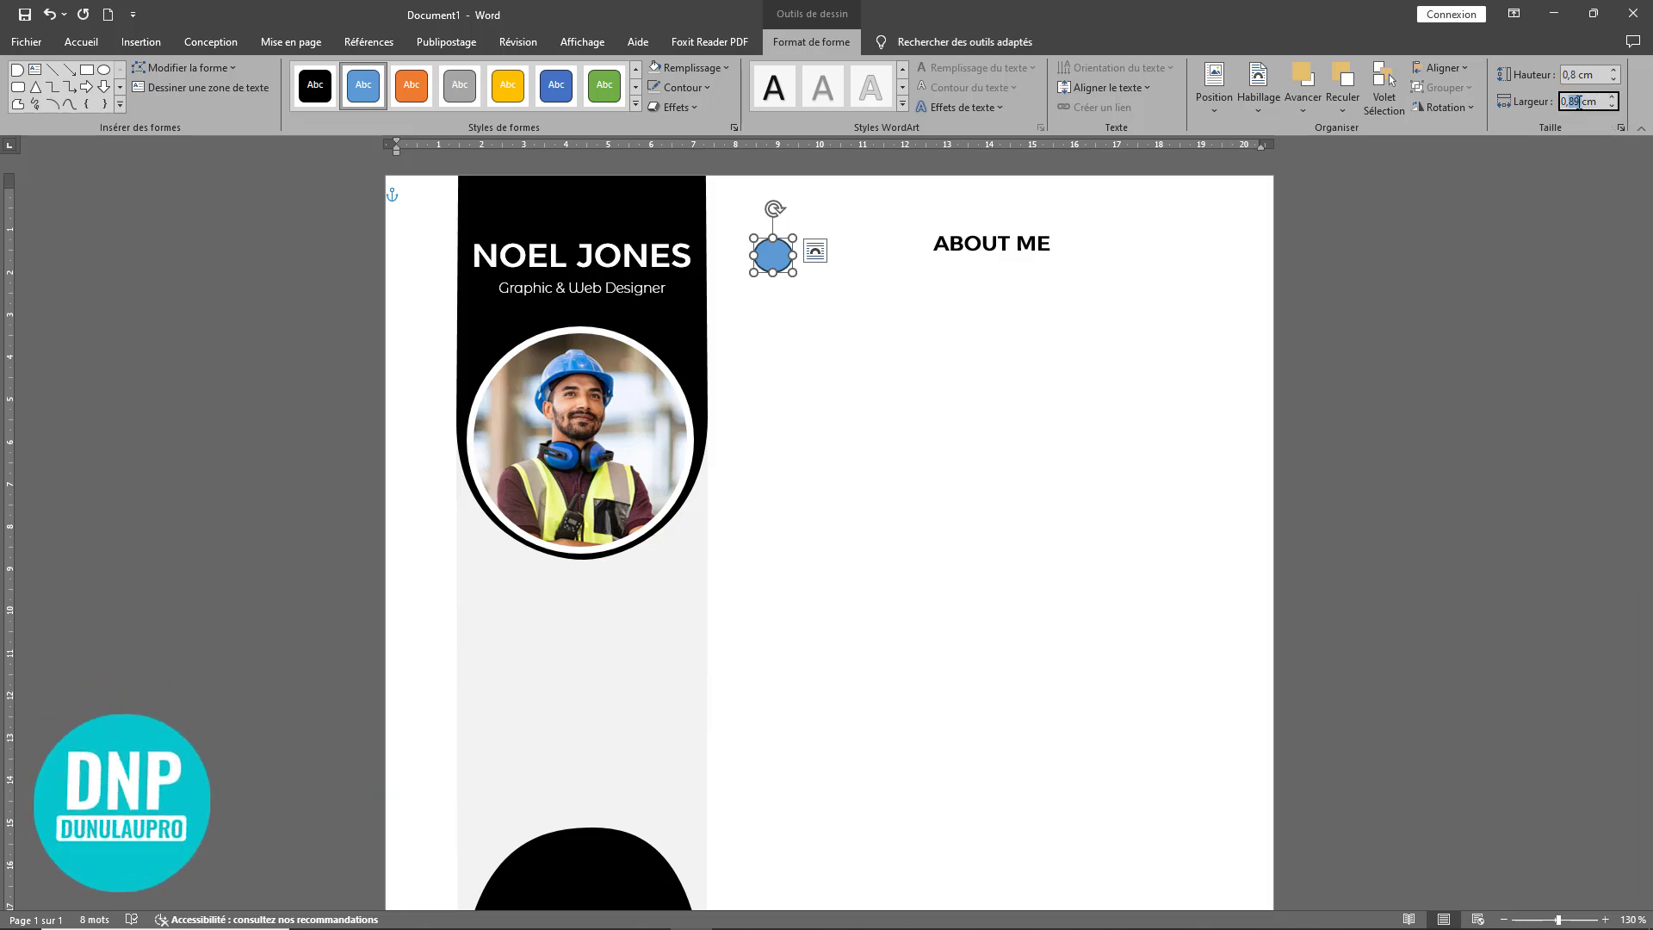
pyautogui.write('0,8')
pyautogui.press('Return')
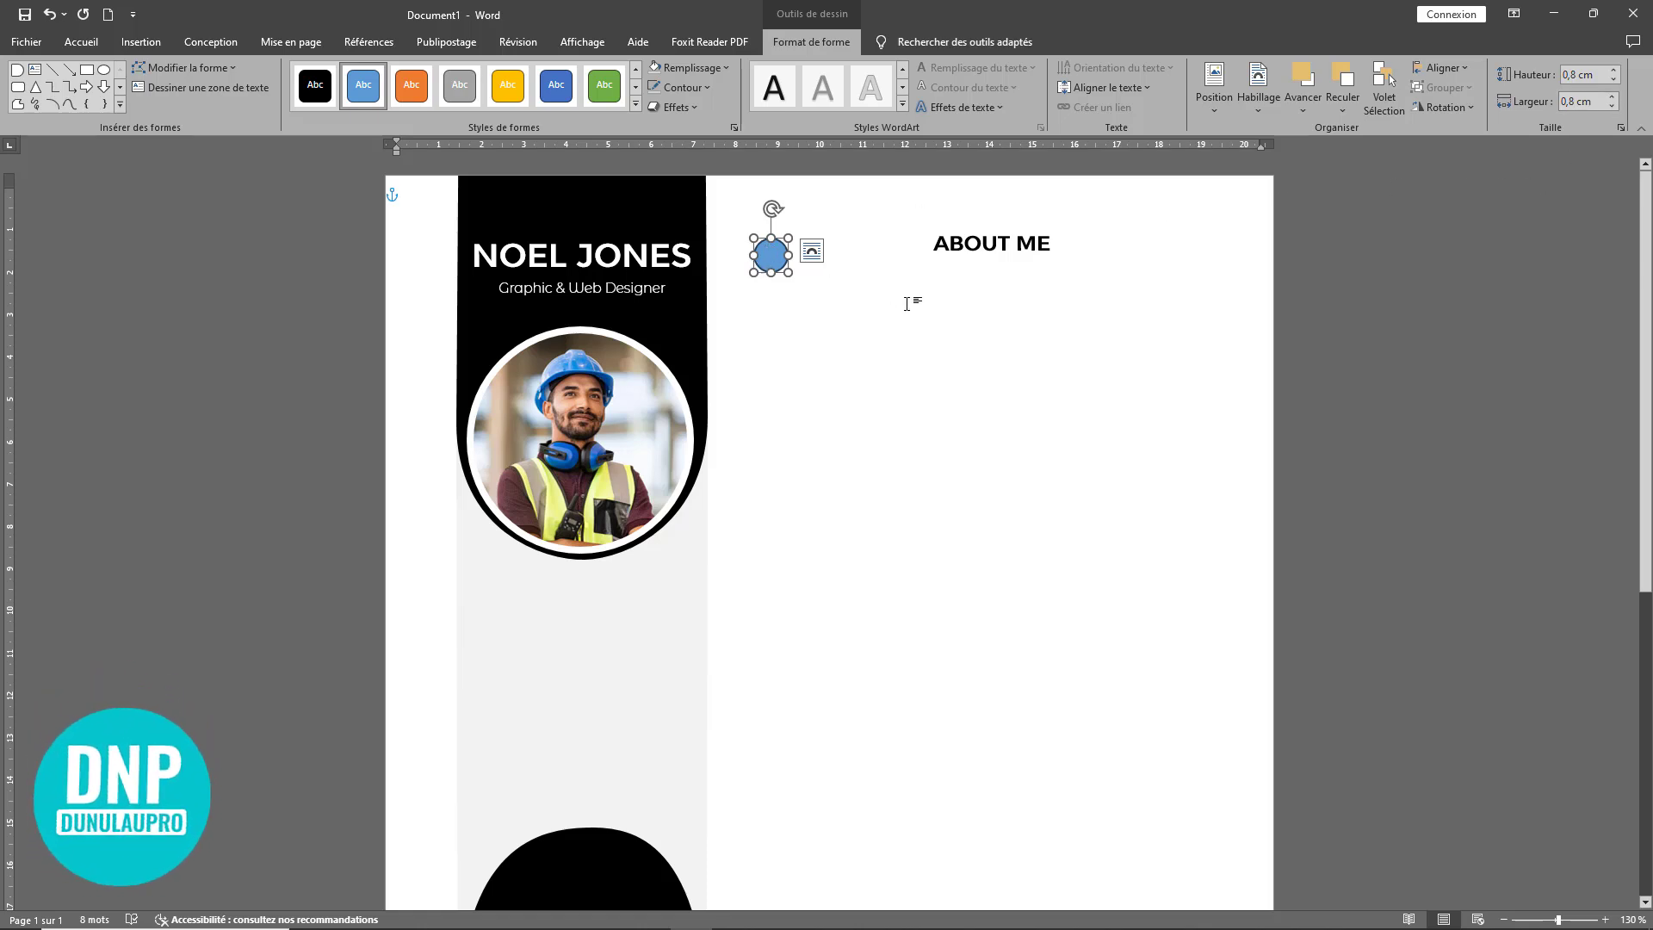
# Step: Fill the small circle with black and leave it without an outline
pyautogui.scroll(6, 904, 303)
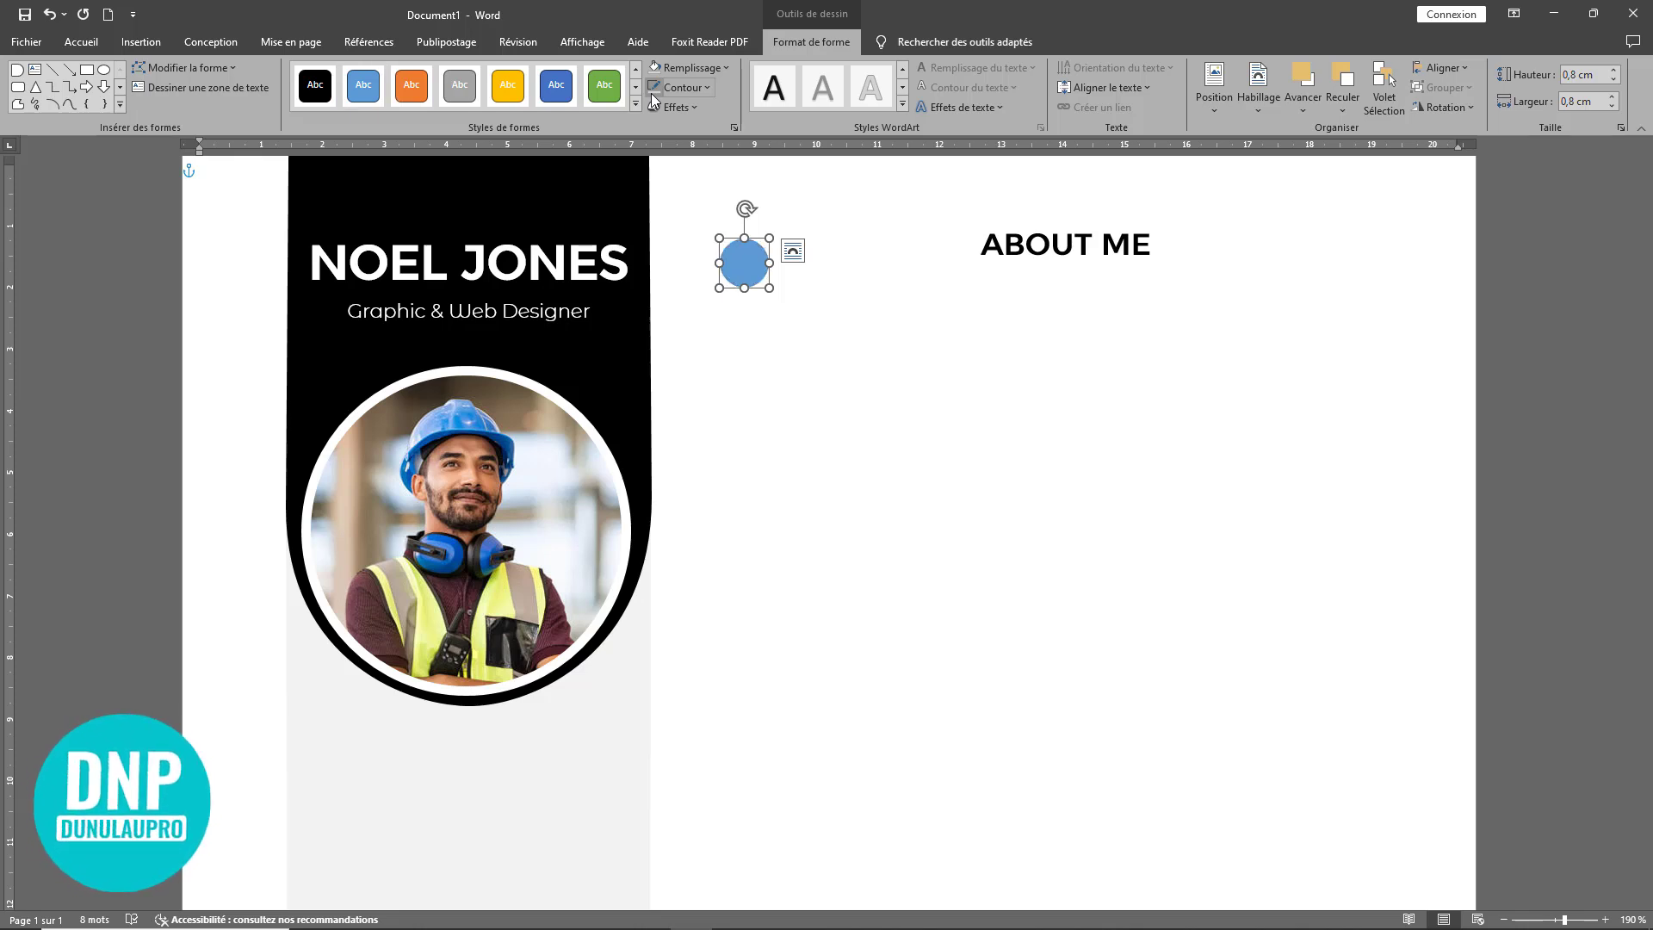
pyautogui.click(693, 69)
pyautogui.click(669, 142)
pyautogui.click(856, 281)
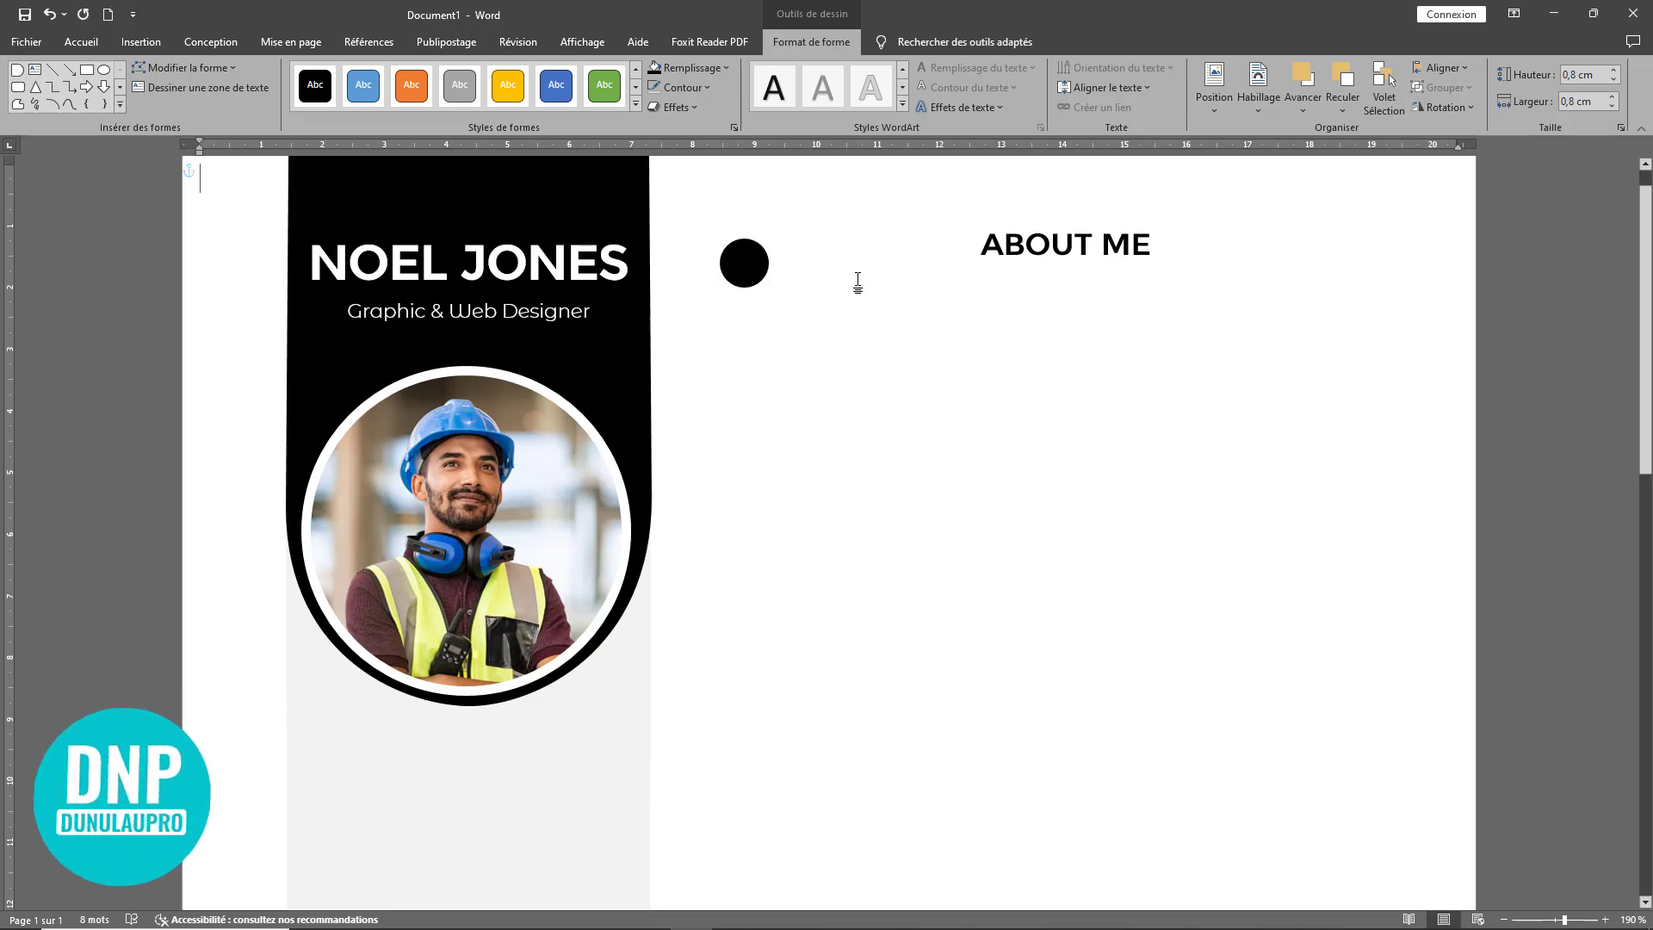
# Step: Move the ABOUT ME text box close beside the black circle, level with it
pyautogui.click(1106, 217)
pyautogui.moveTo(1106, 216); pyautogui.dragTo(962, 236)
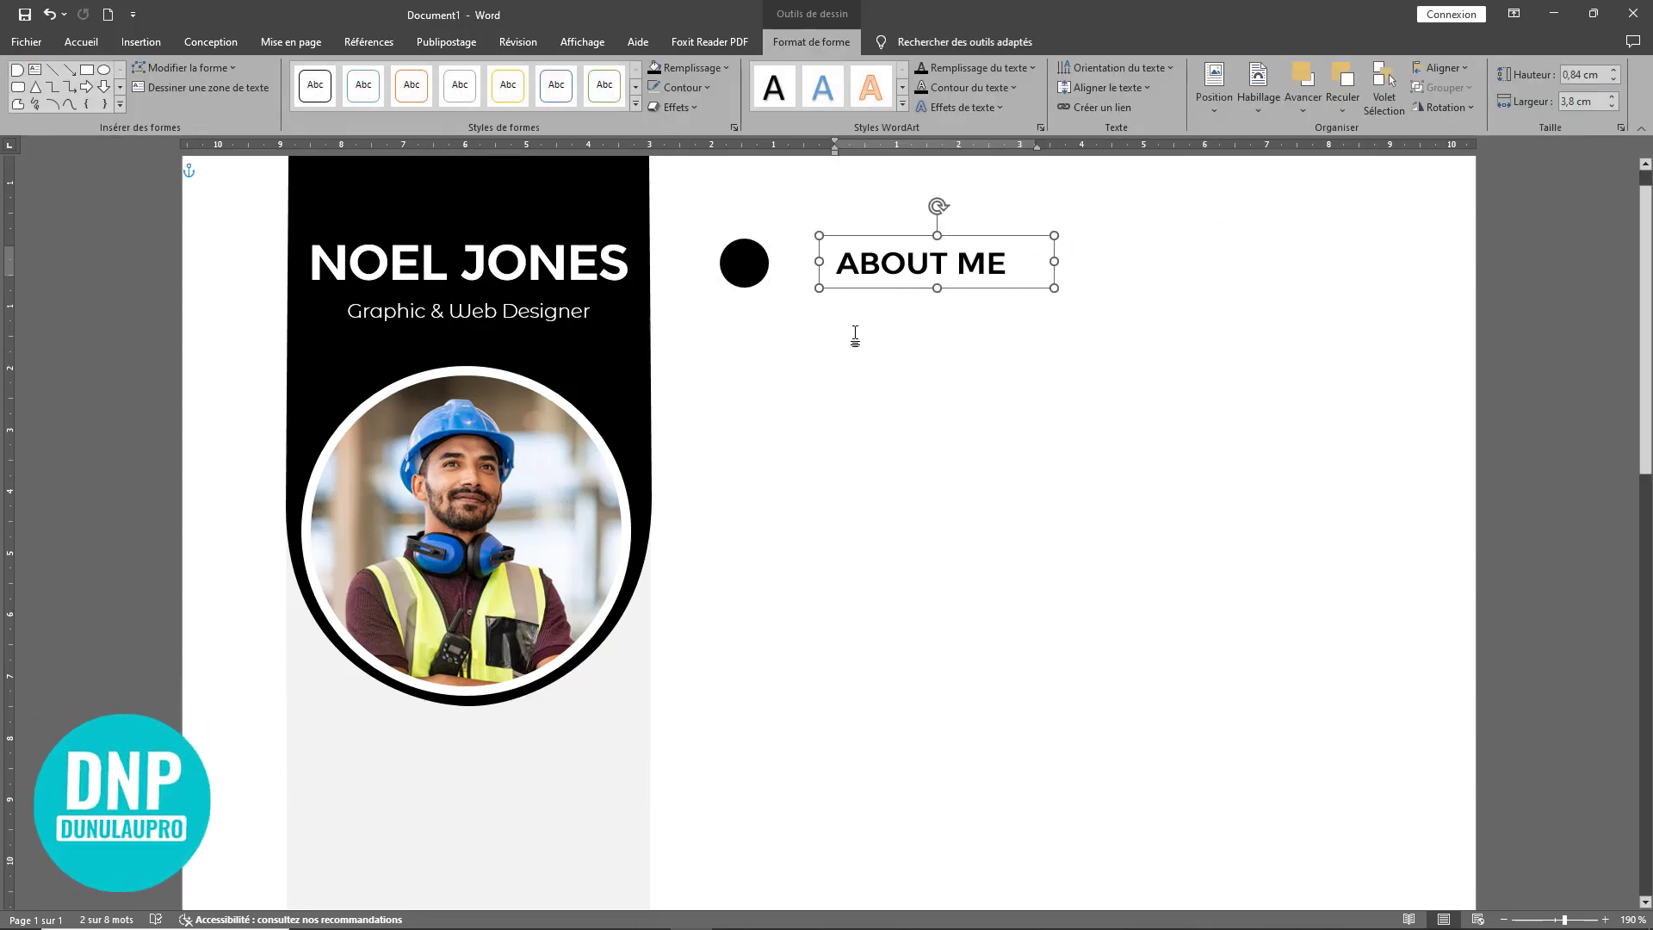
pyautogui.click(826, 319)
# Step: Paste the copied black person icon into the document as a picture
pyautogui.click(742, 265)
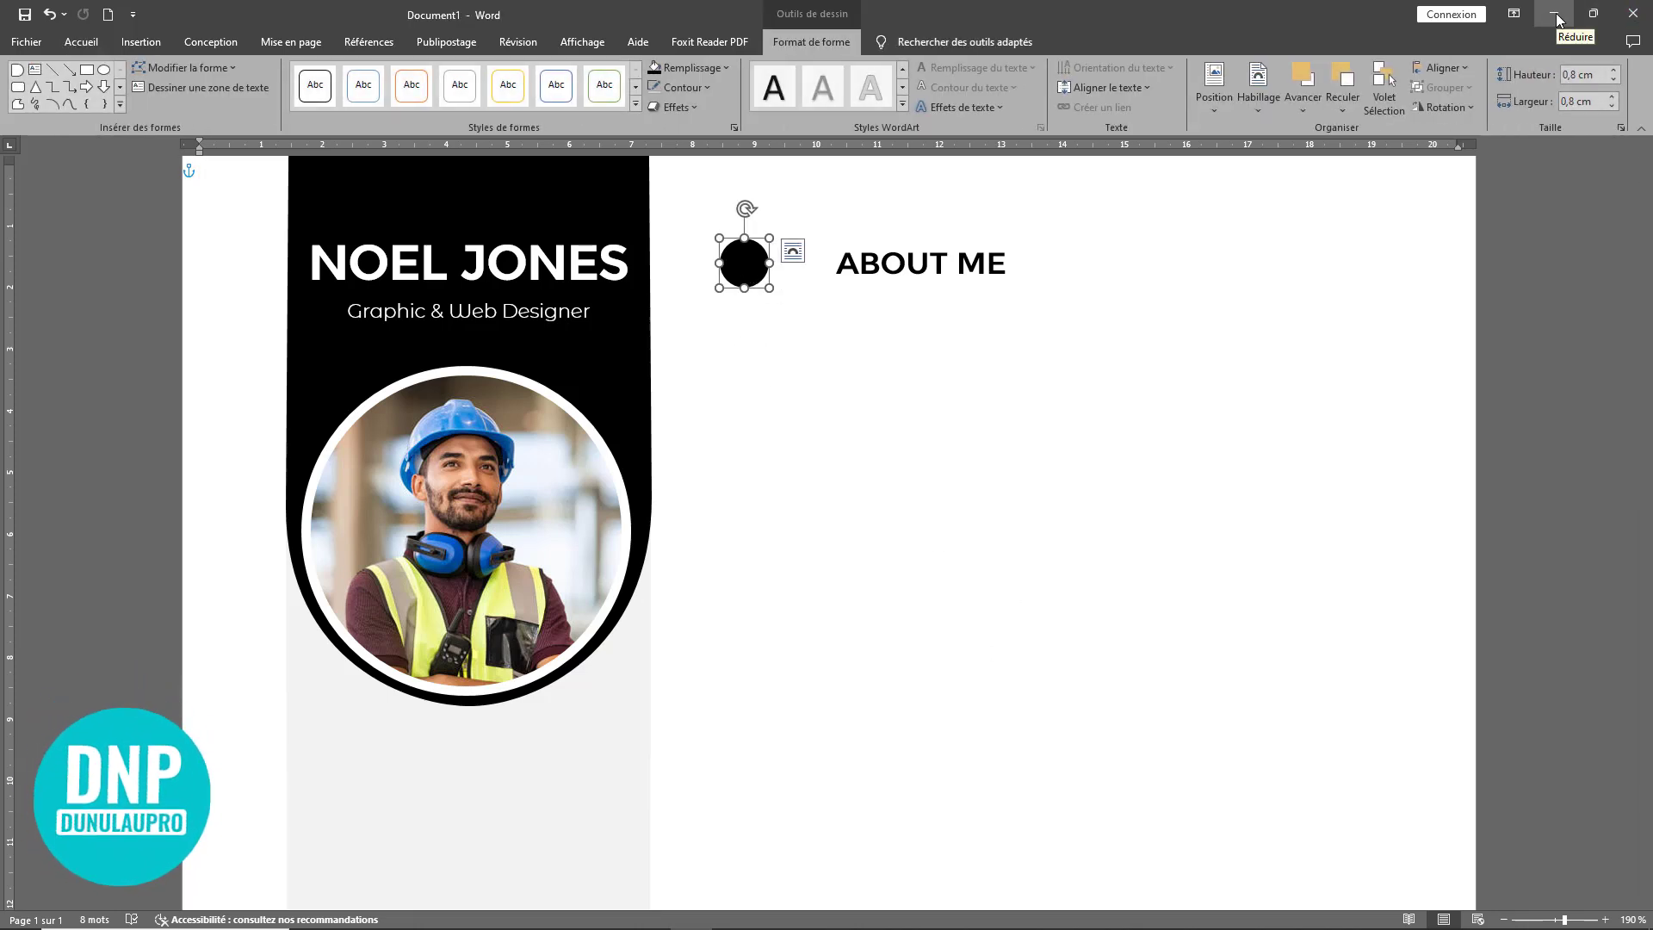
pyautogui.click(821, 557)
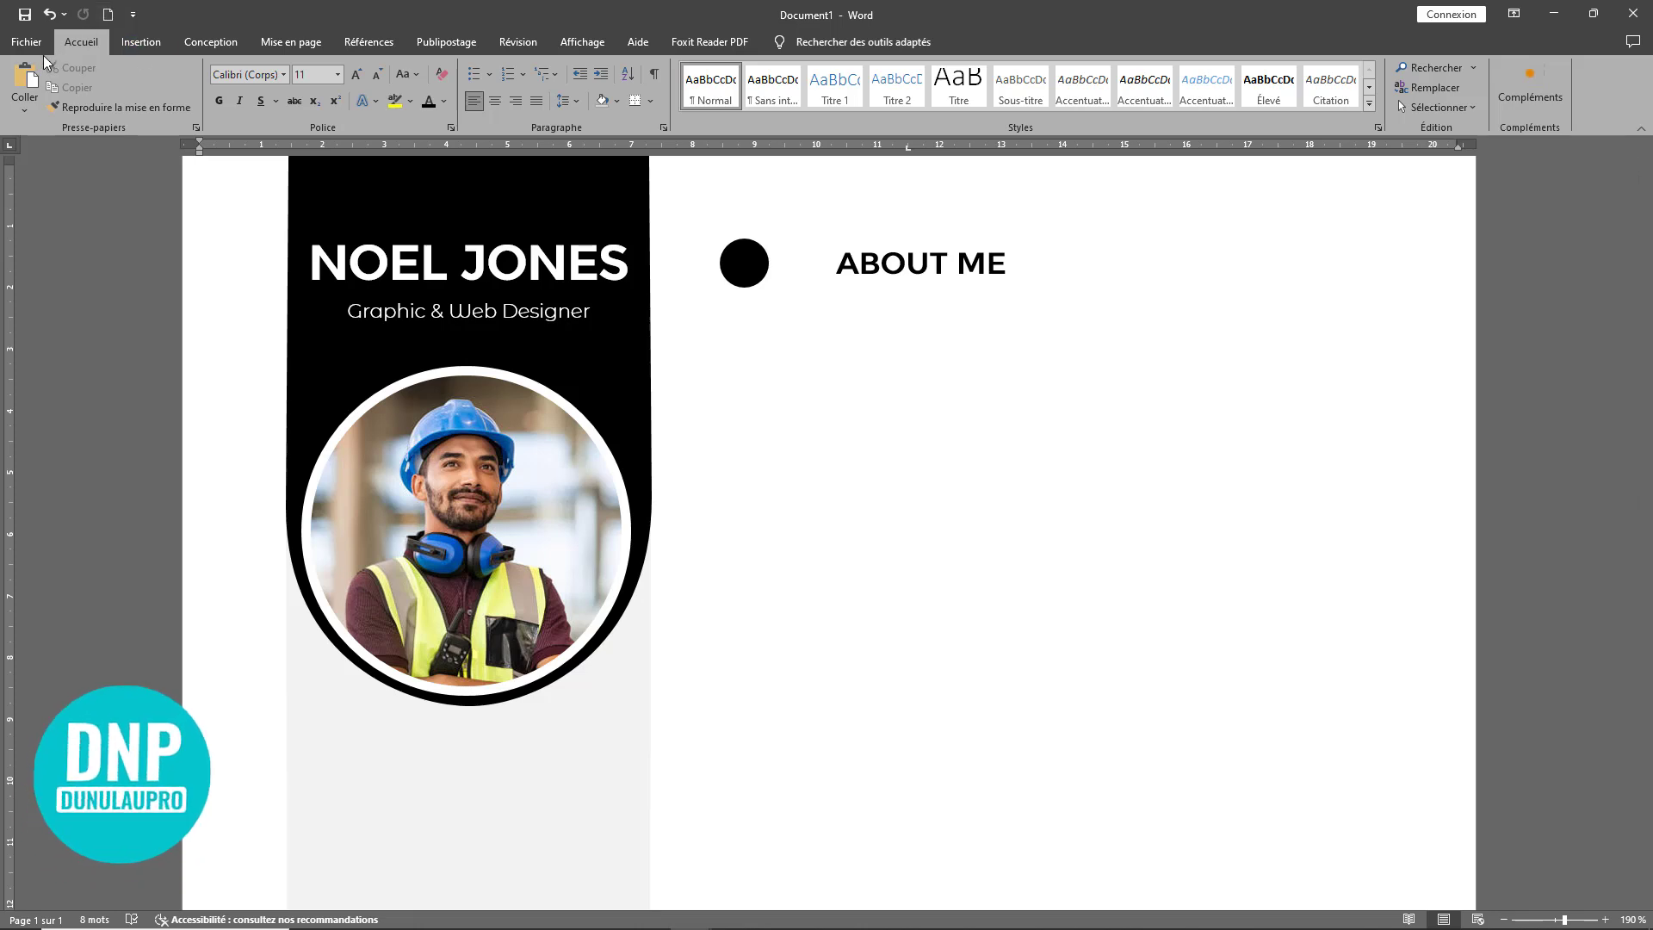
pyautogui.hotkey('ctrl', 'v')
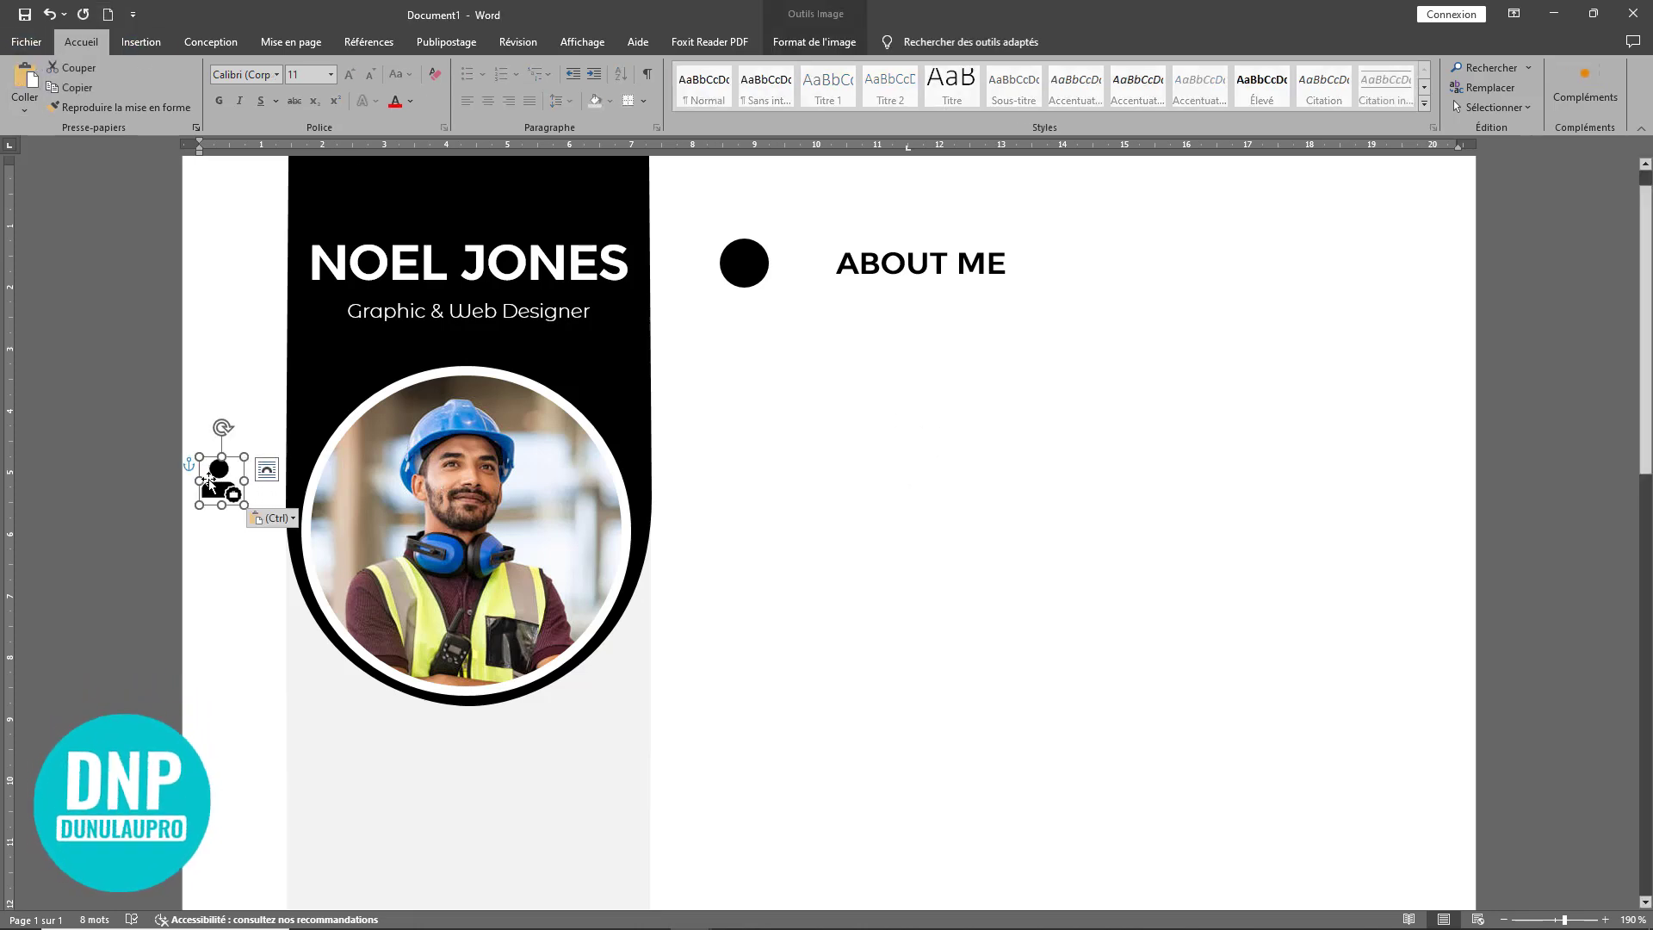
# Step: Move the person icon onto the blank area beside the sidebar and recolor it with the Estompé (washout) variation
pyautogui.moveTo(211, 479); pyautogui.dragTo(794, 433)
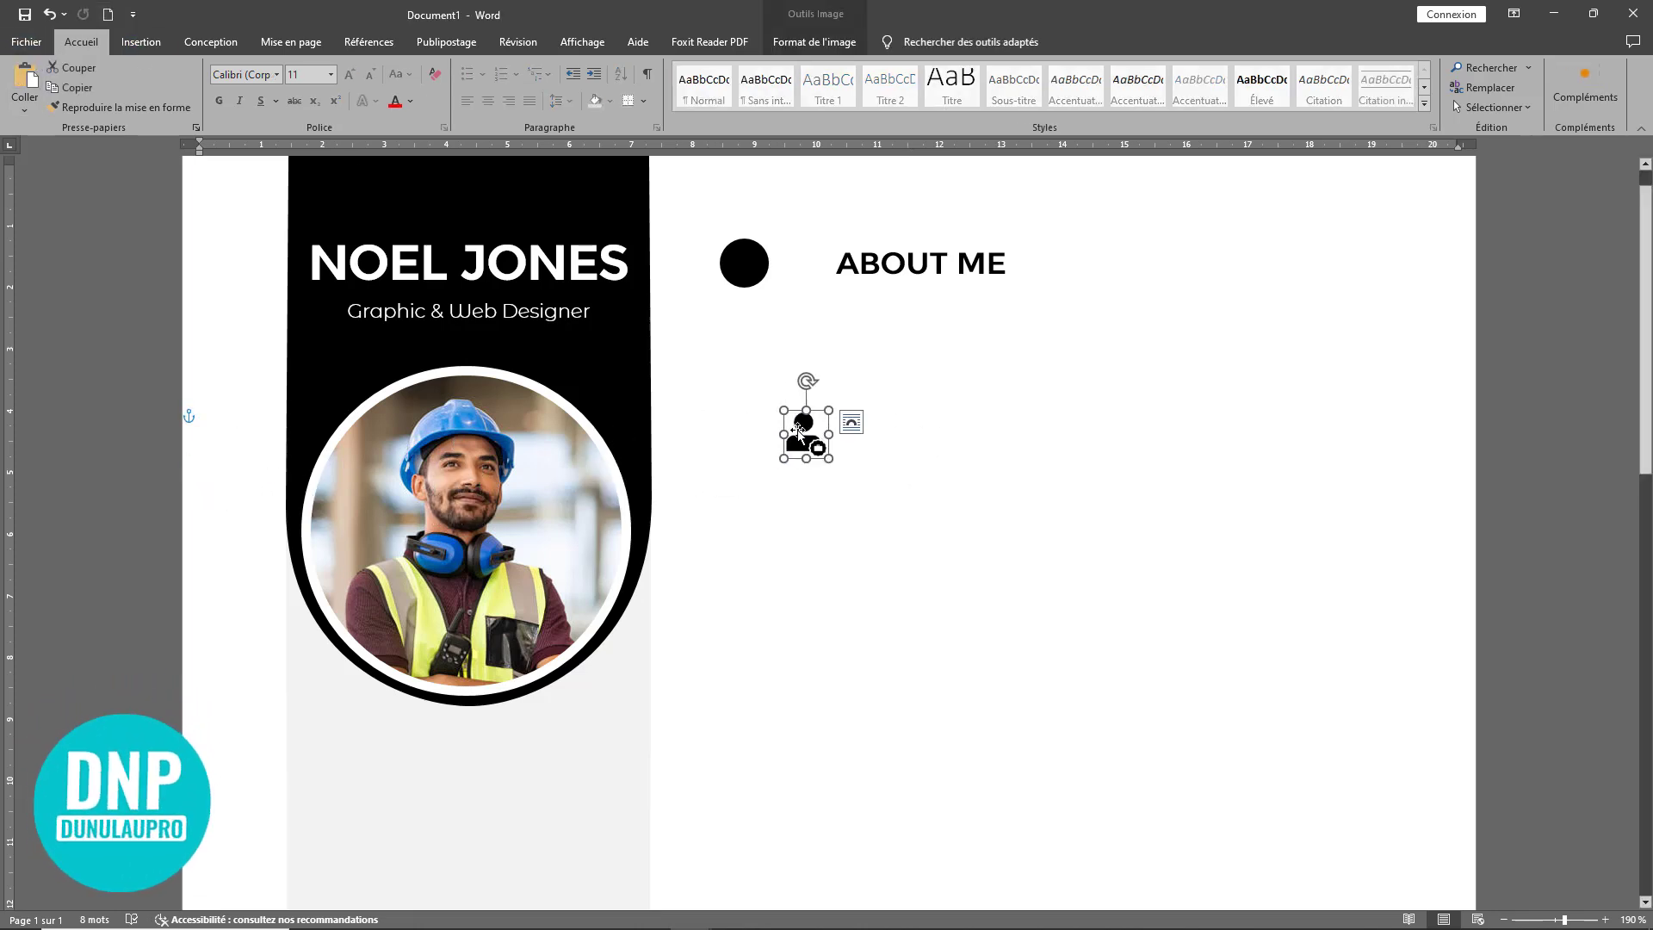
pyautogui.click(851, 422)
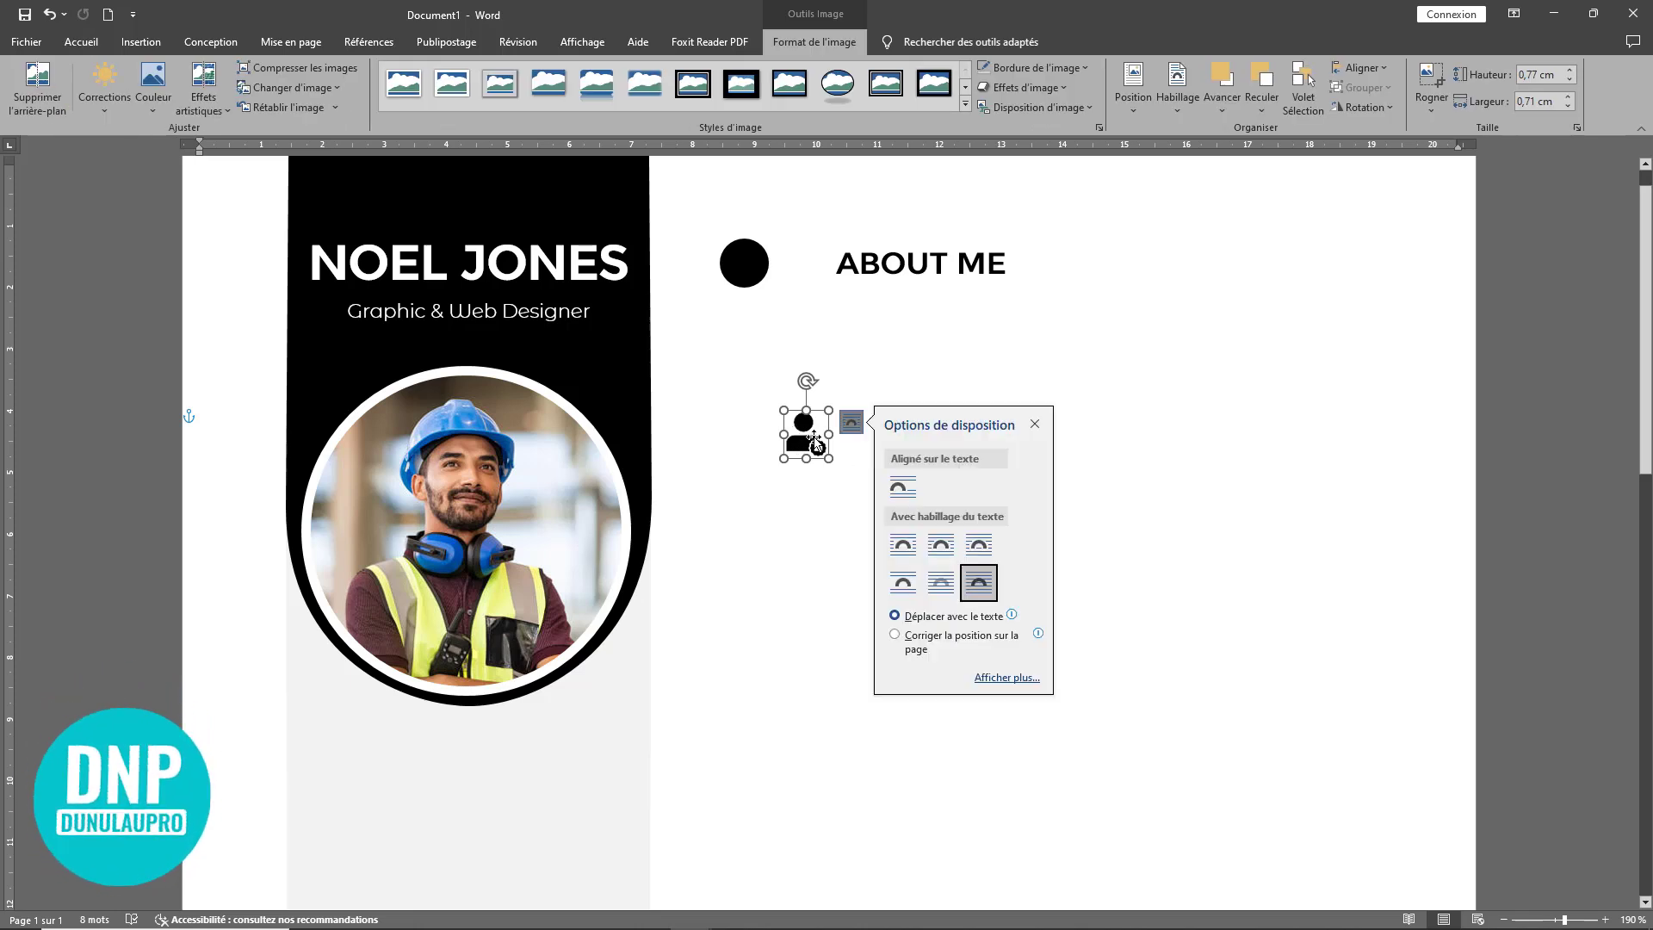
pyautogui.click(98, 109)
pyautogui.click(158, 102)
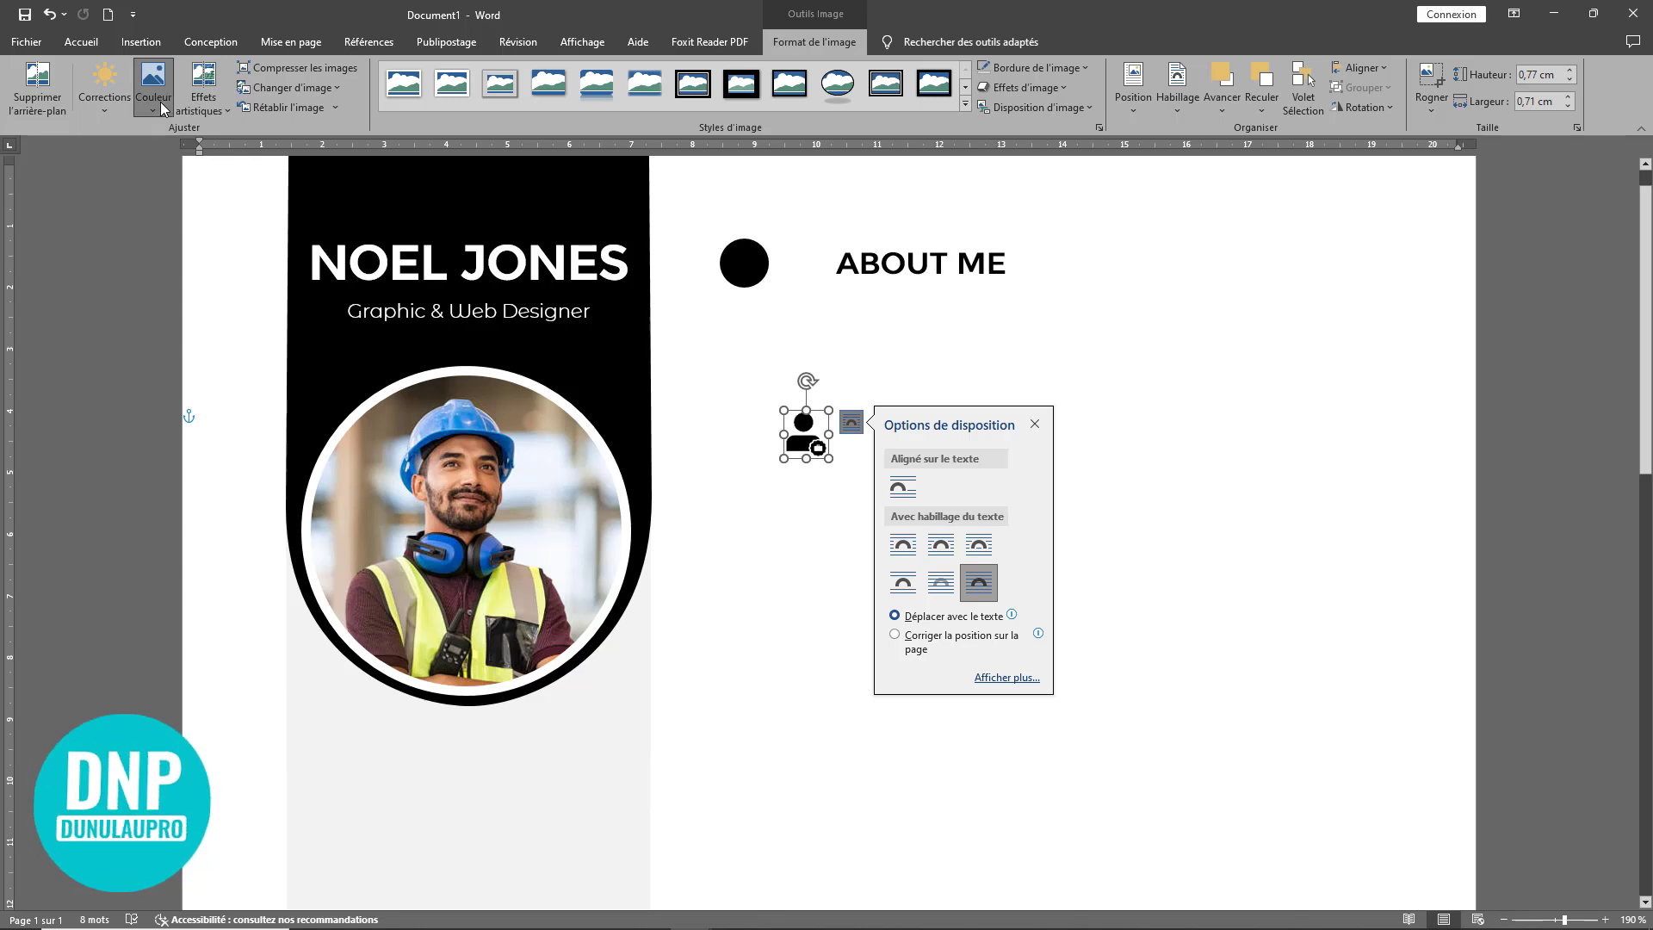
pyautogui.click(160, 101)
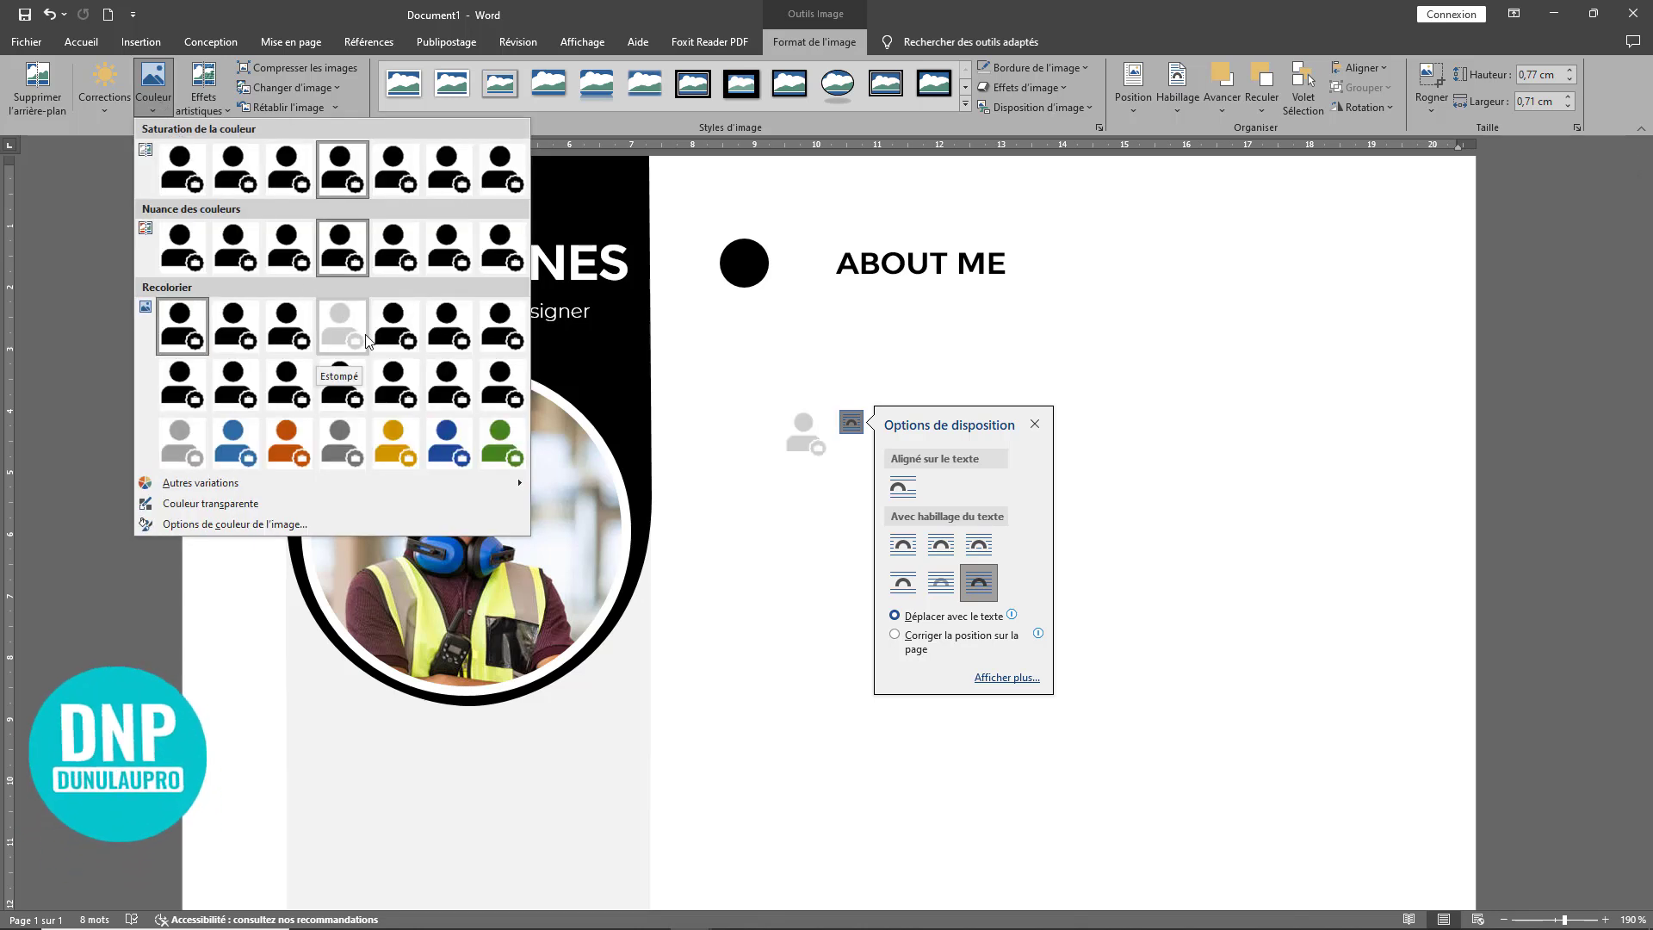
pyautogui.click(366, 340)
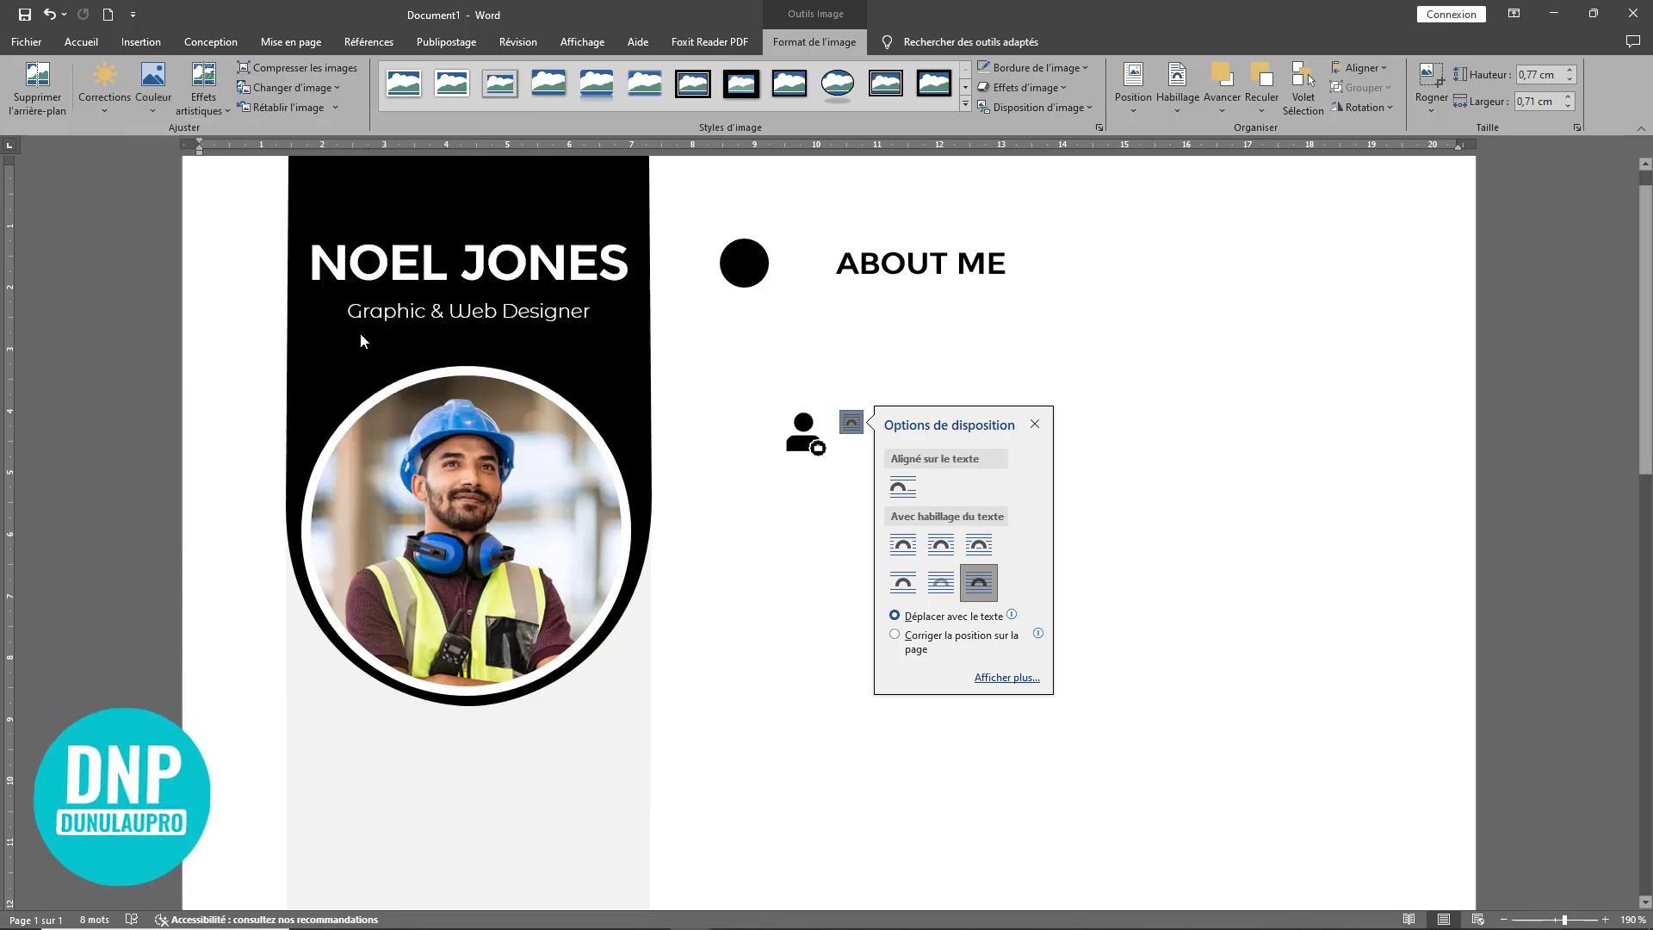
# Step: Shrink the person icon to about 0.47 cm high by 0.43 cm wide and center it on the small black circle
pyautogui.click(824, 449)
pyautogui.moveTo(824, 449); pyautogui.dragTo(745, 256)
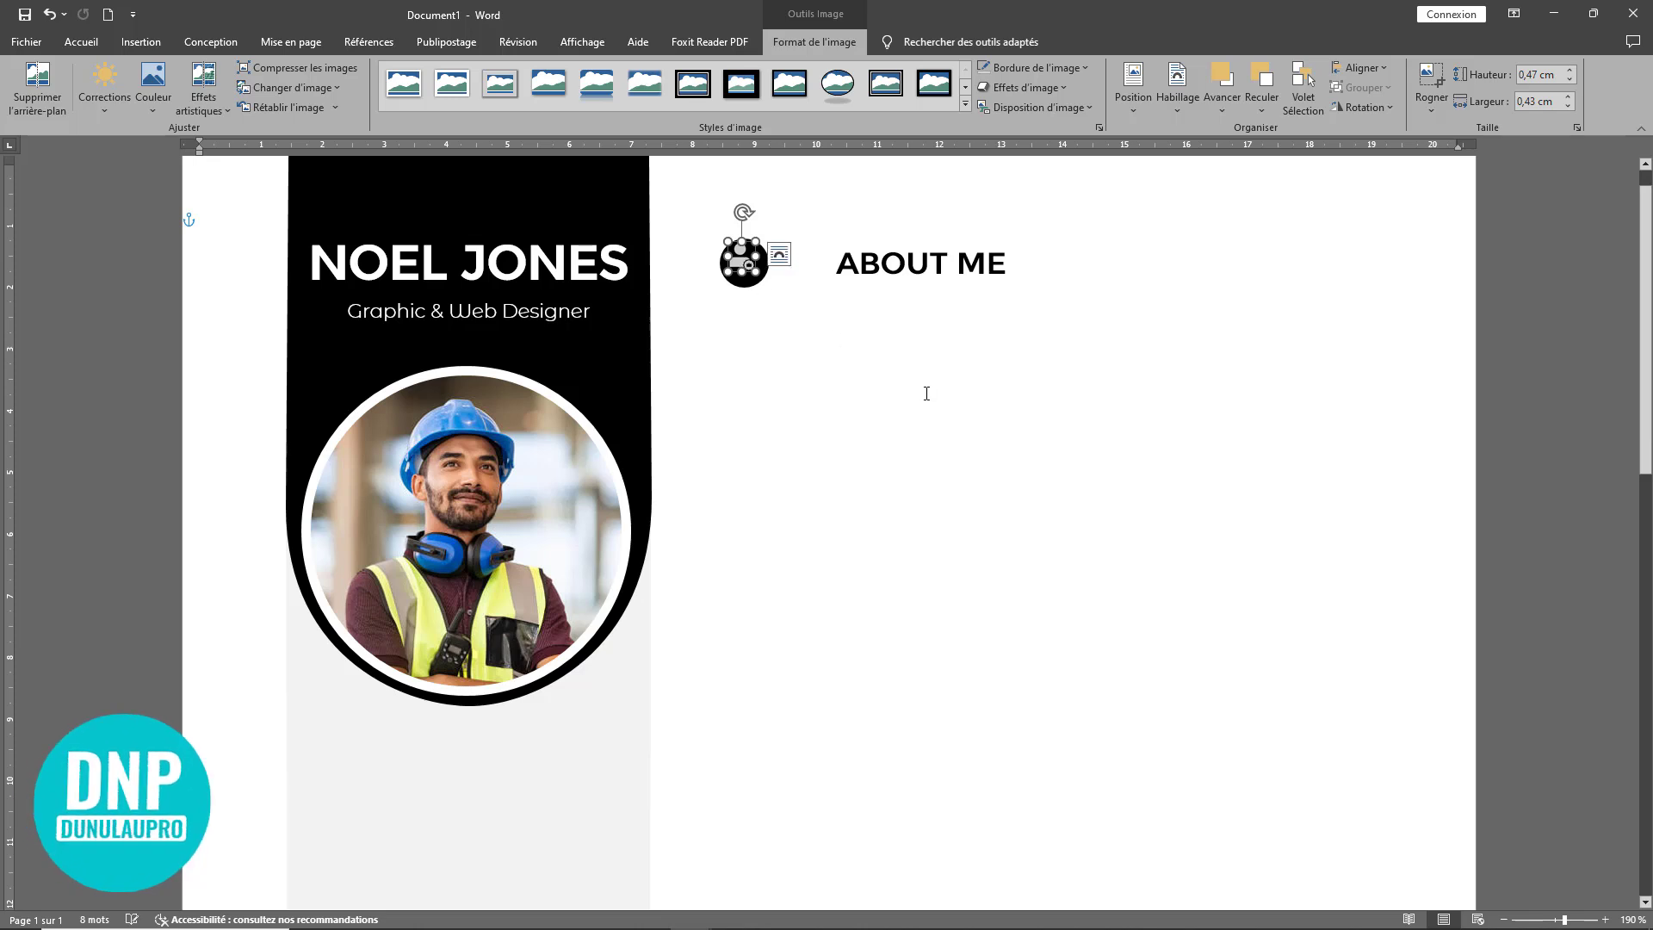
pyautogui.hotkey('ctrl', 'Down')
pyautogui.hotkey('ctrl', 'Down')
pyautogui.hotkey('ctrl', 'Right')
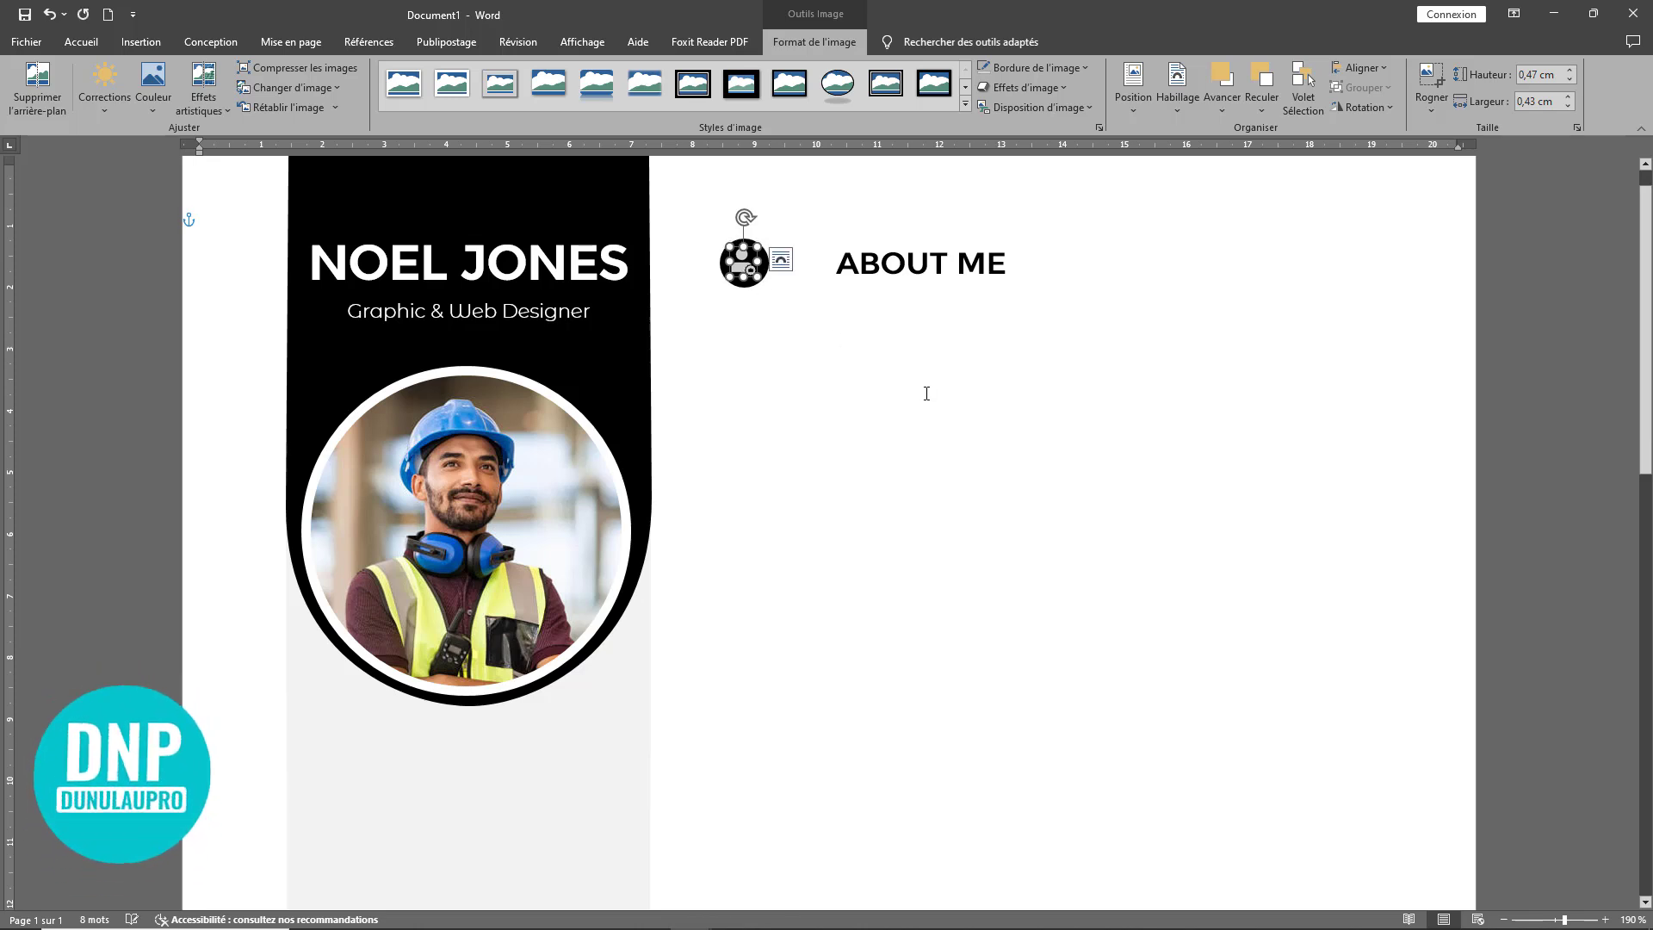
pyautogui.click(926, 393)
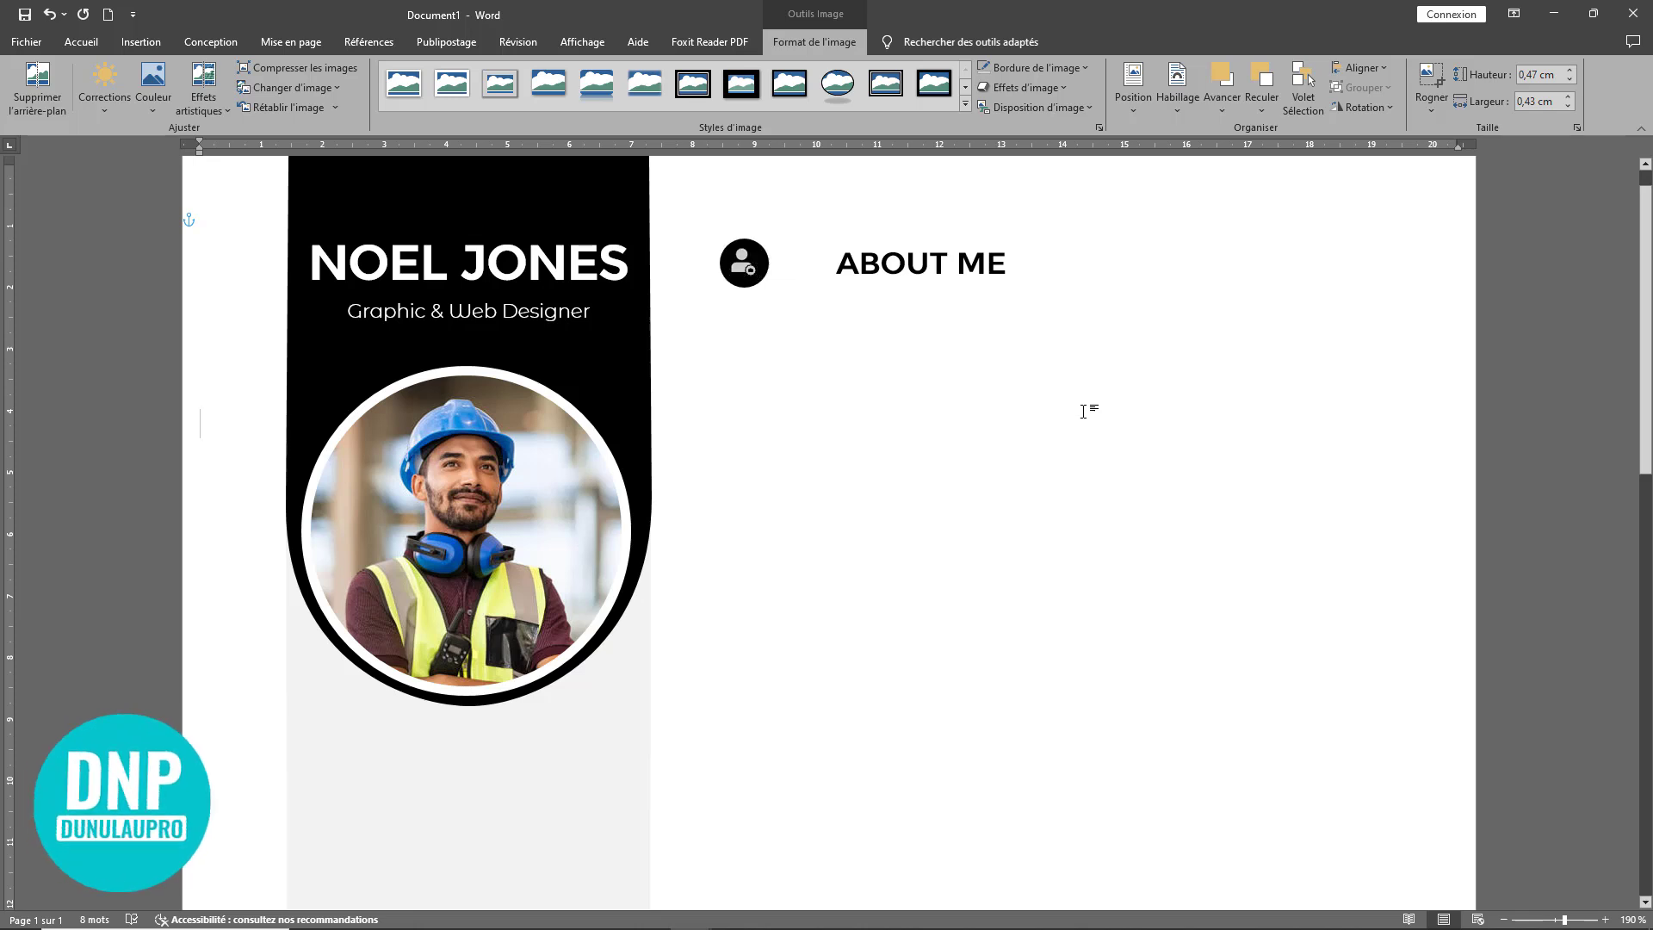
# Step: Move the ABOUT ME text box right up against the black icon circle, keeping it level
pyautogui.click(744, 265)
pyautogui.click(851, 298)
pyautogui.click(928, 249)
pyautogui.moveTo(954, 234); pyautogui.dragTo(908, 235)
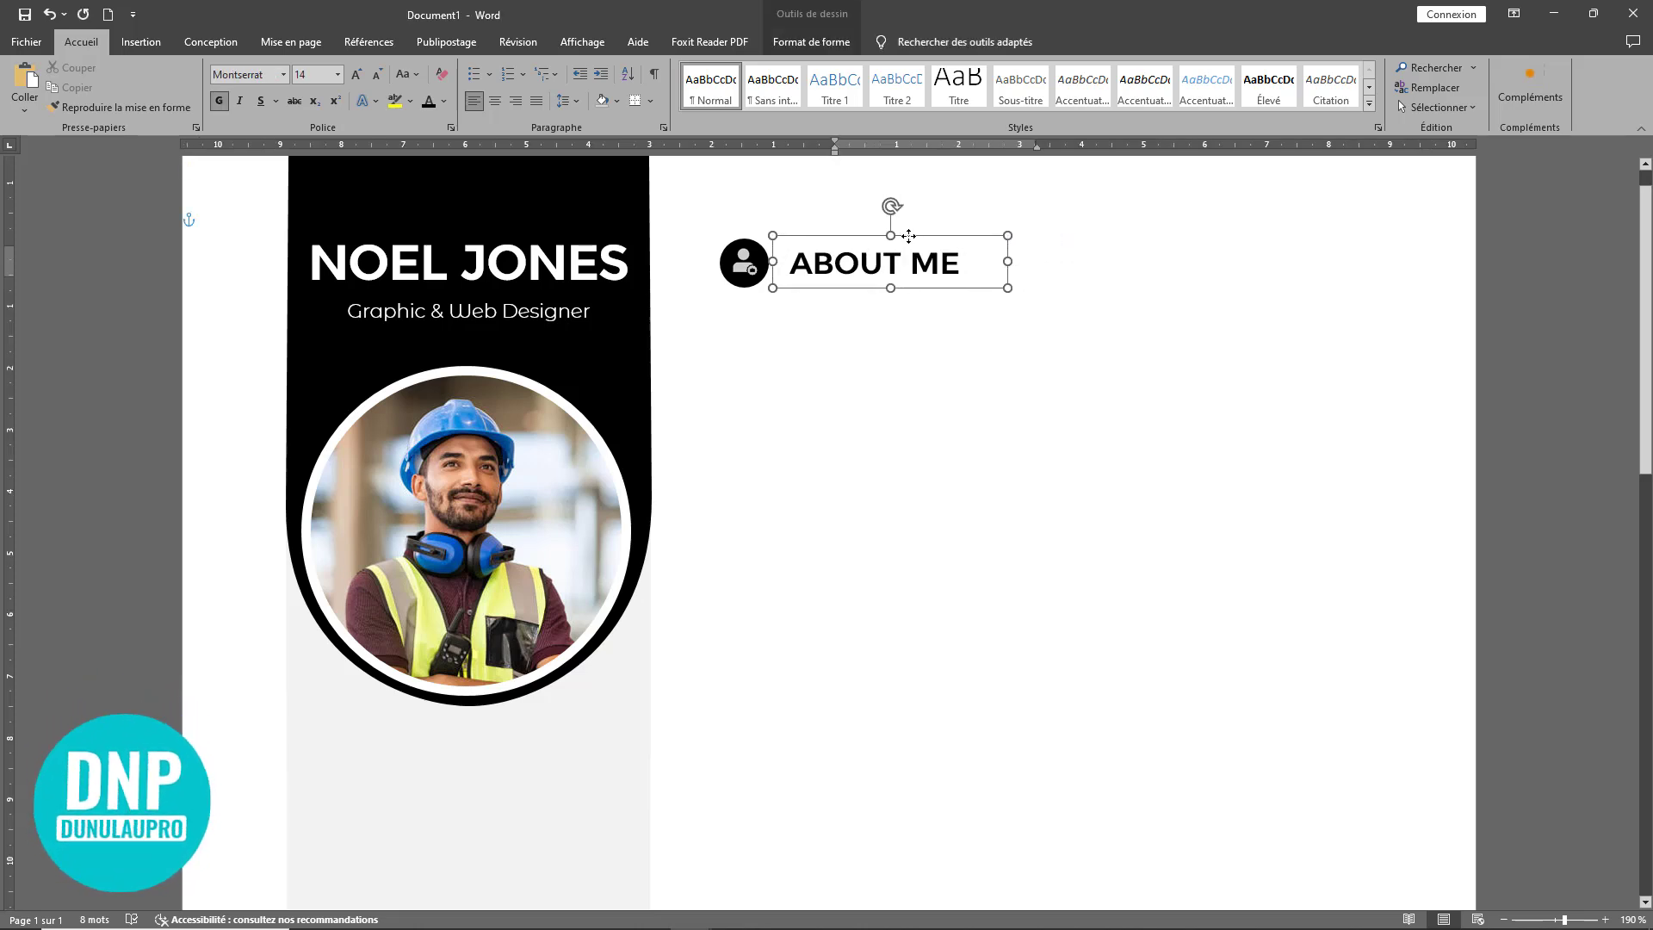
pyautogui.click(1079, 345)
# Step: Enlarge the ABOUT ME heading to 16 pt and widen its text box to leave room beside the text
pyautogui.click(986, 273)
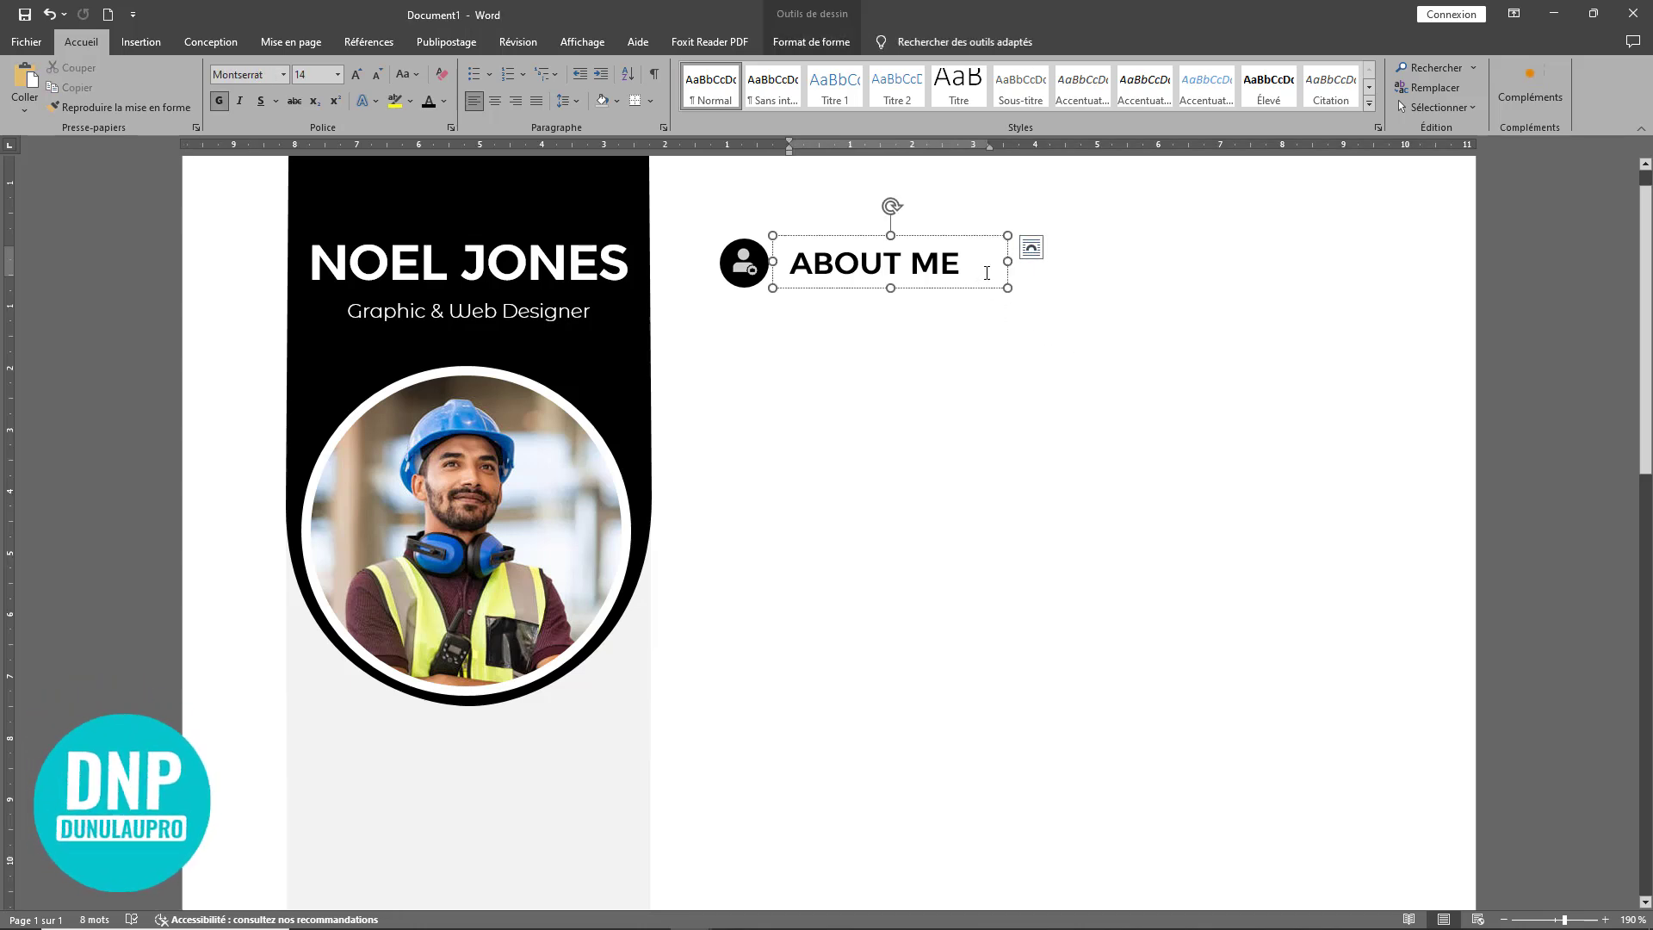
pyautogui.tripleClick(987, 273)
pyautogui.click(358, 75)
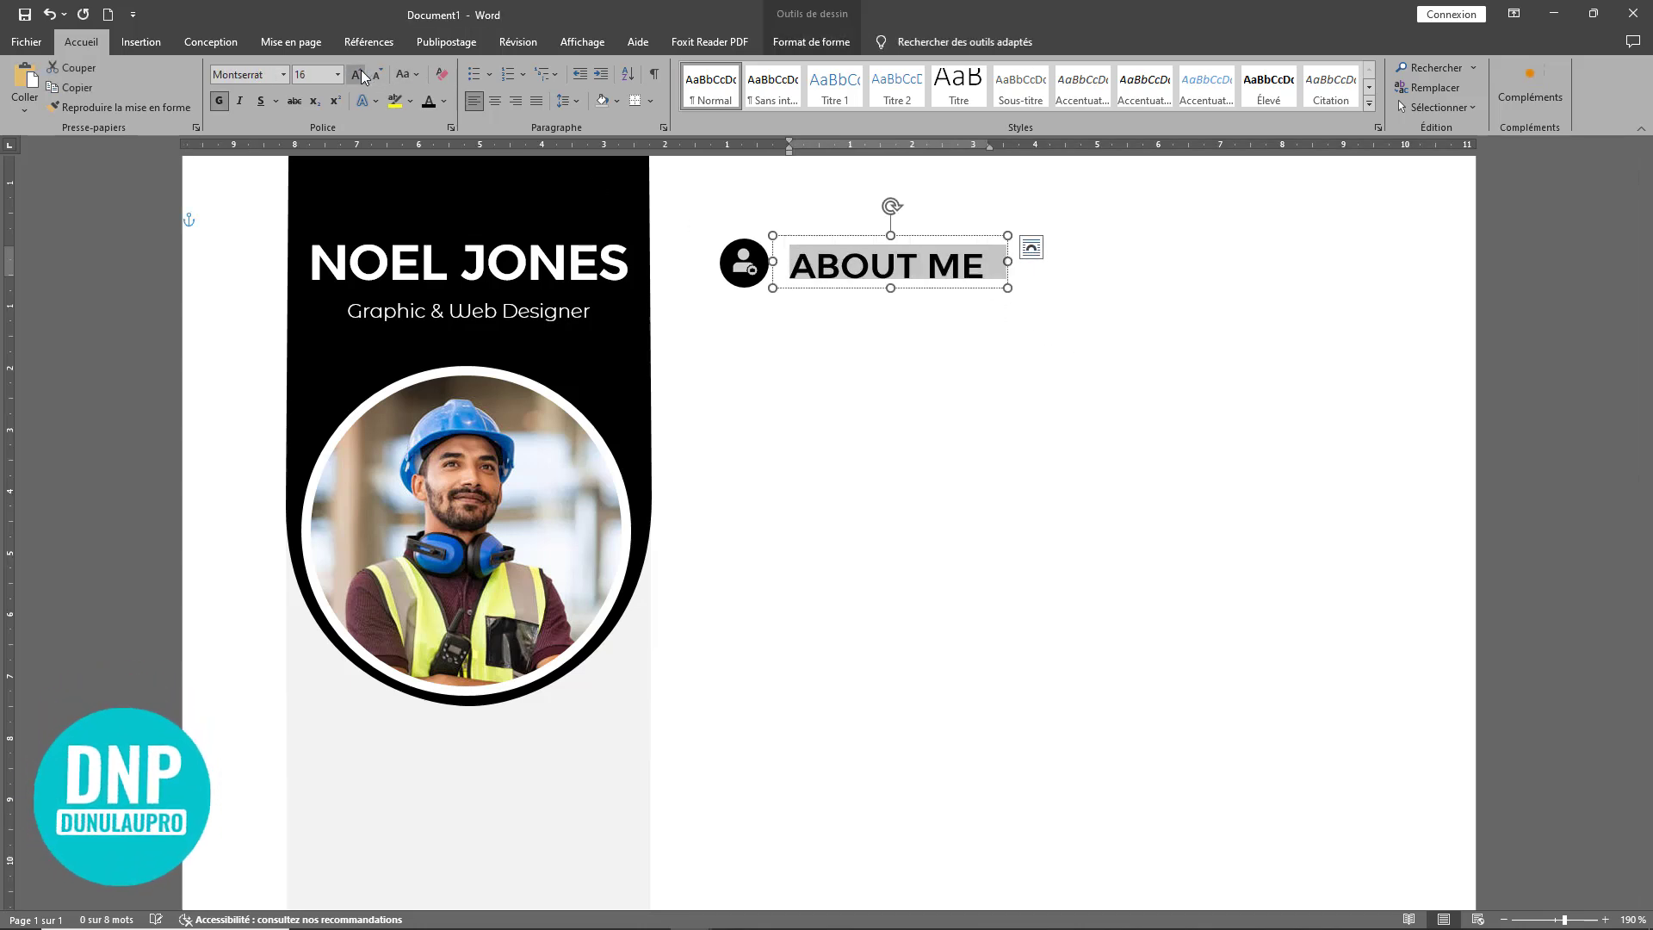
pyautogui.moveTo(1008, 264); pyautogui.dragTo(1059, 262)
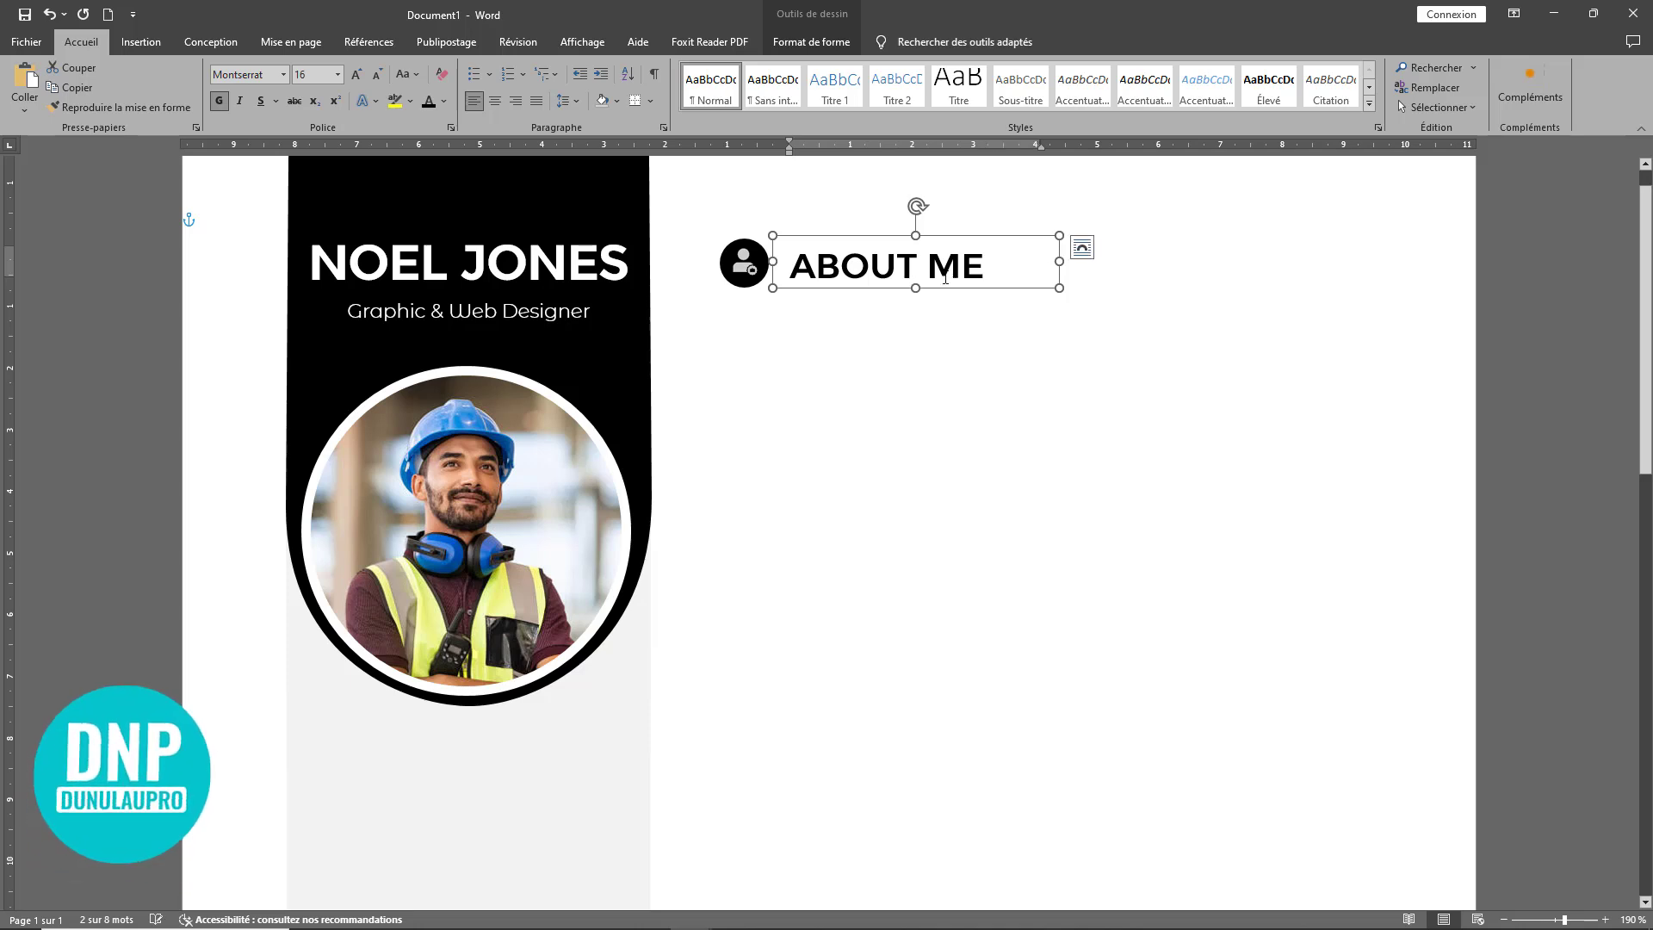
pyautogui.click(1078, 341)
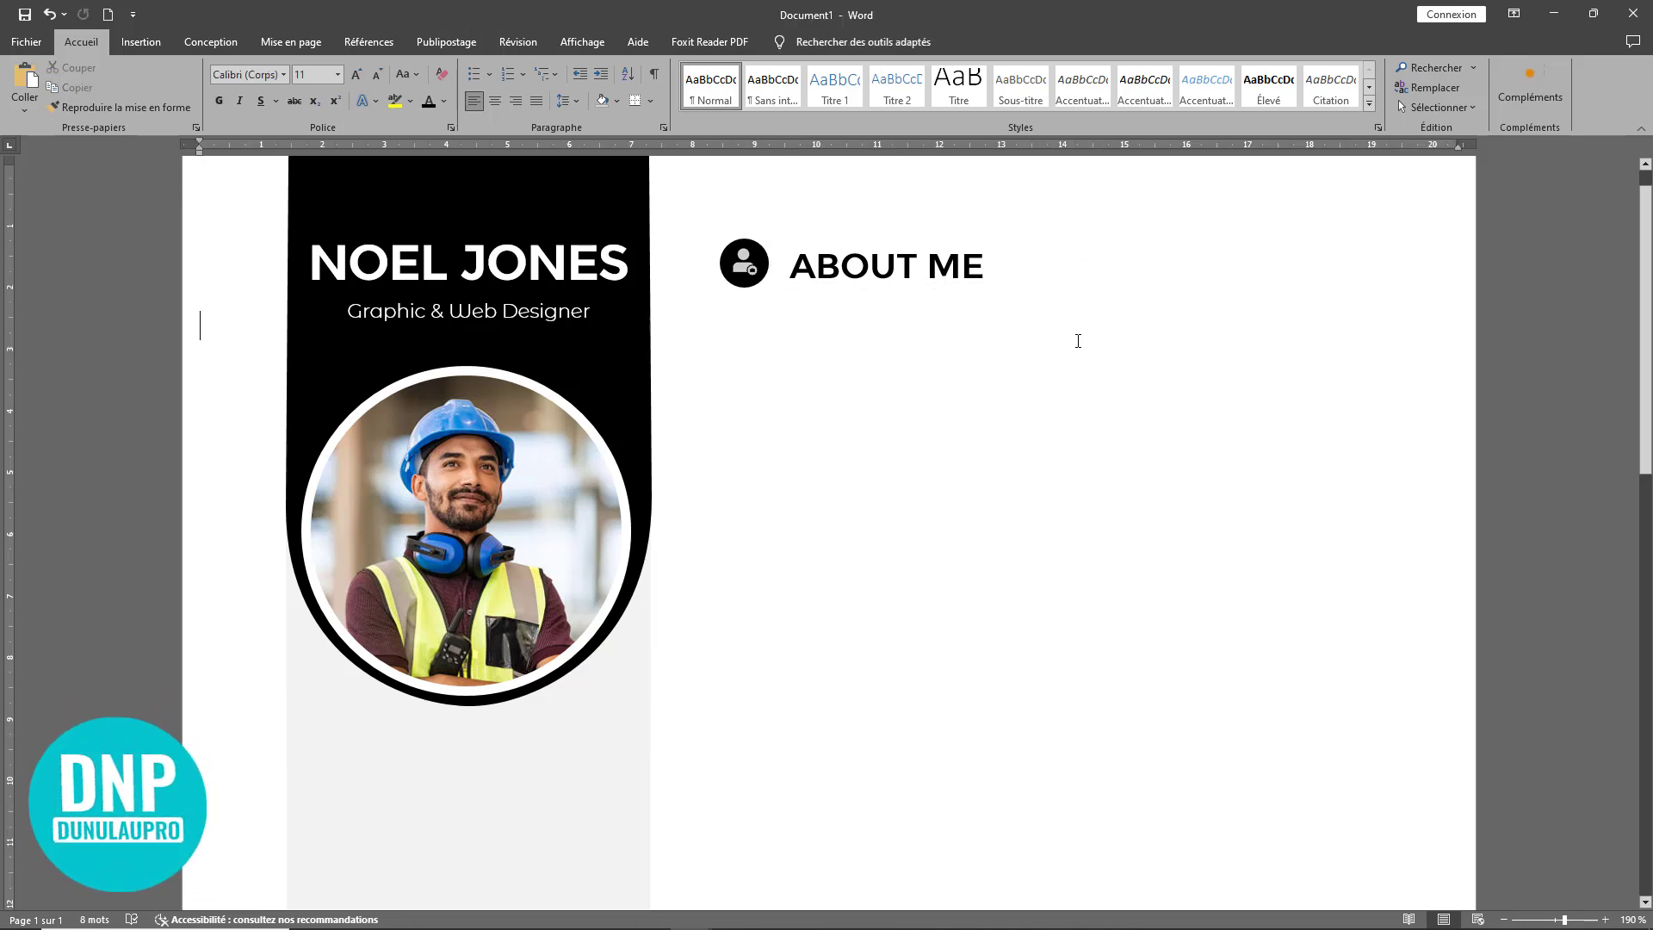
# Step: Group the black circle with the ABOUT ME text box and place a copy of the group lower on the page
pyautogui.click(748, 247)
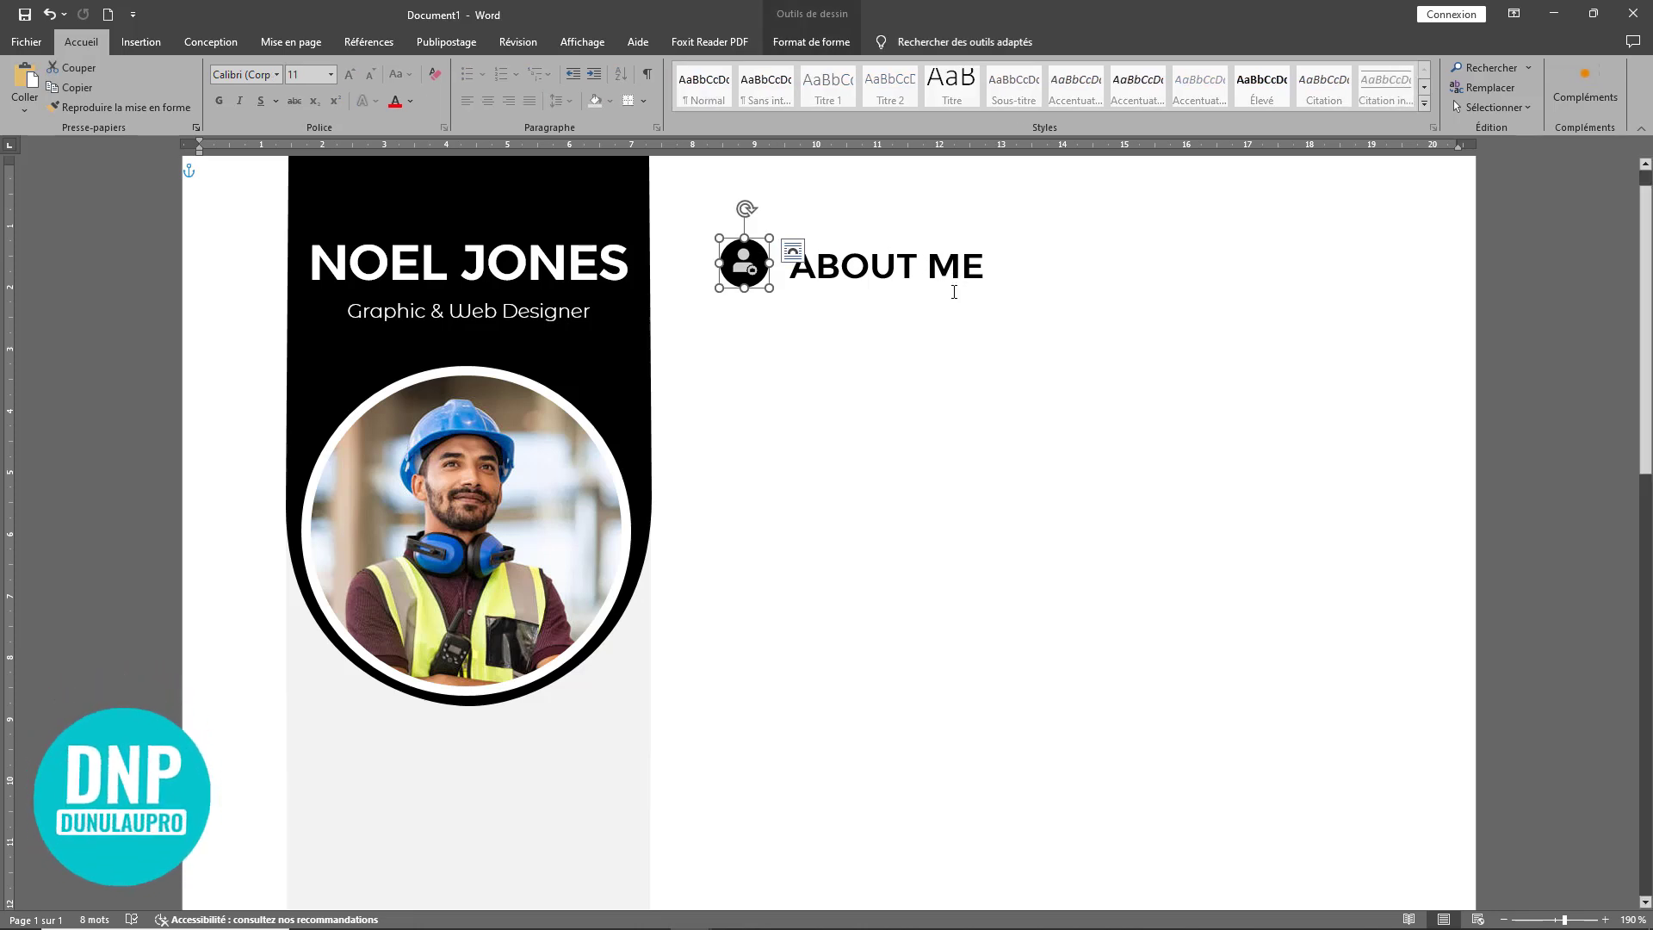
pyautogui.keyDown('shift'); pyautogui.click(877, 239); pyautogui.keyUp('shift')
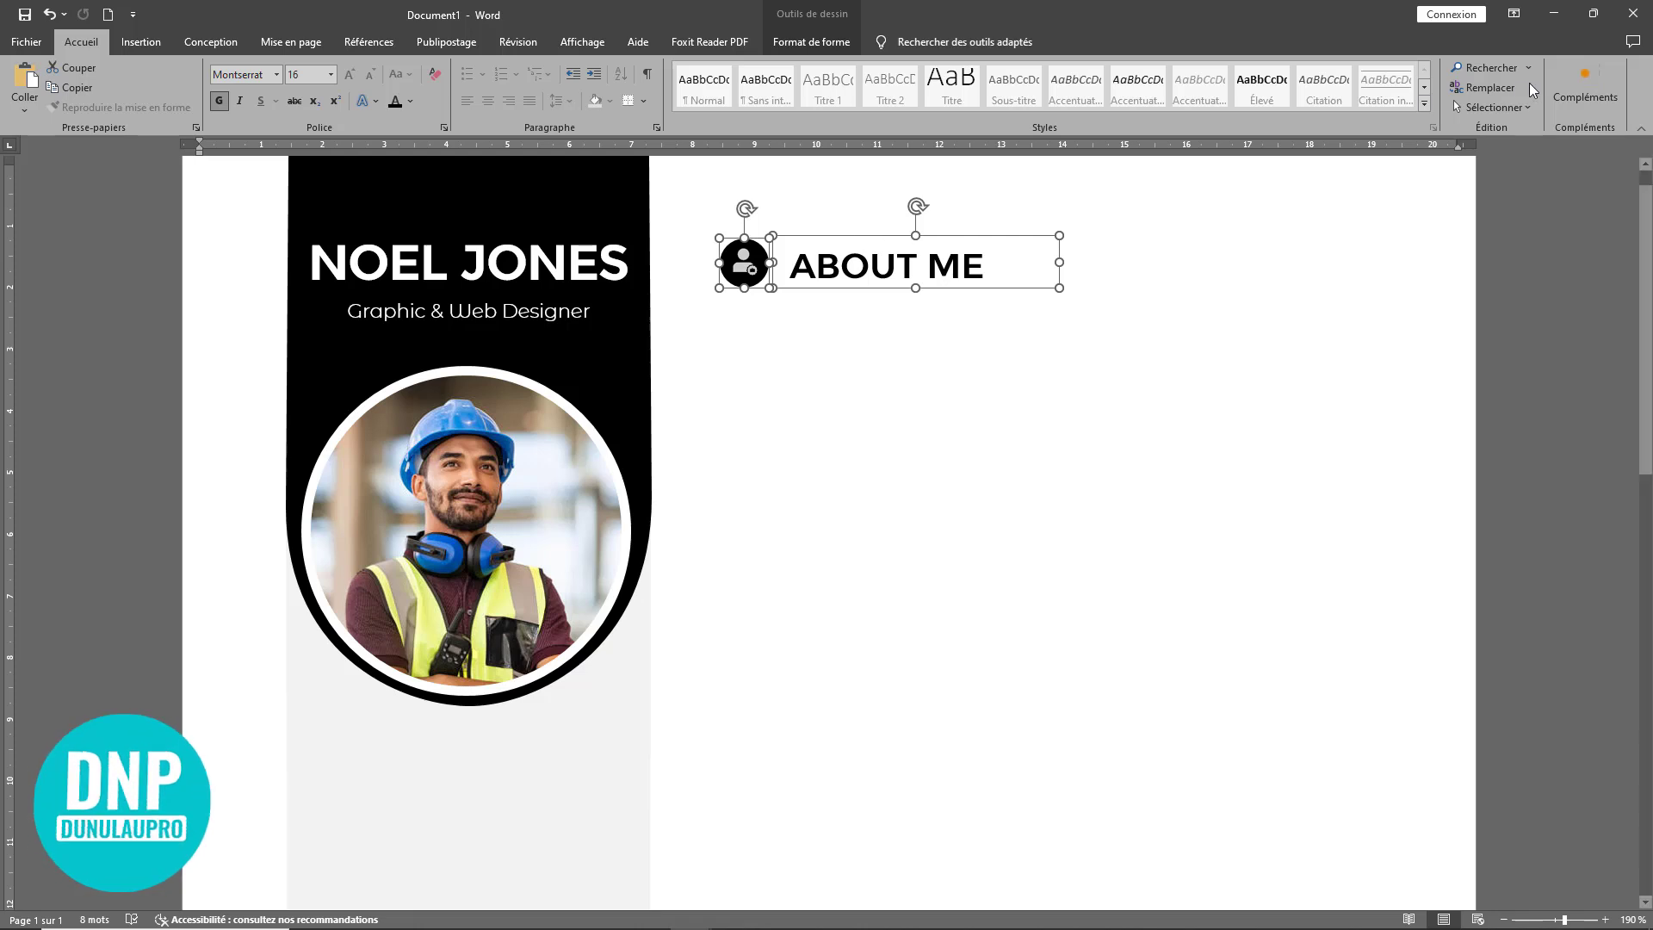
pyautogui.click(815, 43)
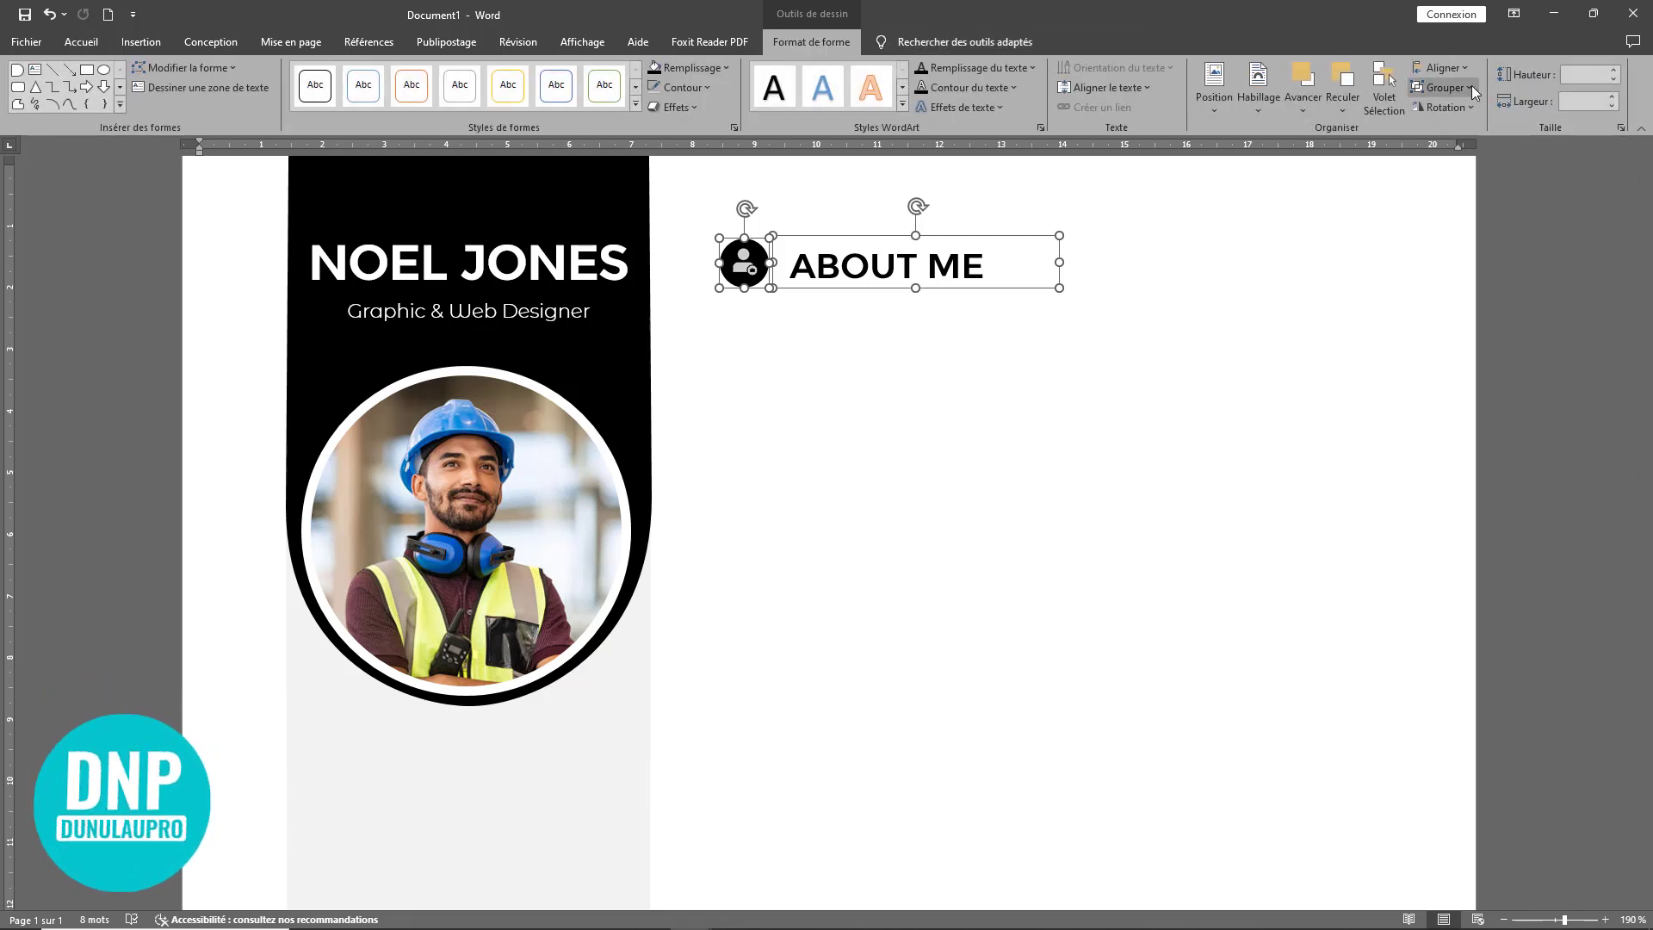
pyautogui.click(1468, 88)
pyautogui.click(1457, 105)
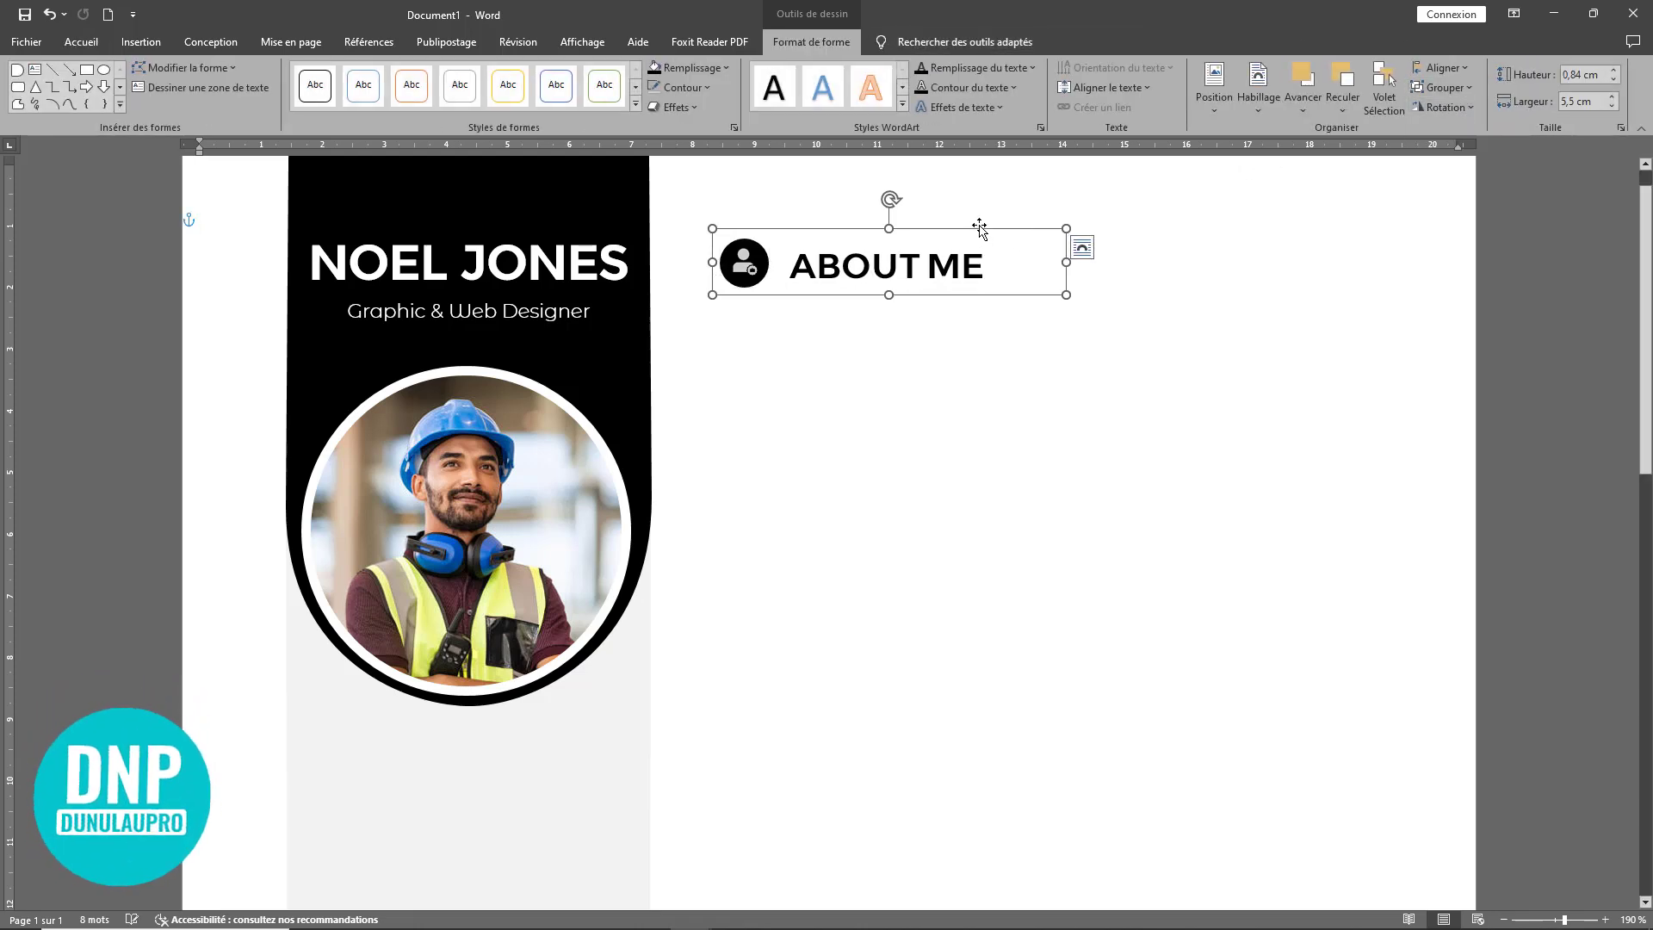
pyautogui.moveTo(982, 231); pyautogui.dragTo(959, 620)
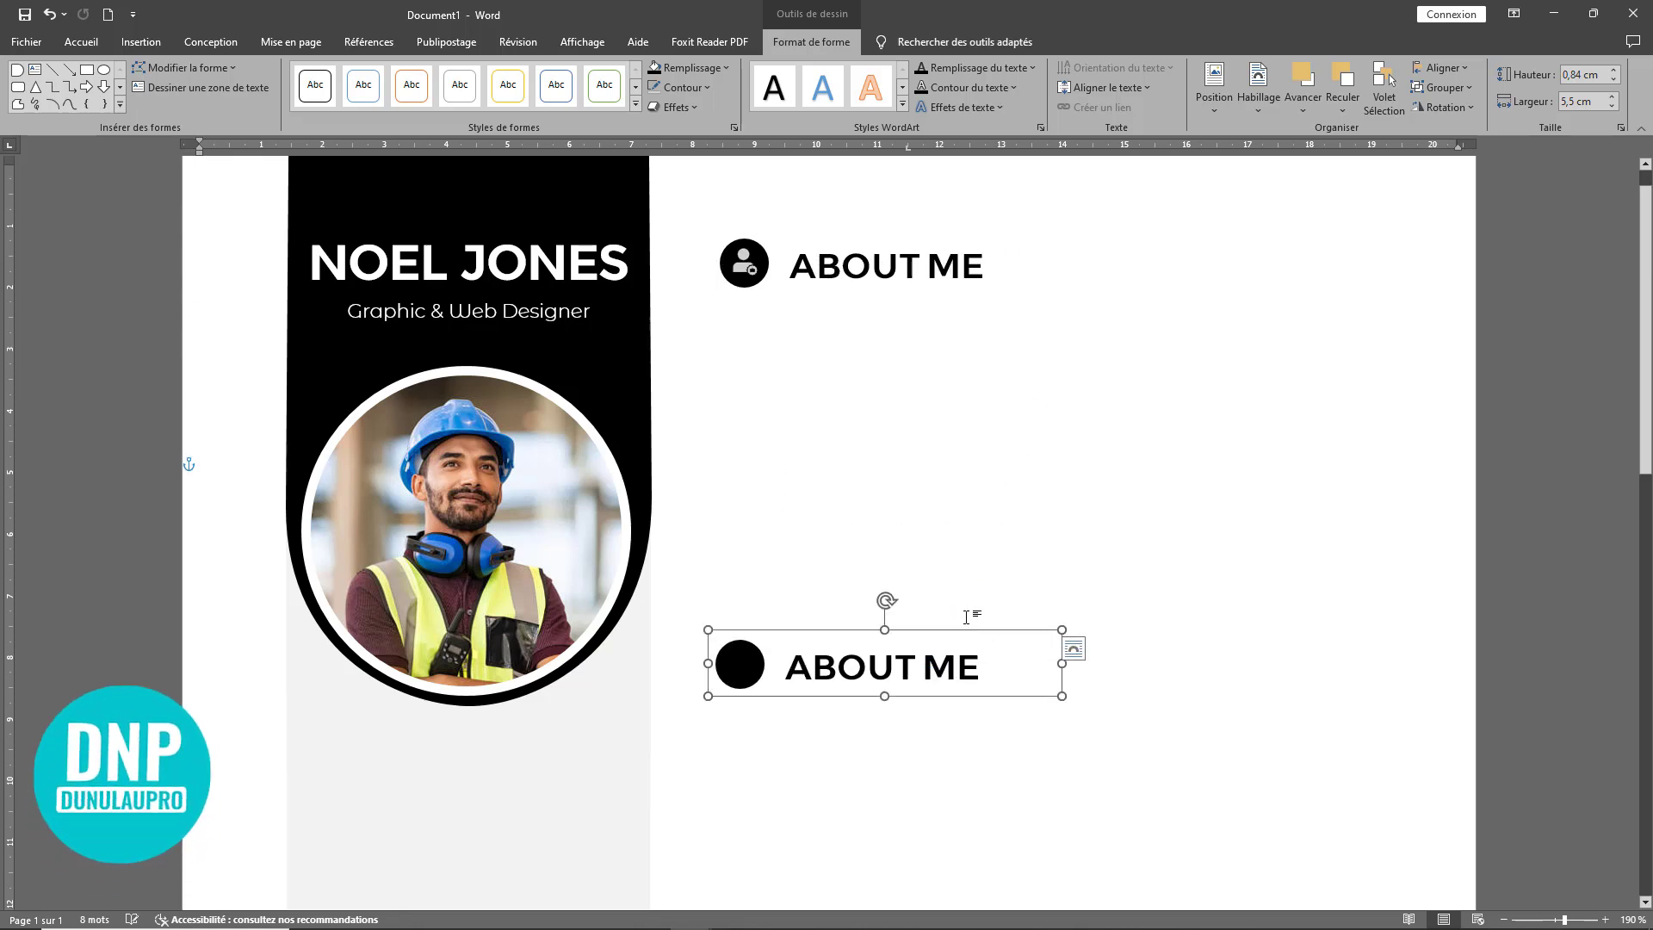
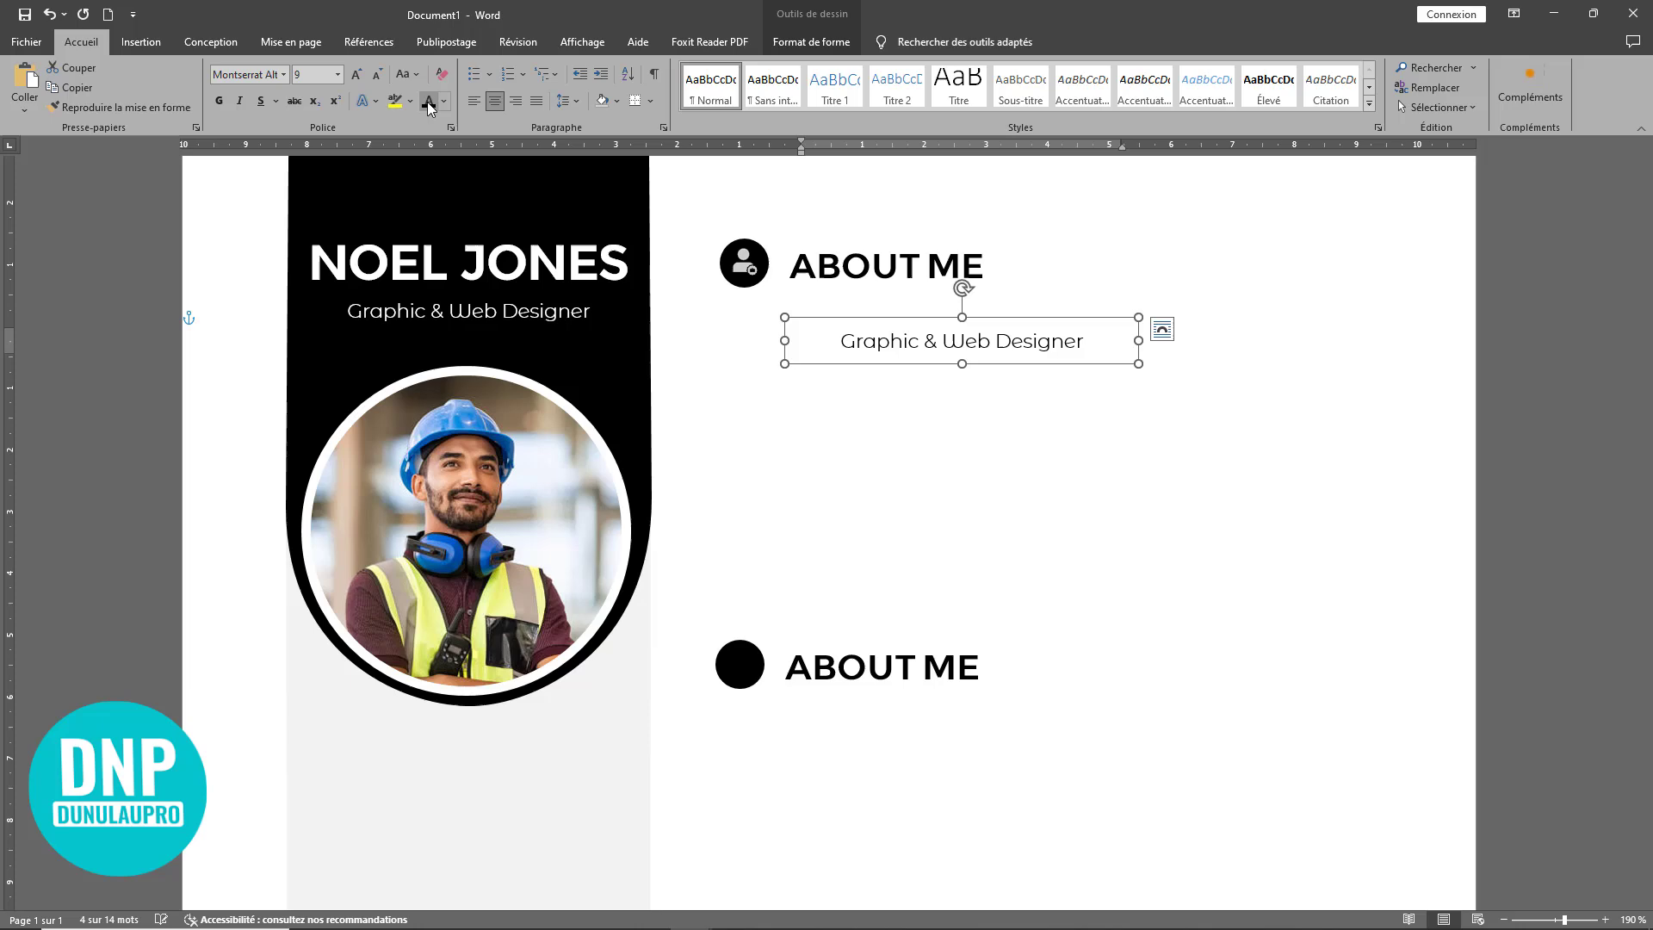
# Step: Replace the text in the box below the first ABOUT ME heading with a placeholder paragraph generated by =lorem(1,6)
pyautogui.write('=lorem(1,6)')
pyautogui.press('Return')
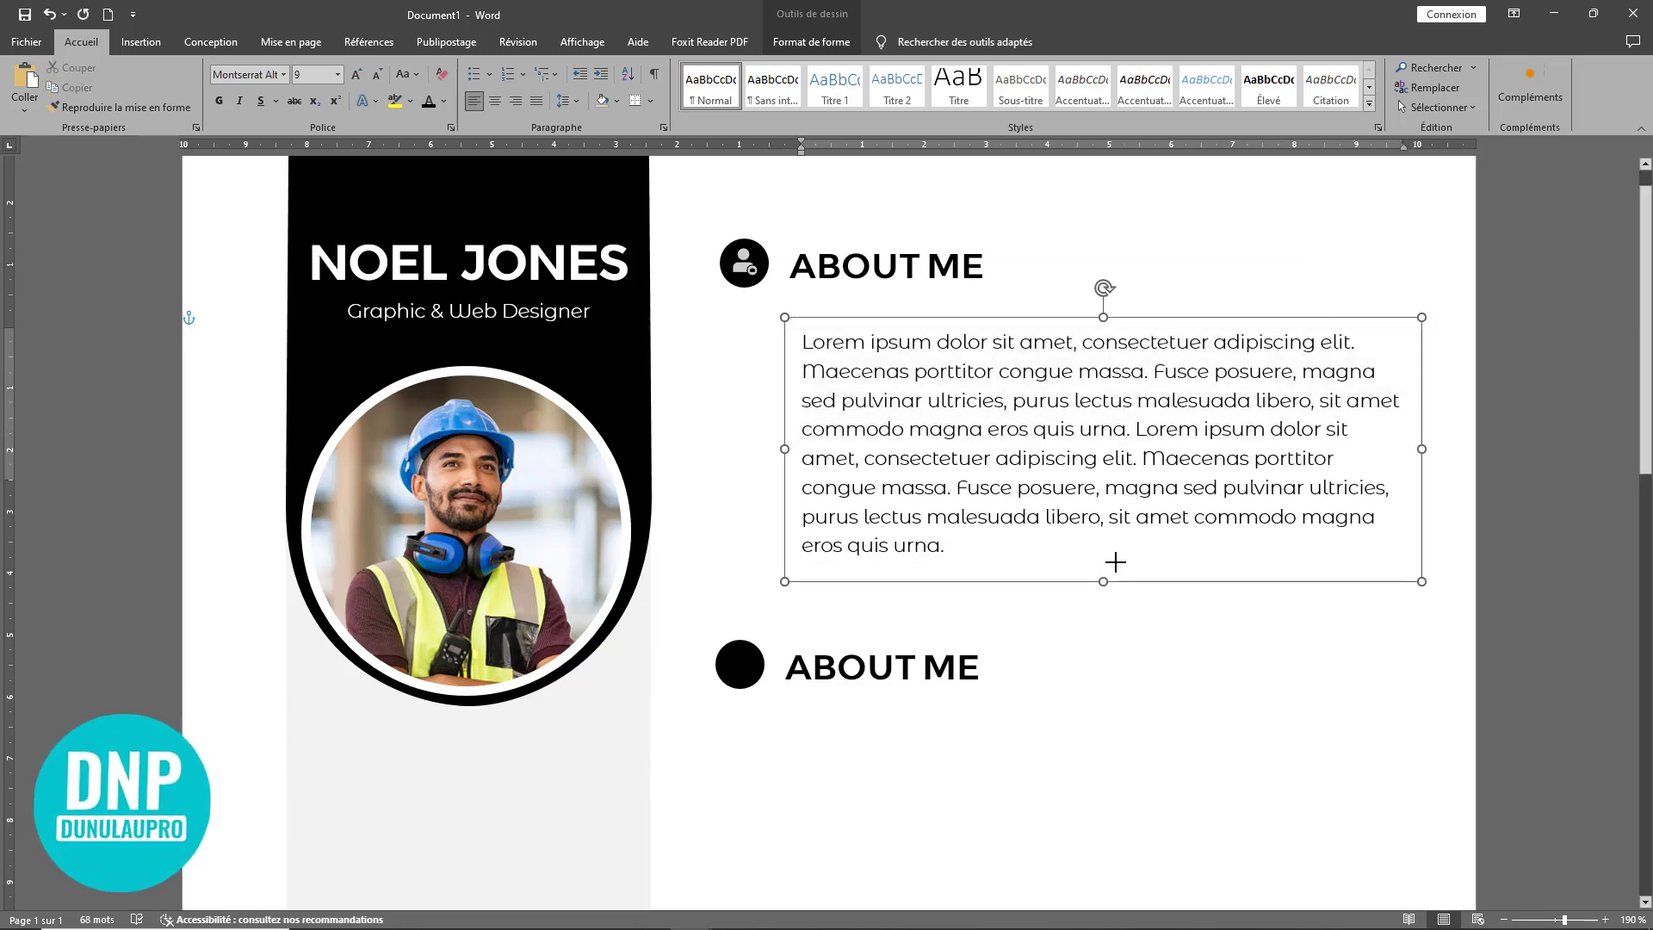
pyautogui.click(1364, 537)
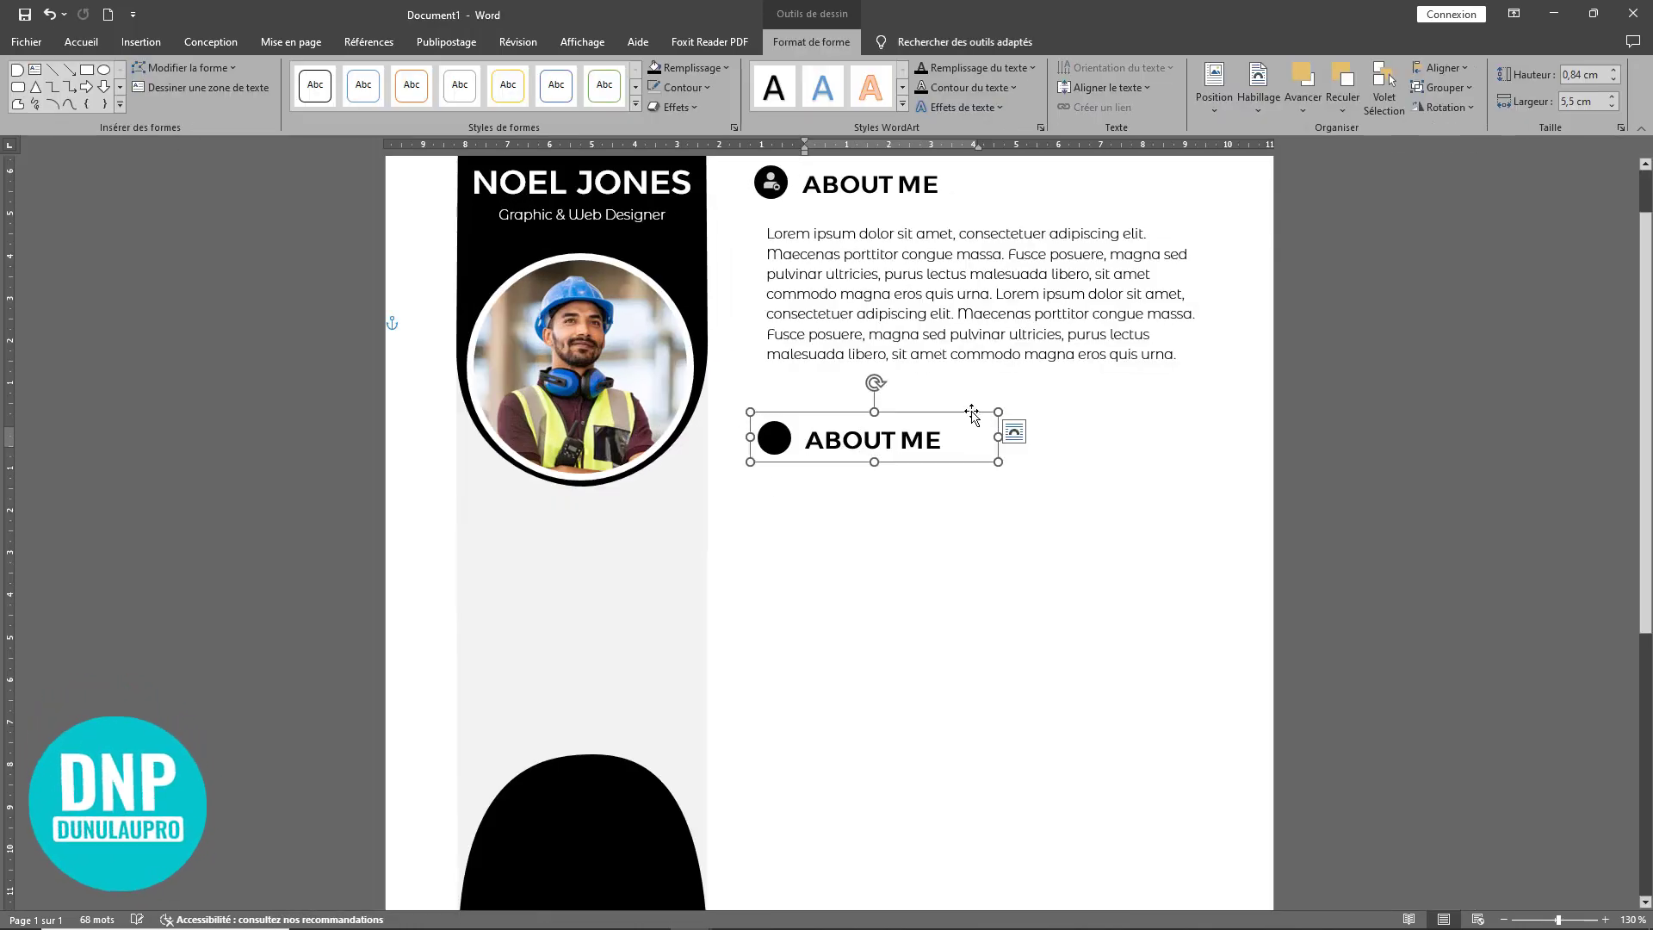
# Step: Select the ABOUT ME text in the copied lower heading for replacement
pyautogui.moveTo(889, 439); pyautogui.dragTo(805, 440)
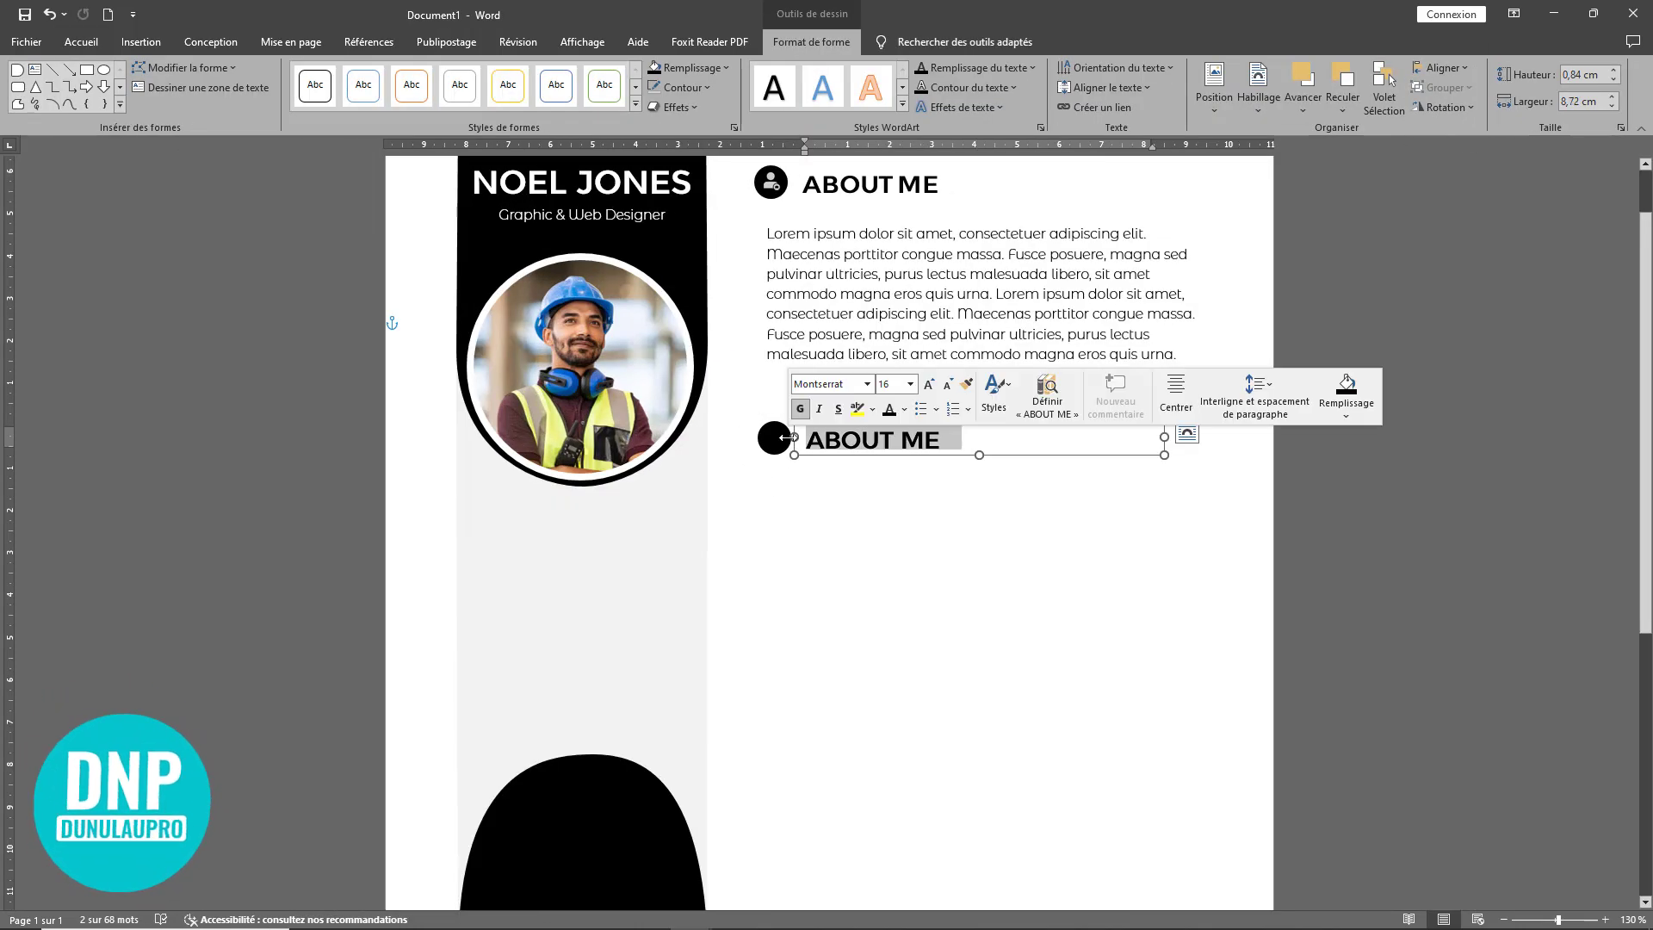
# Step: Title the second section JOB EXPERIENCES and place the briefcase icon in the black circle beside it
pyautogui.write('JOB EXPERIENCES')
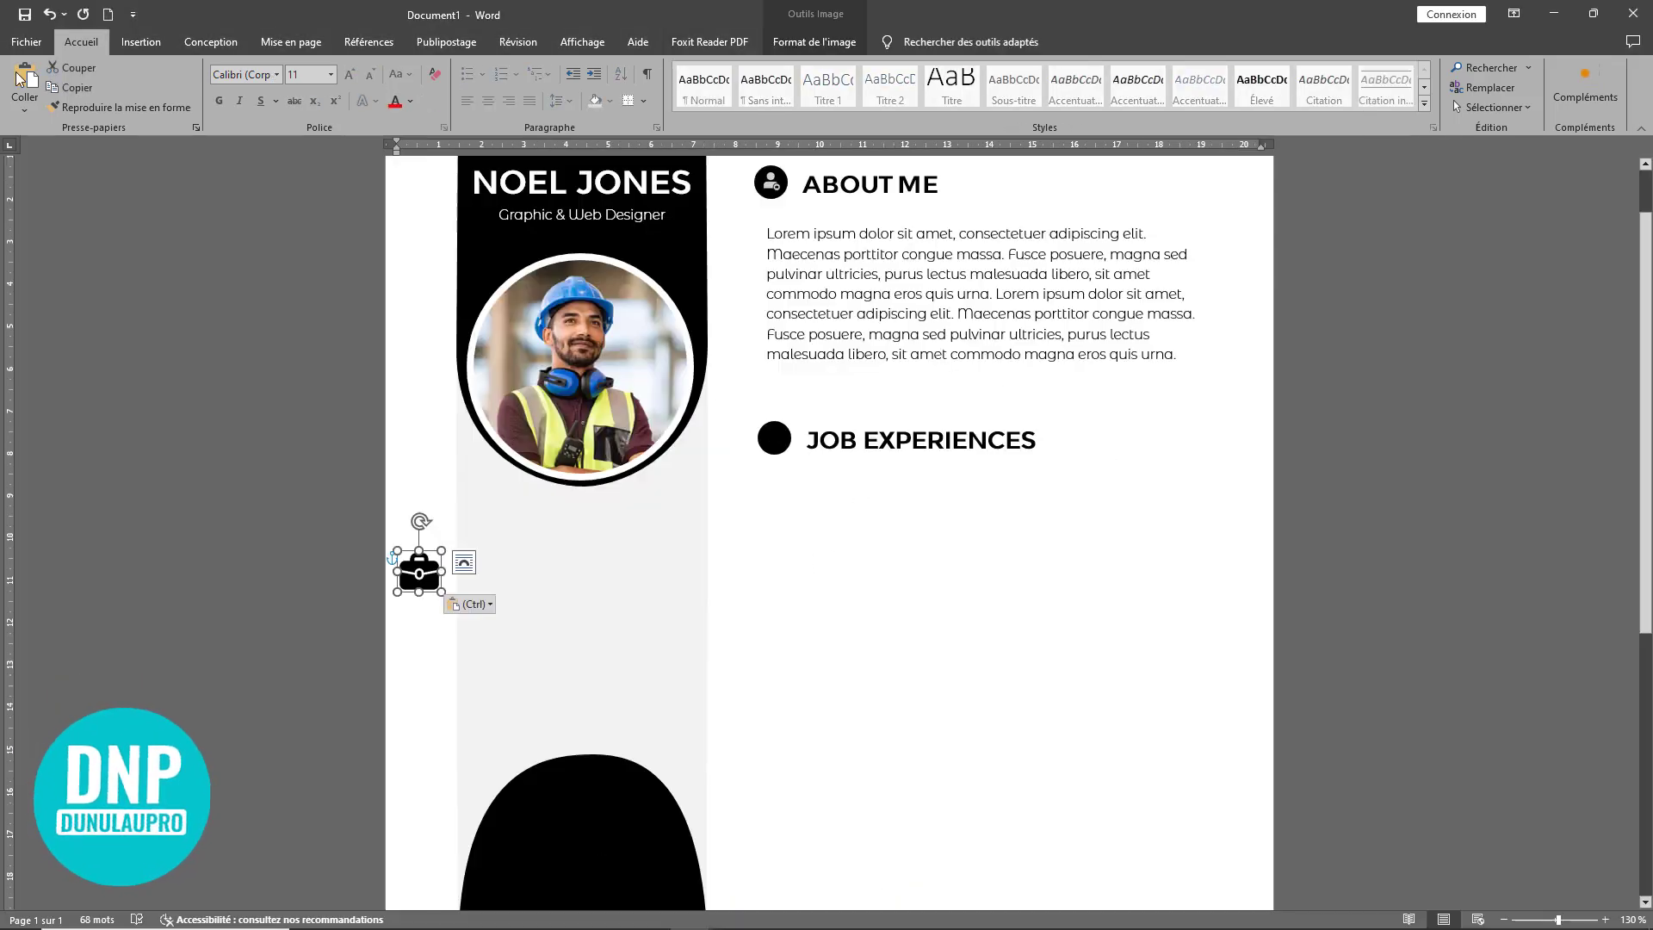
pyautogui.moveTo(424, 546); pyautogui.dragTo(822, 540)
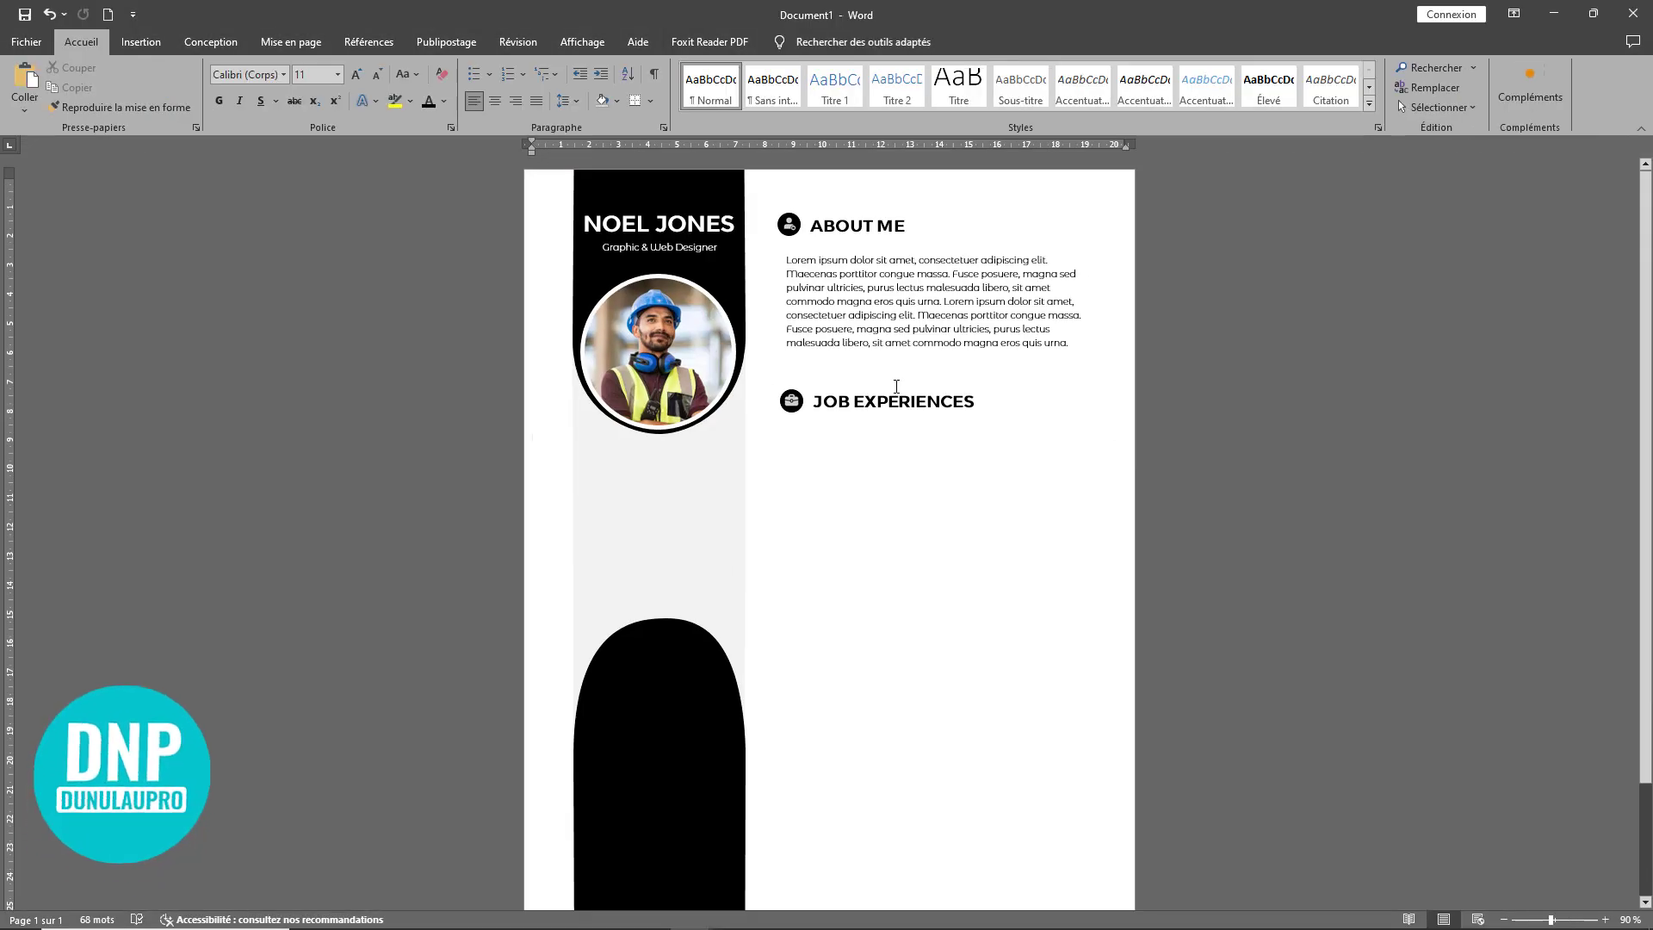
# Step: Copy the ABOUT ME heading with its circle and person icon into the grey sidebar below the photo
pyautogui.moveTo(844, 185); pyautogui.dragTo(661, 430)
pyautogui.moveTo(789, 224); pyautogui.dragTo(538, 491)
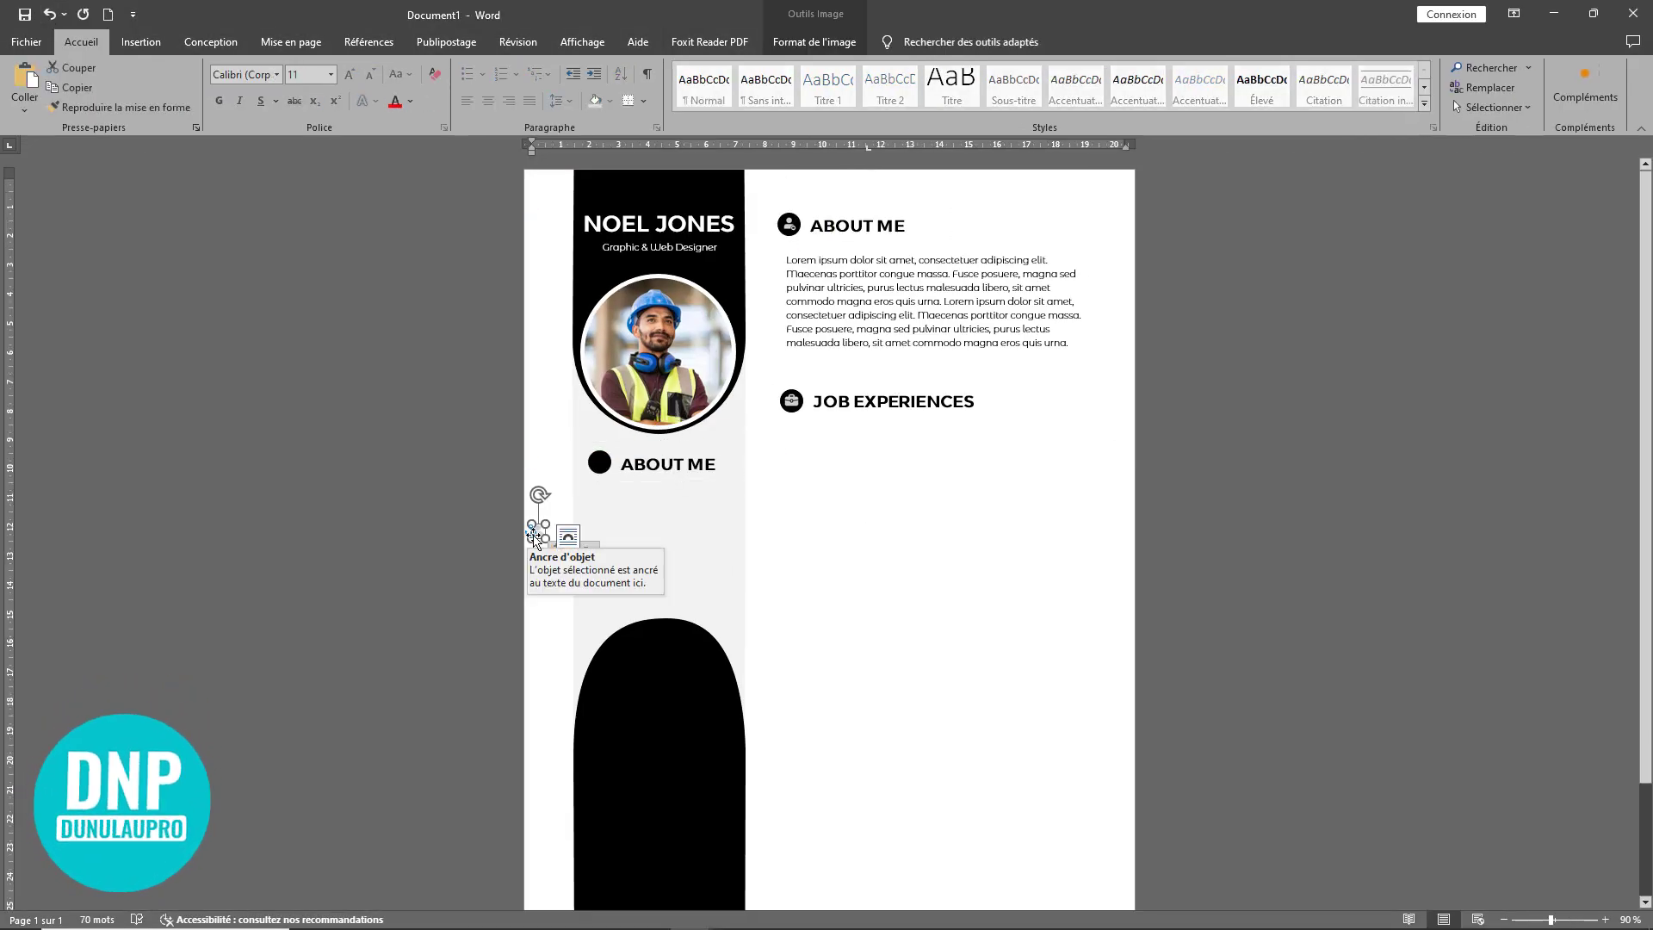
pyautogui.moveTo(538, 491); pyautogui.dragTo(605, 469)
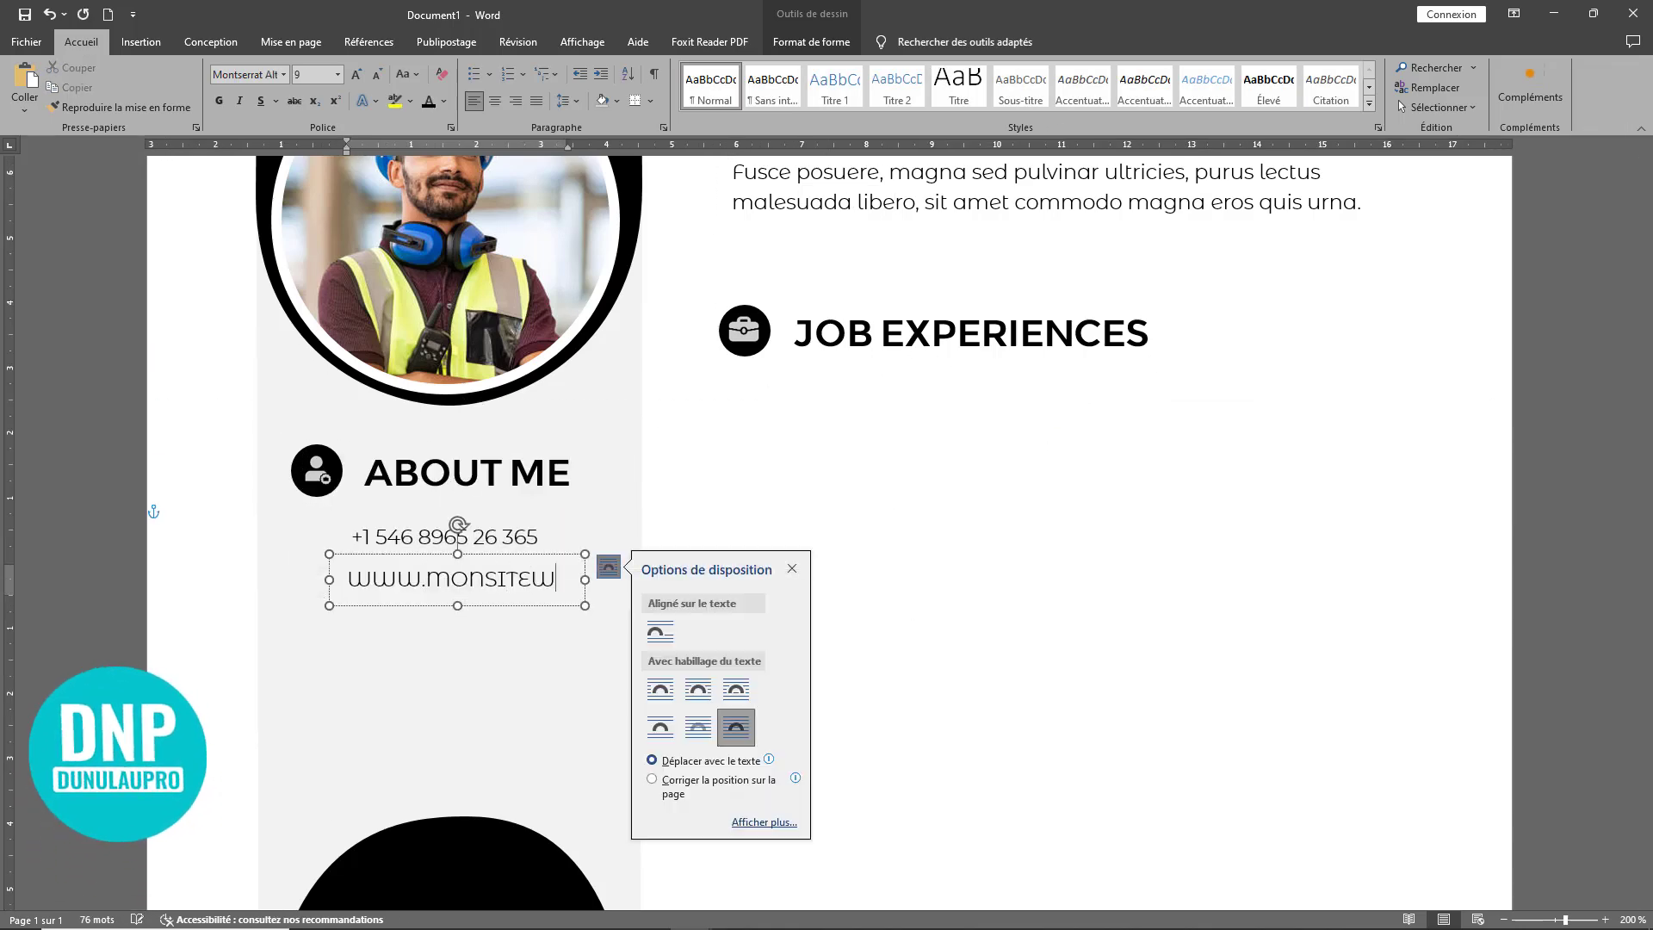
pyautogui.write('eb.com')
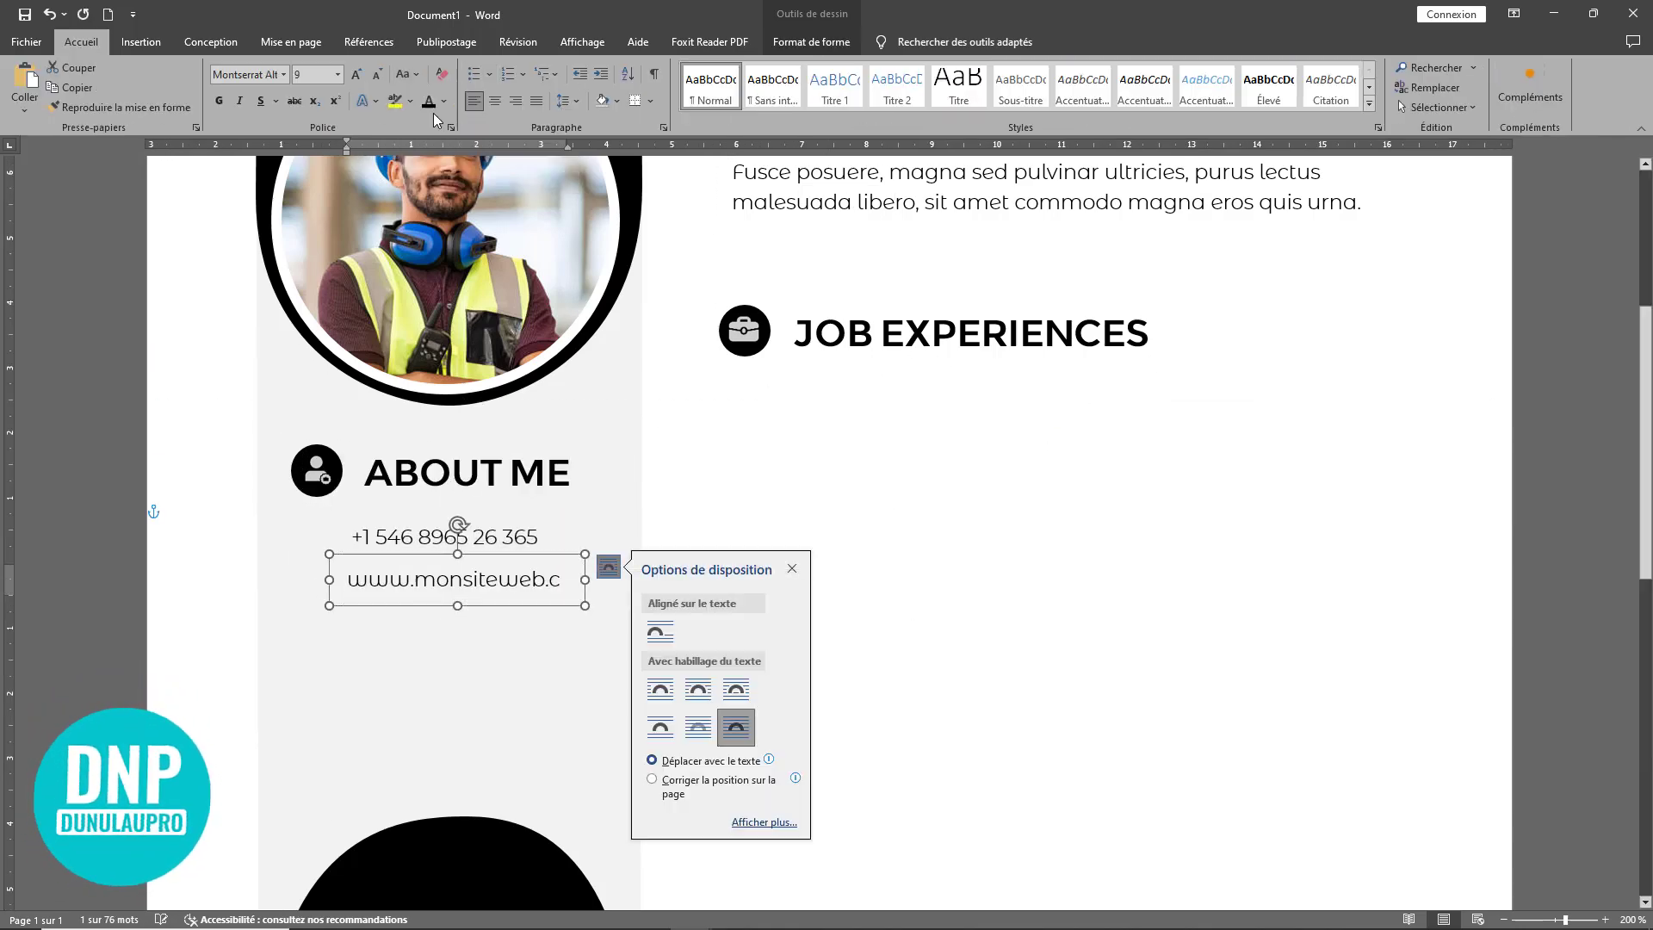
pyautogui.click(283, 74)
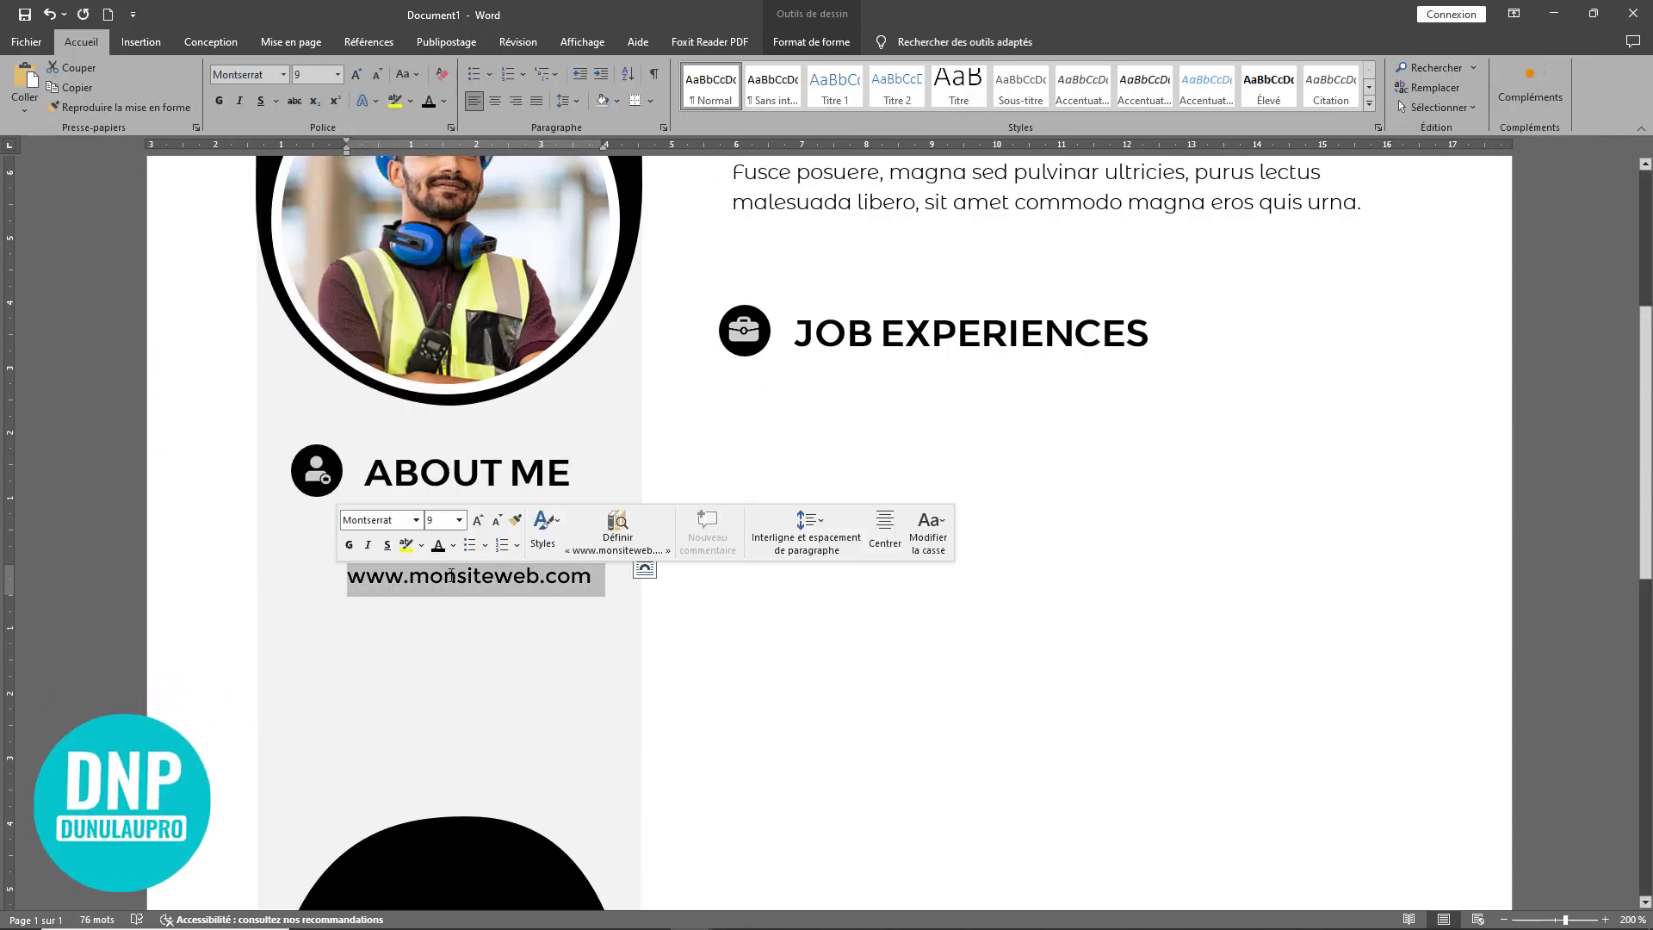
pyautogui.moveTo(571, 593); pyautogui.dragTo(572, 635)
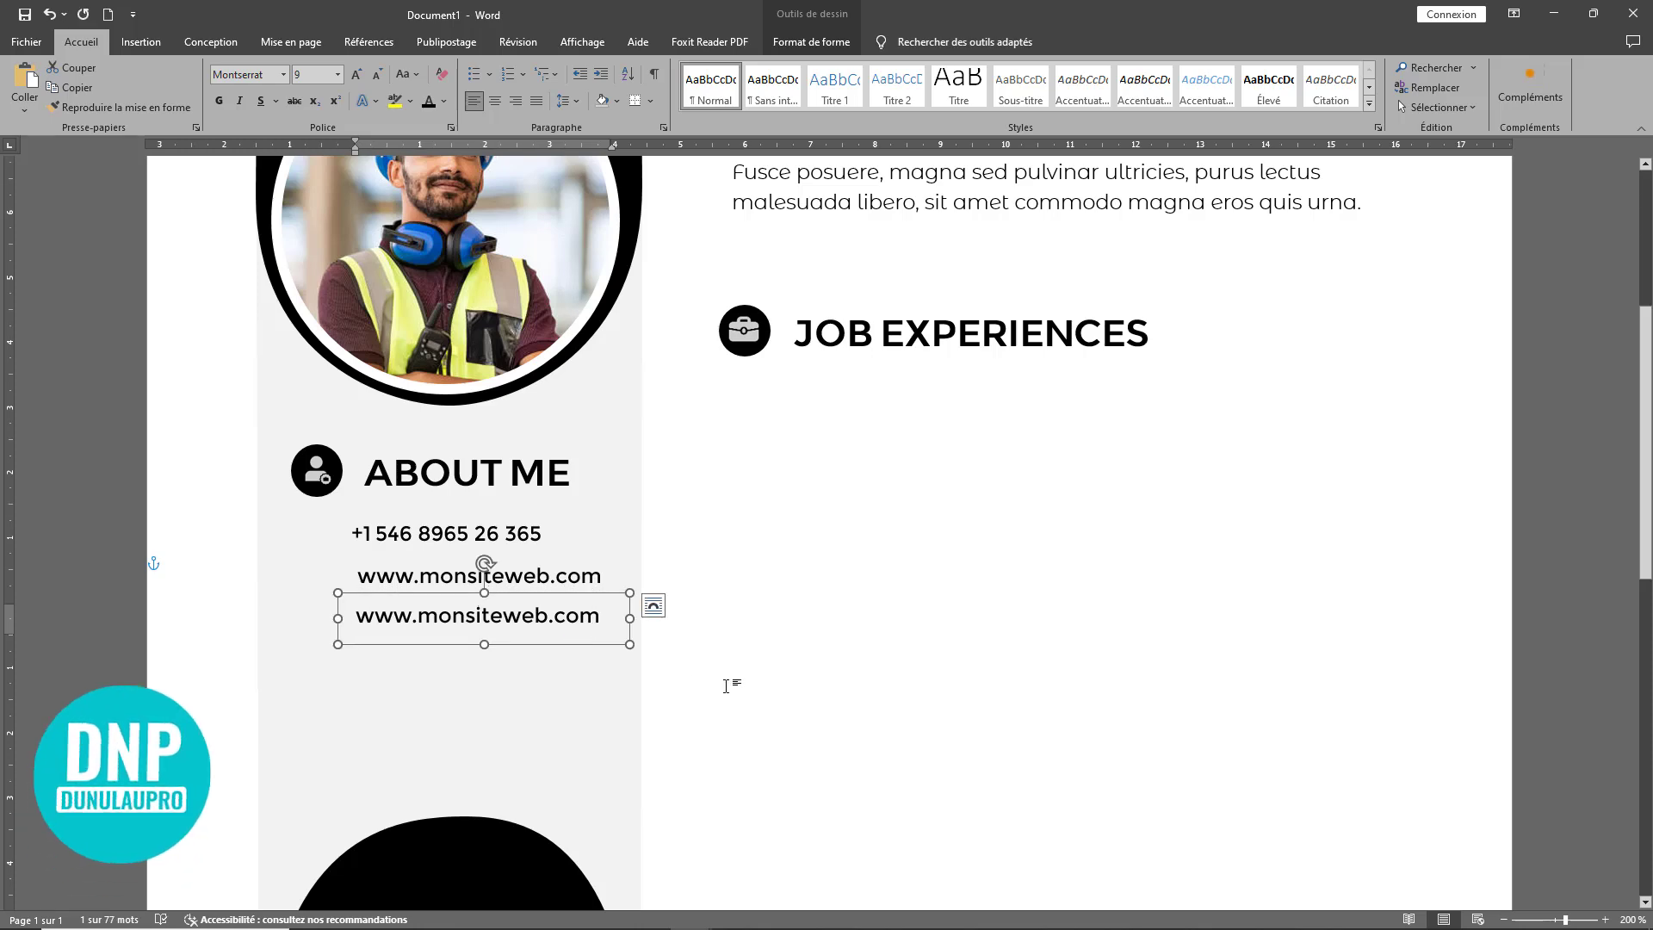
pyautogui.write('125, James Parc / LiverPool')
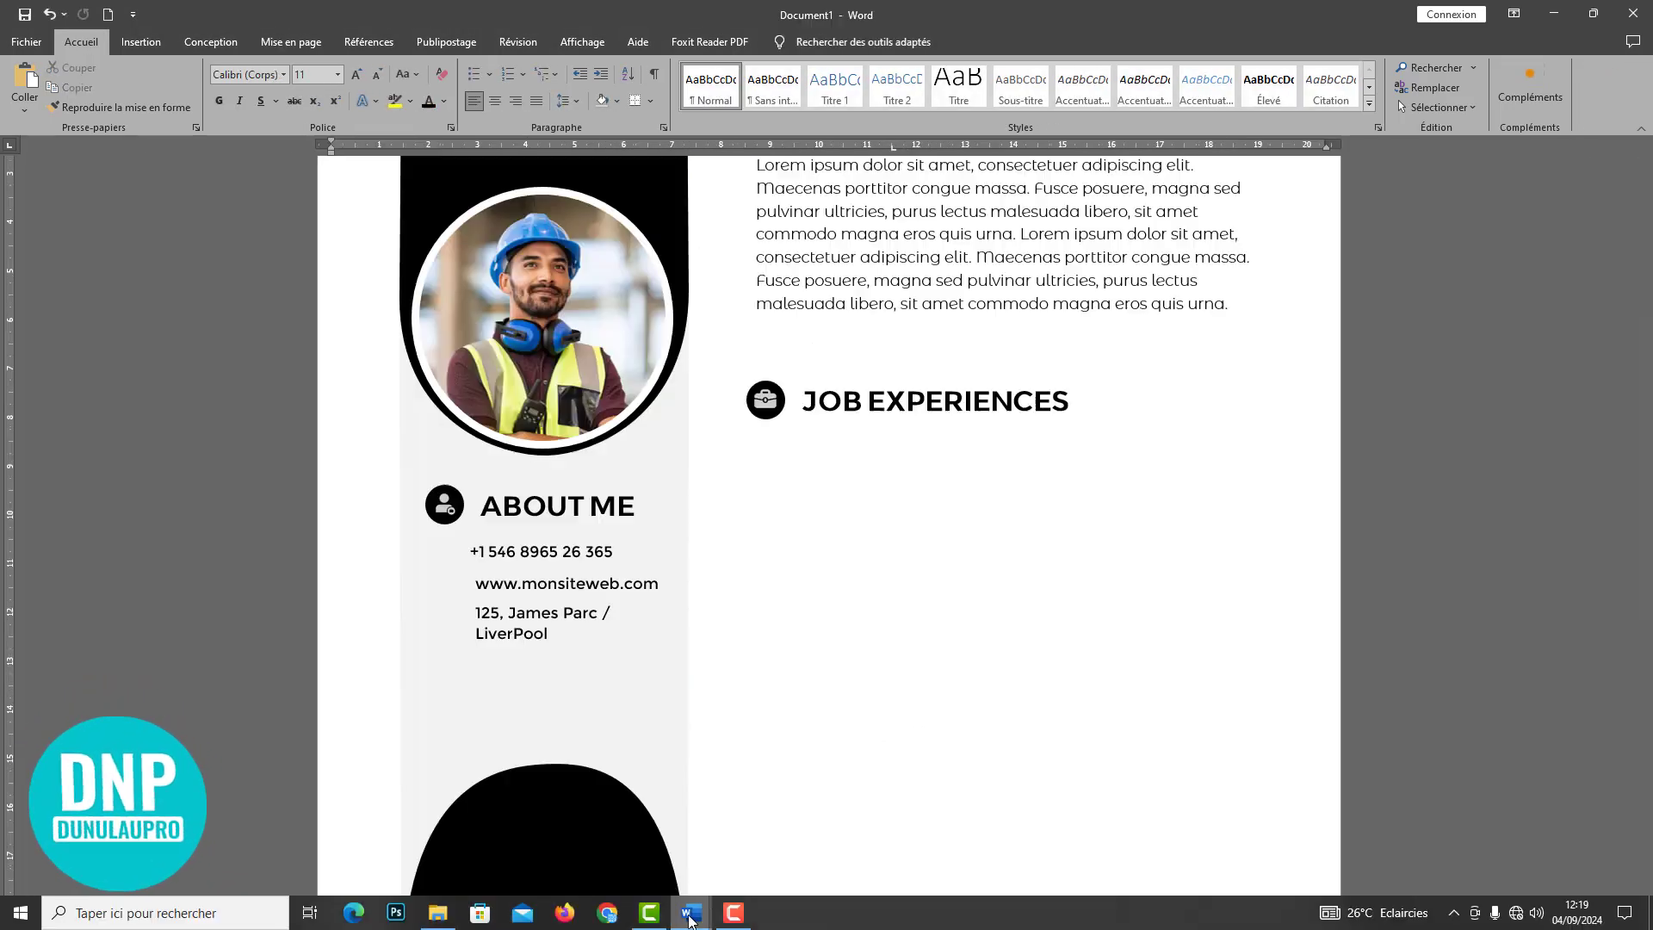
# Step: Paste the phone, globe and location icons and line them up in front of the matching sidebar contact lines
pyautogui.hotkey('ctrl', 'v')
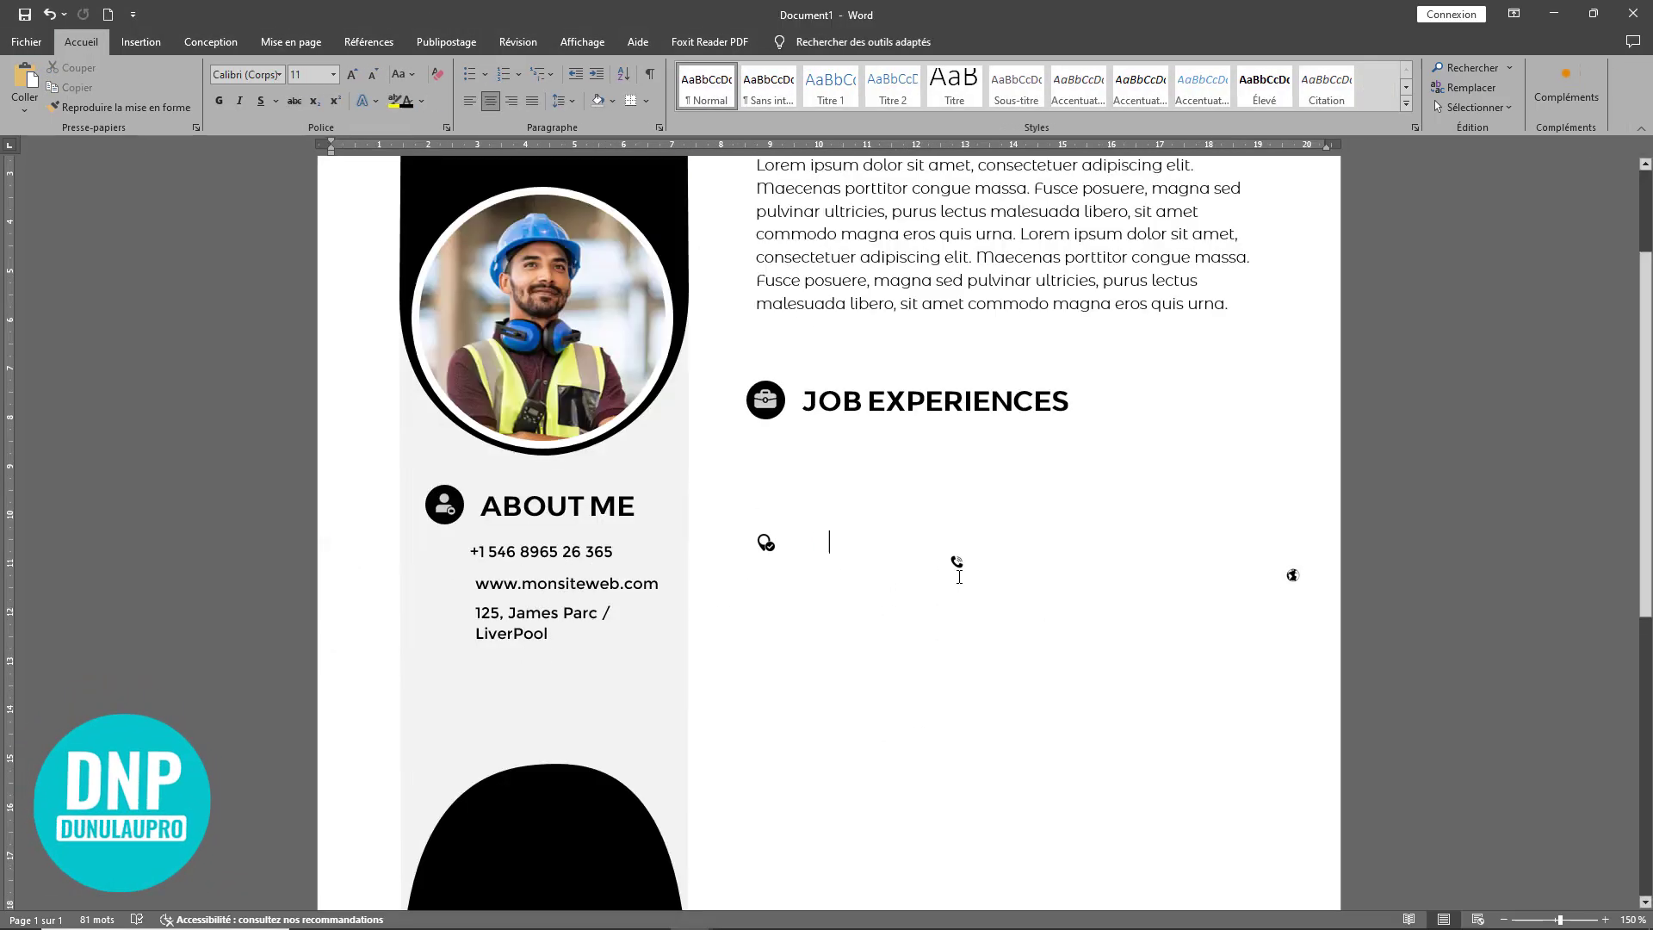
pyautogui.moveTo(1479, 583); pyautogui.dragTo(303, 592)
pyautogui.moveTo(739, 537); pyautogui.dragTo(301, 637)
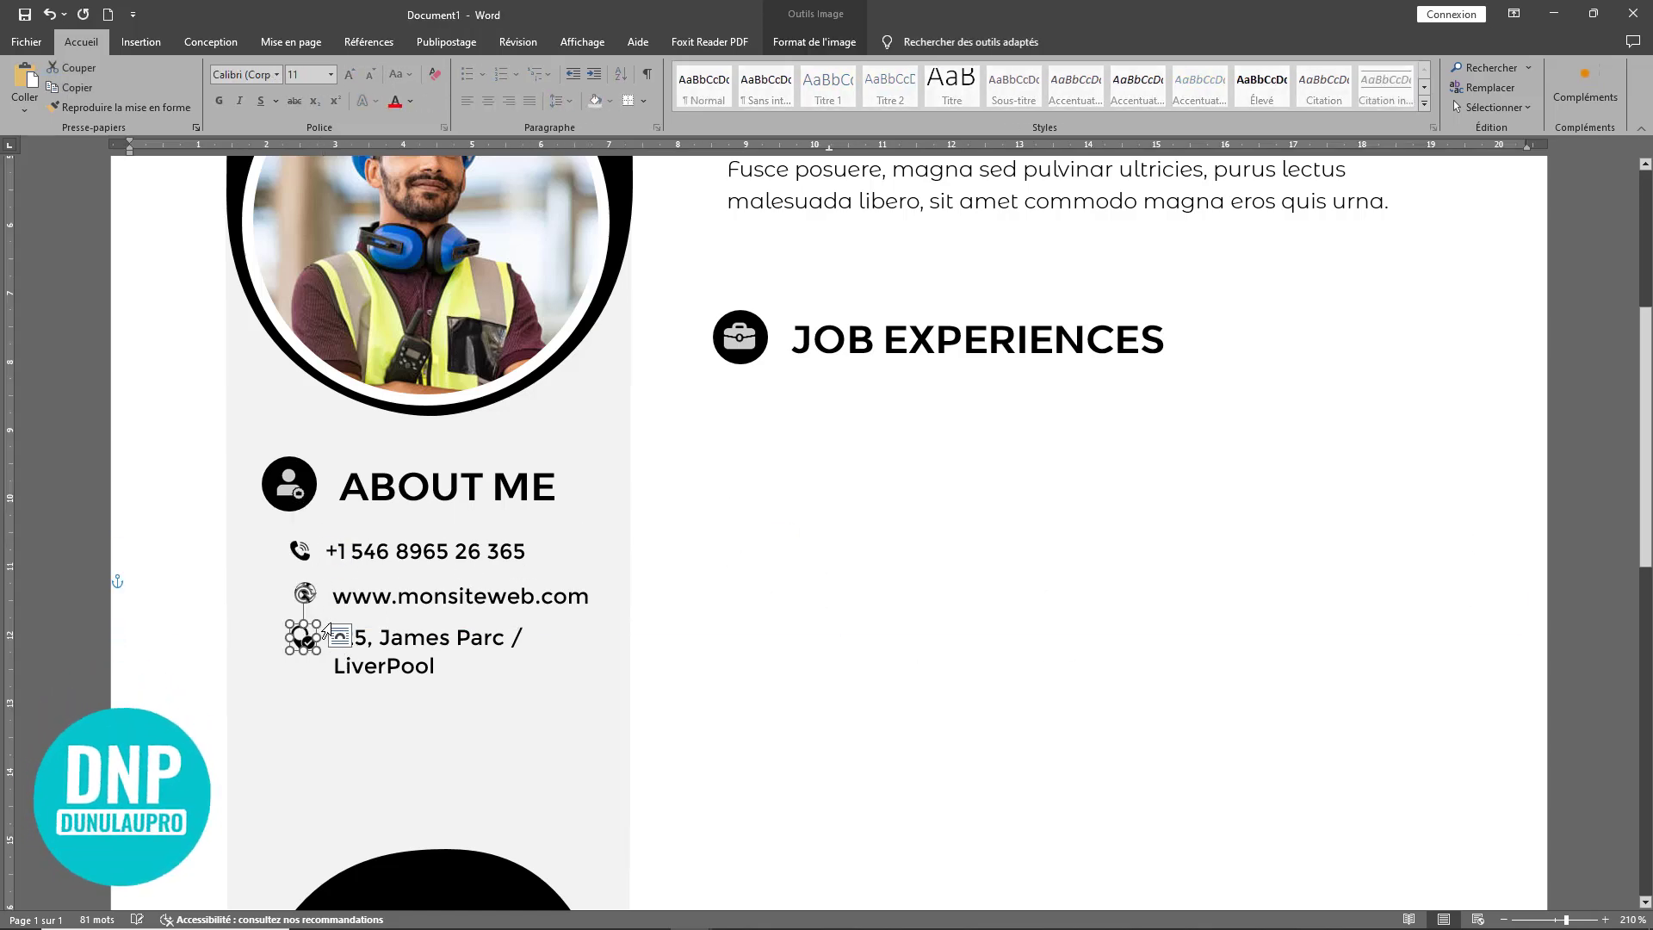
pyautogui.click(1361, 67)
pyautogui.click(1372, 109)
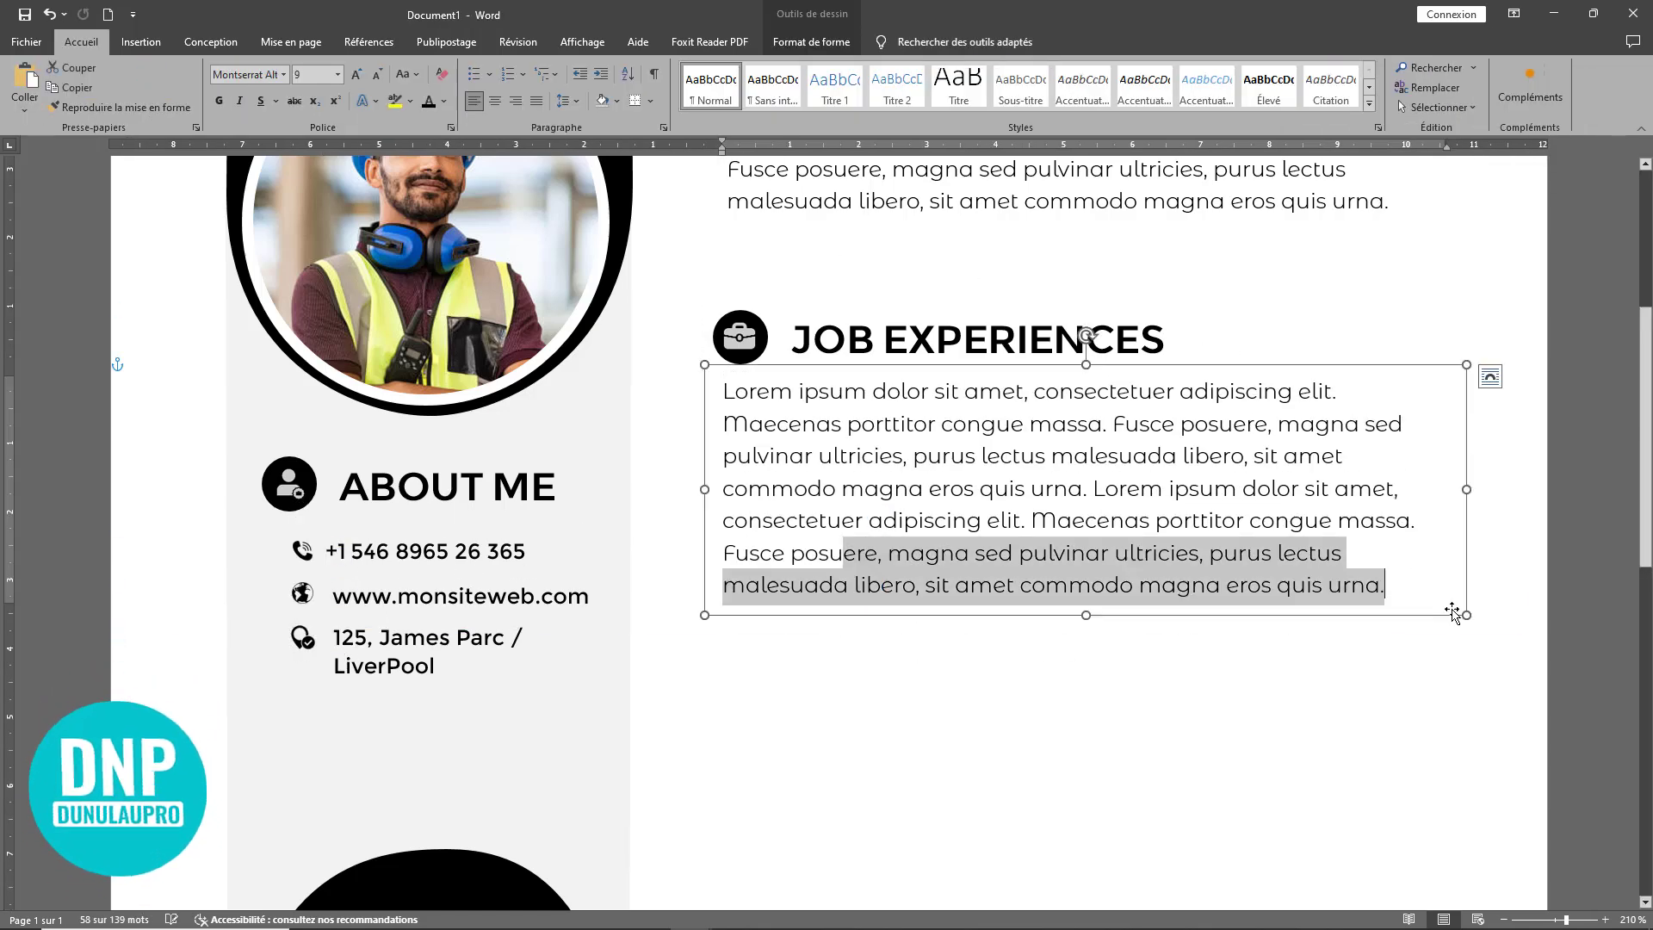
# Step: Add a job entry under JOB EXPERIENCES reading SENION WEB DESIGNER, 2020 Present, and Creative Agency / Chicago, with a short lorem ipsum description
pyautogui.write('SENIOR WEB')
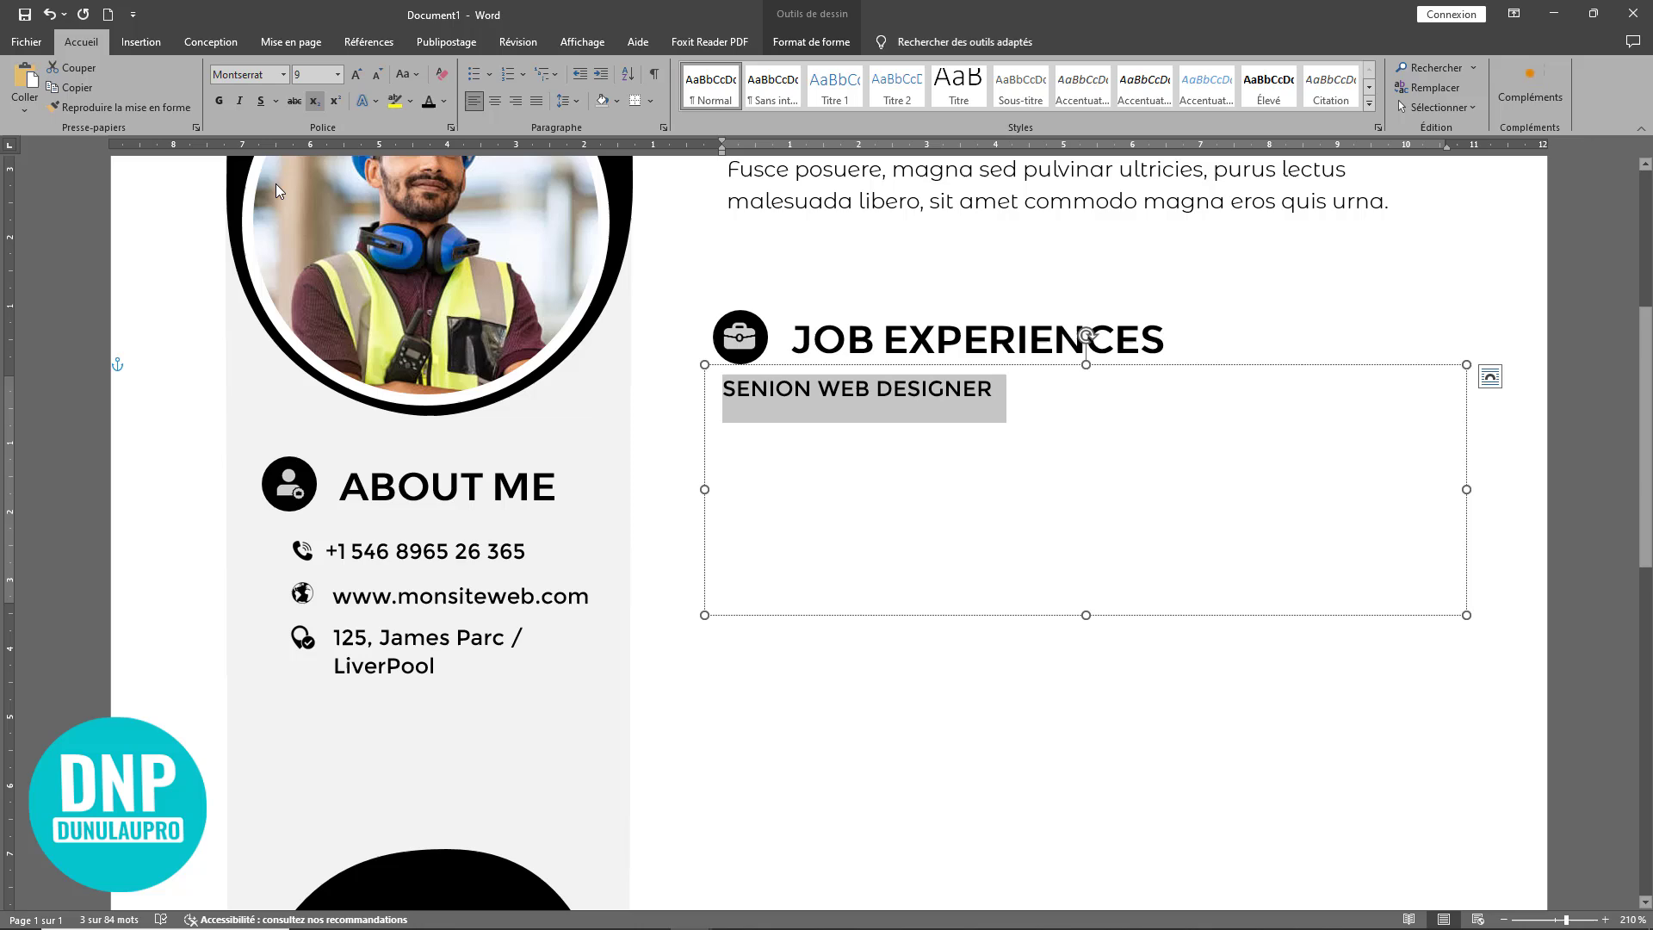
pyautogui.moveTo(1081, 491); pyautogui.dragTo(1133, 406)
pyautogui.press('Tab')
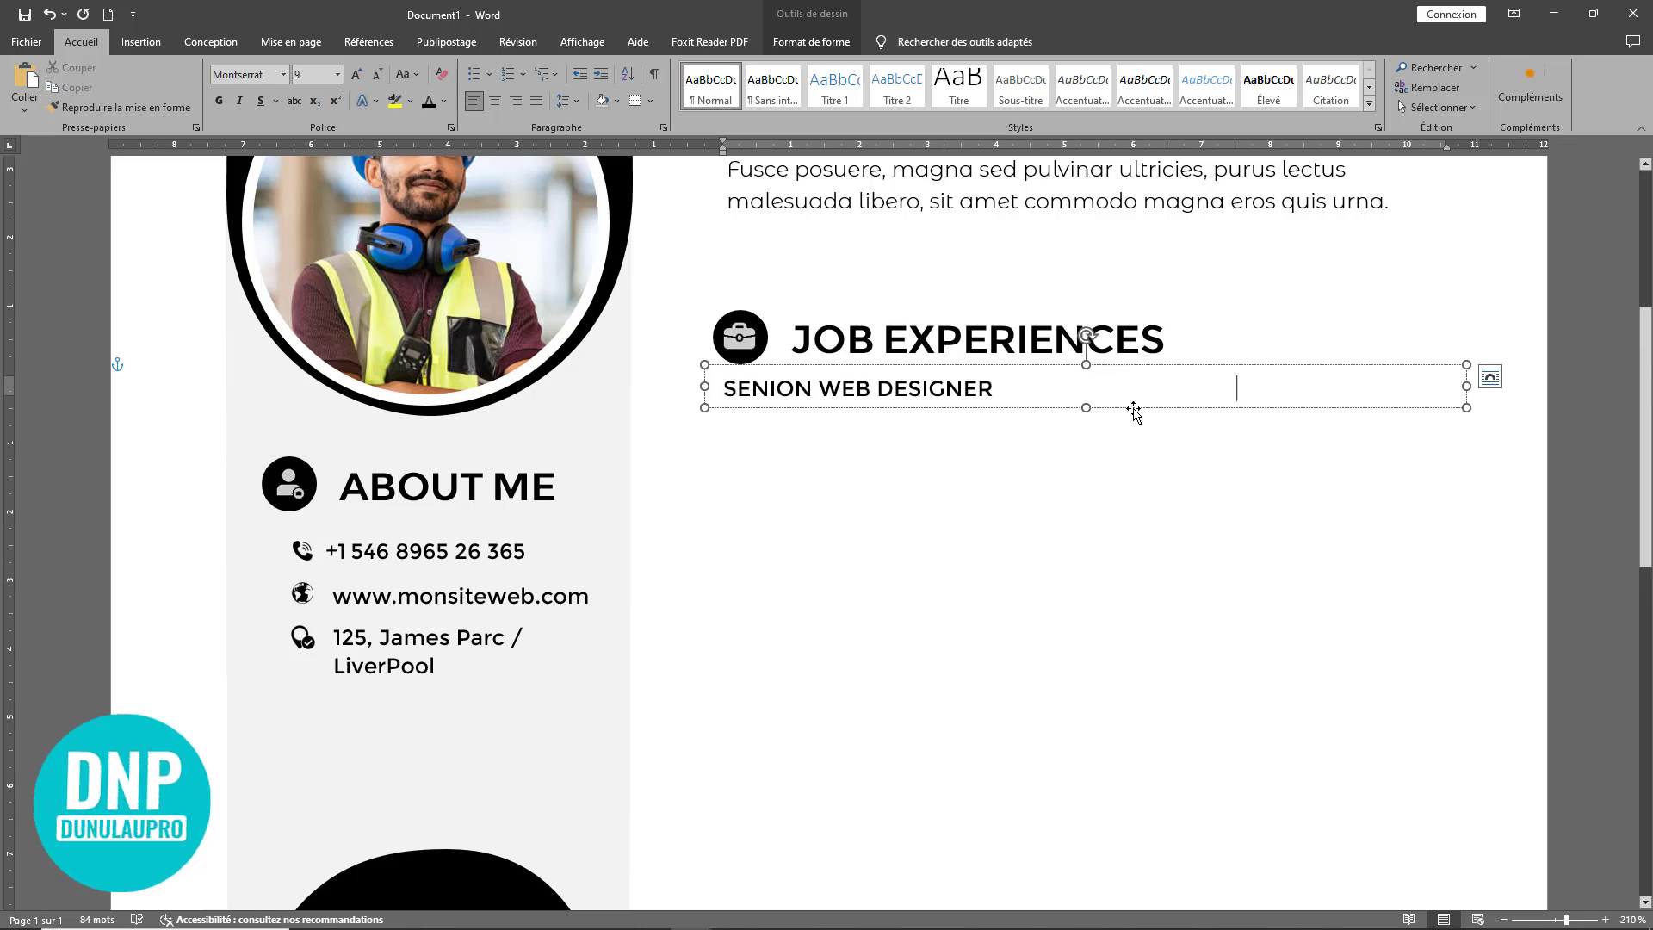
pyautogui.write('2020 Present')
pyautogui.press('Return')
pyautogui.write('Creative Agency / Chicago')
pyautogui.click(1082, 447)
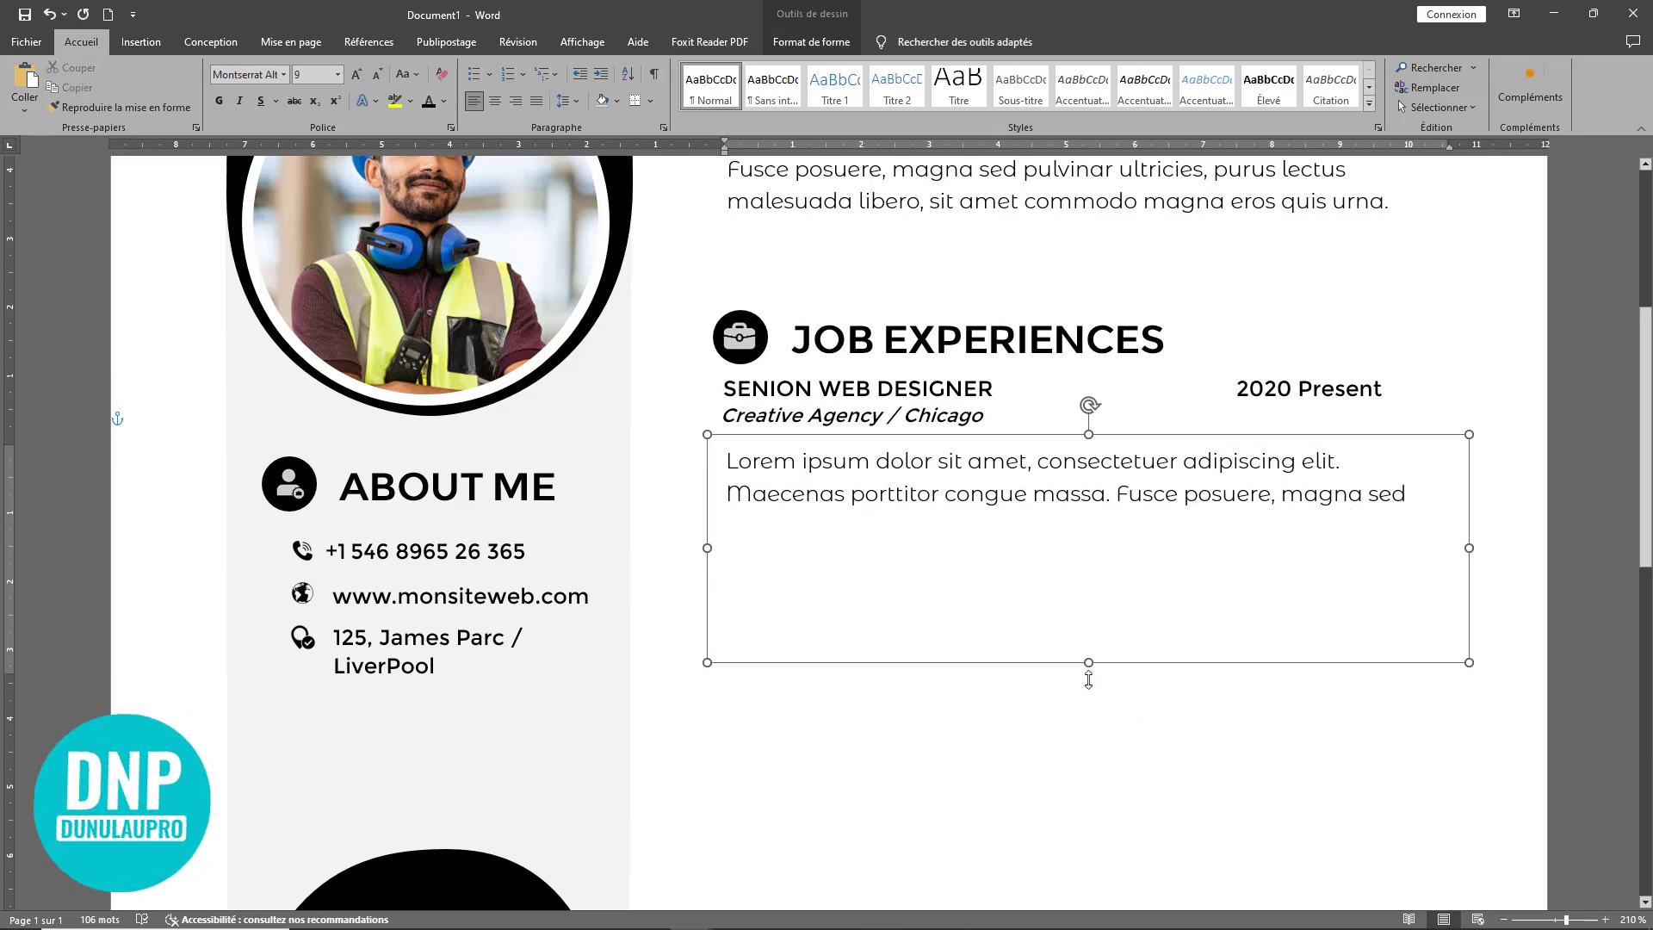
# Step: Group the text boxes of the first job entry and place two copies of it below
pyautogui.scroll(-13, 1088, 680)
pyautogui.click(1066, 358)
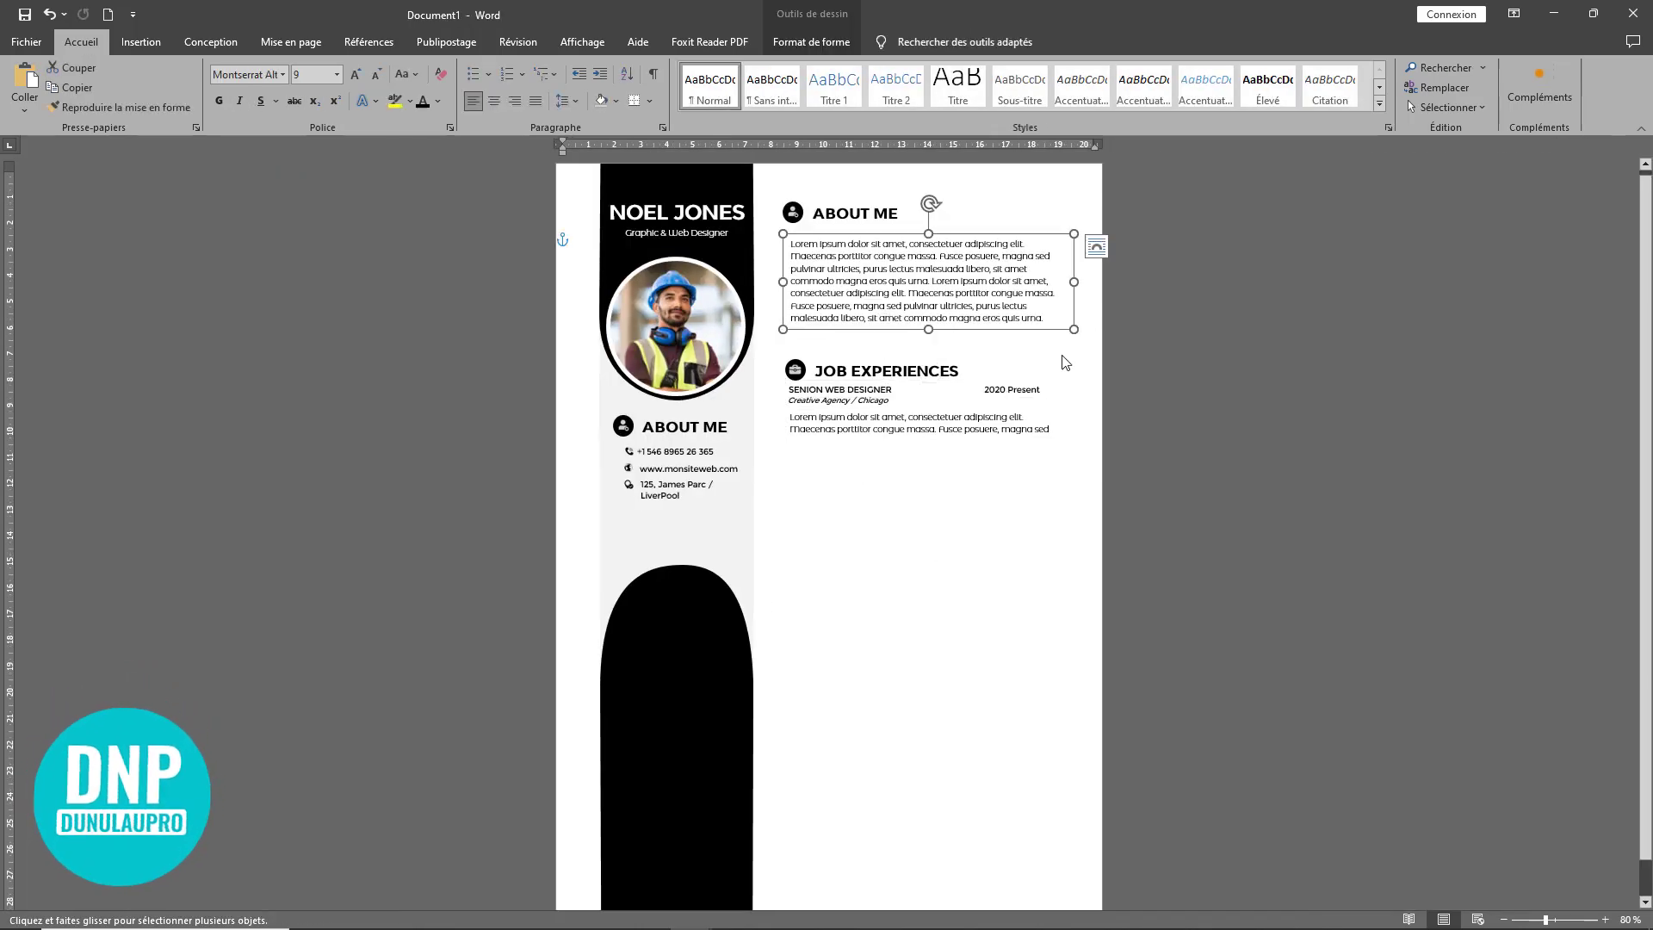
pyautogui.click(1044, 473)
pyautogui.moveTo(918, 535); pyautogui.dragTo(779, 372)
pyautogui.scroll(3, 861, 413)
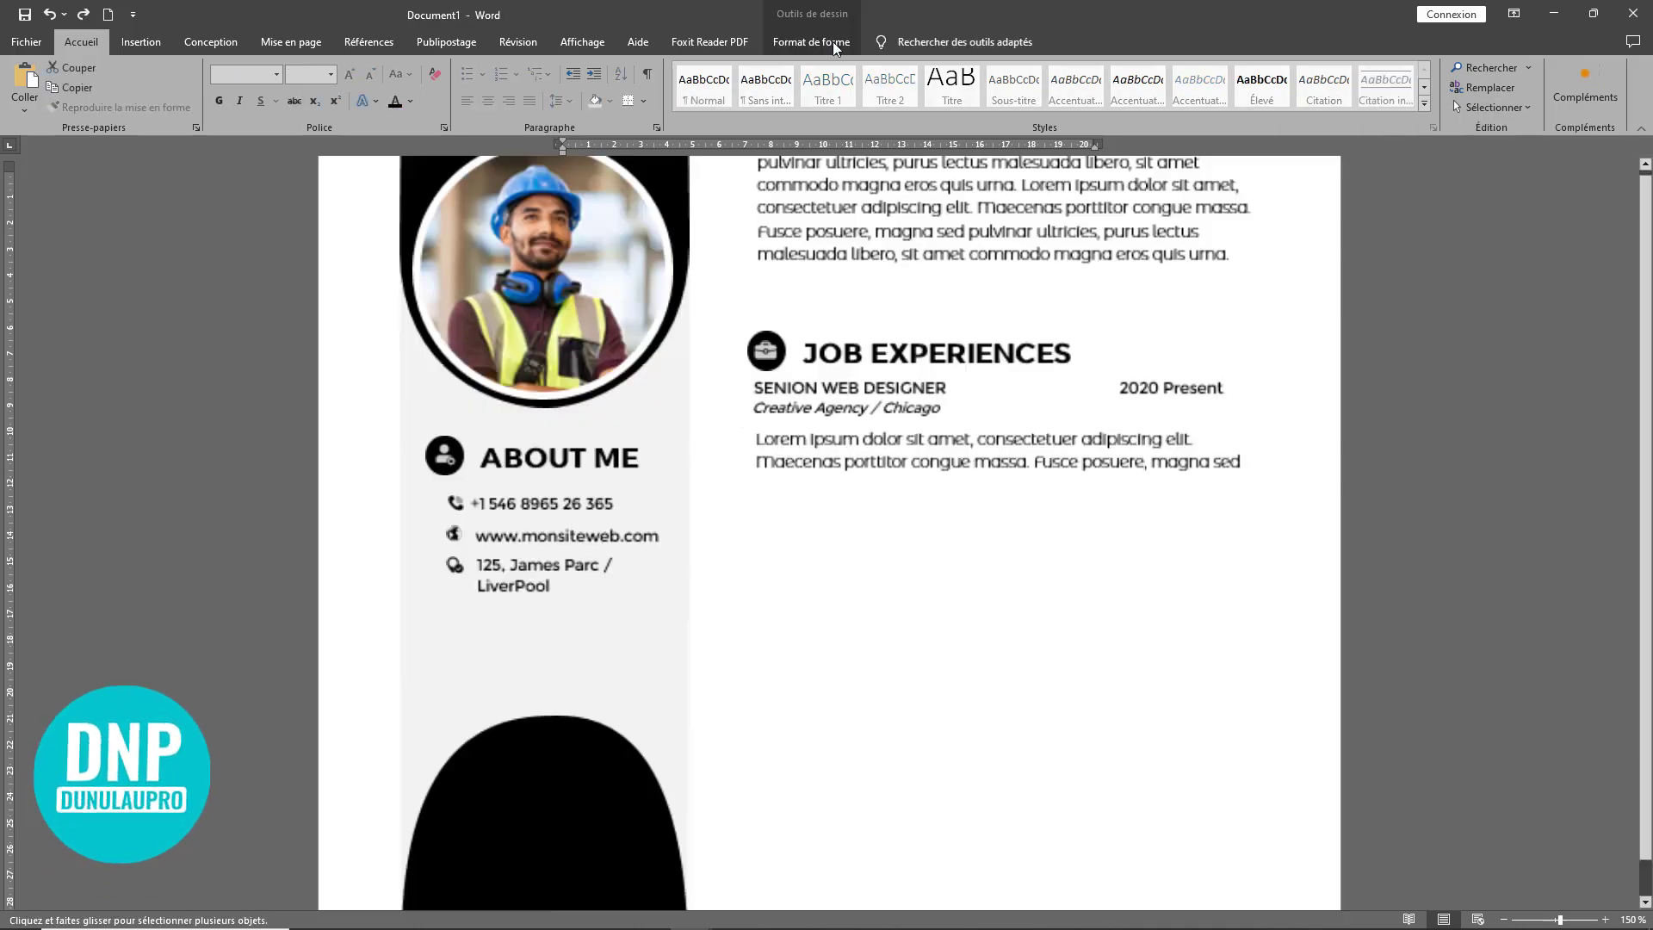
pyautogui.moveTo(860, 405); pyautogui.dragTo(961, 287)
pyautogui.scroll(3, 961, 286)
# Step: Set the dates of the second and third job entries to 2015 - 2020 and 2013 - 2015
pyautogui.tripleClick(1169, 544)
pyautogui.write('2015 - 2020')
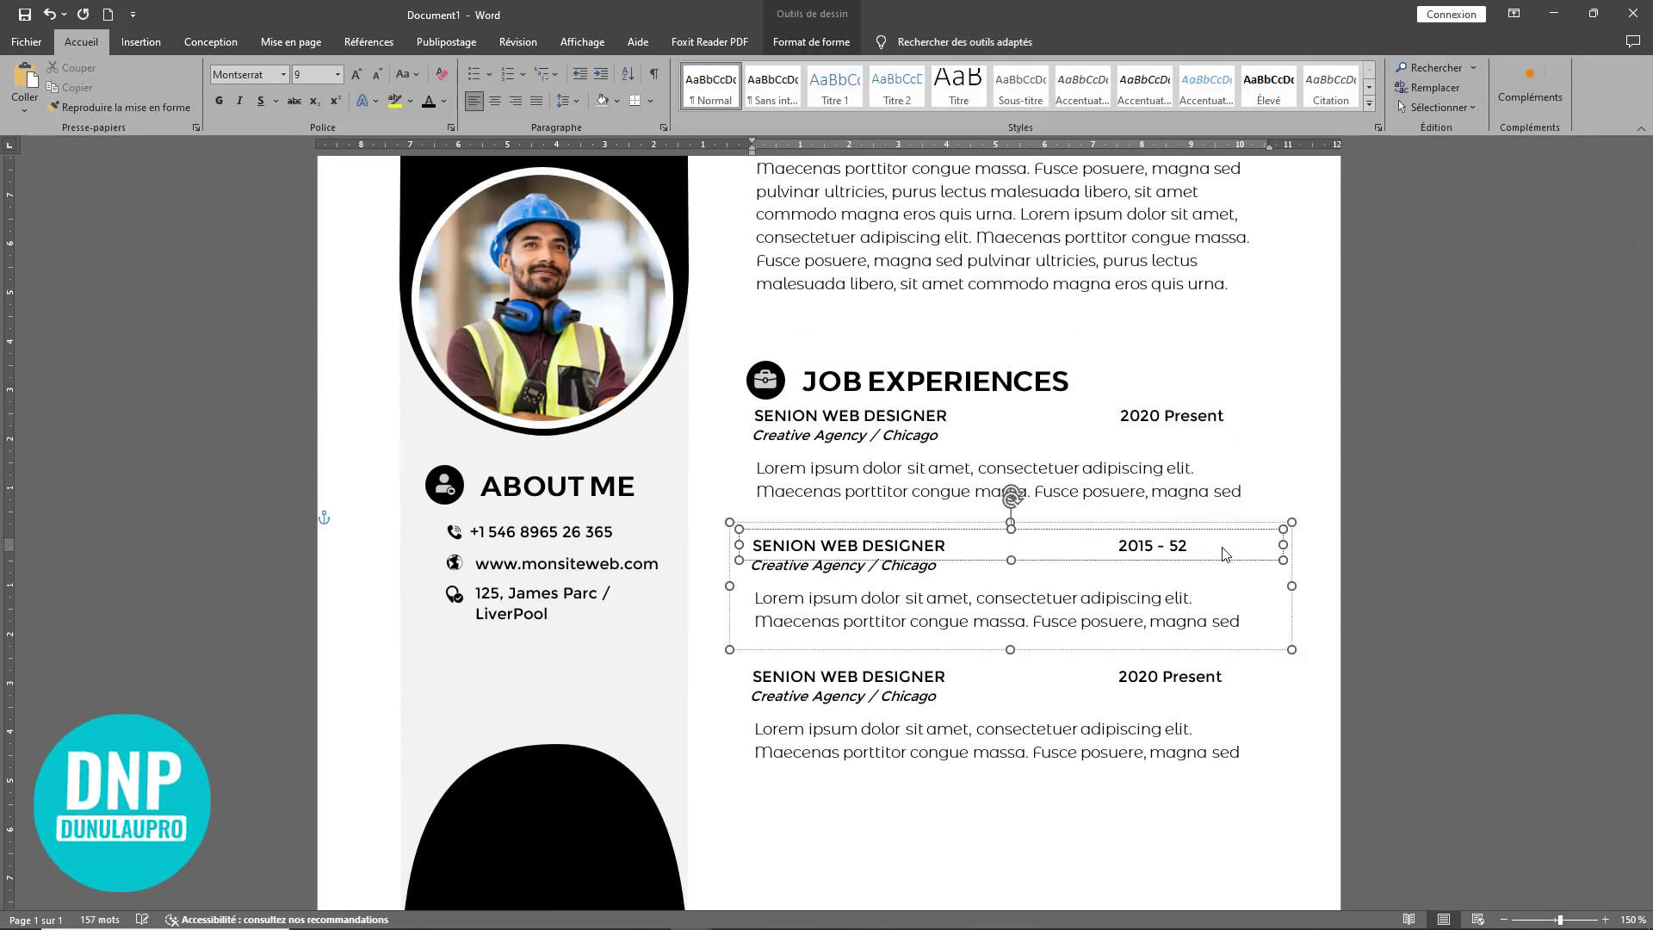
pyautogui.tripleClick(1173, 676)
pyautogui.write('2013 - 2015')
# Step: Retitle the second job entry GRAPHIC WEB DESIGNER and the third one MARKETING WEB DESIGNER
pyautogui.click(847, 557)
pyautogui.tripleClick(848, 547)
pyautogui.write('GRAPHIC WEB DESIGNER')
pyautogui.tripleClick(848, 676)
pyautogui.write('MARKETING WEB DESIGNER')
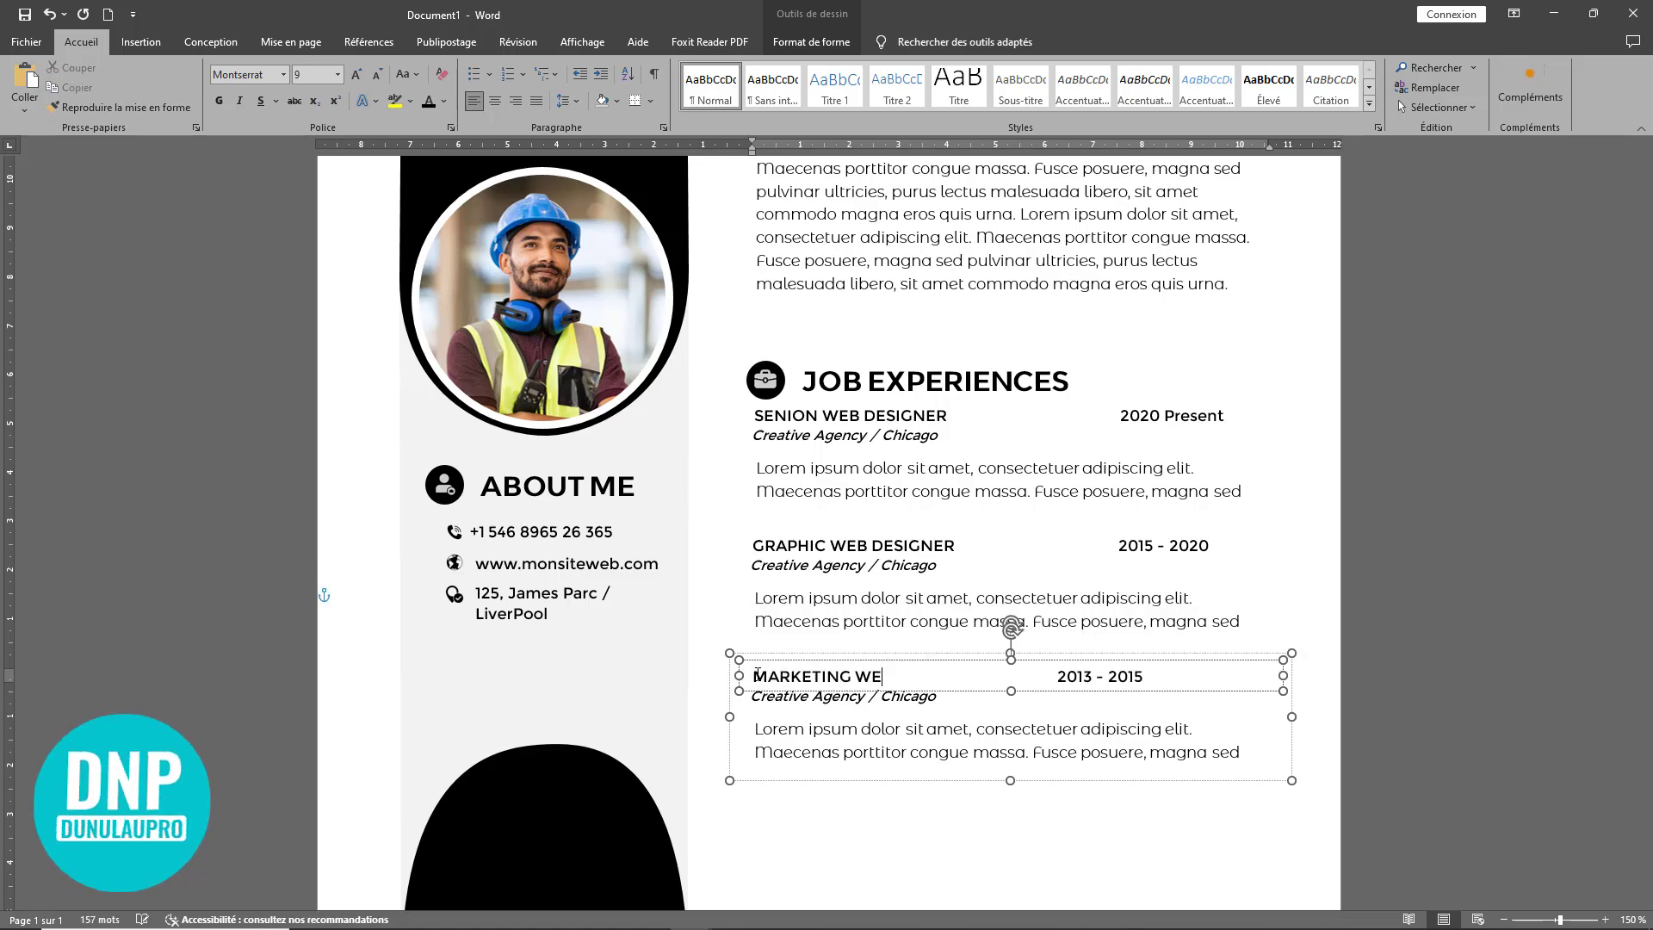
# Step: Add a PRO SKILLS heading with a pie-chart icon below the job entries and an Adobe Photoshop text box beneath it
pyautogui.scroll(-3, 861, 675)
pyautogui.hotkey('ctrl', 'v')
pyautogui.scroll(-7, 771, 664)
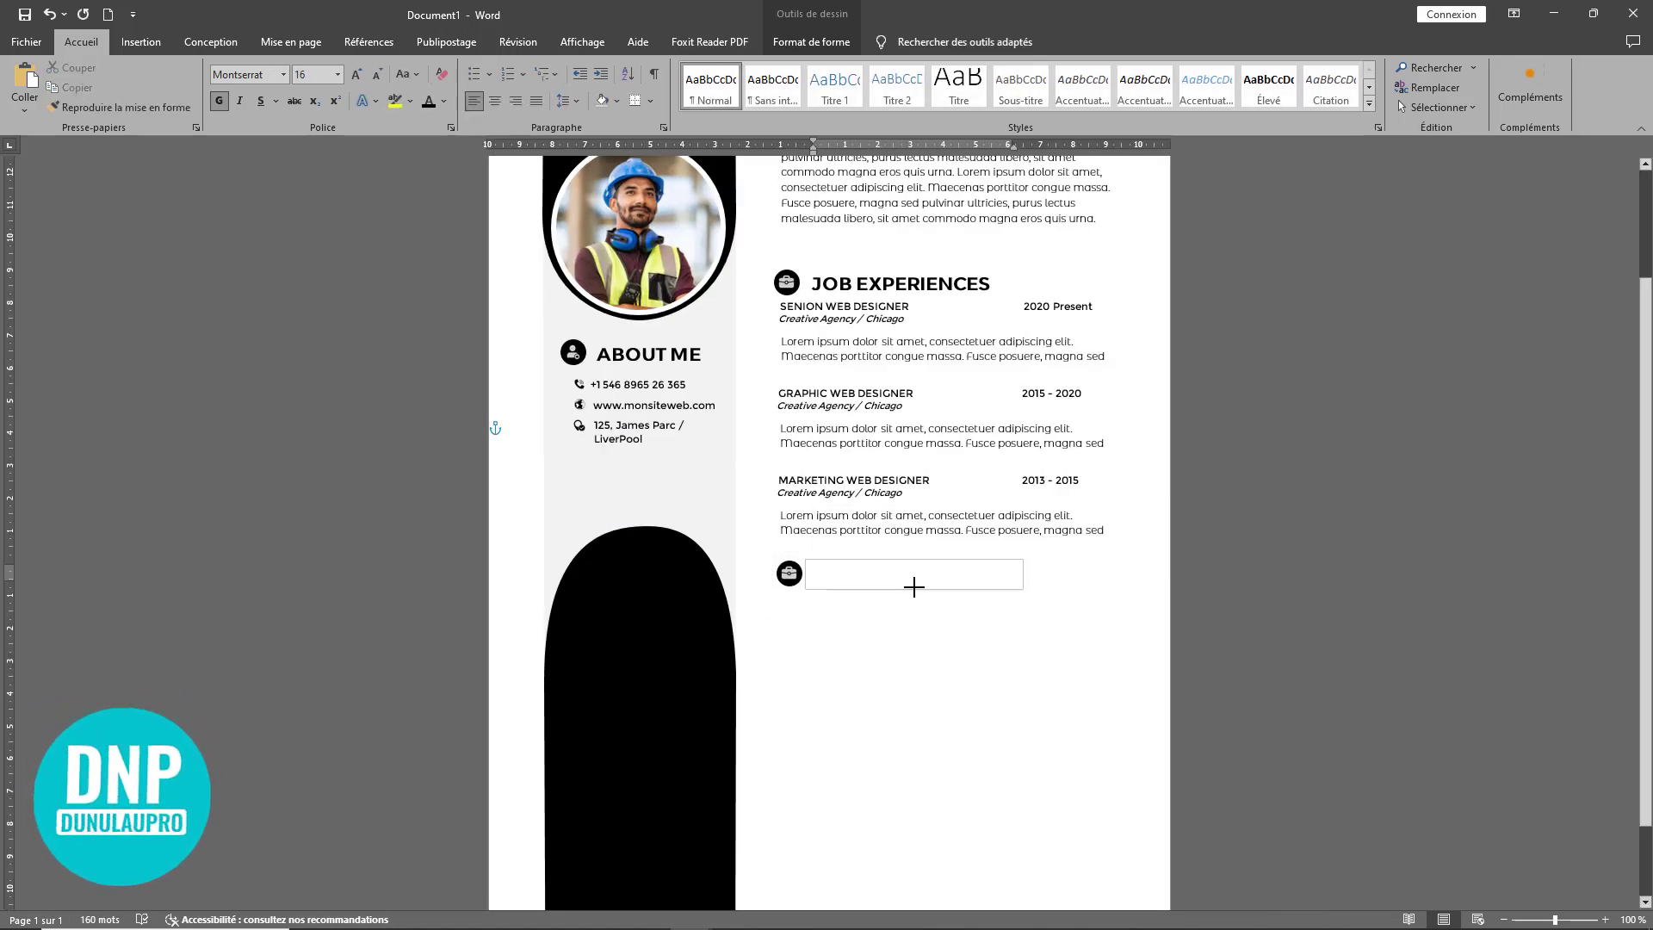
pyautogui.write('PRO SKILLS')
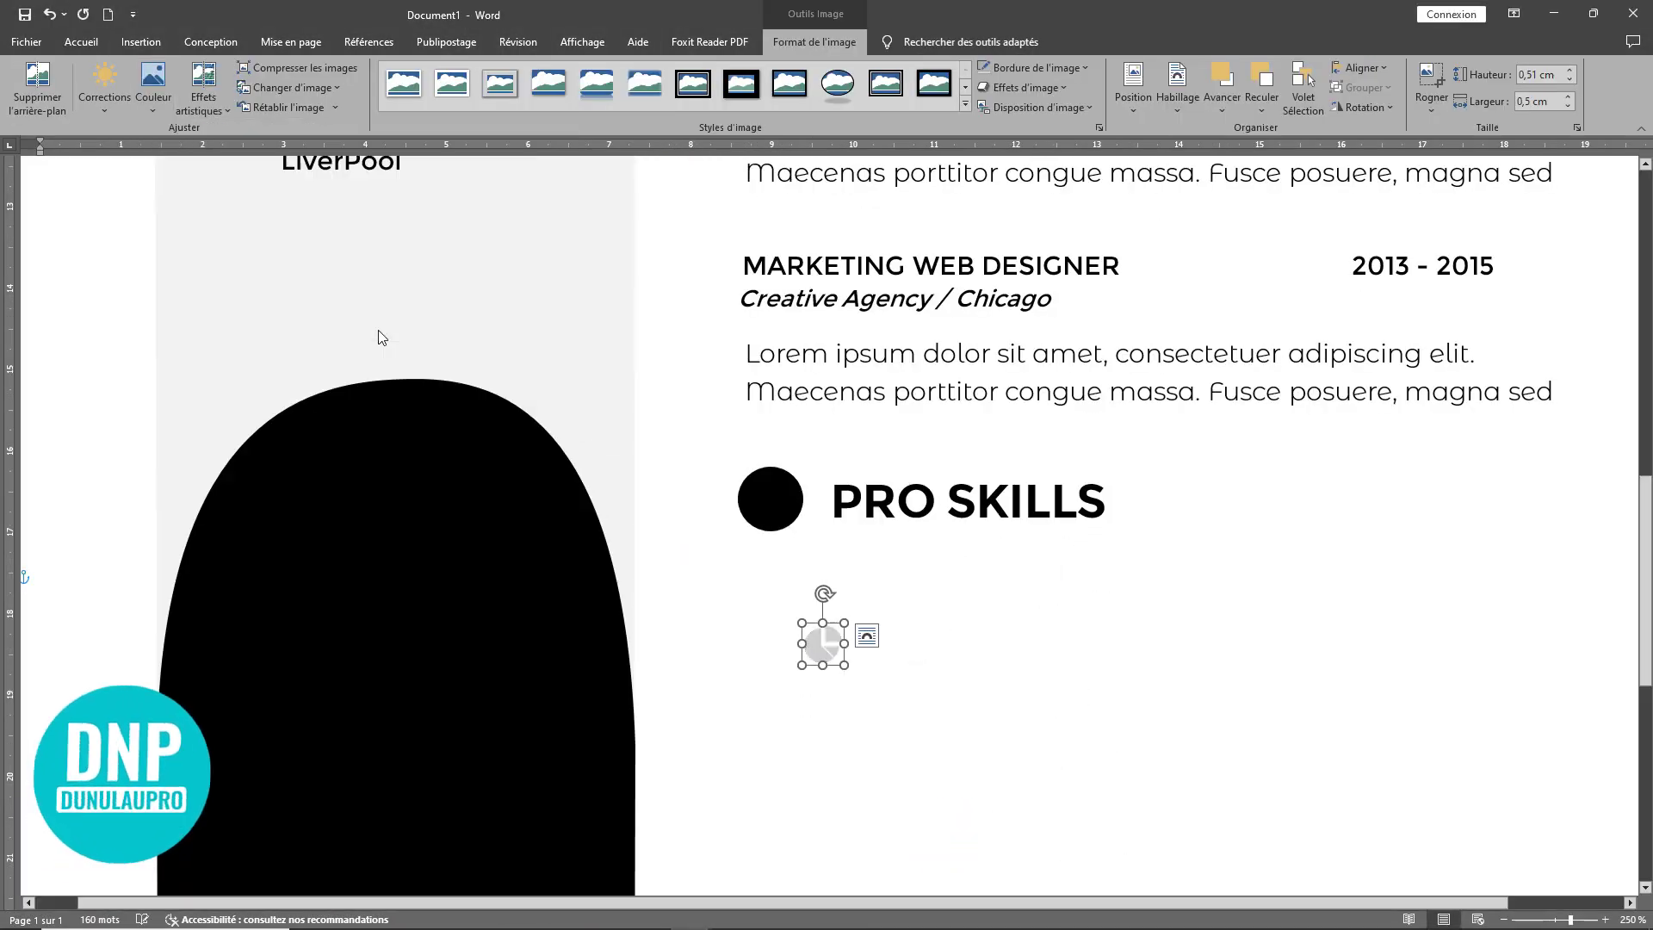
pyautogui.scroll(-3, 869, 566)
pyautogui.click(869, 567)
pyautogui.click(897, 680)
pyautogui.scroll(1, 901, 680)
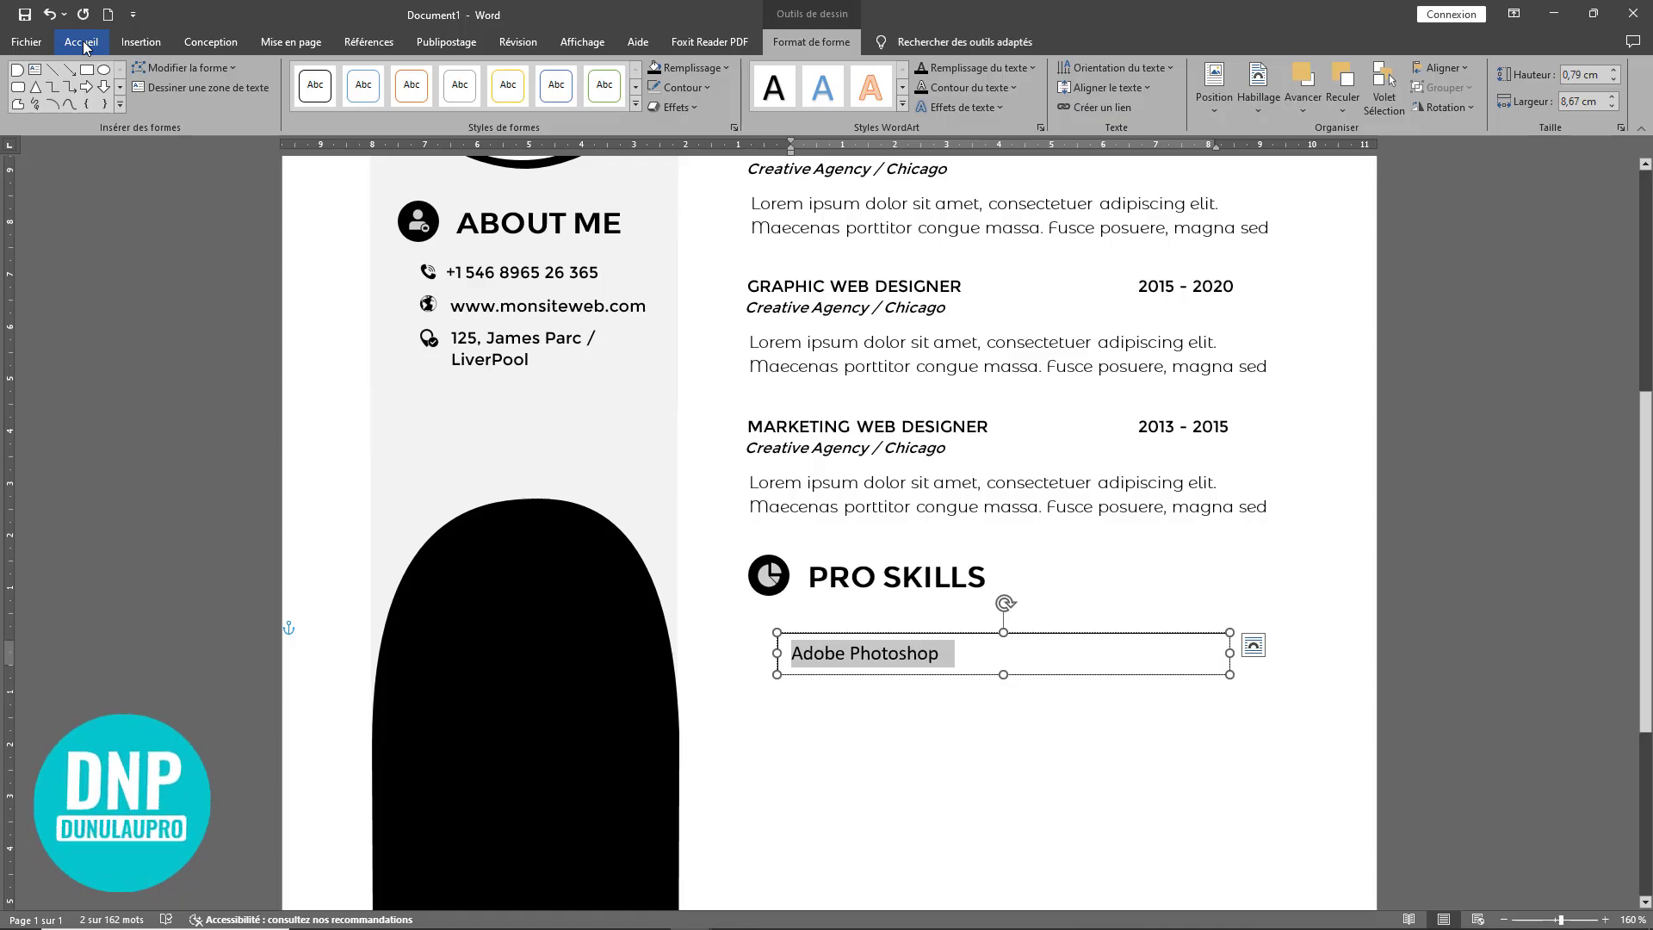
# Step: Format the Adobe Photoshop text in Montserrat at size 9
pyautogui.click(81, 41)
pyautogui.click(284, 74)
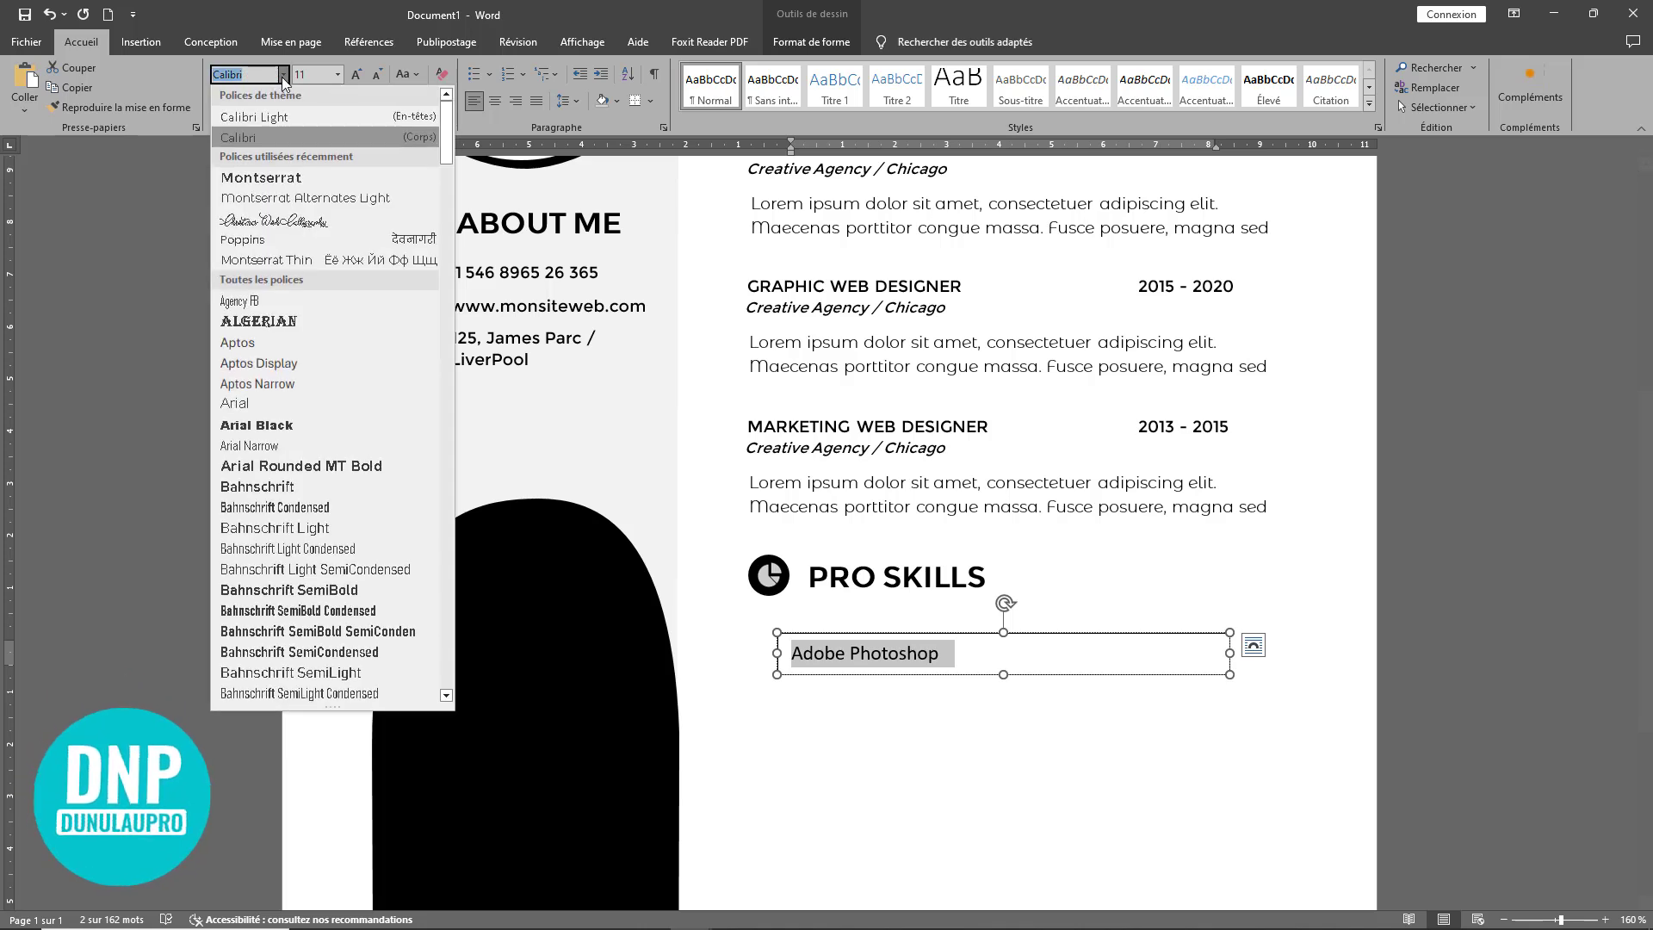
pyautogui.click(276, 177)
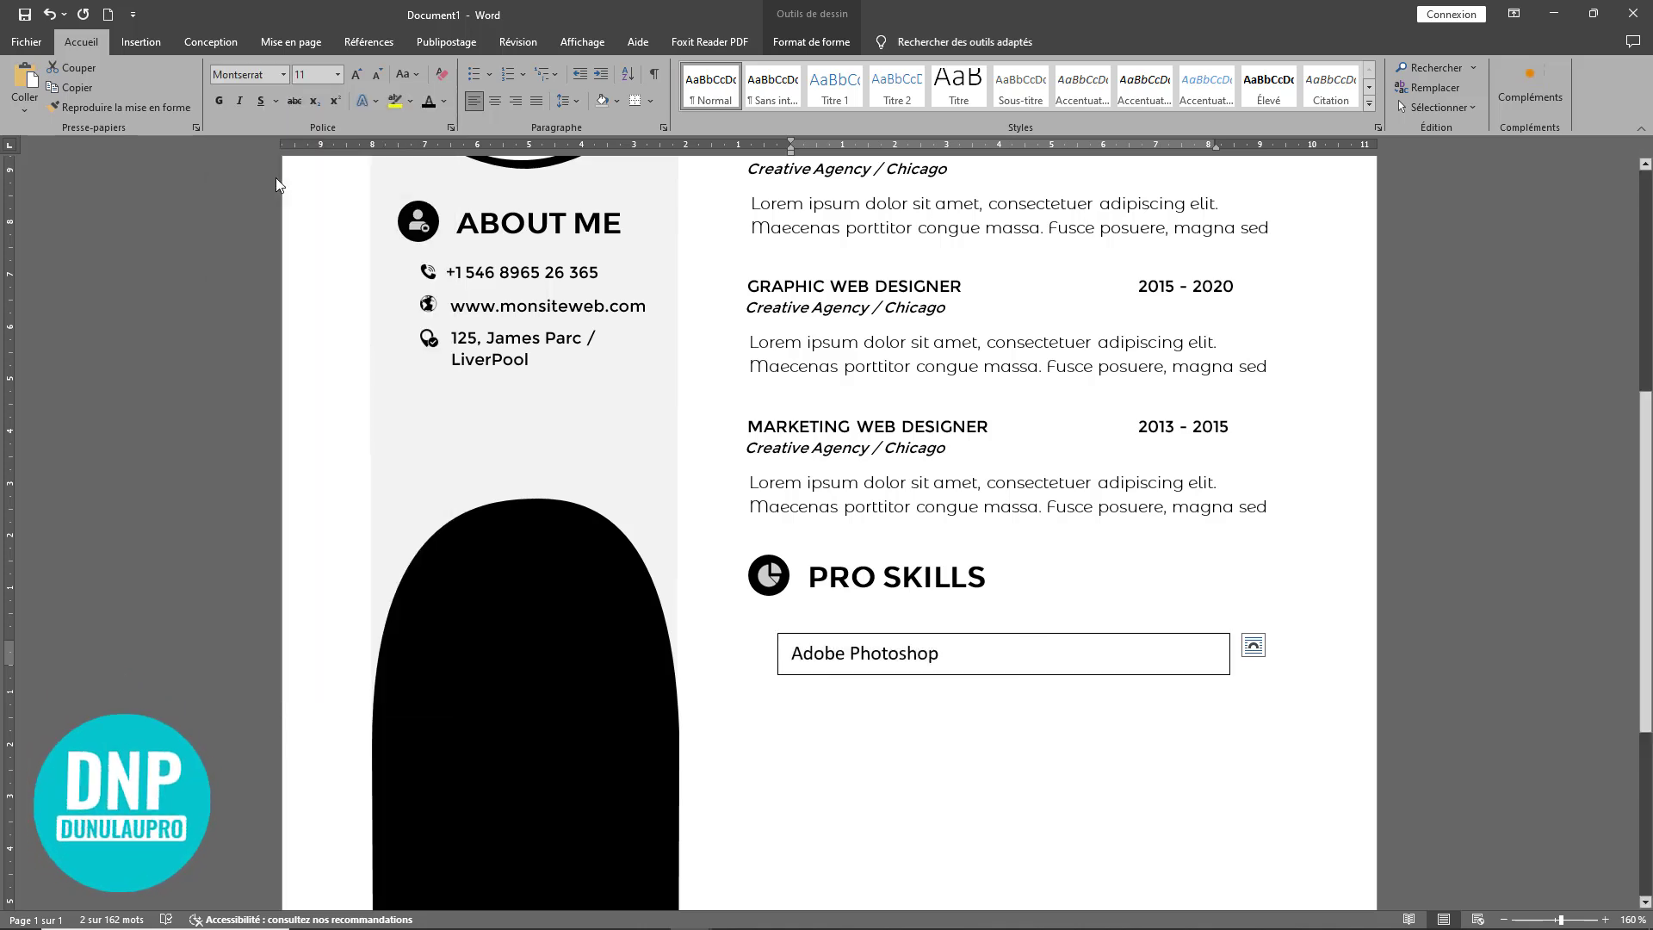
pyautogui.click(376, 74)
pyautogui.click(376, 74)
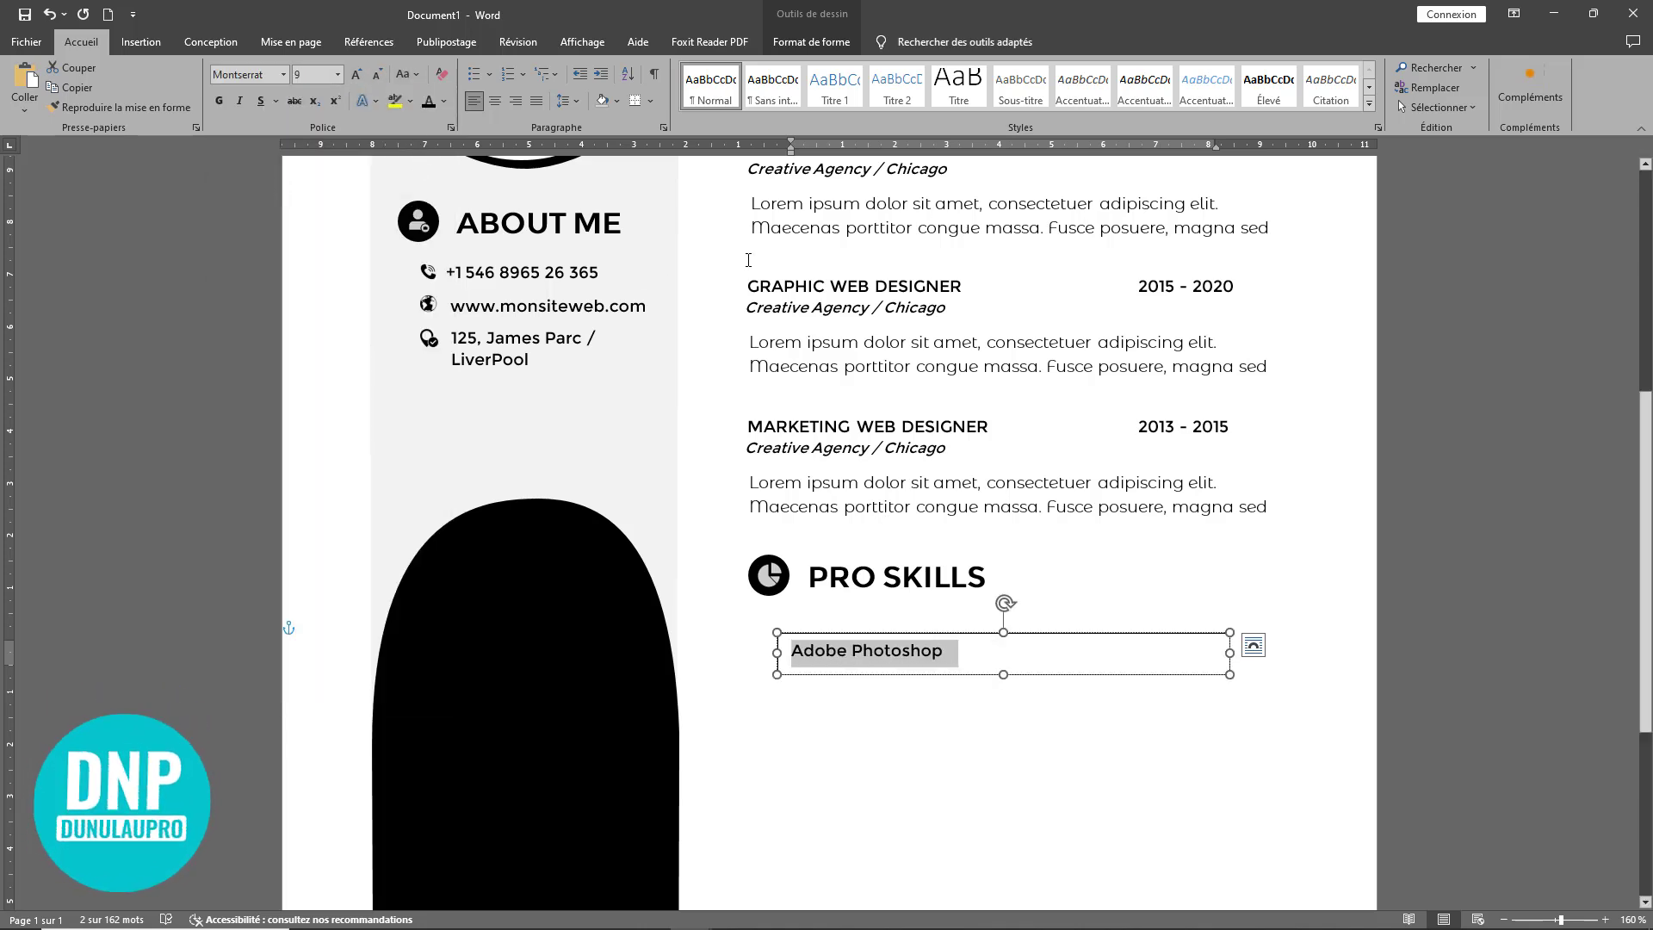
# Step: Remove the fill and outline of the Adobe Photoshop text box and fit it to about 4.11 × 0.68 cm under the PRO SKILLS heading
pyautogui.moveTo(1229, 652); pyautogui.dragTo(992, 652)
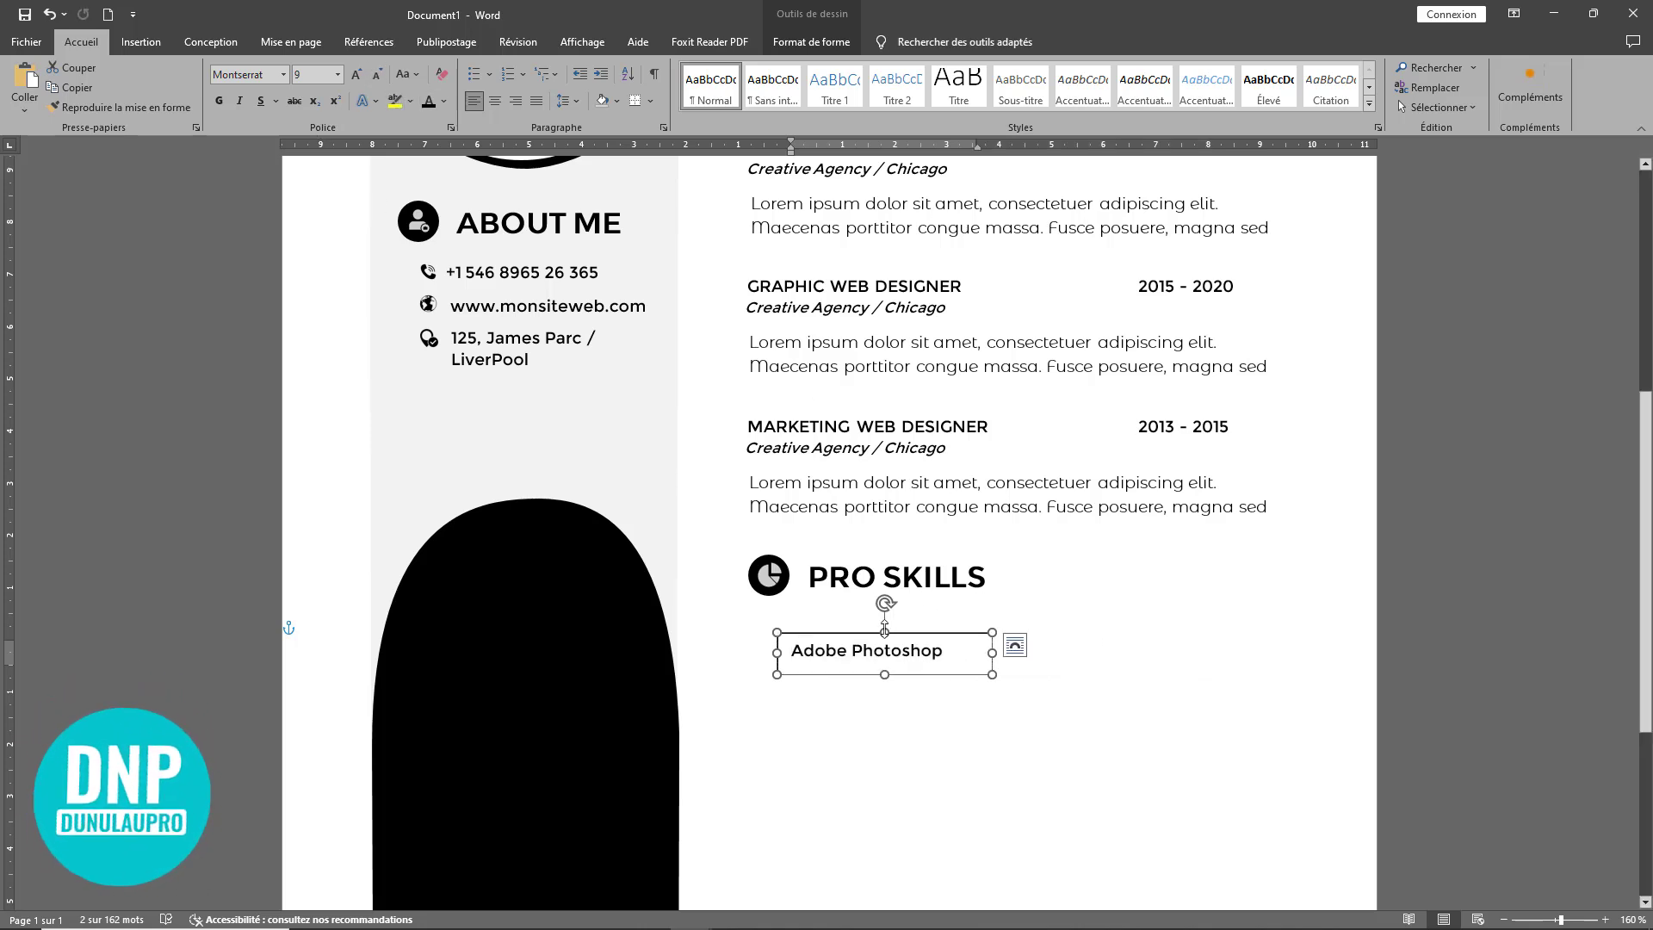
pyautogui.click(811, 41)
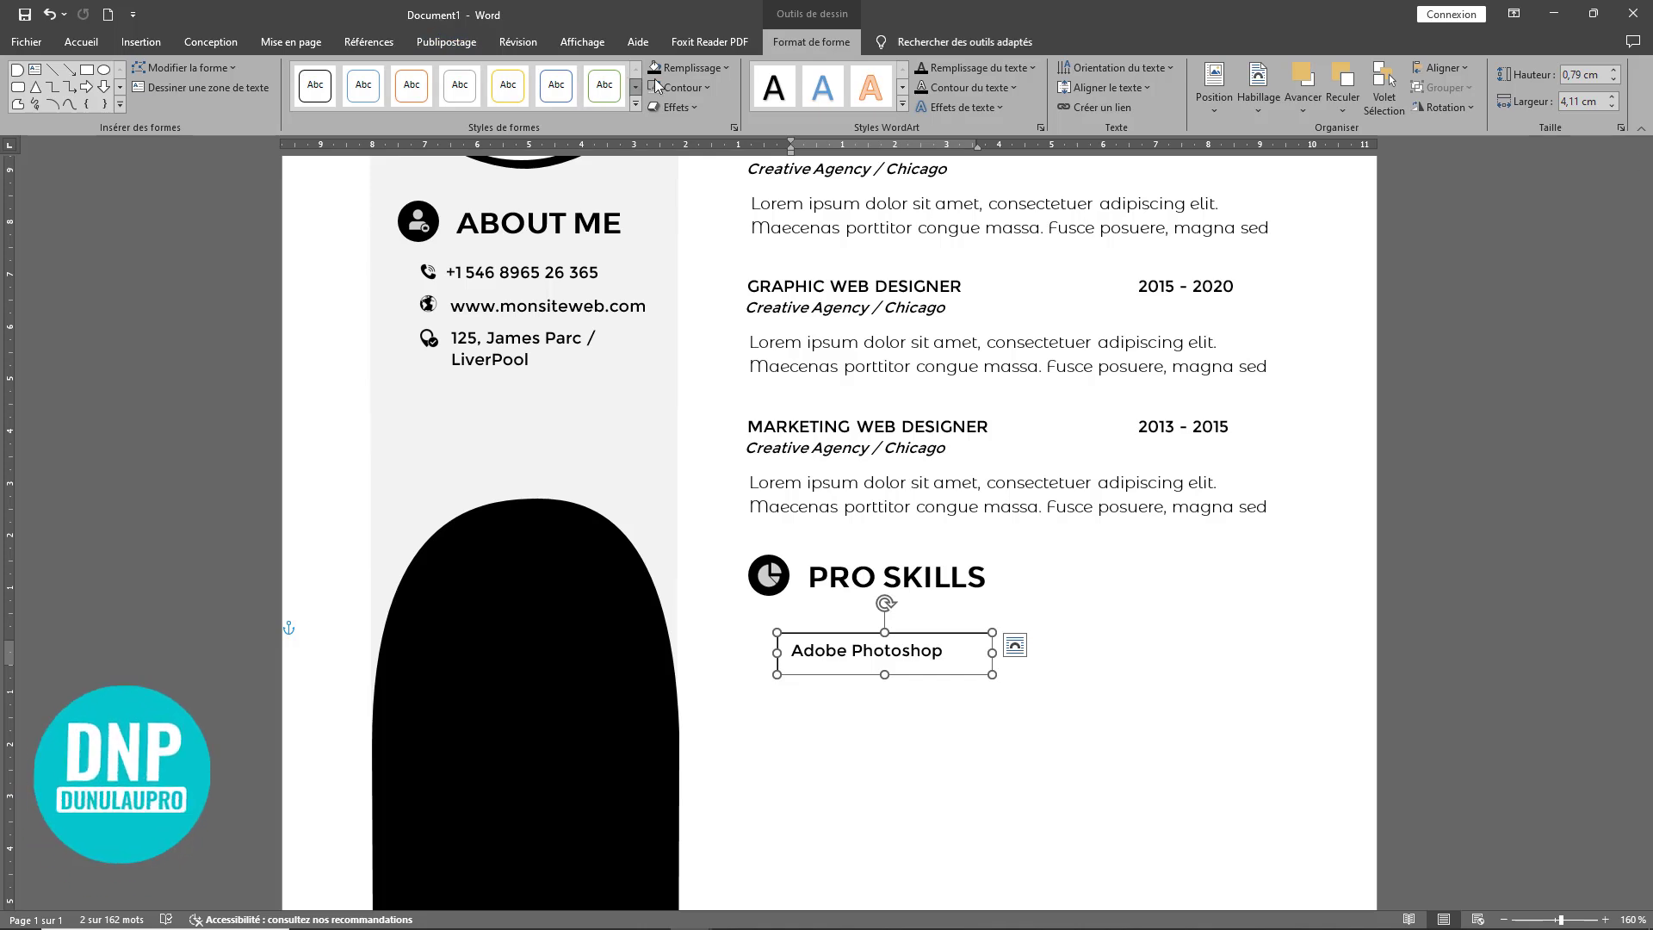
pyautogui.click(693, 67)
pyautogui.click(717, 291)
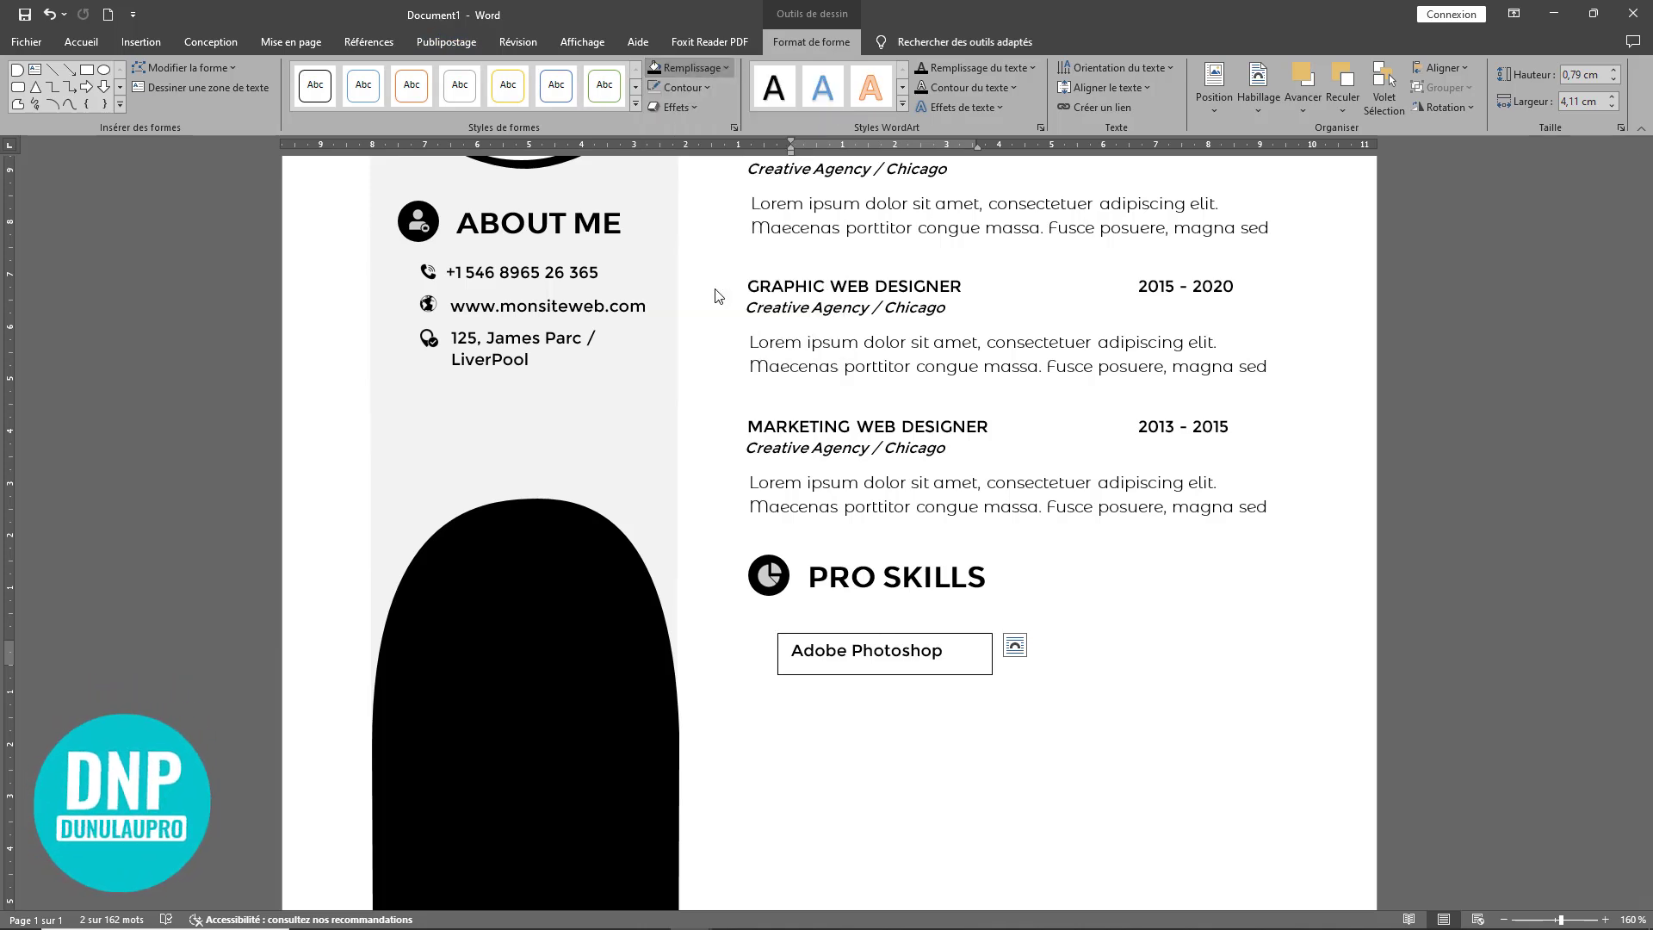
pyautogui.click(678, 83)
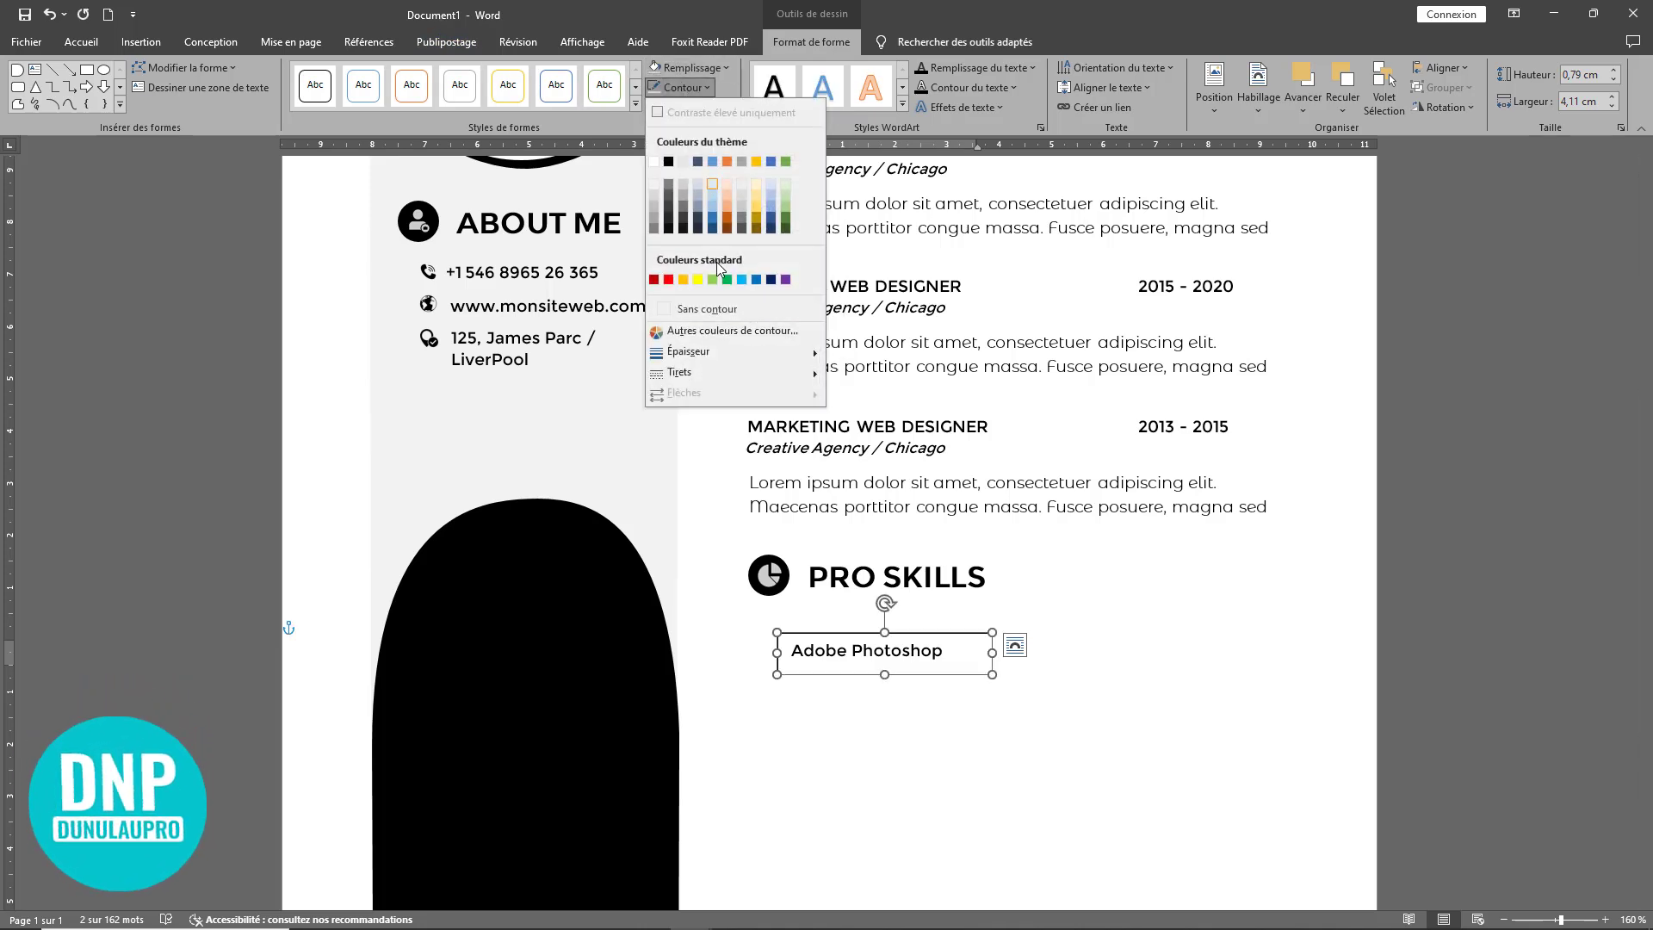
pyautogui.click(713, 308)
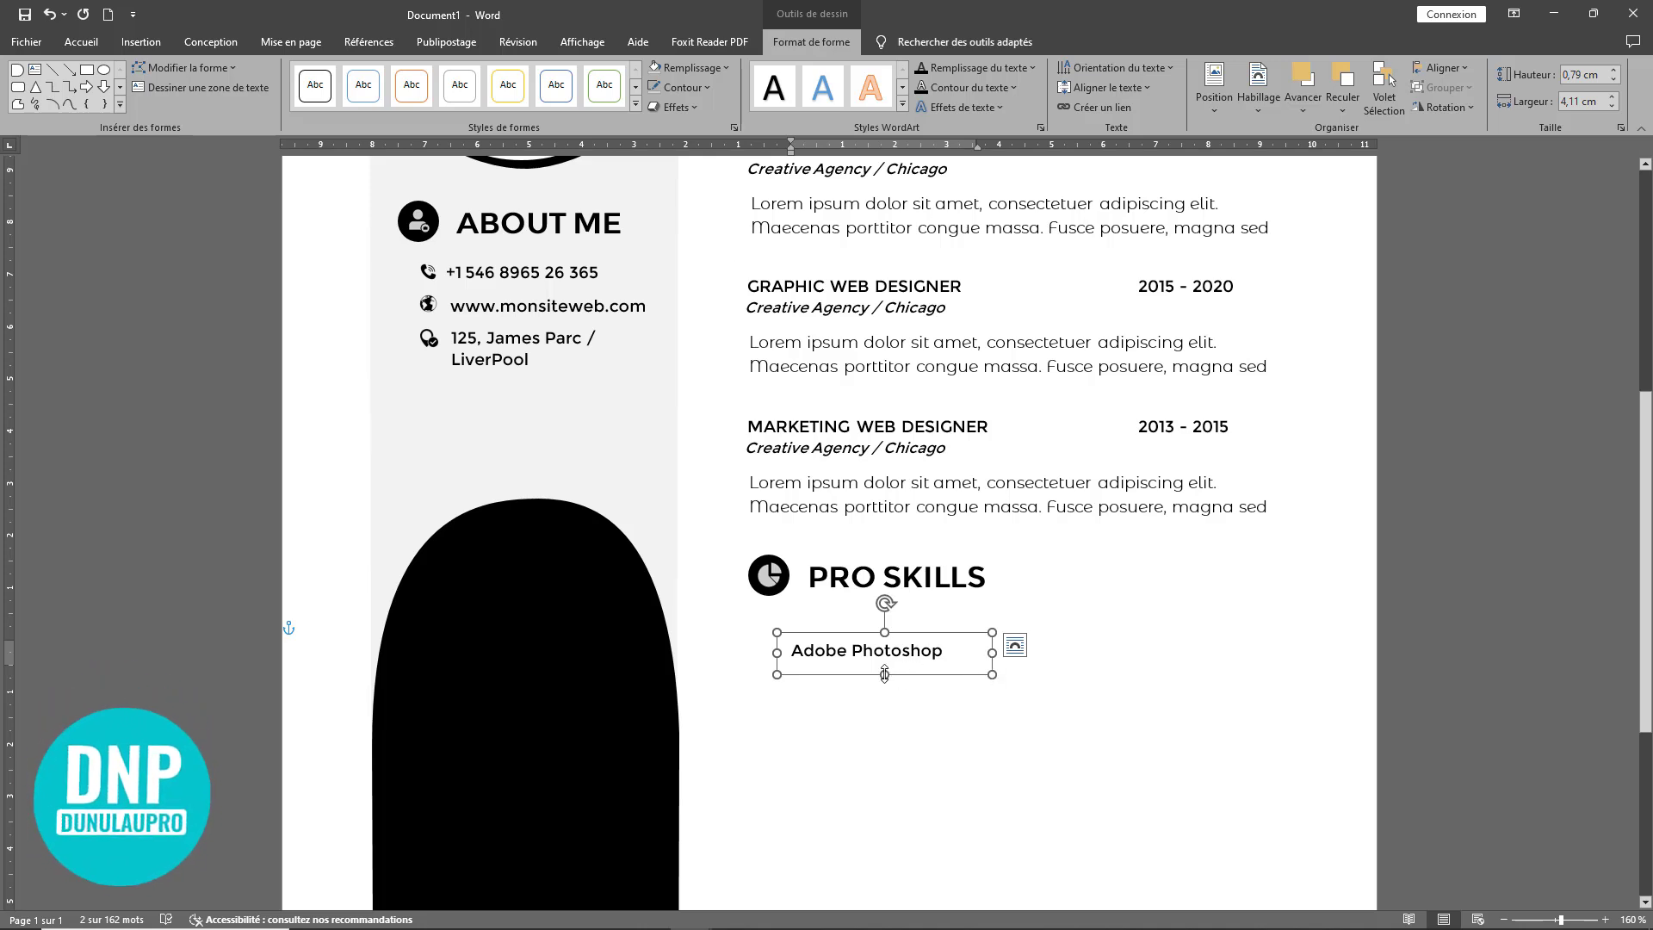
pyautogui.moveTo(885, 674); pyautogui.dragTo(878, 618)
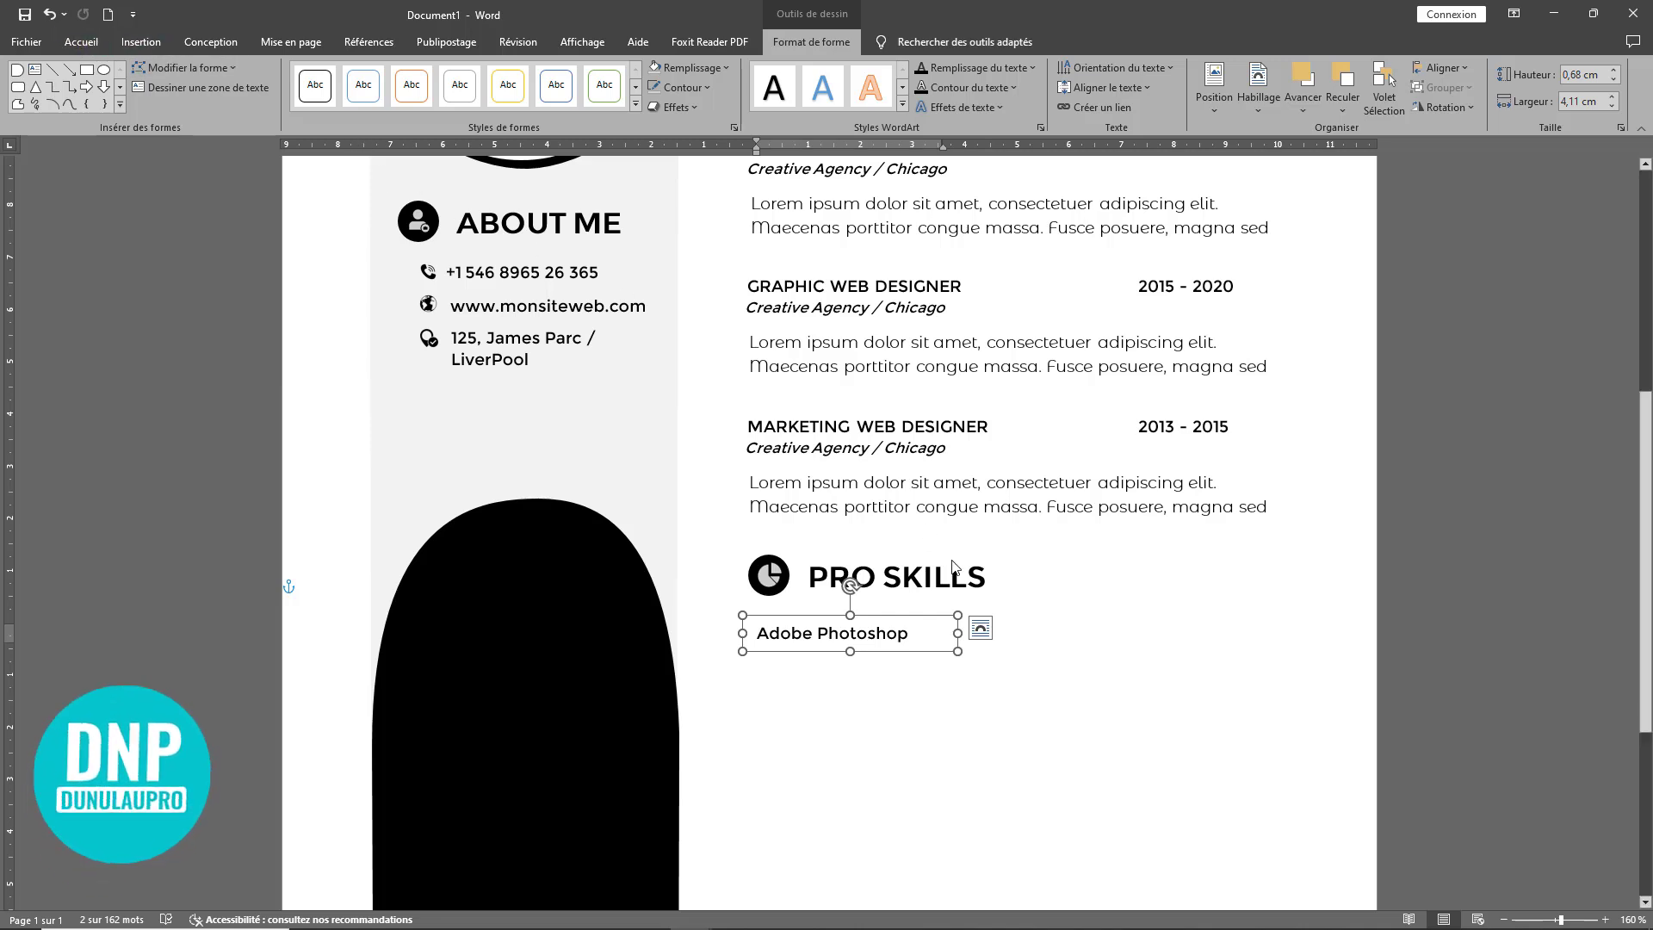
pyautogui.click(1067, 643)
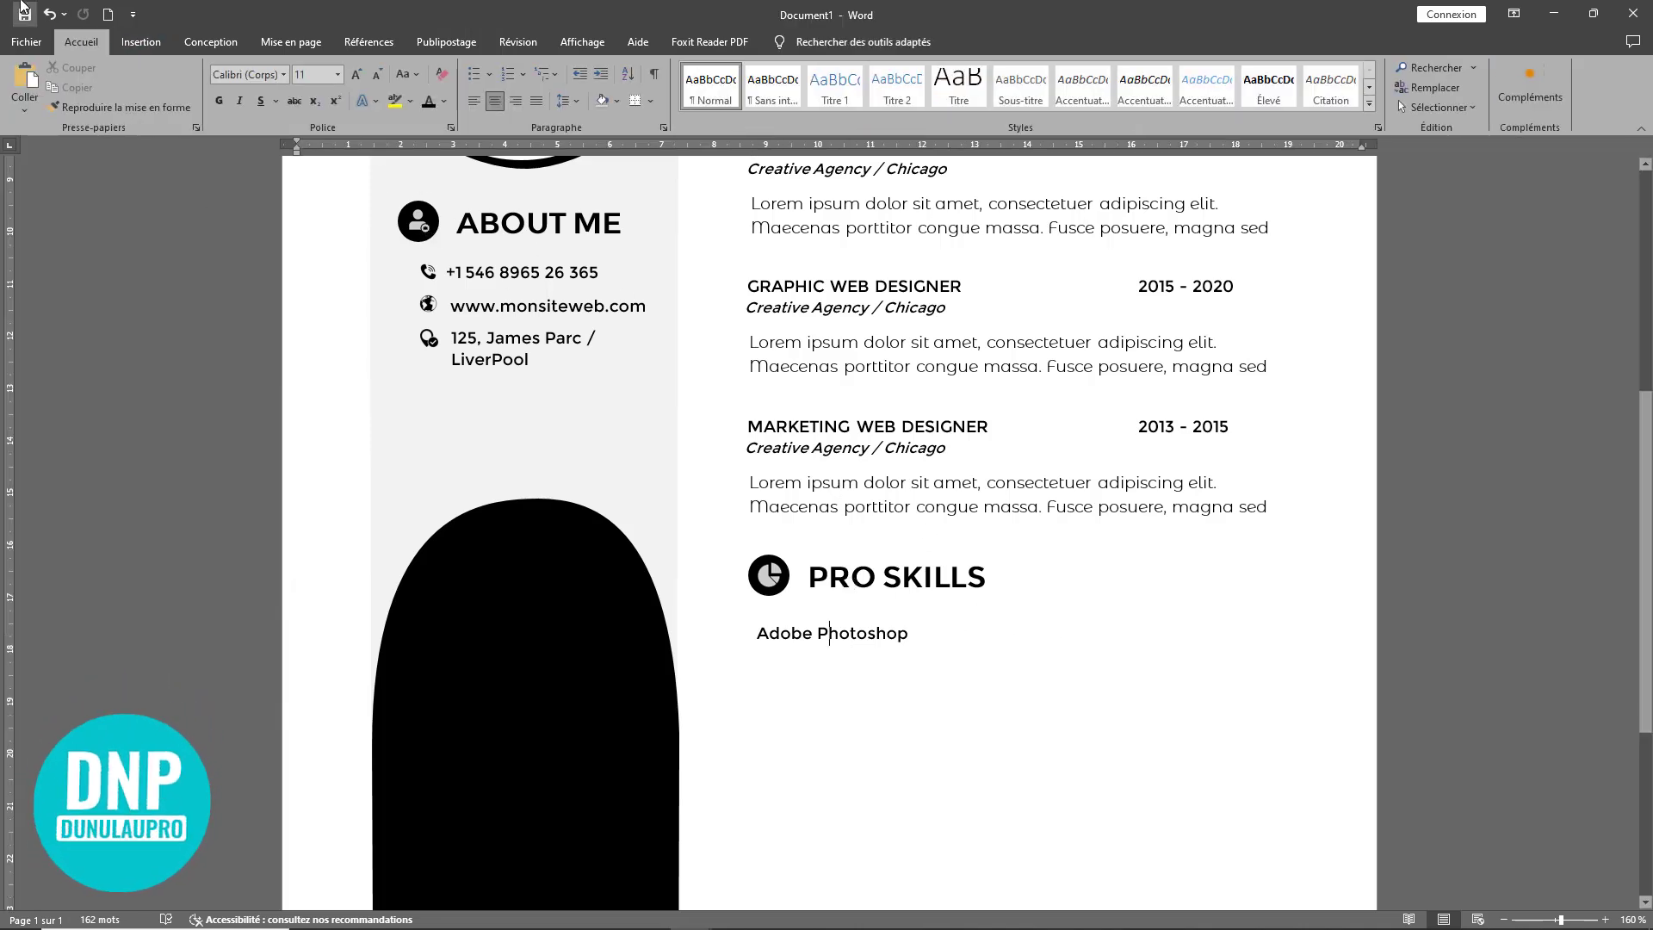
# Step: Draw a thin rectangle about 6.32 cm wide and 0.26 cm high beside Adobe Photoshop as its skill bar
pyautogui.click(145, 42)
pyautogui.click(246, 105)
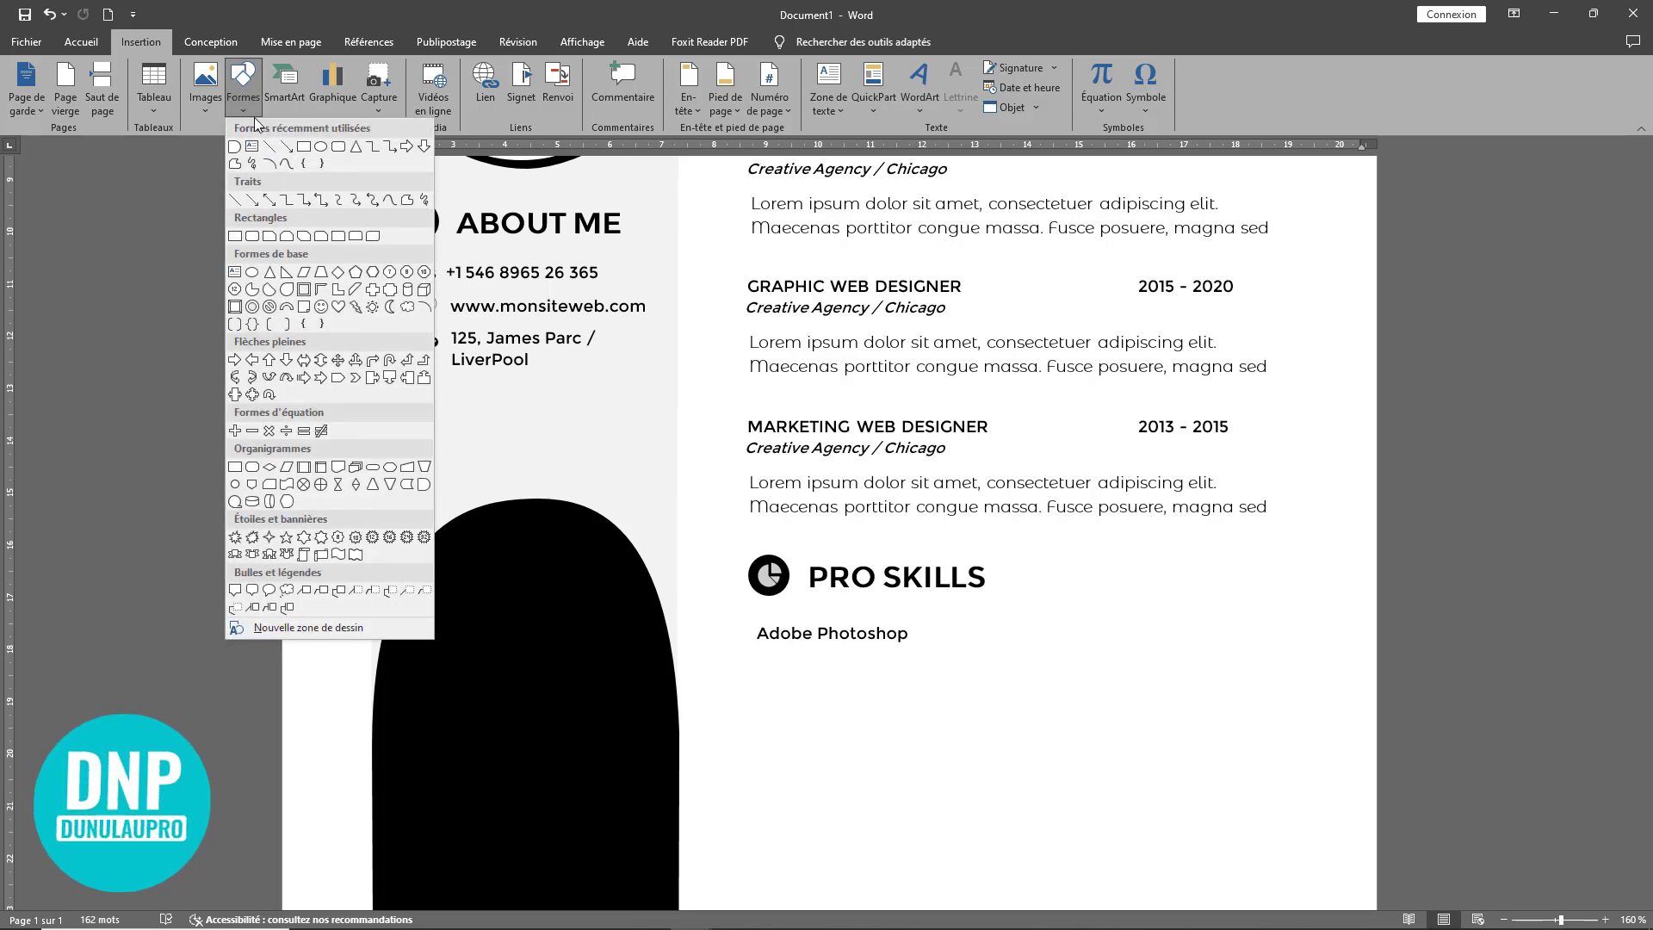
pyautogui.click(305, 148)
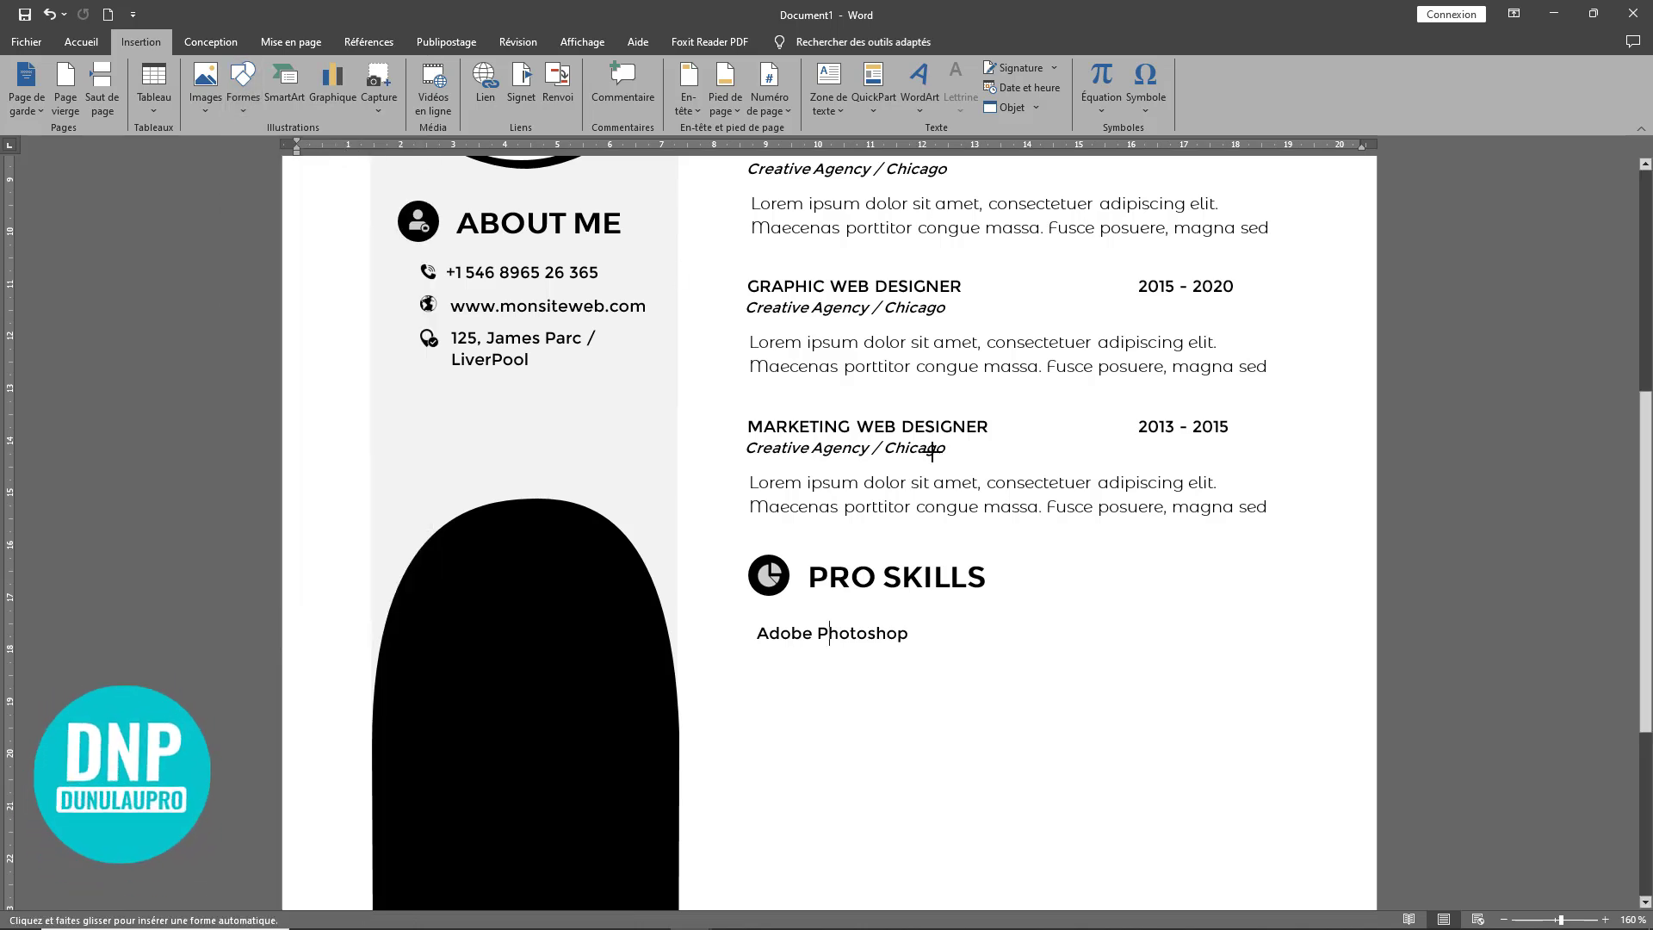
pyautogui.moveTo(950, 627); pyautogui.dragTo(1281, 641)
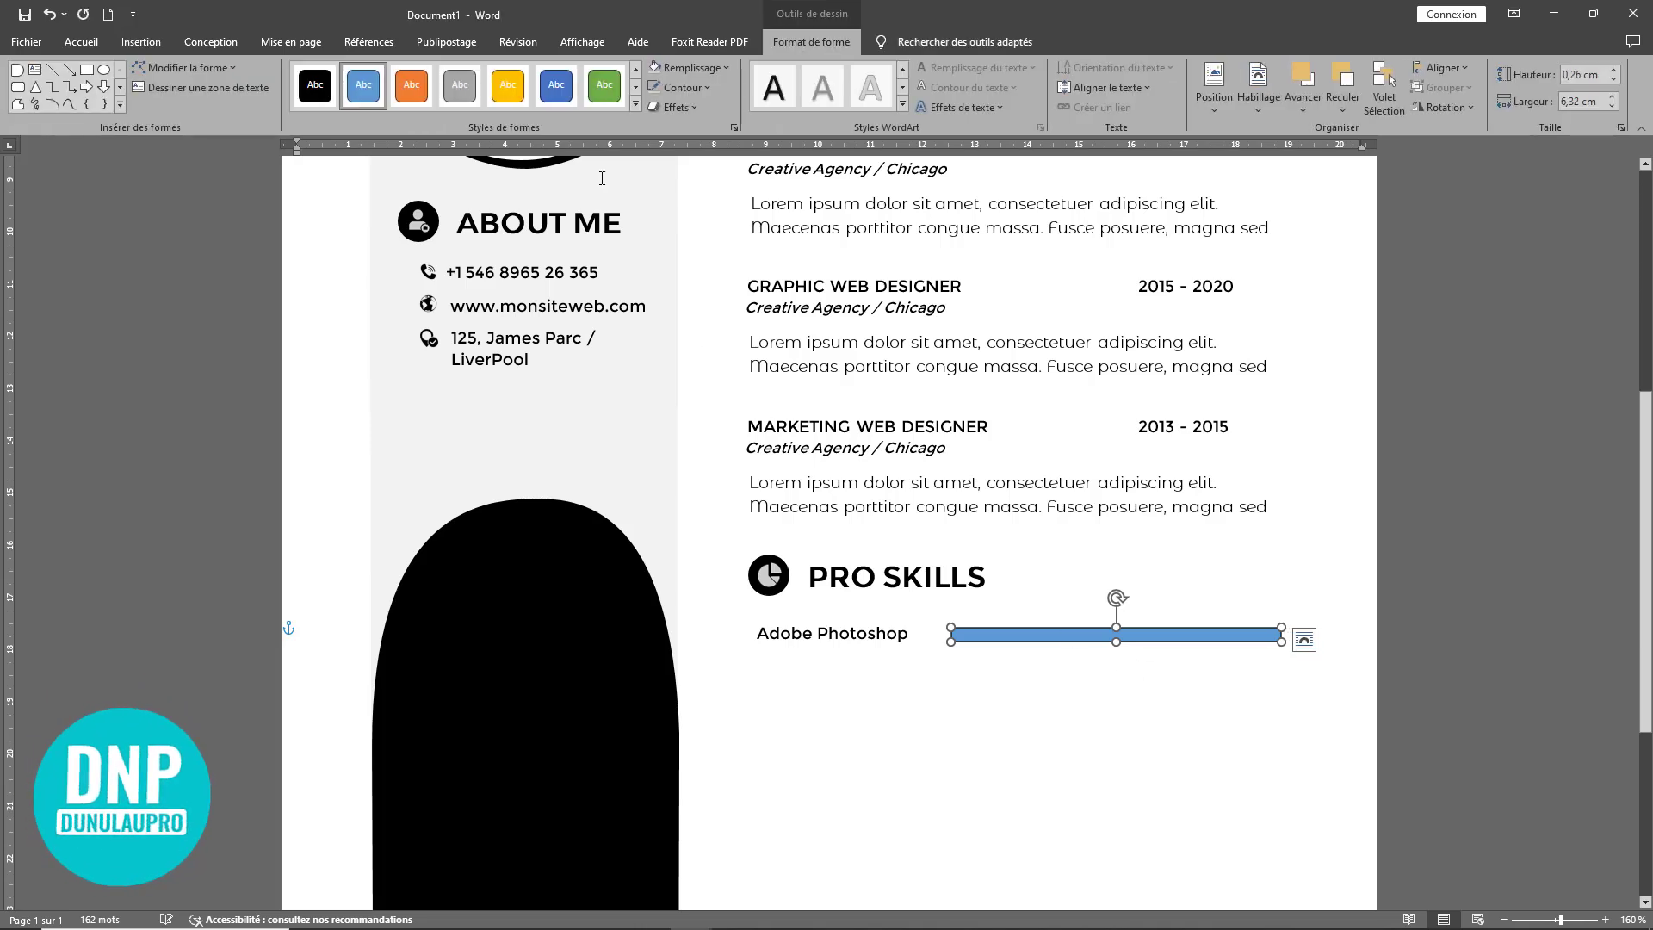
# Step: Fill the skill bar grey, then duplicate it just below and fill the copy black
pyautogui.click(682, 70)
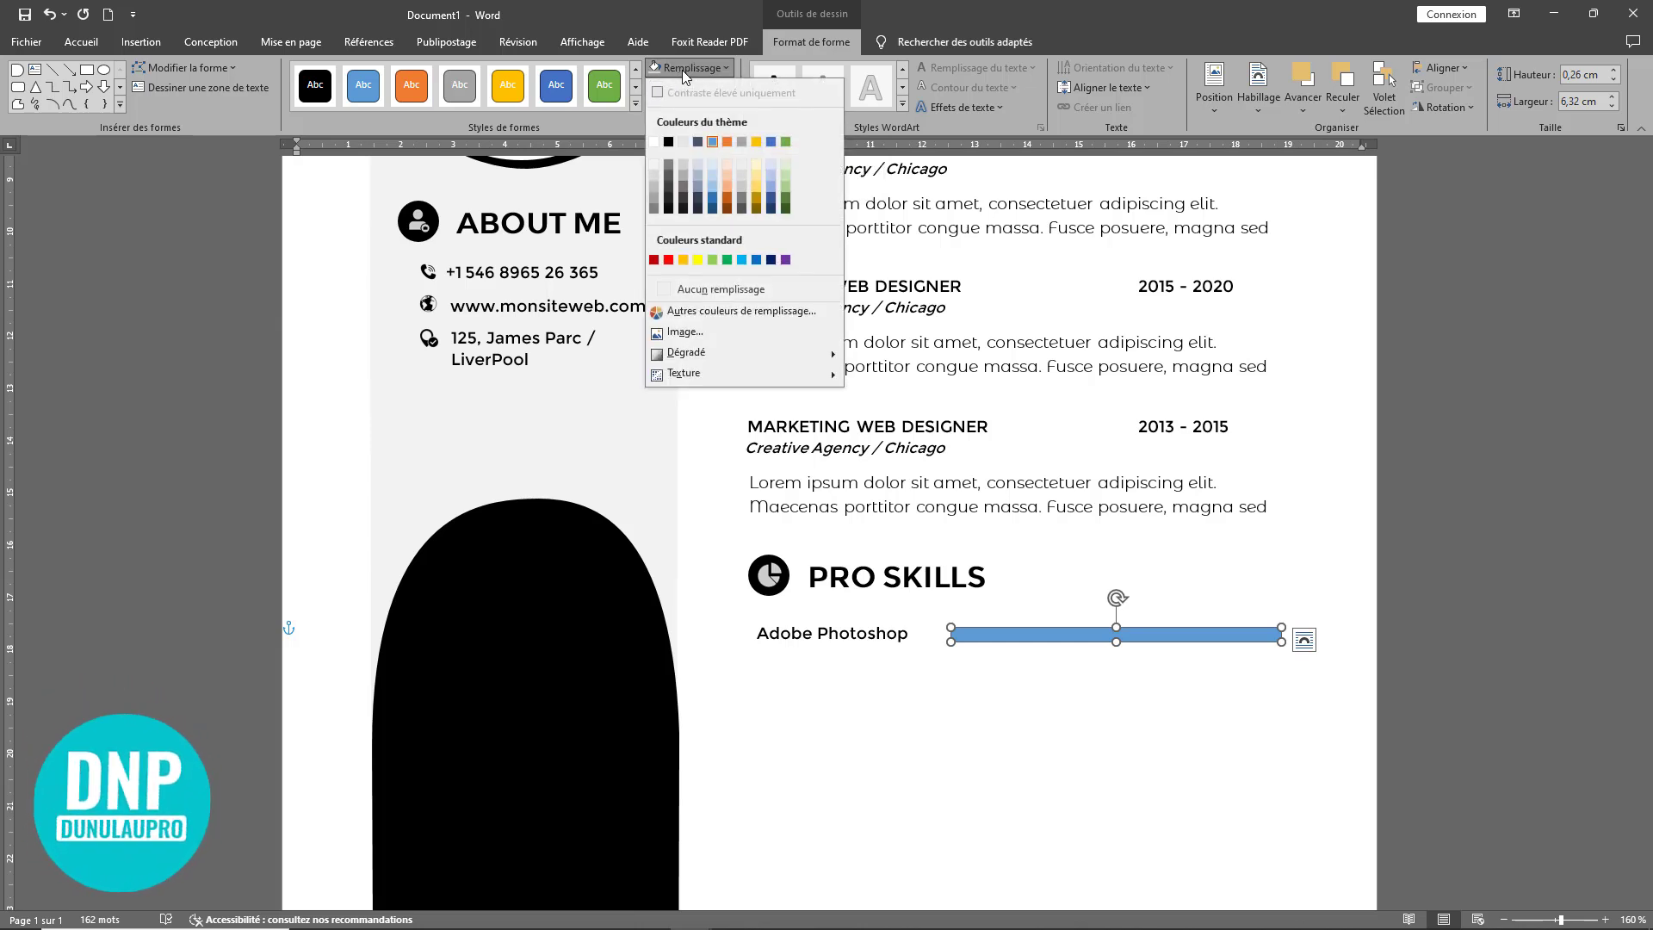
pyautogui.click(654, 188)
pyautogui.moveTo(1008, 644); pyautogui.dragTo(1003, 686)
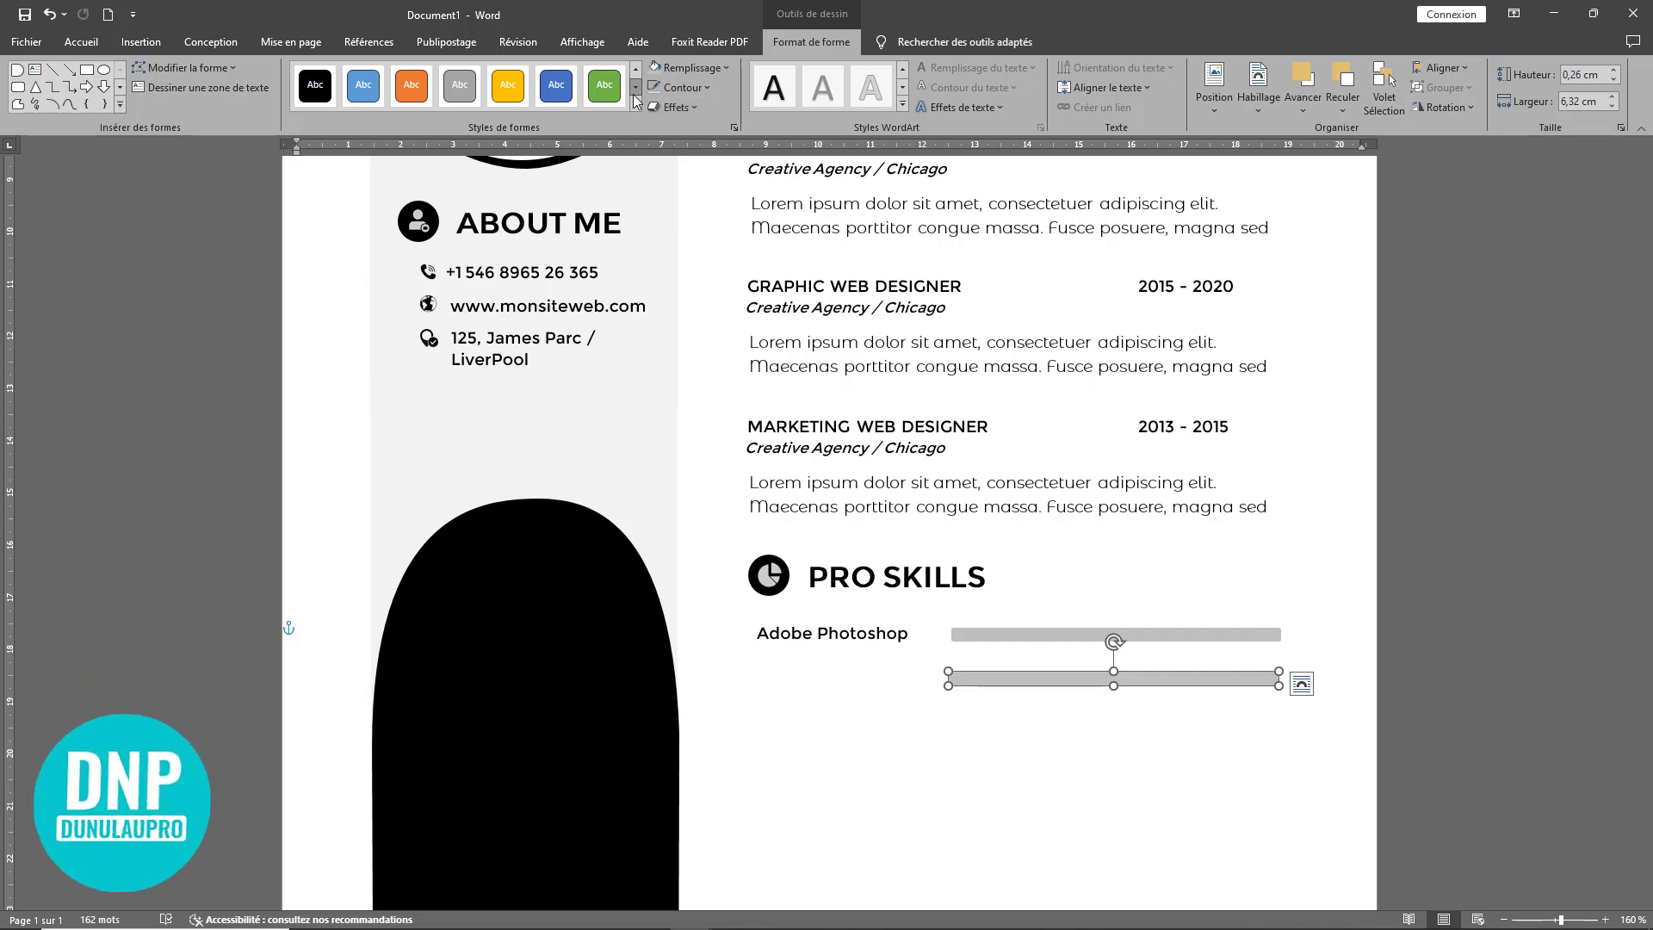
pyautogui.click(691, 68)
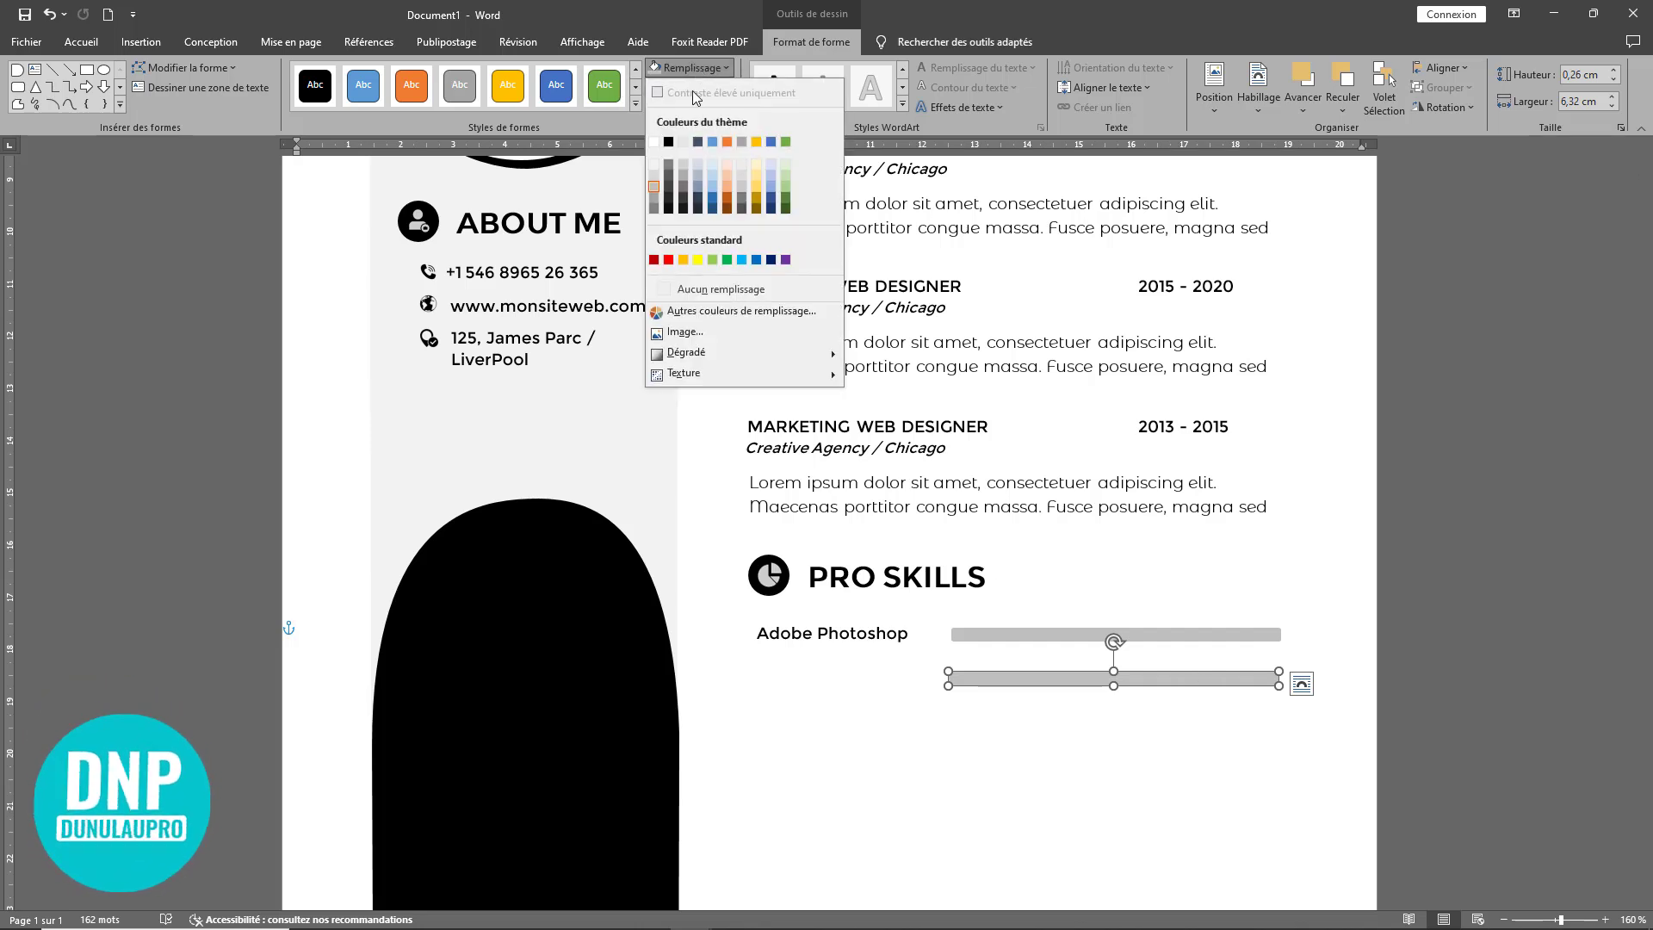
pyautogui.click(669, 142)
pyautogui.keyDown('ctrl'); pyautogui.scroll(8, 1233, 699); pyautogui.keyUp('ctrl')
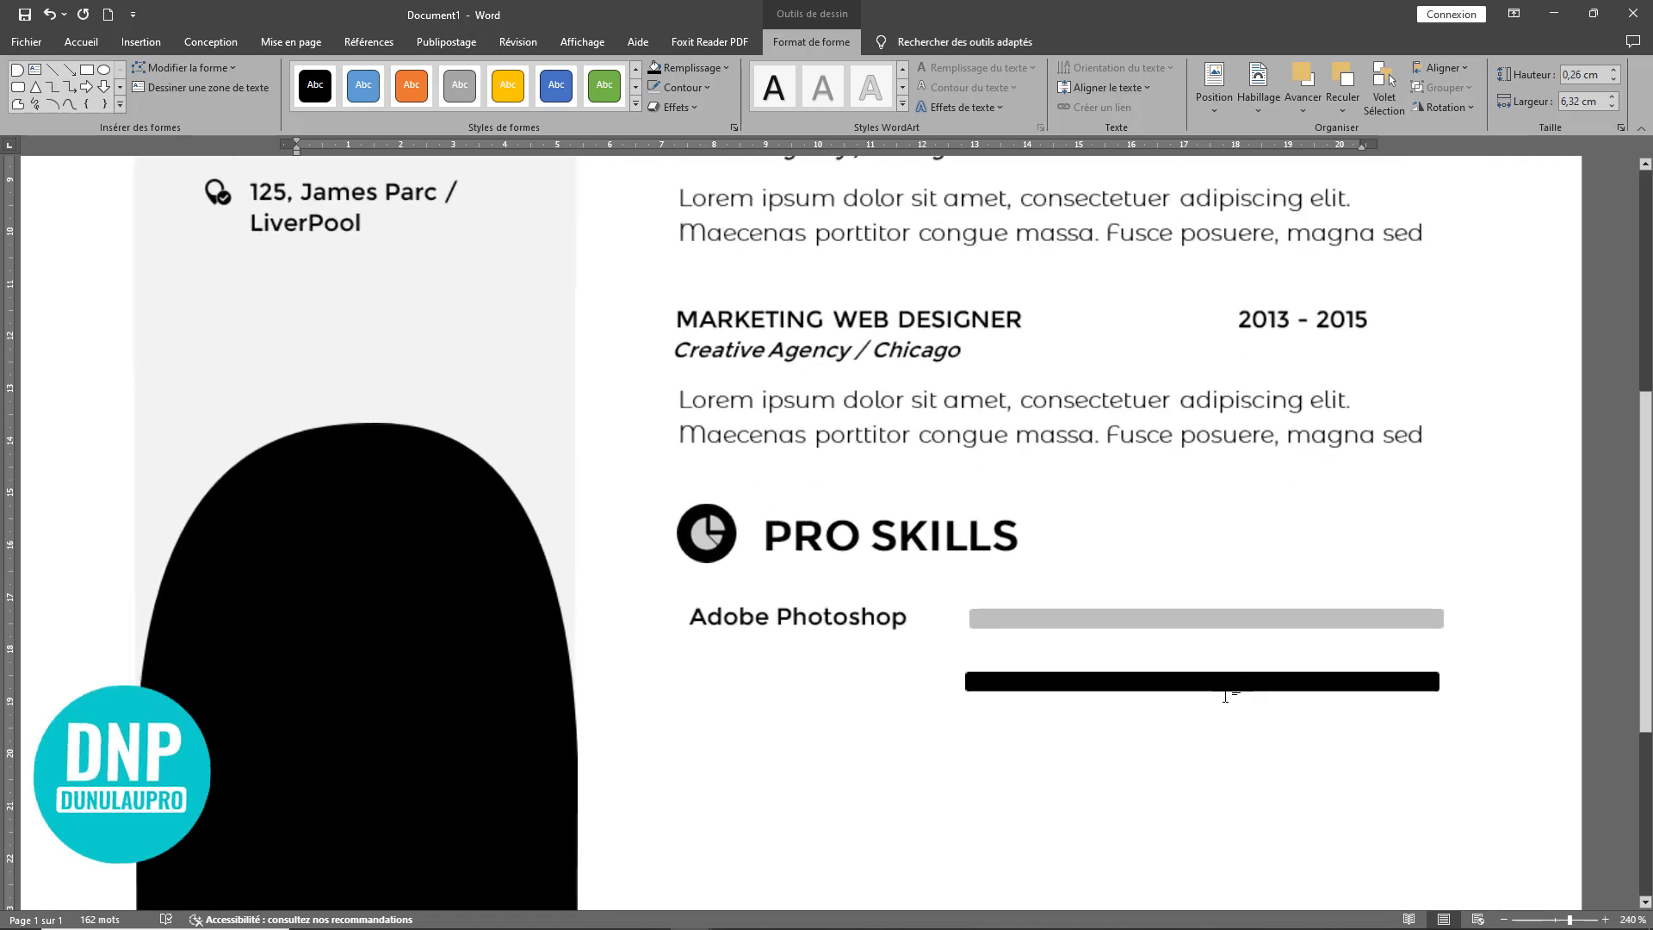
pyautogui.moveTo(1225, 681); pyautogui.dragTo(1227, 618)
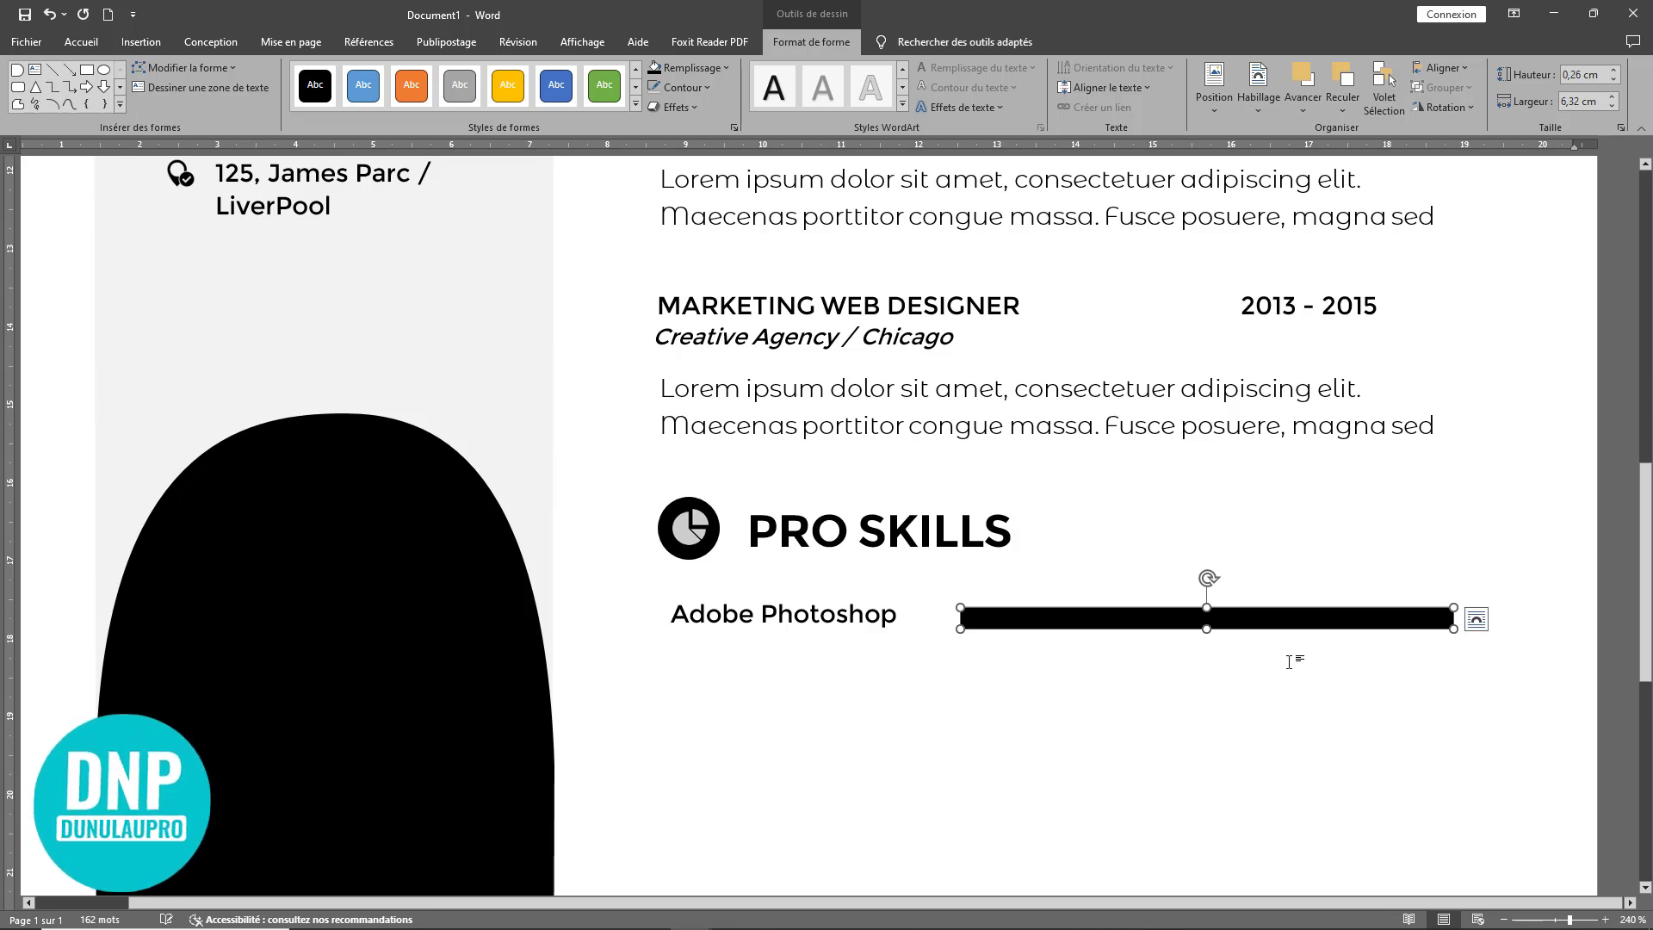
pyautogui.keyDown('ctrl'); pyautogui.scroll(10, 1387, 715); pyautogui.keyUp('ctrl')
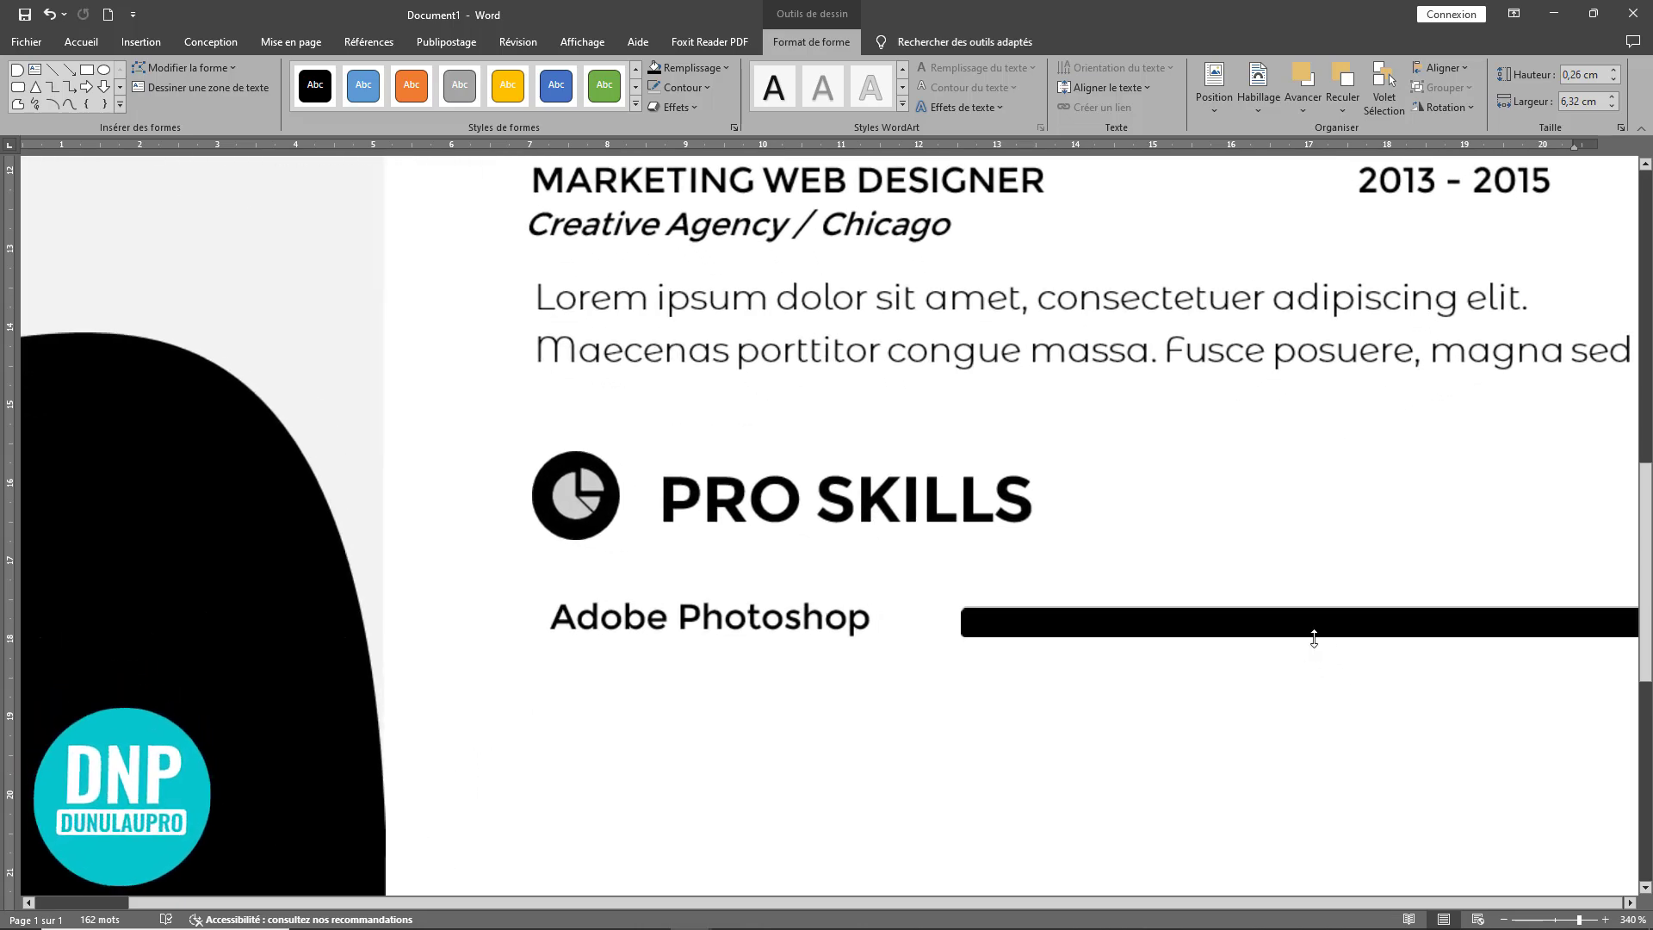
pyautogui.hotkey('ctrl', 'Up')
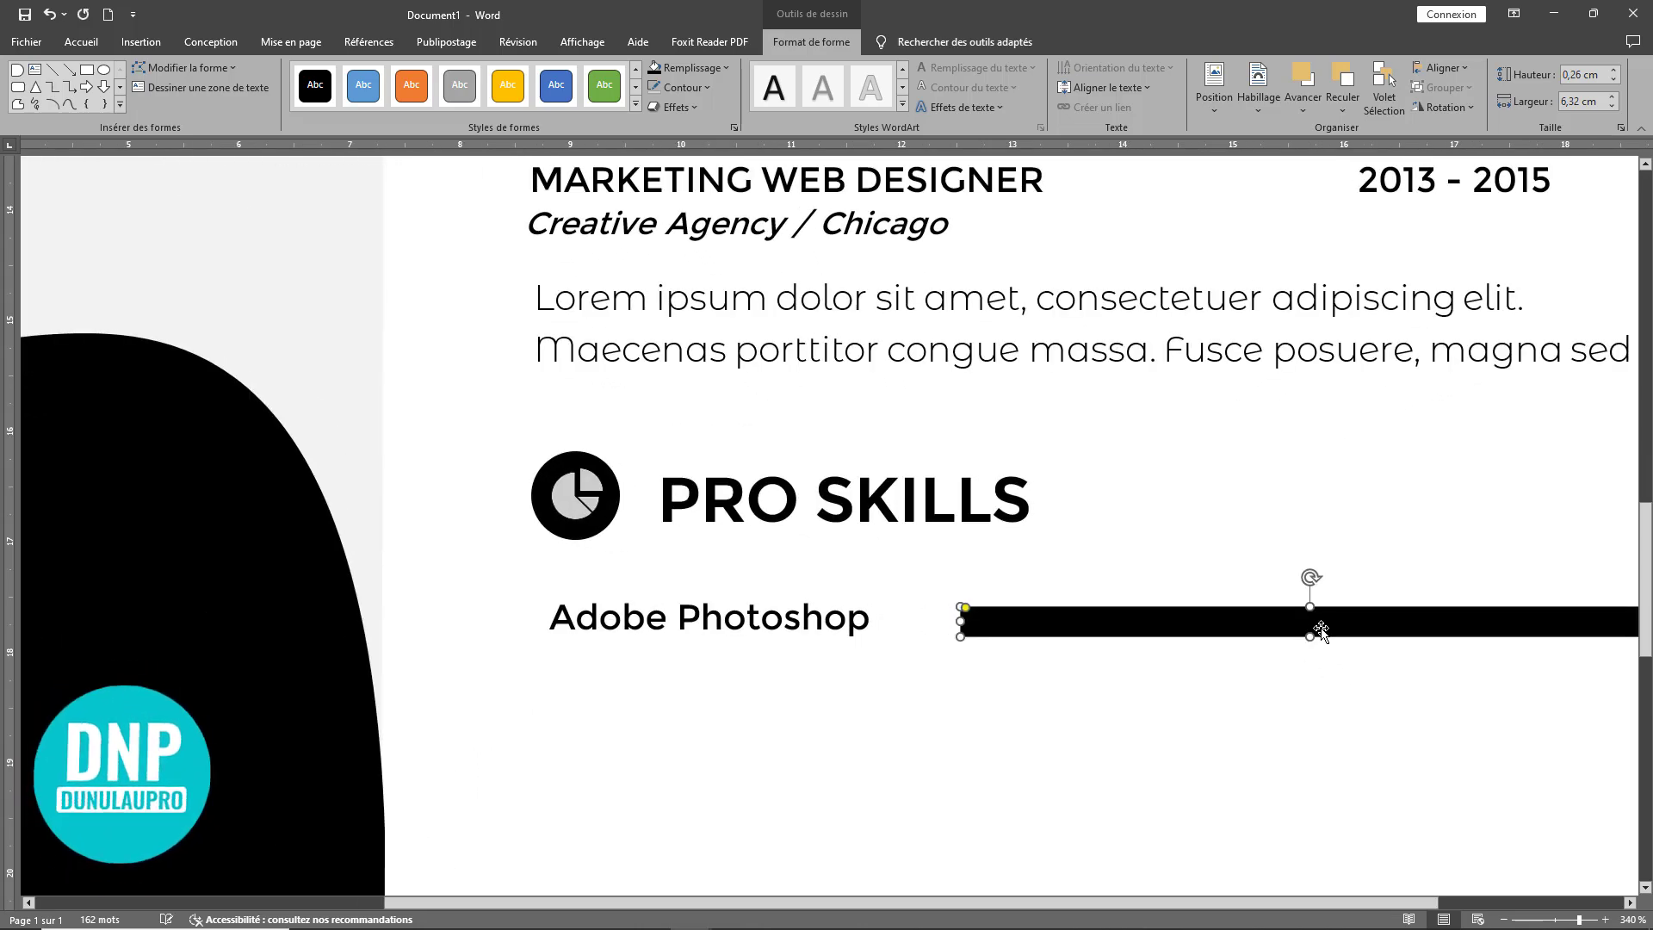
pyautogui.moveTo(1231, 634); pyautogui.dragTo(1226, 716)
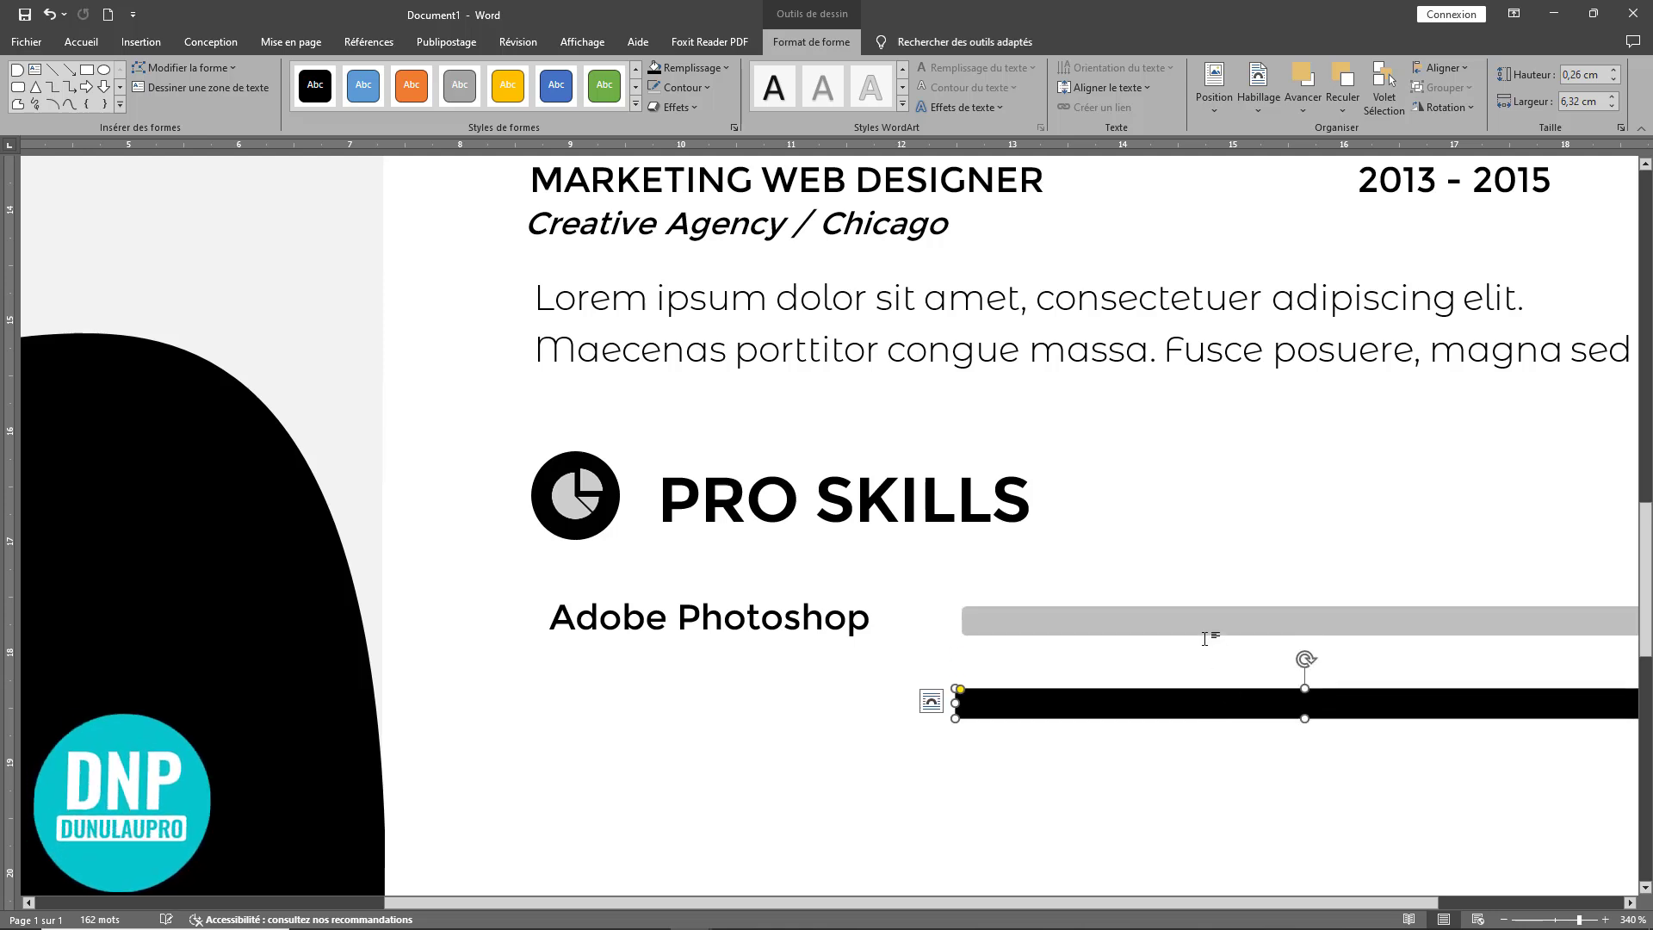
# Step: Fully round the ends of both the grey bar and the black bar
pyautogui.click(1208, 618)
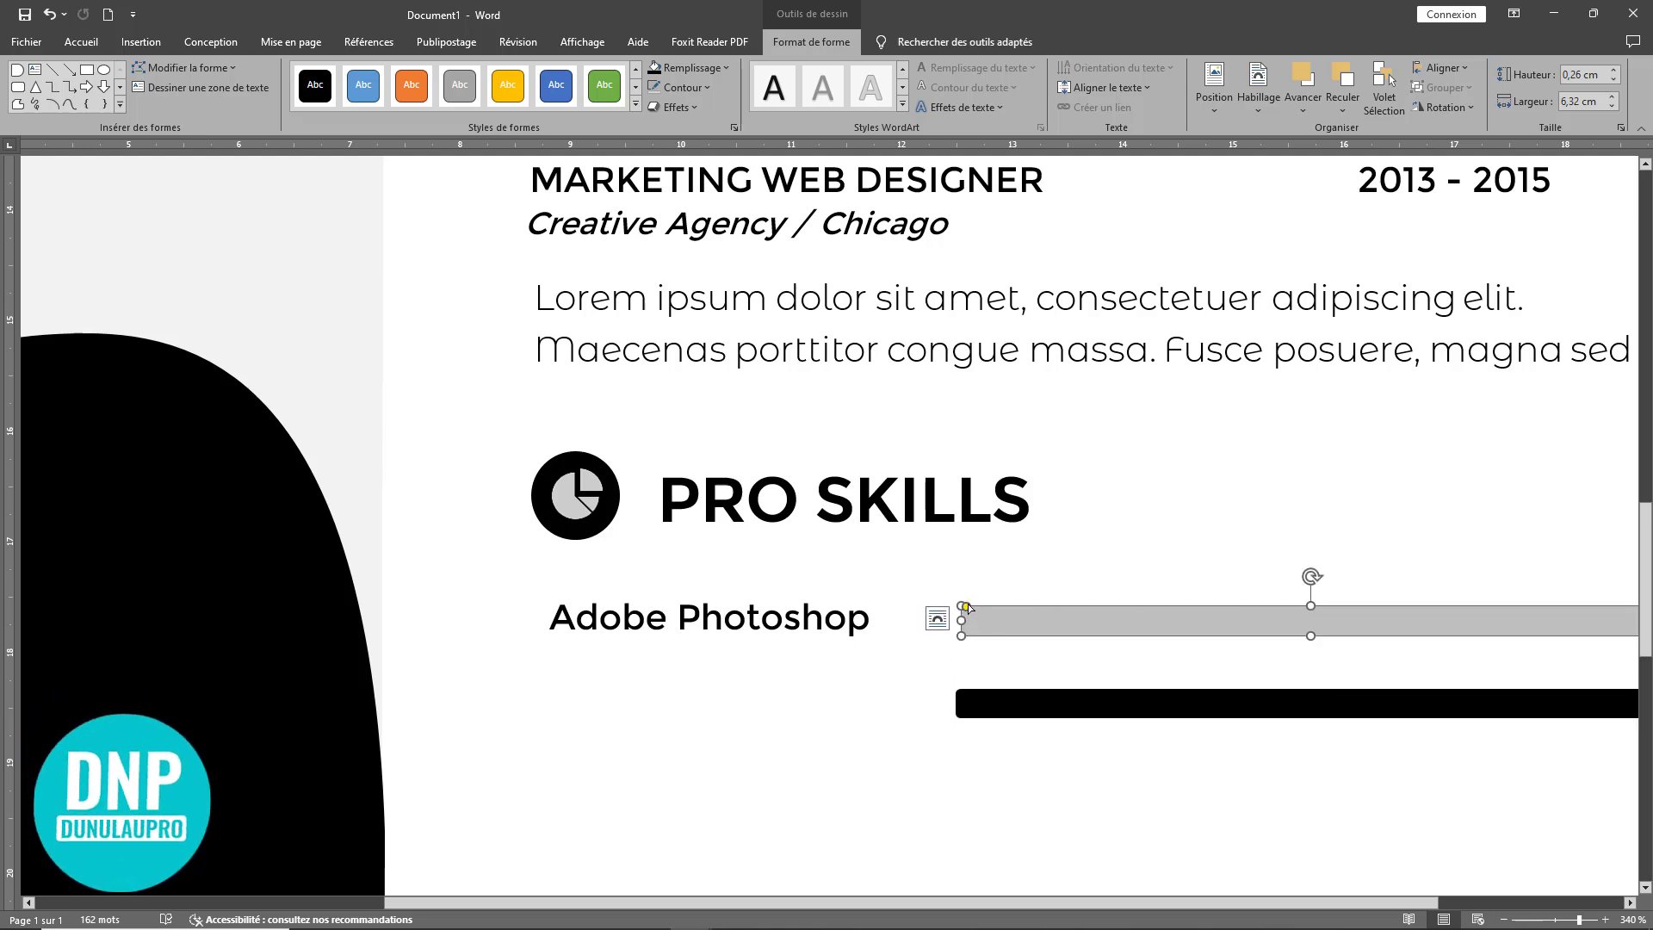
pyautogui.moveTo(966, 607); pyautogui.dragTo(1020, 609)
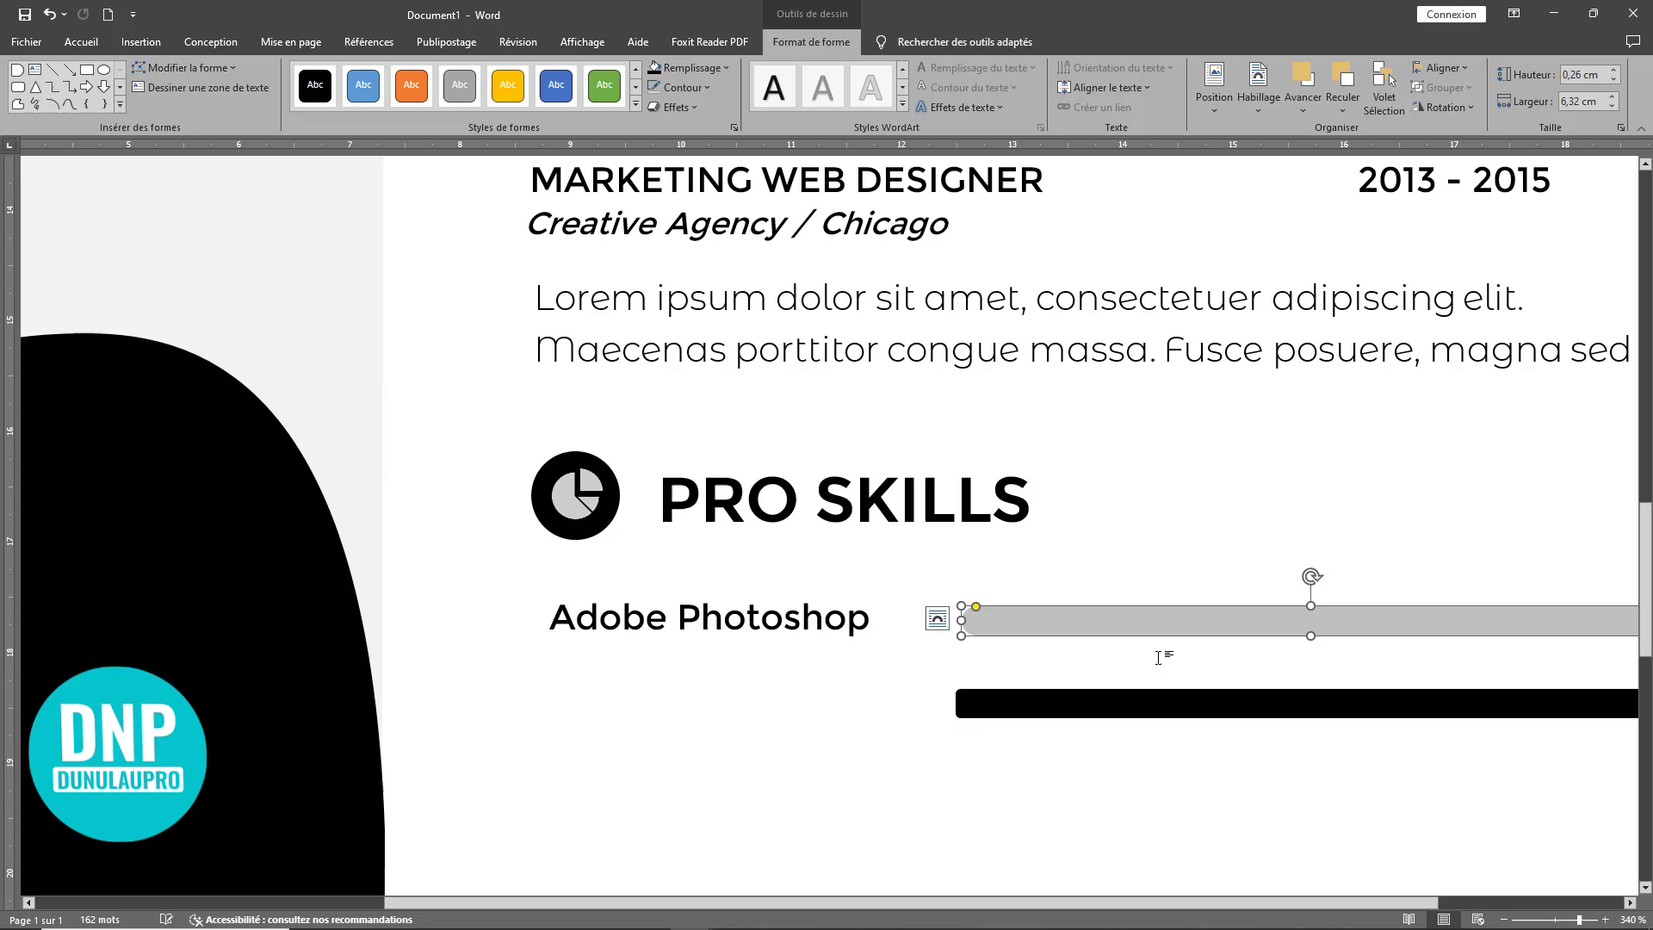
pyautogui.click(1148, 704)
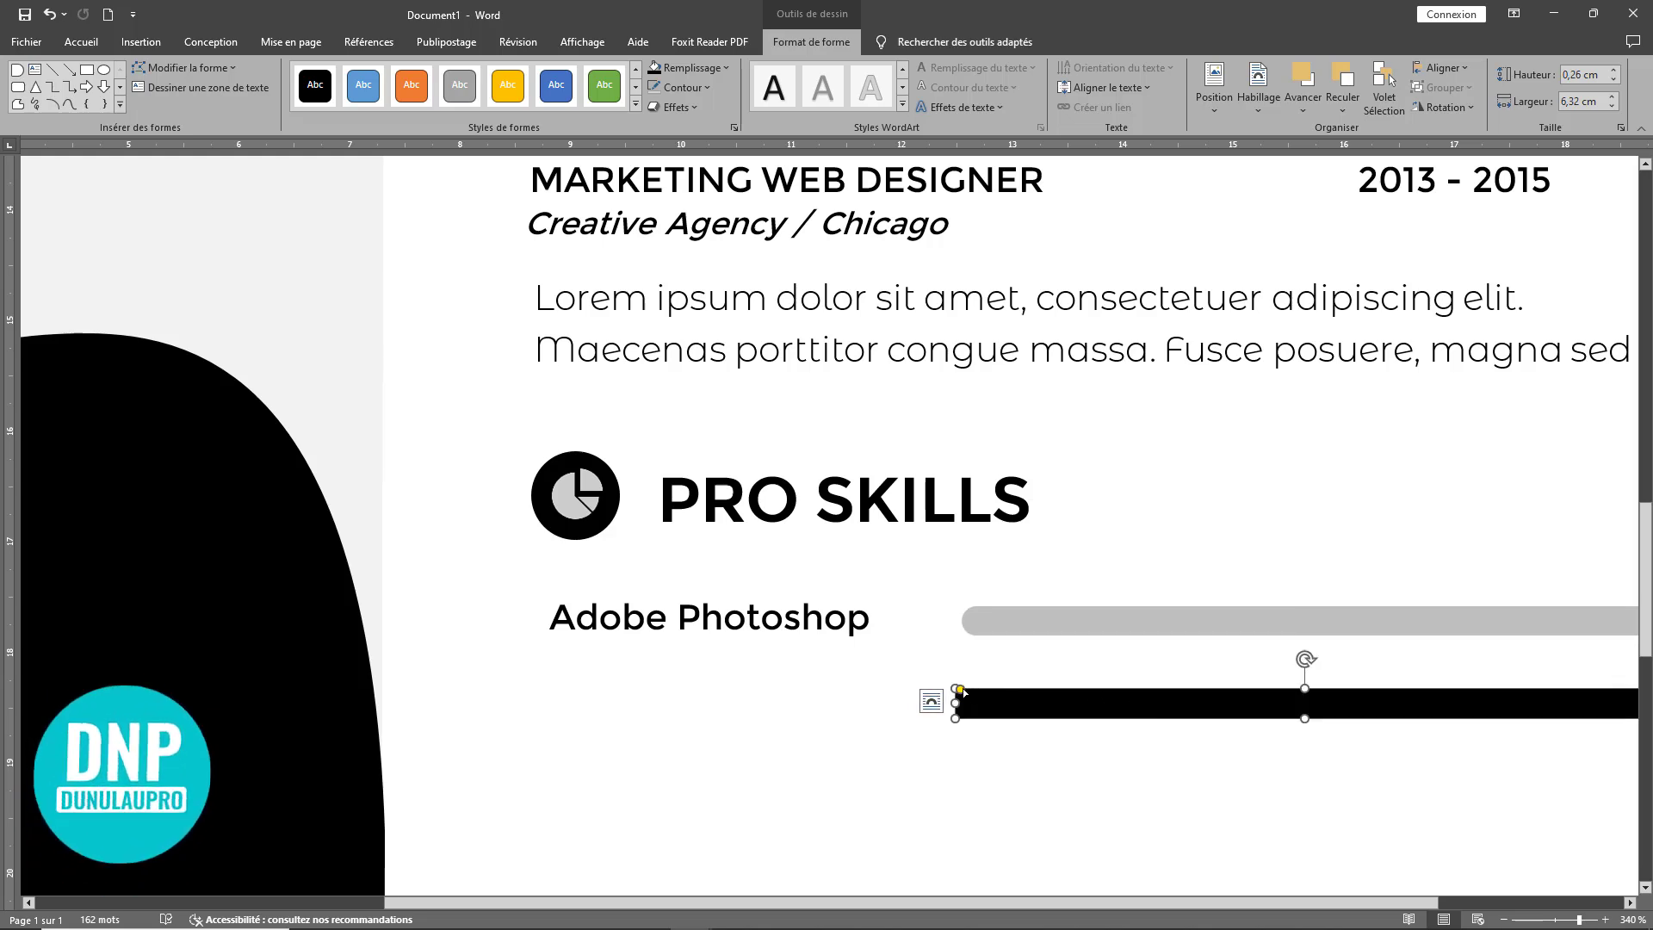
pyautogui.moveTo(963, 691); pyautogui.dragTo(970, 690)
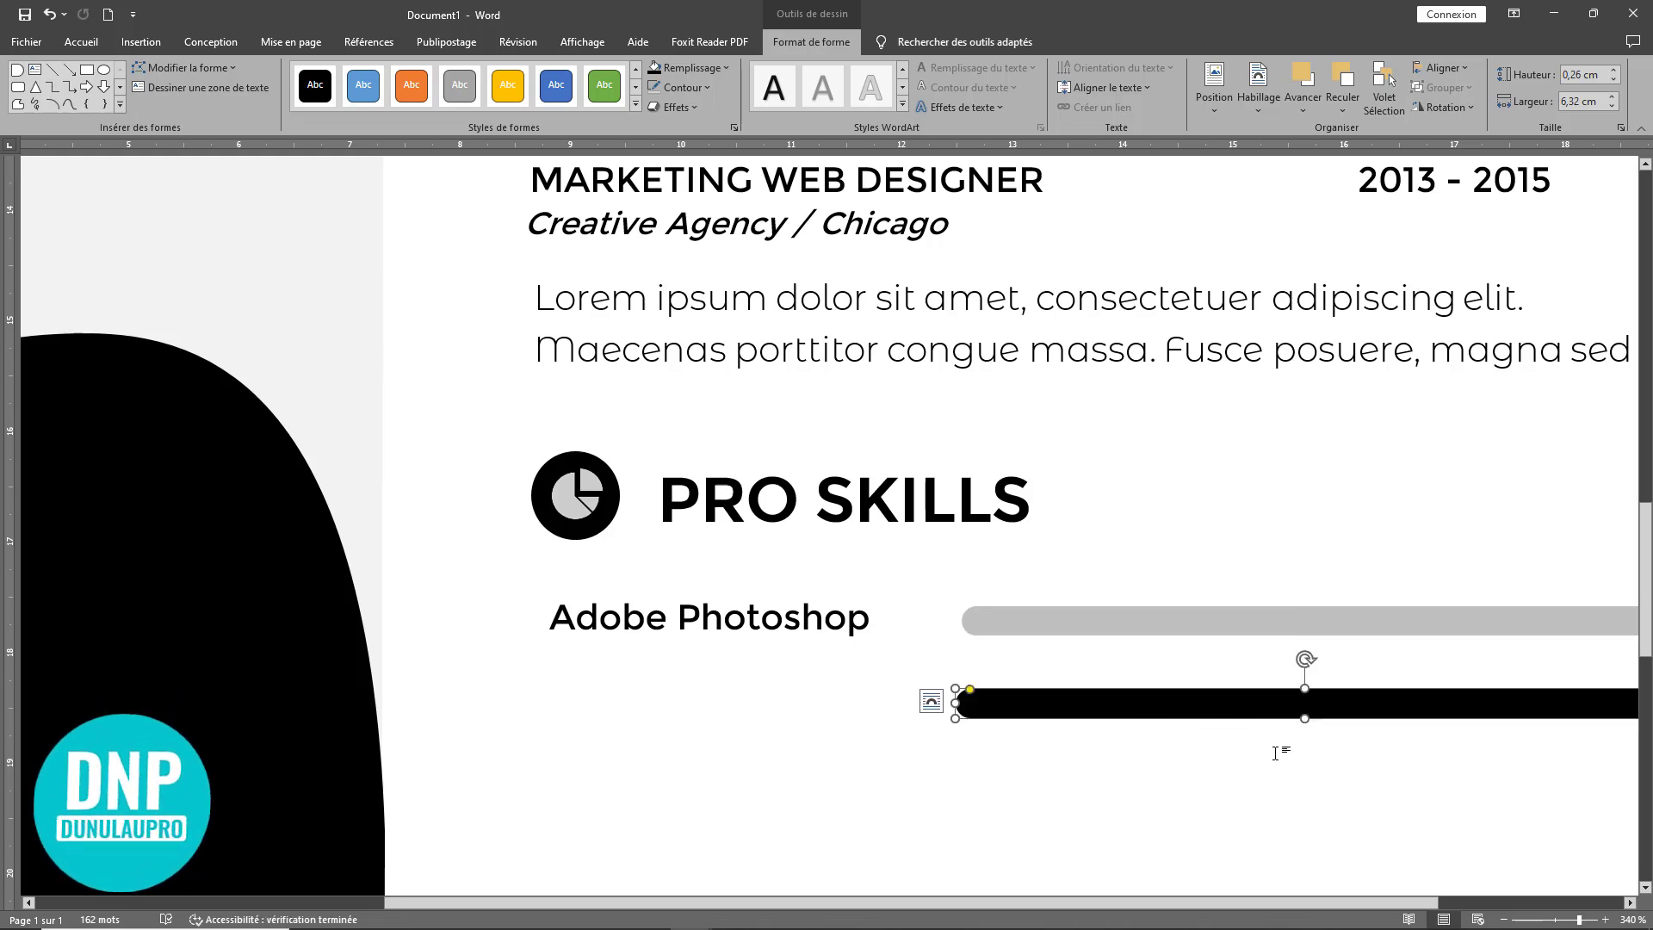
# Step: Lay the black bar exactly over the grey bar beside Adobe Photoshop
pyautogui.scroll(-3, 1276, 752)
pyautogui.moveTo(1310, 700); pyautogui.dragTo(1315, 630)
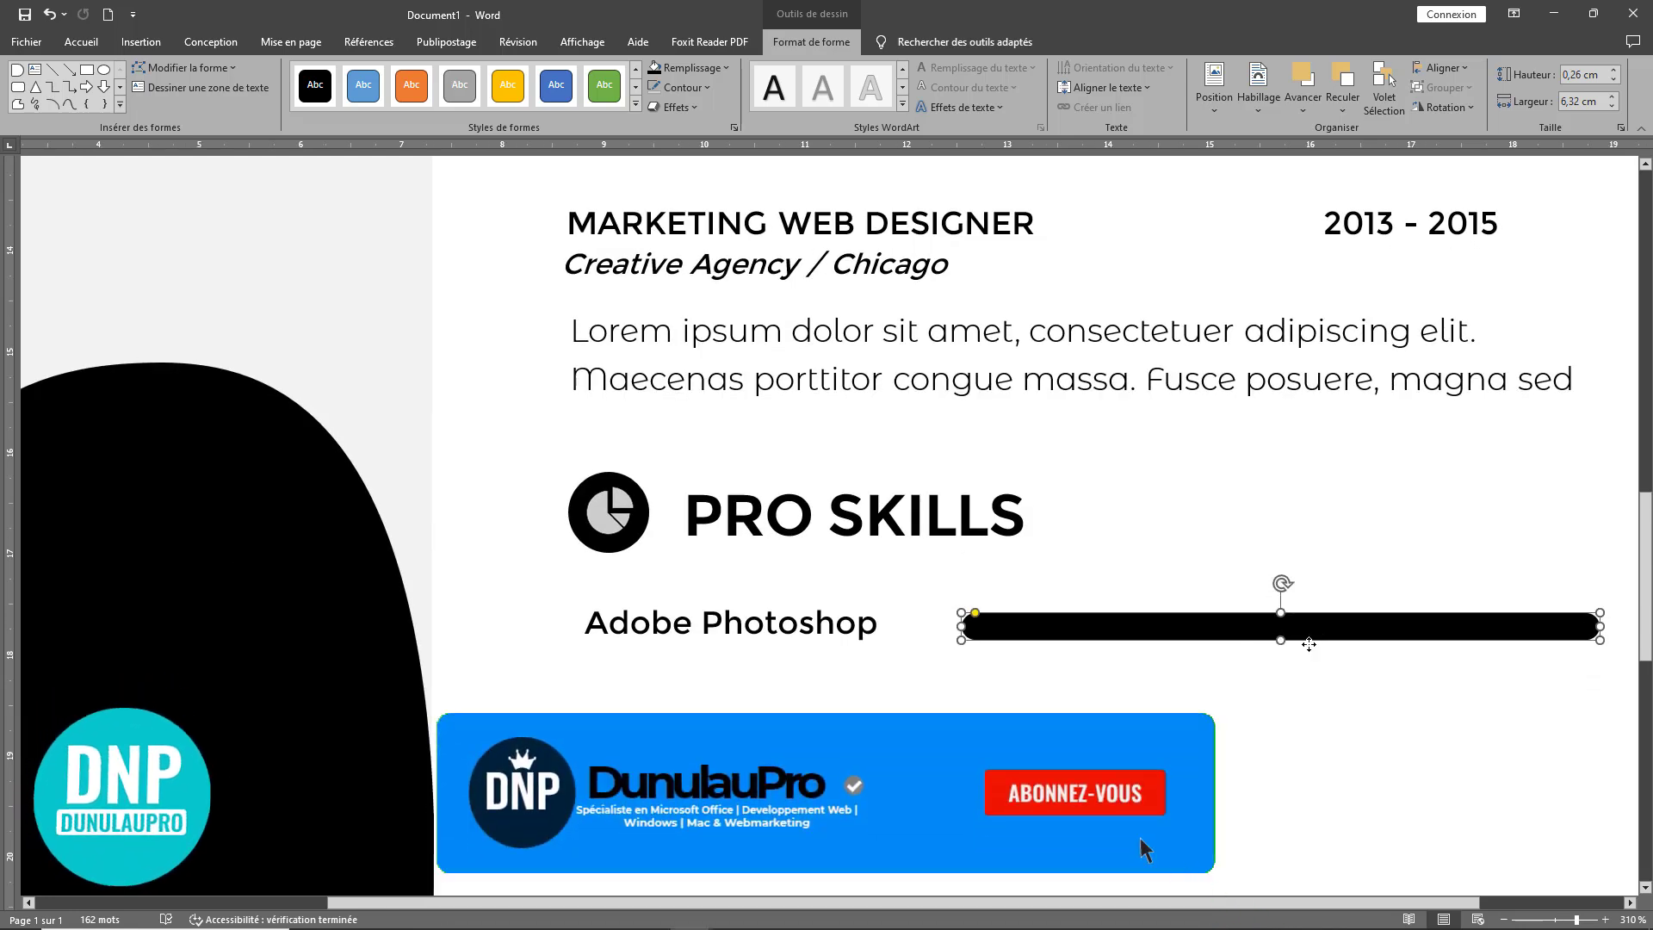
pyautogui.click(1339, 723)
pyautogui.click(1431, 624)
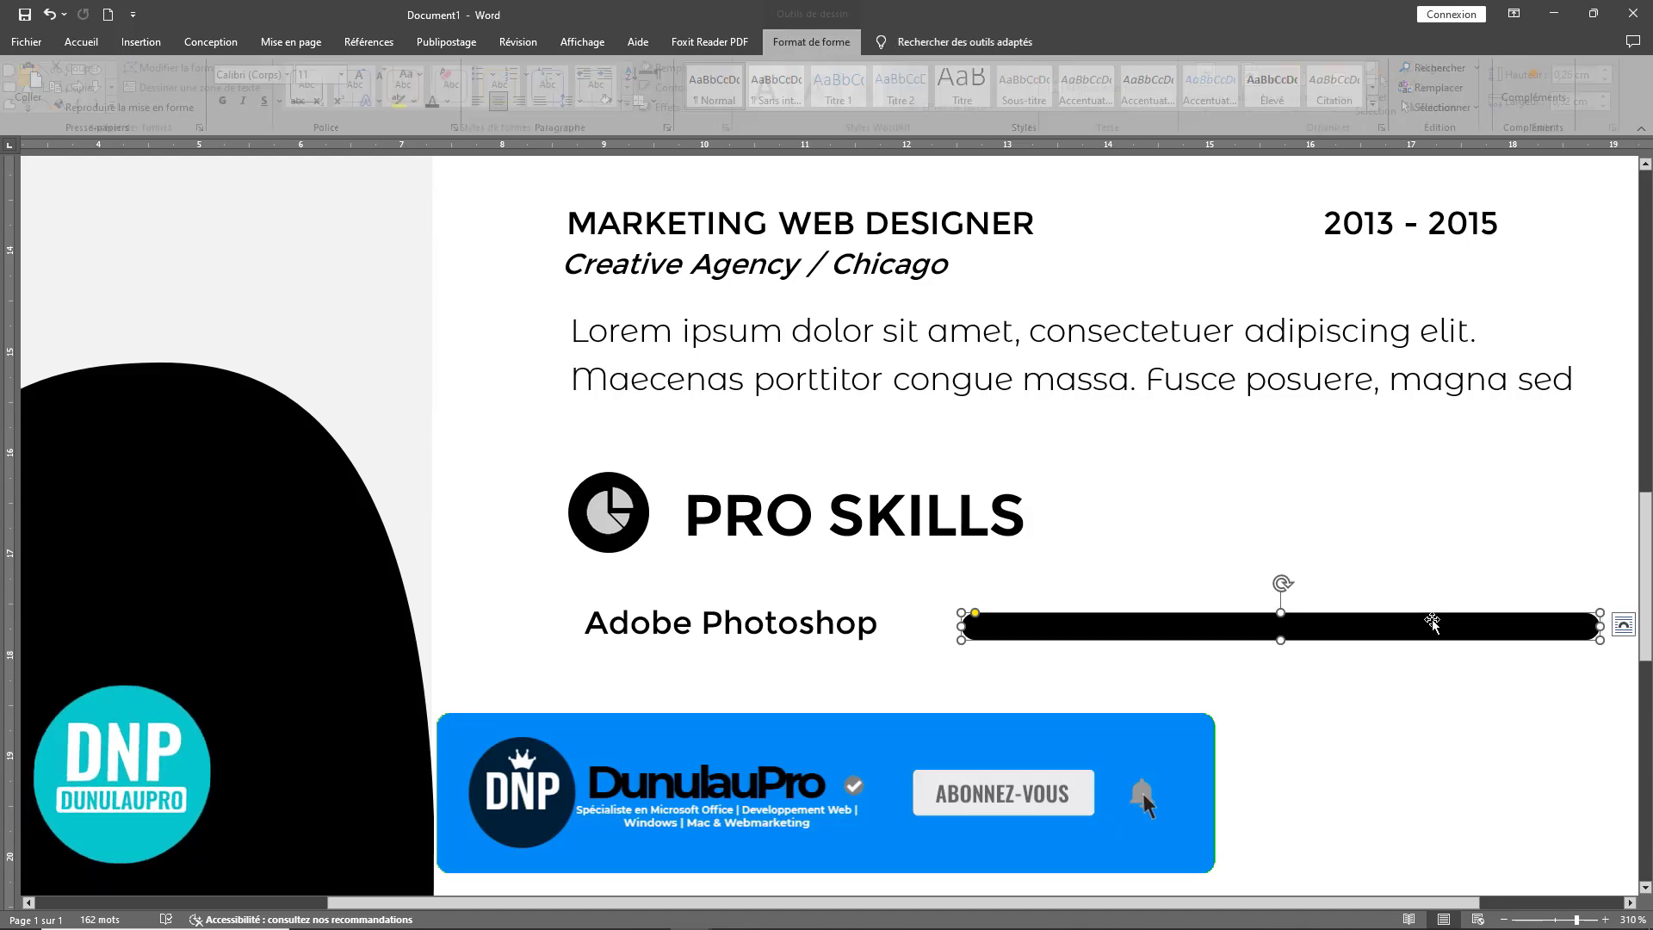
pyautogui.click(1427, 668)
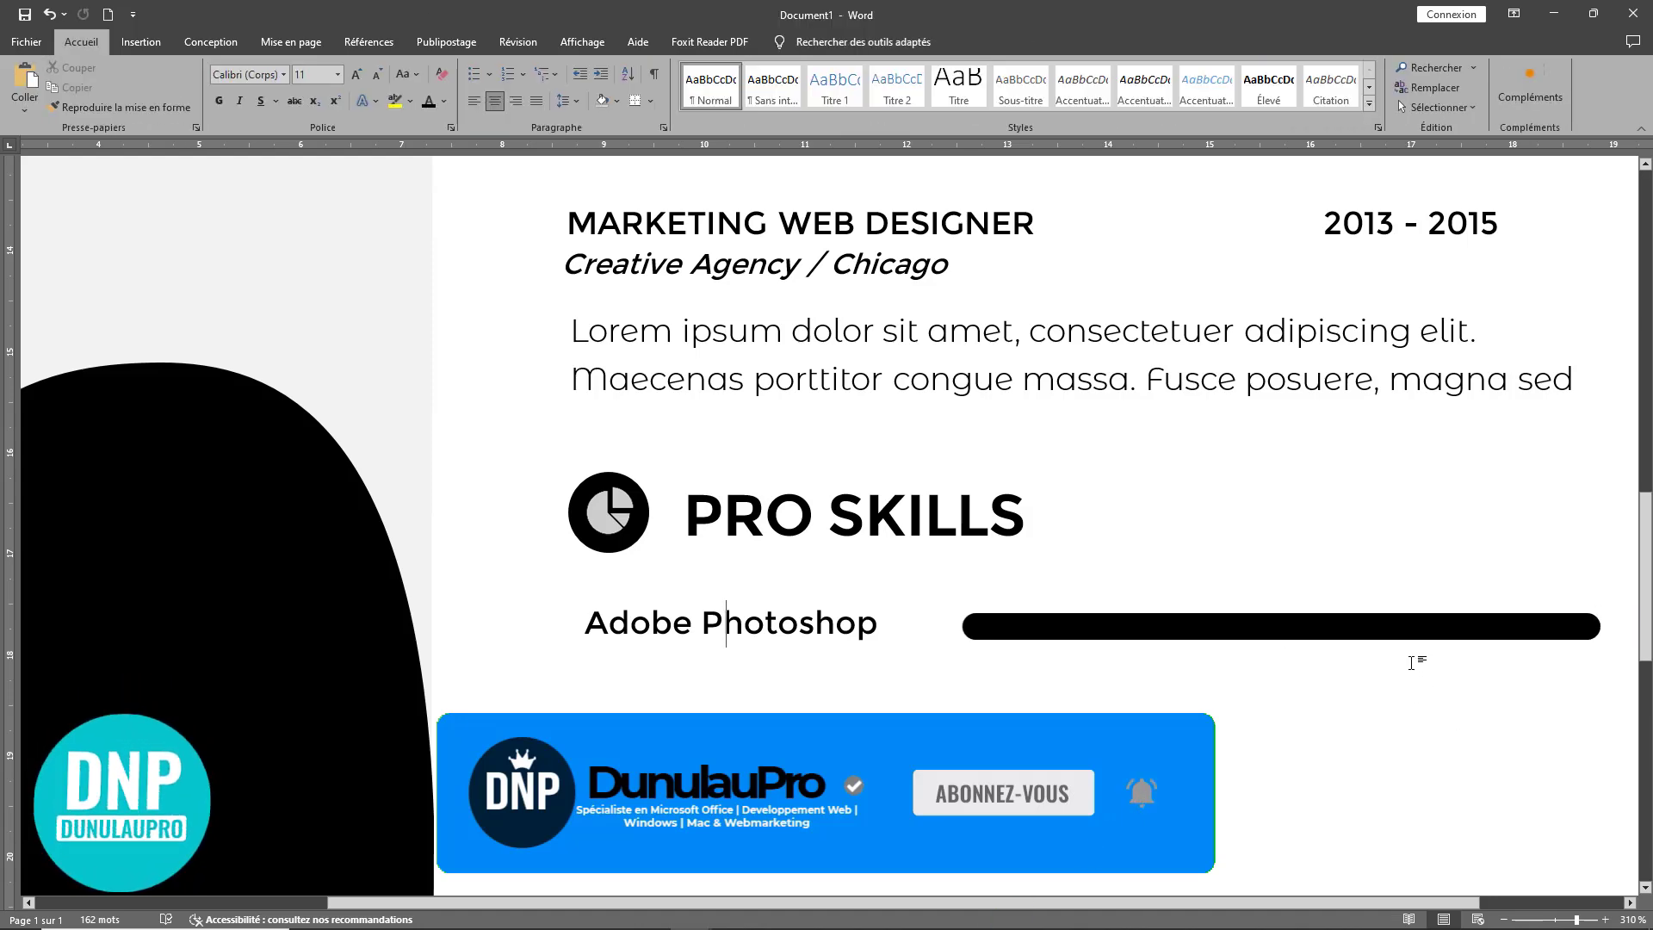
# Step: Shorten the grey bar to about 3.37 cm and the black bar to about two thirds of that length, keeping their starts aligned
pyautogui.click(1425, 629)
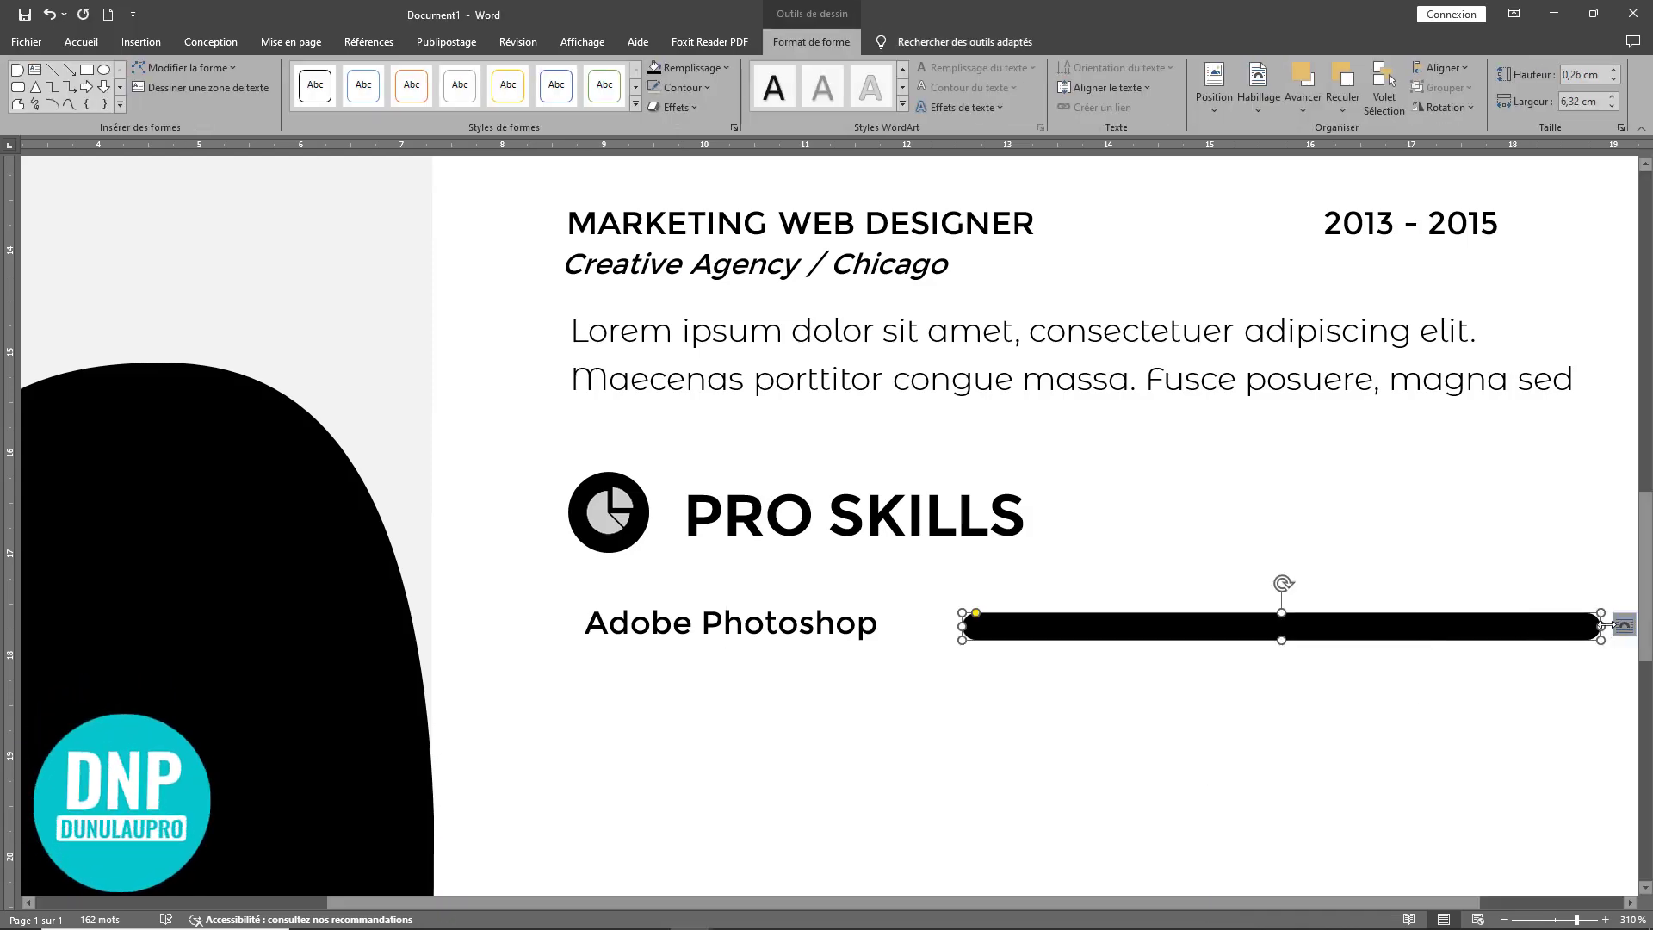
pyautogui.moveTo(1601, 626); pyautogui.dragTo(1192, 639)
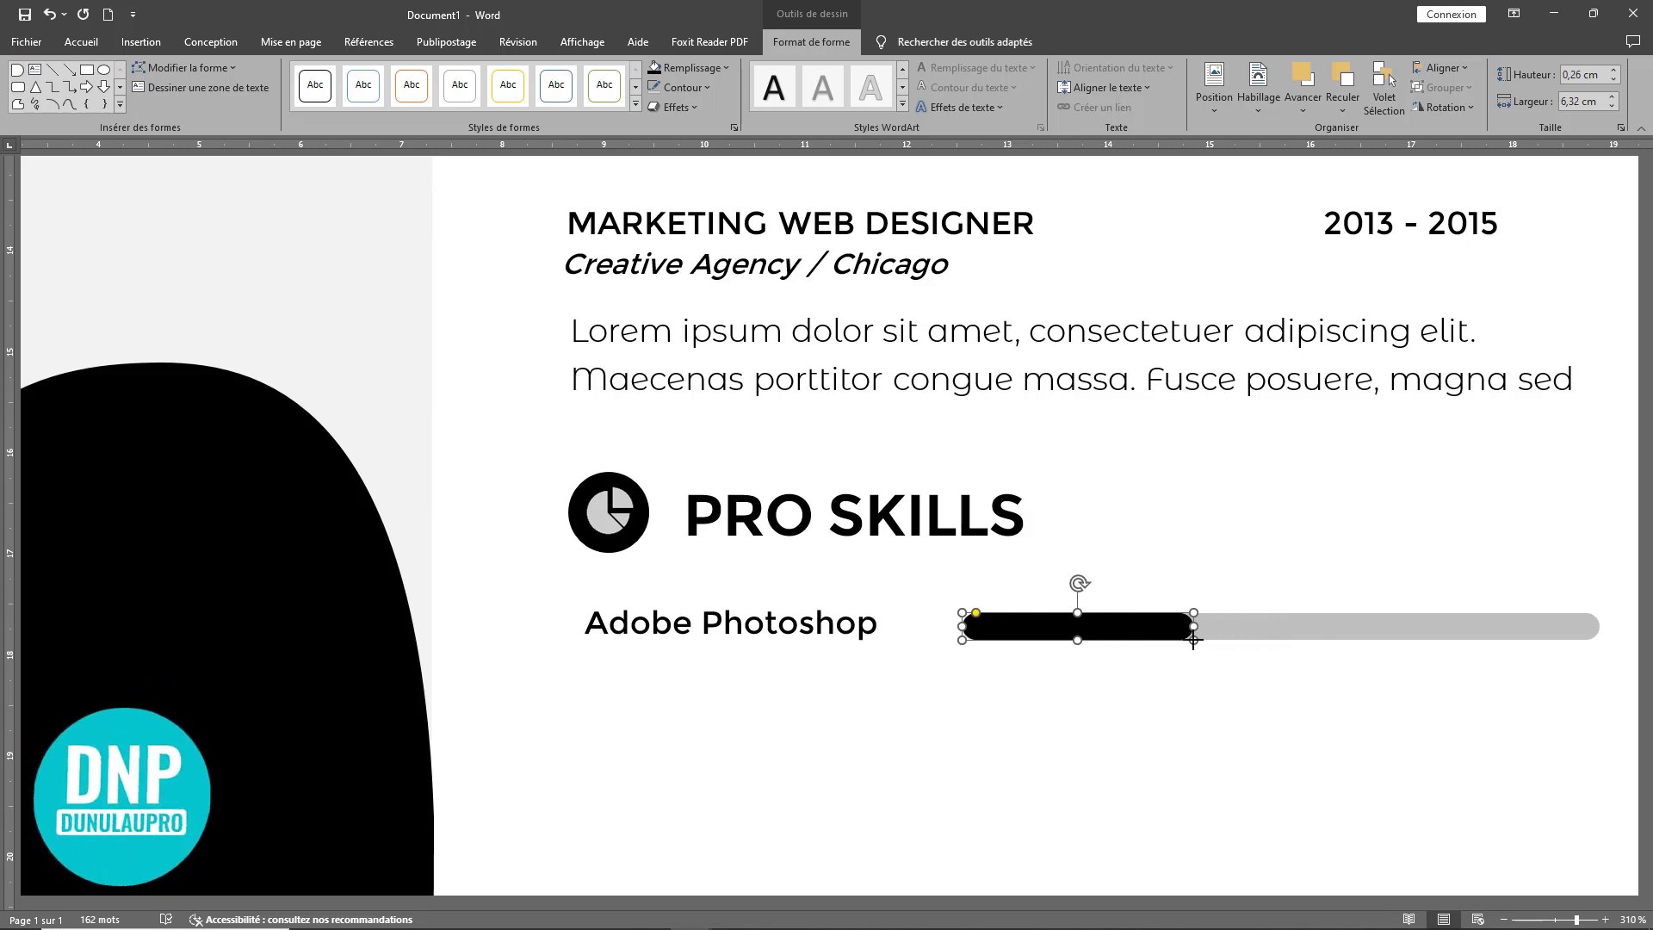
pyautogui.click(1364, 627)
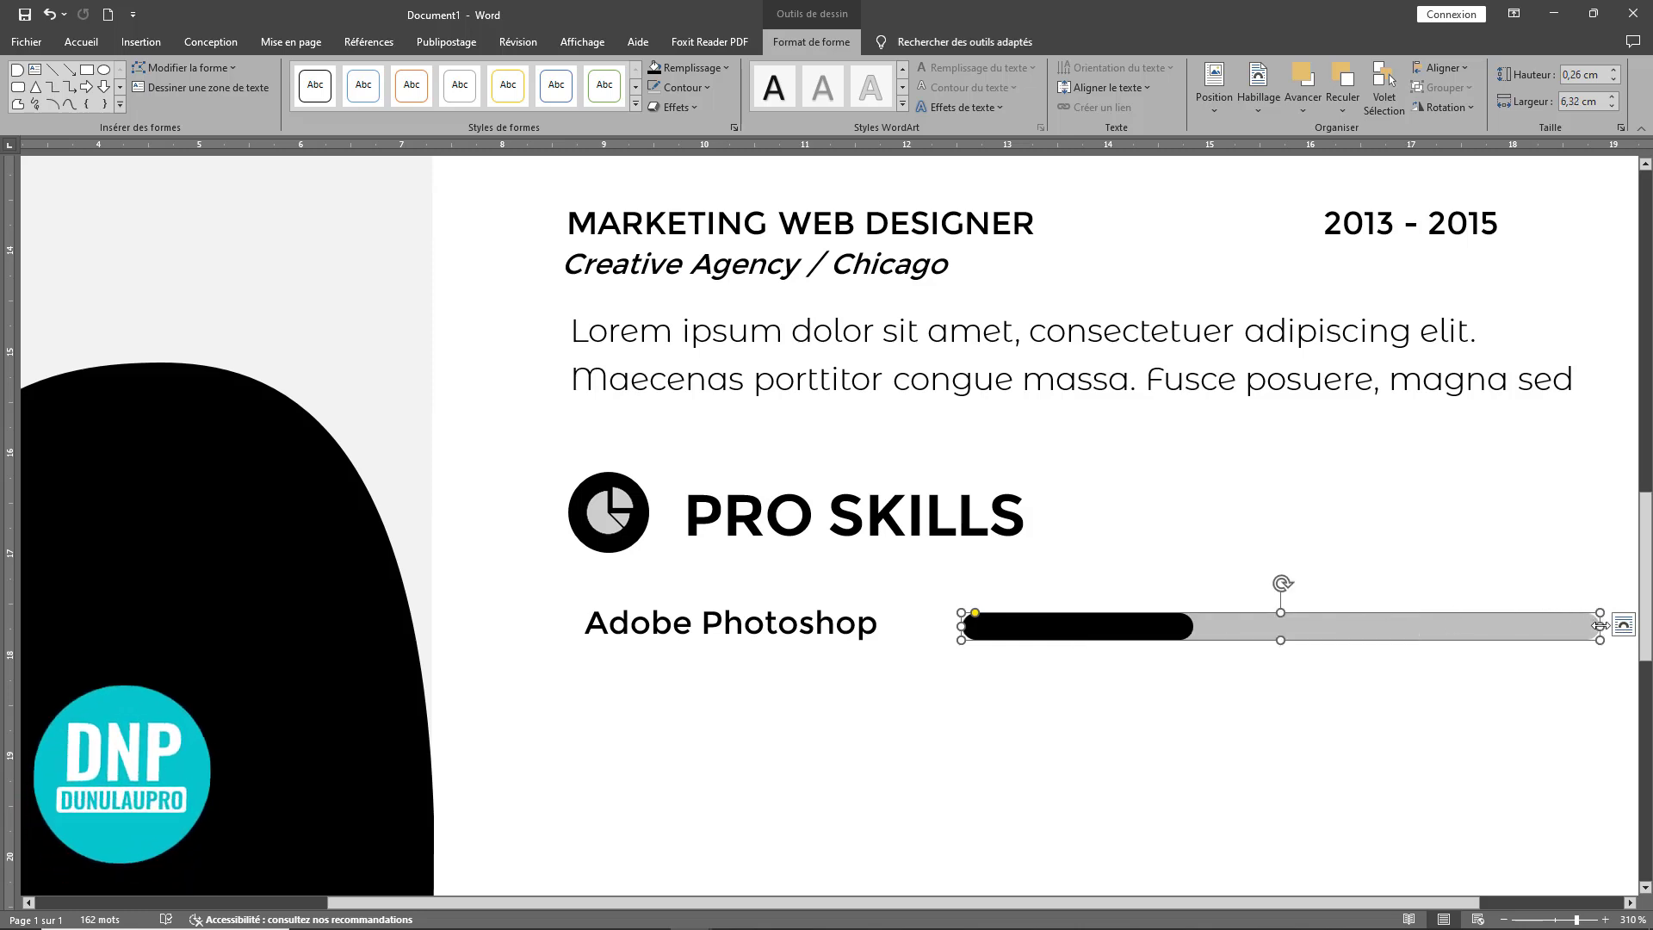
pyautogui.moveTo(1599, 626); pyautogui.dragTo(1303, 640)
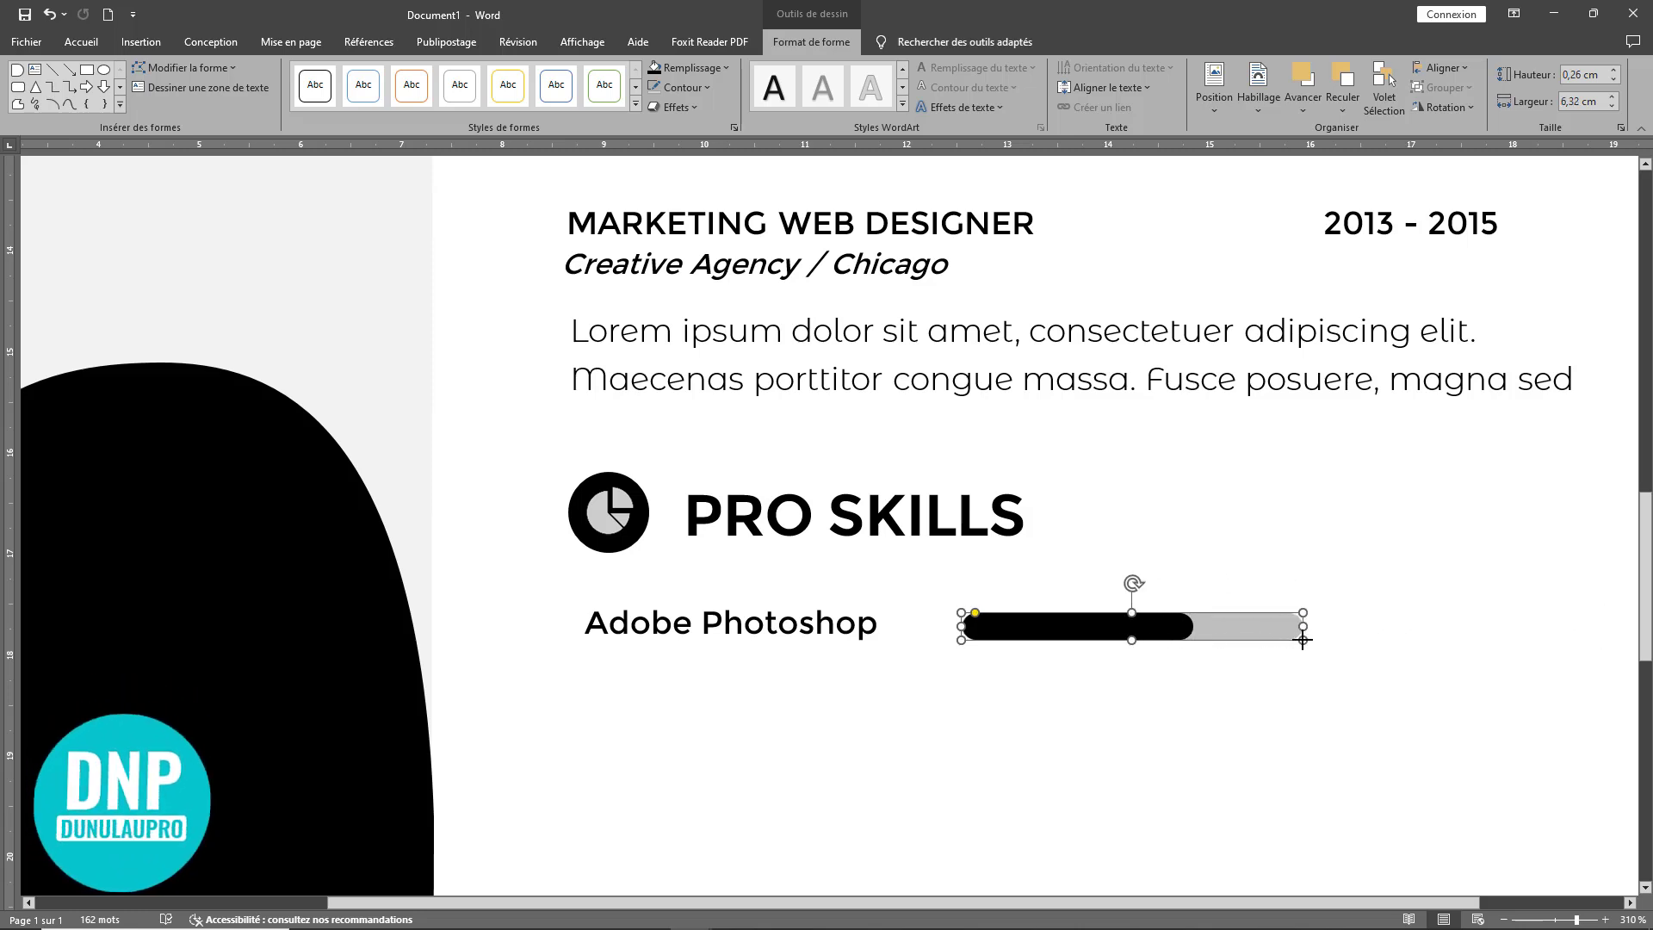
# Step: Group the Adobe Photoshop text box with the grey bar beside it
pyautogui.scroll(-8, 1214, 714)
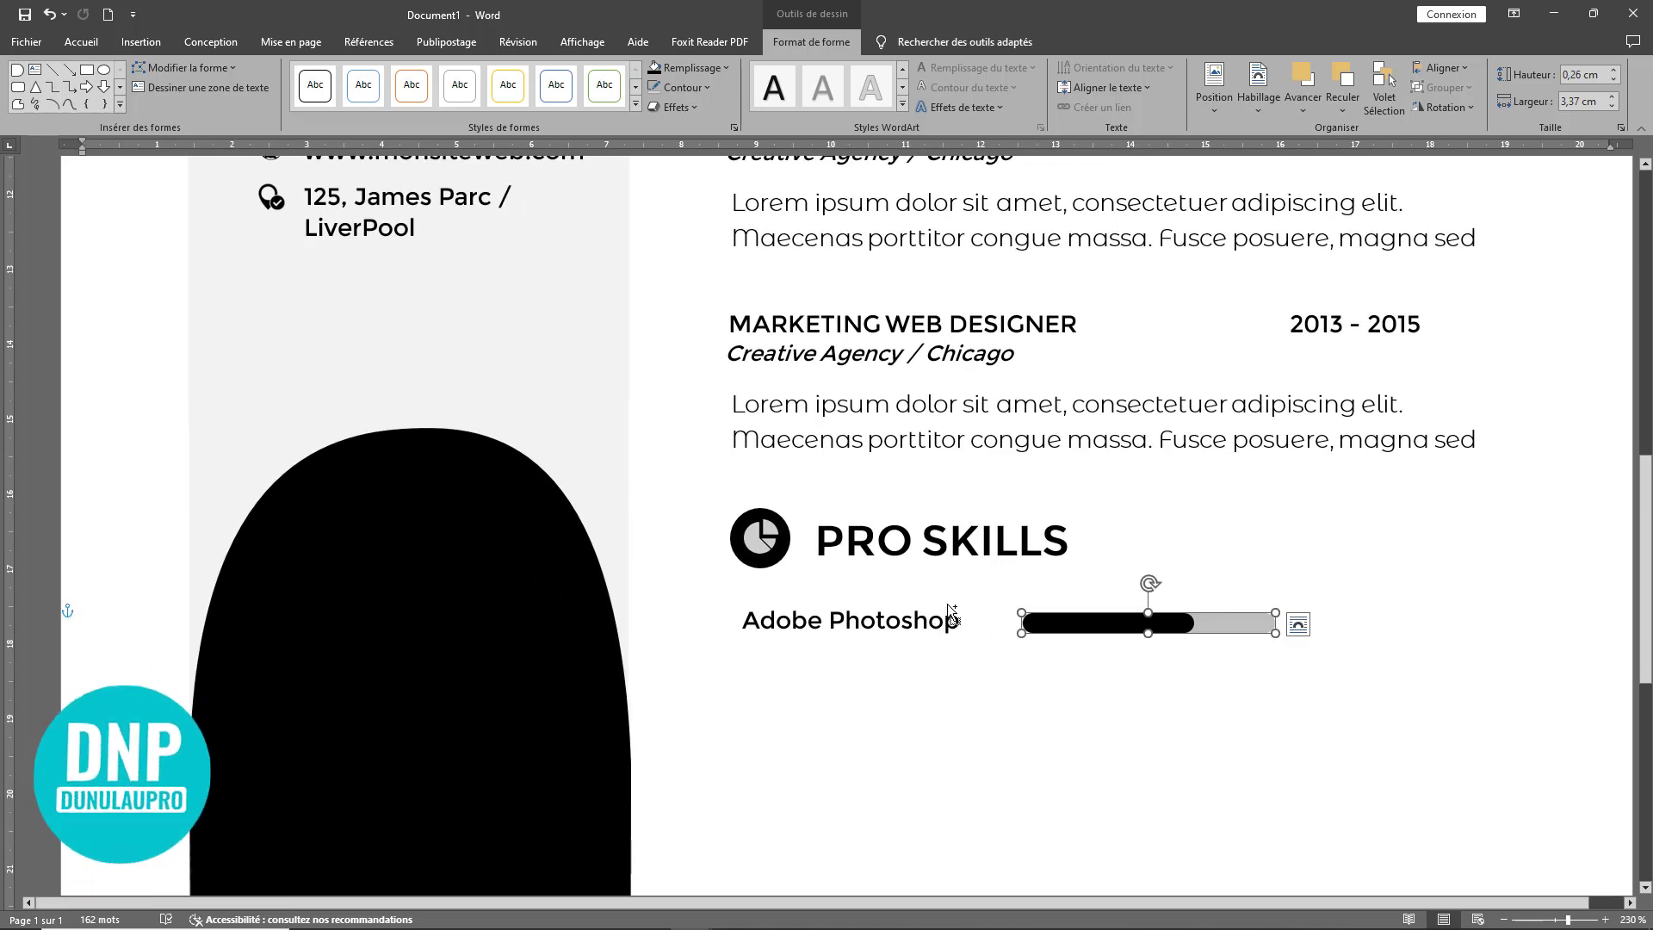
pyautogui.keyDown('shift'); pyautogui.click(951, 616); pyautogui.keyUp('shift')
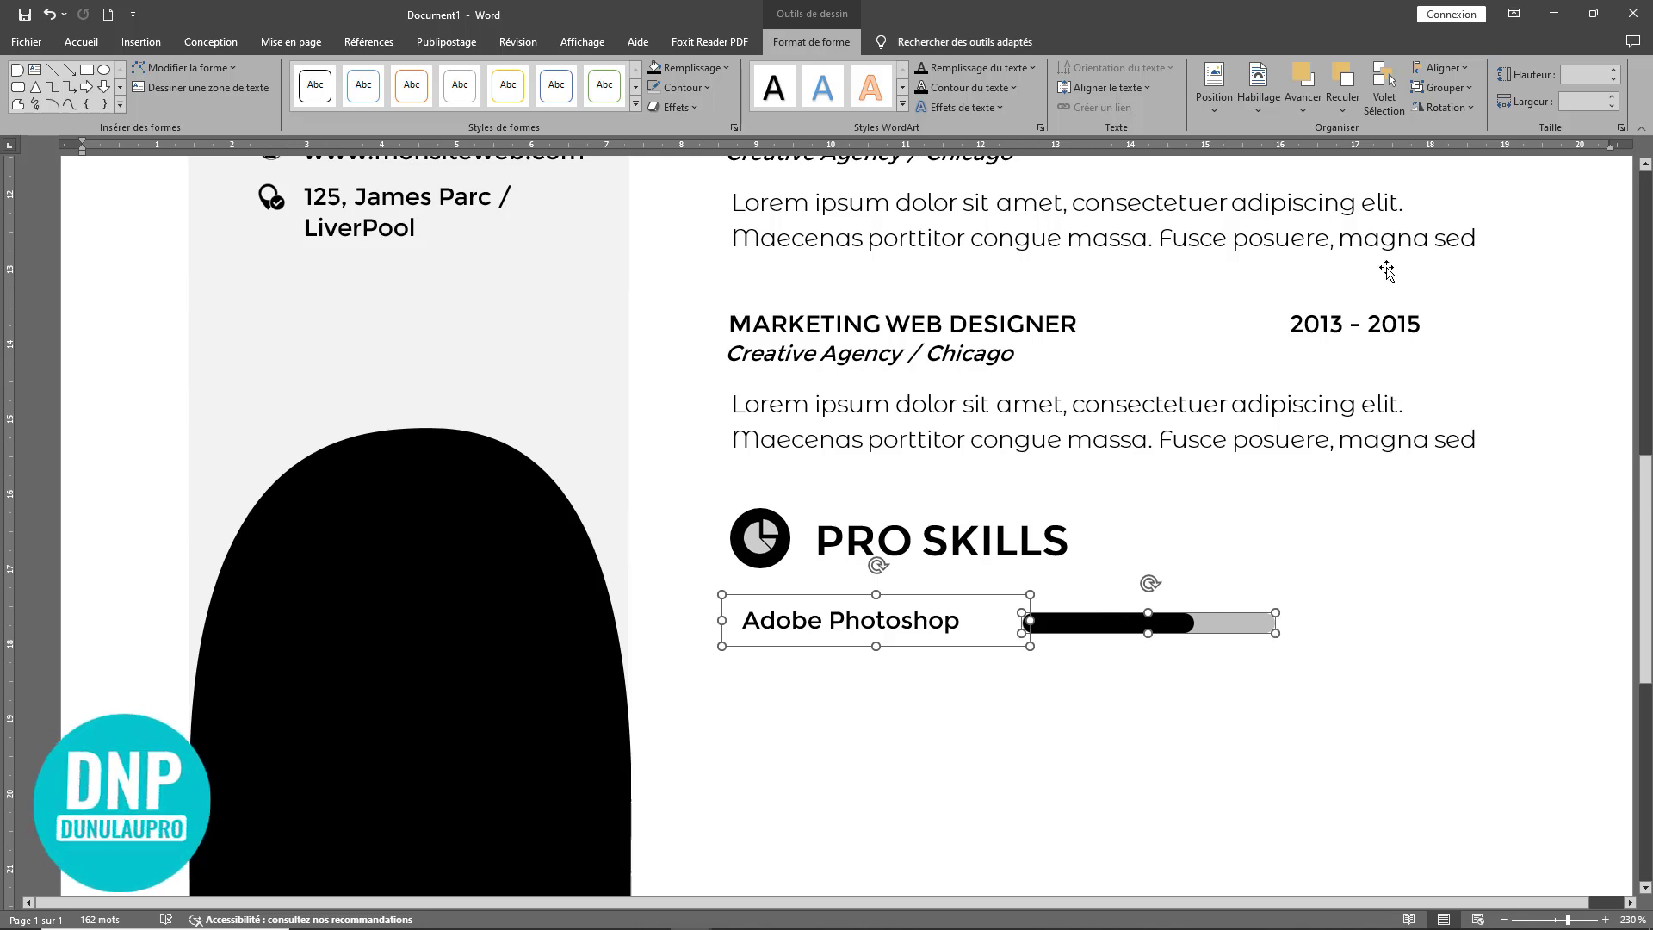
pyautogui.click(1440, 87)
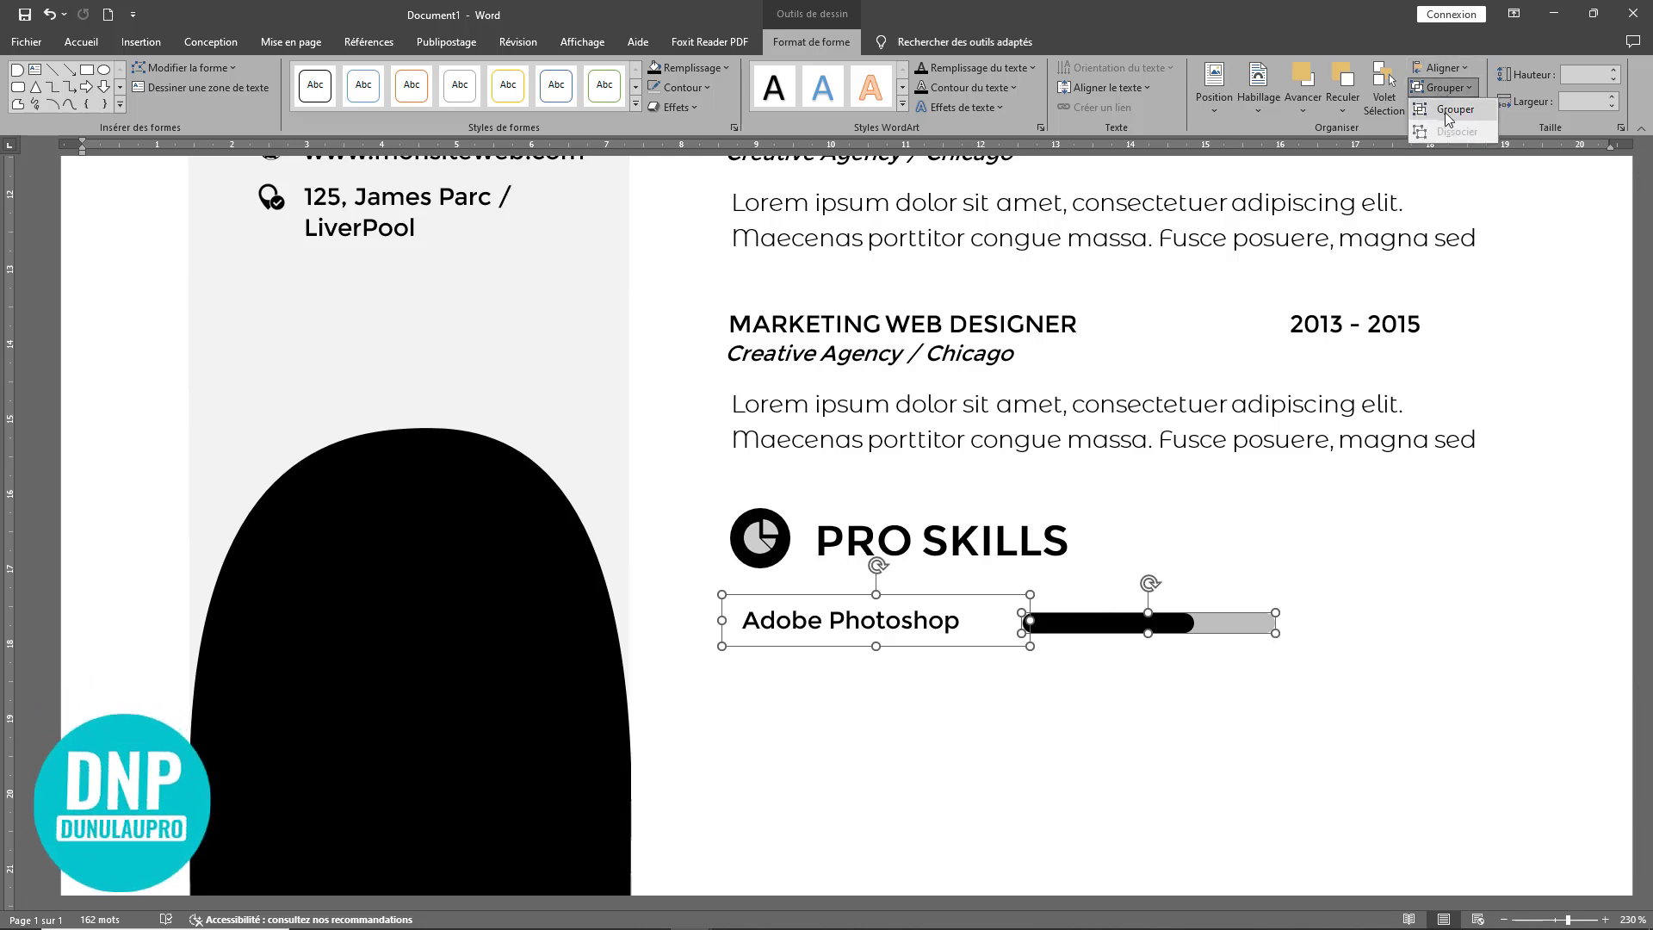
pyautogui.click(1437, 104)
# Step: Shorten the second skill's black bar to about 2.18 cm and group it with its grey bar and Adobe Photoshop label
pyautogui.moveTo(1519, 626); pyautogui.dragTo(1456, 619)
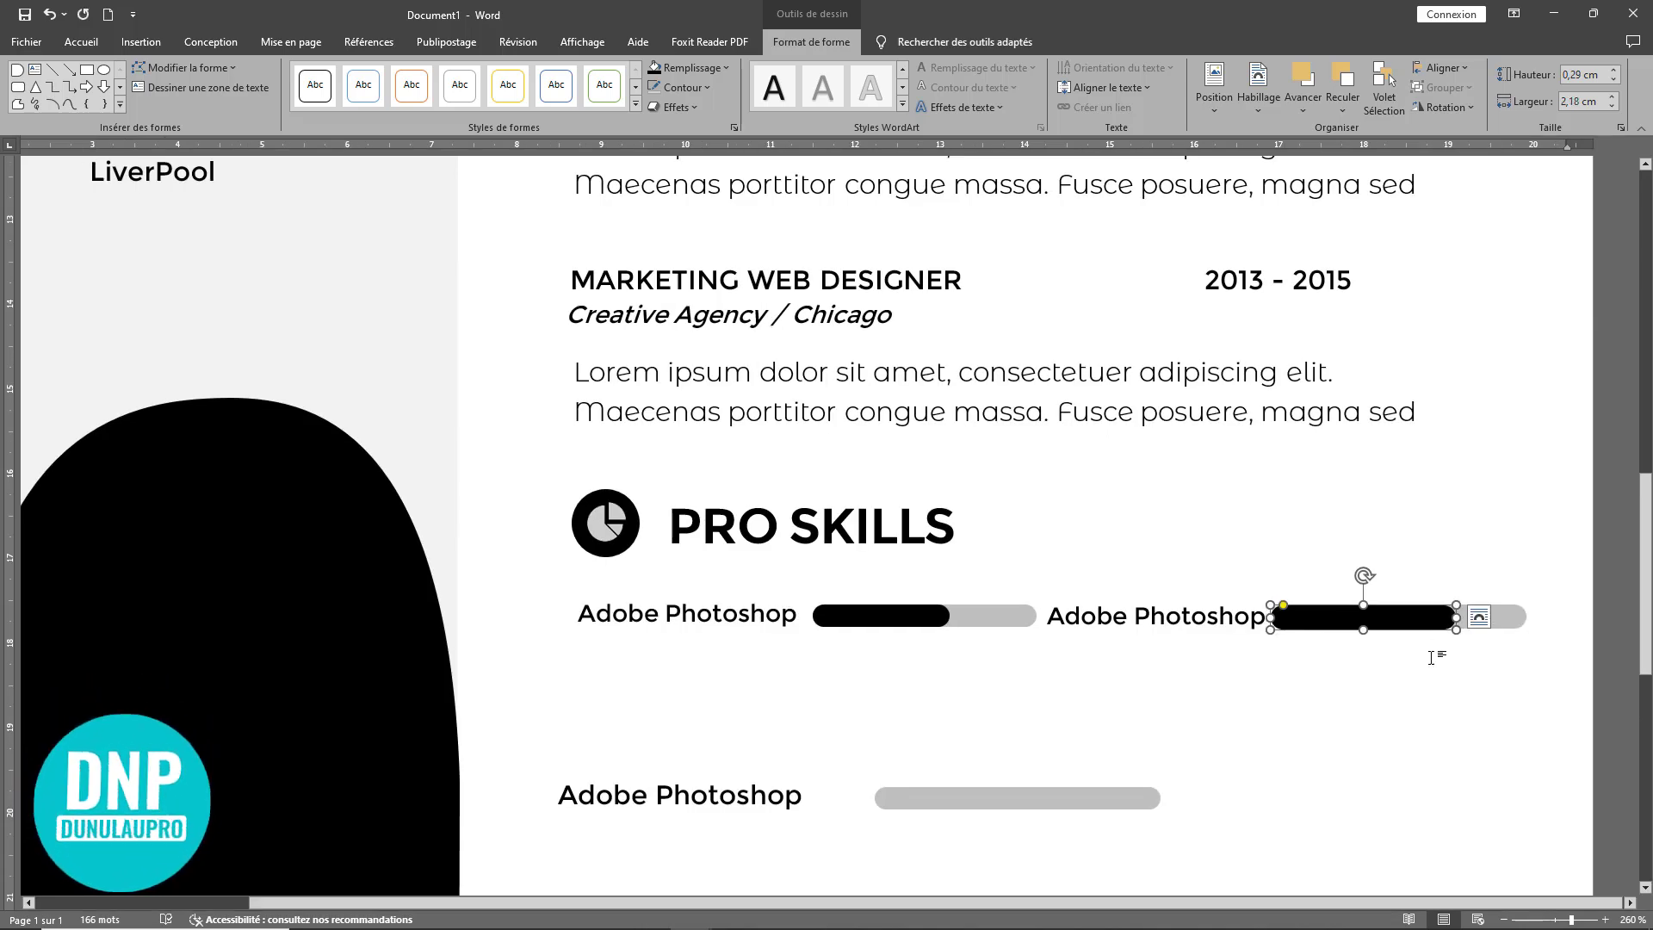
pyautogui.click(1422, 766)
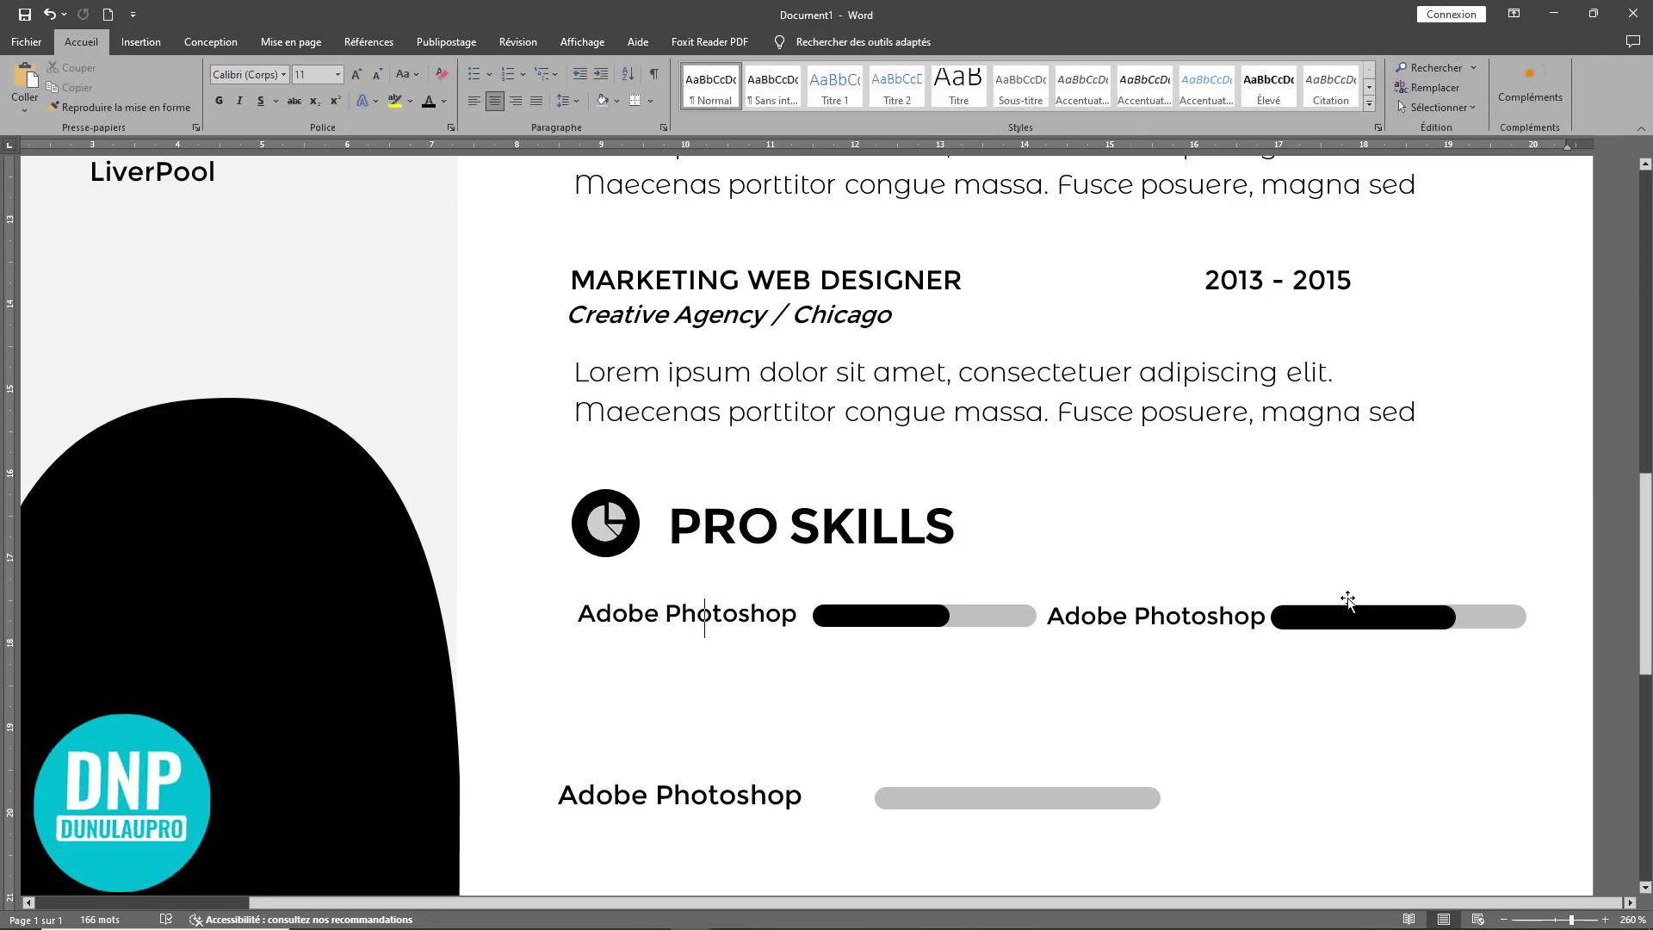
pyautogui.click(1288, 594)
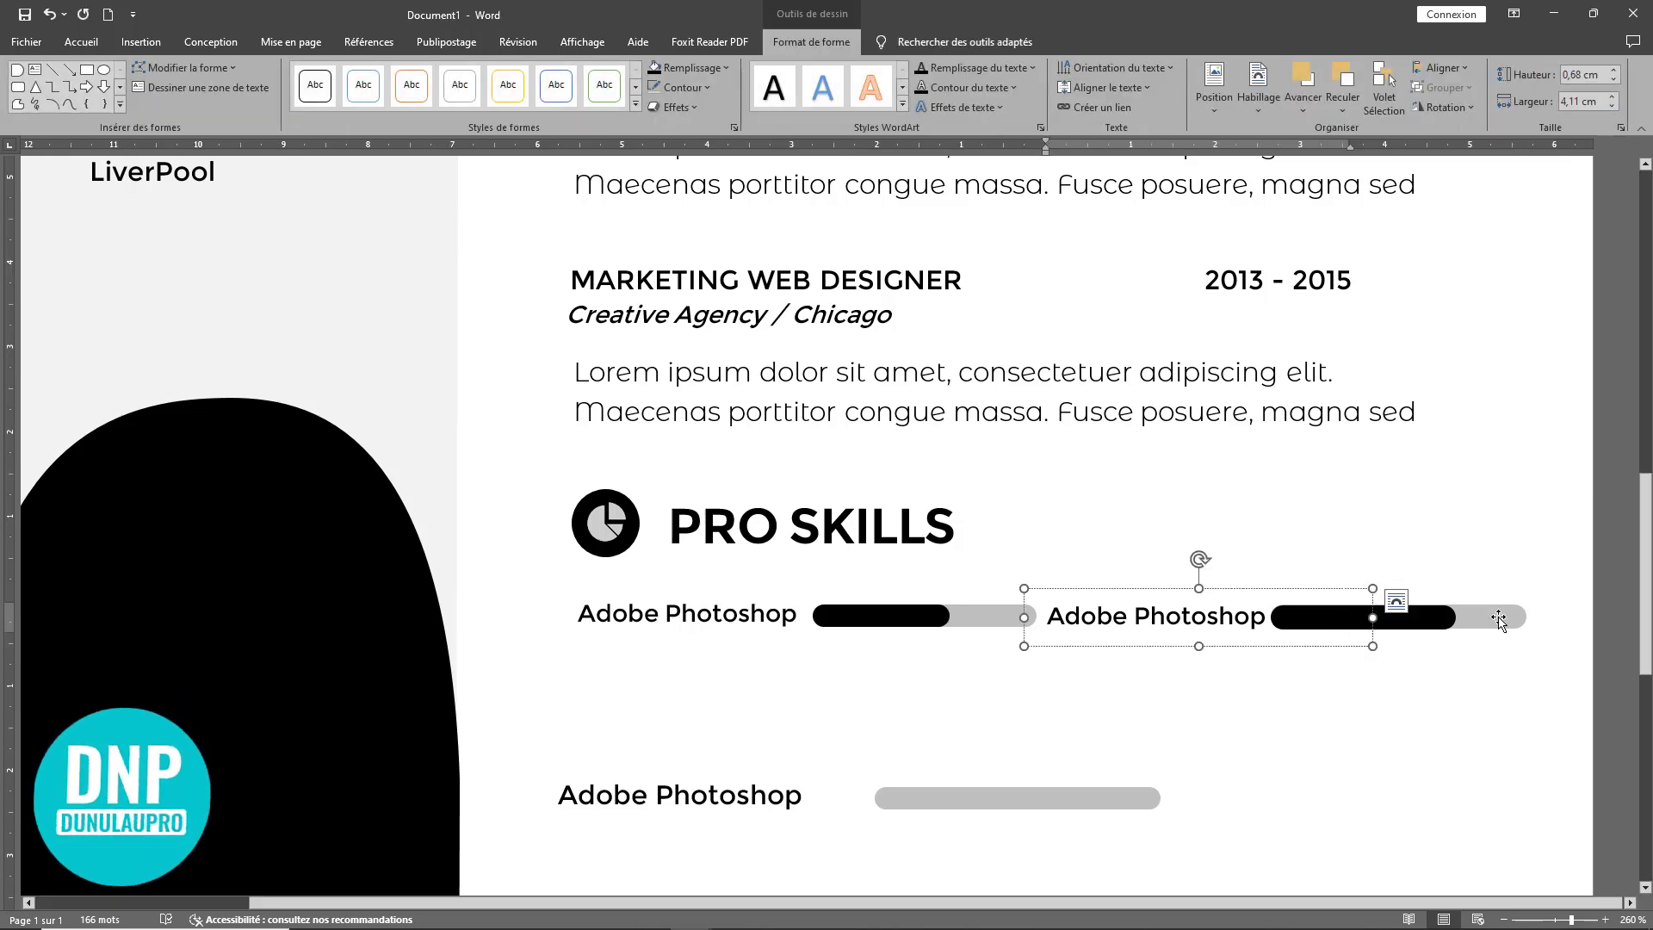
pyautogui.click(1499, 620)
pyautogui.keyDown('shift'); pyautogui.click(1333, 624); pyautogui.keyUp('shift')
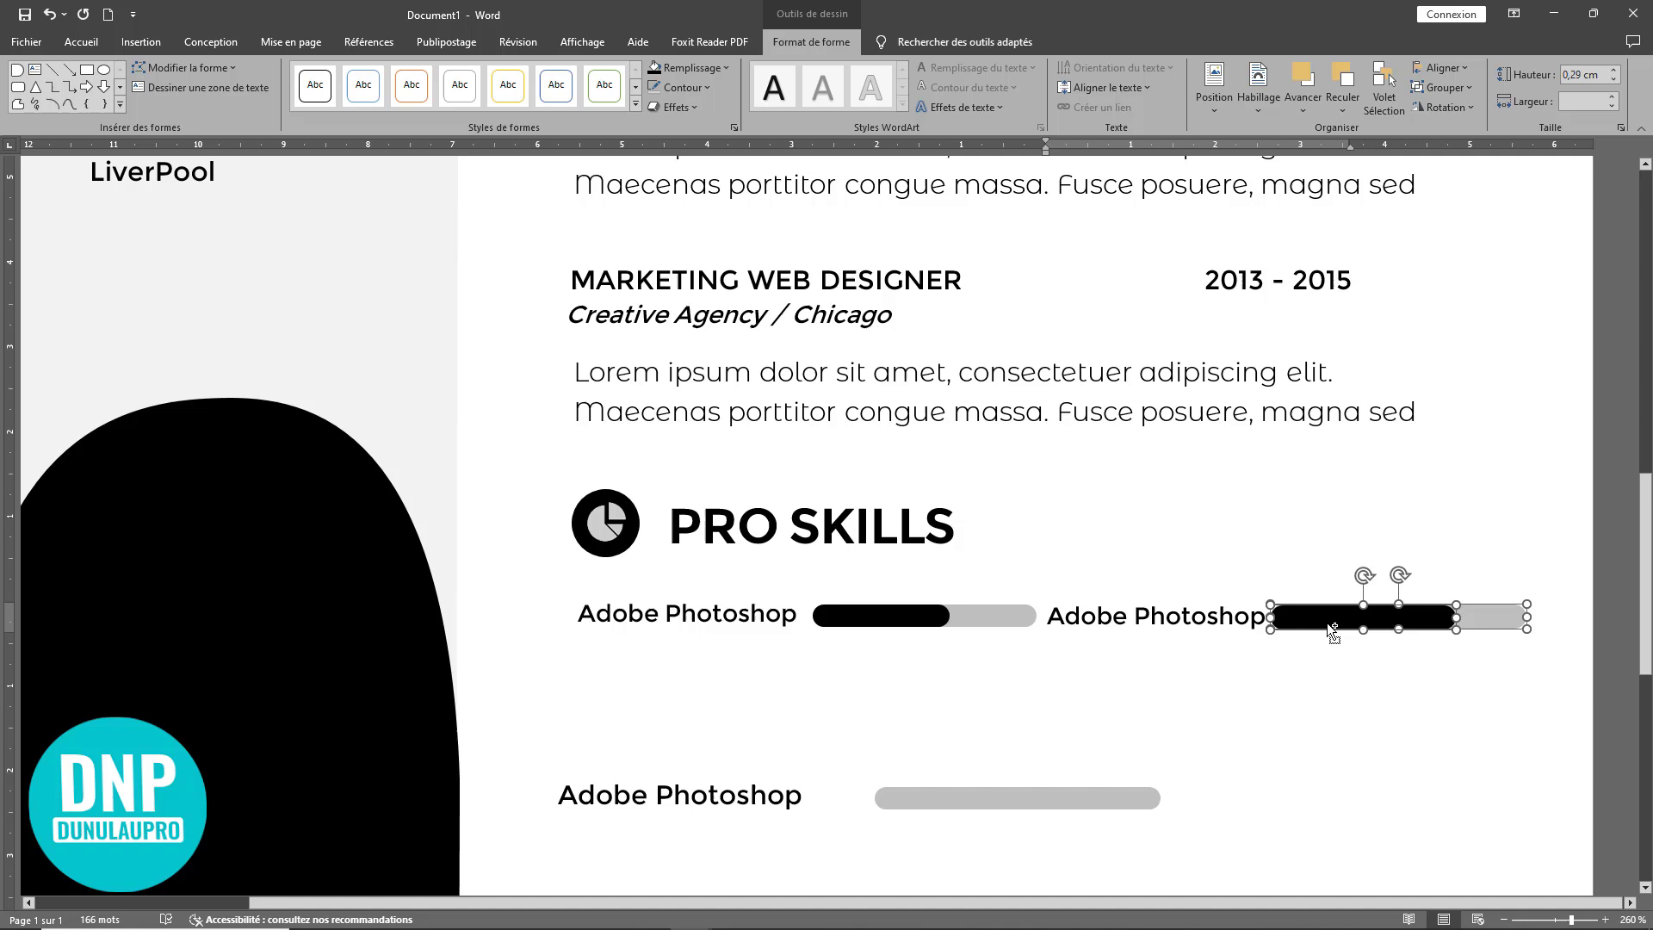
pyautogui.keyDown('shift'); pyautogui.click(1242, 590); pyautogui.keyUp('shift')
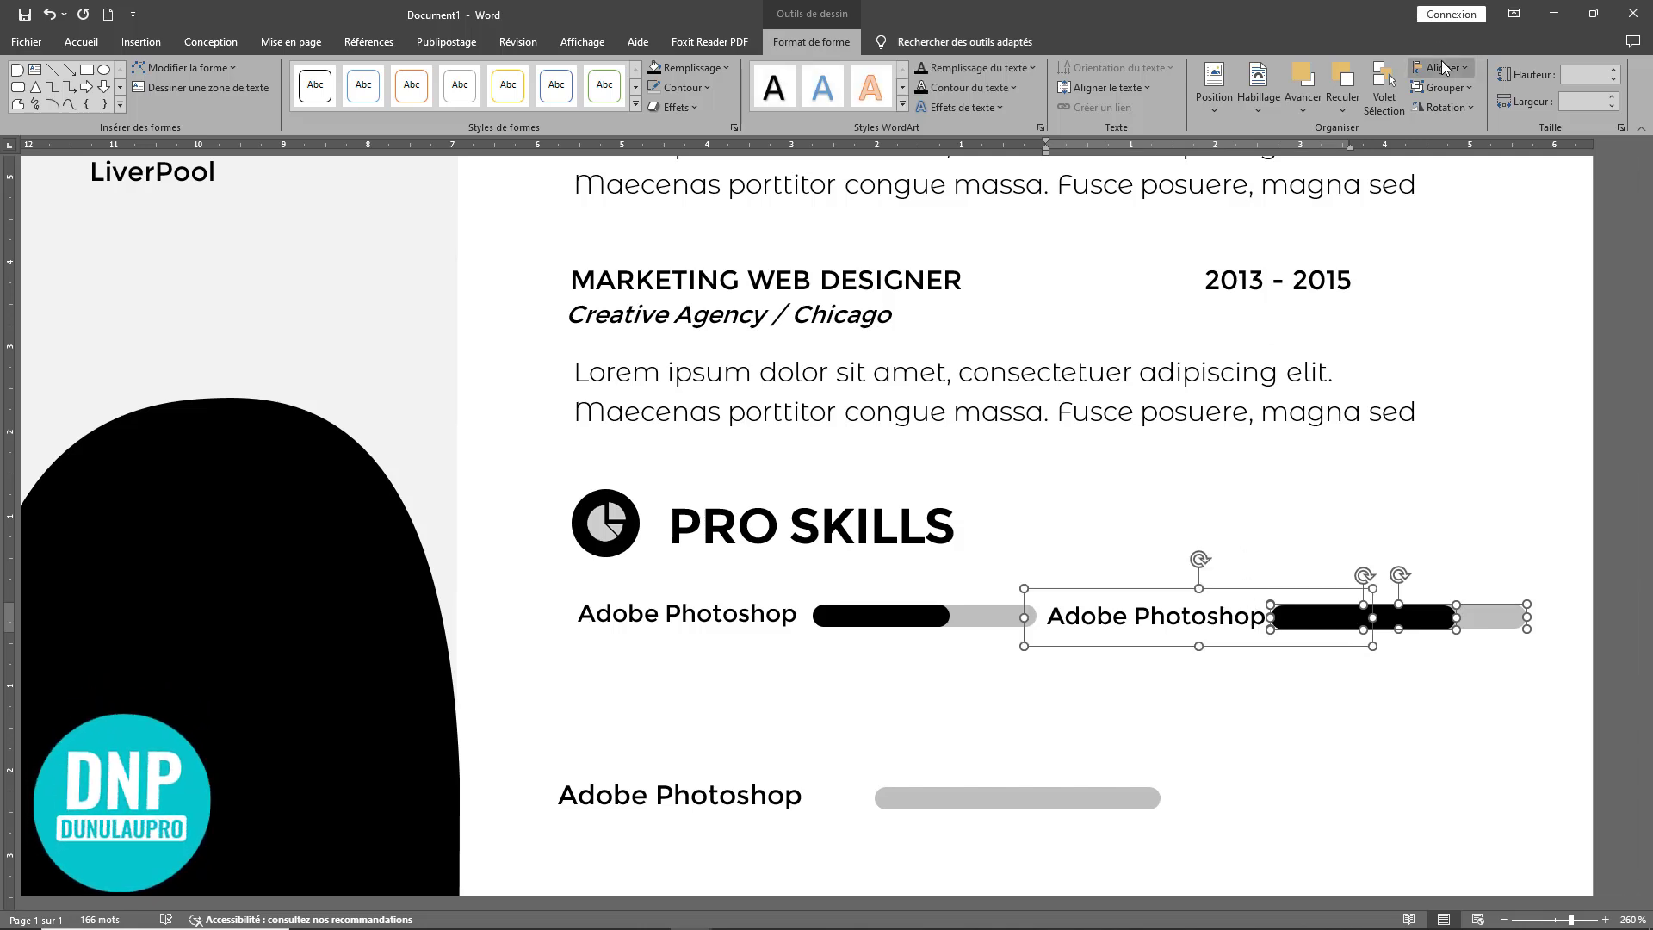
pyautogui.click(1449, 86)
pyautogui.click(1455, 112)
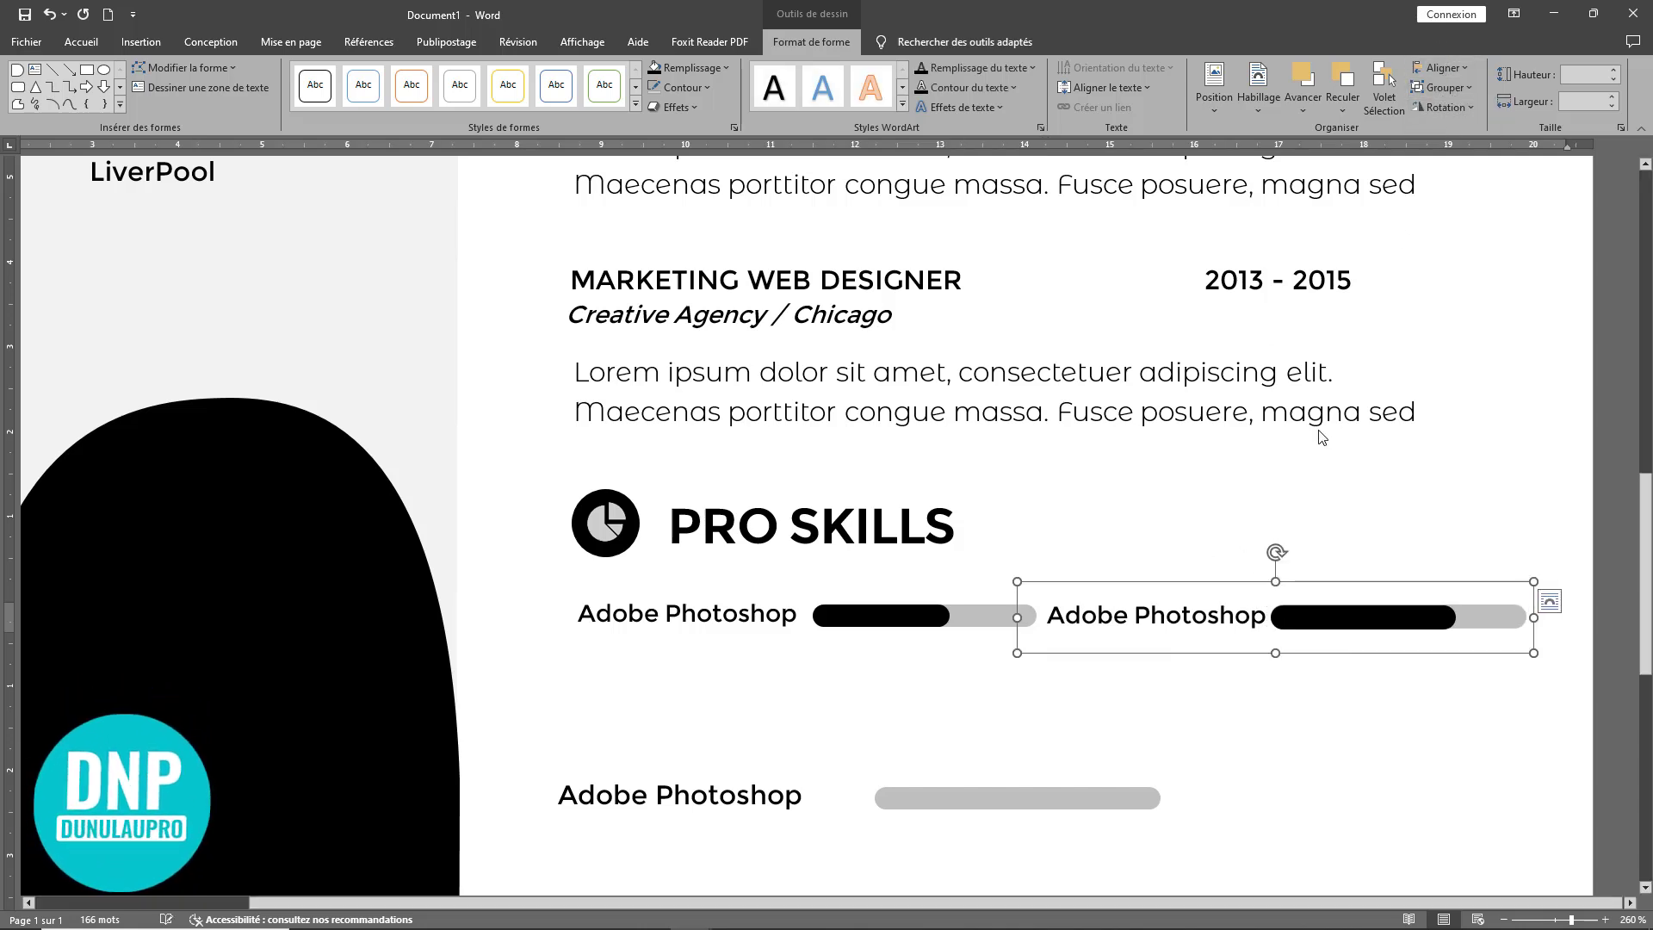
# Step: Delete the spare Adobe Photoshop group with the empty grey bar below the skills row
pyautogui.click(1273, 720)
pyautogui.click(1071, 797)
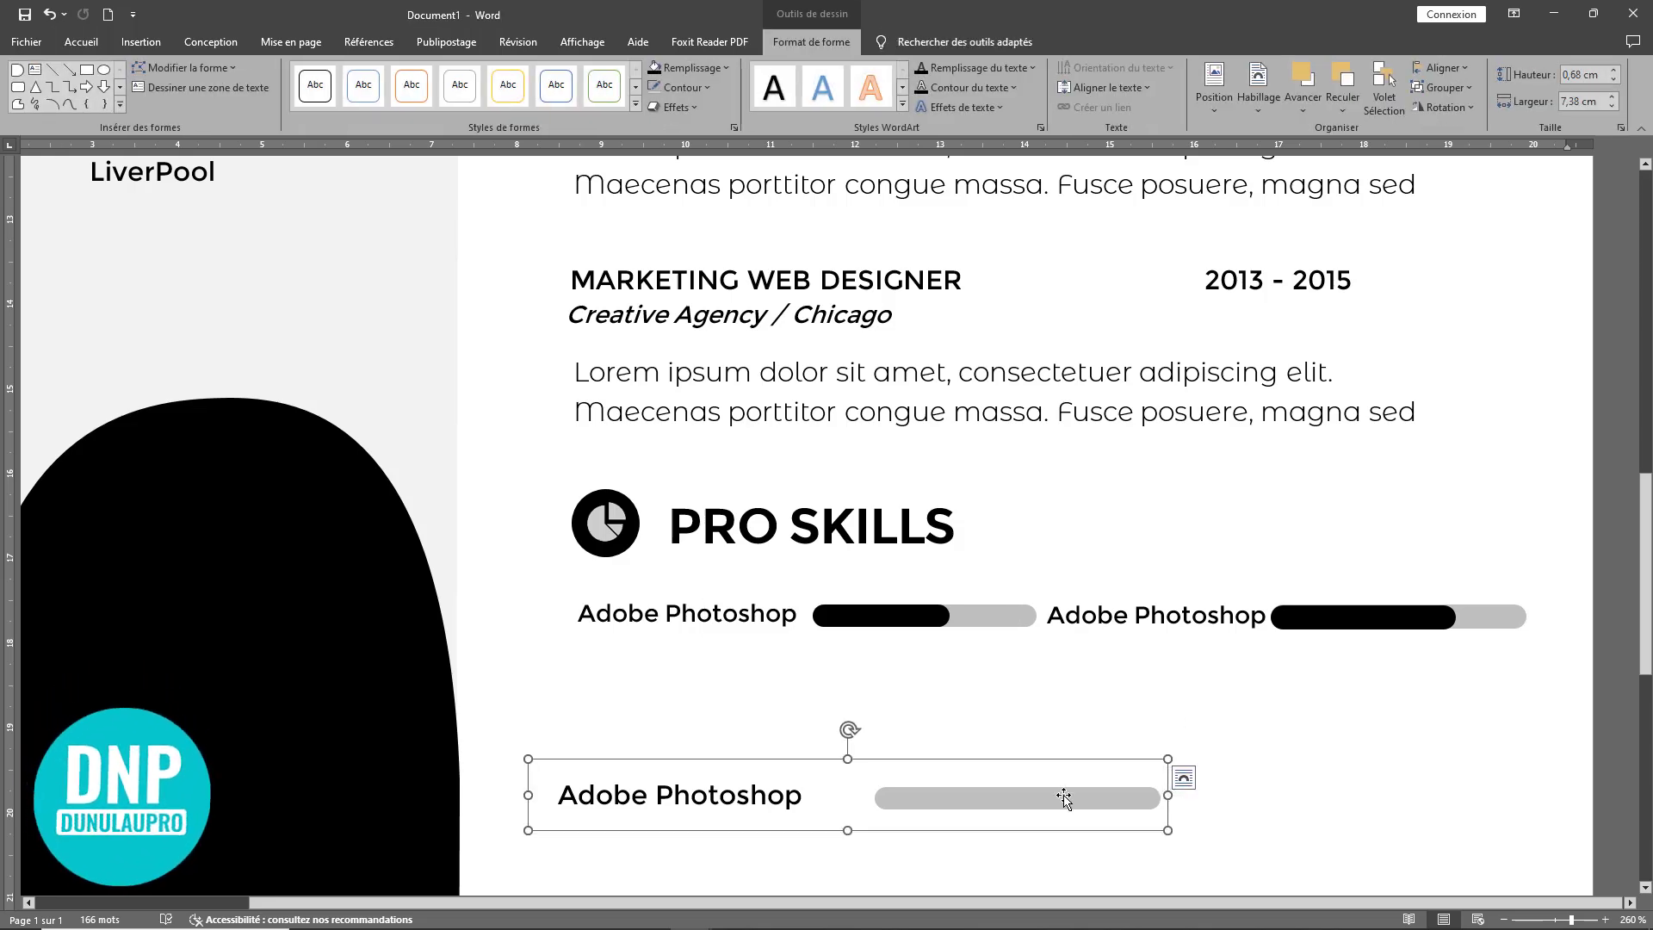
pyautogui.press('Delete')
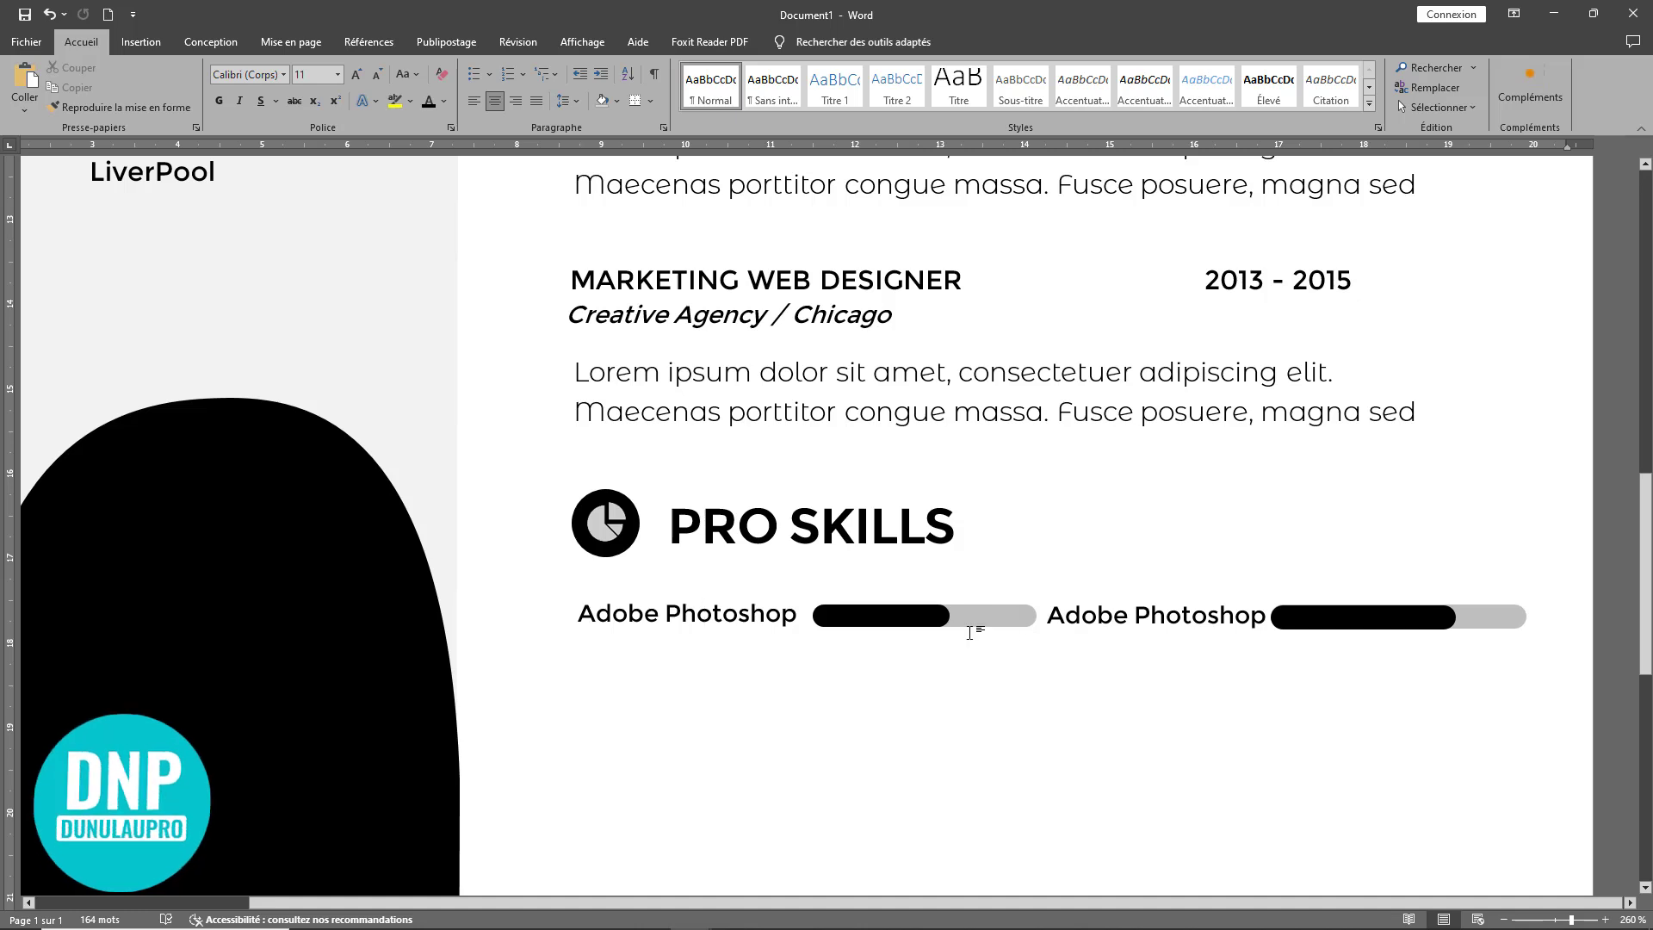
# Step: Duplicate both skill groups directly below to form a second row of skills
pyautogui.click(881, 586)
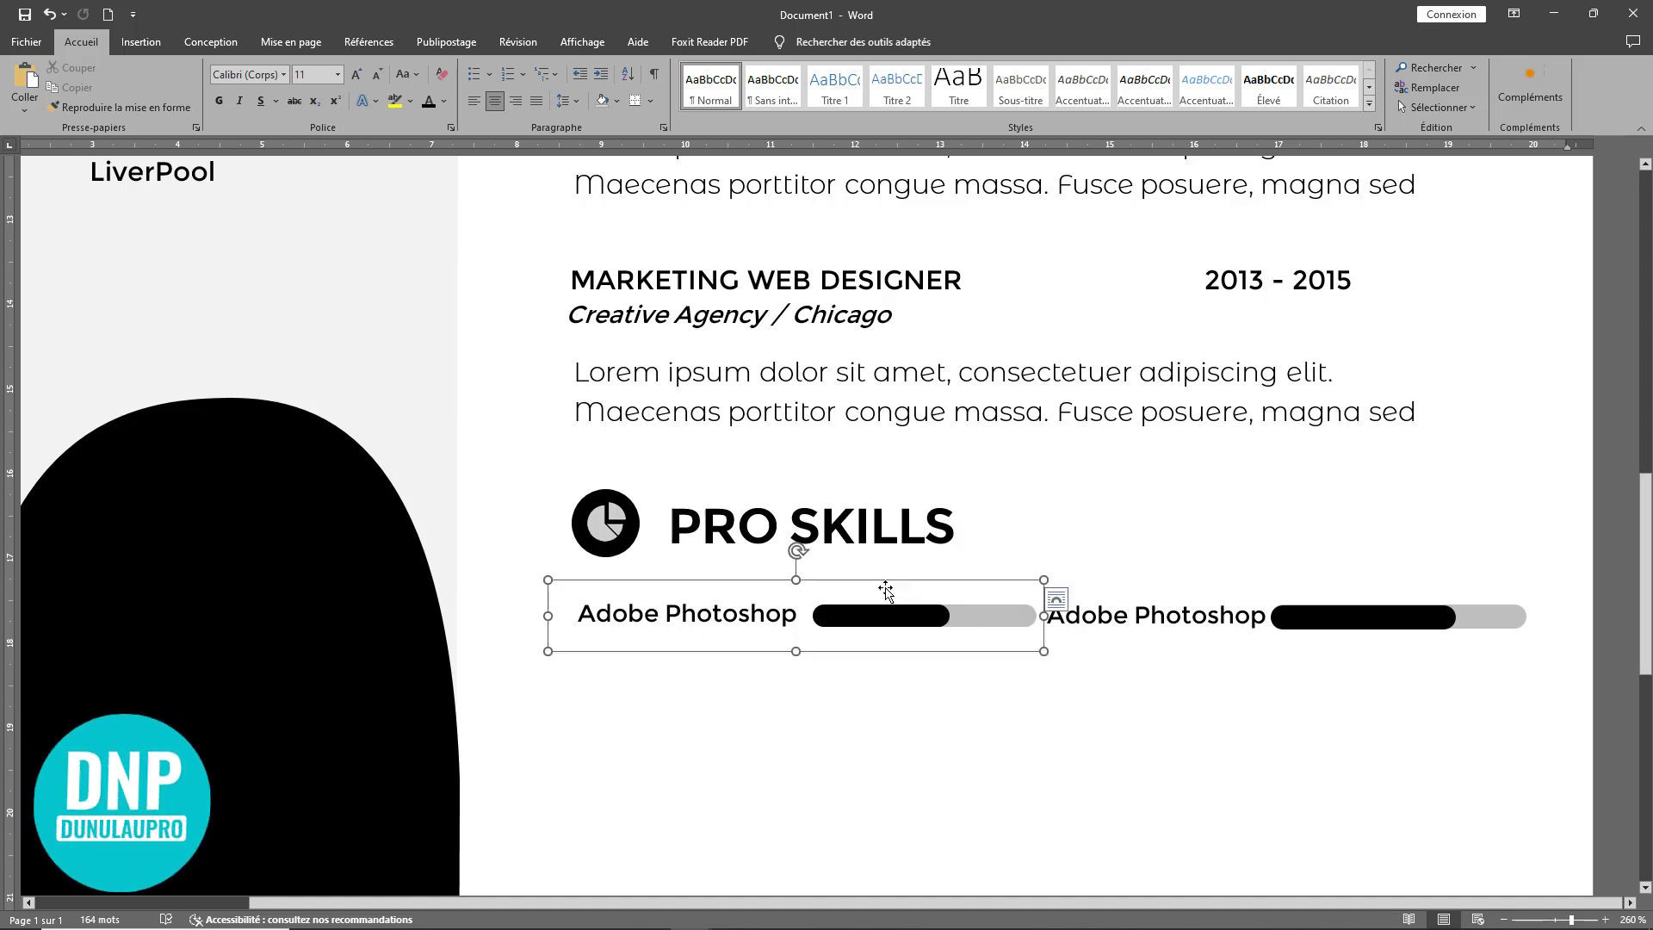
pyautogui.keyDown('ctrl'); pyautogui.click(1346, 596); pyautogui.keyUp('ctrl')
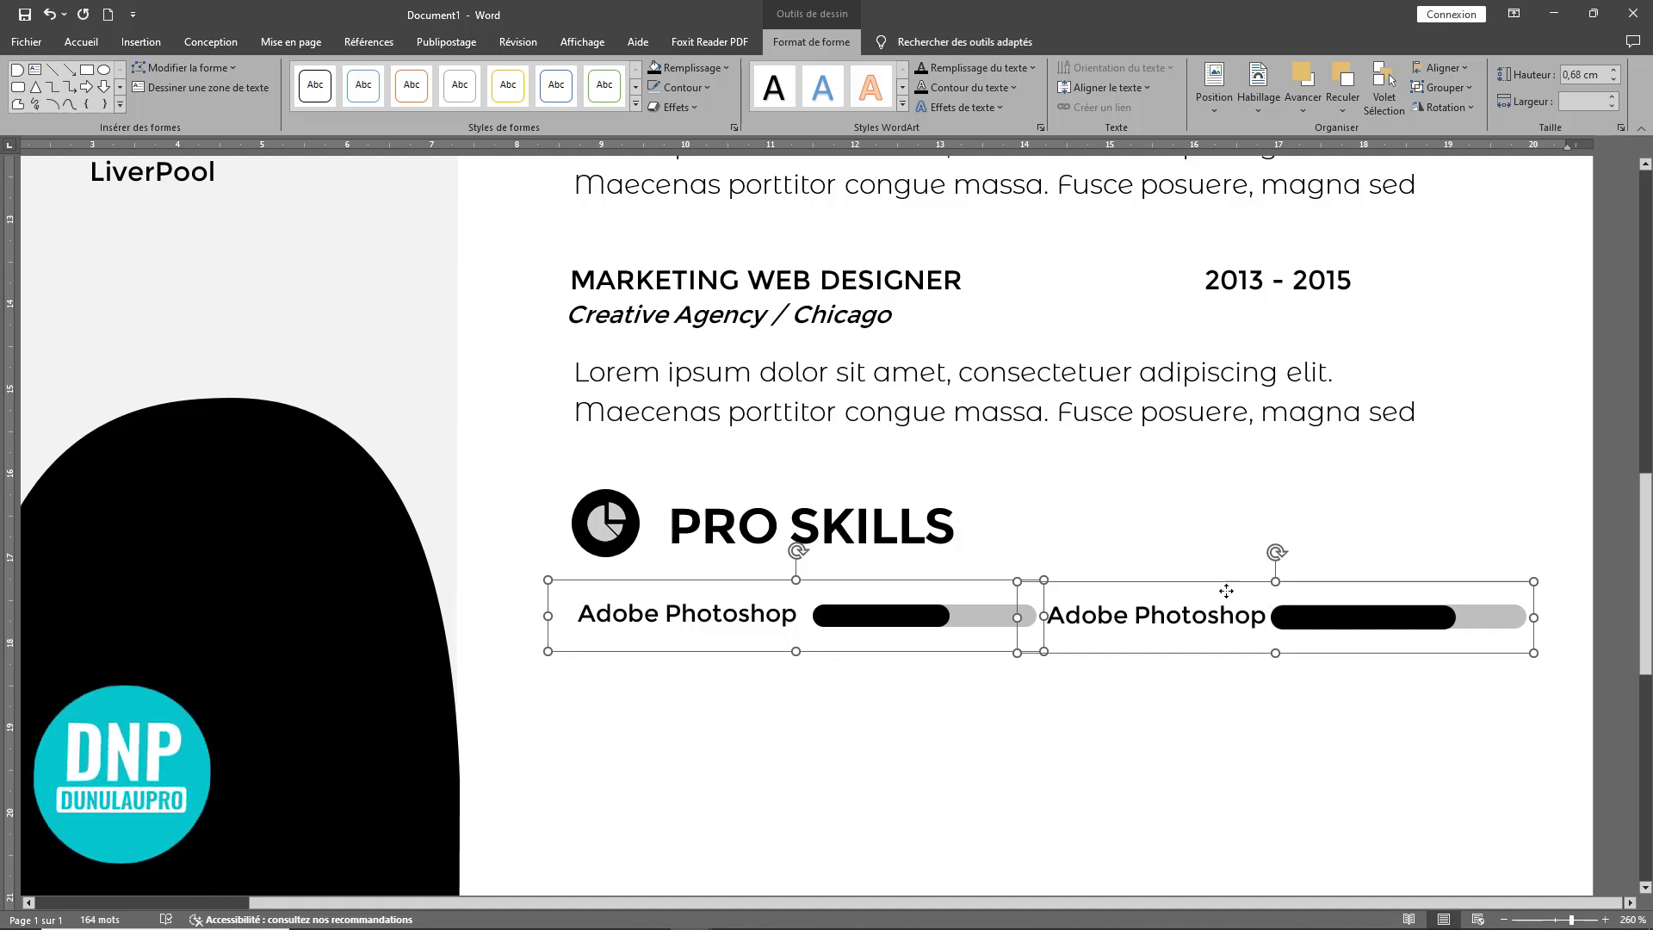
pyautogui.moveTo(1225, 590); pyautogui.dragTo(1226, 647)
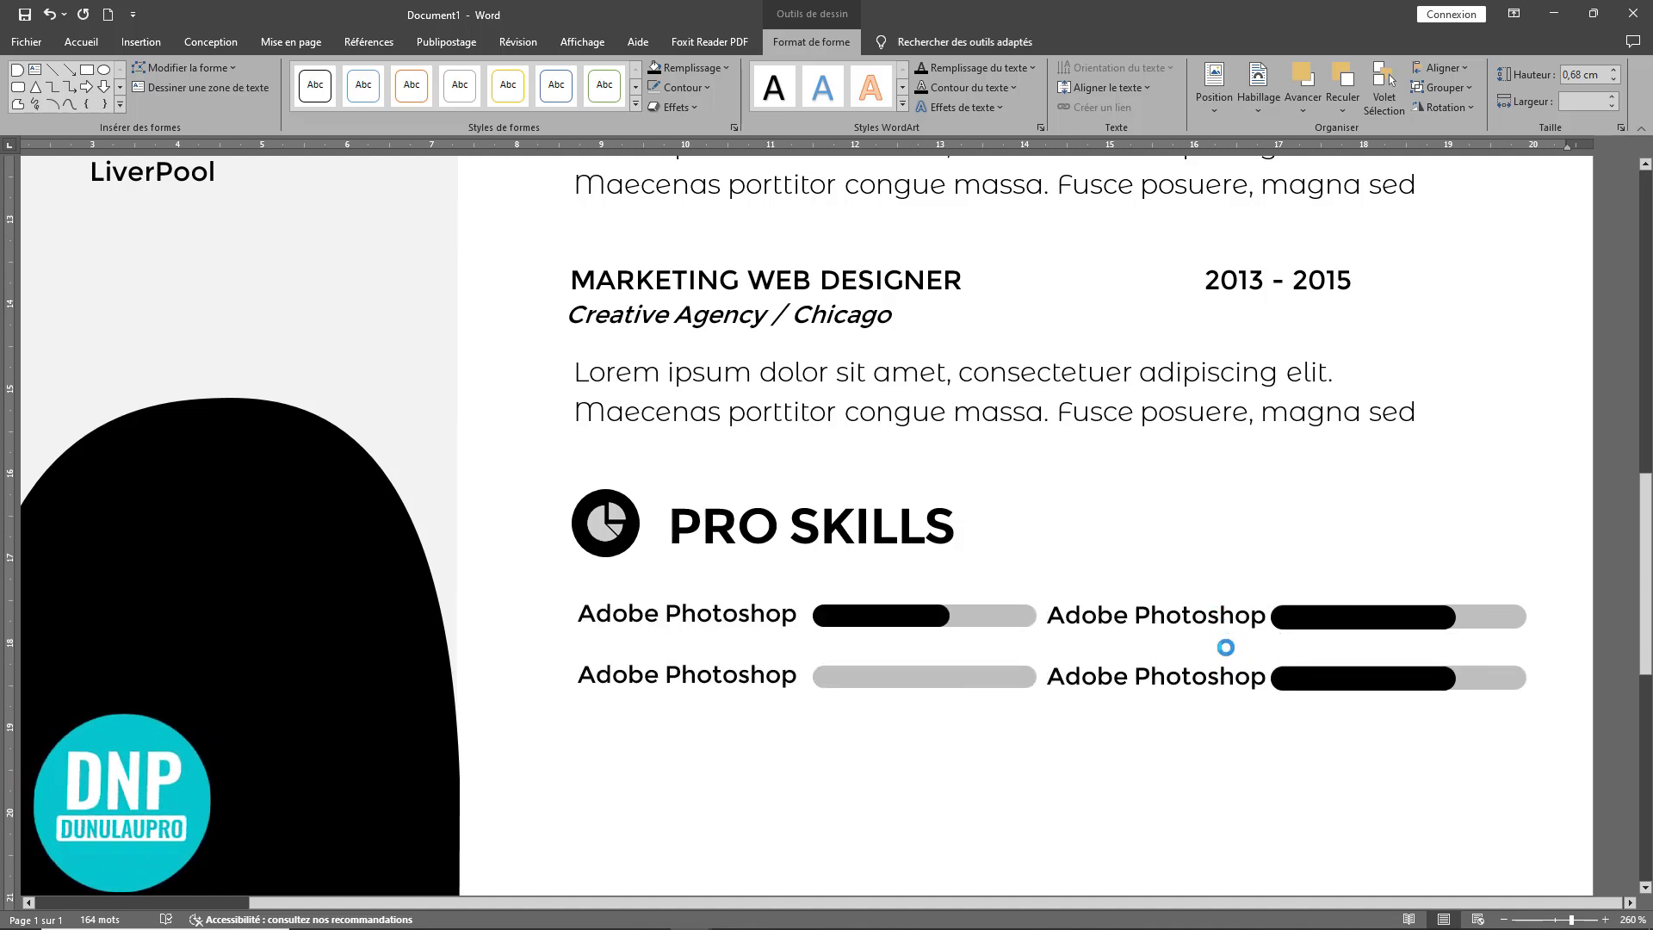
# Step: Copy the first skill's black bar onto the start of the empty grey bar in the second row
pyautogui.click(1249, 777)
pyautogui.click(921, 618)
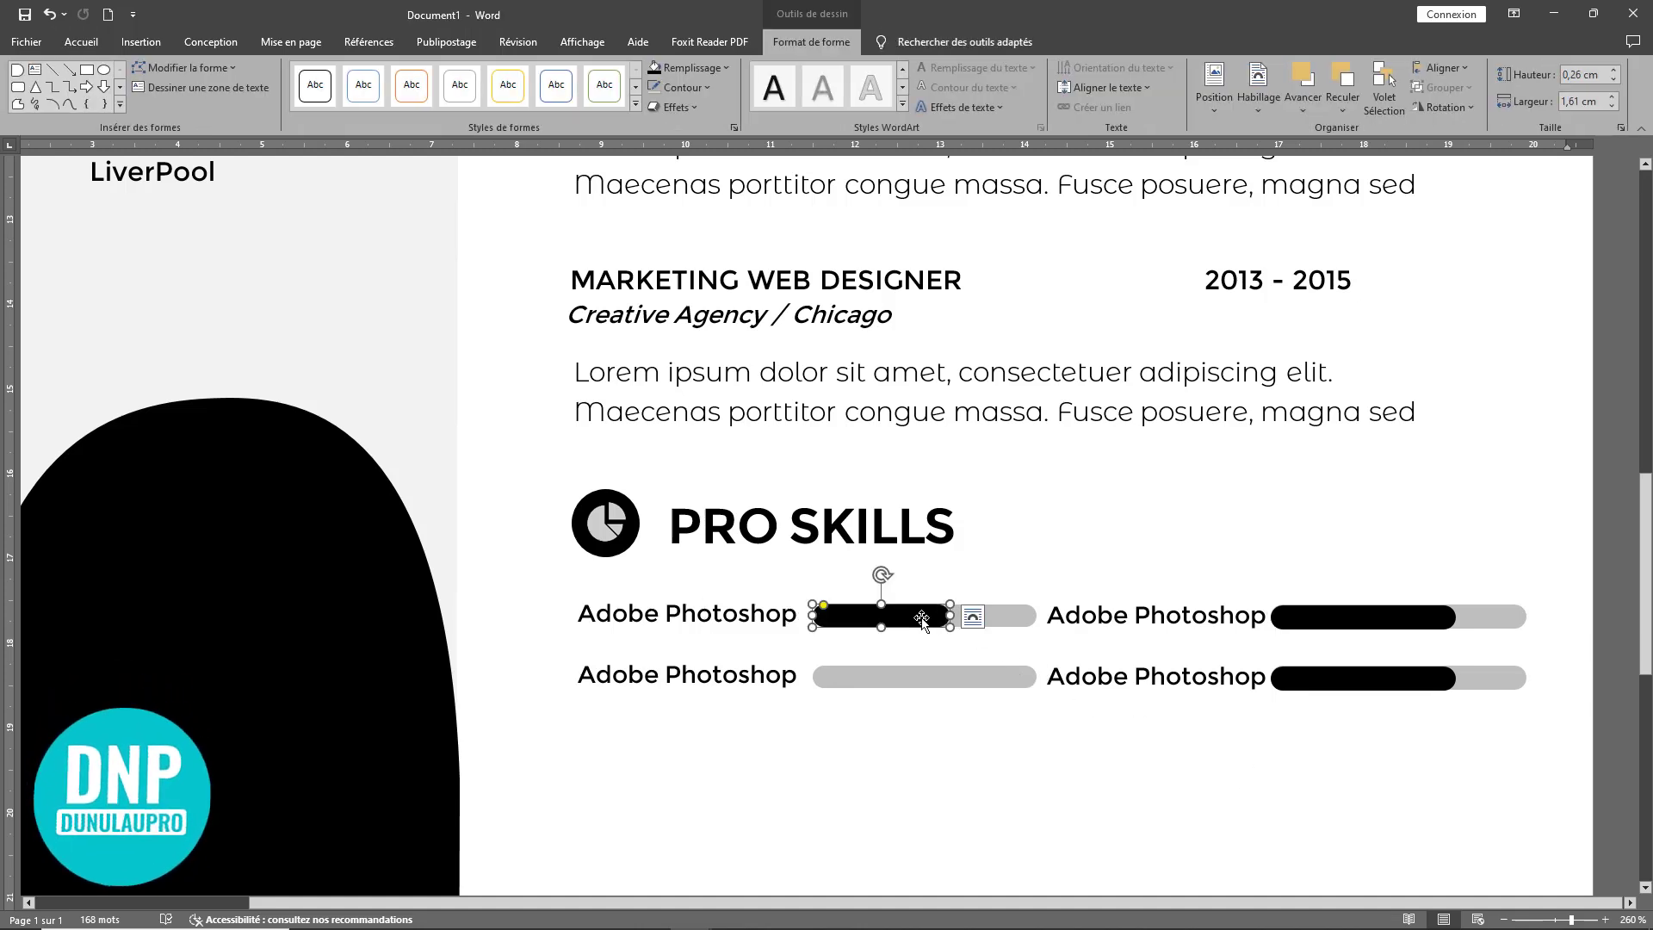
pyautogui.moveTo(921, 624); pyautogui.dragTo(920, 675)
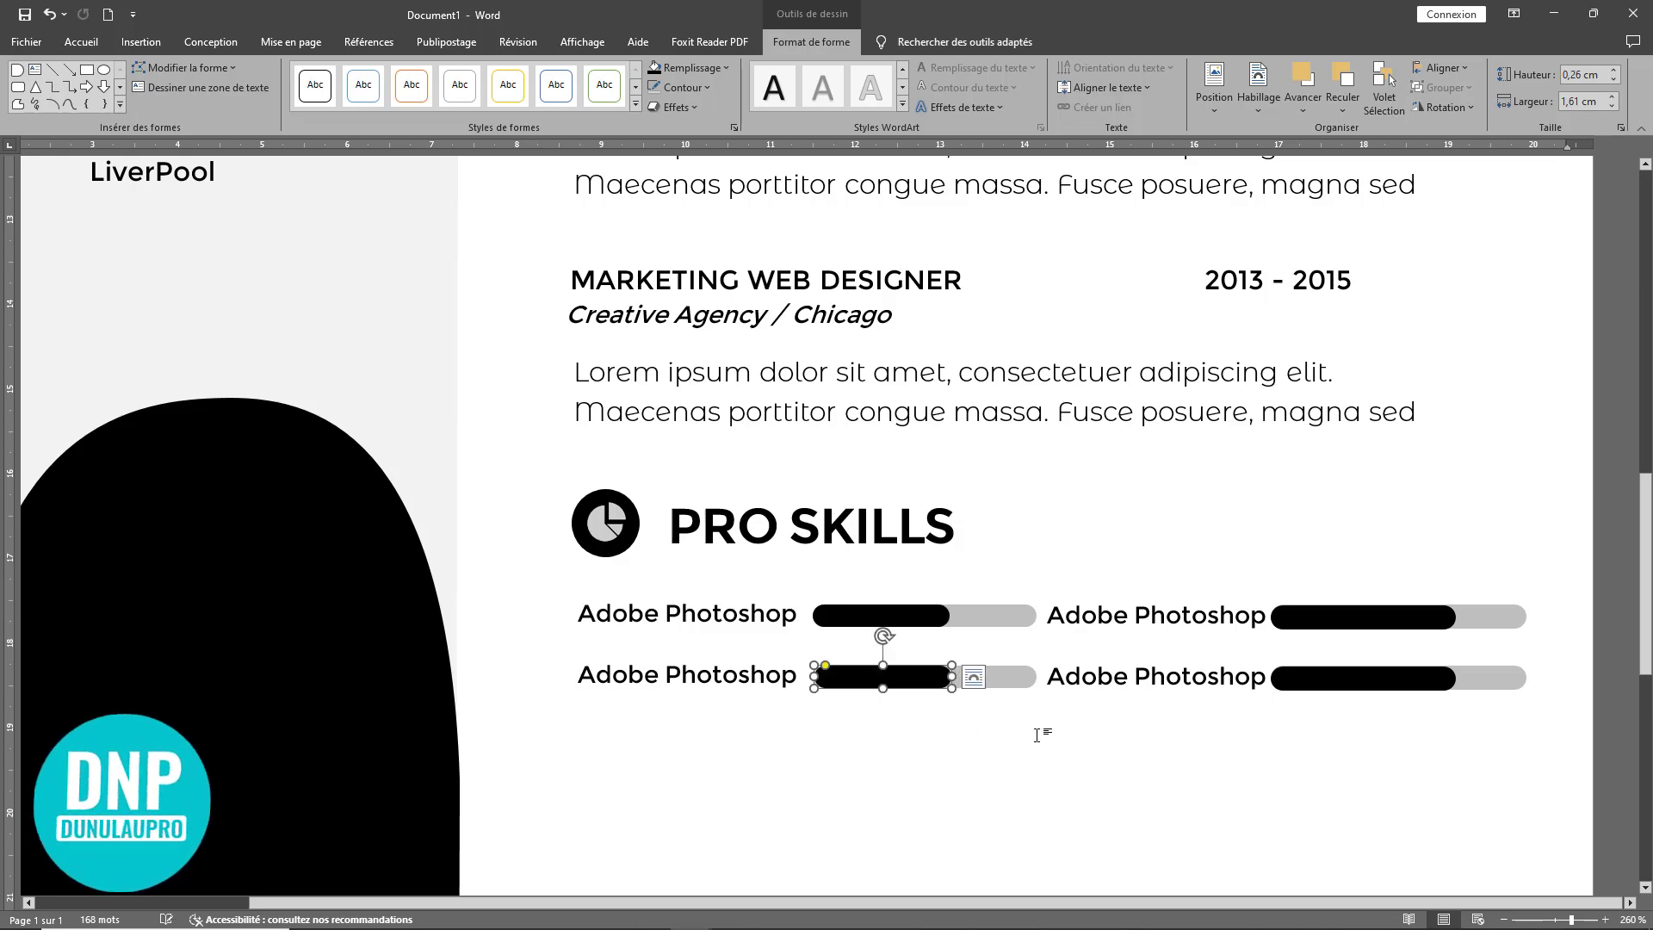
# Step: Lengthen the black level bar of the first skill in the second row to about 2.04 cm
pyautogui.click(922, 677)
pyautogui.click(925, 683)
pyautogui.click(1007, 781)
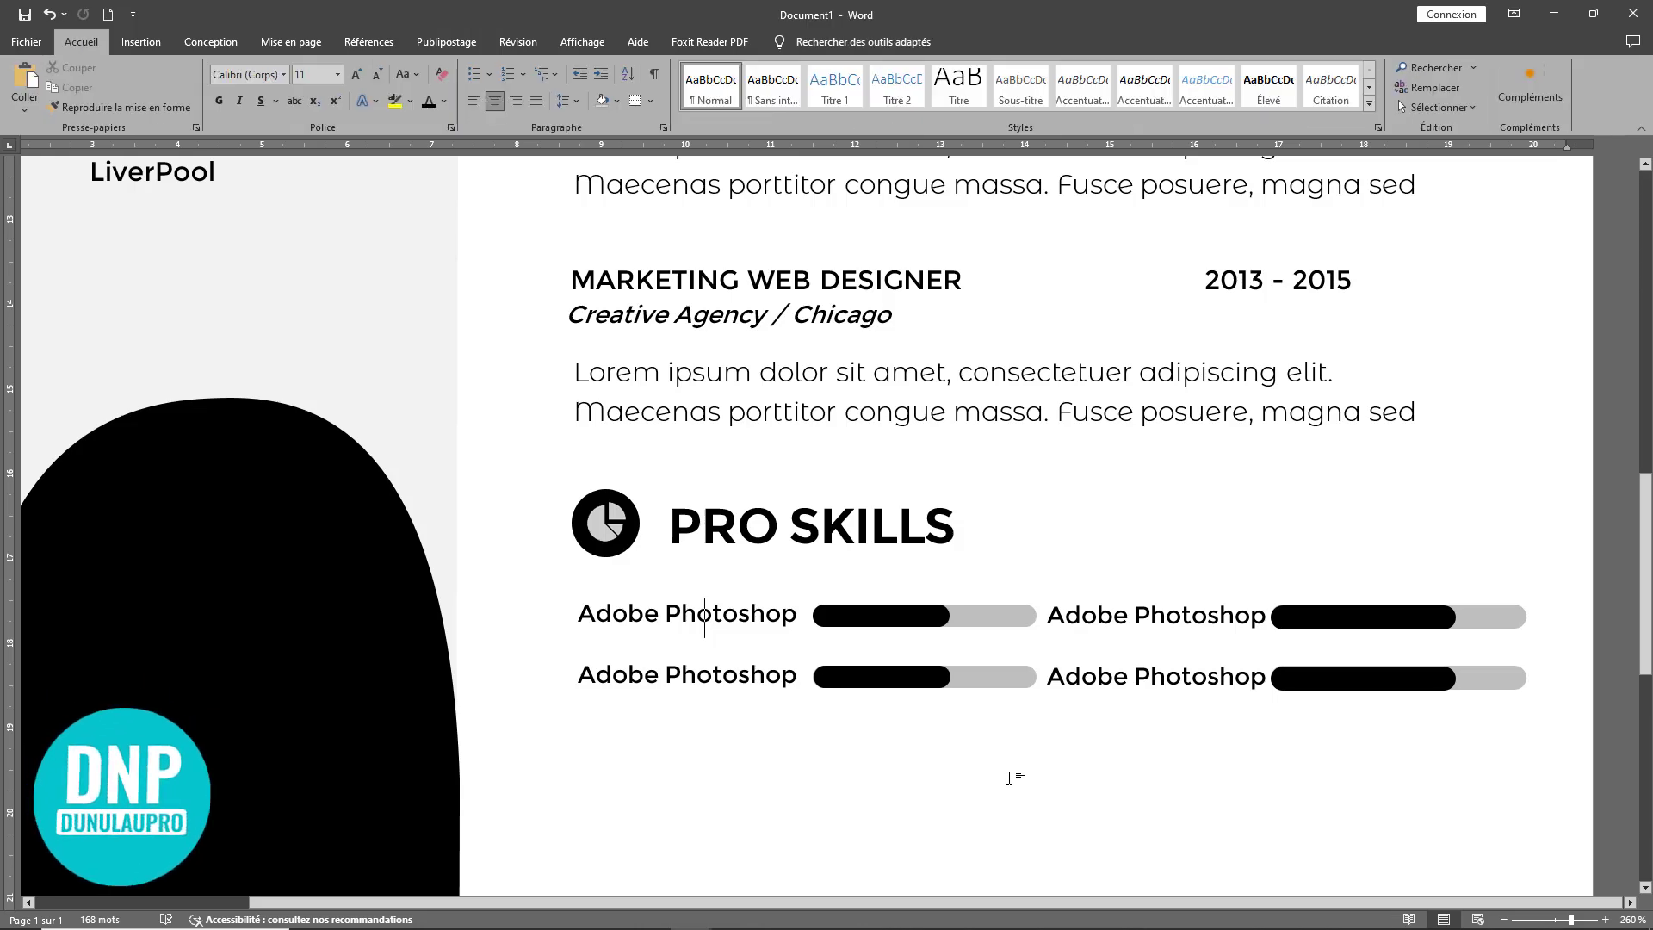
pyautogui.click(919, 677)
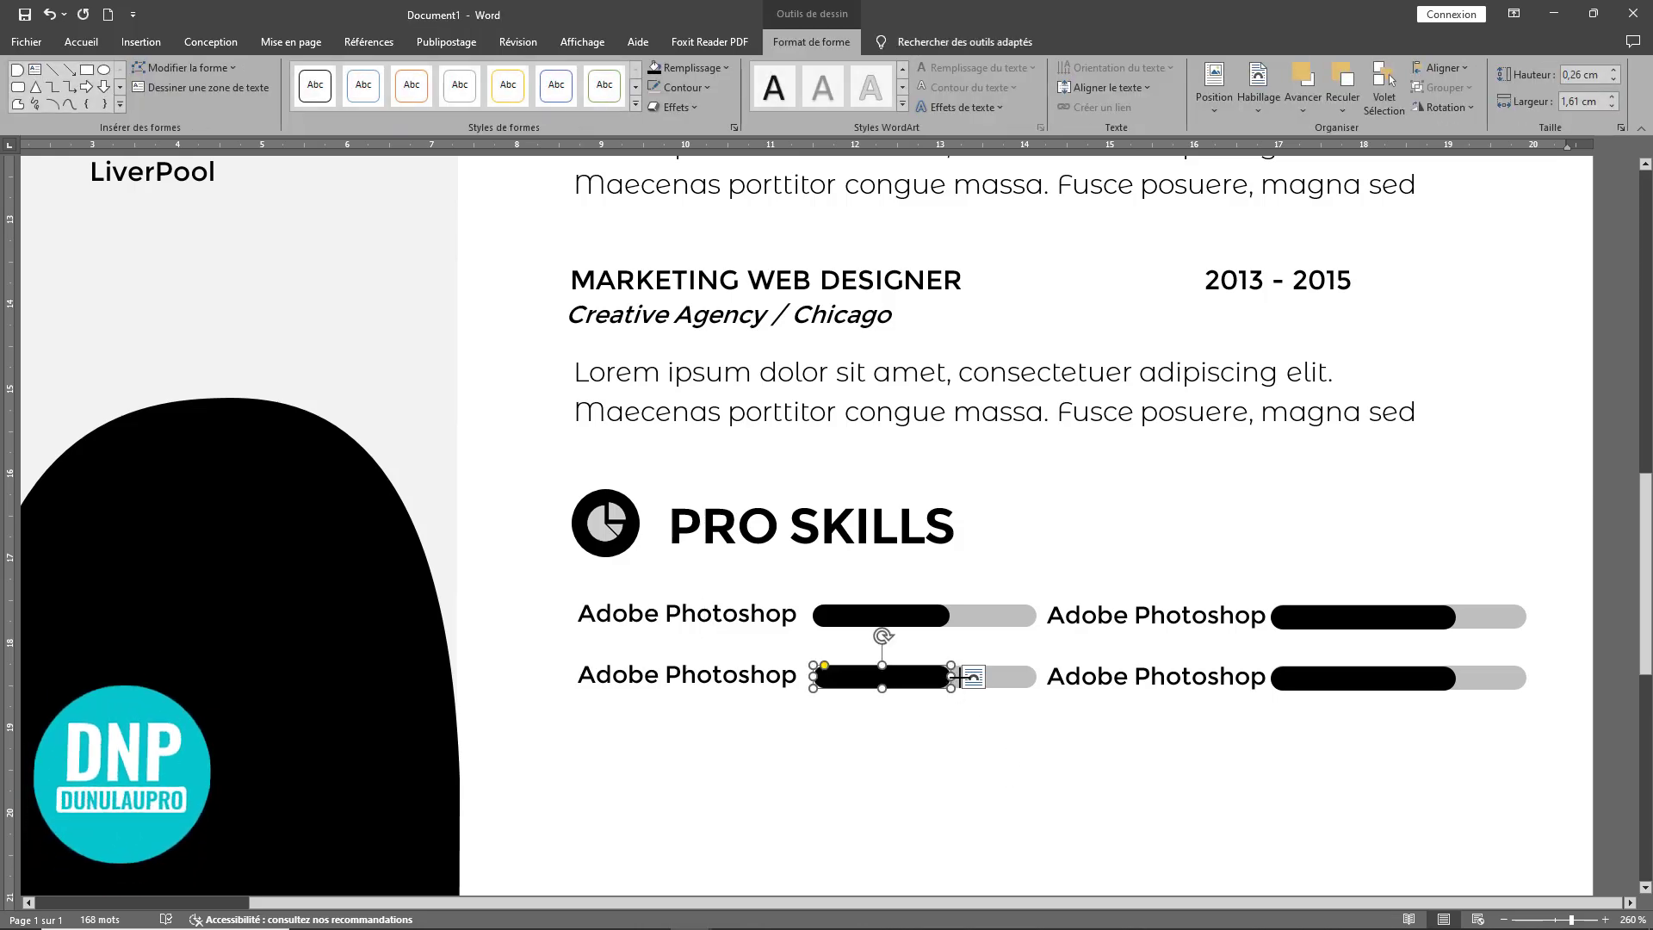
pyautogui.moveTo(958, 678); pyautogui.dragTo(990, 678)
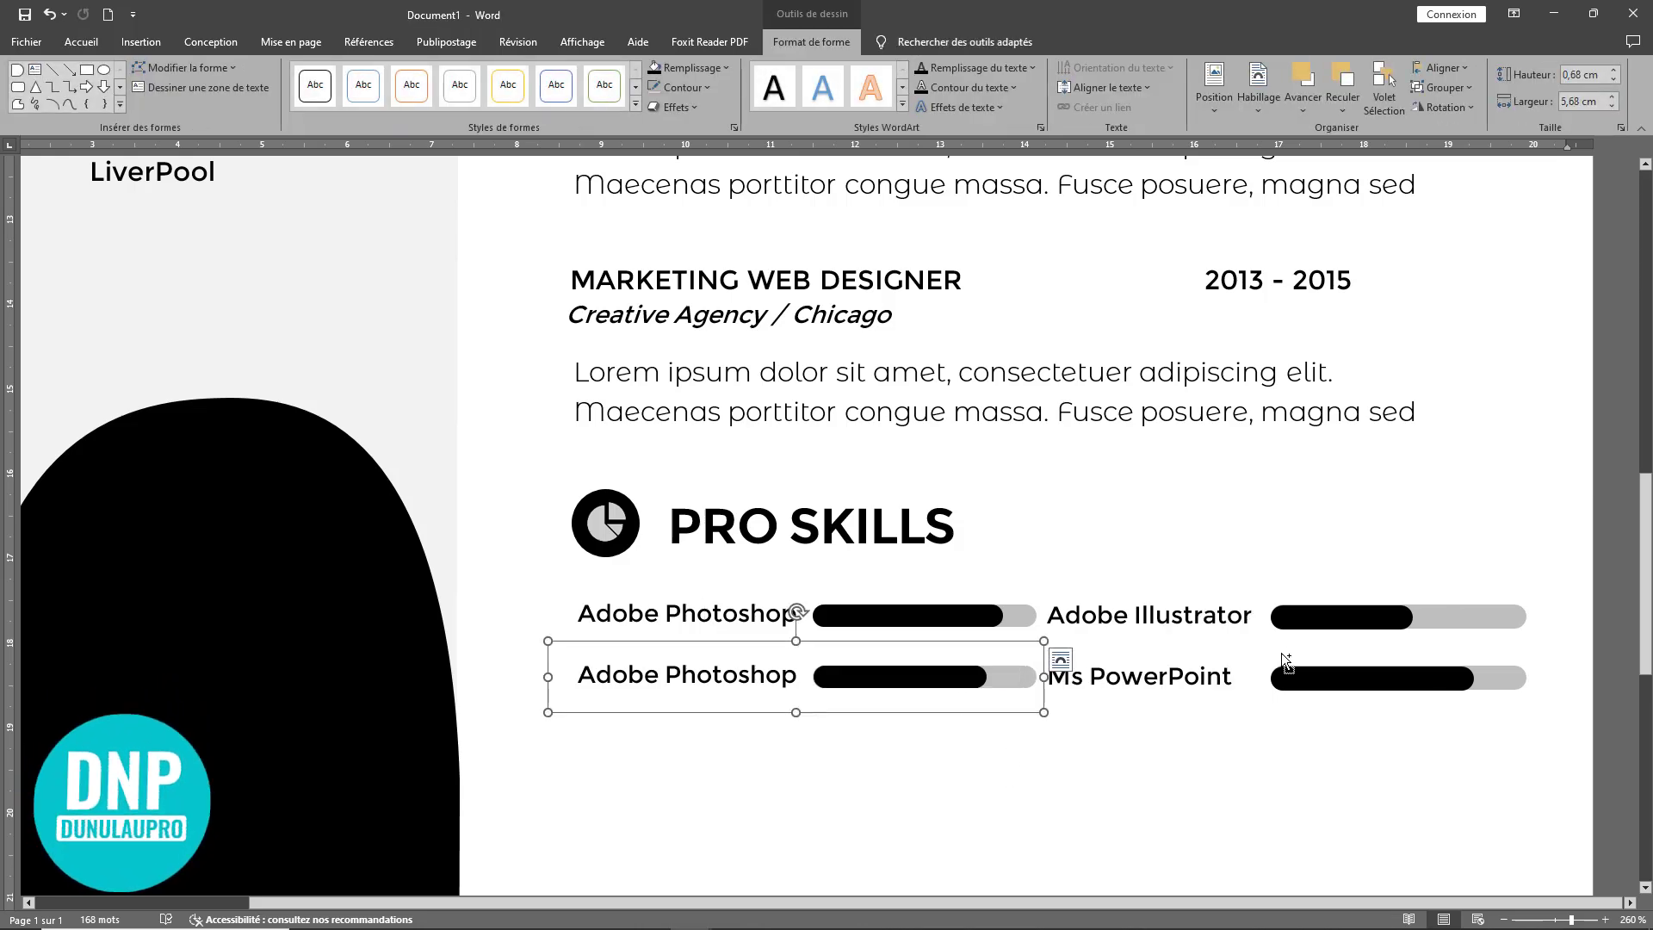
# Step: Duplicate both second-row skill groups directly below as a third row and copy the black bar onto its empty grey bar
pyautogui.keyDown('shift'); pyautogui.click(1280, 653); pyautogui.keyUp('shift')
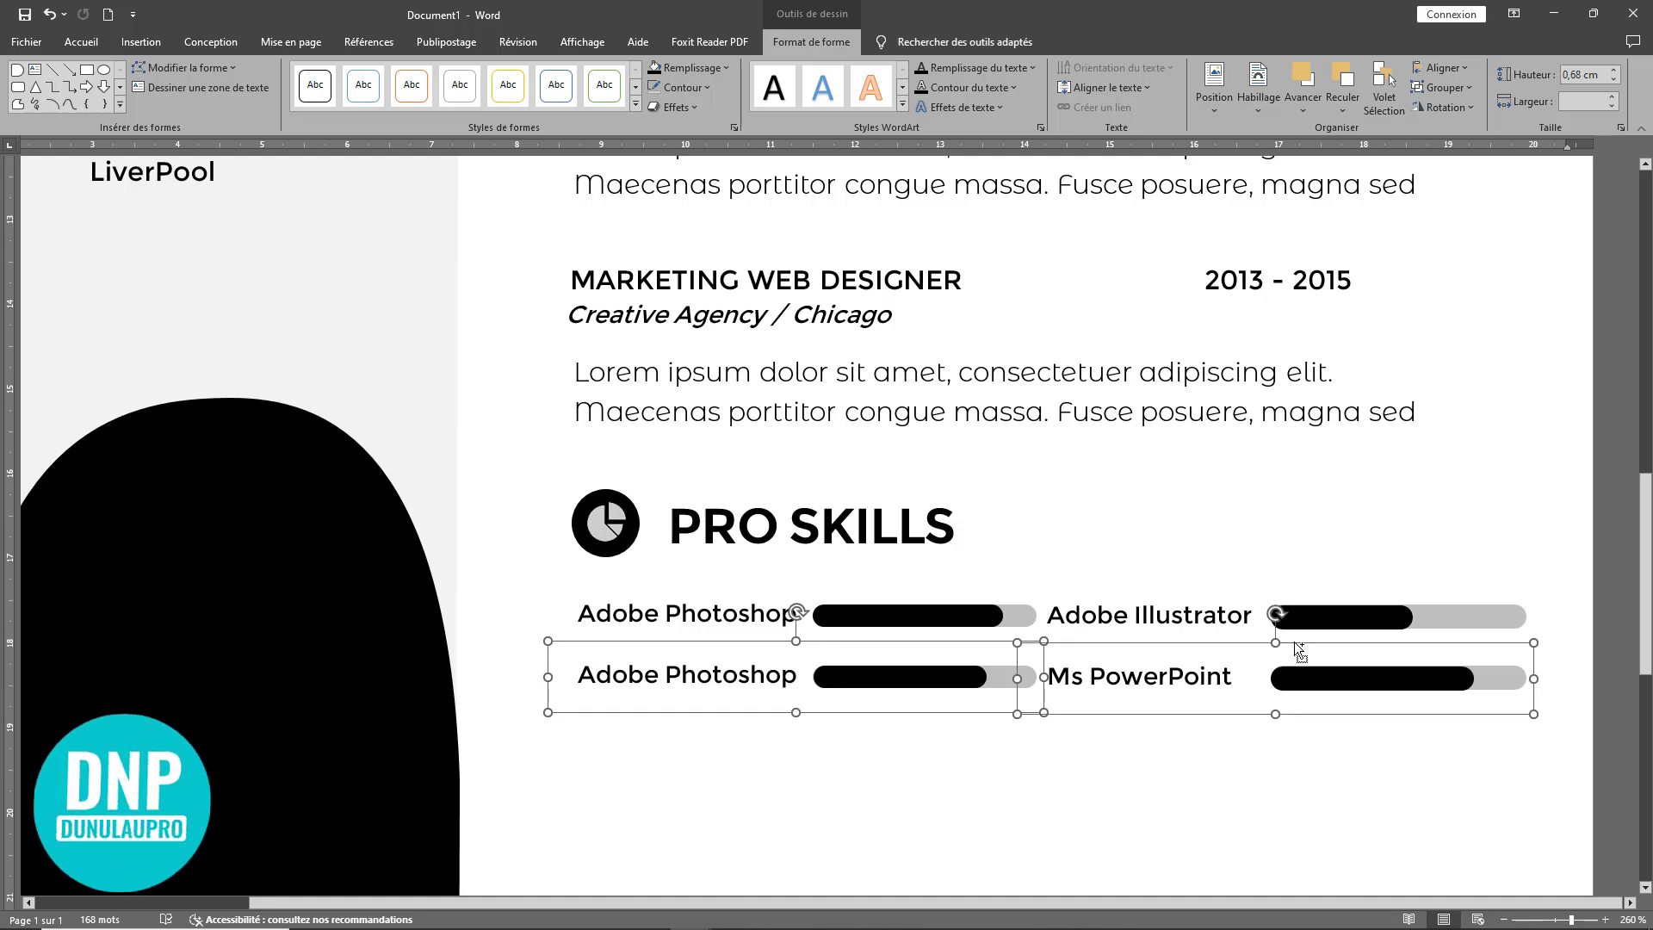
pyautogui.moveTo(1300, 653); pyautogui.dragTo(1288, 705)
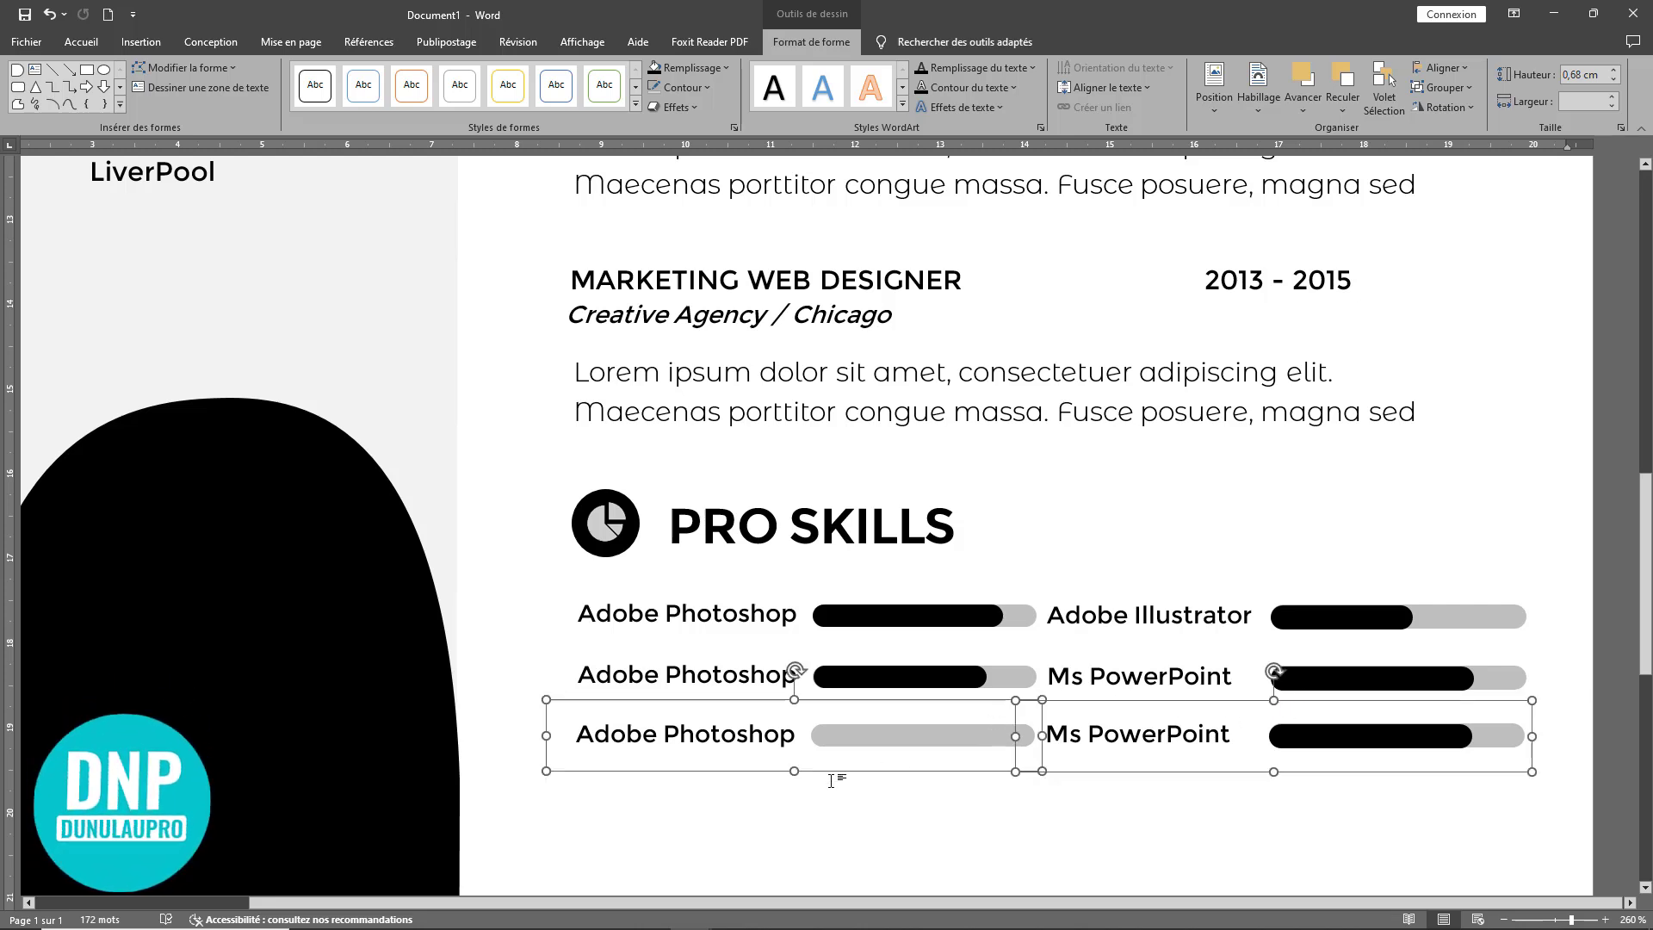
pyautogui.click(788, 738)
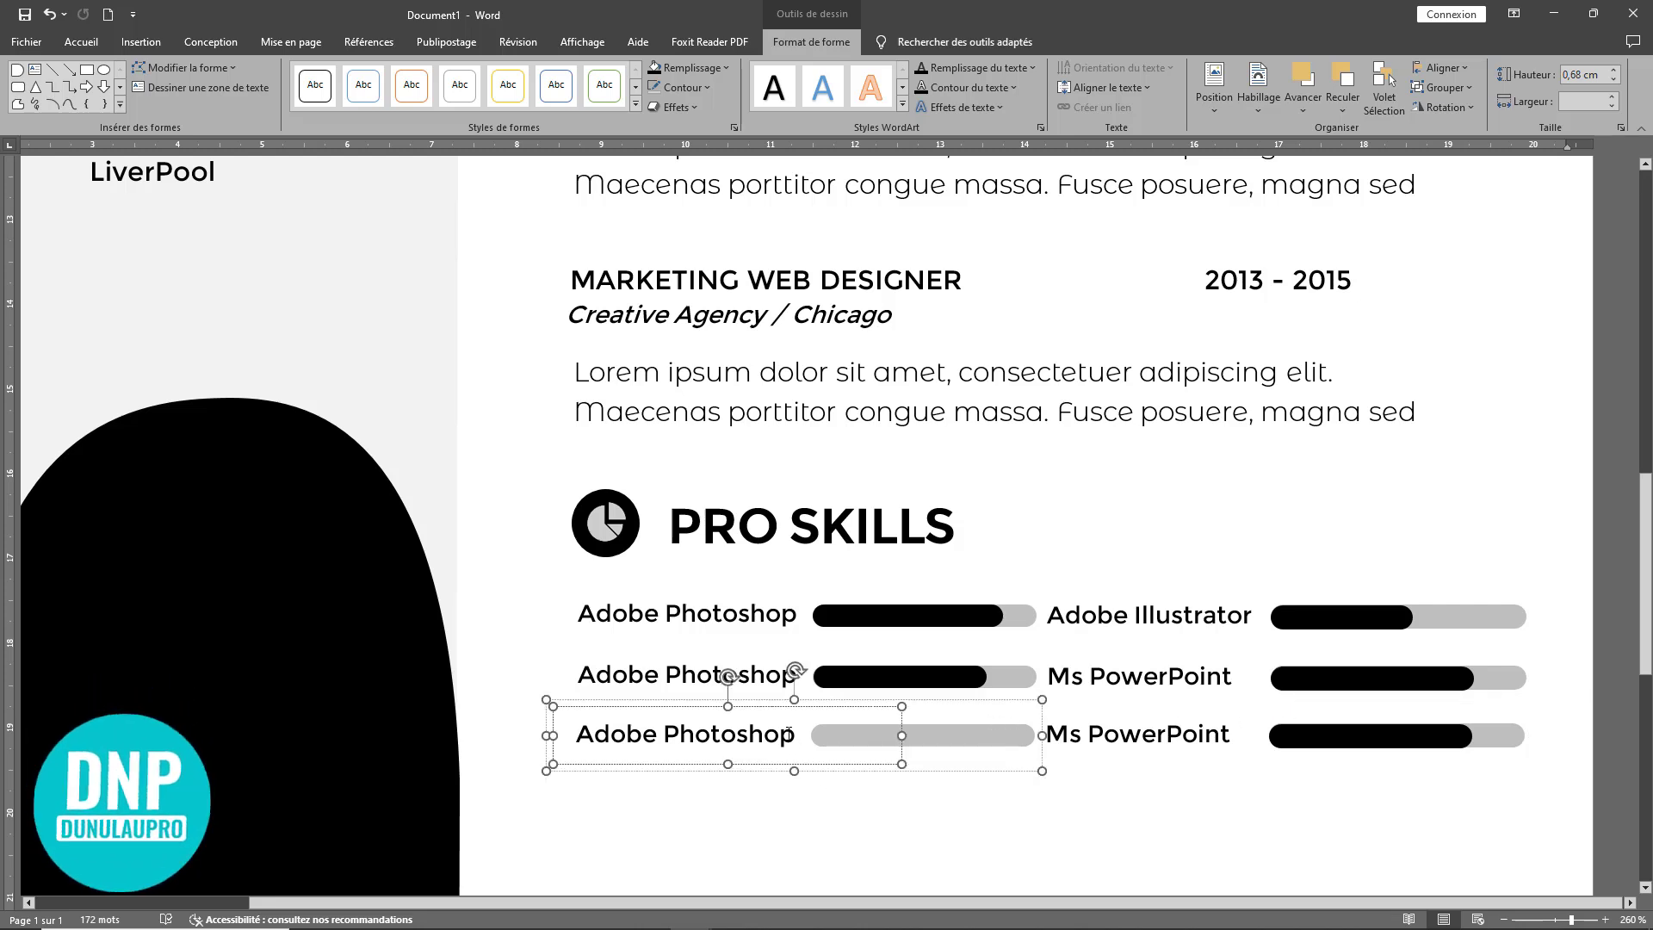
pyautogui.click(881, 678)
pyautogui.moveTo(881, 677); pyautogui.dragTo(875, 731)
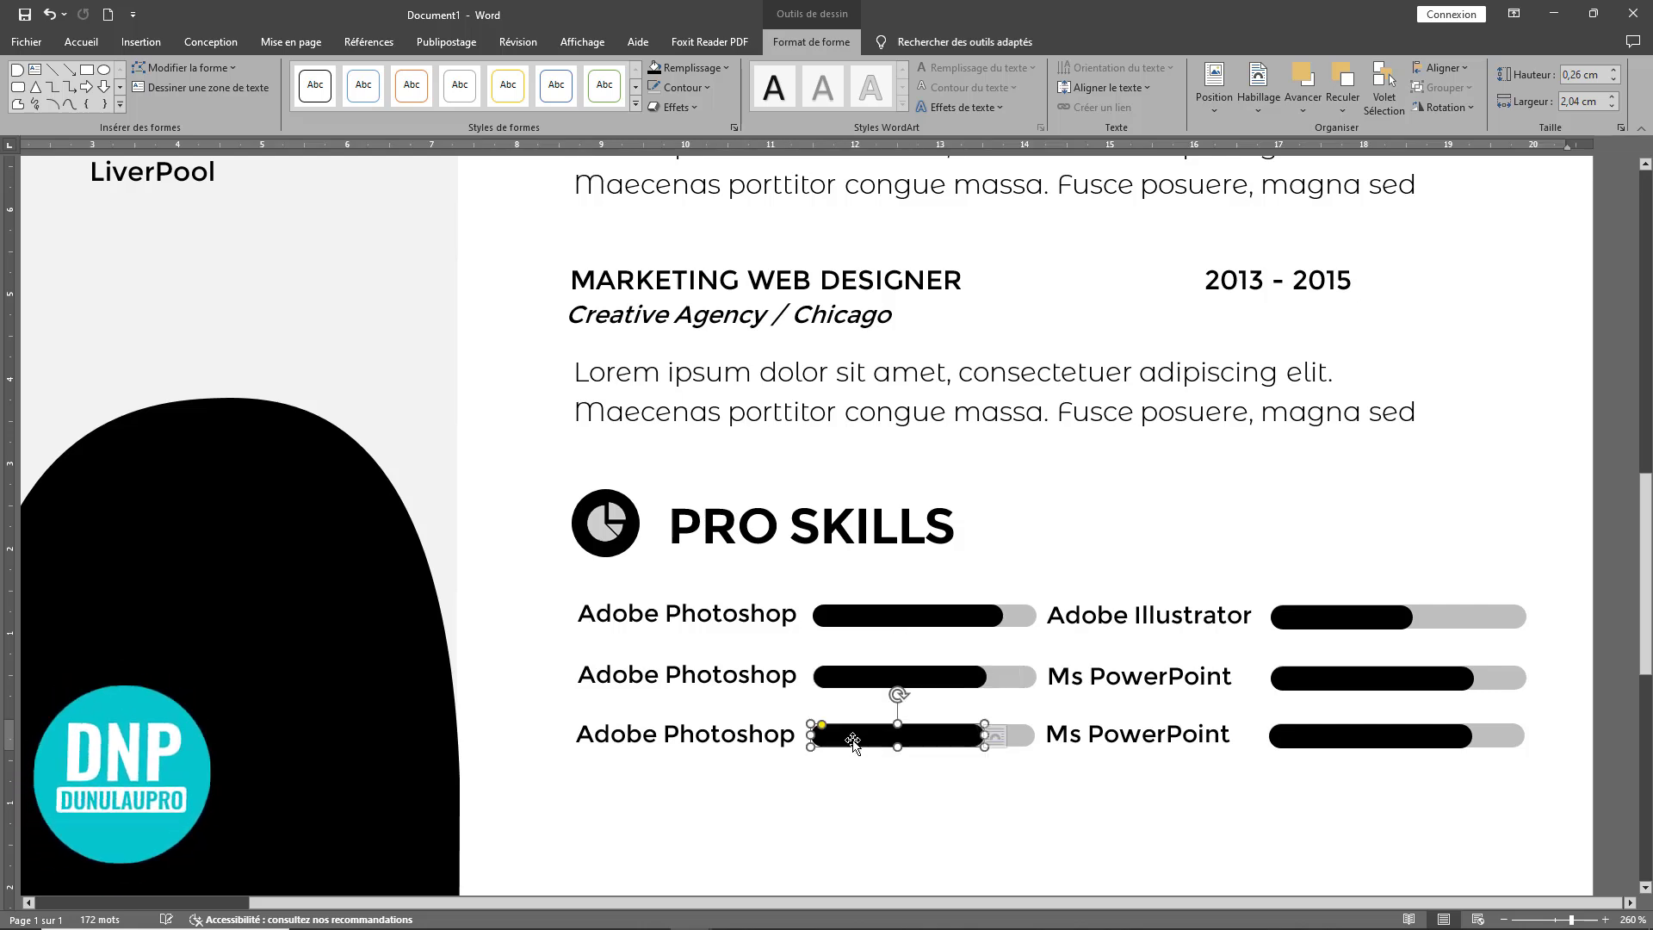
# Step: Lengthen the third row's first black bar to about 2.38 cm and change that skill's label to Html & CSS-3
pyautogui.moveTo(982, 733); pyautogui.dragTo(1013, 734)
pyautogui.keyDown('shift'); pyautogui.click(799, 736); pyautogui.keyUp('shift')
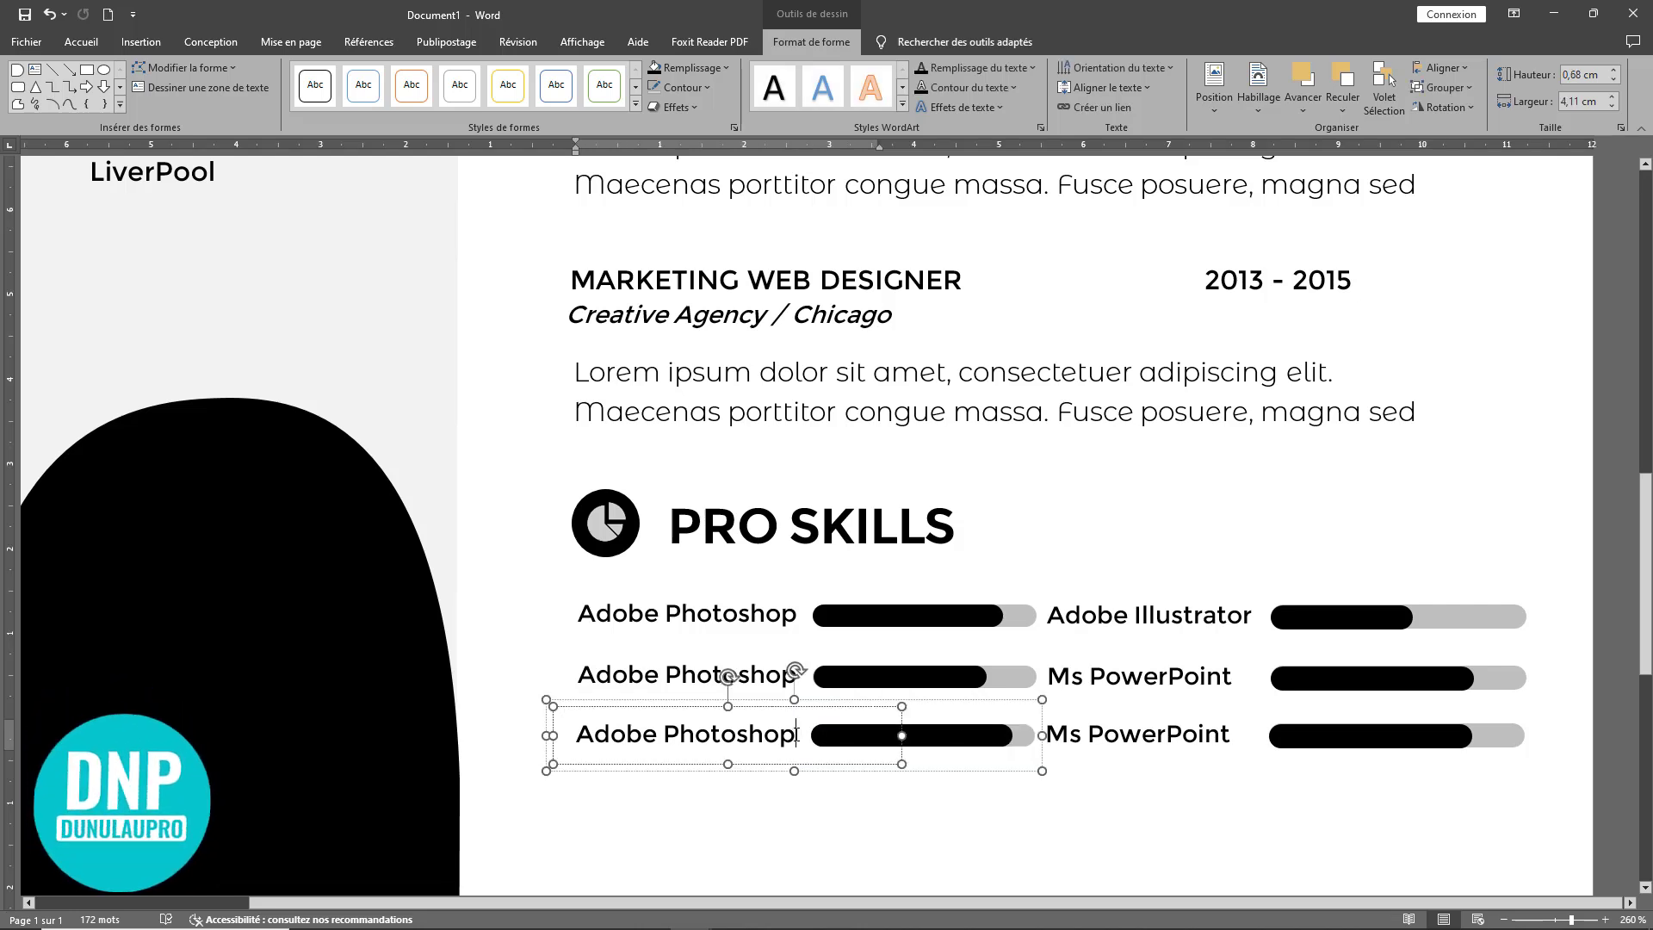
pyautogui.moveTo(796, 733); pyautogui.dragTo(565, 728)
pyautogui.write('Html')
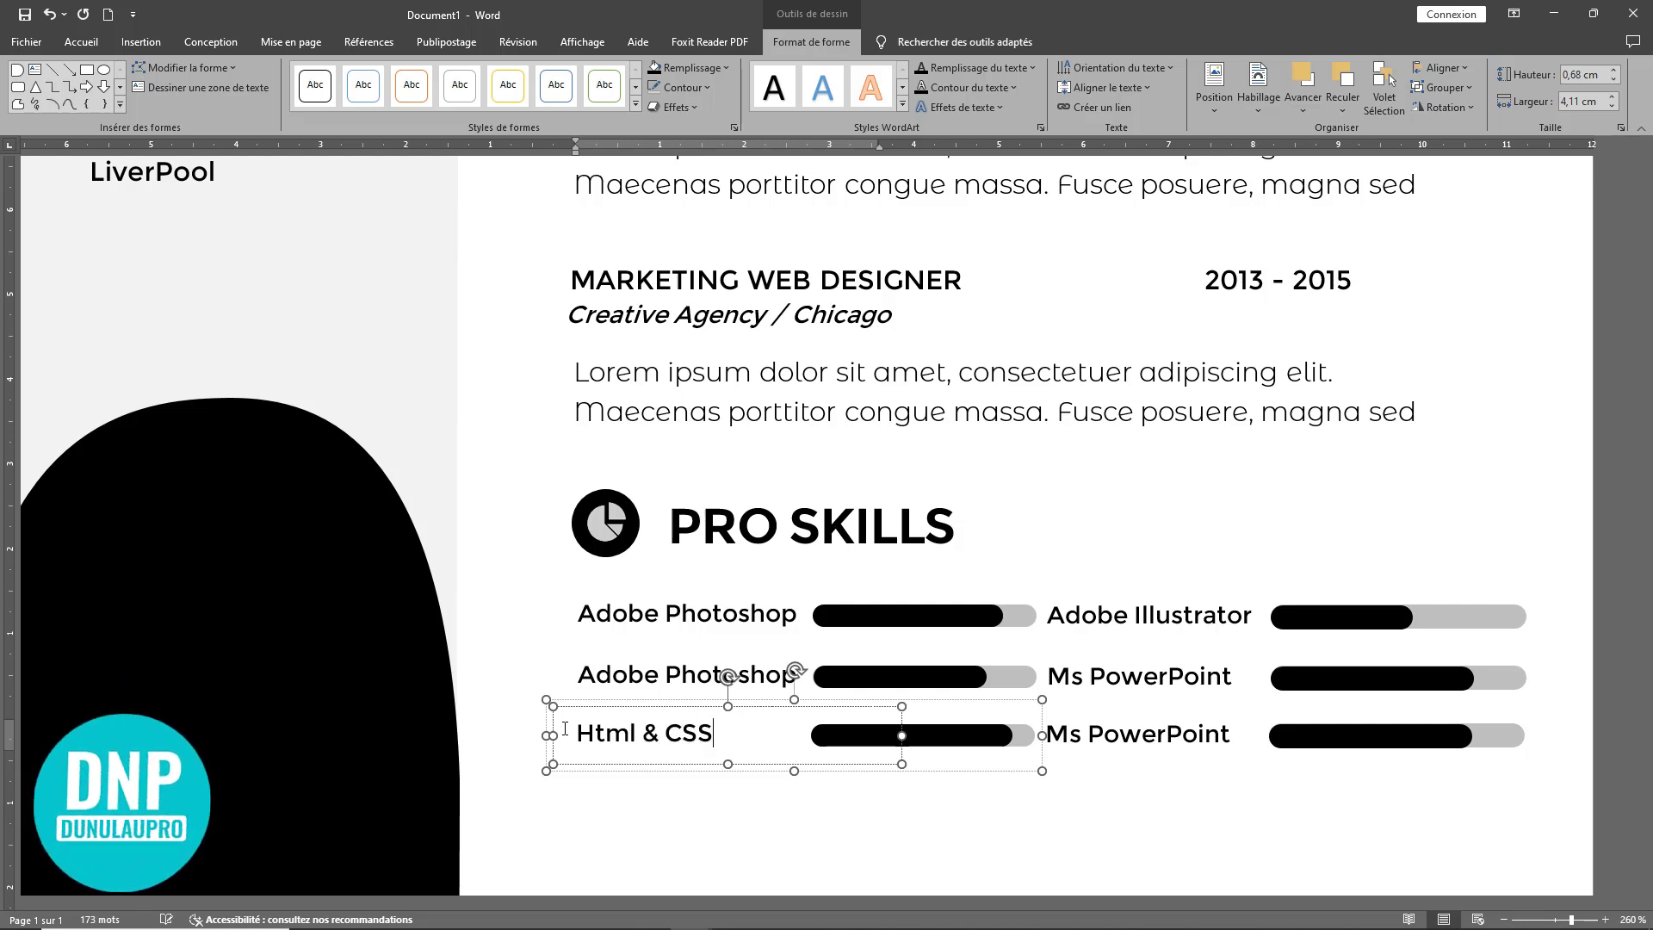
pyautogui.write('& CSS-36')
# Step: Rename the third row's Ms PowerPoint label as Ms Access and shorten its black bar to just under half the grey bar
pyautogui.click(1154, 730)
pyautogui.moveTo(1238, 734); pyautogui.dragTo(1086, 734)
pyautogui.write('Access')
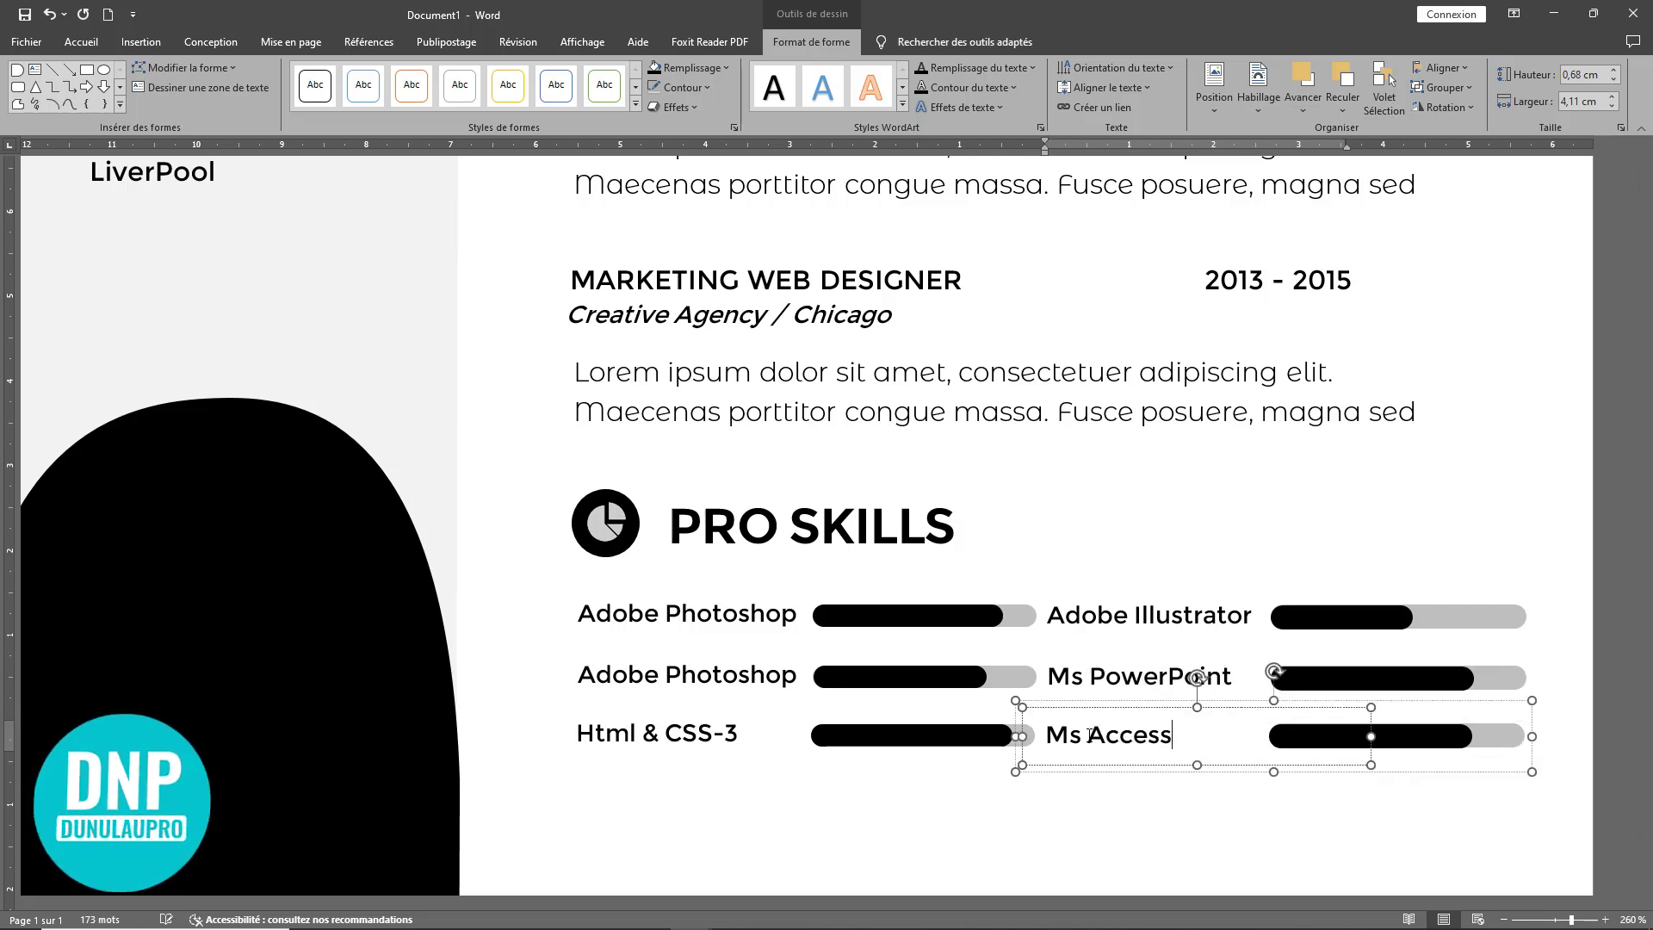
pyautogui.click(1458, 734)
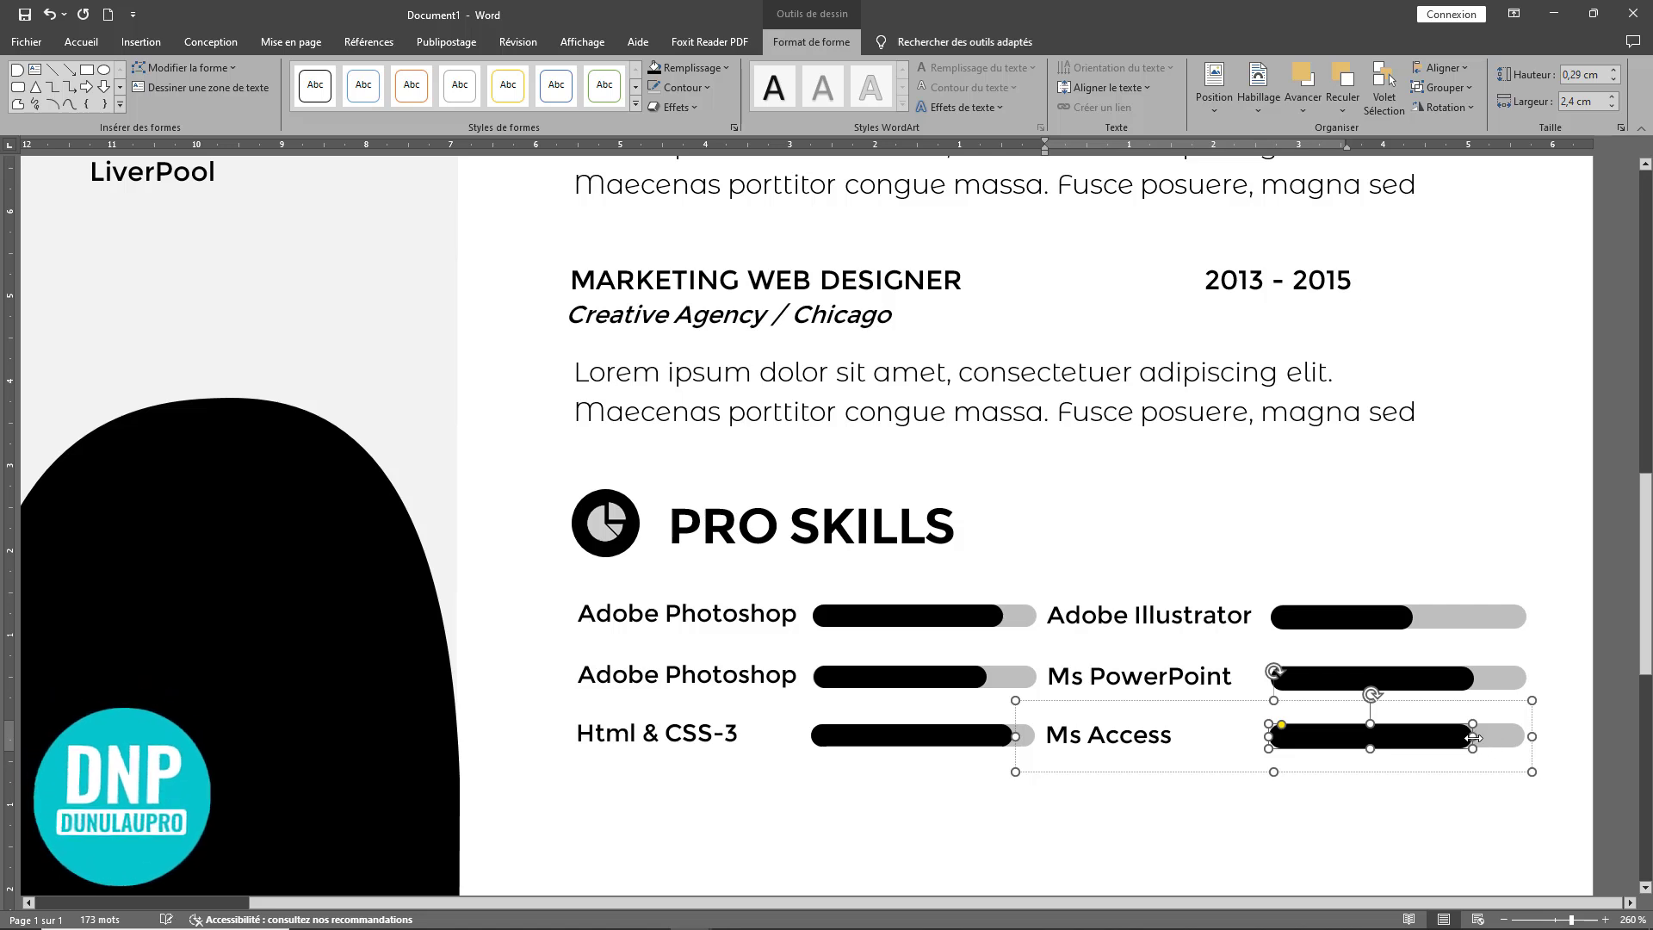
pyautogui.moveTo(1474, 738); pyautogui.dragTo(1390, 737)
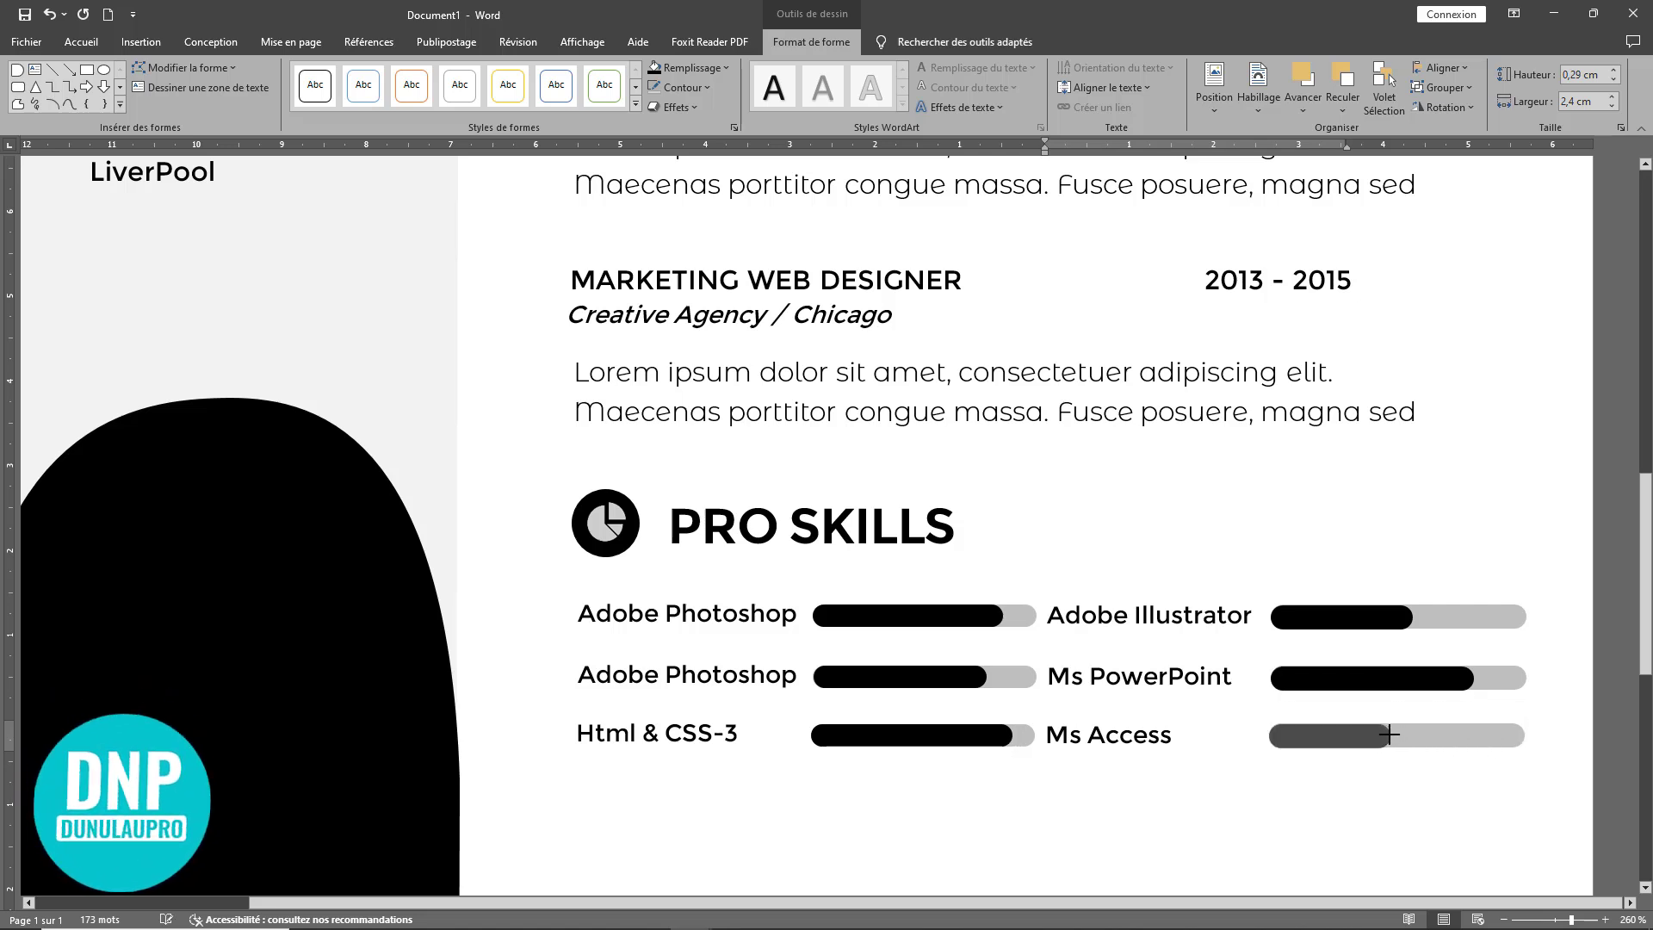
# Step: Duplicate the Html & CSS-3 skill directly below as a fourth row and copy its black bar onto the empty grey bar
pyautogui.click(911, 736)
pyautogui.click(746, 723)
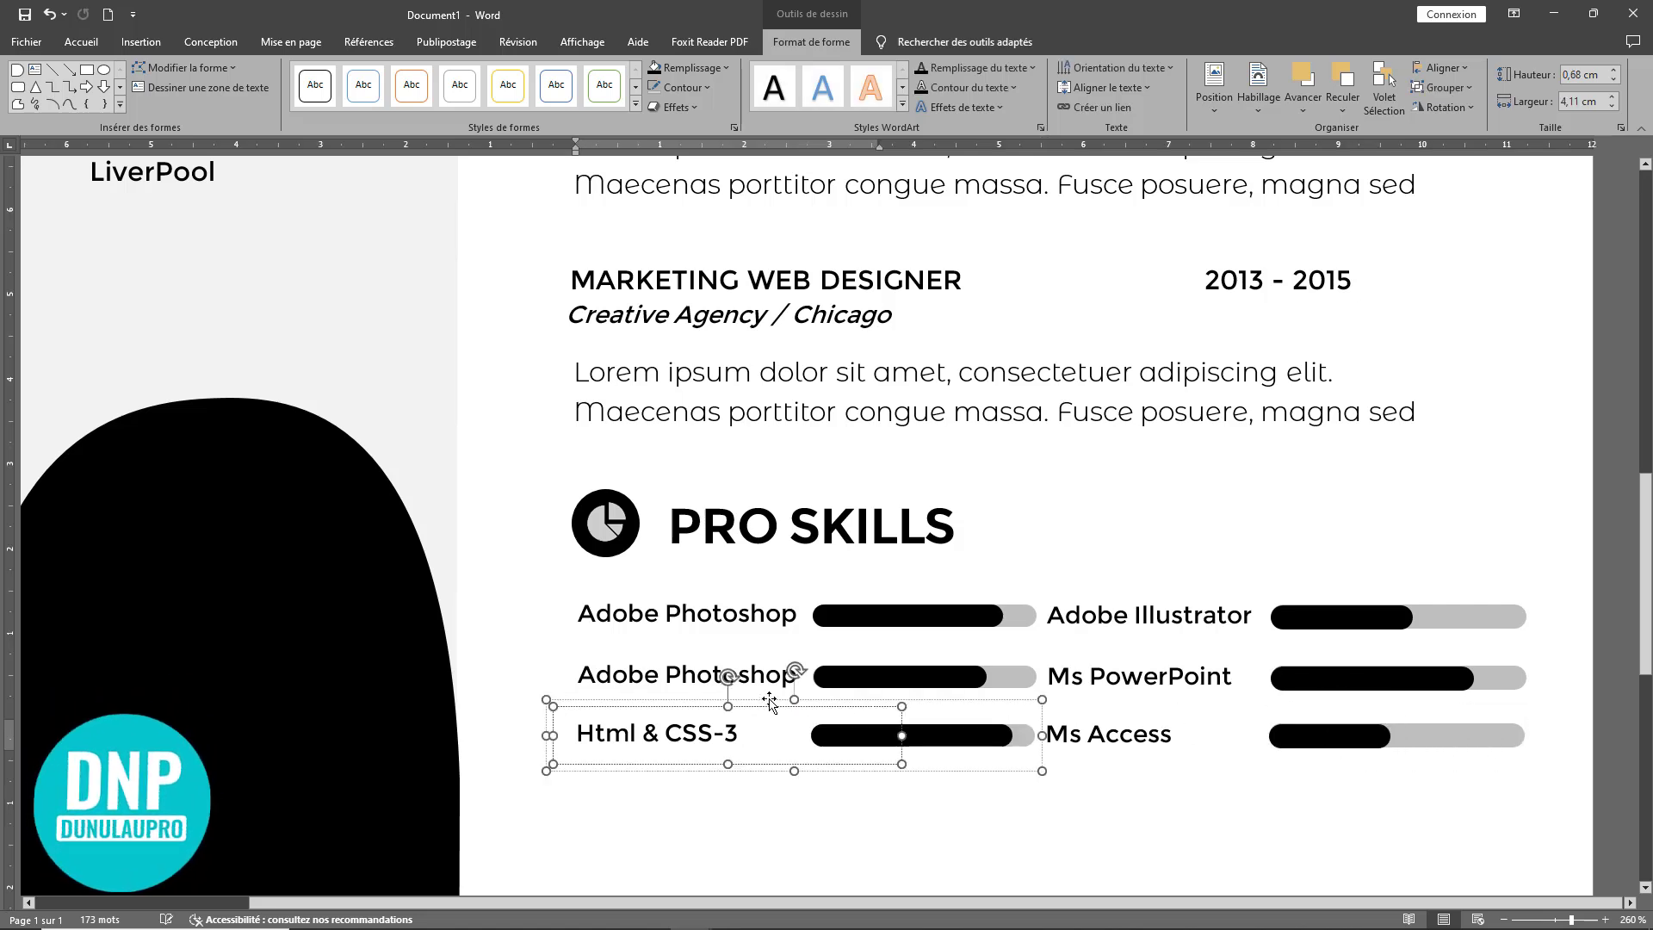
pyautogui.moveTo(762, 715); pyautogui.dragTo(766, 742)
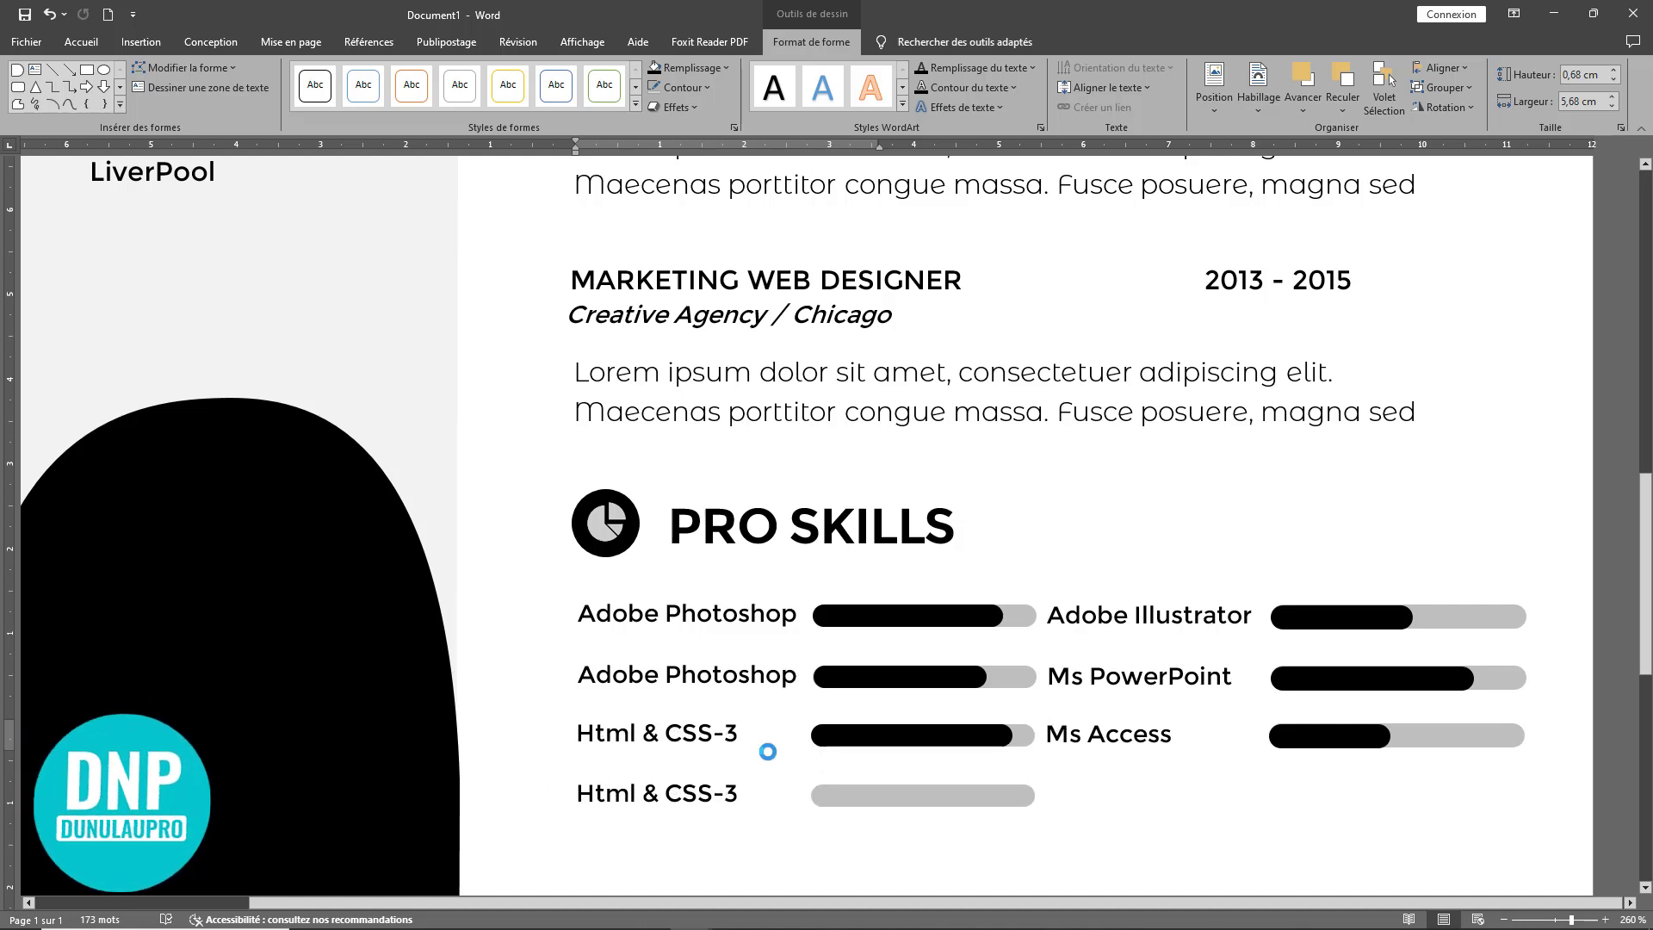
pyautogui.click(909, 736)
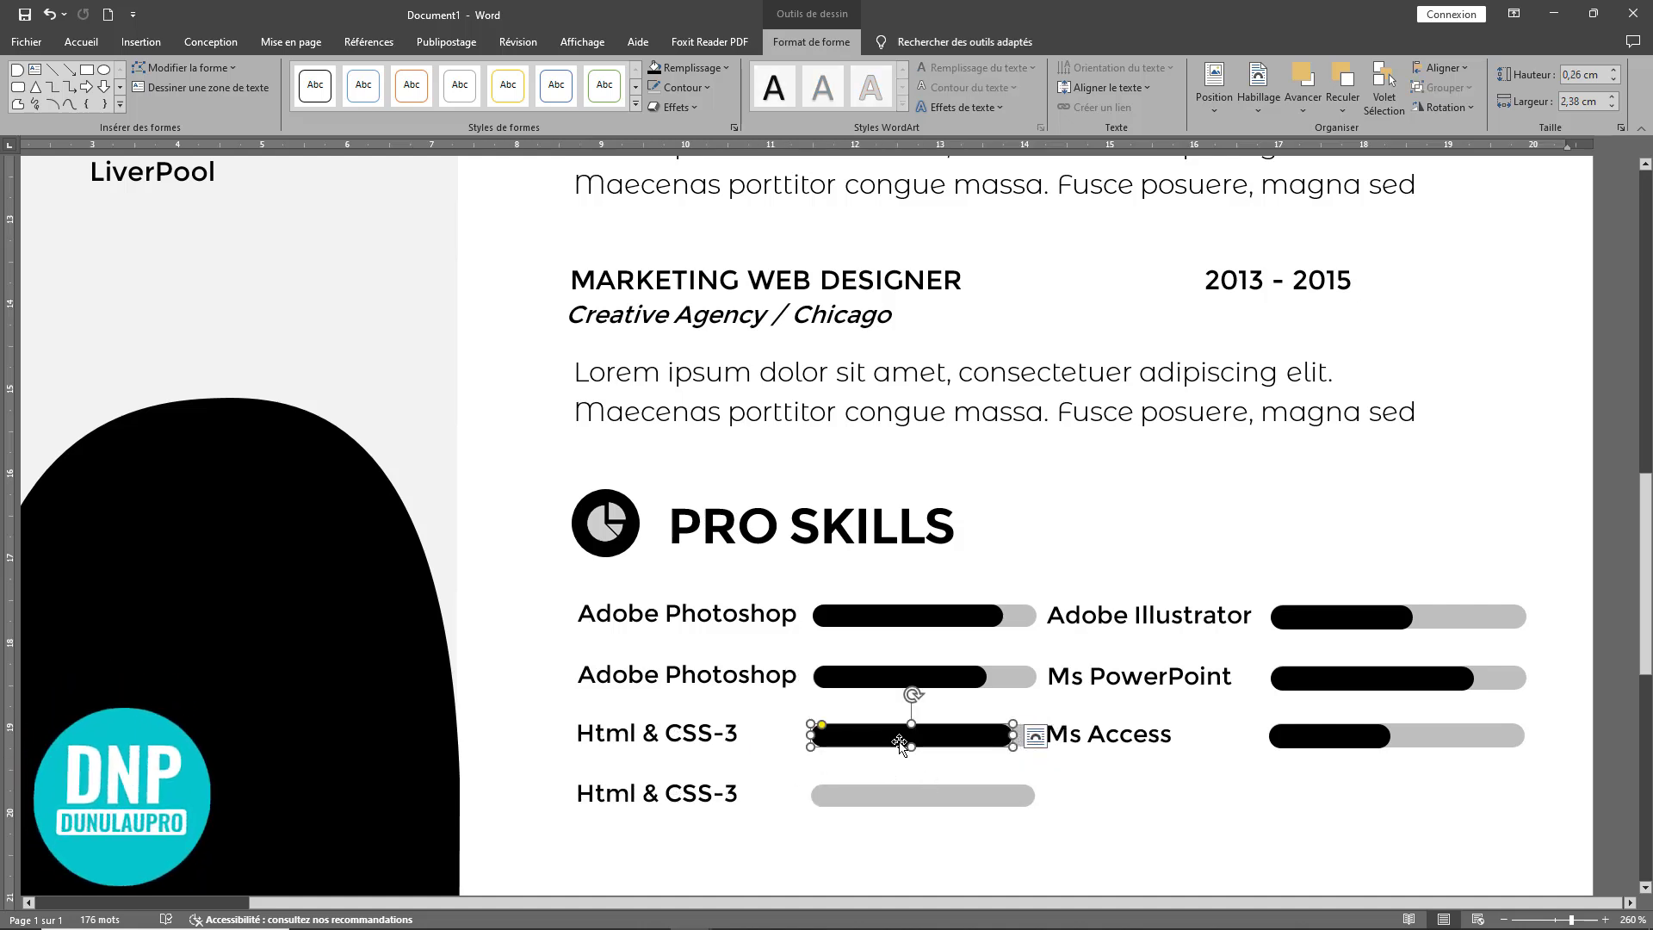
pyautogui.moveTo(899, 767); pyautogui.dragTo(901, 788)
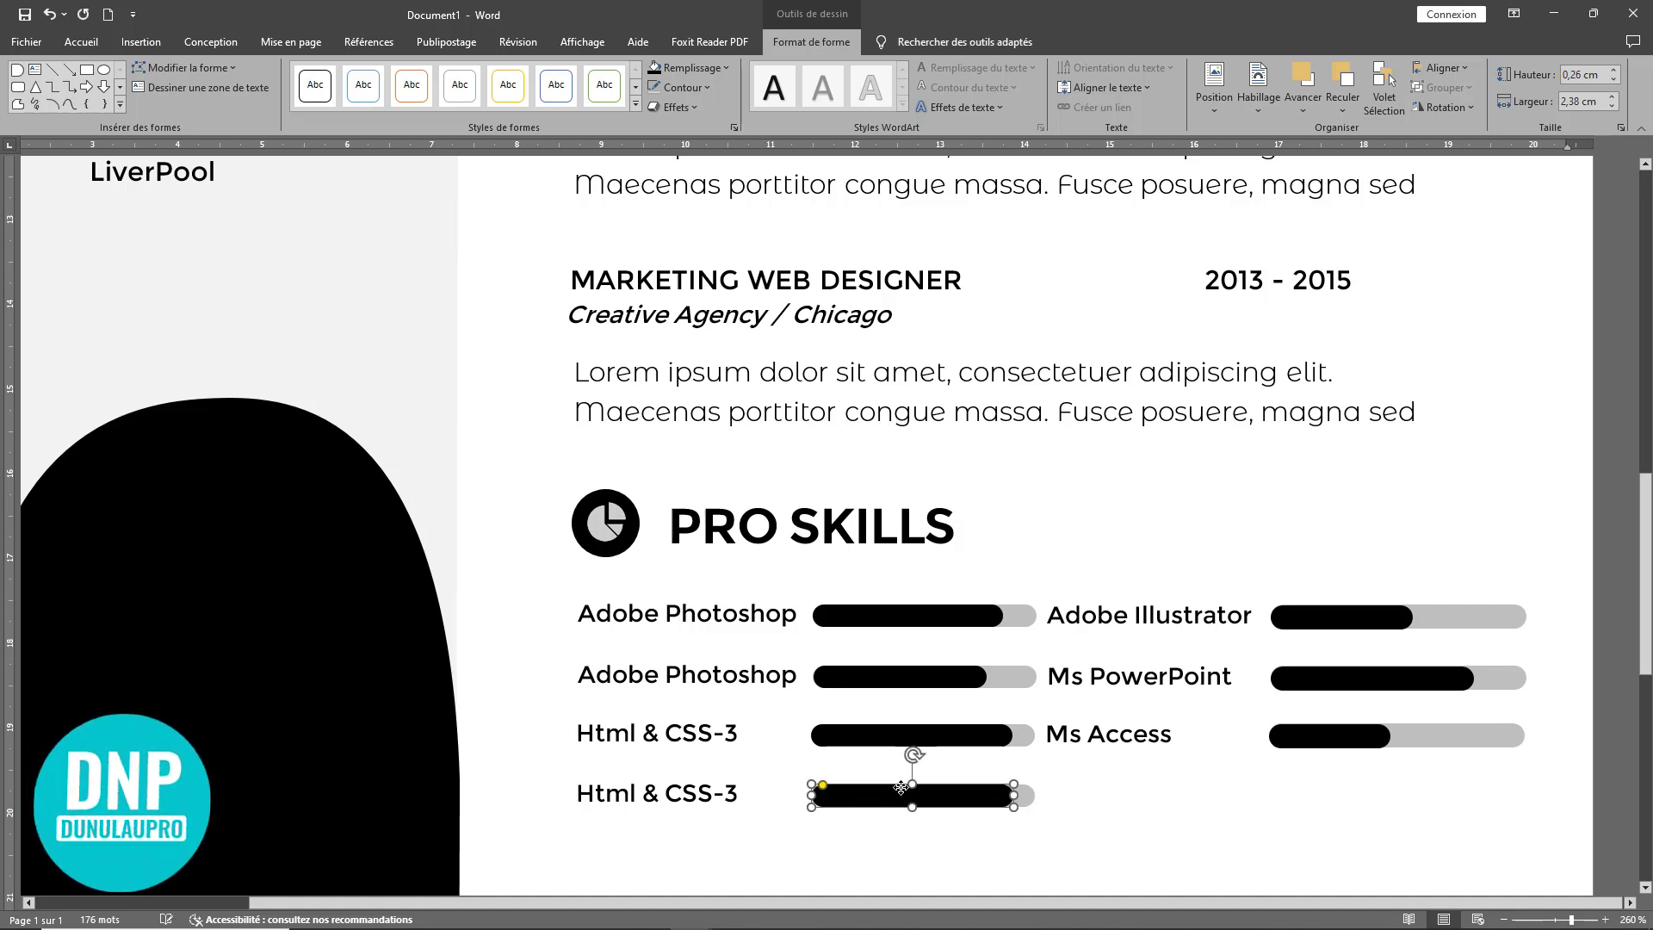
# Step: Shorten the fourth row's black bar to a little over half of its grey bar
pyautogui.click(1138, 773)
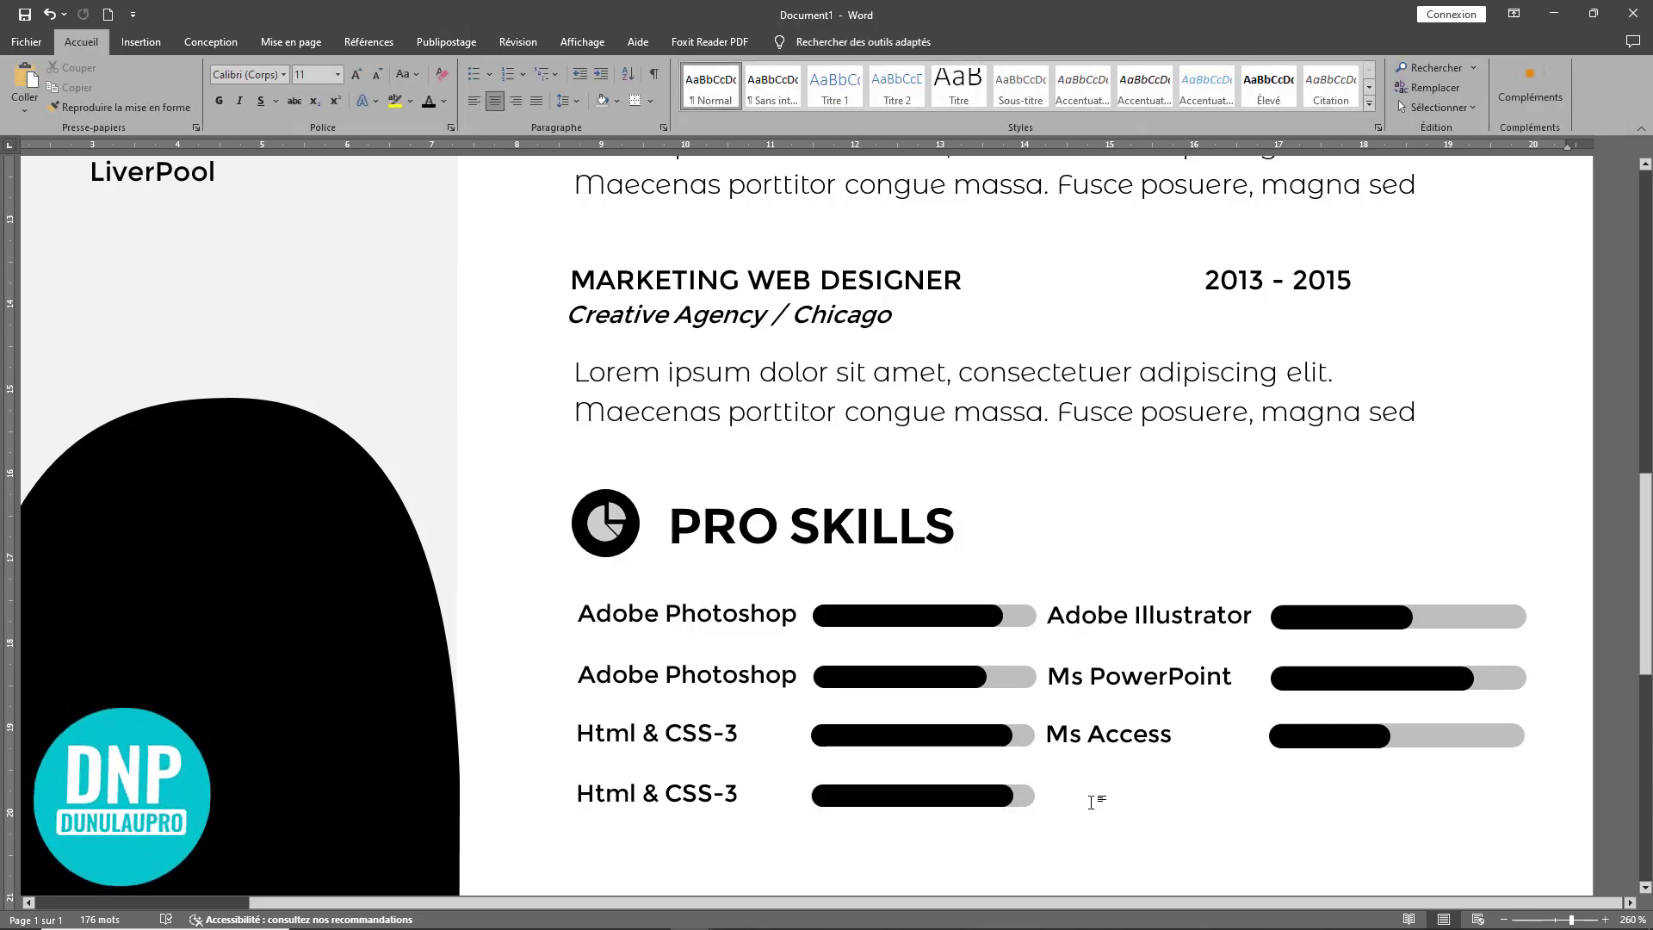
pyautogui.click(980, 793)
pyautogui.moveTo(1015, 794); pyautogui.dragTo(944, 793)
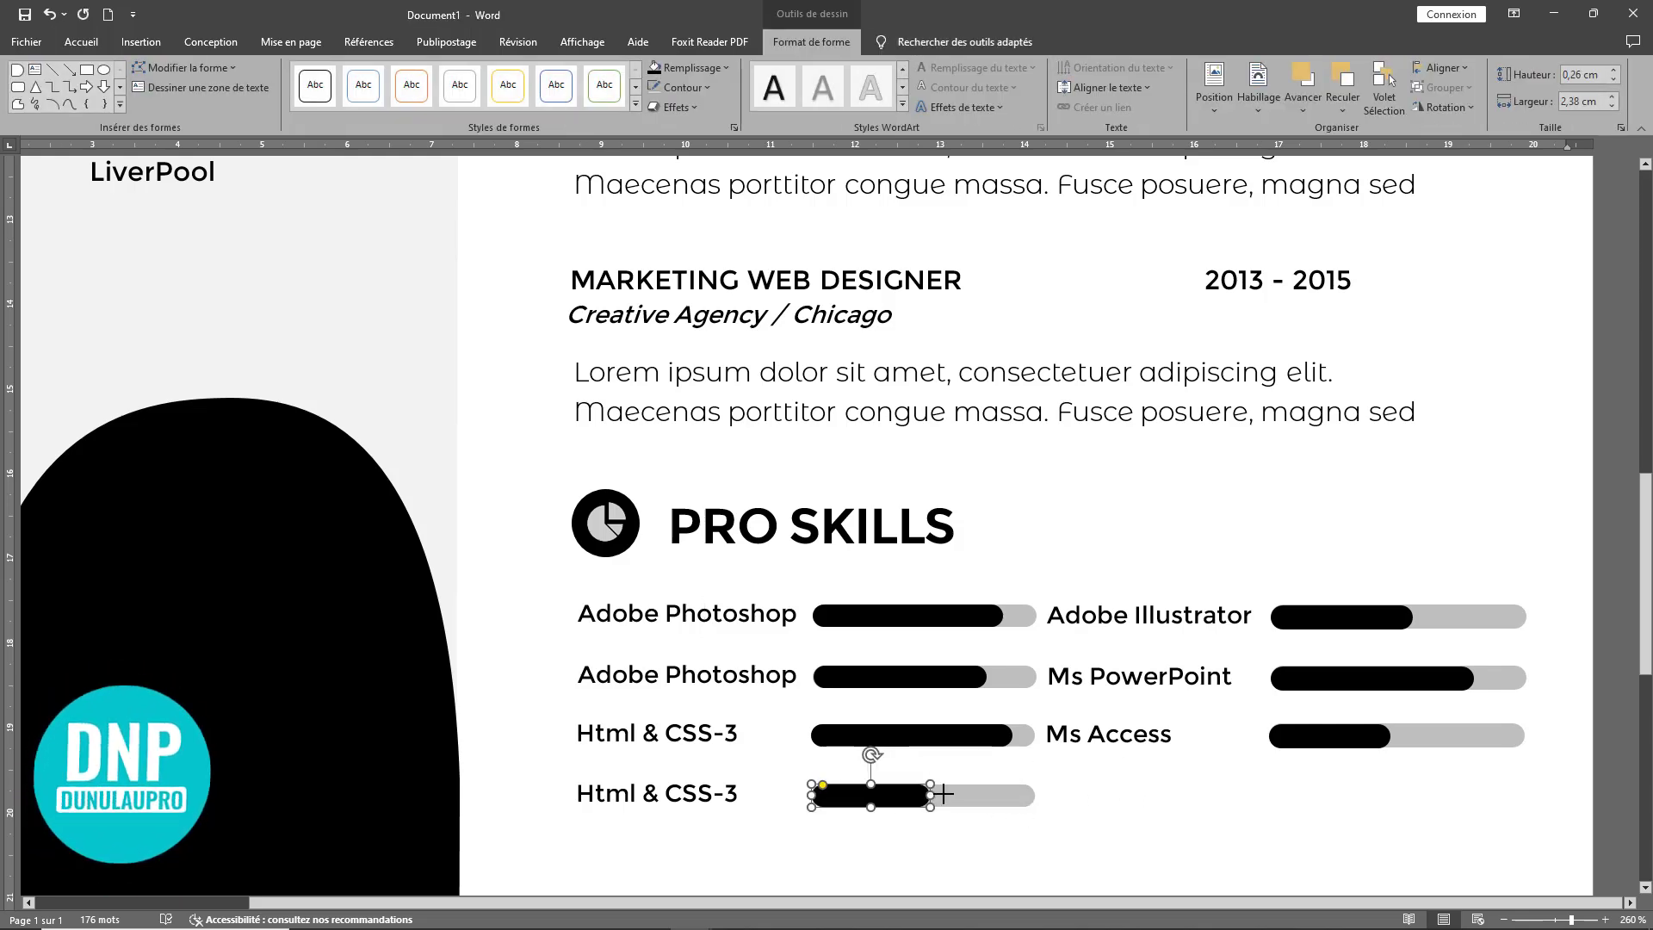
pyautogui.click(1180, 794)
# Step: Examine the layout of the whole CV page, including the skills section and the space below it
pyautogui.scroll(-10, 1180, 794)
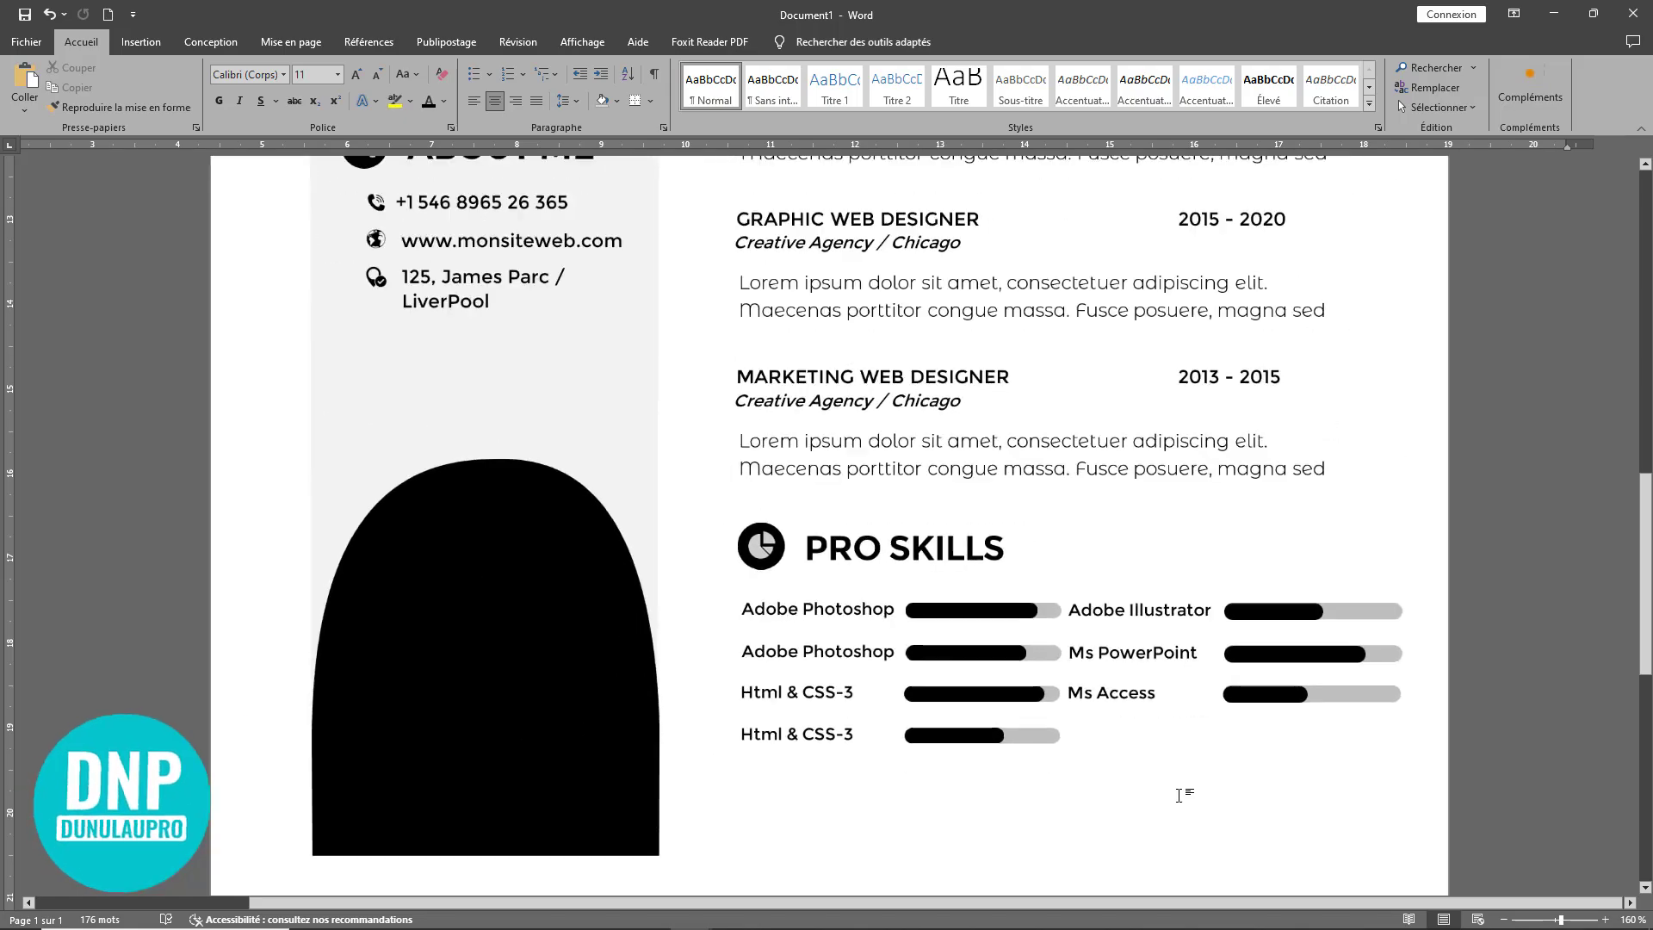
pyautogui.scroll(-10, 1179, 794)
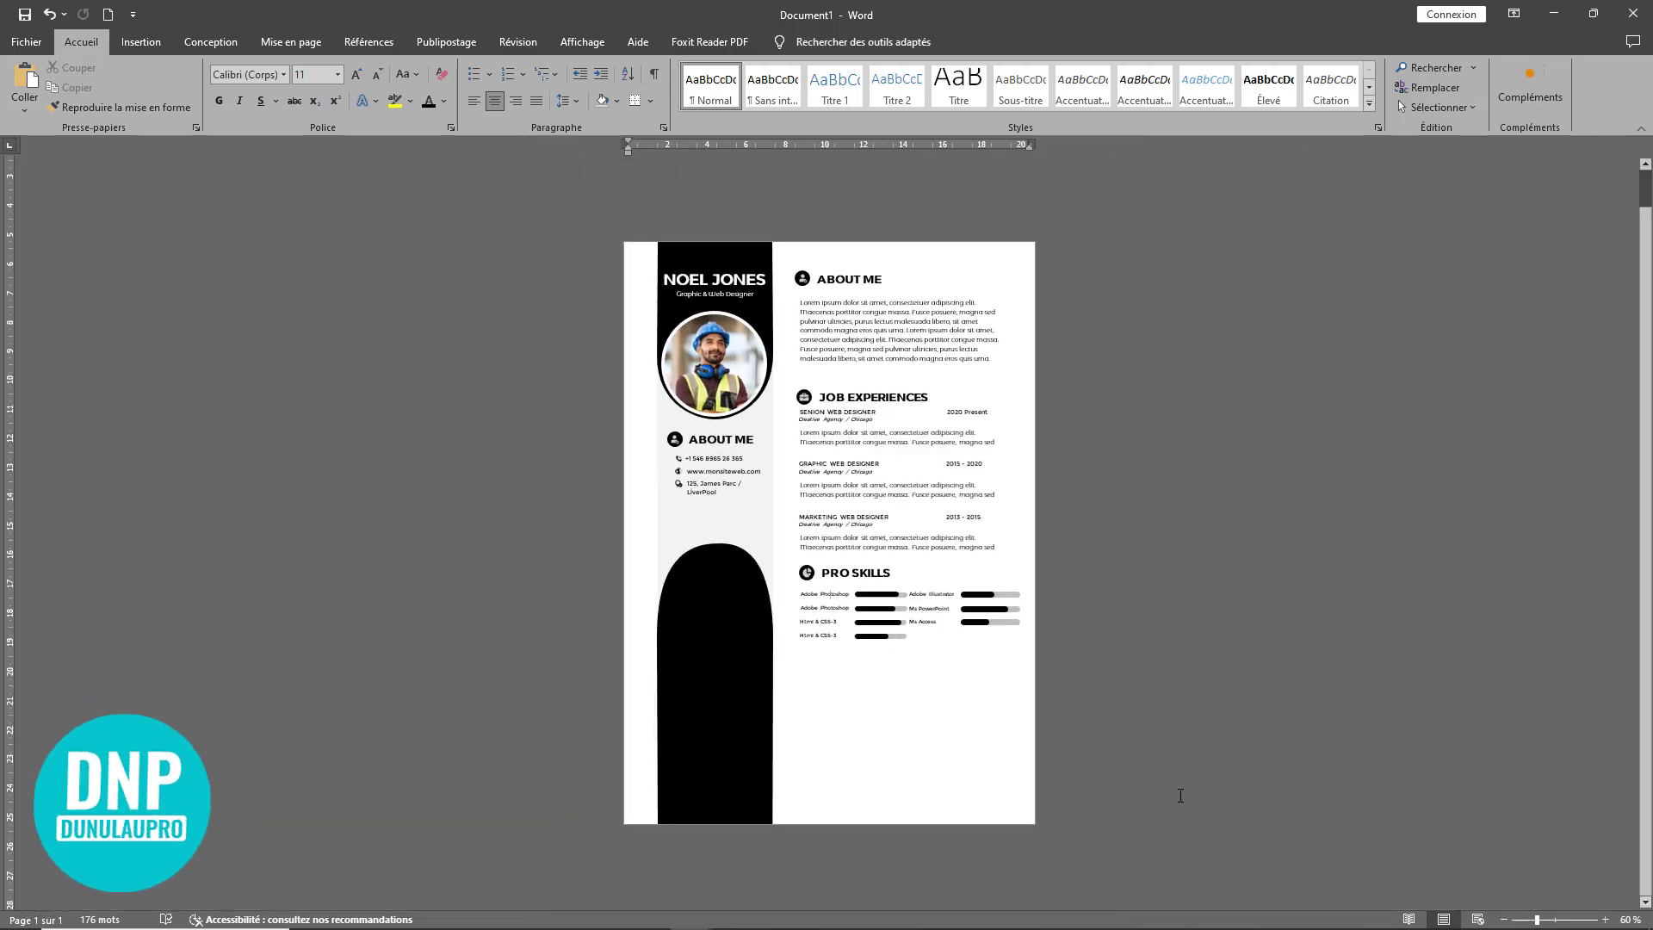
pyautogui.scroll(11, 1180, 794)
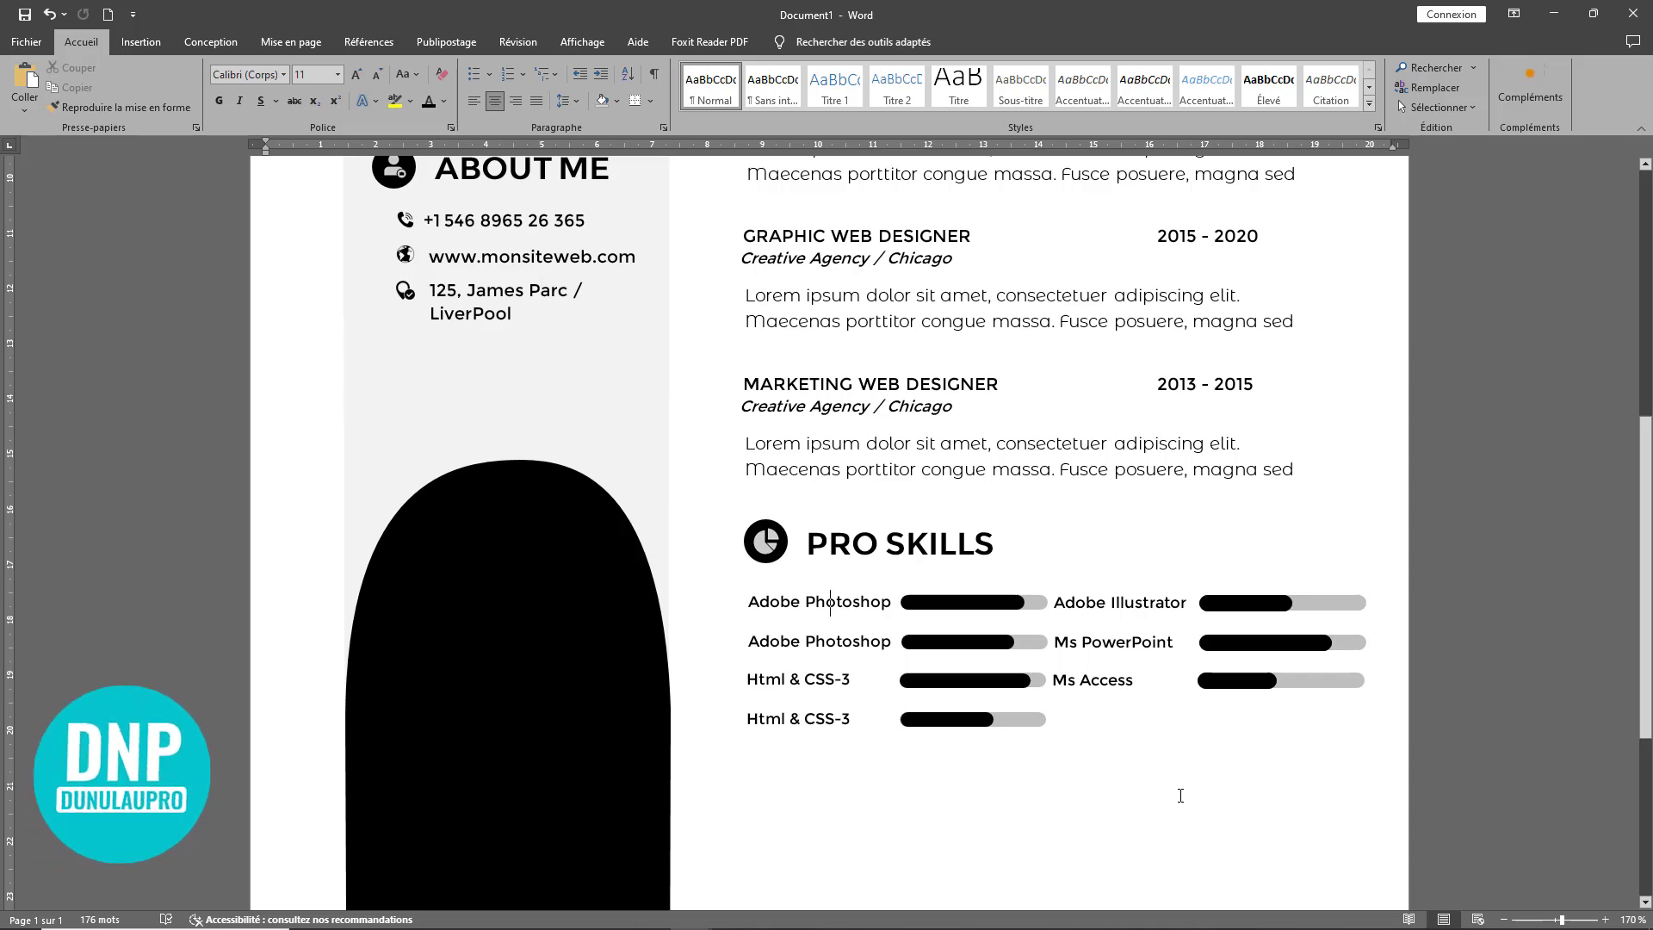
pyautogui.scroll(-4, 1157, 708)
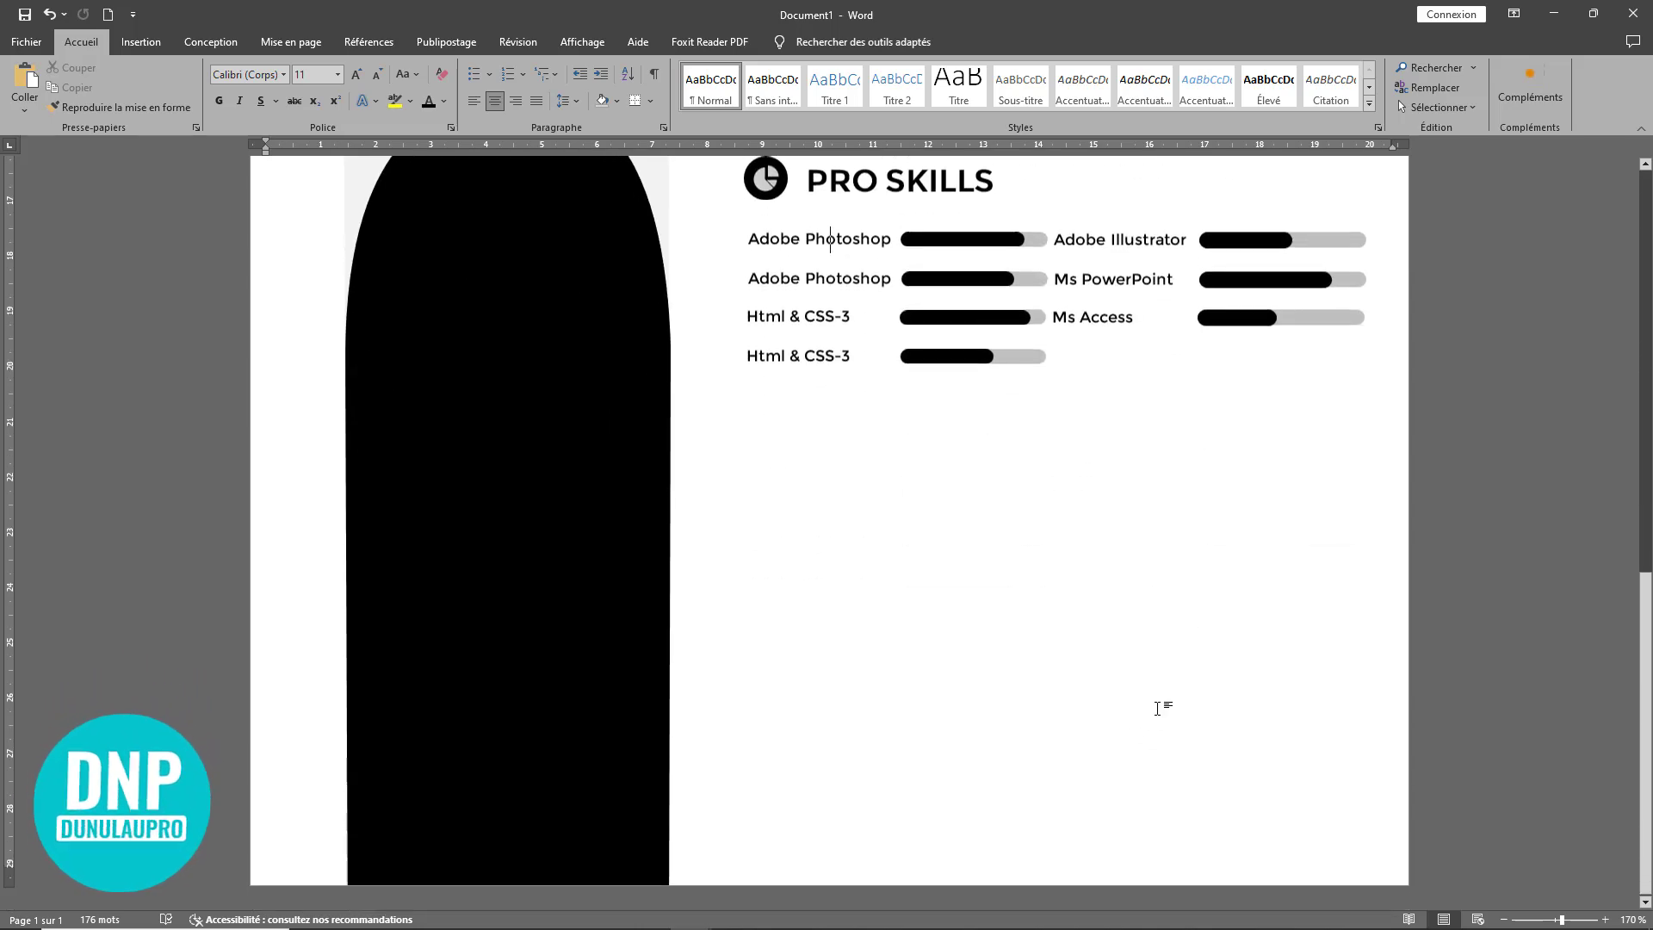
pyautogui.scroll(7, 1158, 702)
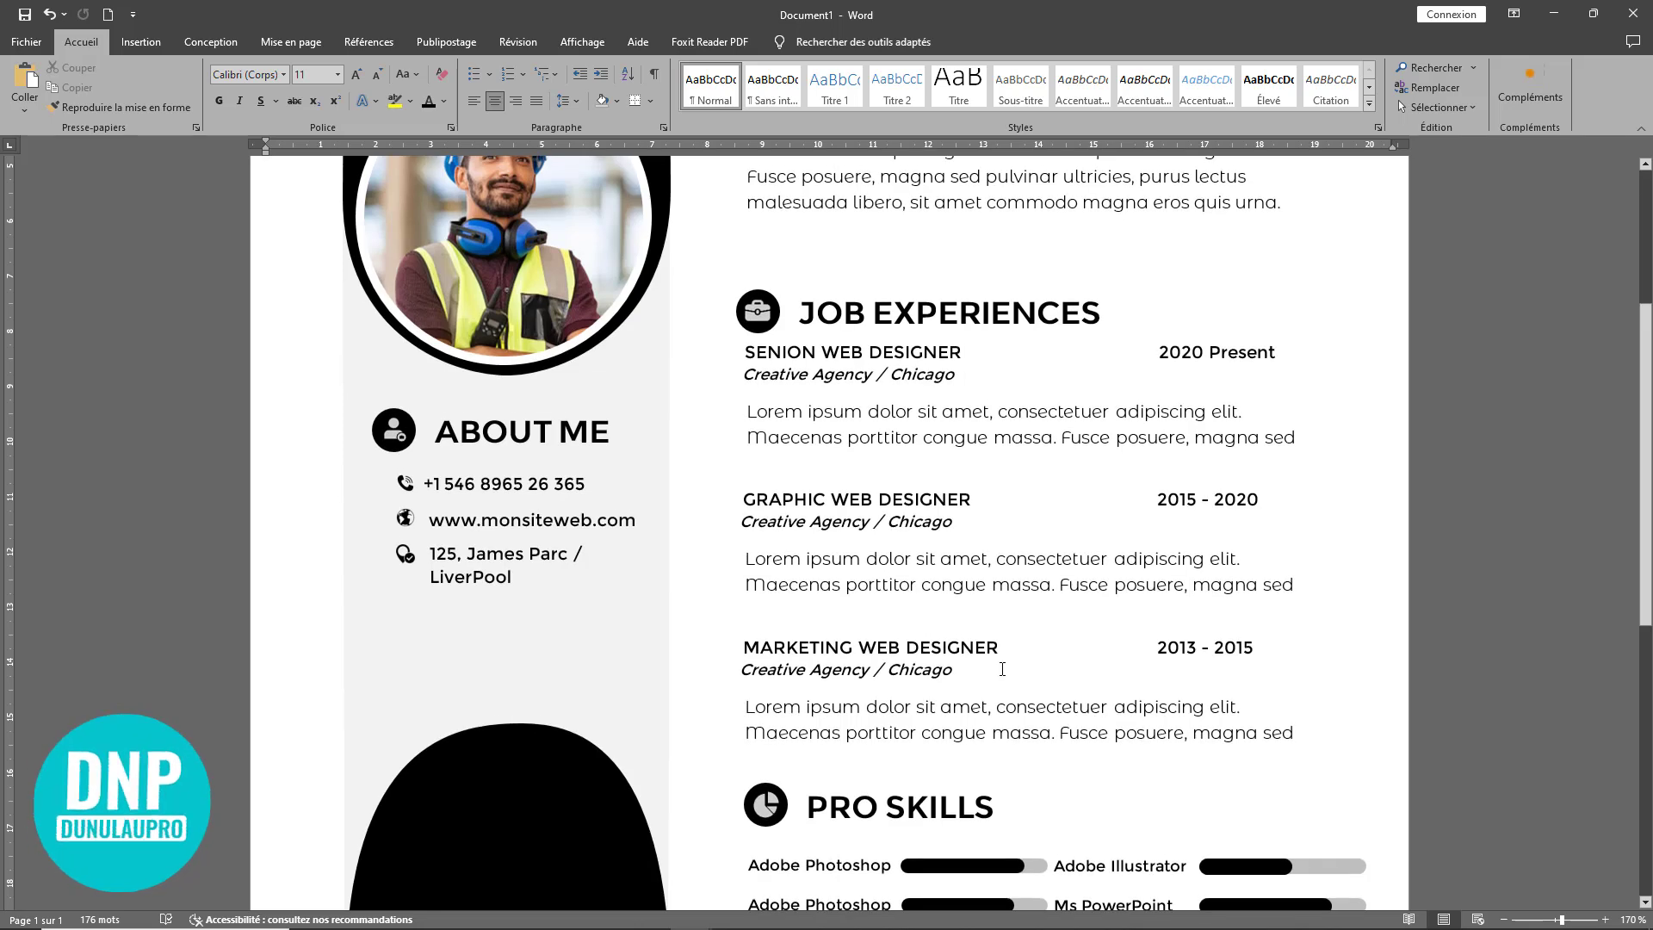
pyautogui.scroll(-3, 1002, 669)
pyautogui.scroll(1, 969, 487)
pyautogui.scroll(1, 969, 487)
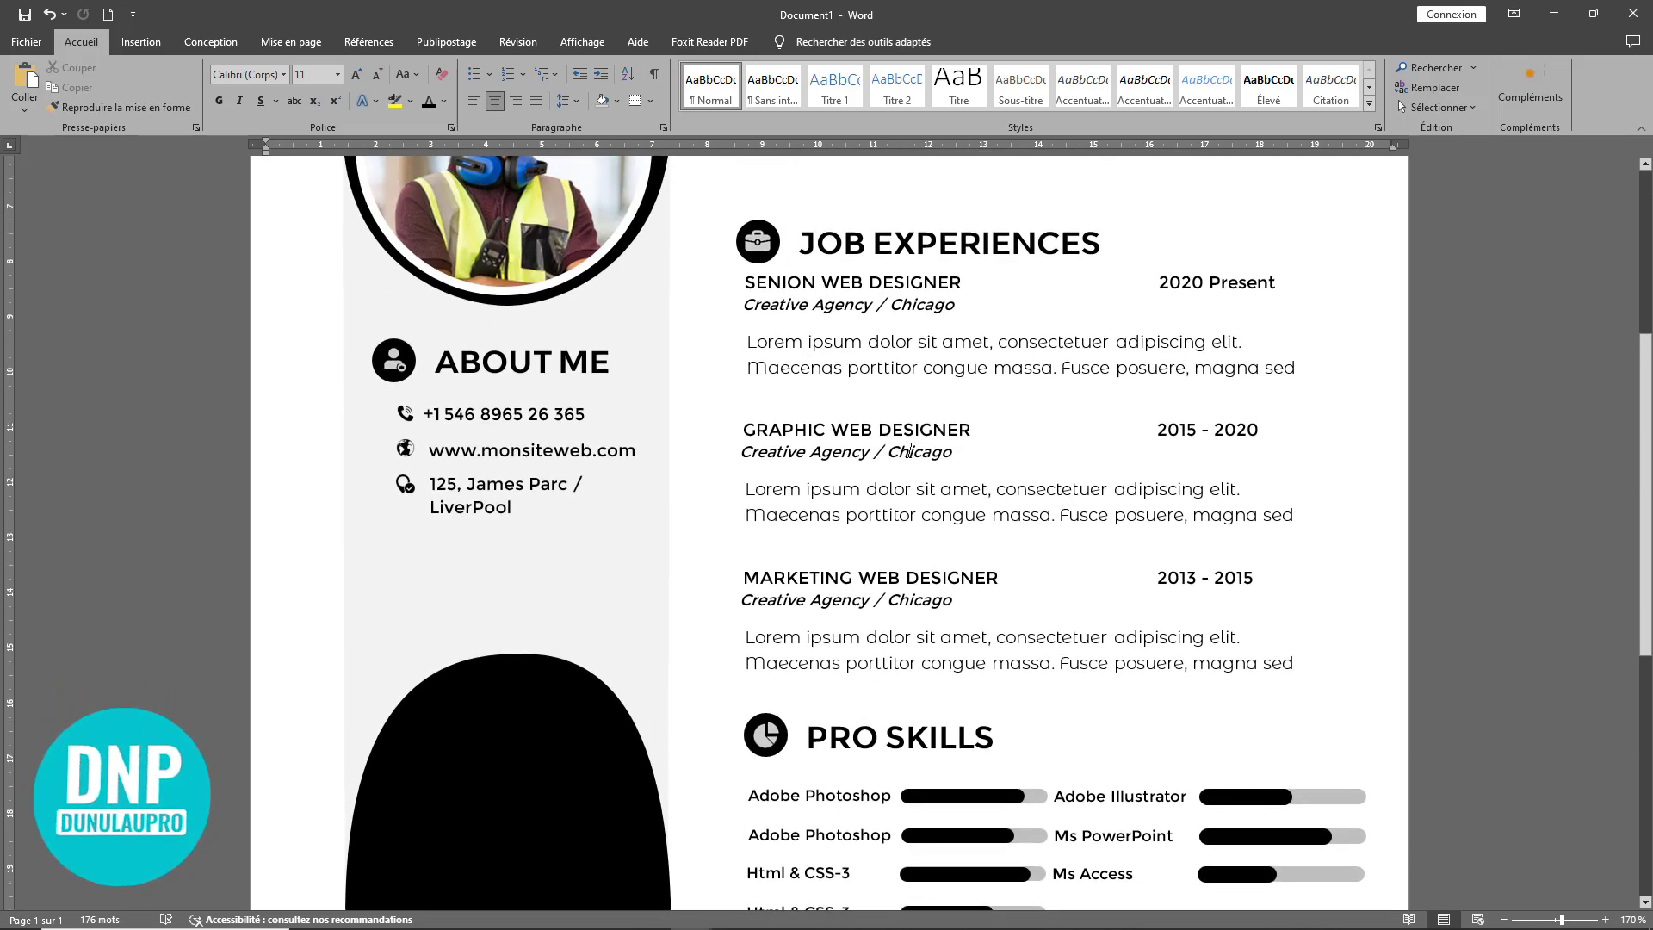
# Step: Duplicate the JOB EXPERIENCES heading with its icon below the skills section and change the copy's text to LANGUAGES
pyautogui.click(900, 453)
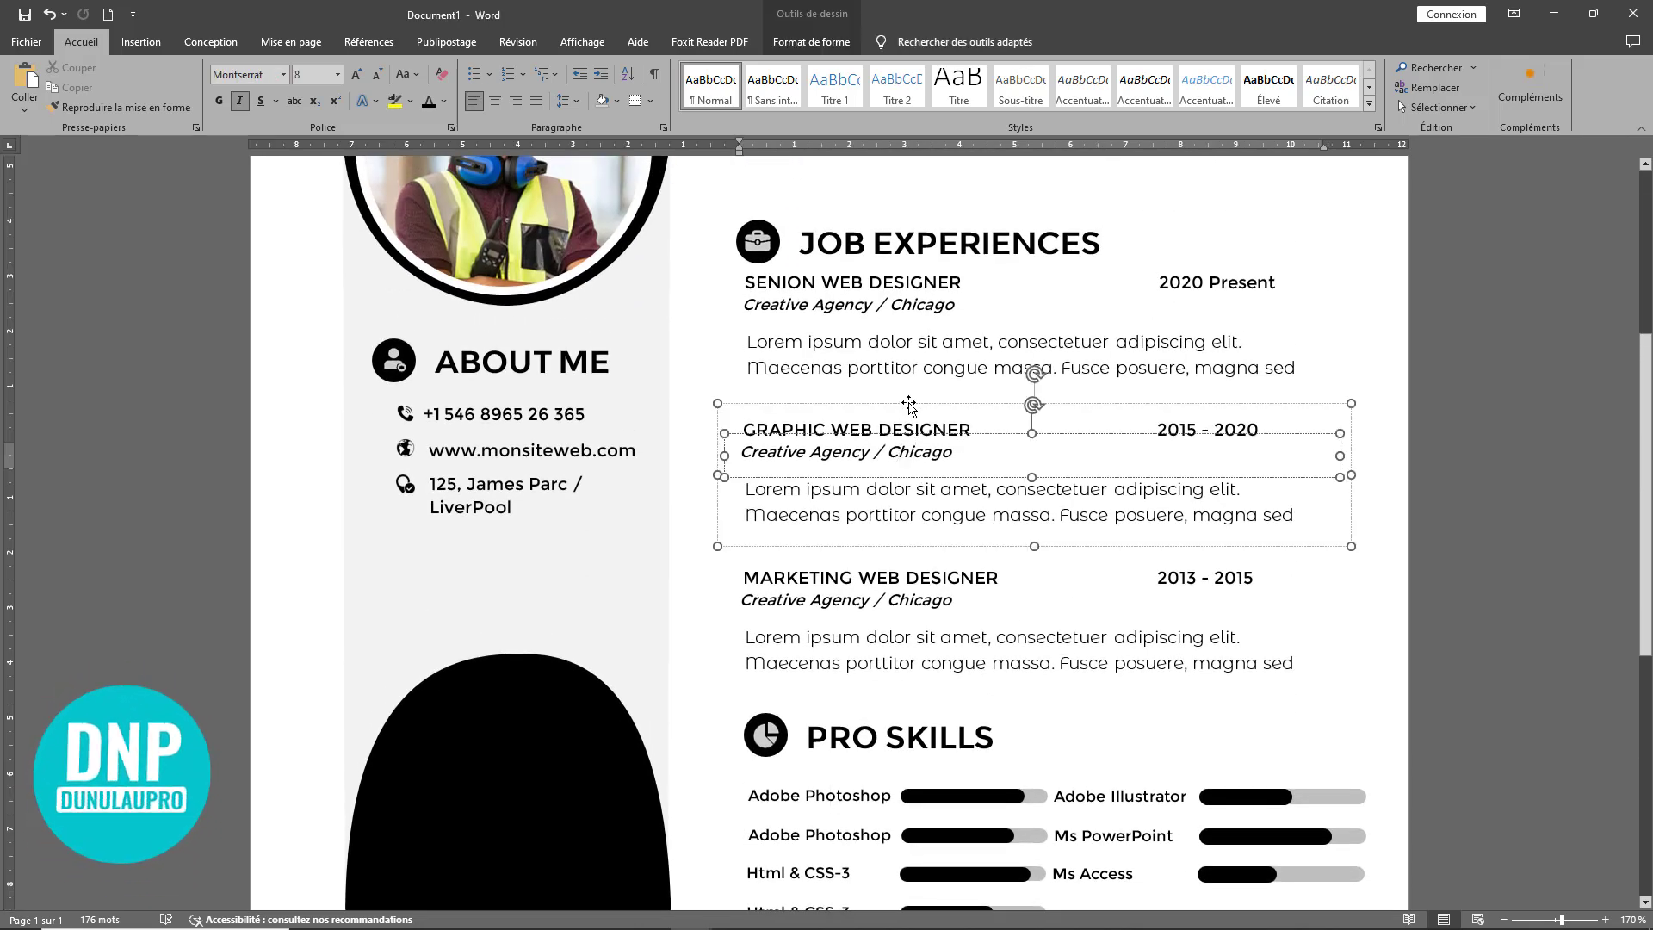
pyautogui.click(905, 213)
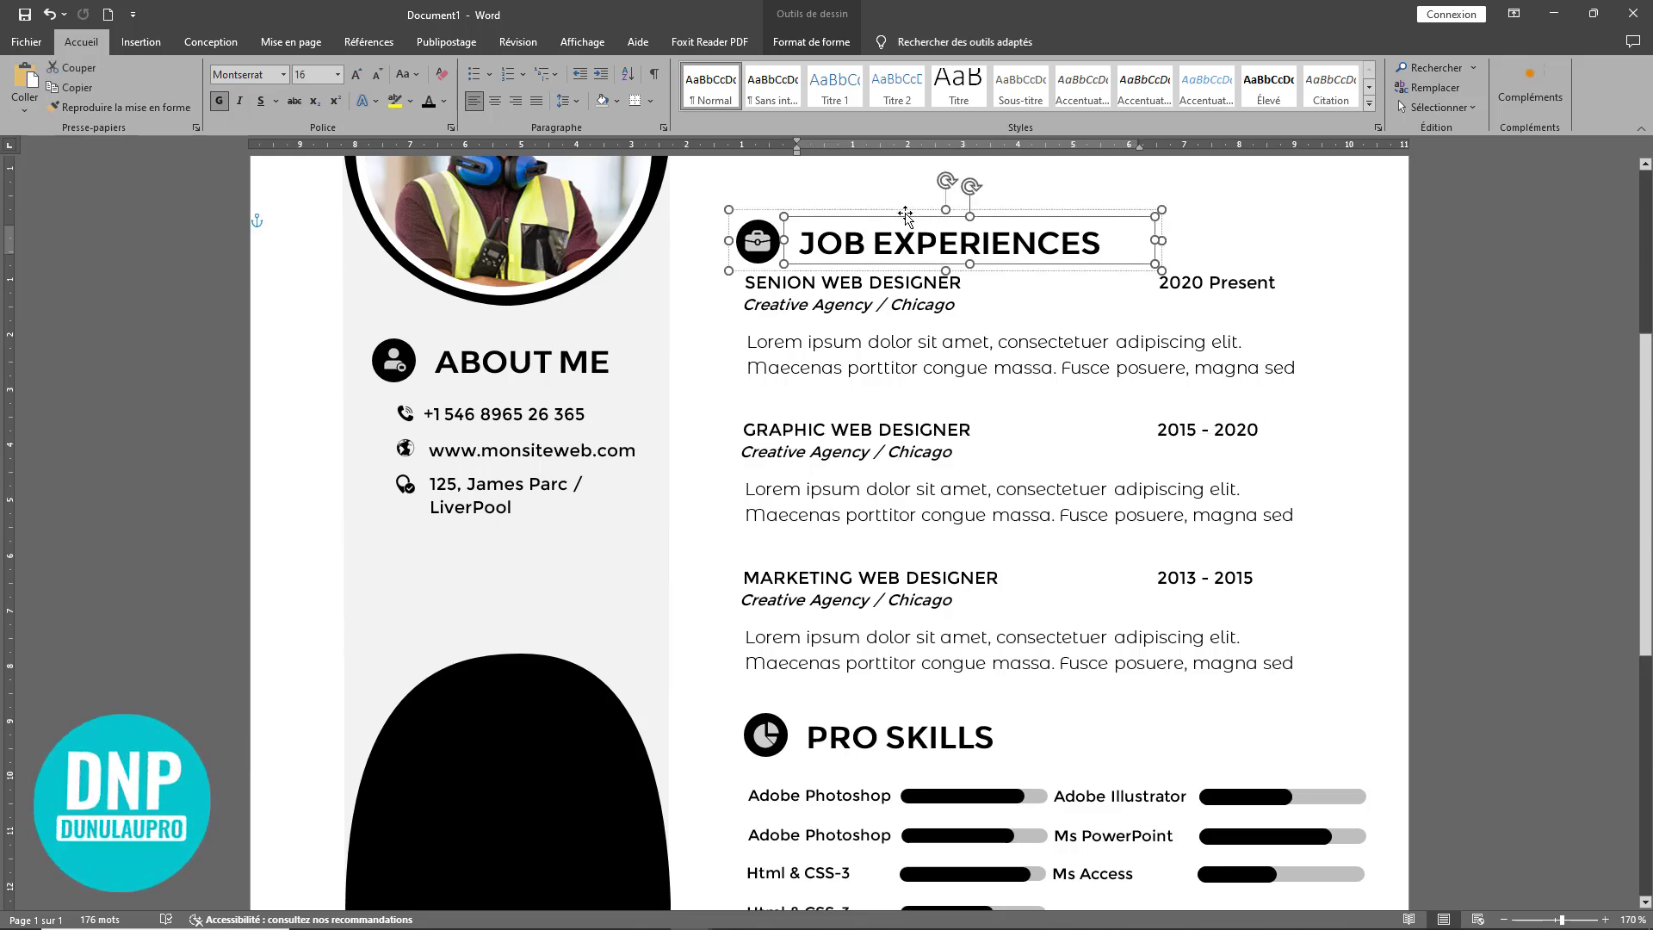
pyautogui.scroll(-9, 902, 359)
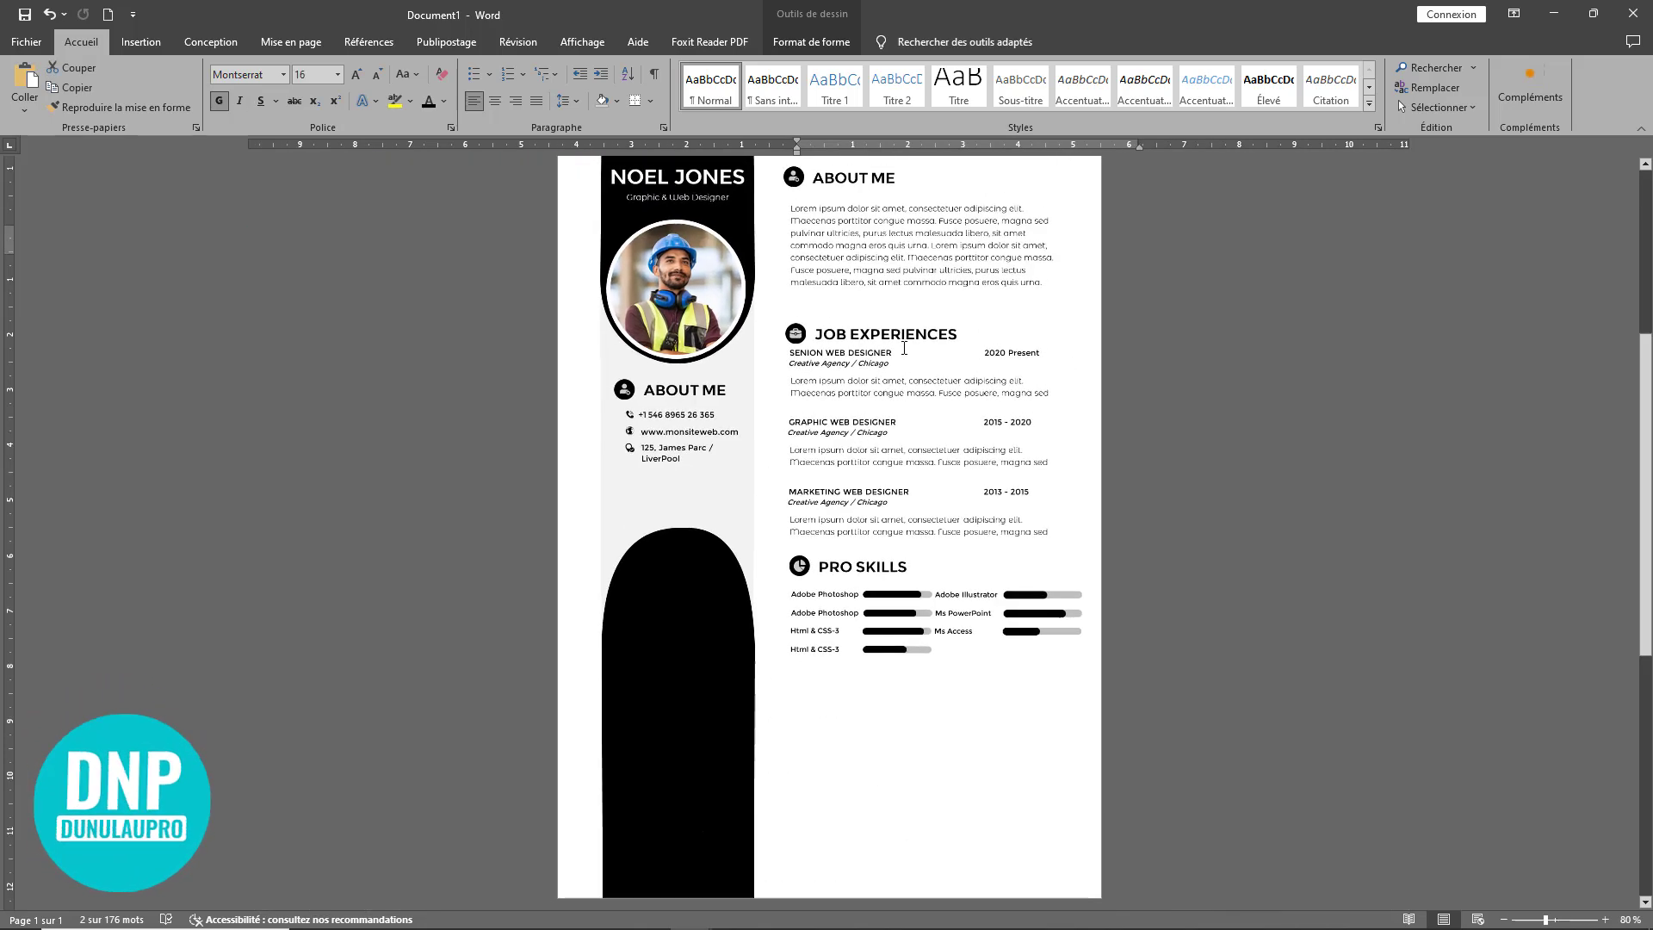
pyautogui.moveTo(973, 680); pyautogui.dragTo(822, 673)
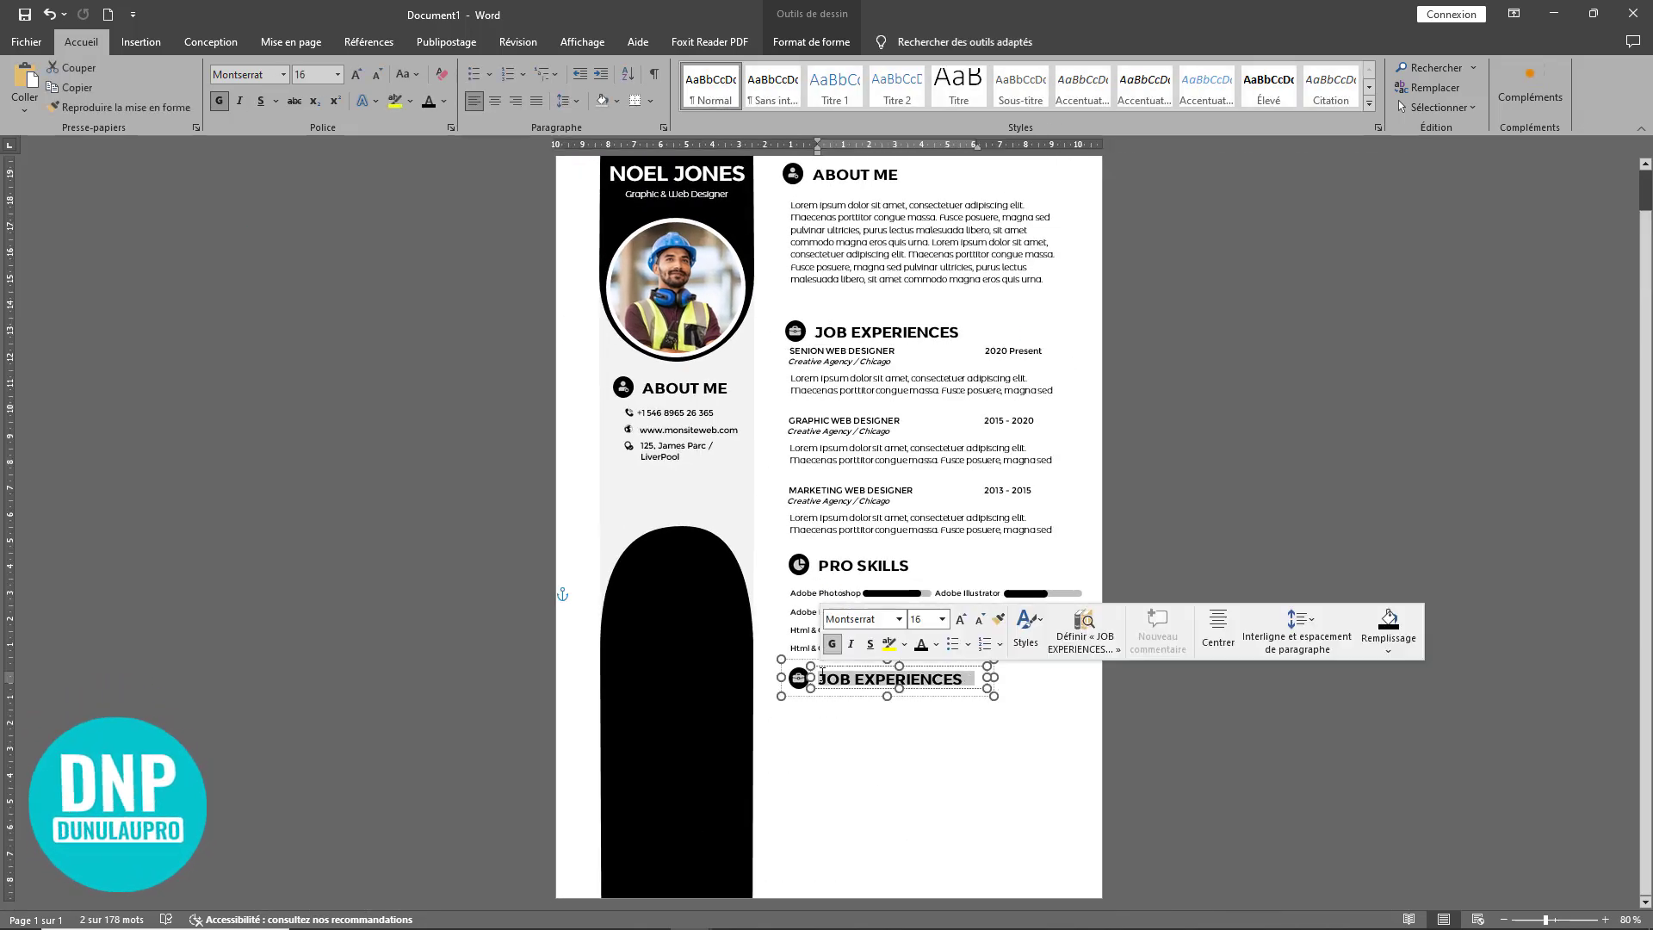
pyautogui.write('LANGUAGES')
# Step: Copy the first Adobe Photoshop skill under the LANGUAGES heading and delete the copy's black and grey bars
pyautogui.click(904, 593)
pyautogui.moveTo(903, 593); pyautogui.dragTo(904, 704)
pyautogui.click(894, 704)
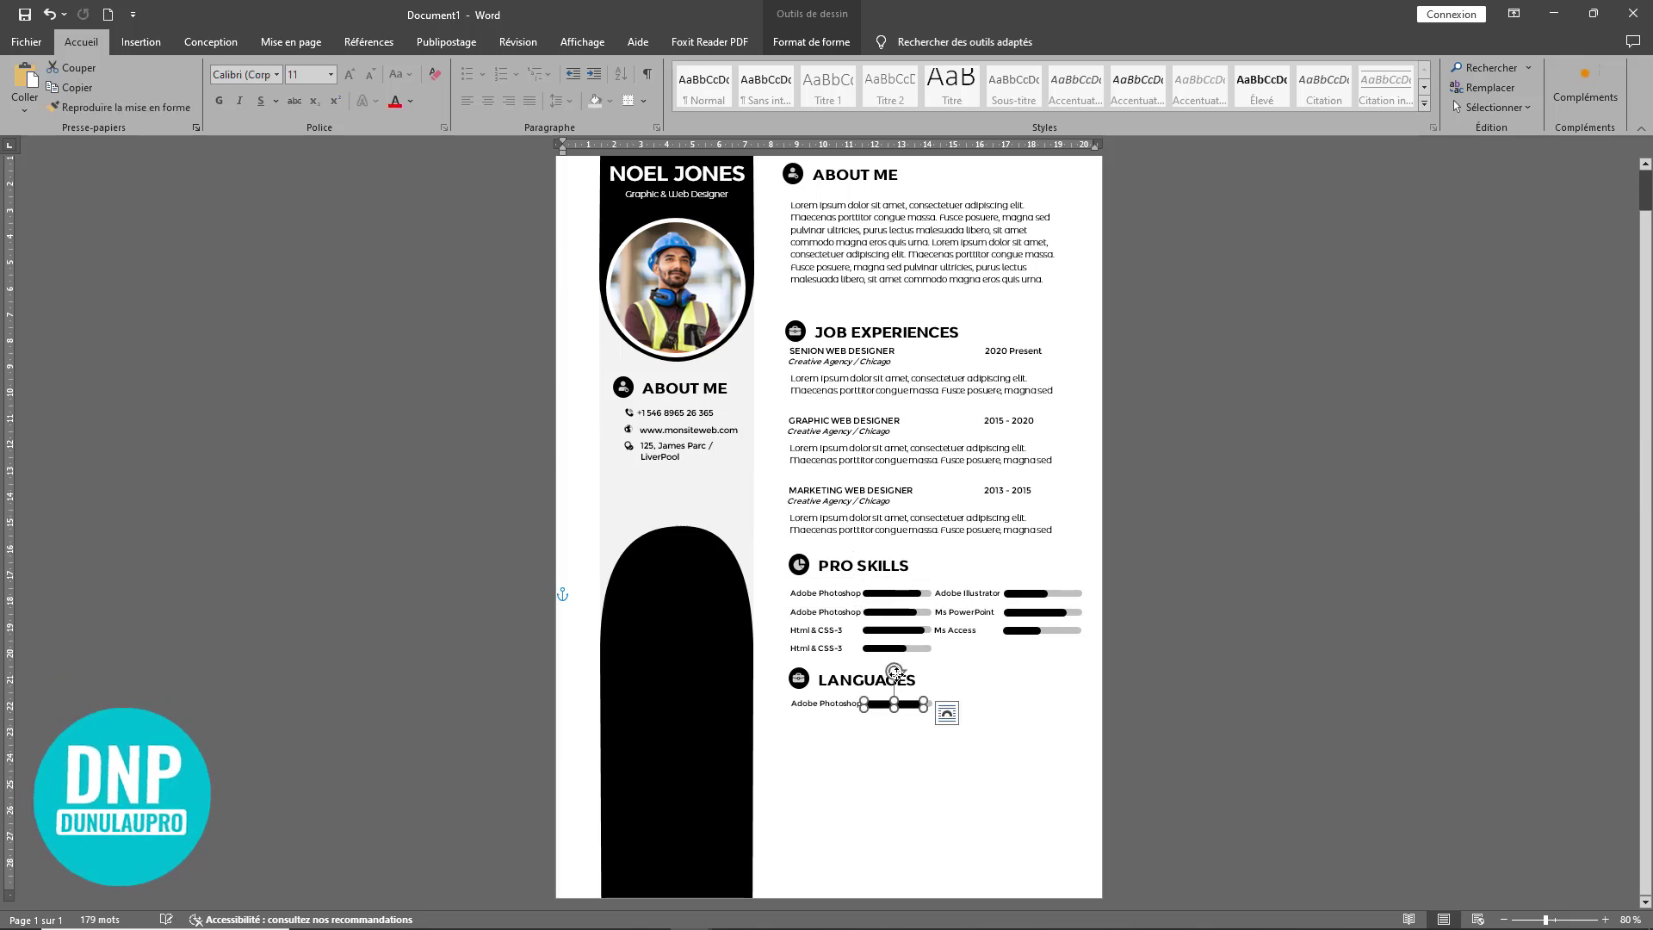
pyautogui.scroll(13, 893, 704)
pyautogui.press('Delete')
pyautogui.click(1003, 537)
pyautogui.press('Delete')
# Step: Change the copied label under LANGUAGES to English and narrow its text box to fit the word
pyautogui.moveTo(993, 535); pyautogui.dragTo(932, 535)
pyautogui.tripleClick(826, 535)
pyautogui.write('English')
pyautogui.moveTo(932, 535); pyautogui.dragTo(877, 535)
pyautogui.scroll(2, 852, 528)
pyautogui.click(904, 559)
pyautogui.click(839, 598)
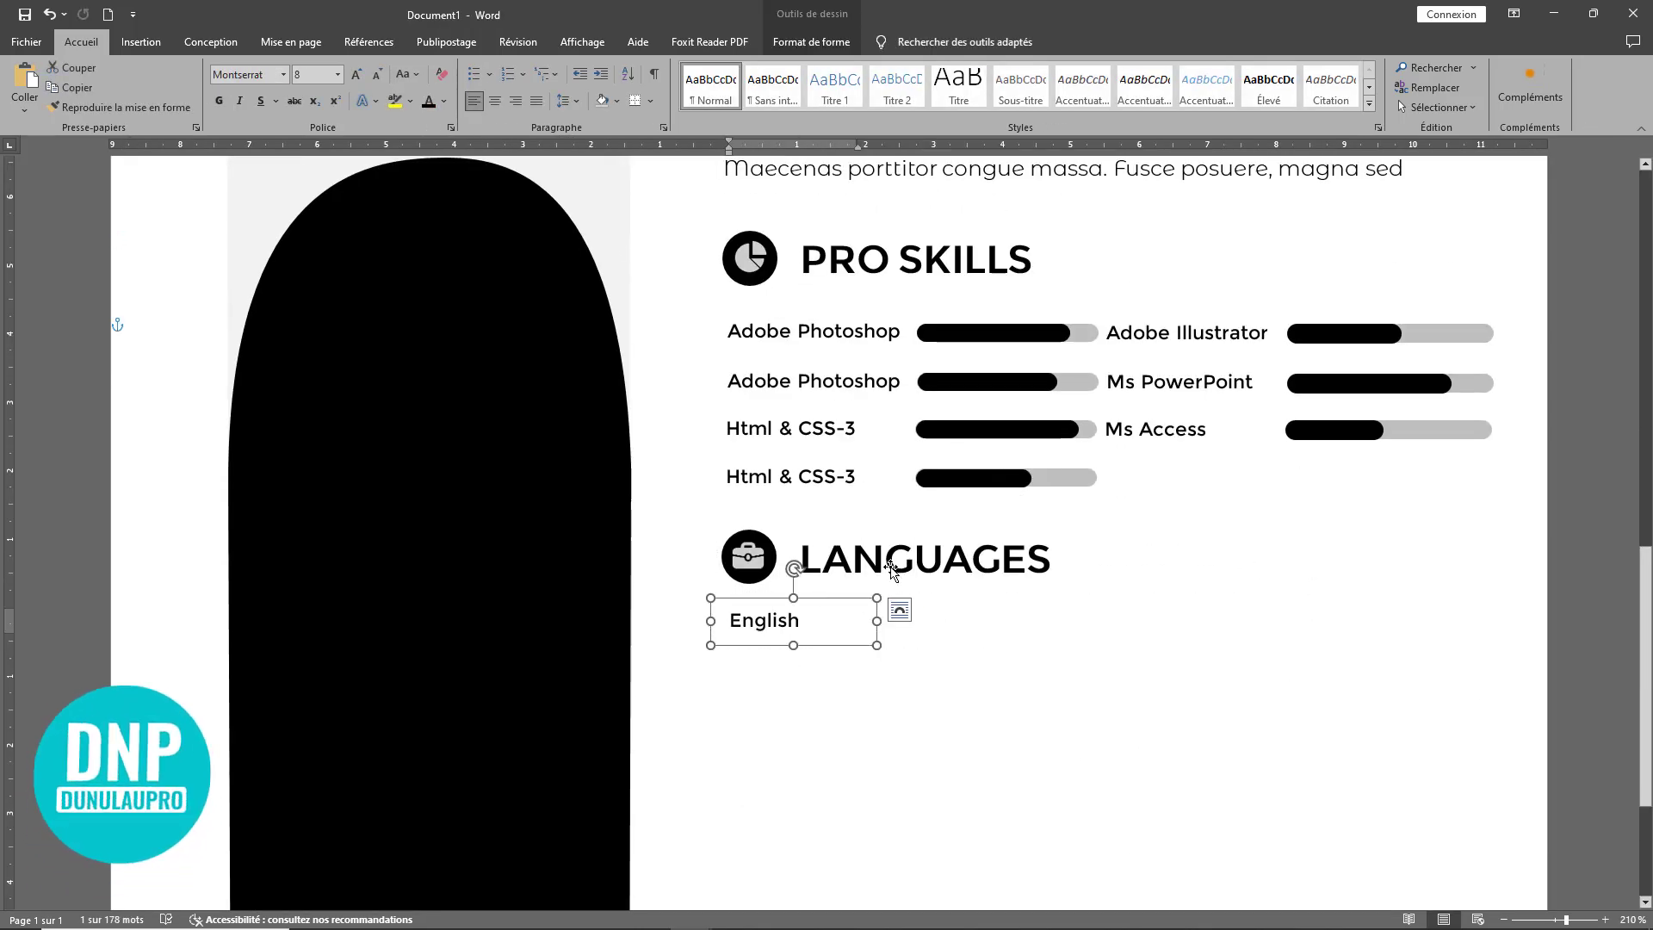
# Step: Insert a circle beside the English label under the LANGUAGES heading
pyautogui.click(152, 49)
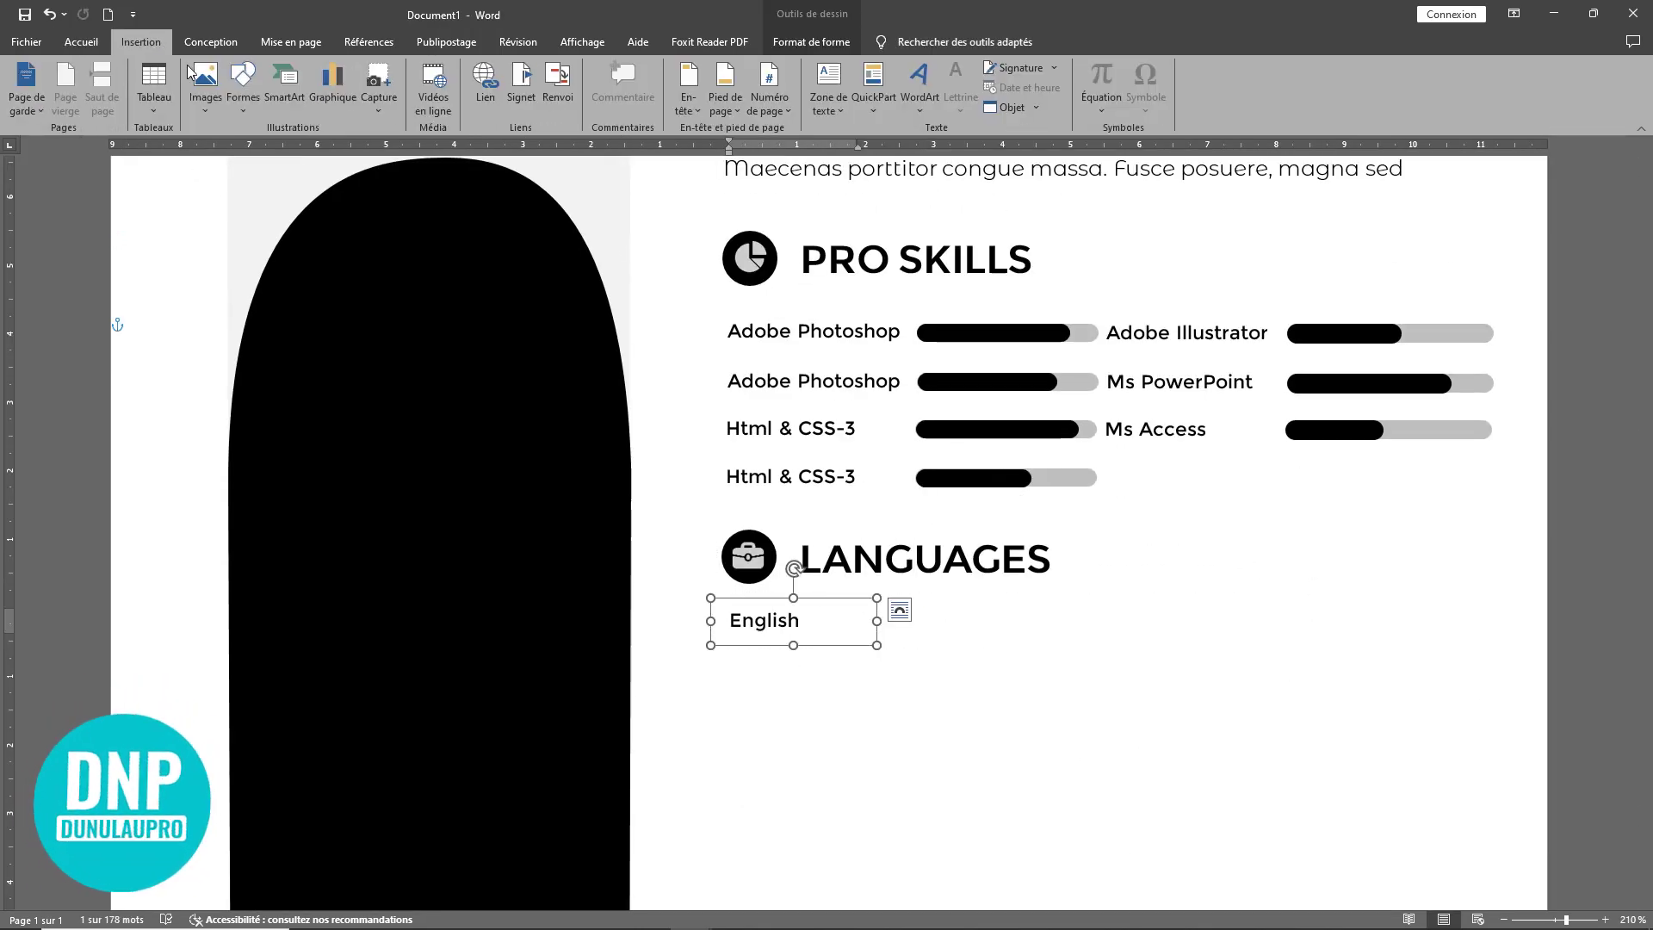
pyautogui.click(236, 101)
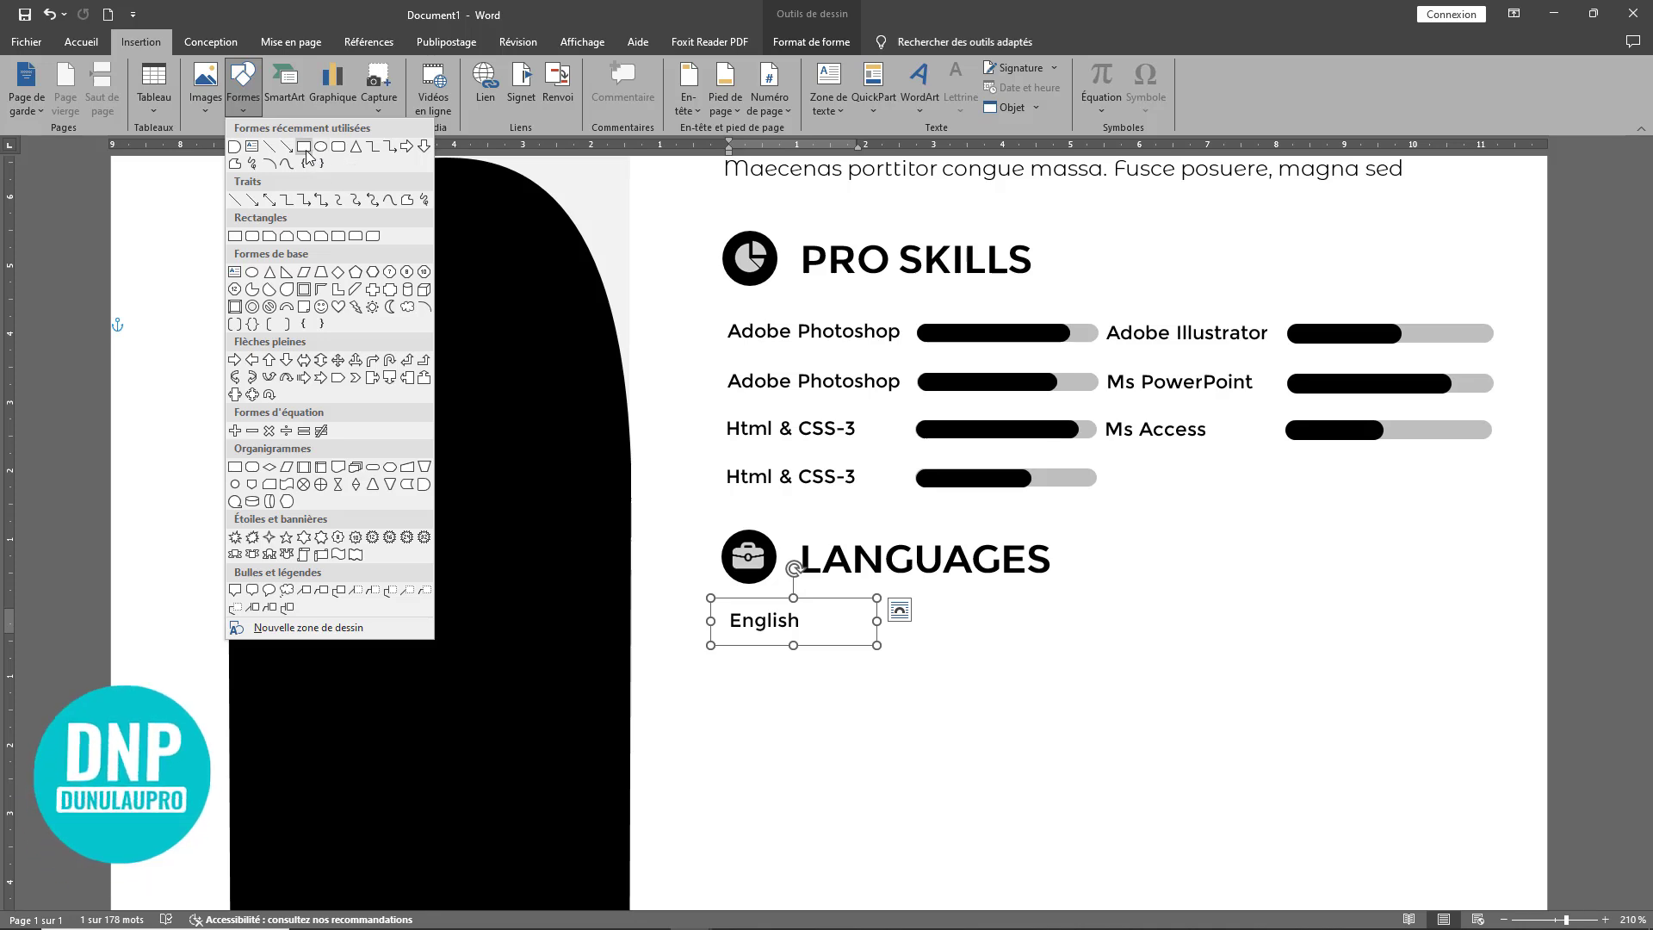
pyautogui.click(302, 146)
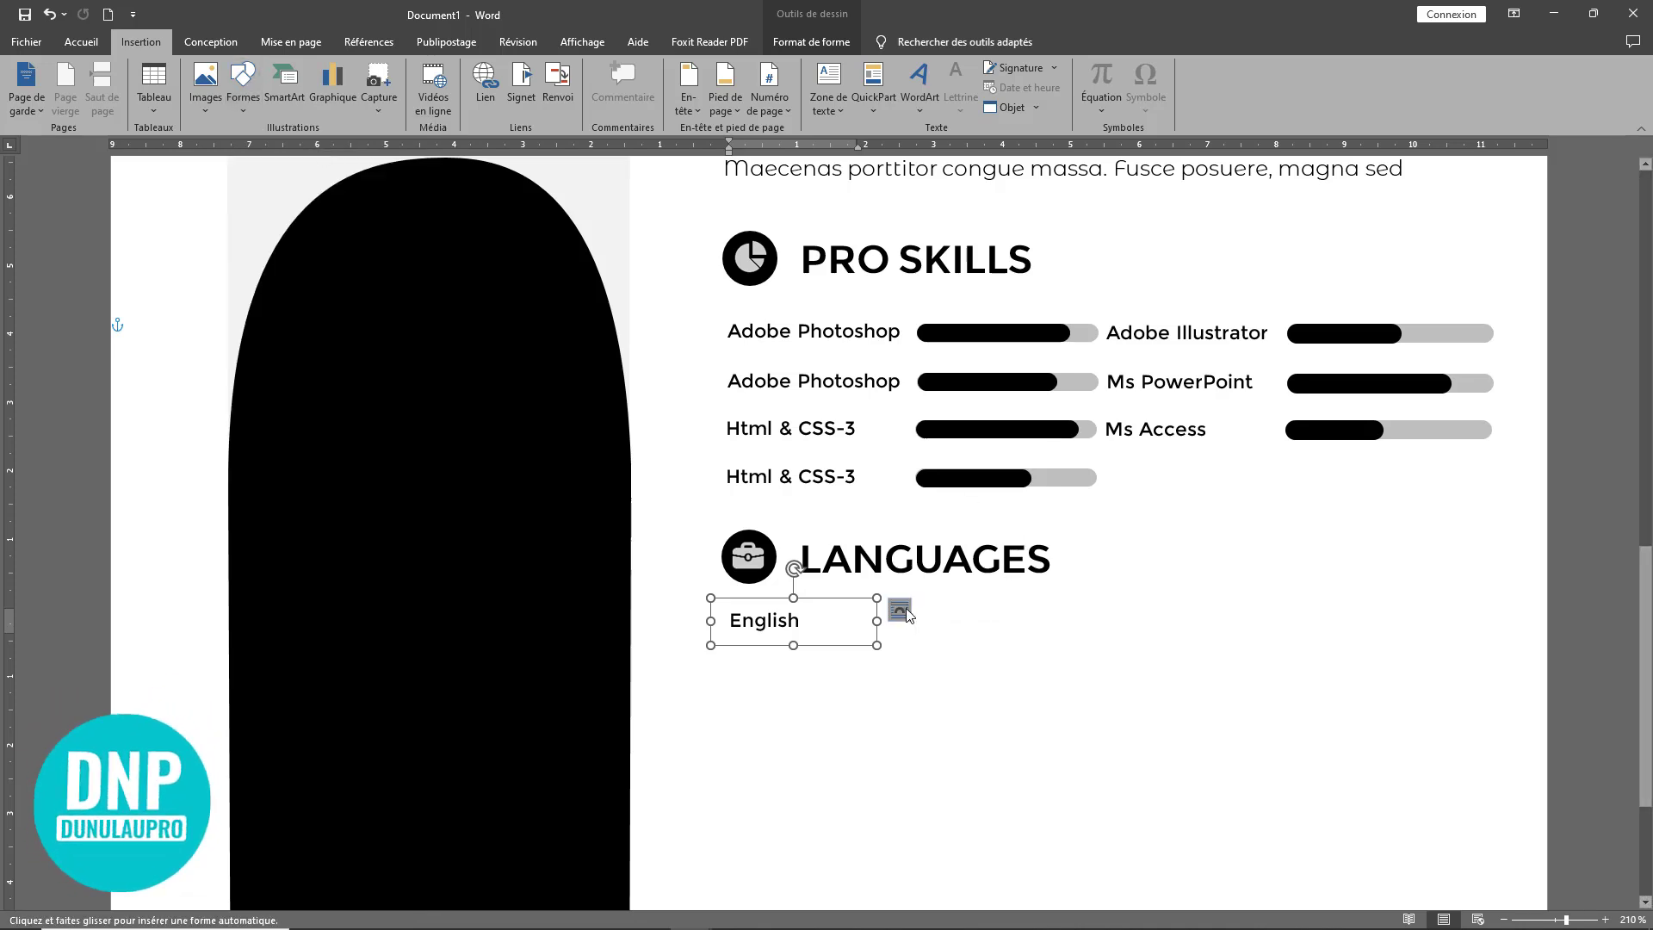
pyautogui.scroll(-2, 939, 625)
pyautogui.scroll(13, 941, 626)
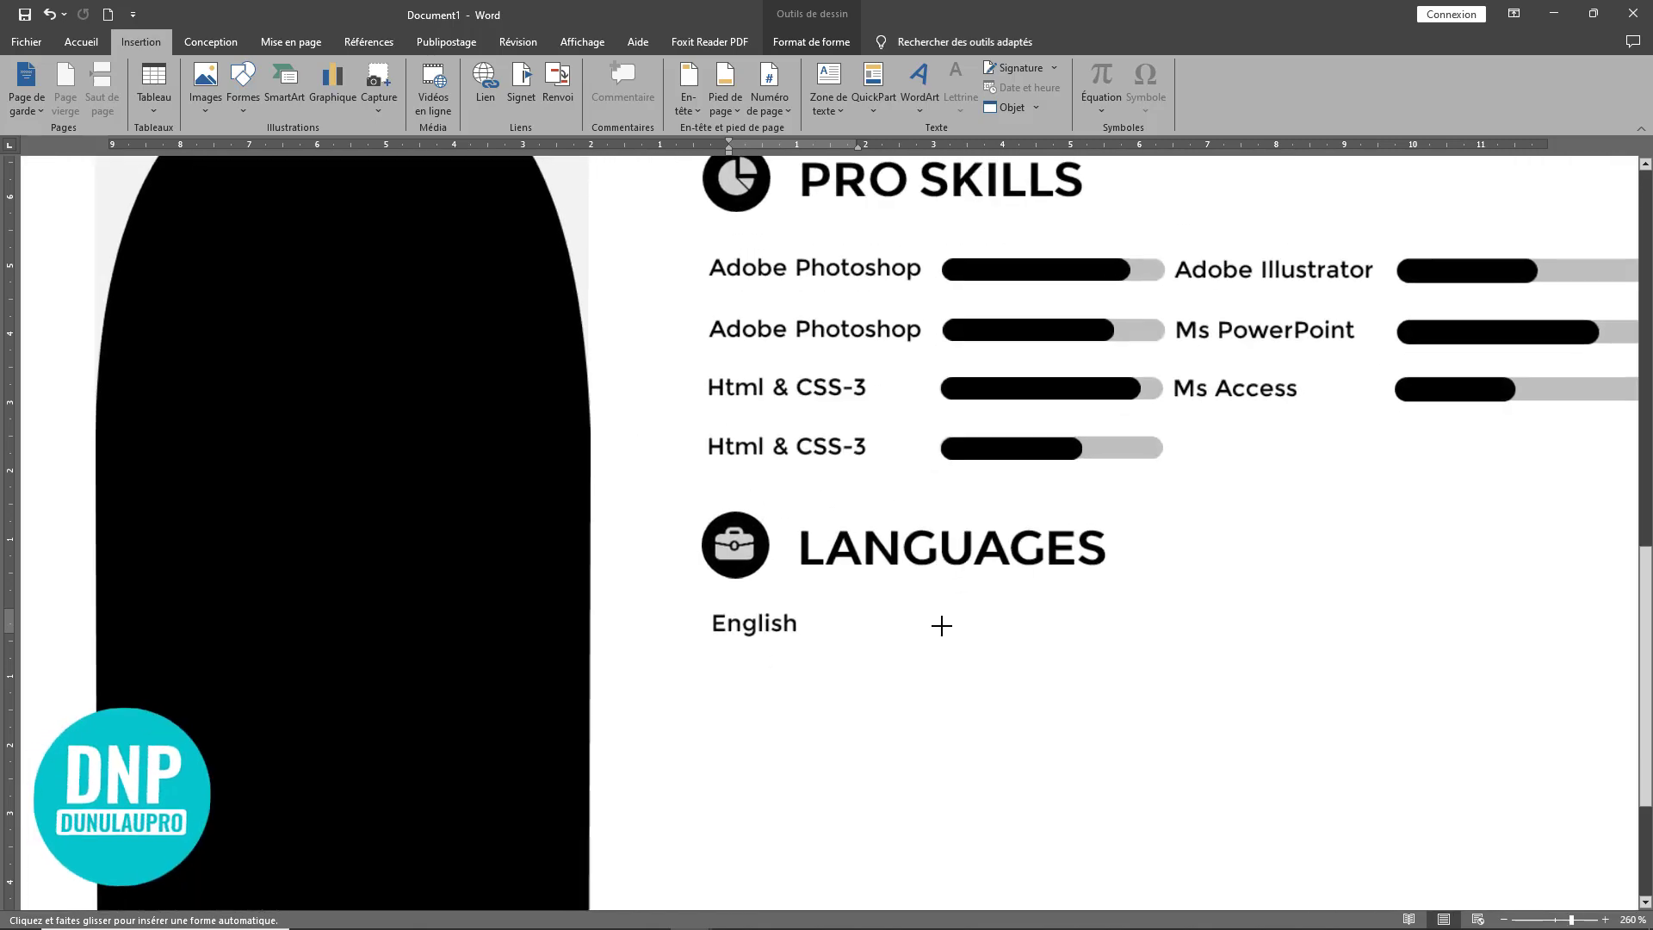
pyautogui.click(1104, 603)
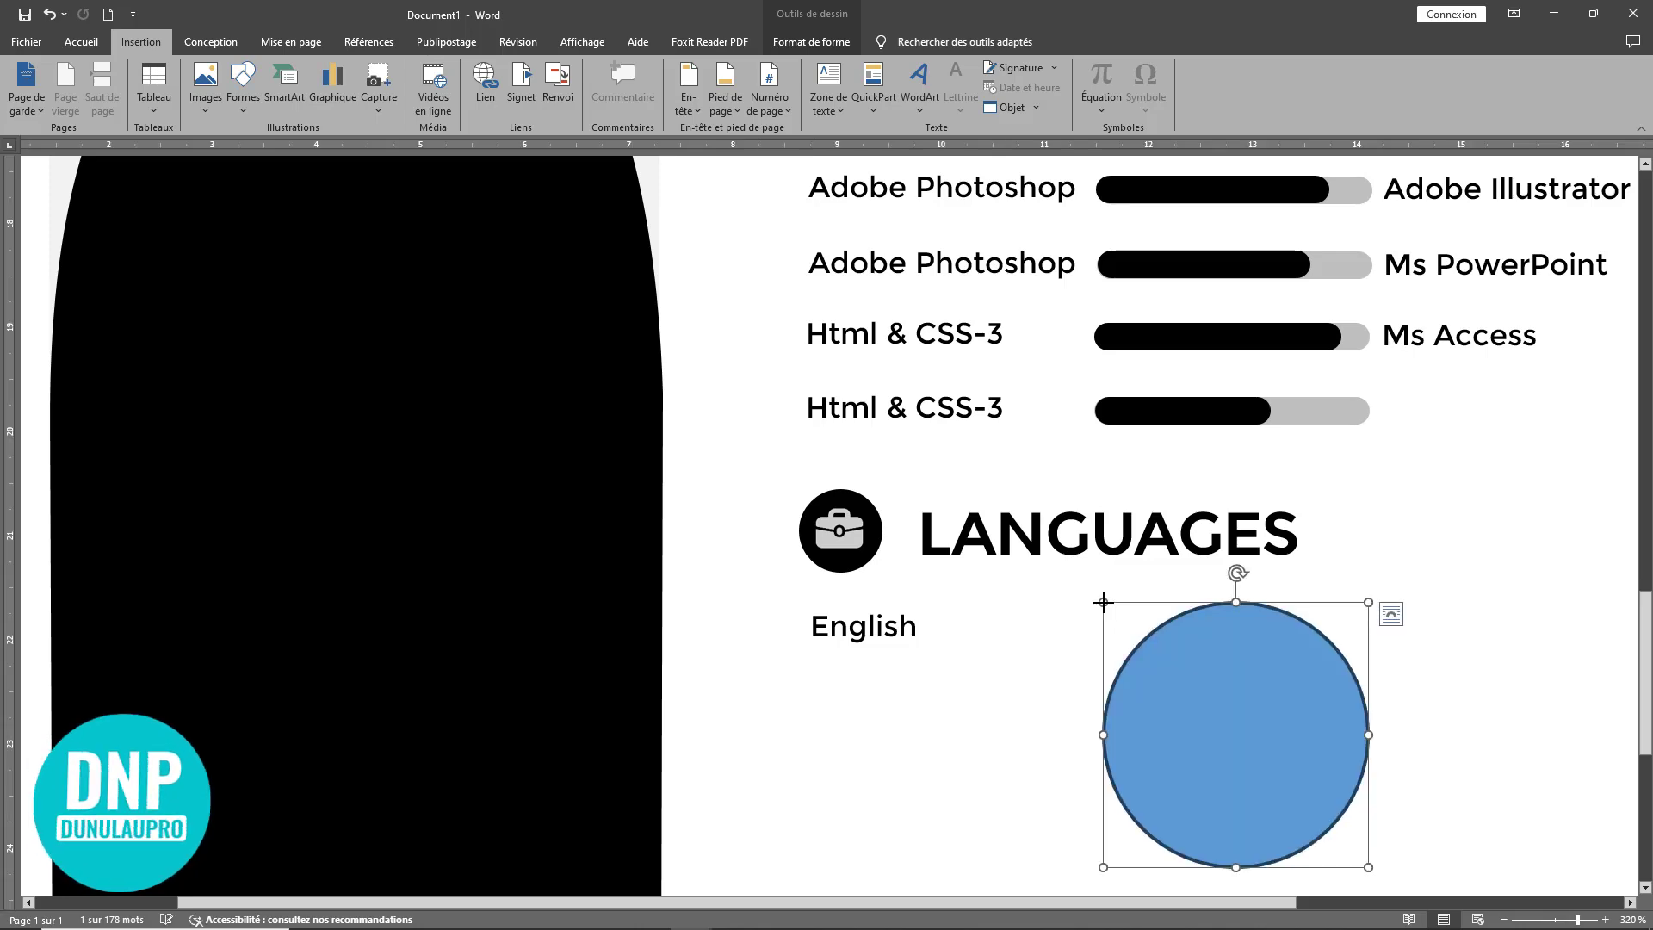
# Step: Shrink the circle beside English to about 0.3 × 0.31 cm, remove its outline and fill it black
pyautogui.moveTo(1369, 867); pyautogui.dragTo(1137, 634)
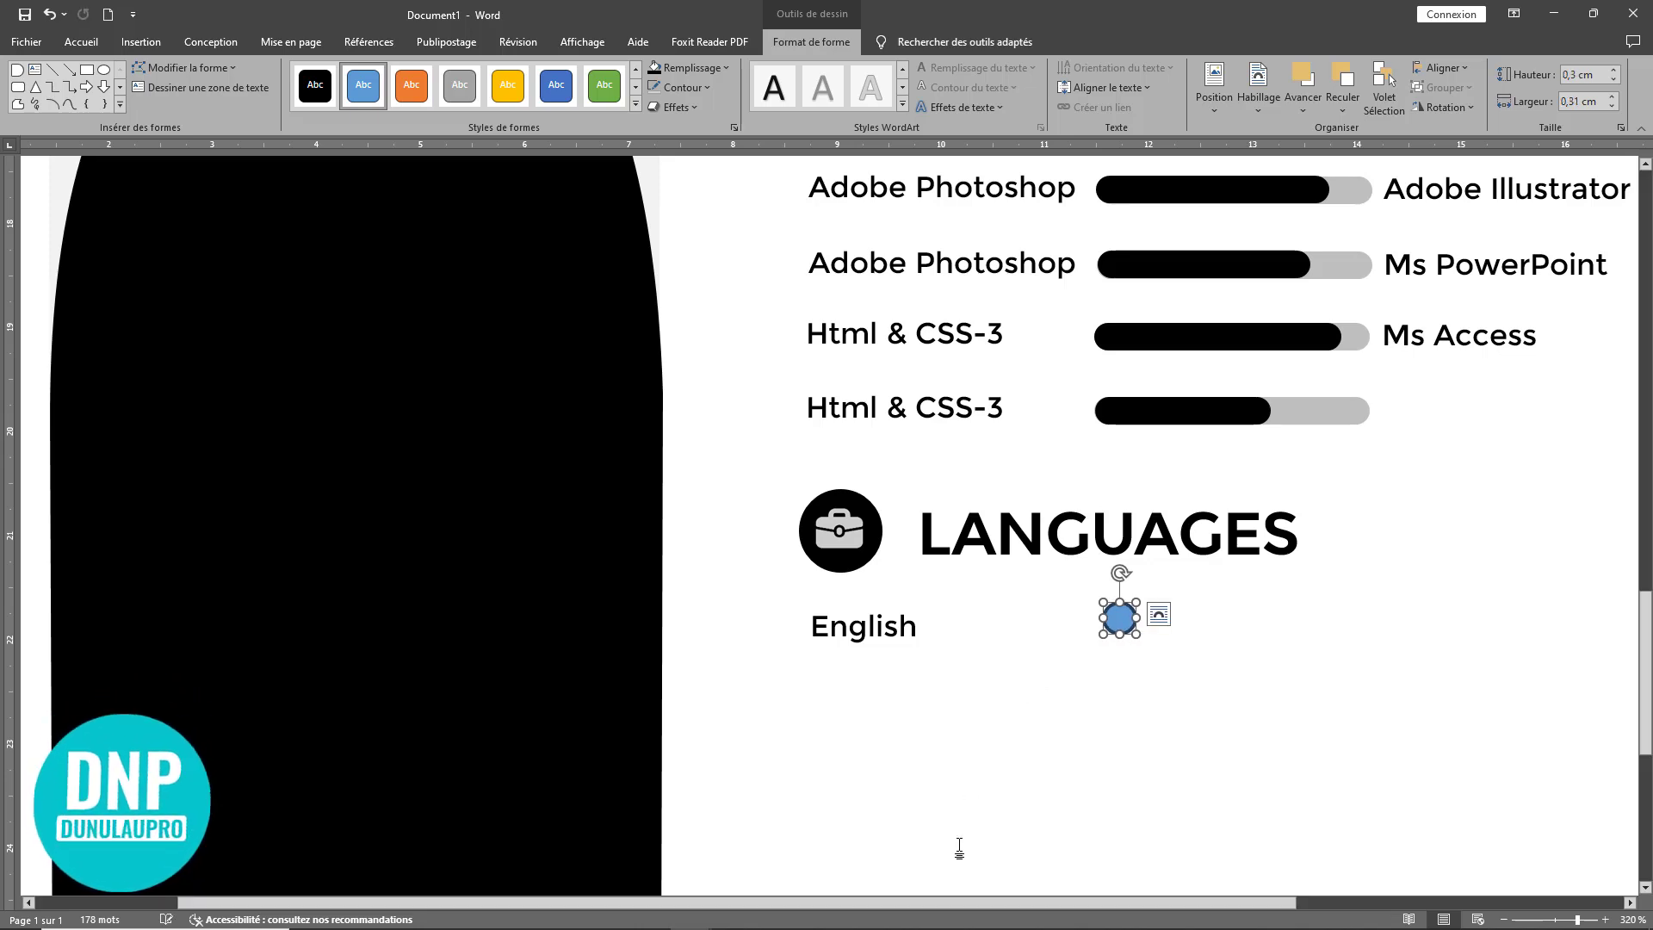
pyautogui.moveTo(971, 902); pyautogui.dragTo(1199, 902)
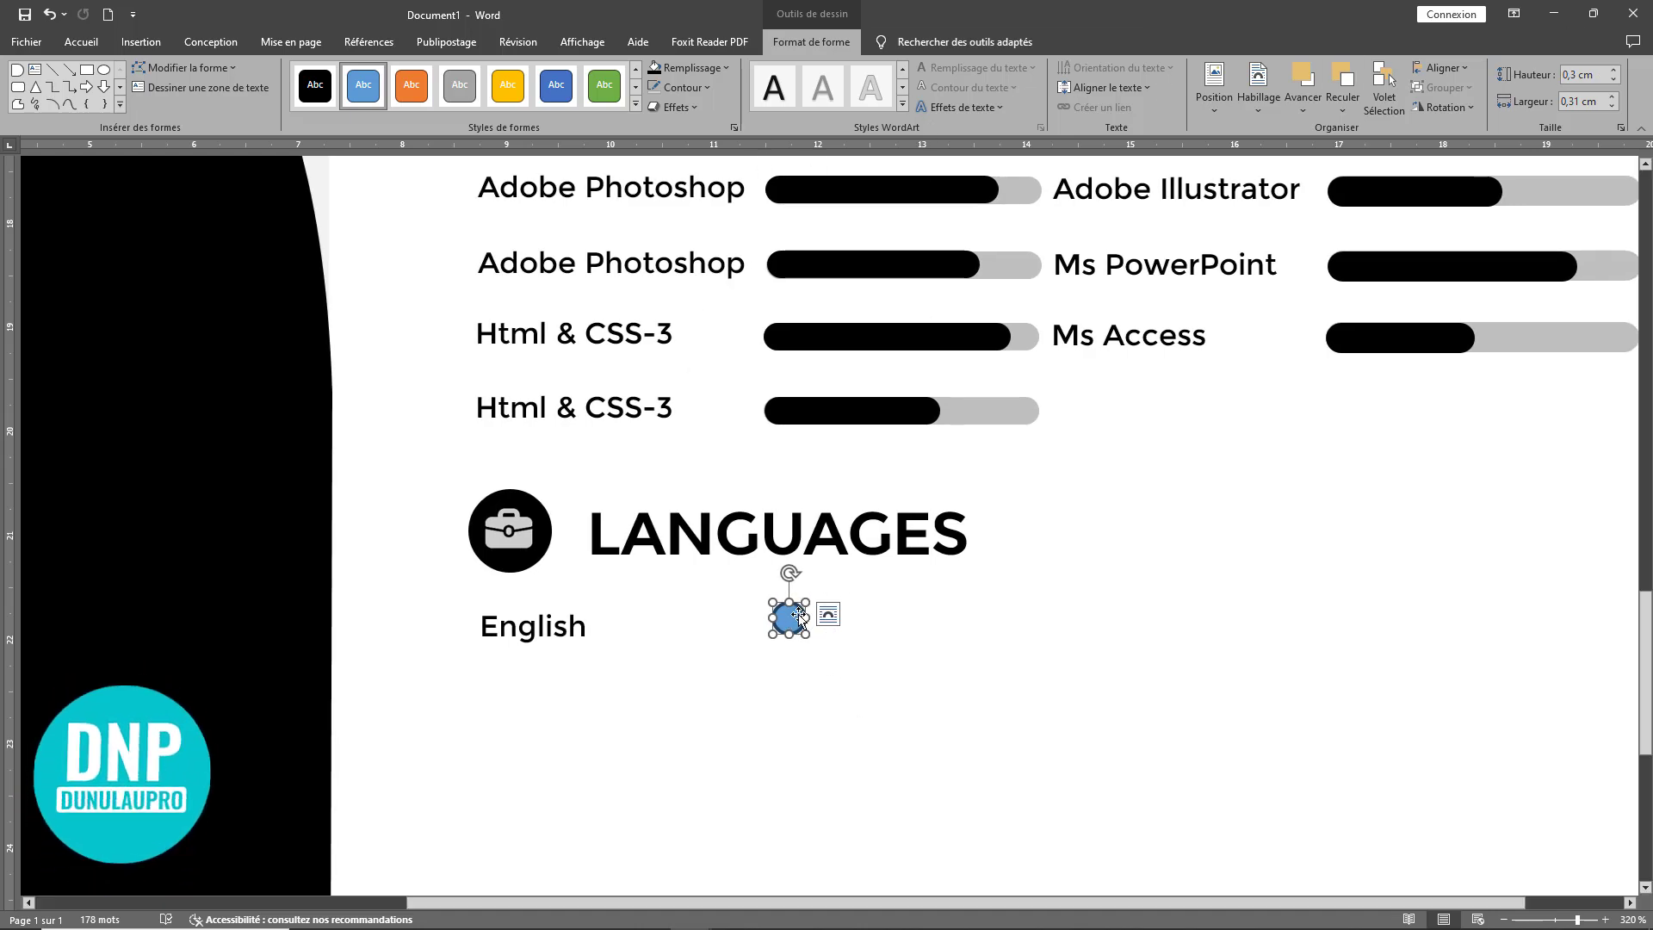
pyautogui.hotkey('ctrl', 'z')
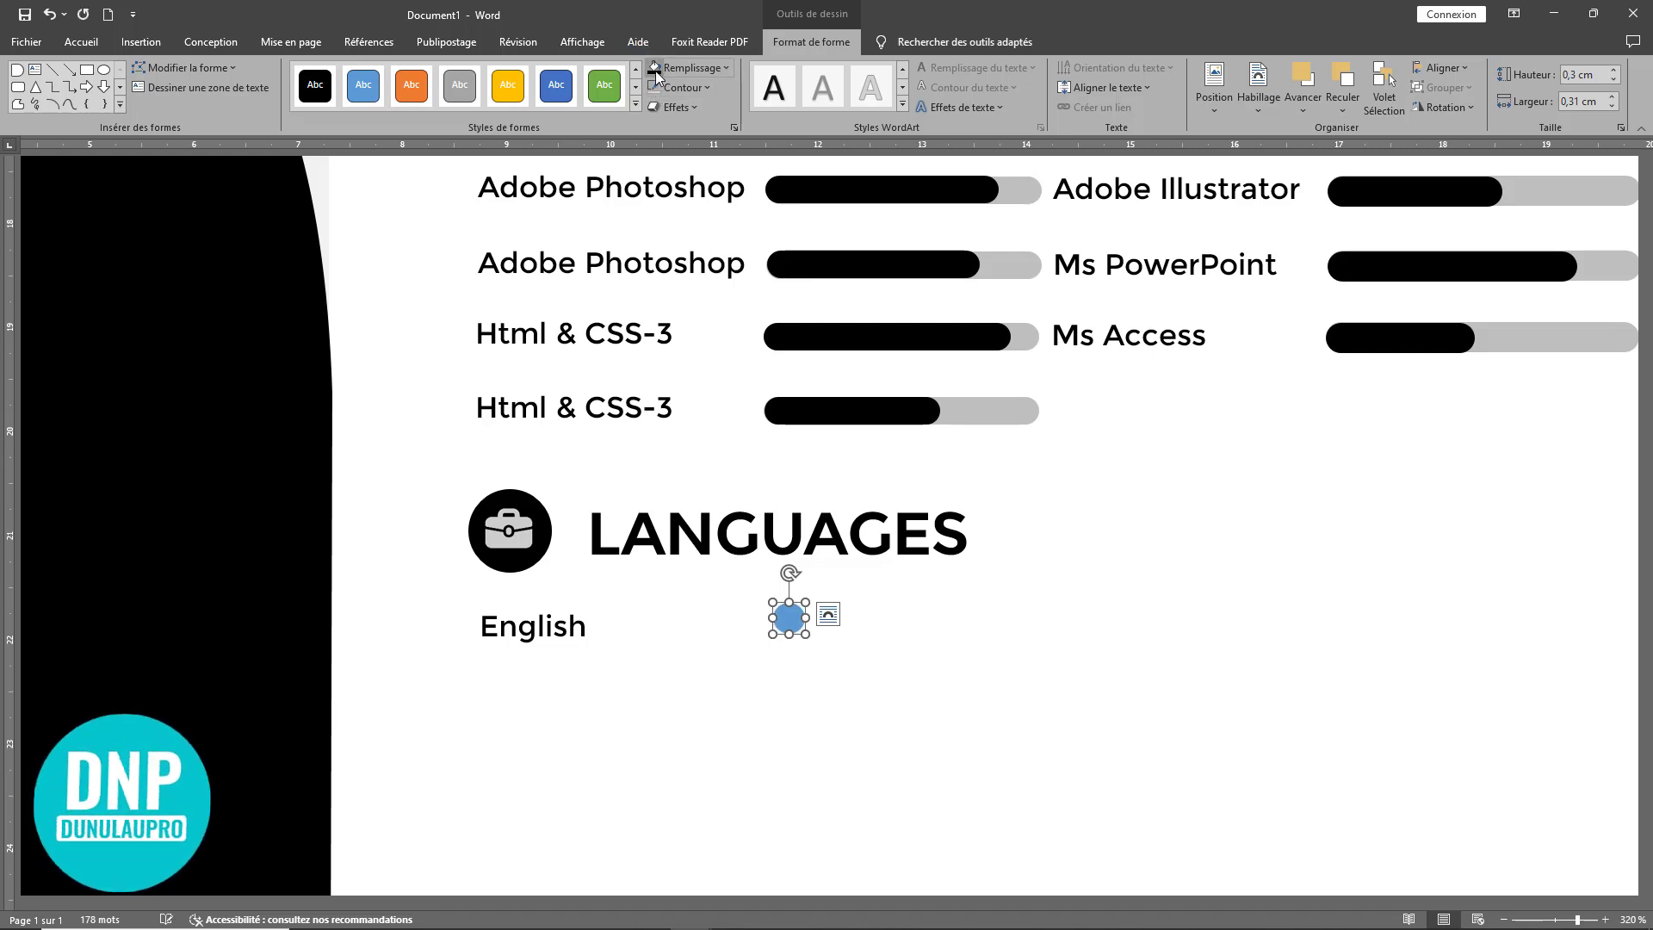
pyautogui.click(655, 71)
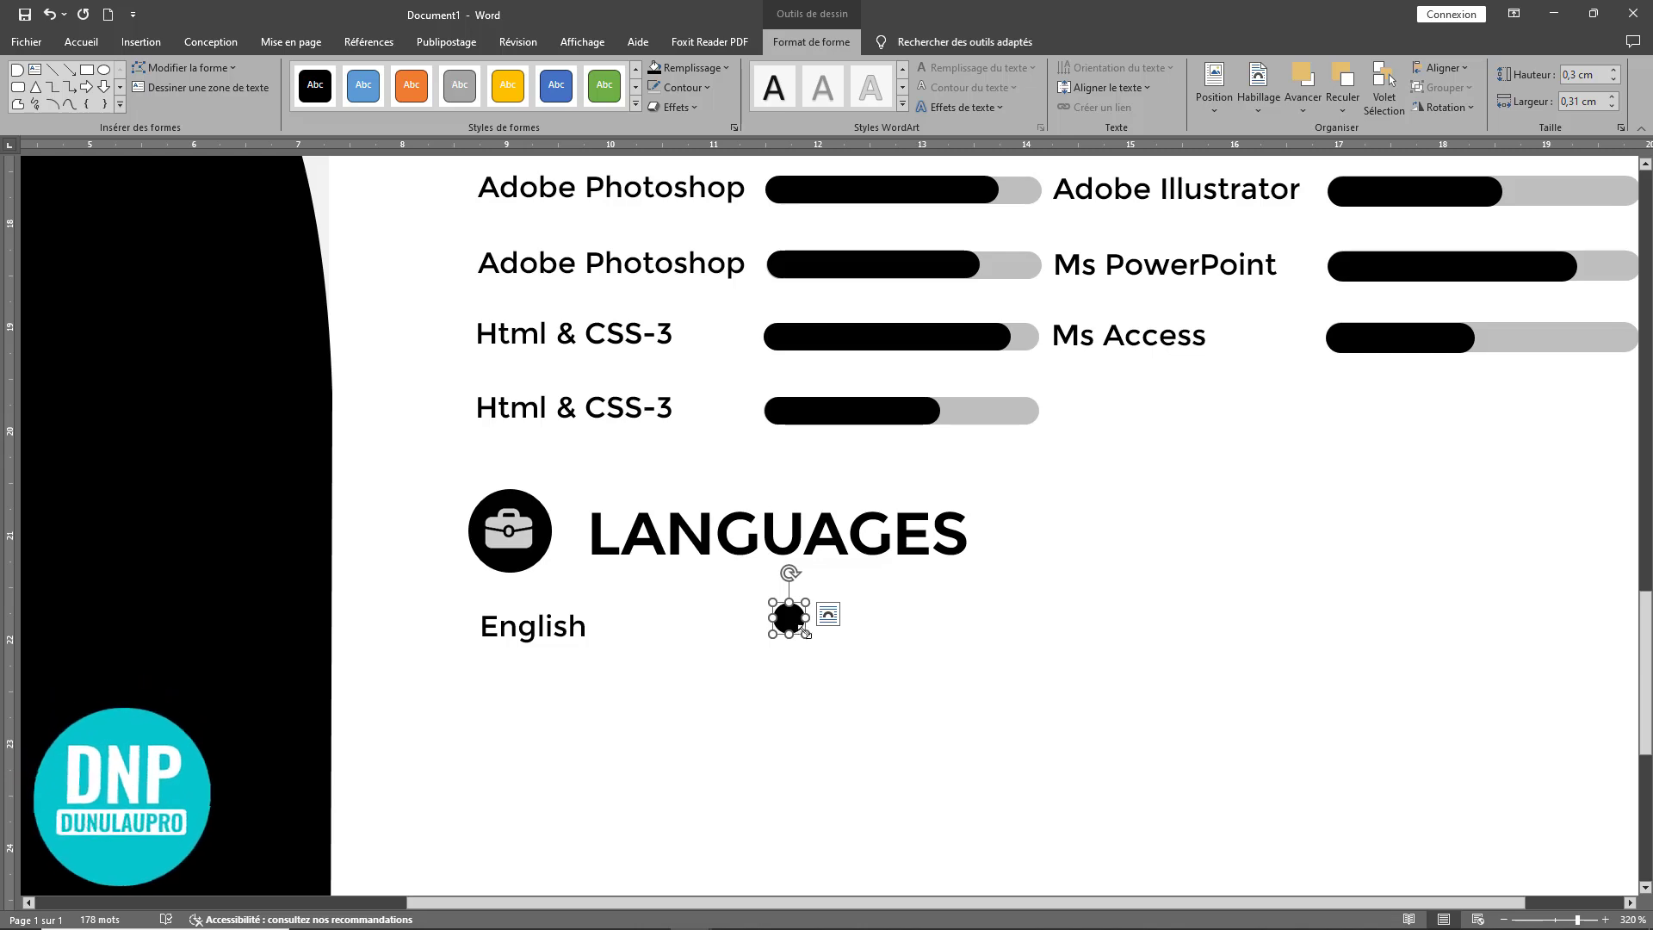
# Step: Copy the black circle into a row of eight, distribute the circles horizontally and group them
pyautogui.moveTo(822, 621); pyautogui.dragTo(891, 621)
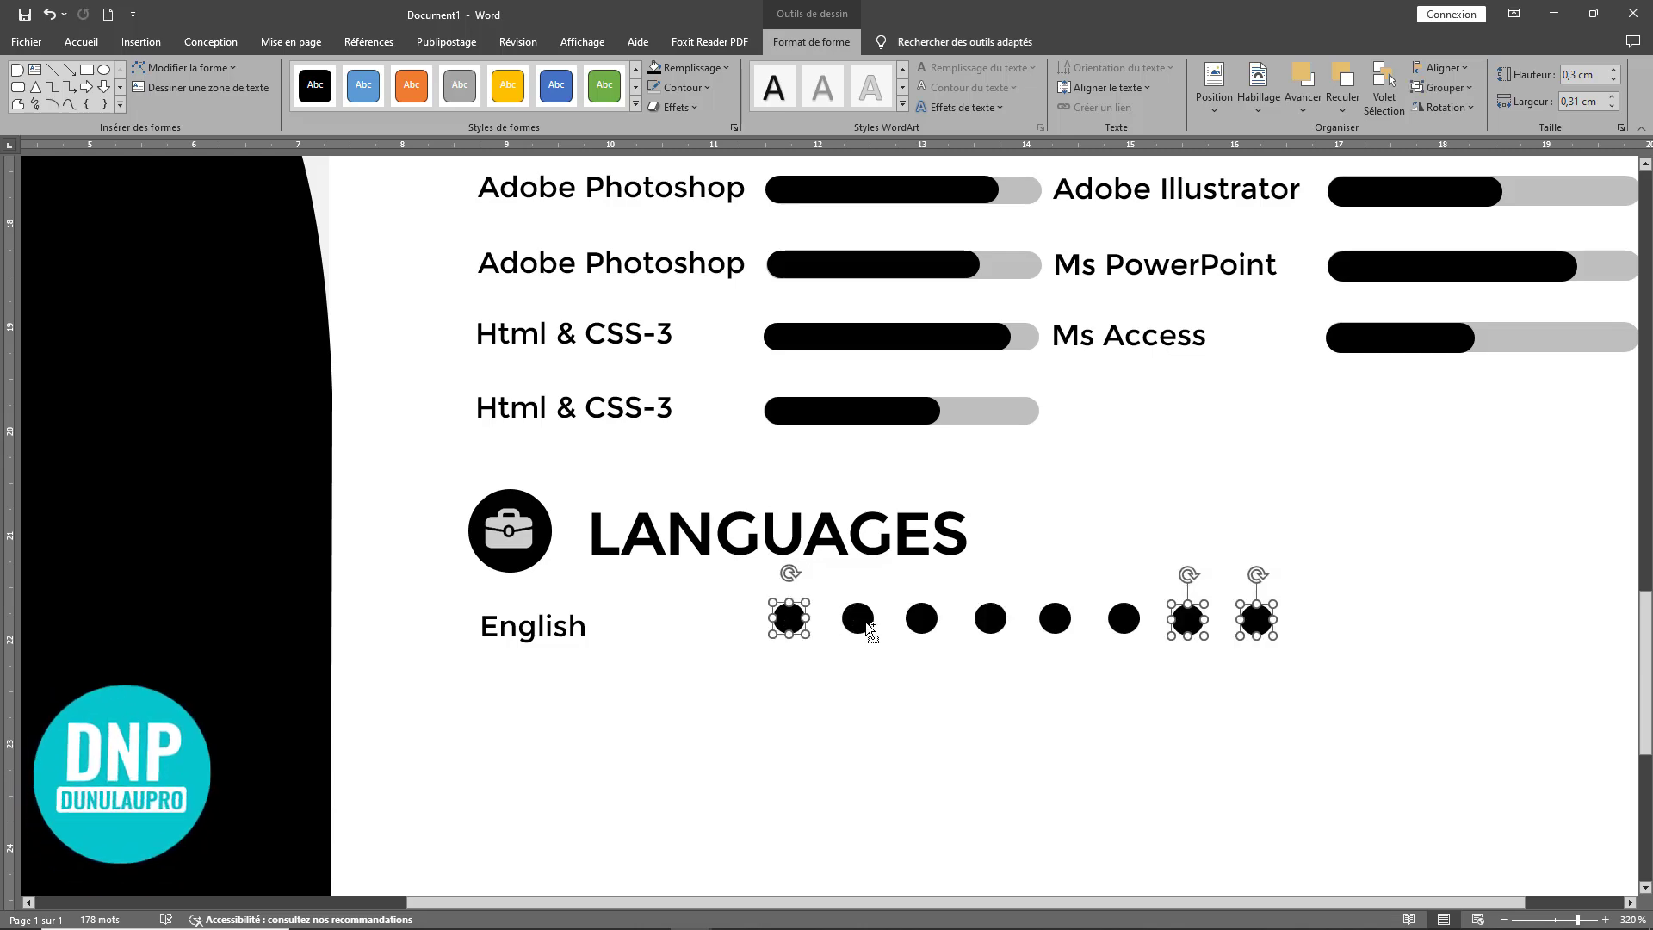
pyautogui.keyDown('shift'); pyautogui.click(1004, 616); pyautogui.keyUp('shift')
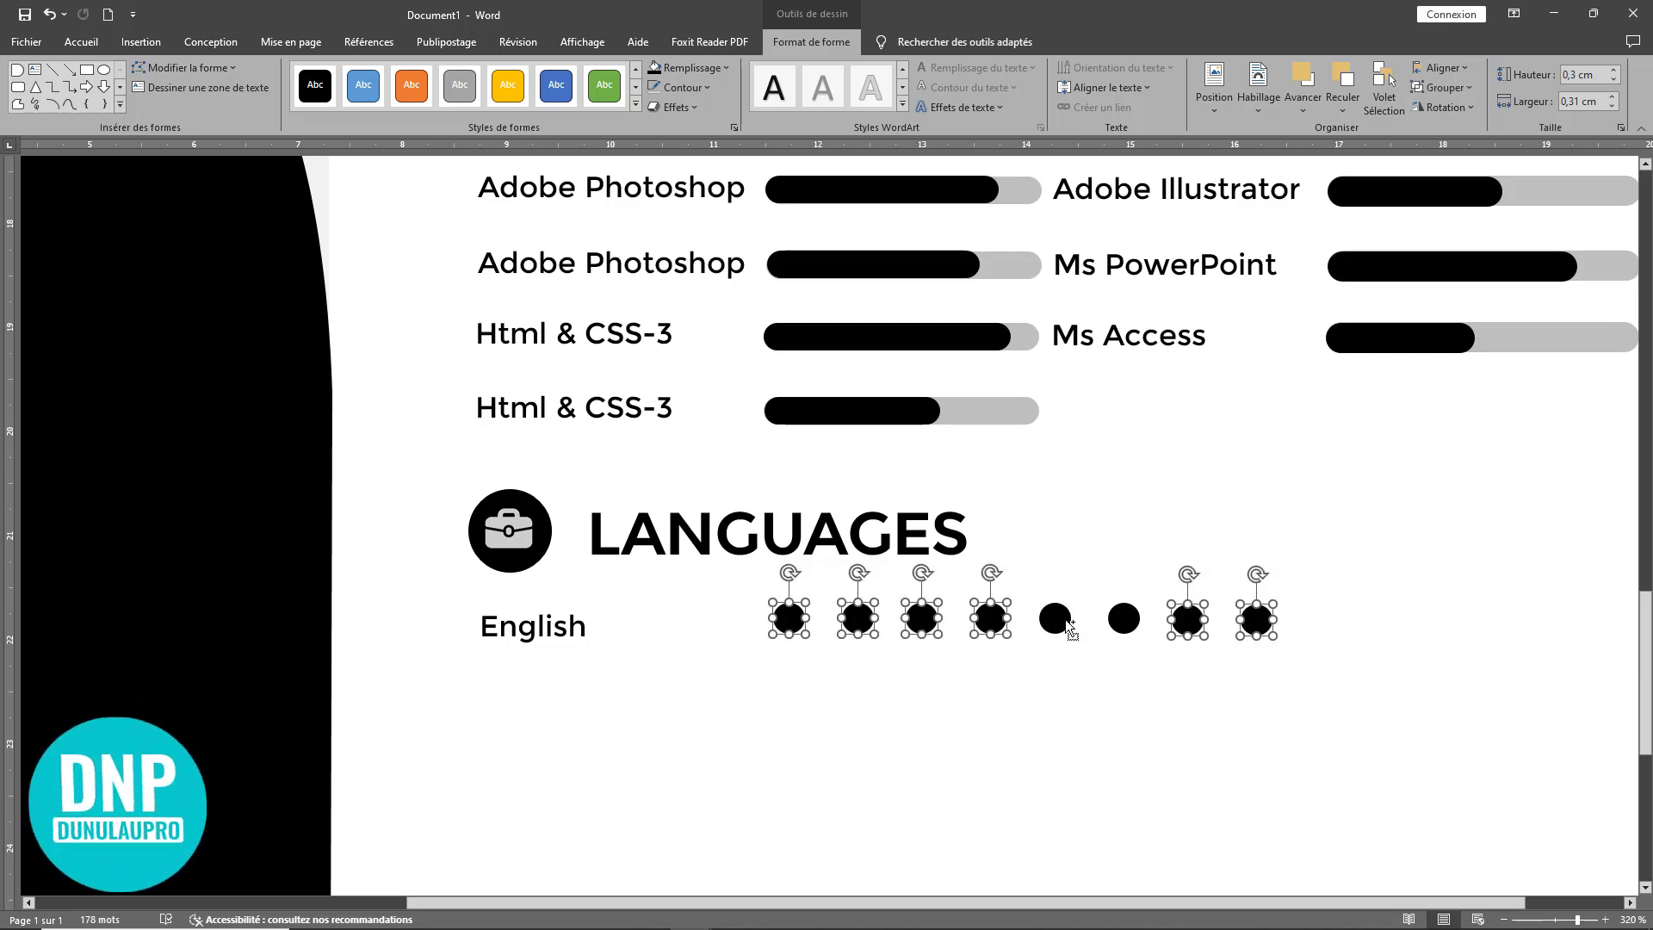
pyautogui.keyDown('shift'); pyautogui.click(1124, 618); pyautogui.keyUp('shift')
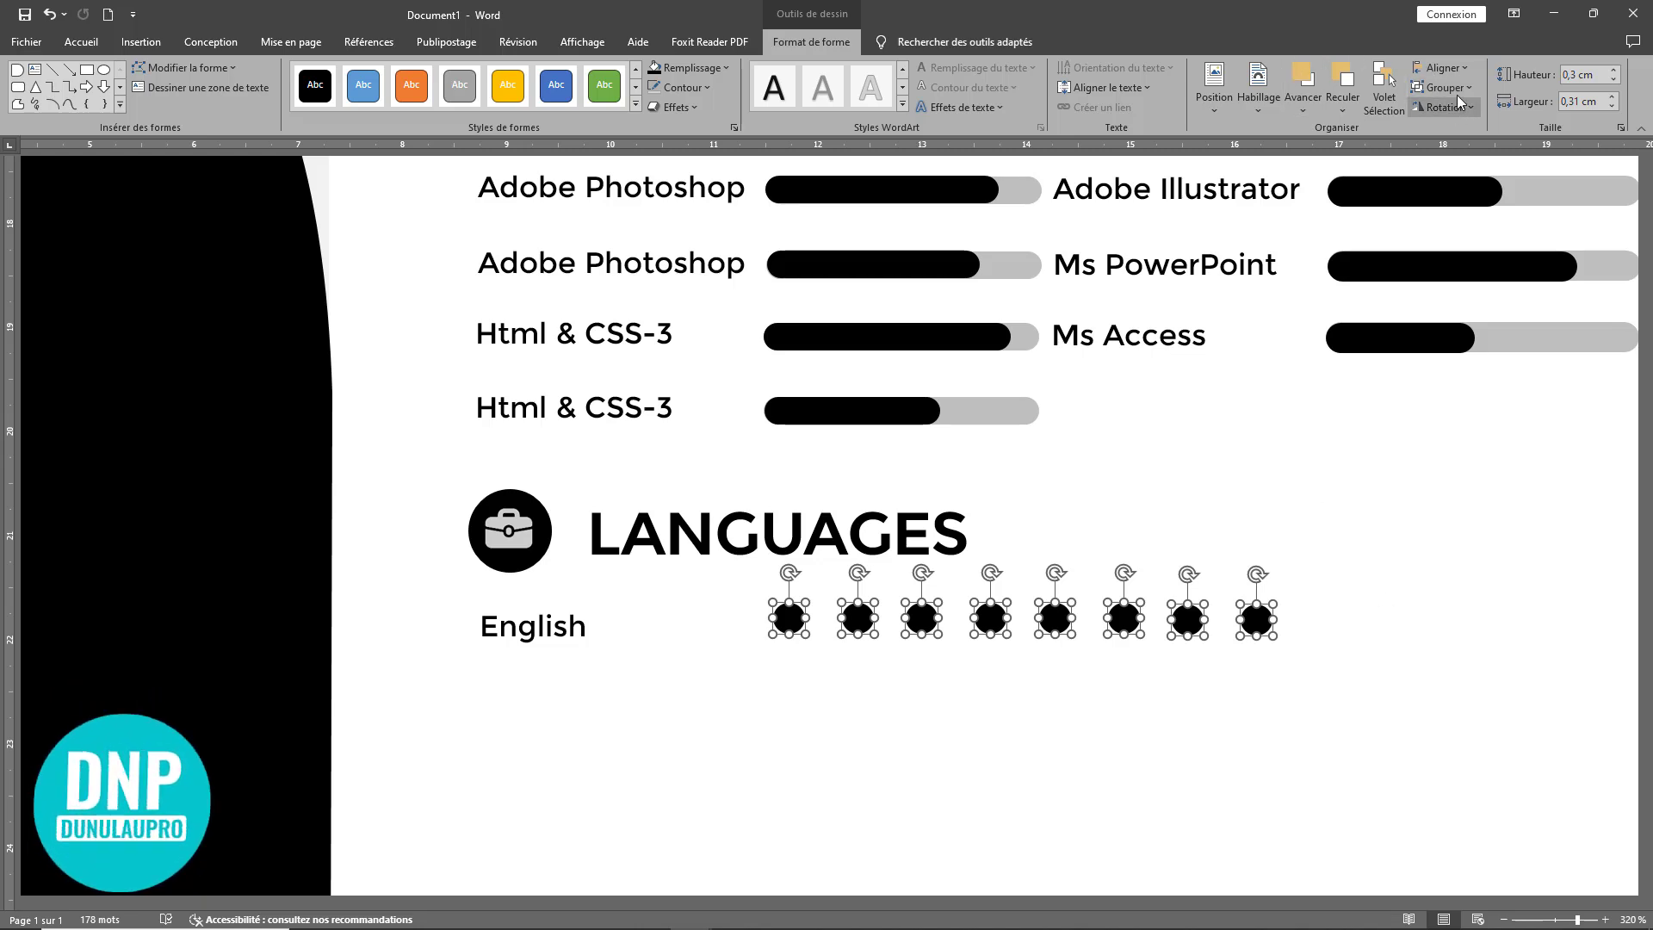
pyautogui.click(1452, 69)
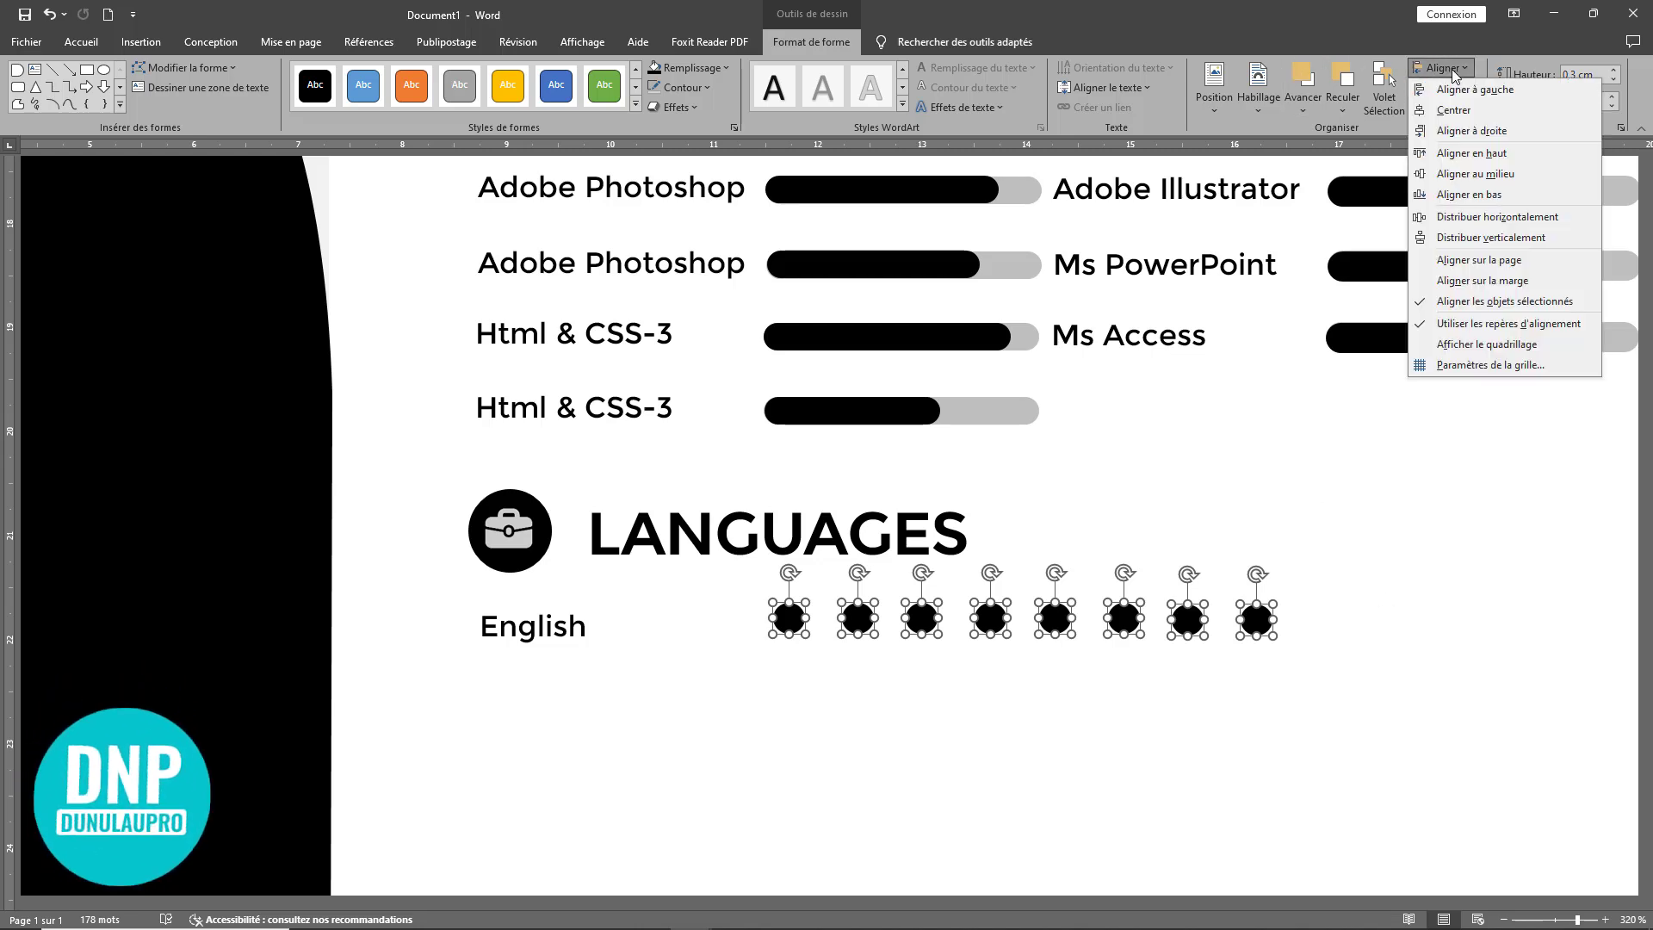
pyautogui.click(1515, 218)
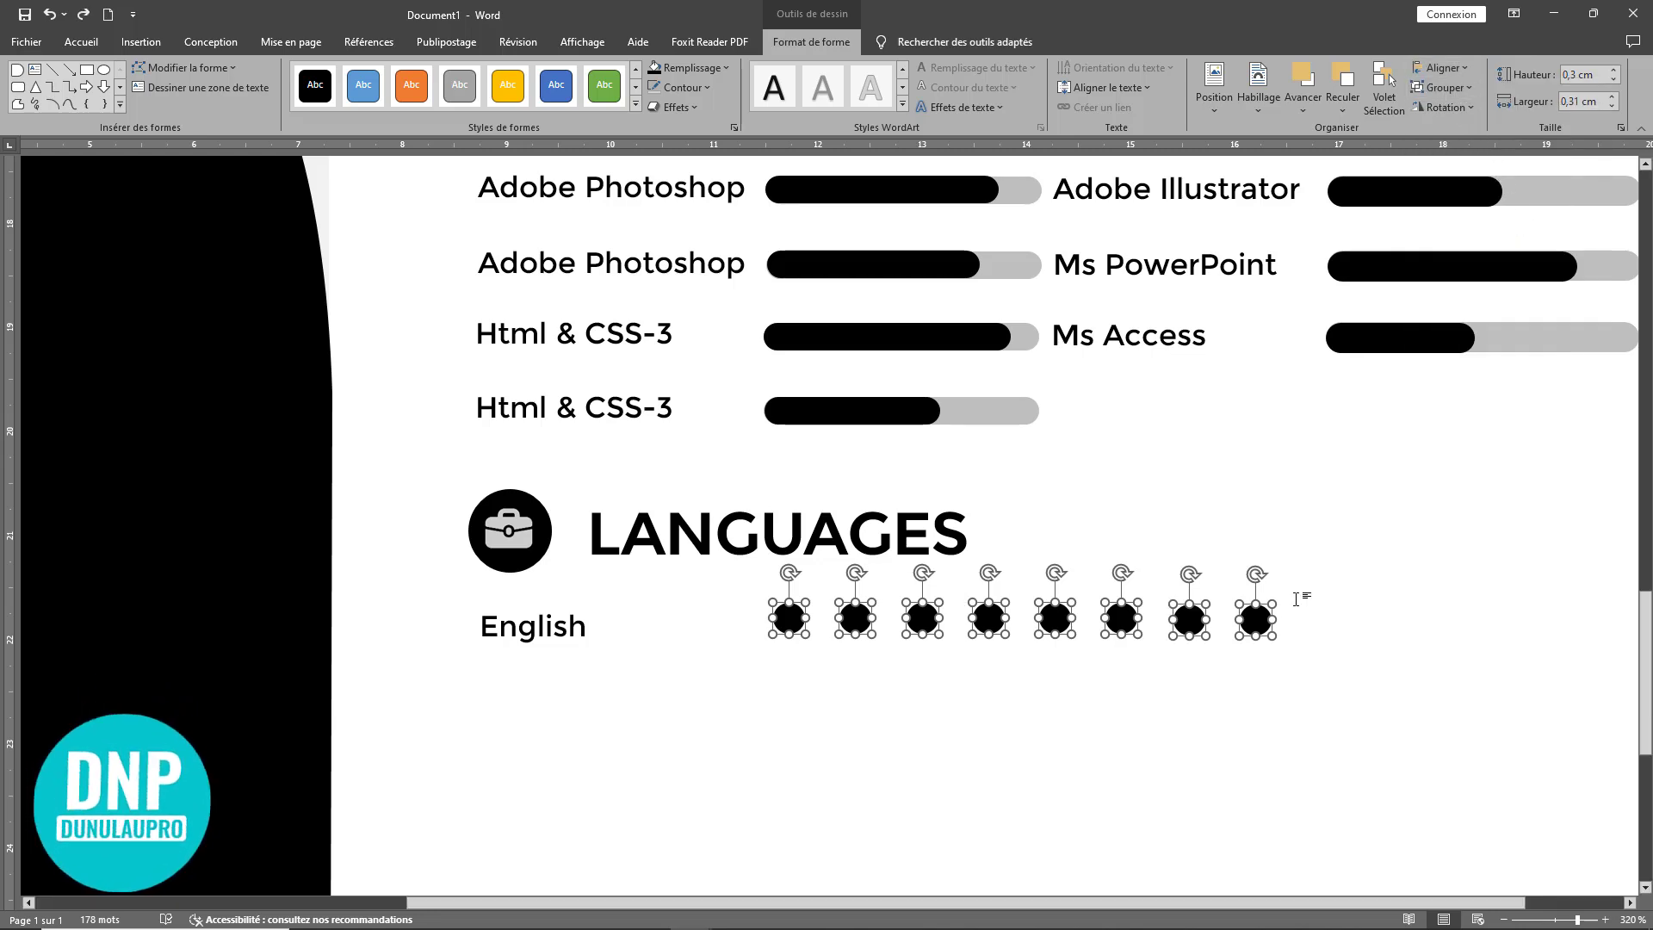
pyautogui.click(1453, 109)
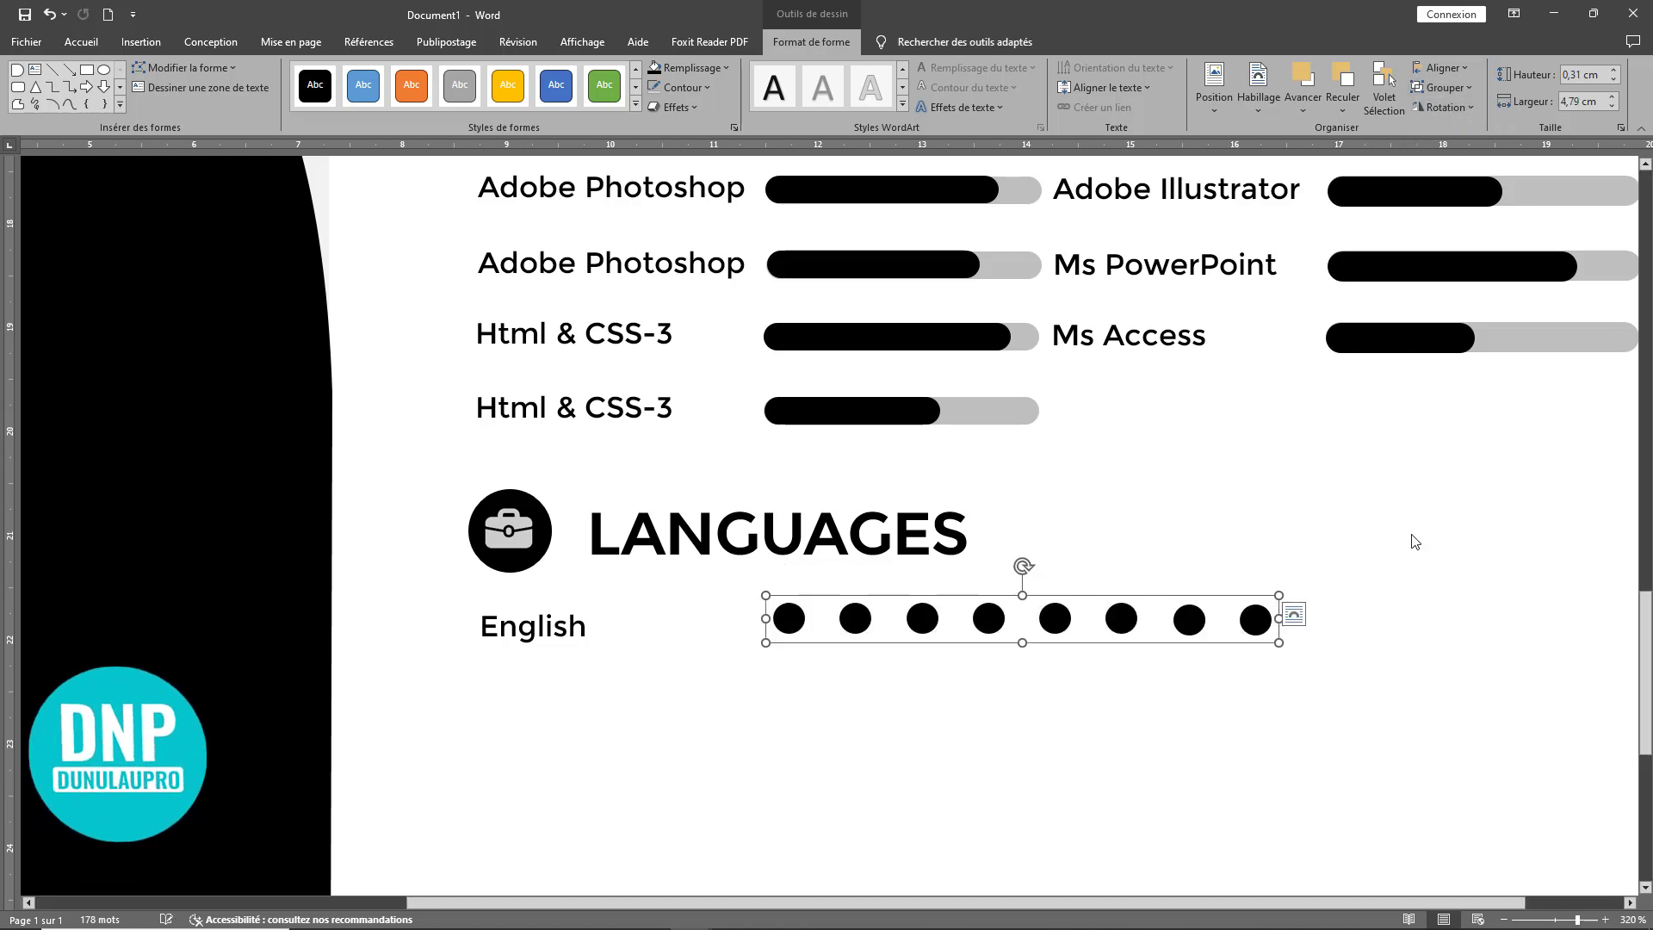
pyautogui.click(1485, 507)
# Step: Nudge the grouped row of circles slightly down to line it up with the English label
pyautogui.click(790, 623)
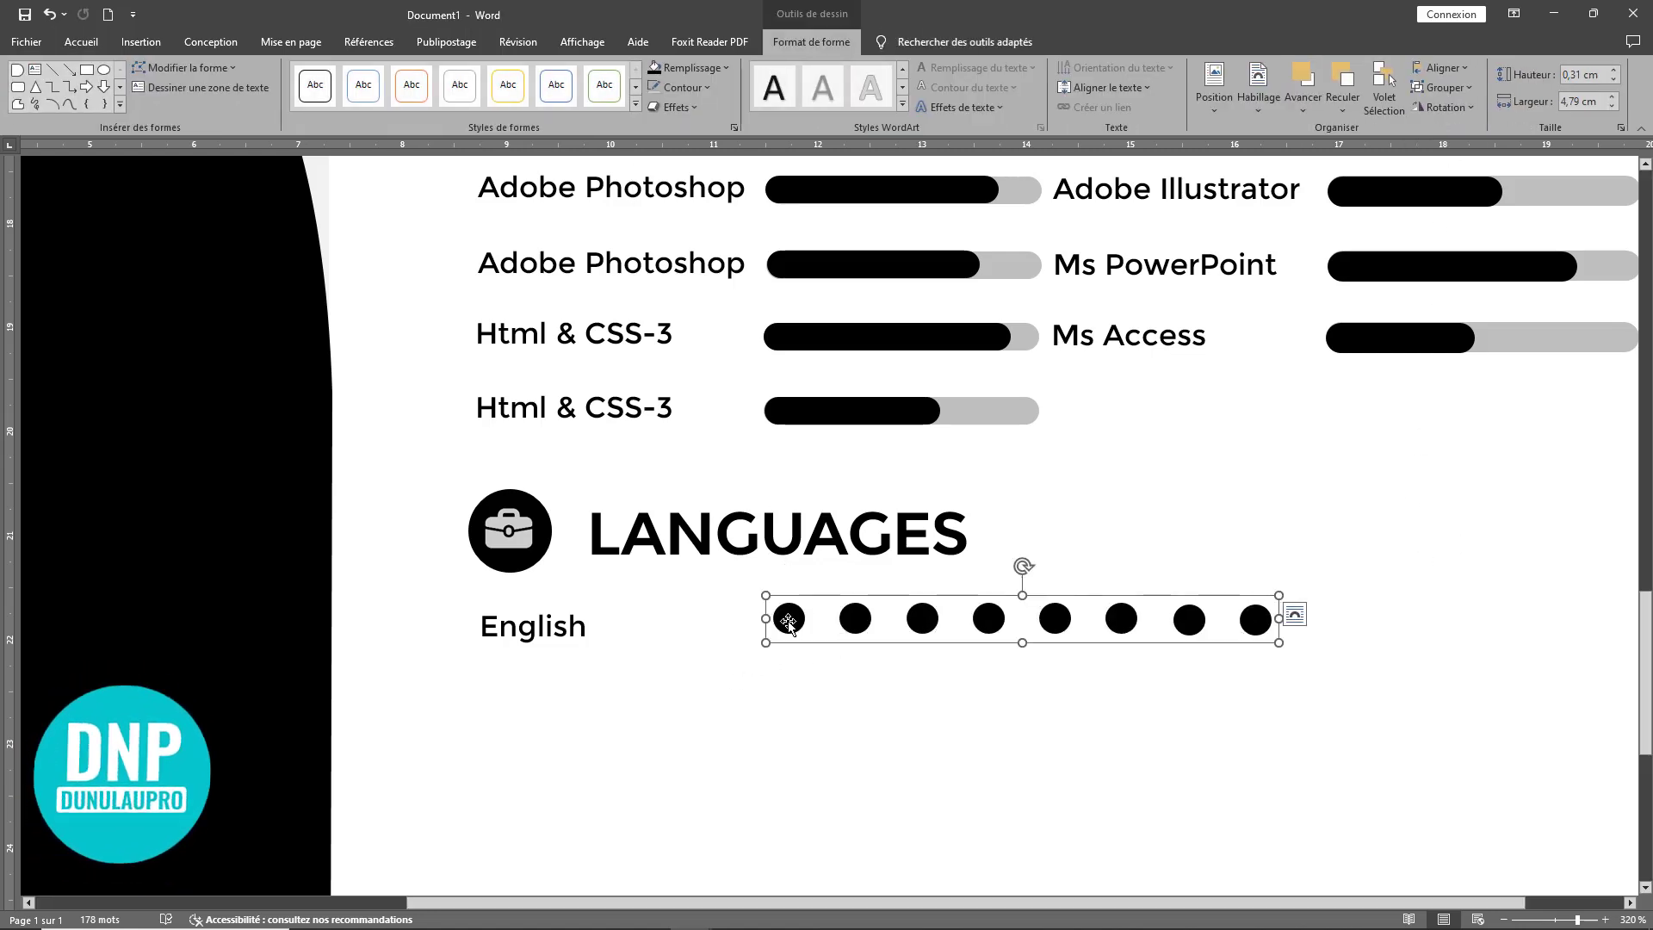
pyautogui.press('Down')
pyautogui.press('Down')
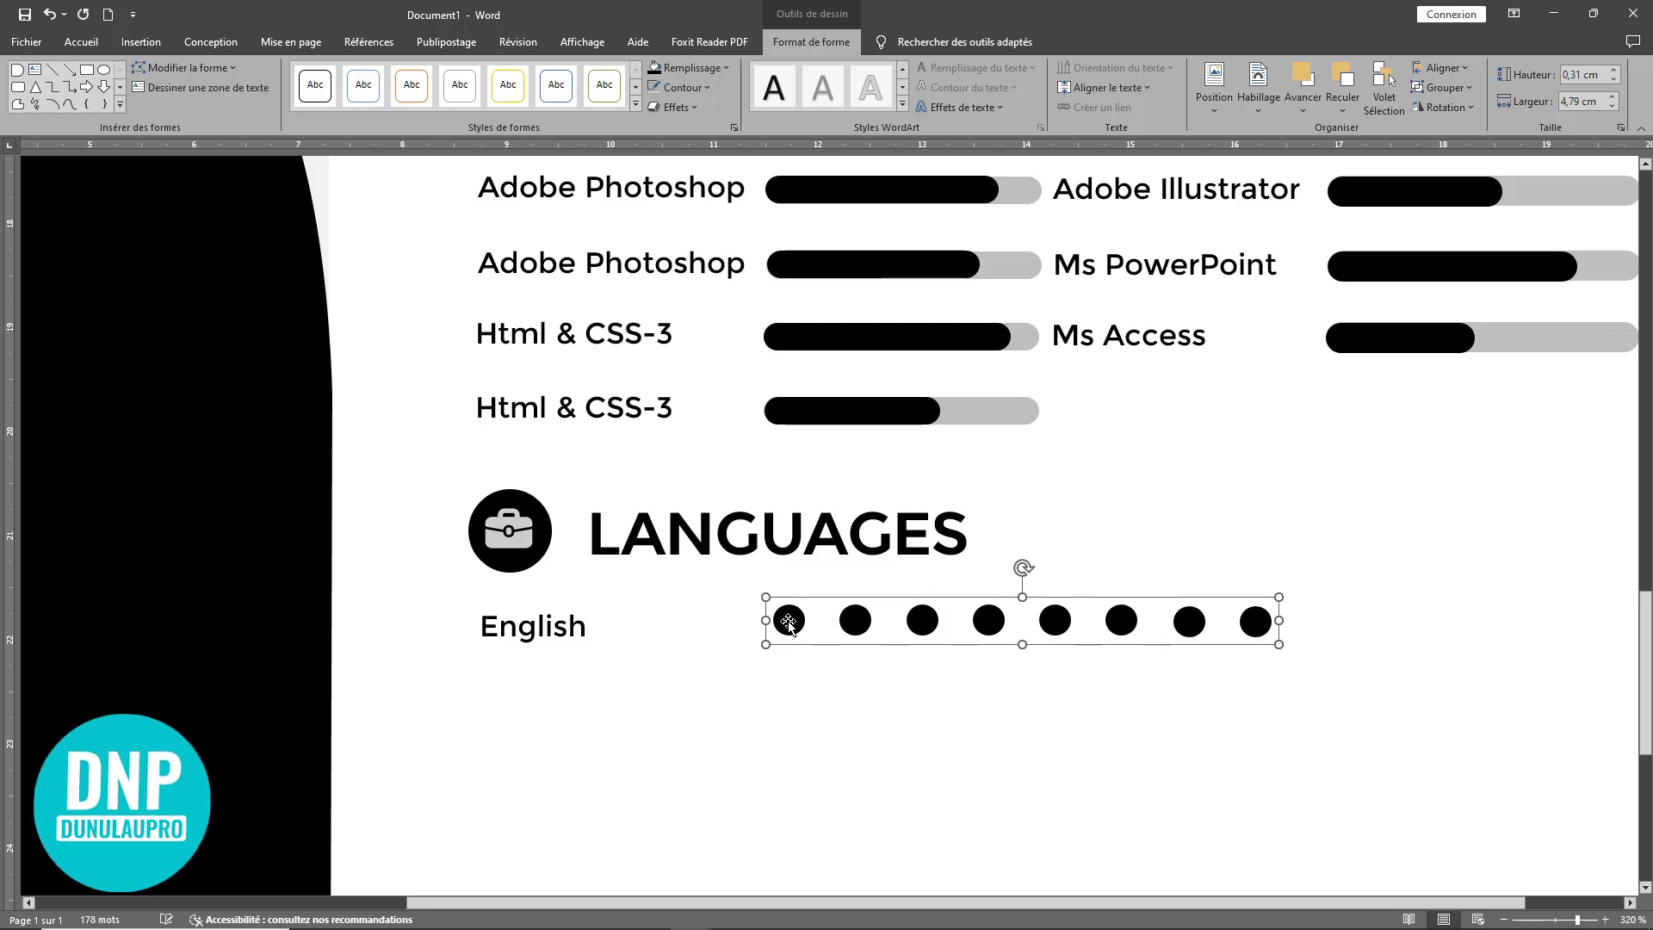
pyautogui.click(790, 620)
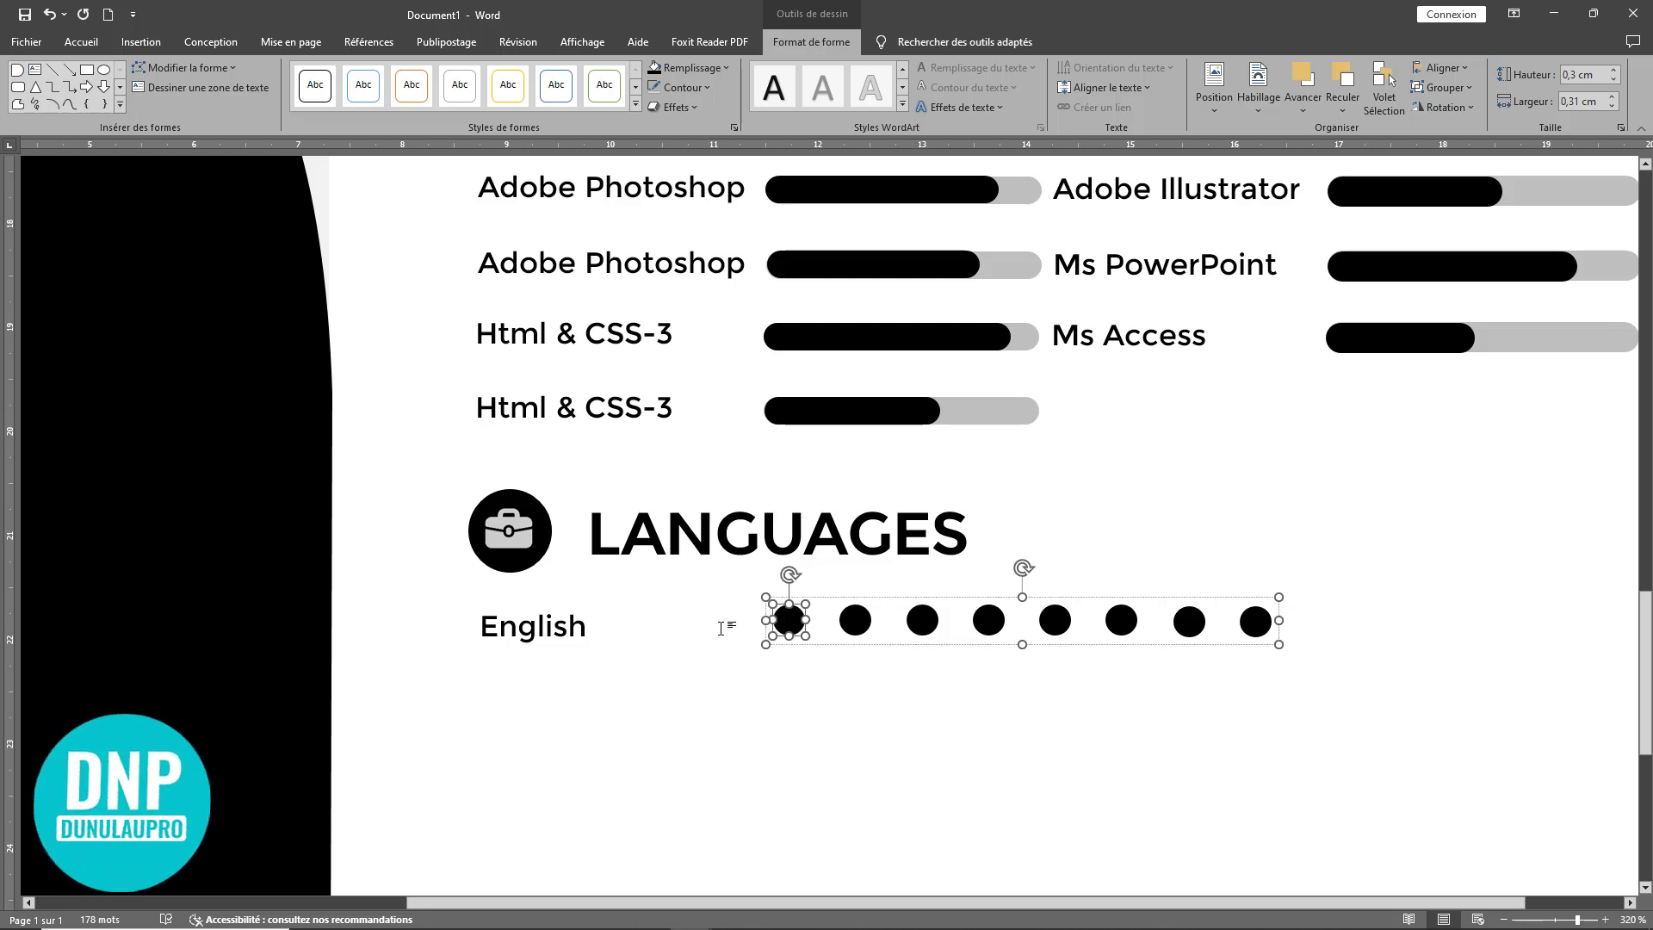
# Step: Set the English label's font size to 9 and nudge its text box up to align with the circles
pyautogui.click(558, 631)
pyautogui.tripleClick(630, 627)
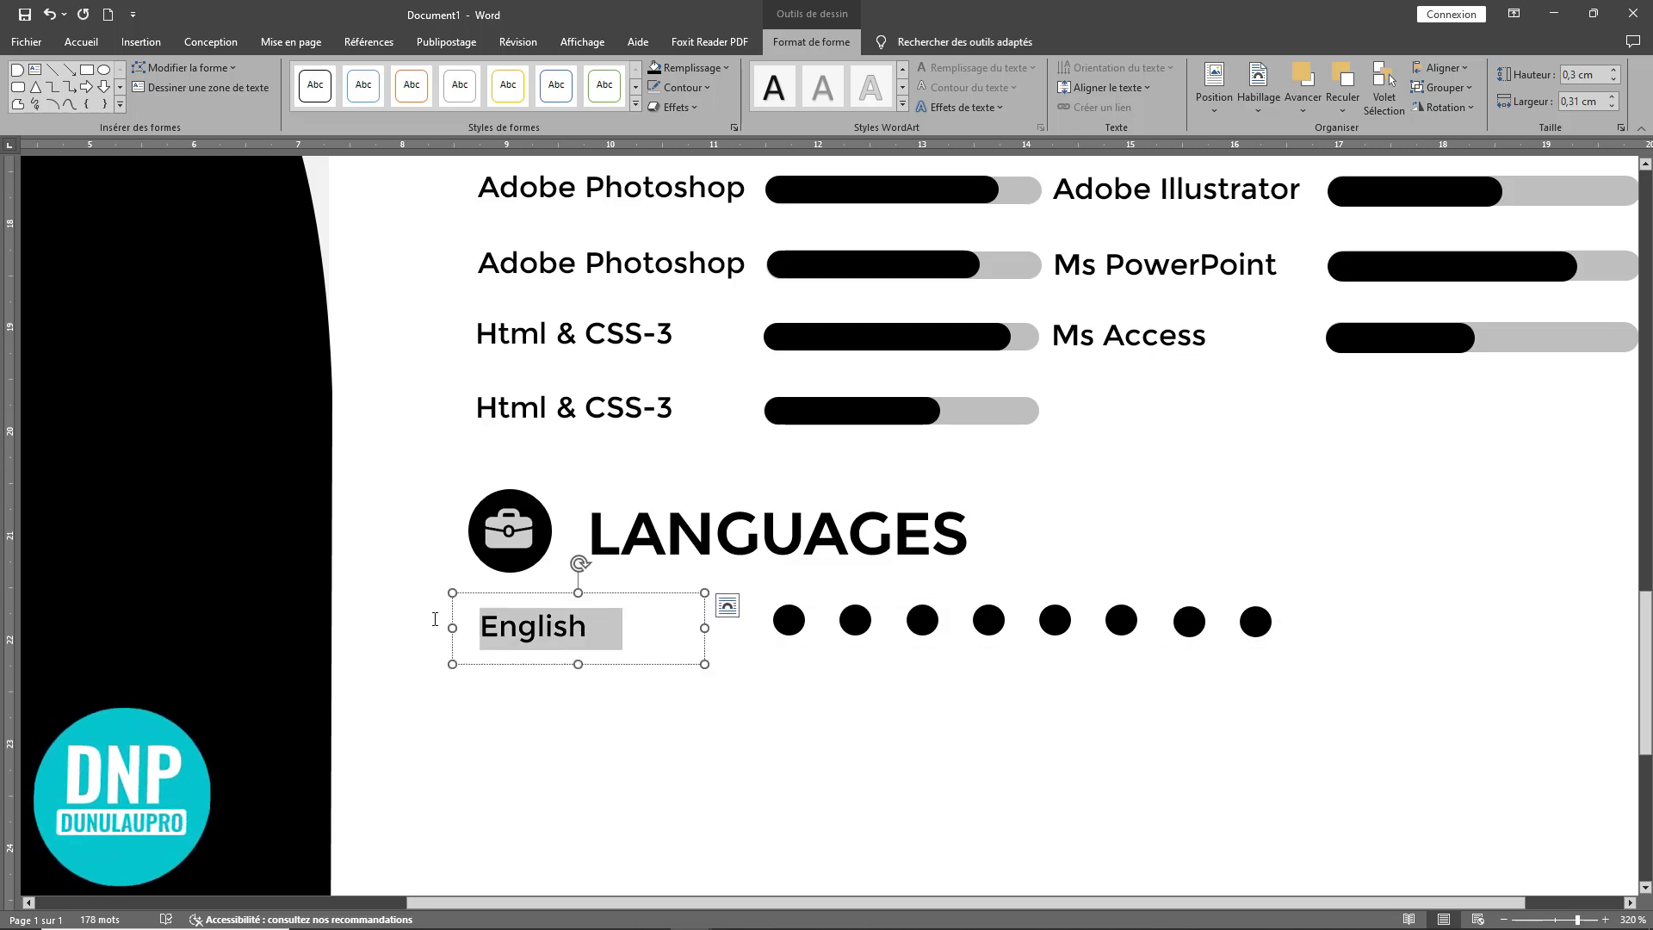
pyautogui.click(81, 41)
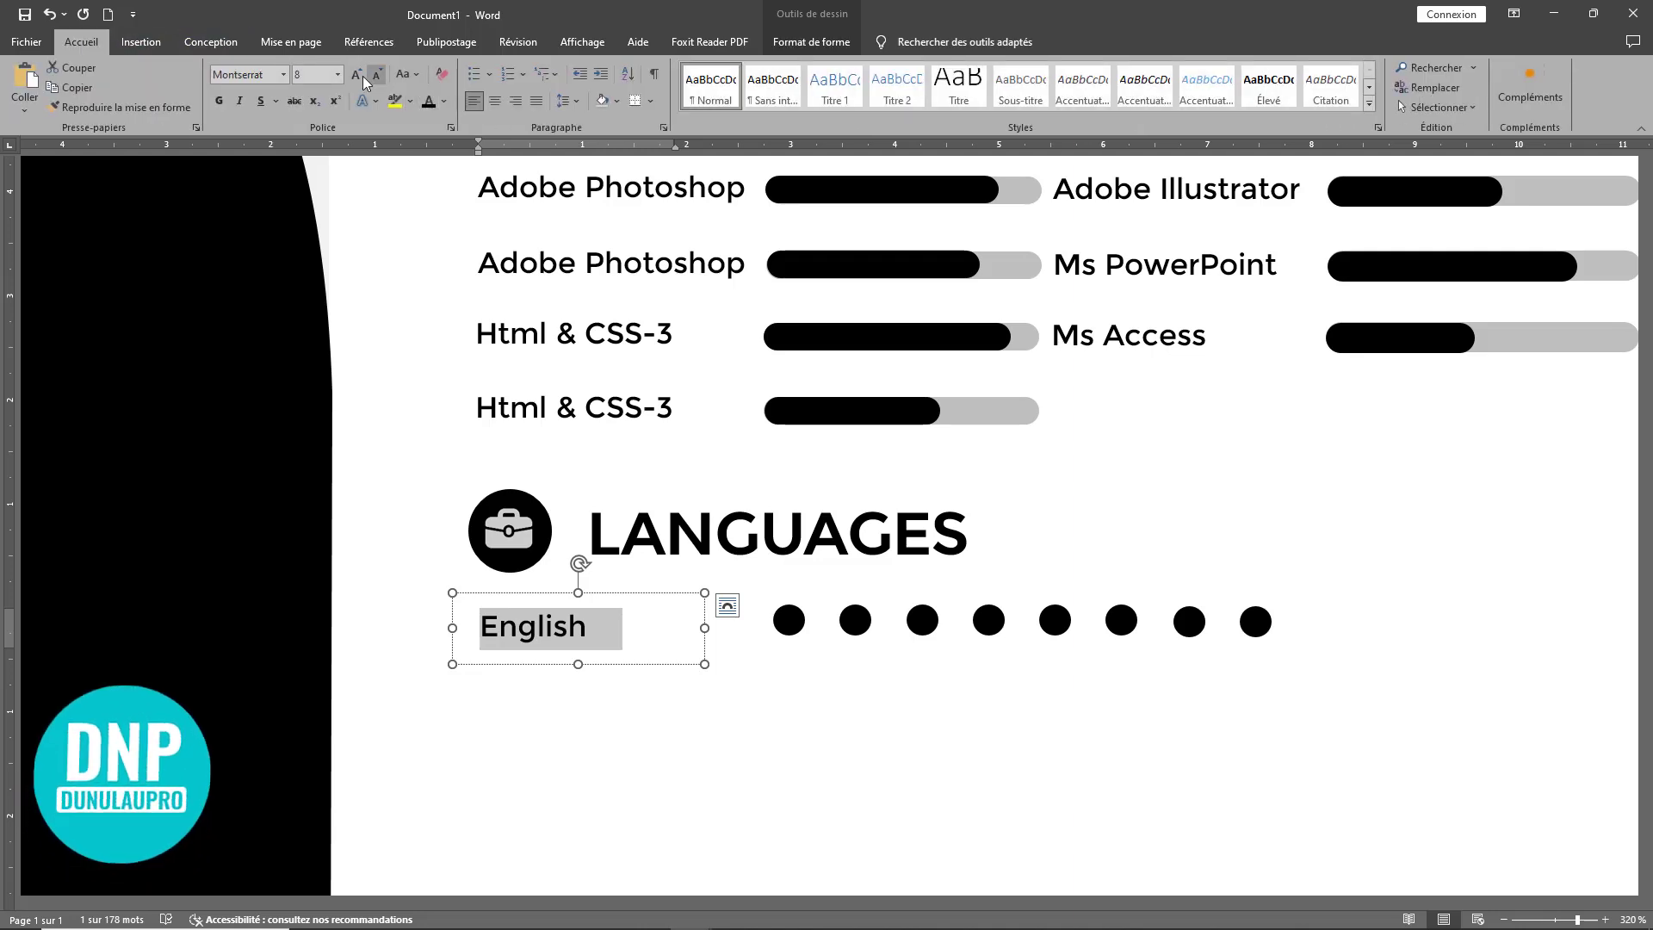
pyautogui.click(358, 75)
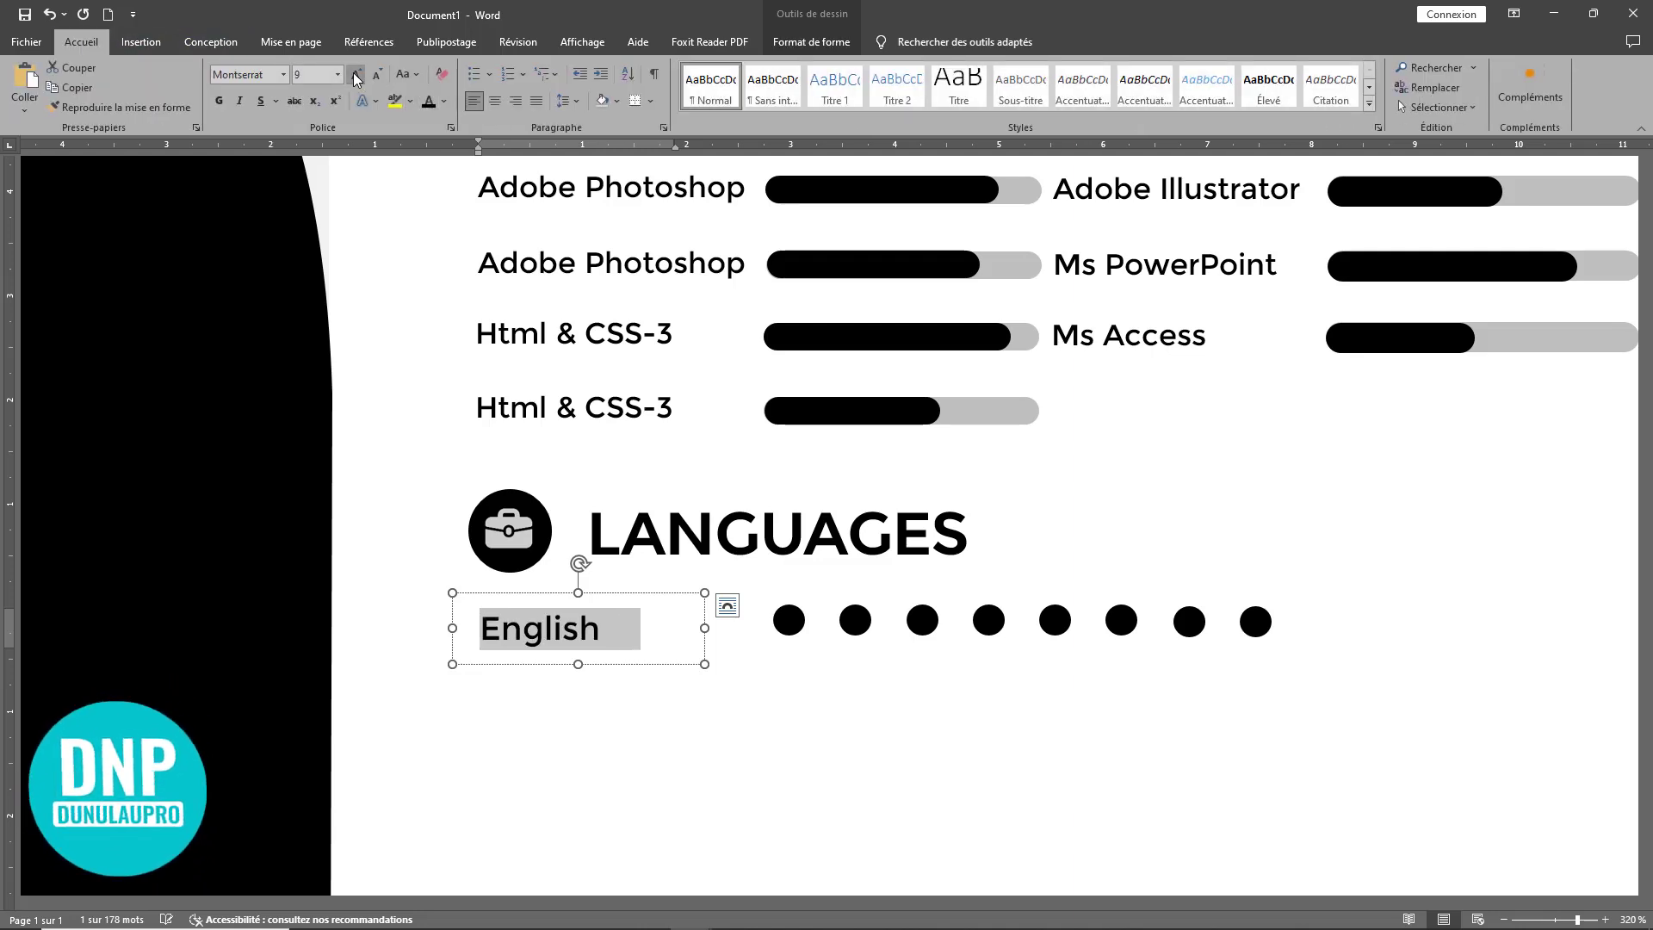
pyautogui.click(680, 593)
pyautogui.press('Up')
pyautogui.press('Up')
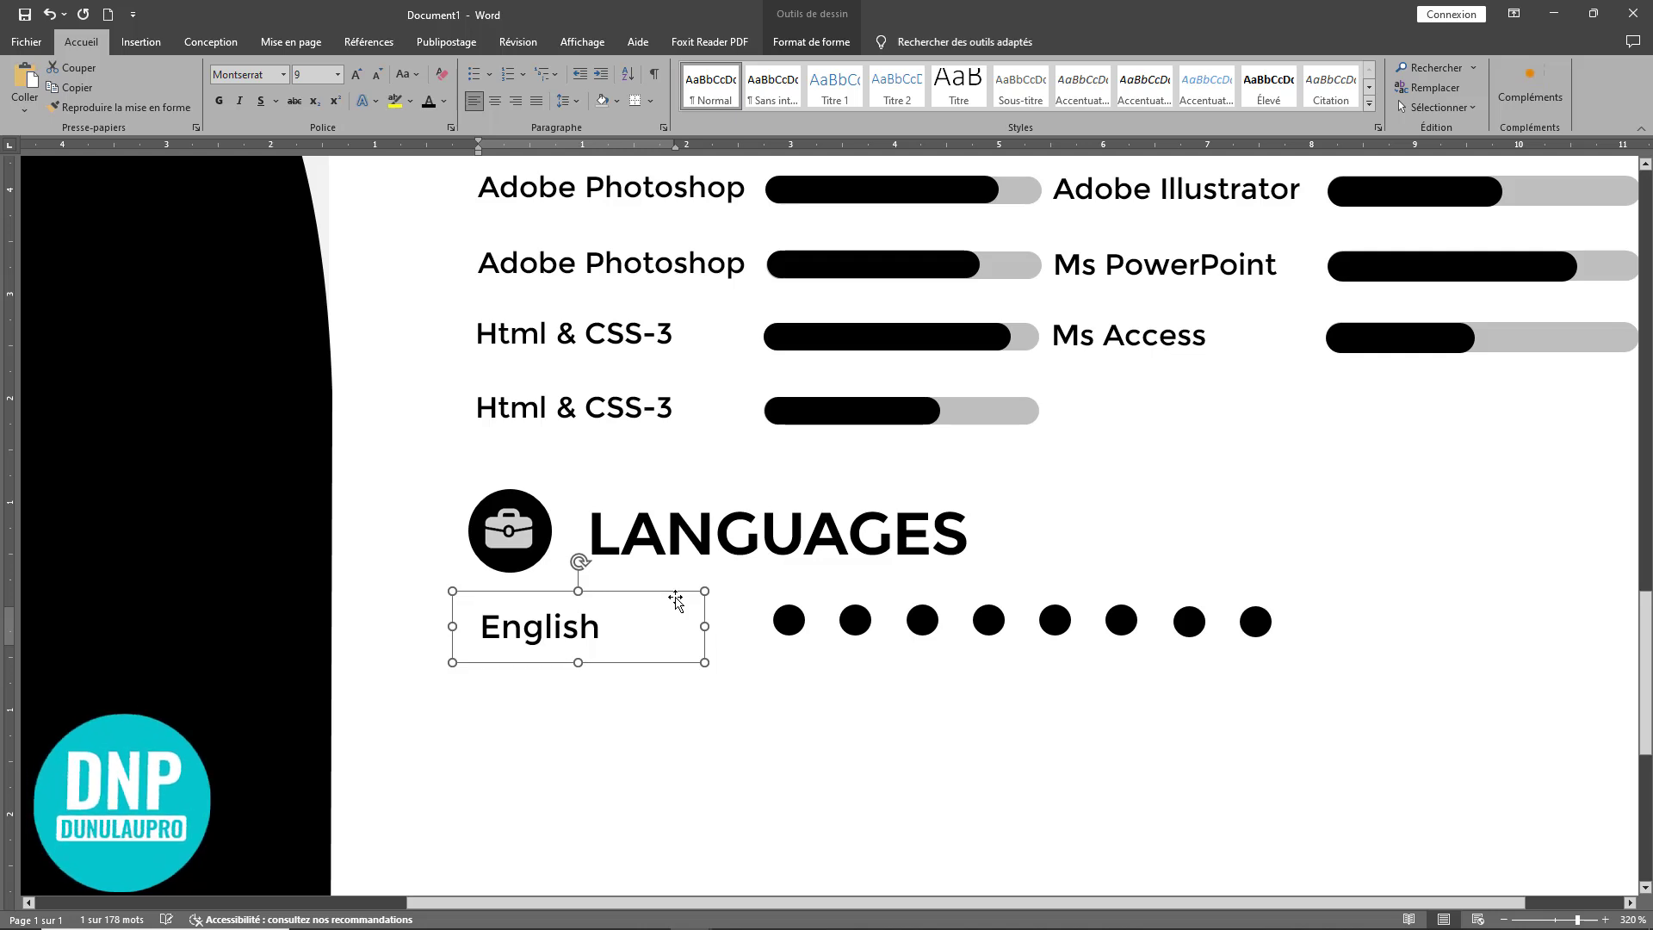
pyautogui.click(793, 639)
pyautogui.click(622, 592)
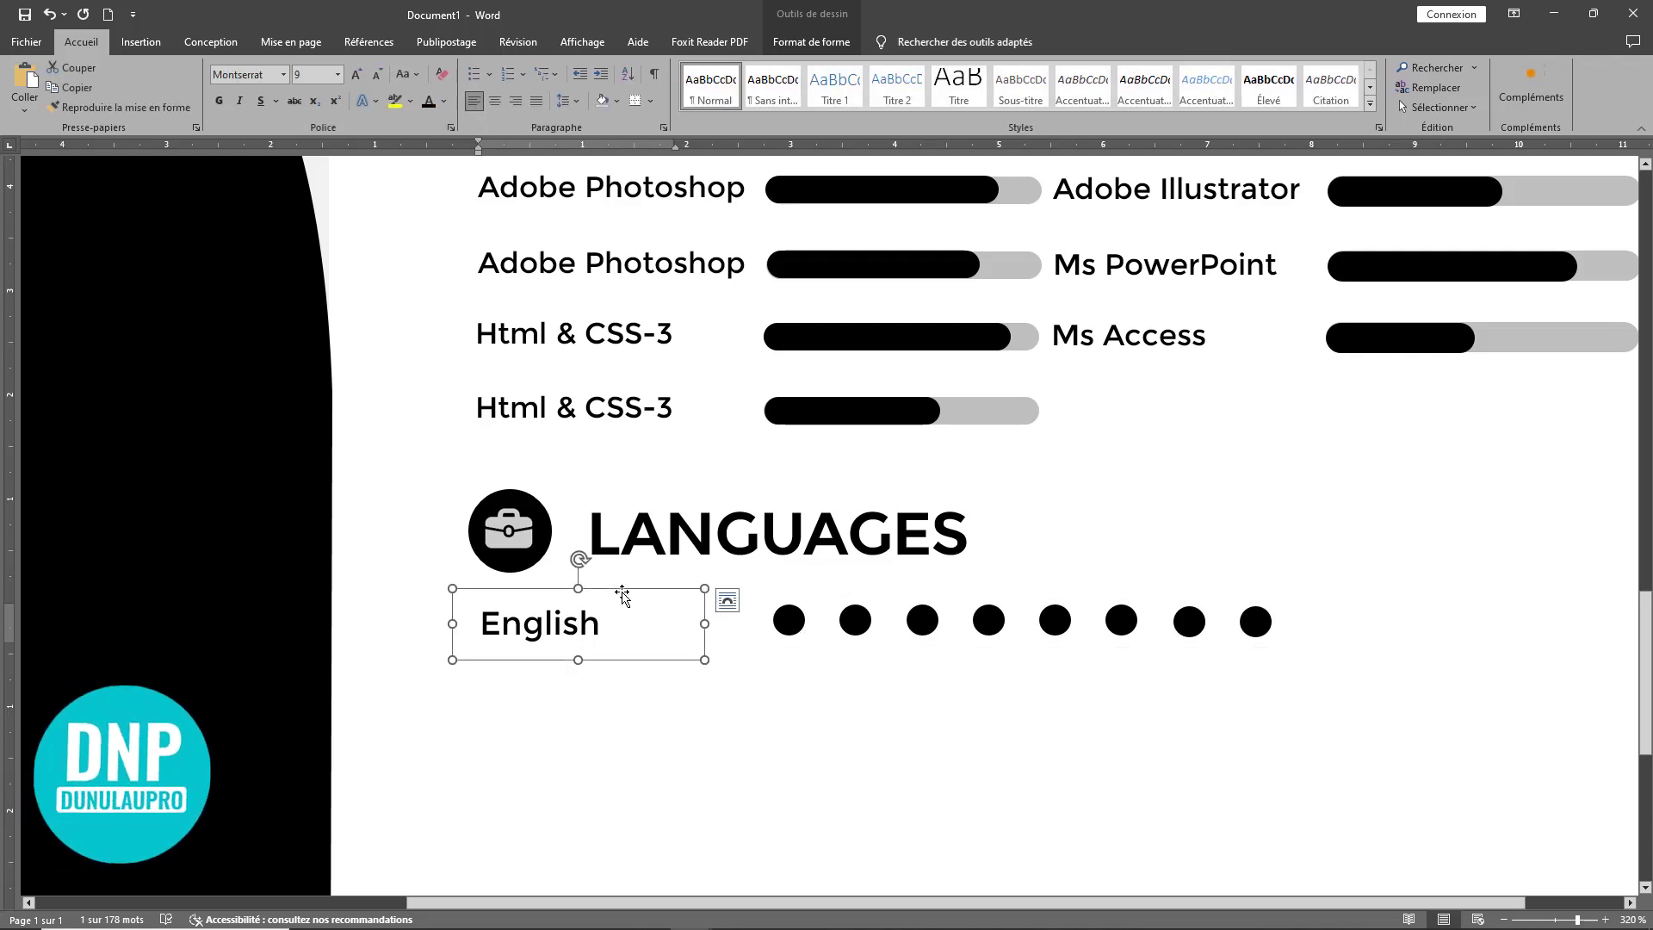
pyautogui.click(844, 592)
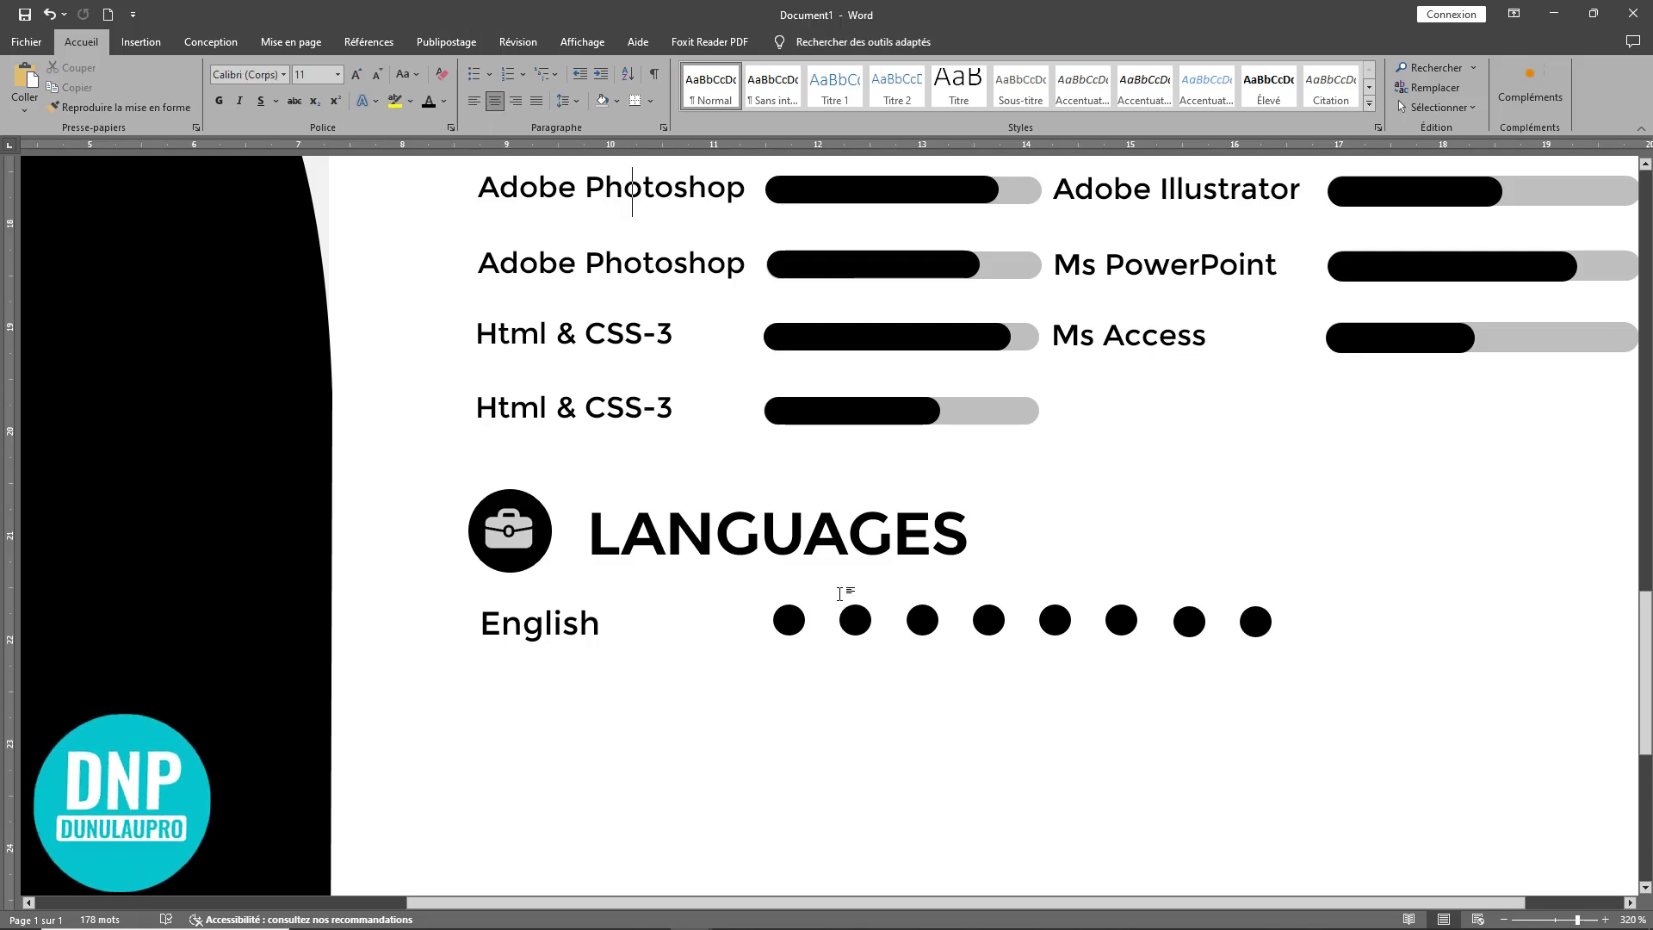
# Step: Group the English label with its row of eight circles
pyautogui.click(871, 636)
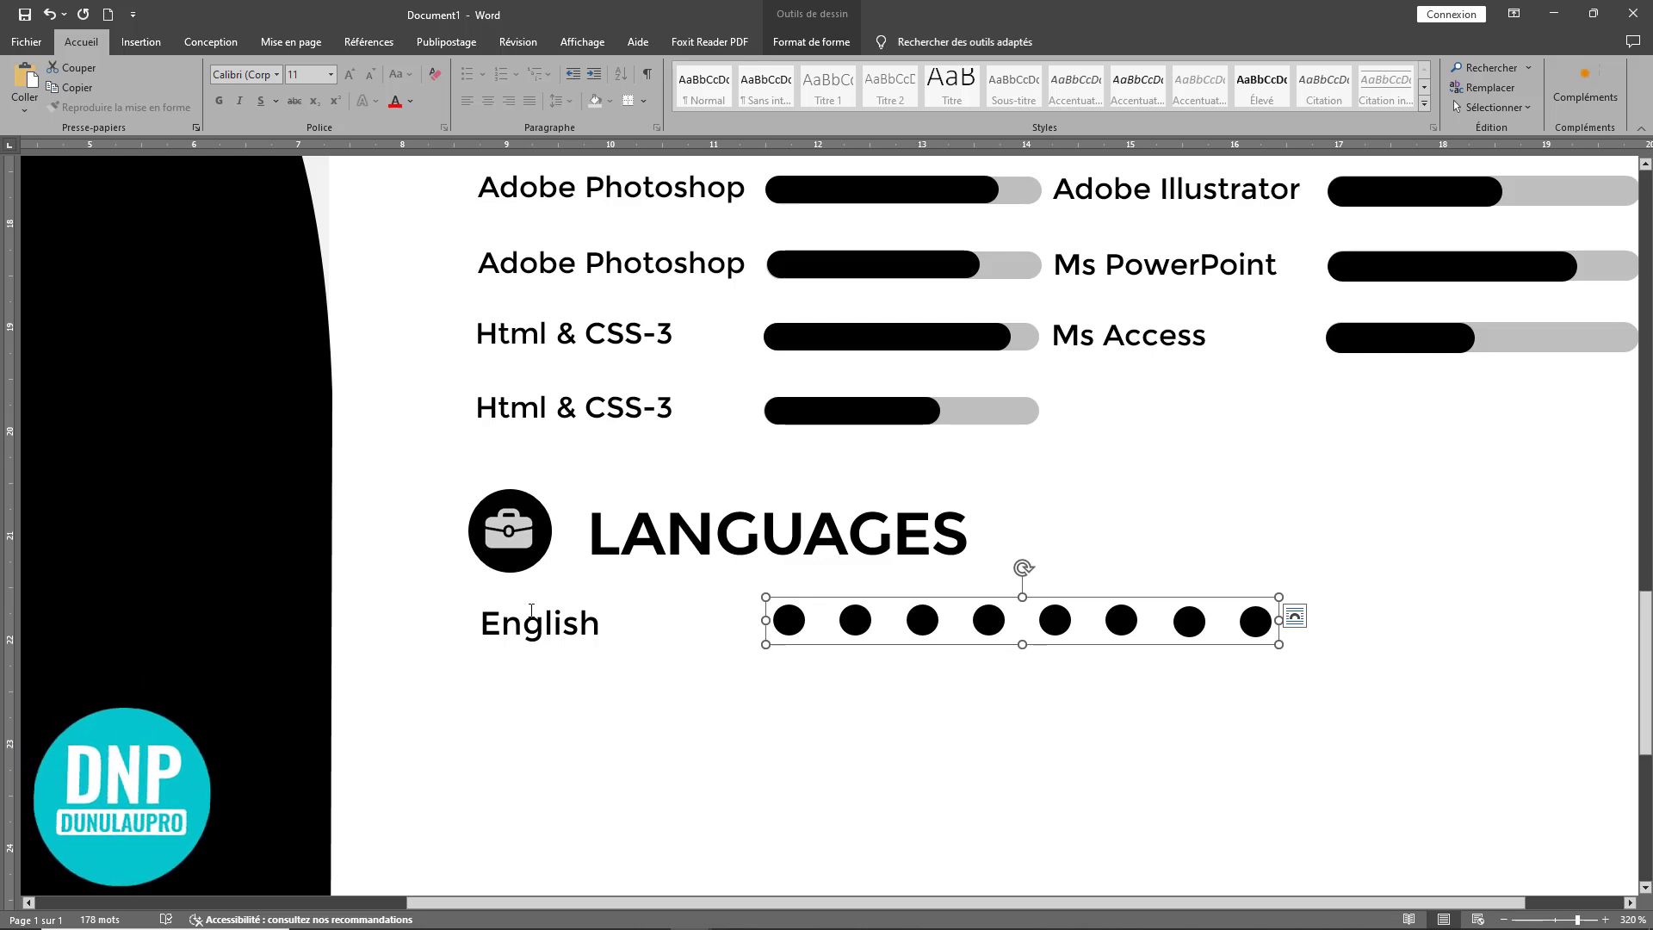
pyautogui.keyDown('shift'); pyautogui.click(589, 600); pyautogui.keyUp('shift')
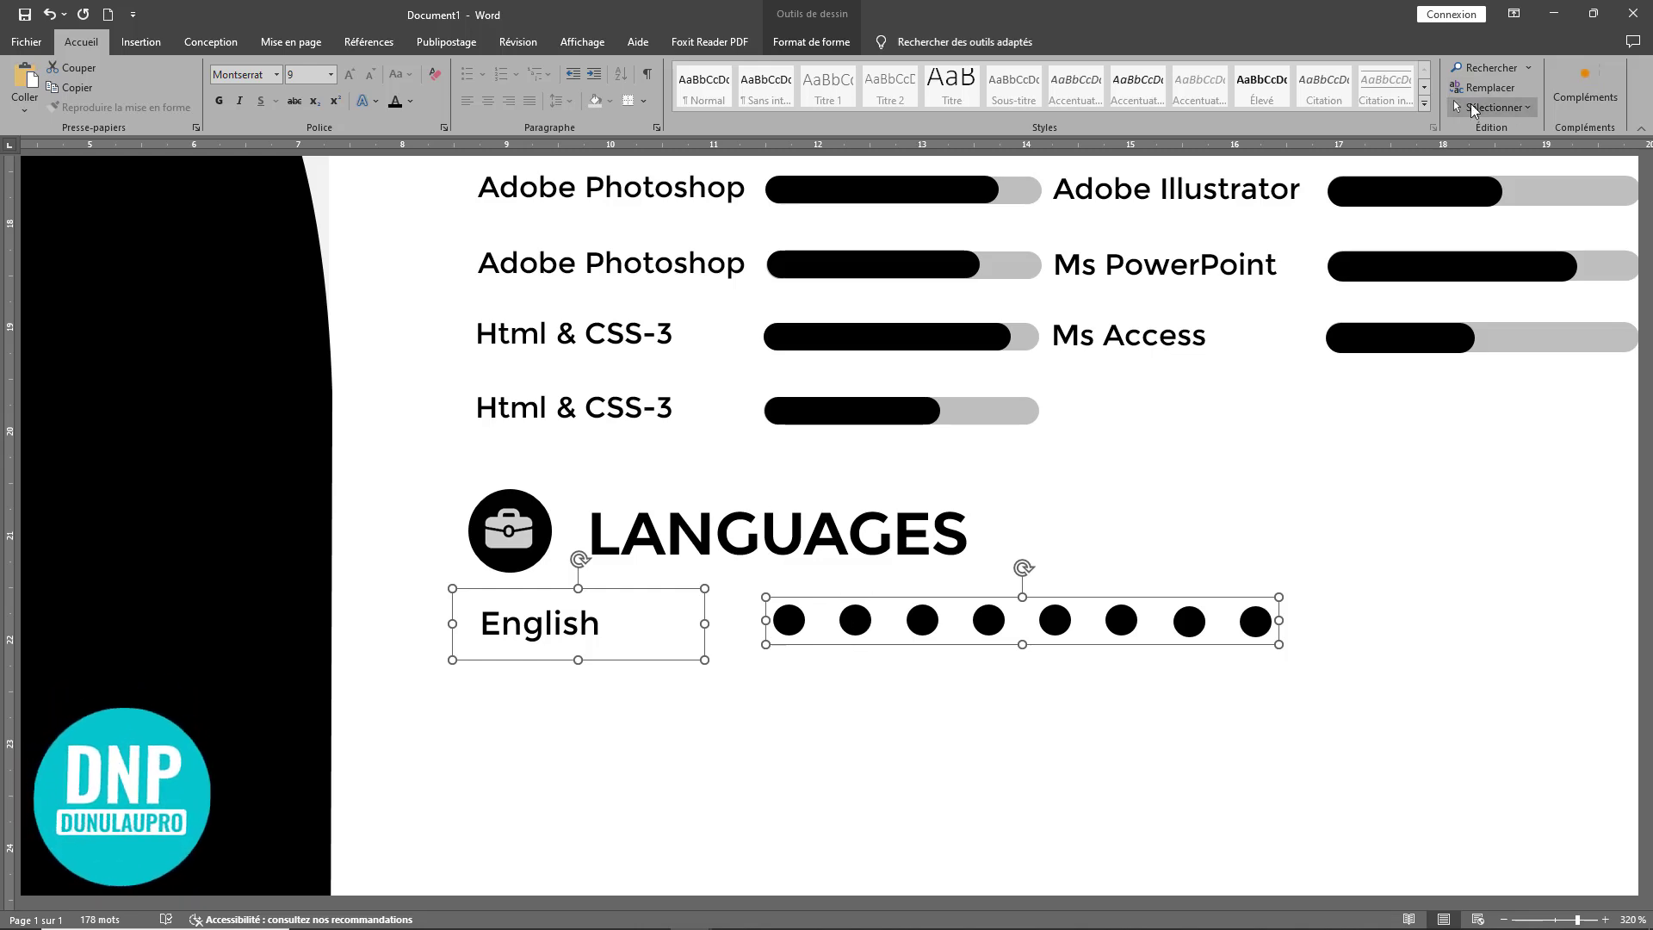
pyautogui.click(839, 45)
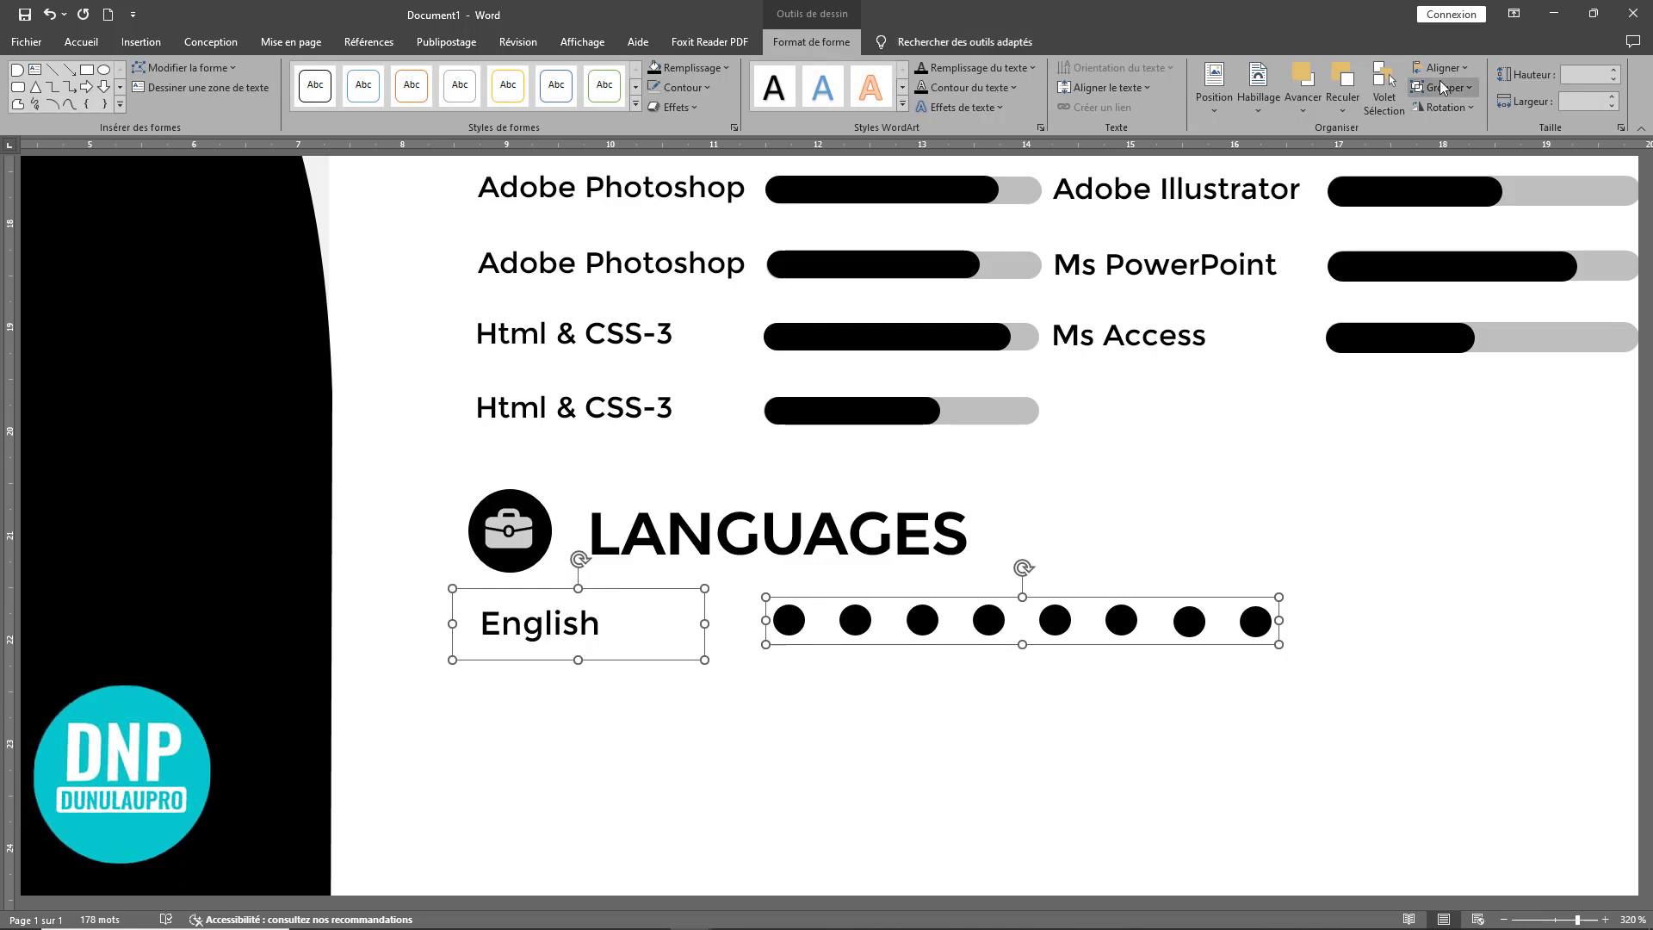
pyautogui.click(1442, 87)
pyautogui.click(1455, 110)
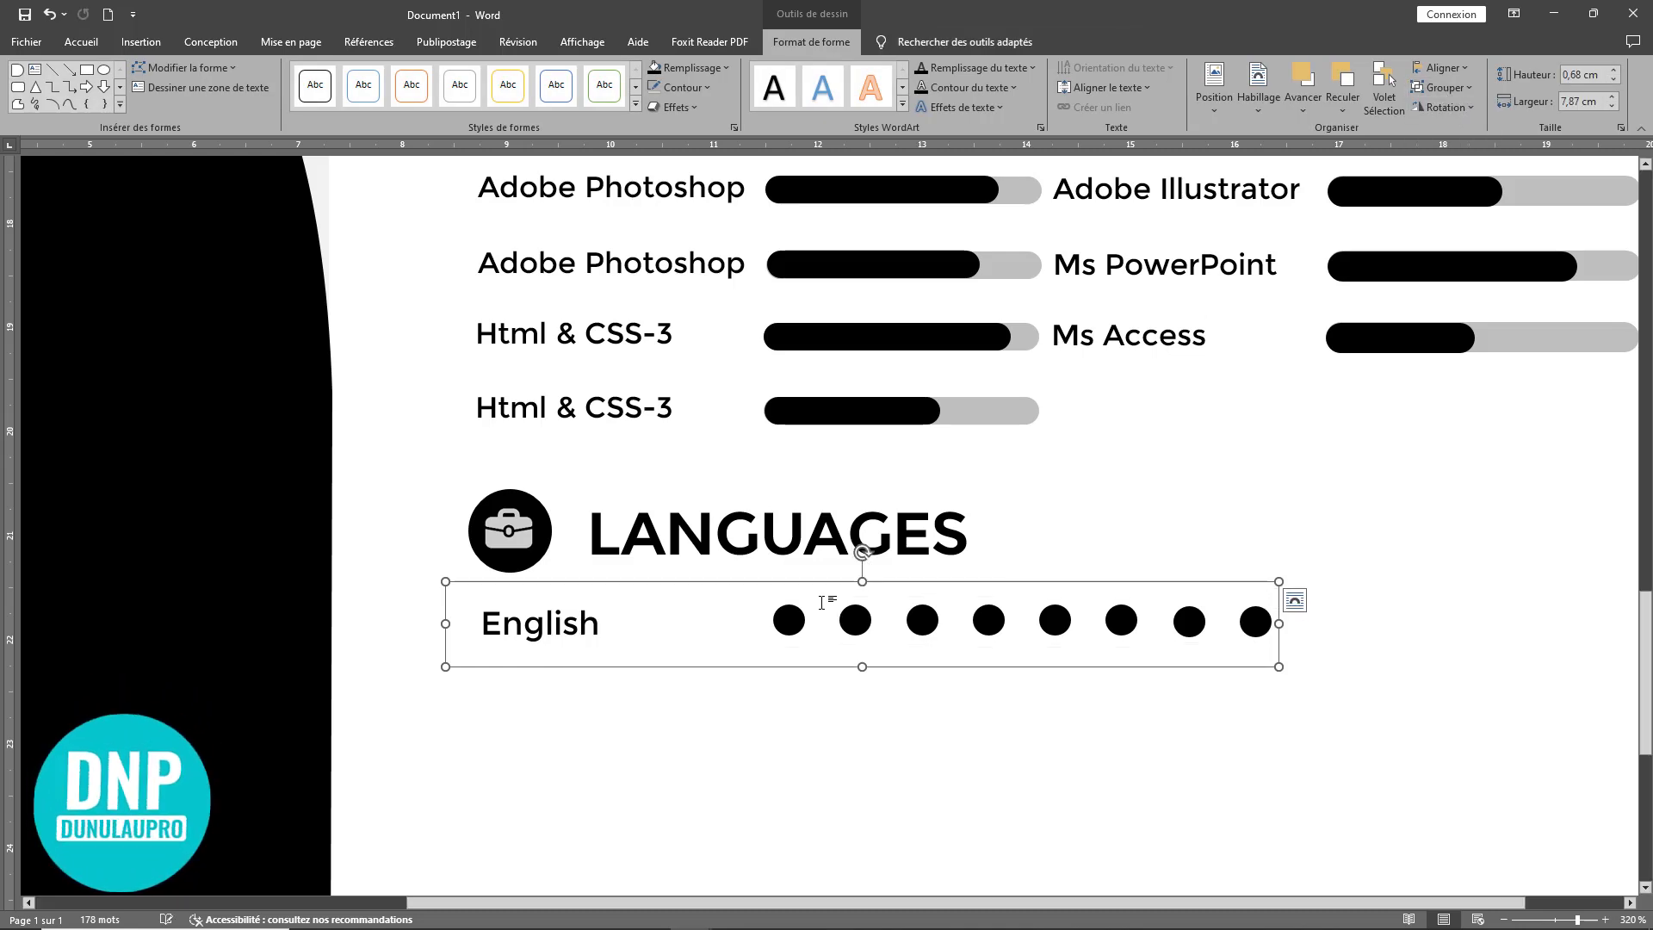
# Step: Duplicate the grouped English row downward to make five stacked rows under the LANGUAGES heading
pyautogui.hotkey('ctrl', 'v')
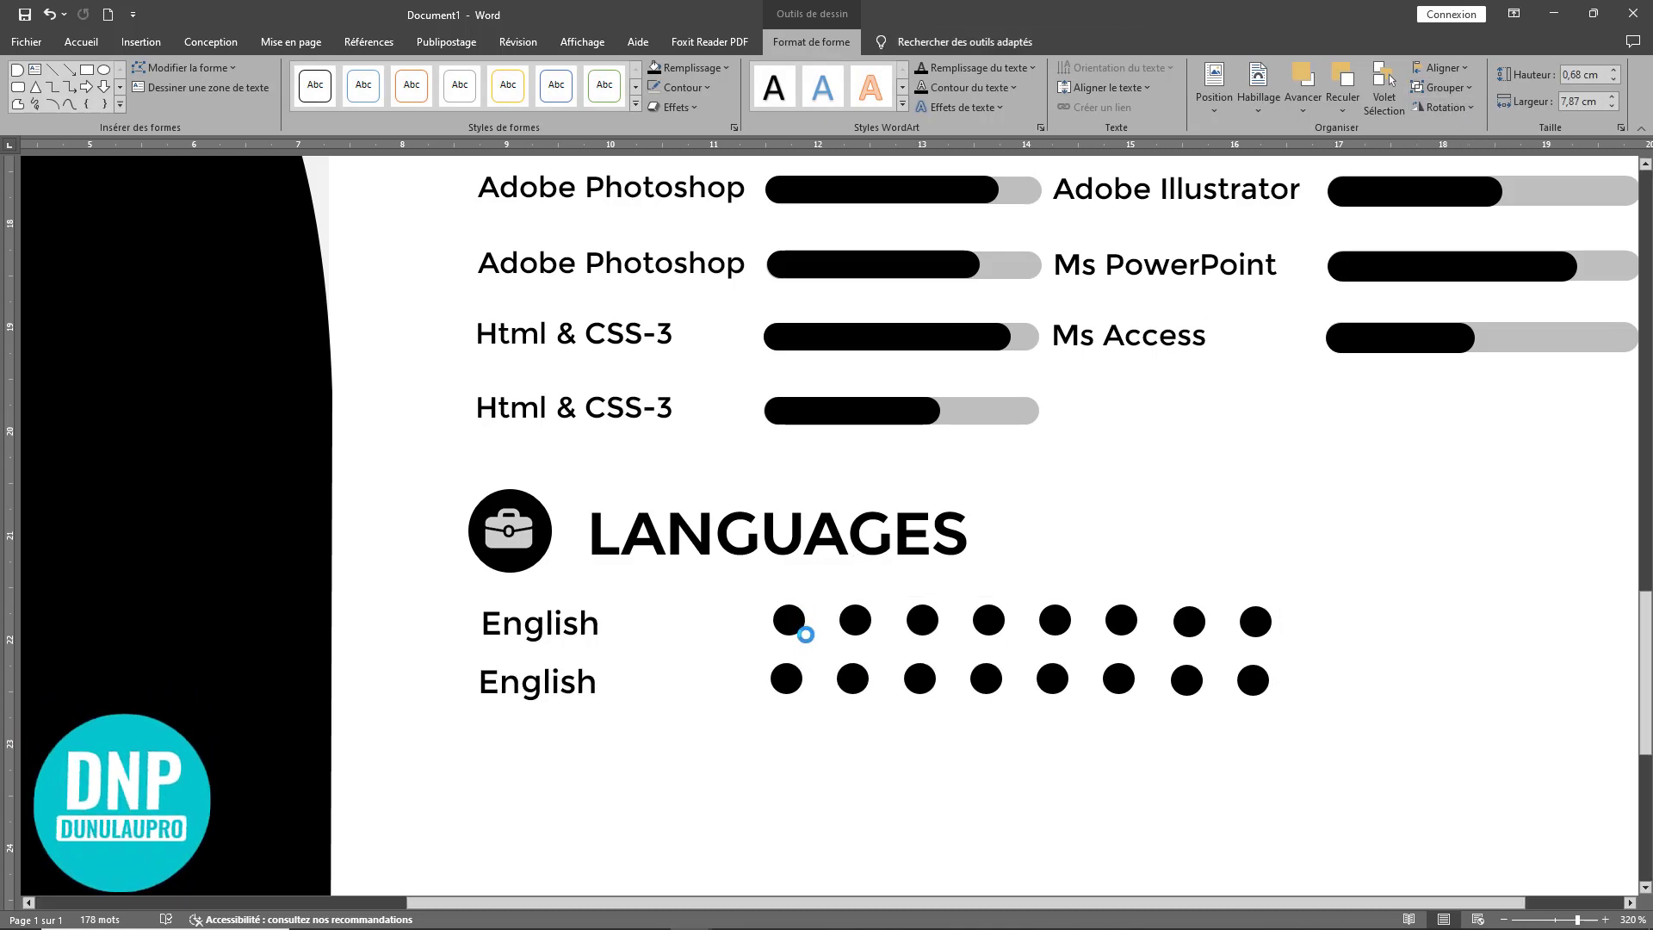
pyautogui.moveTo(805, 635); pyautogui.dragTo(803, 654)
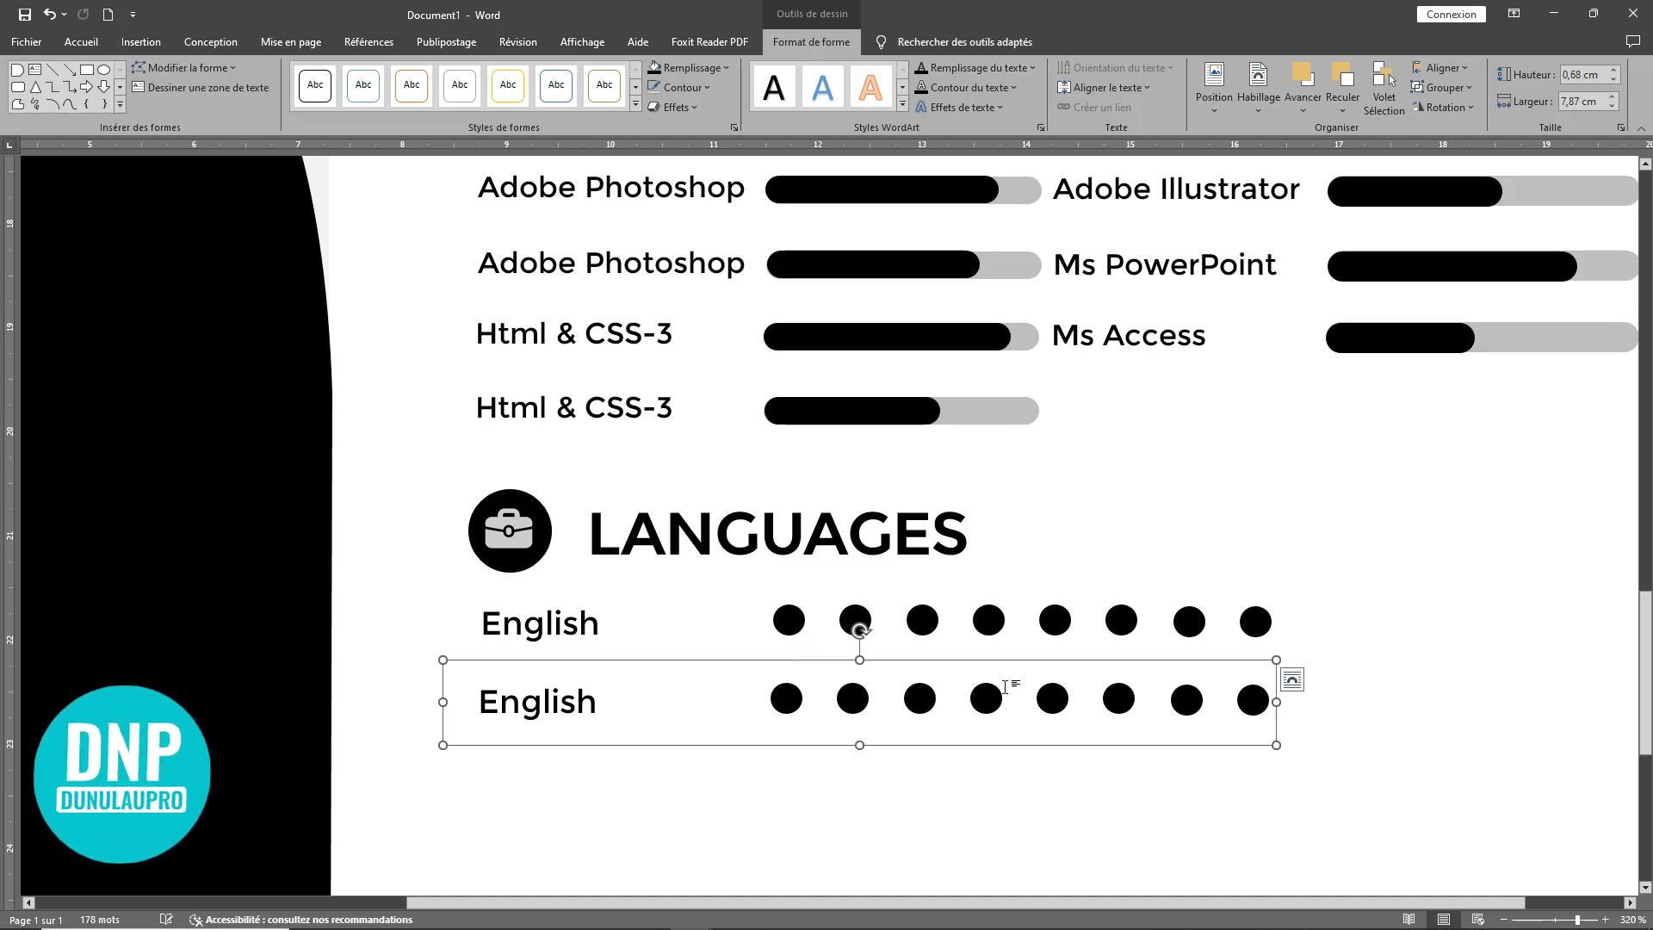
pyautogui.scroll(-5, 1007, 668)
pyautogui.scroll(6, 978, 583)
pyautogui.scroll(-3, 967, 584)
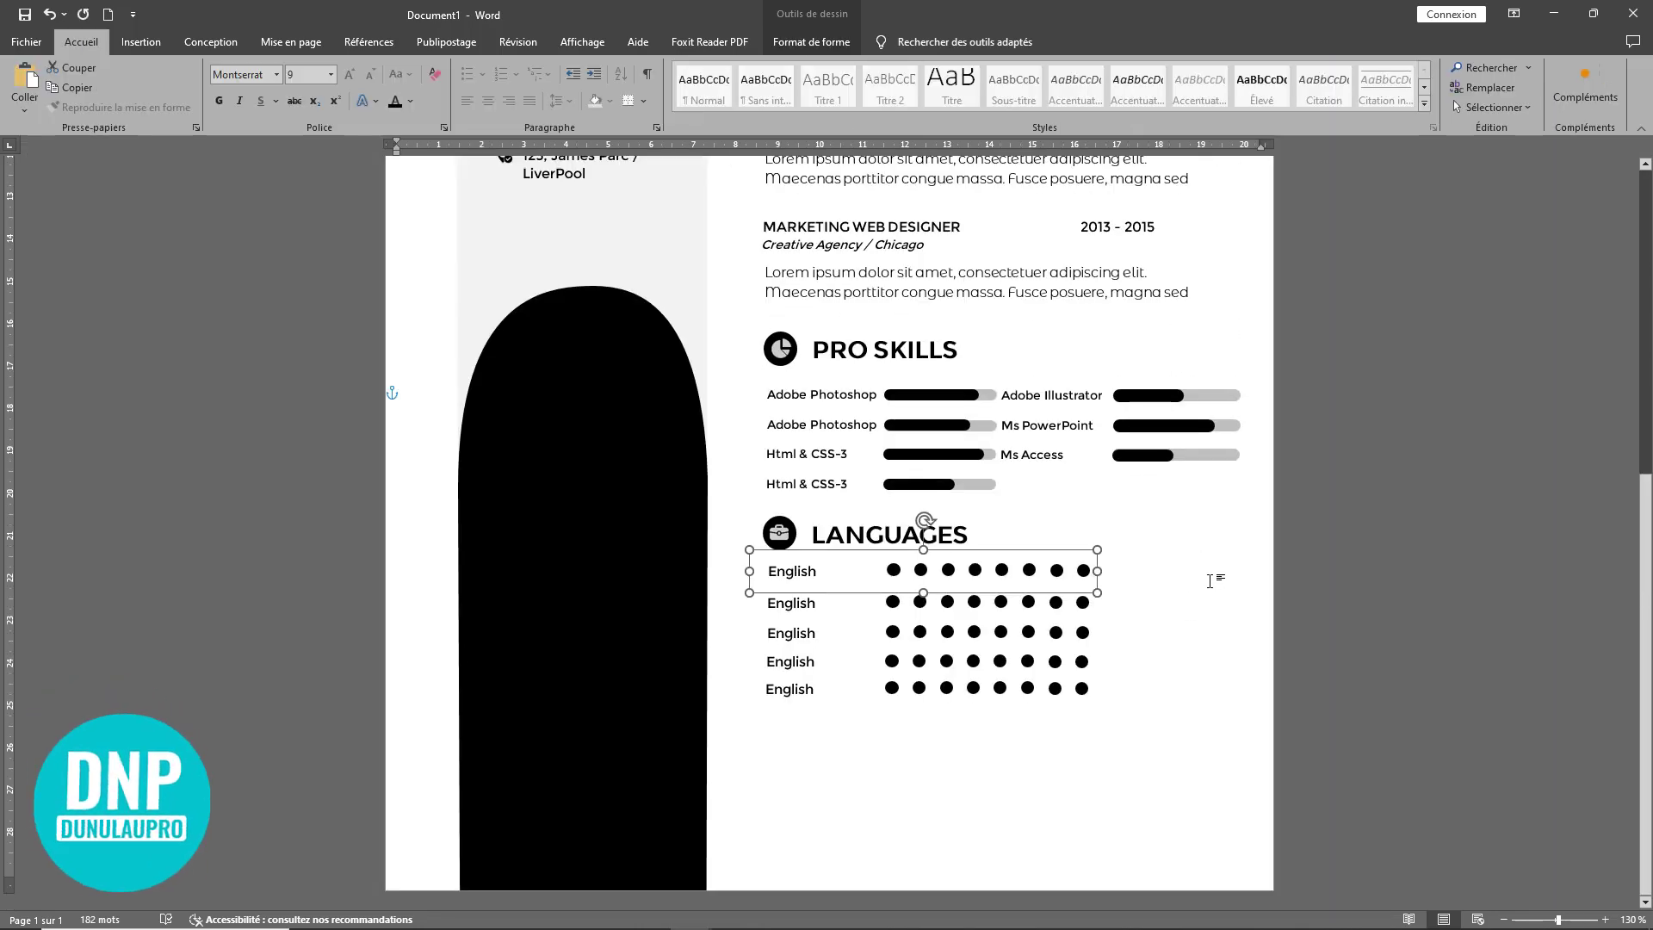
pyautogui.press('Escape')
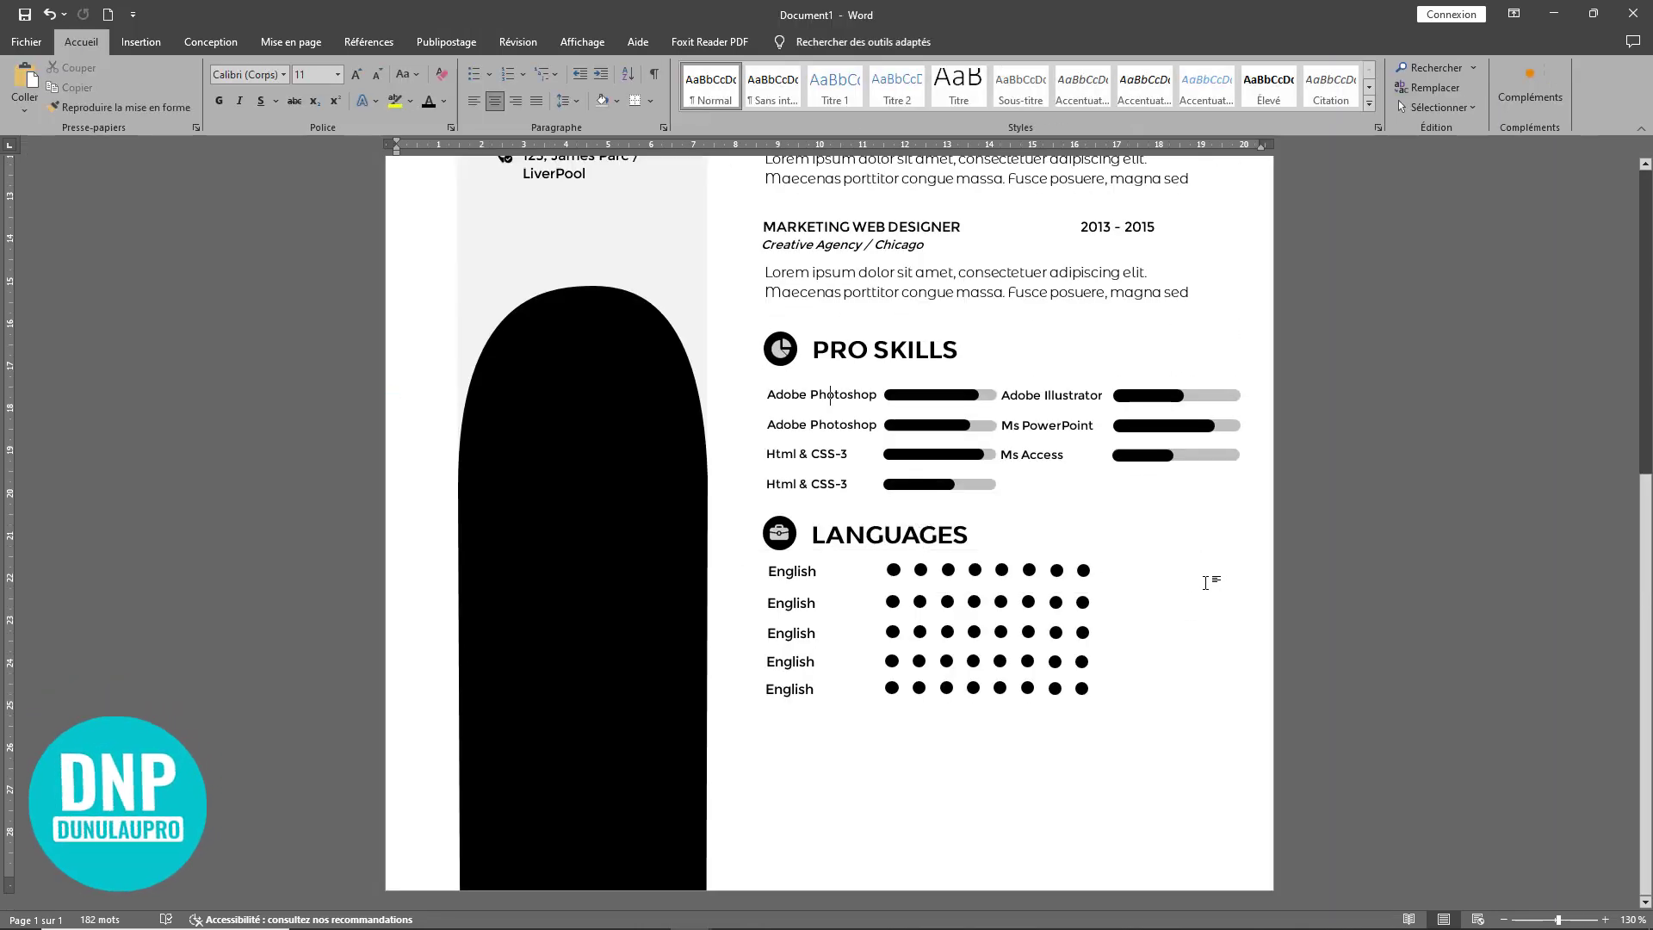
# Step: Change the label of the second row under LANGUAGES to French
pyautogui.click(819, 573)
pyautogui.doubleClick(820, 573)
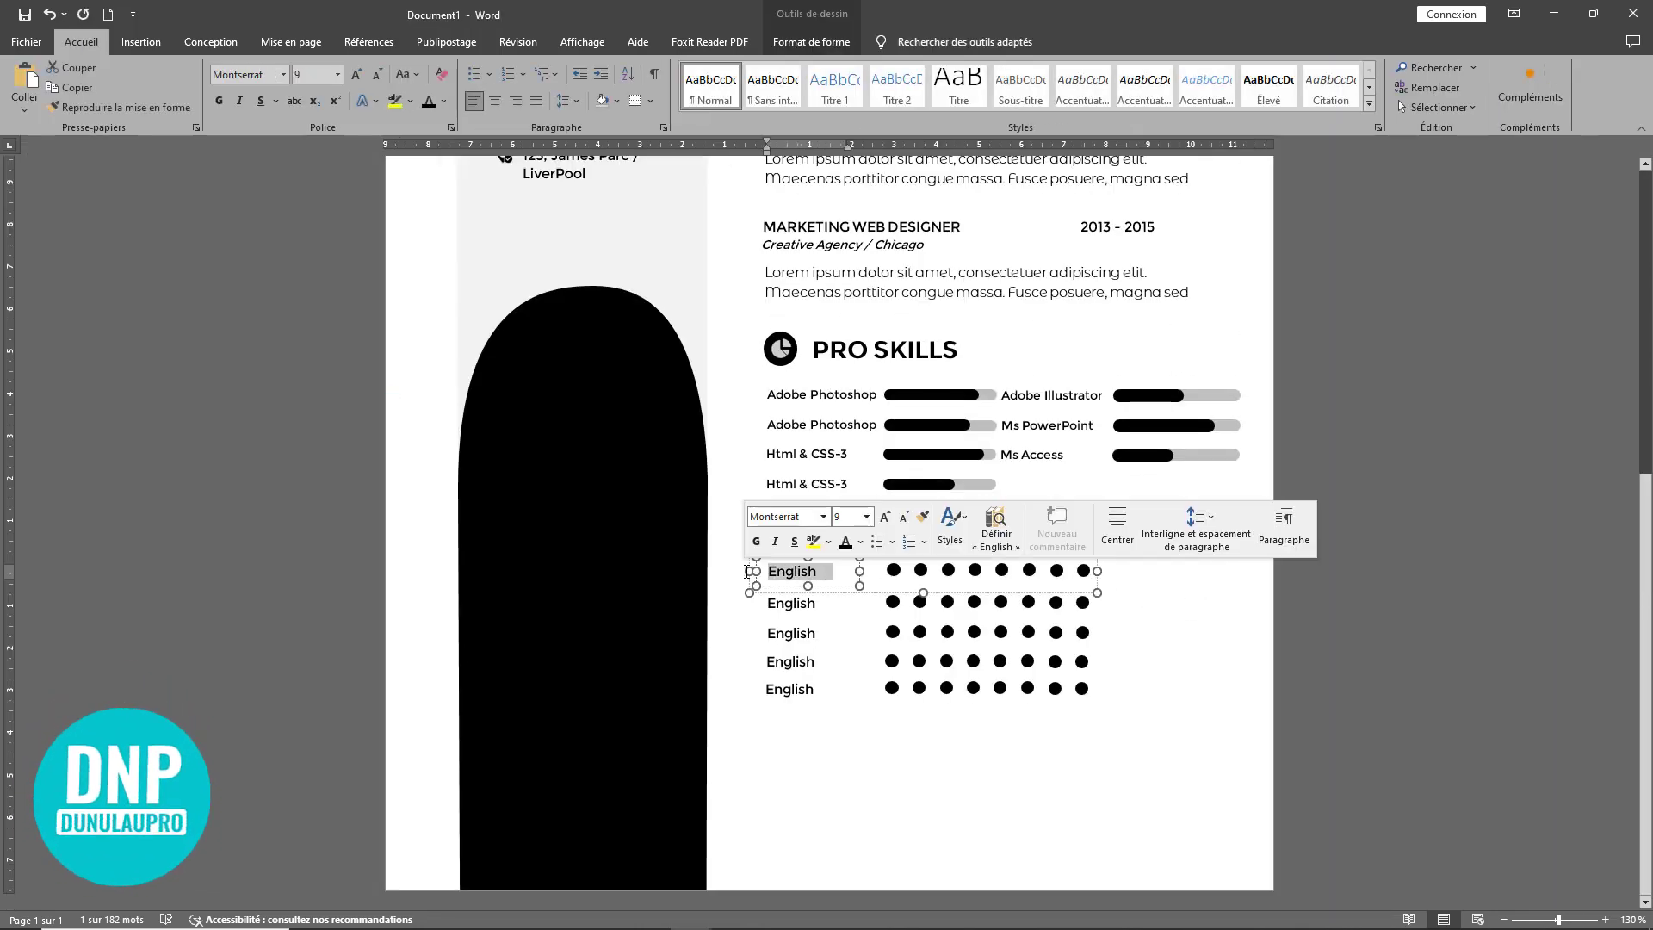
pyautogui.scroll(6, 1118, 778)
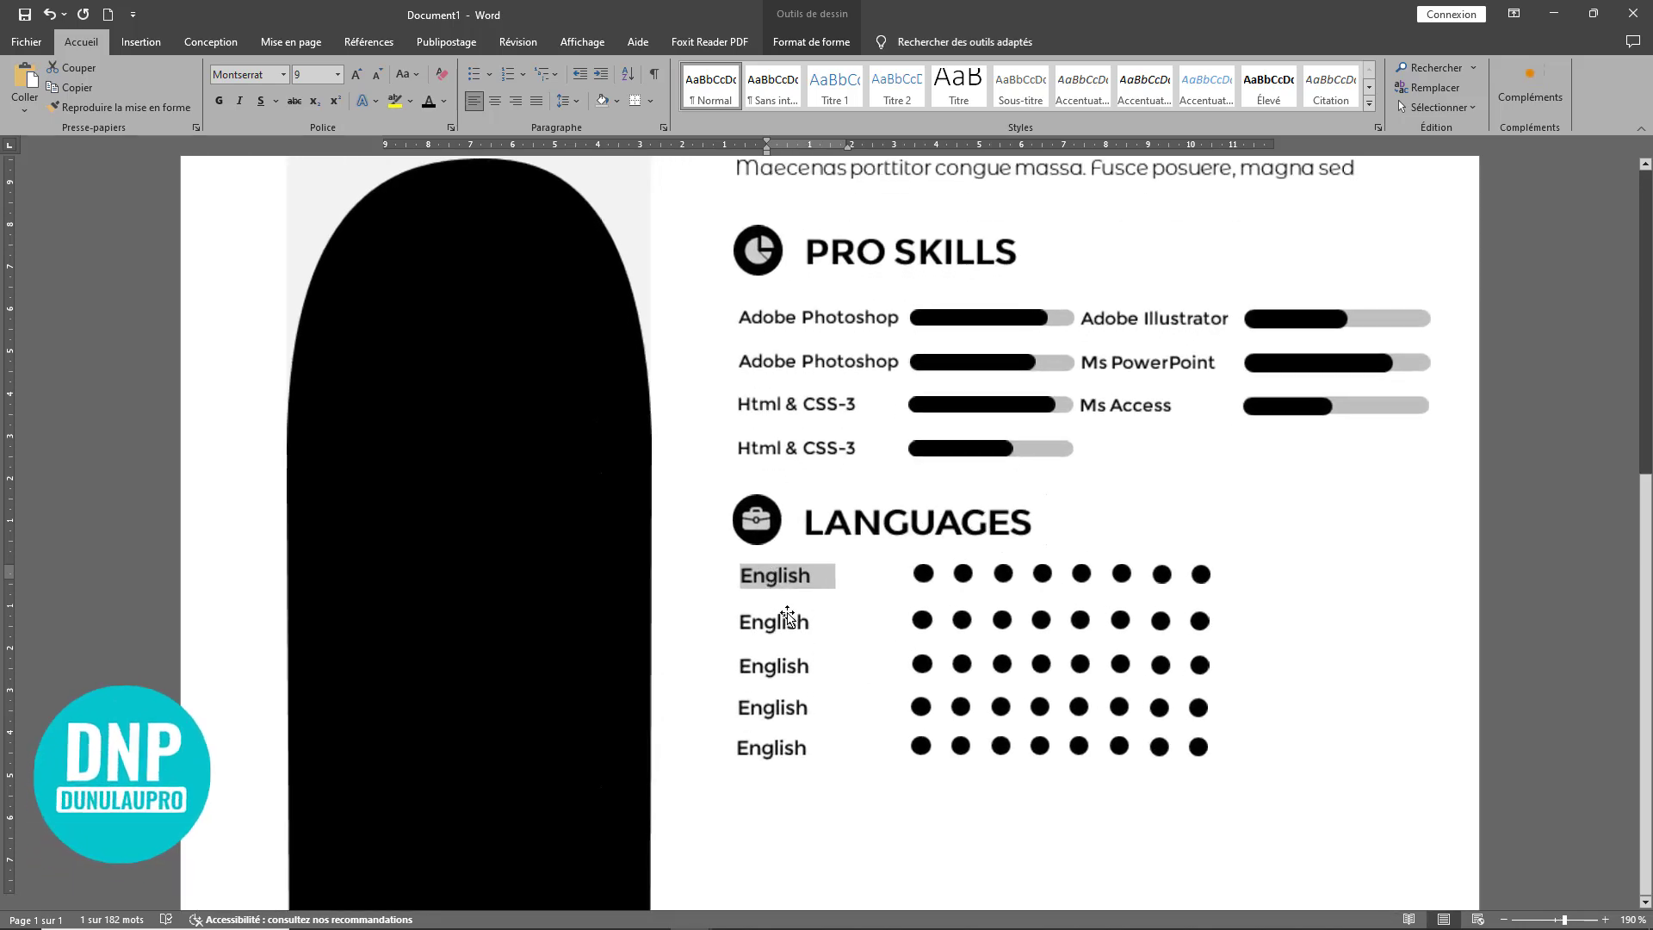
pyautogui.click(826, 623)
pyautogui.click(826, 623)
pyautogui.doubleClick(708, 620)
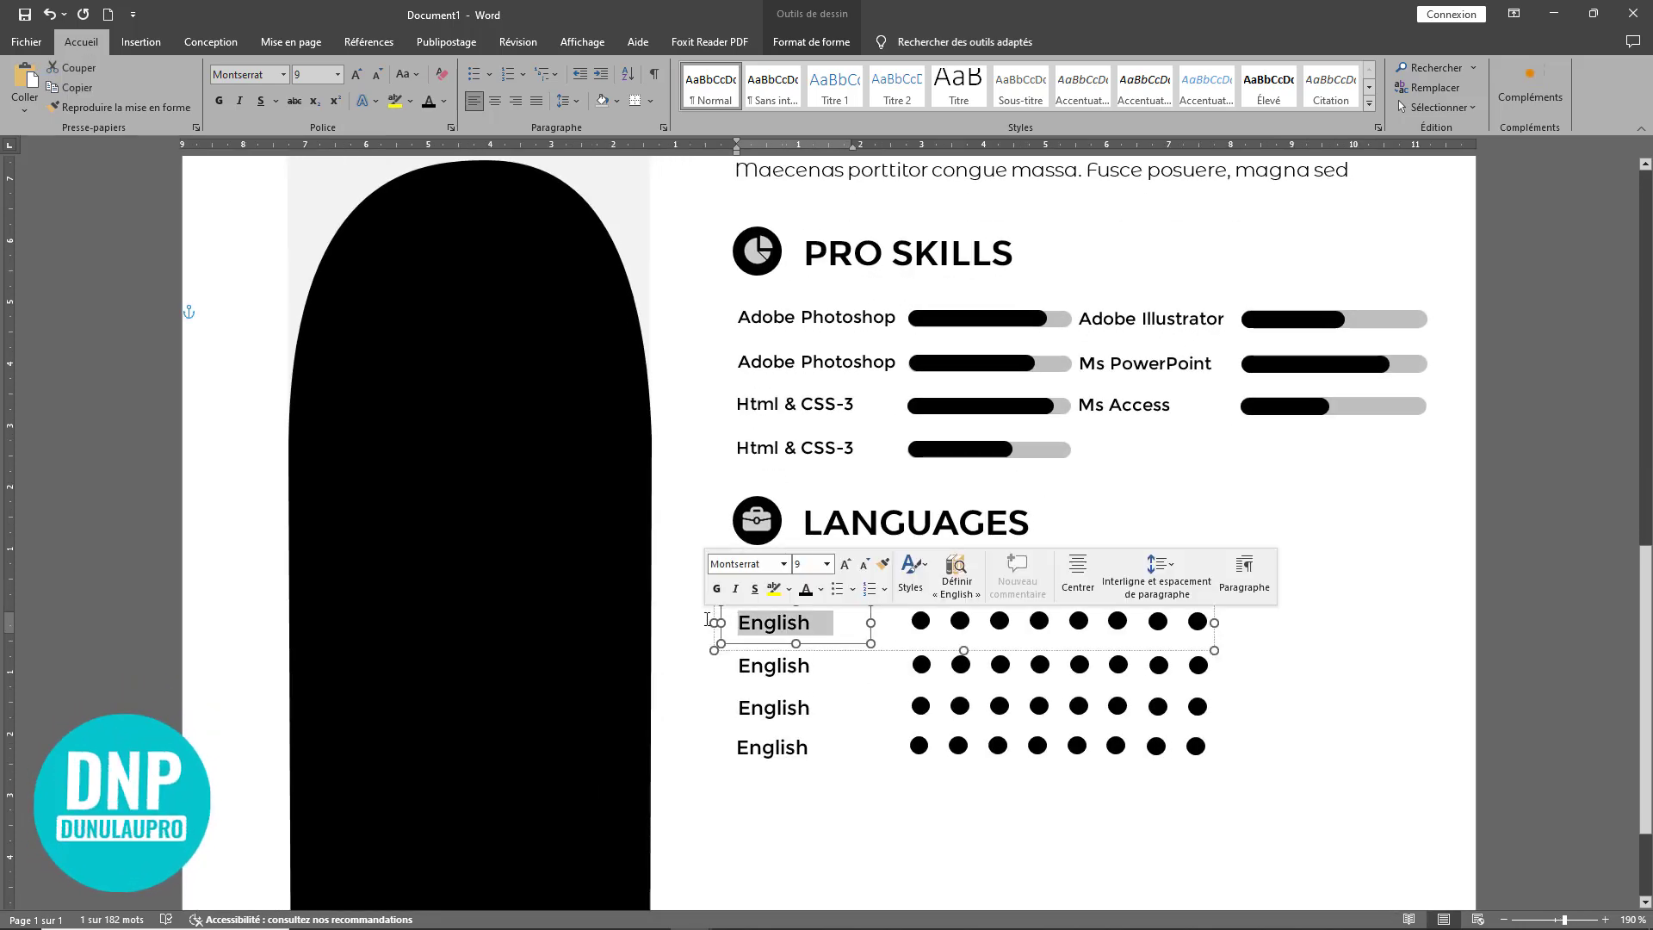
pyautogui.write('French')
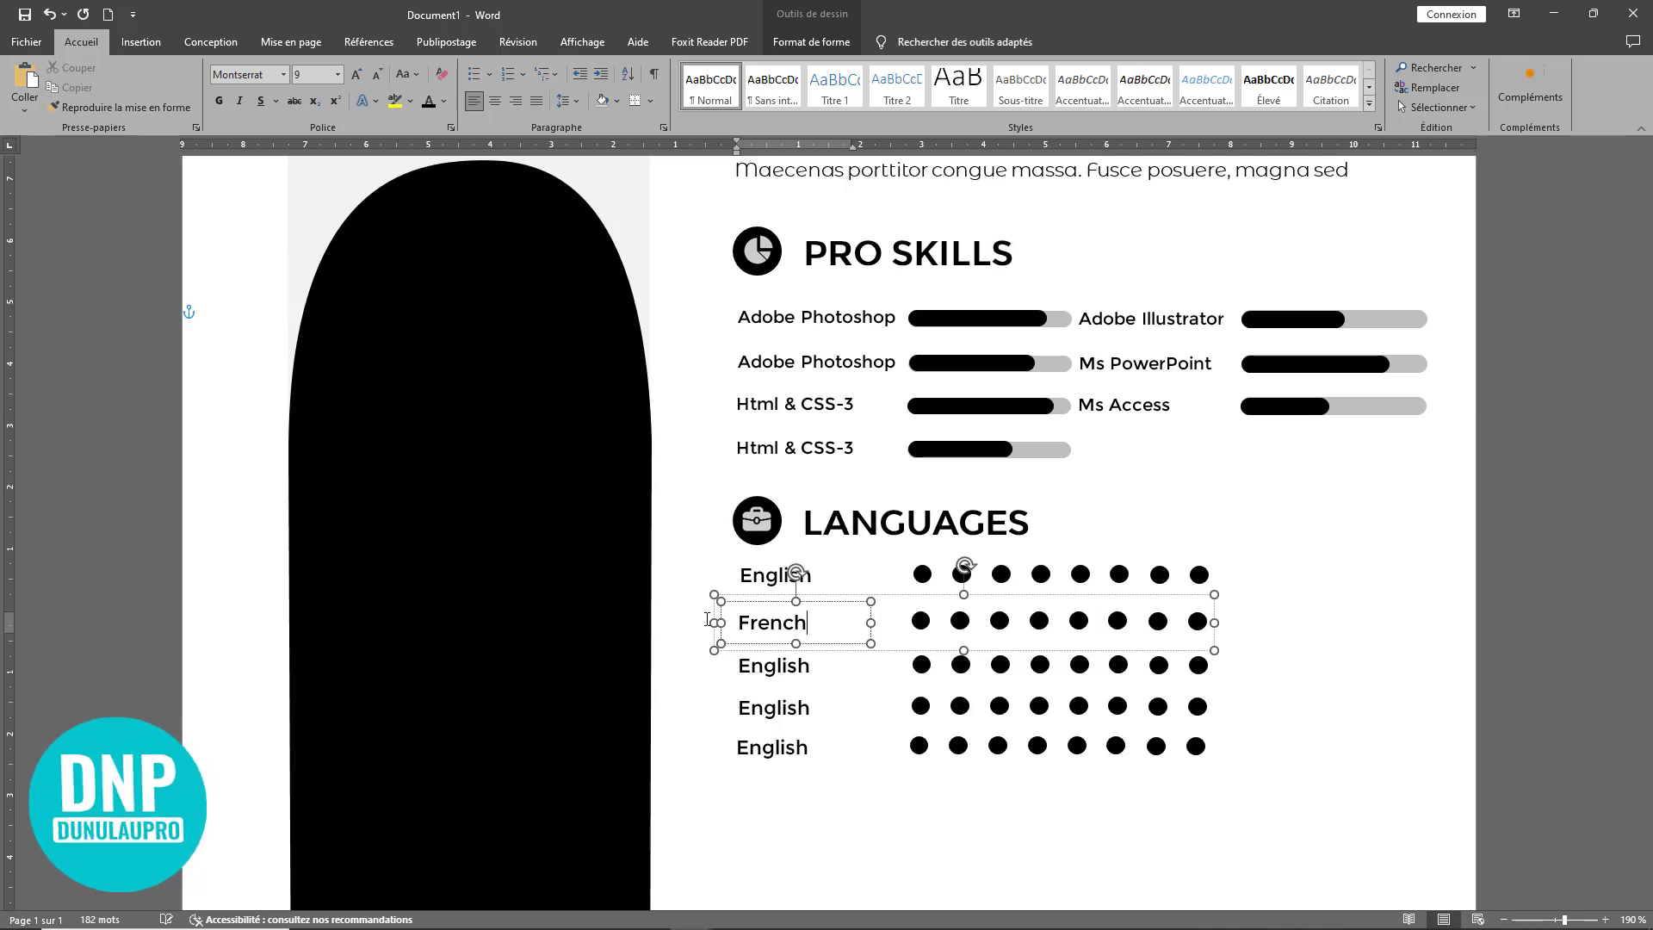
# Step: Change the label of the third row under LANGUAGES to Portugese
pyautogui.click(814, 667)
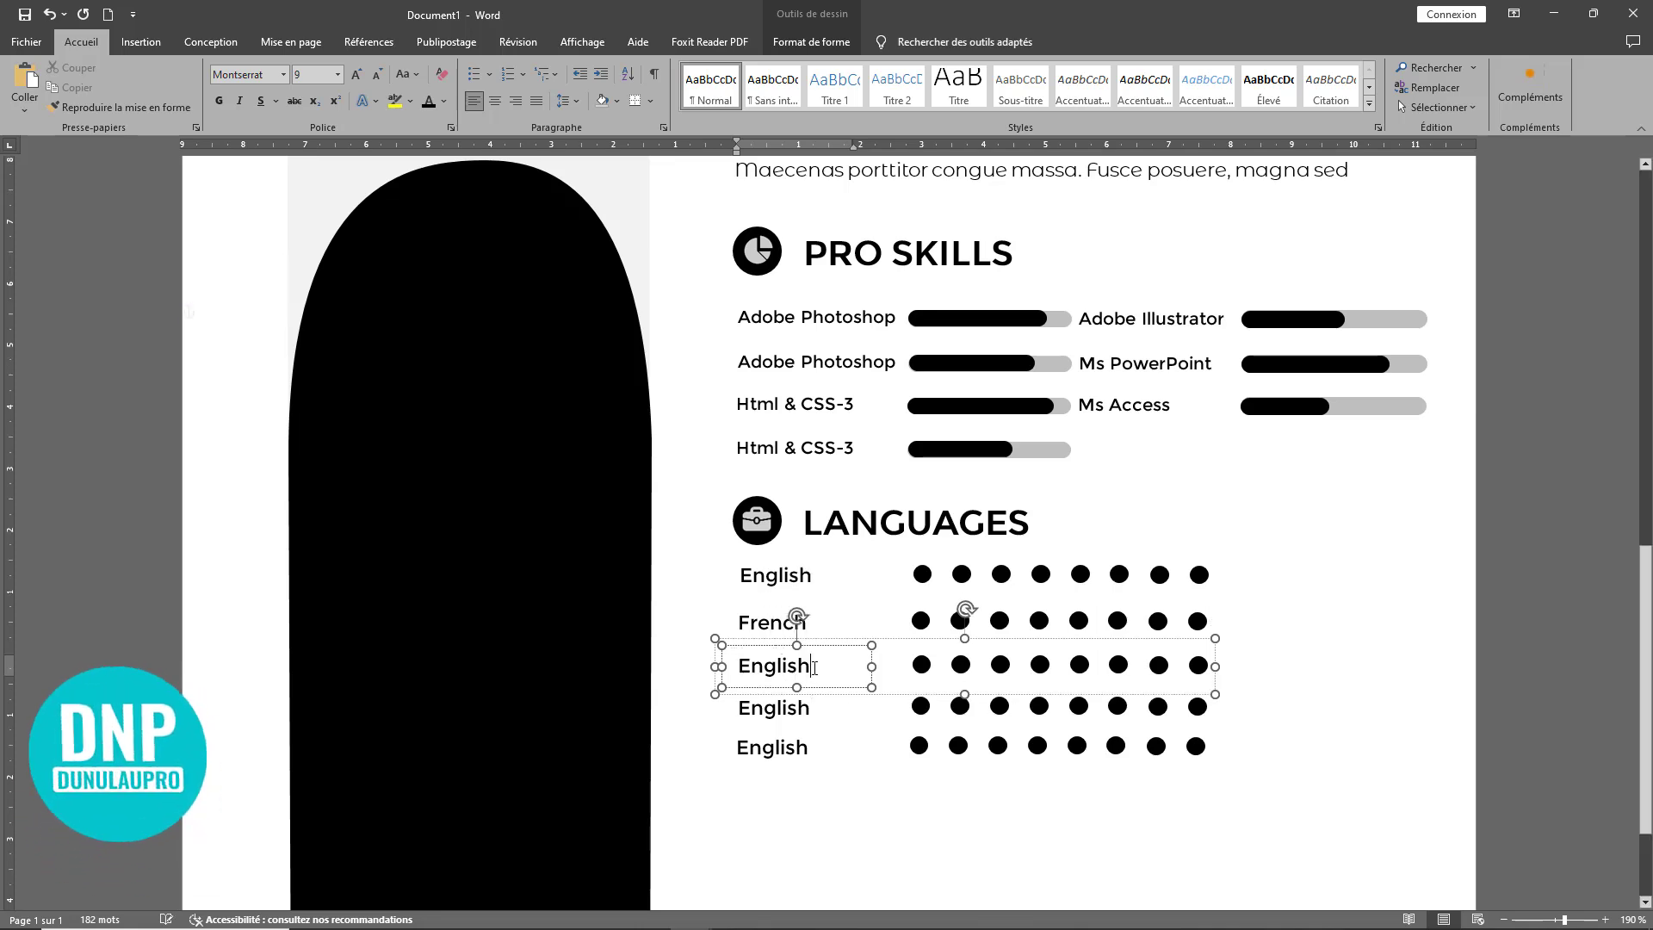
pyautogui.doubleClick(707, 663)
pyautogui.write('Port')
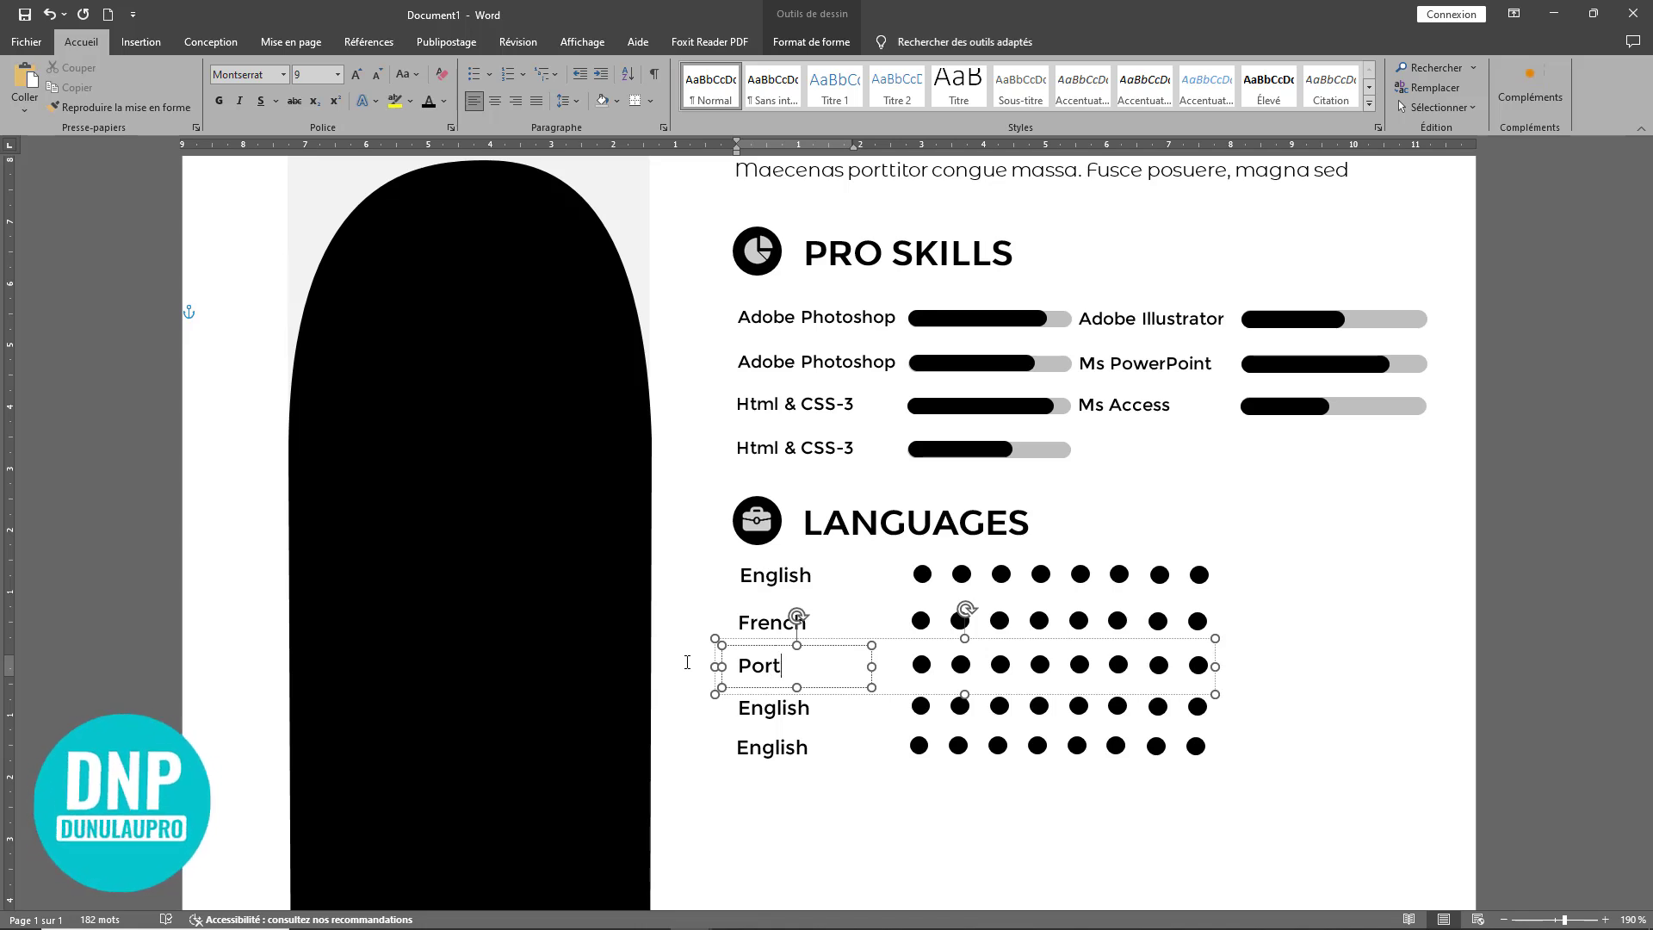
pyautogui.write('ugese')
# Step: Change the label of the fourth row under LANGUAGES to German
pyautogui.click(805, 708)
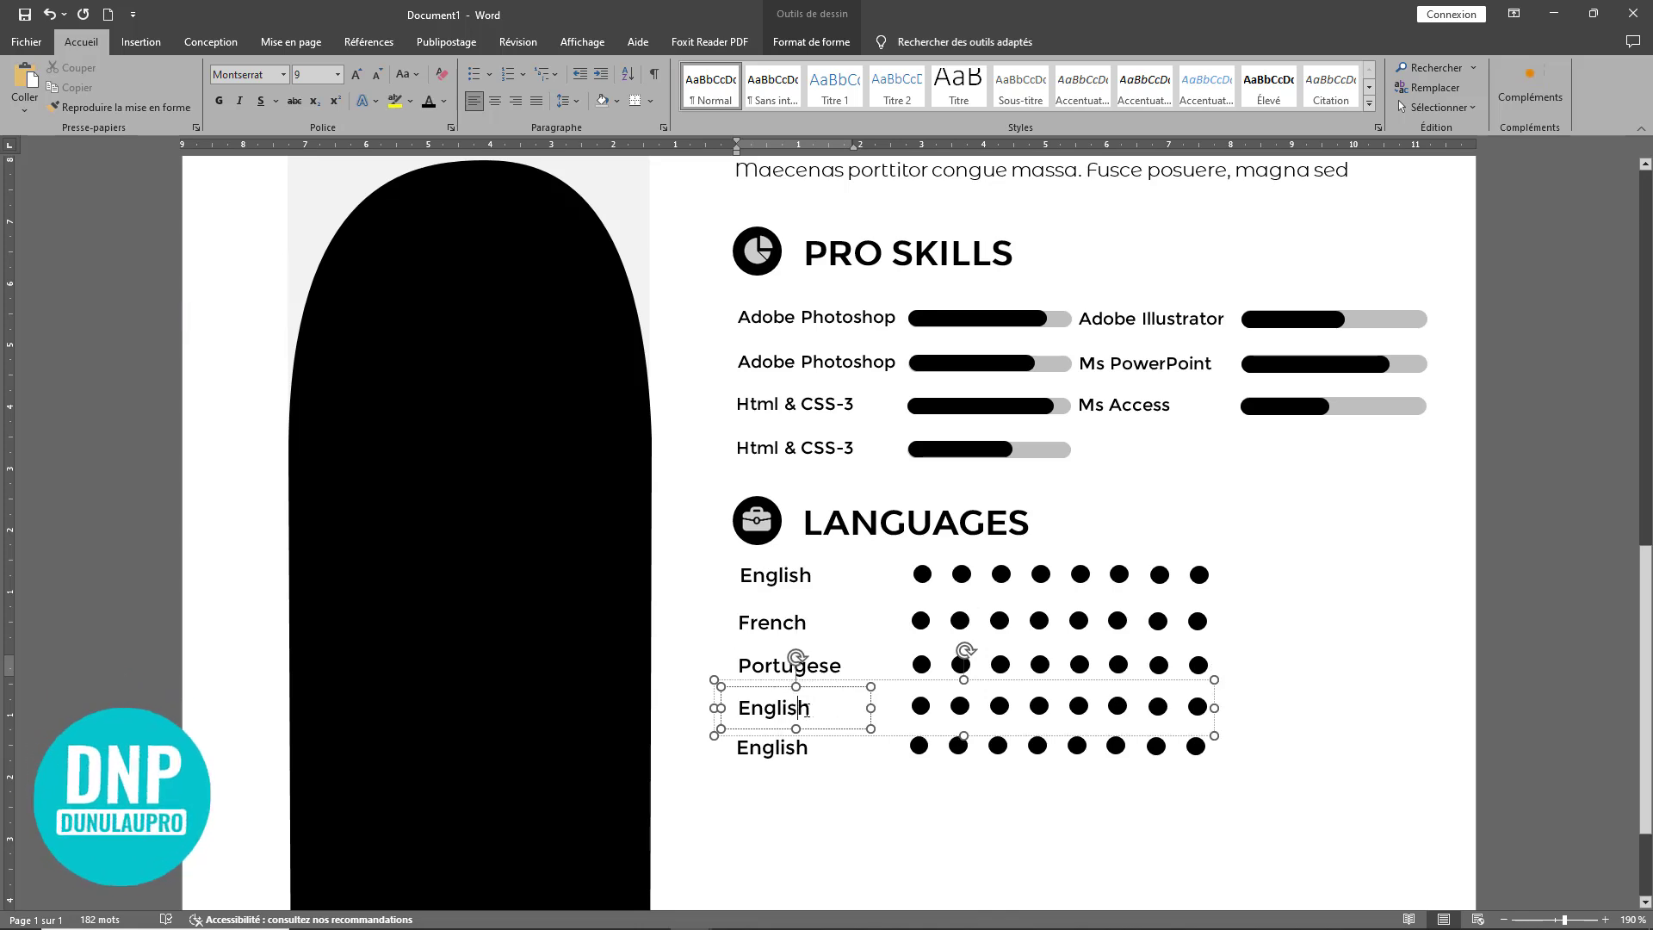
pyautogui.doubleClick(747, 708)
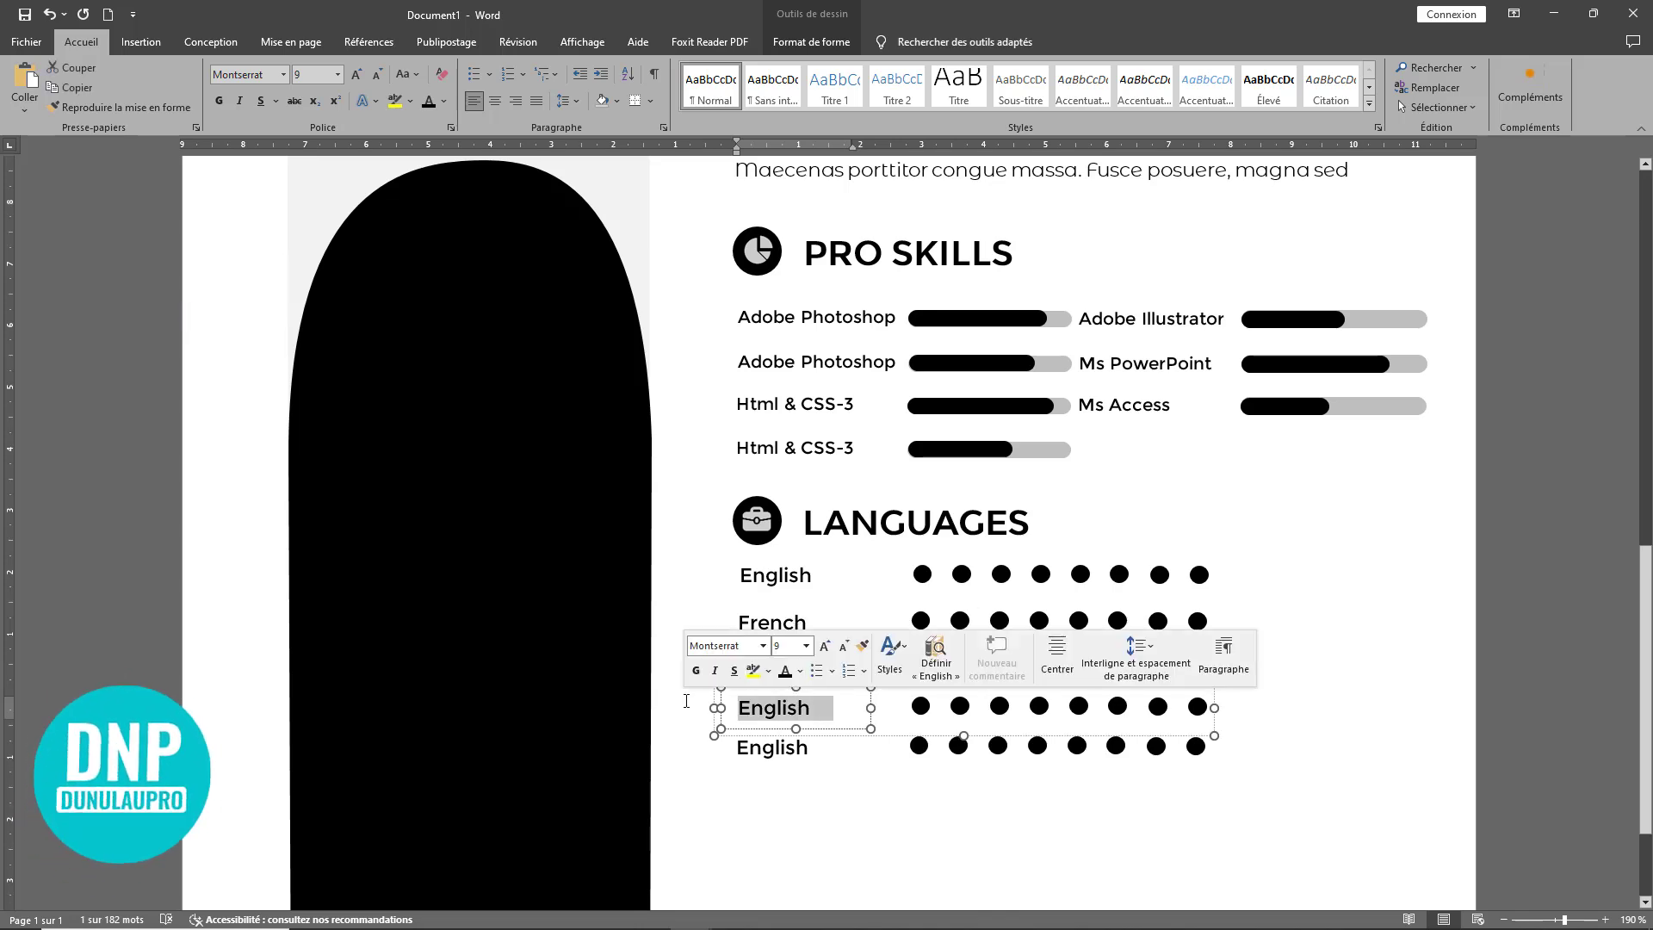
pyautogui.write('German')
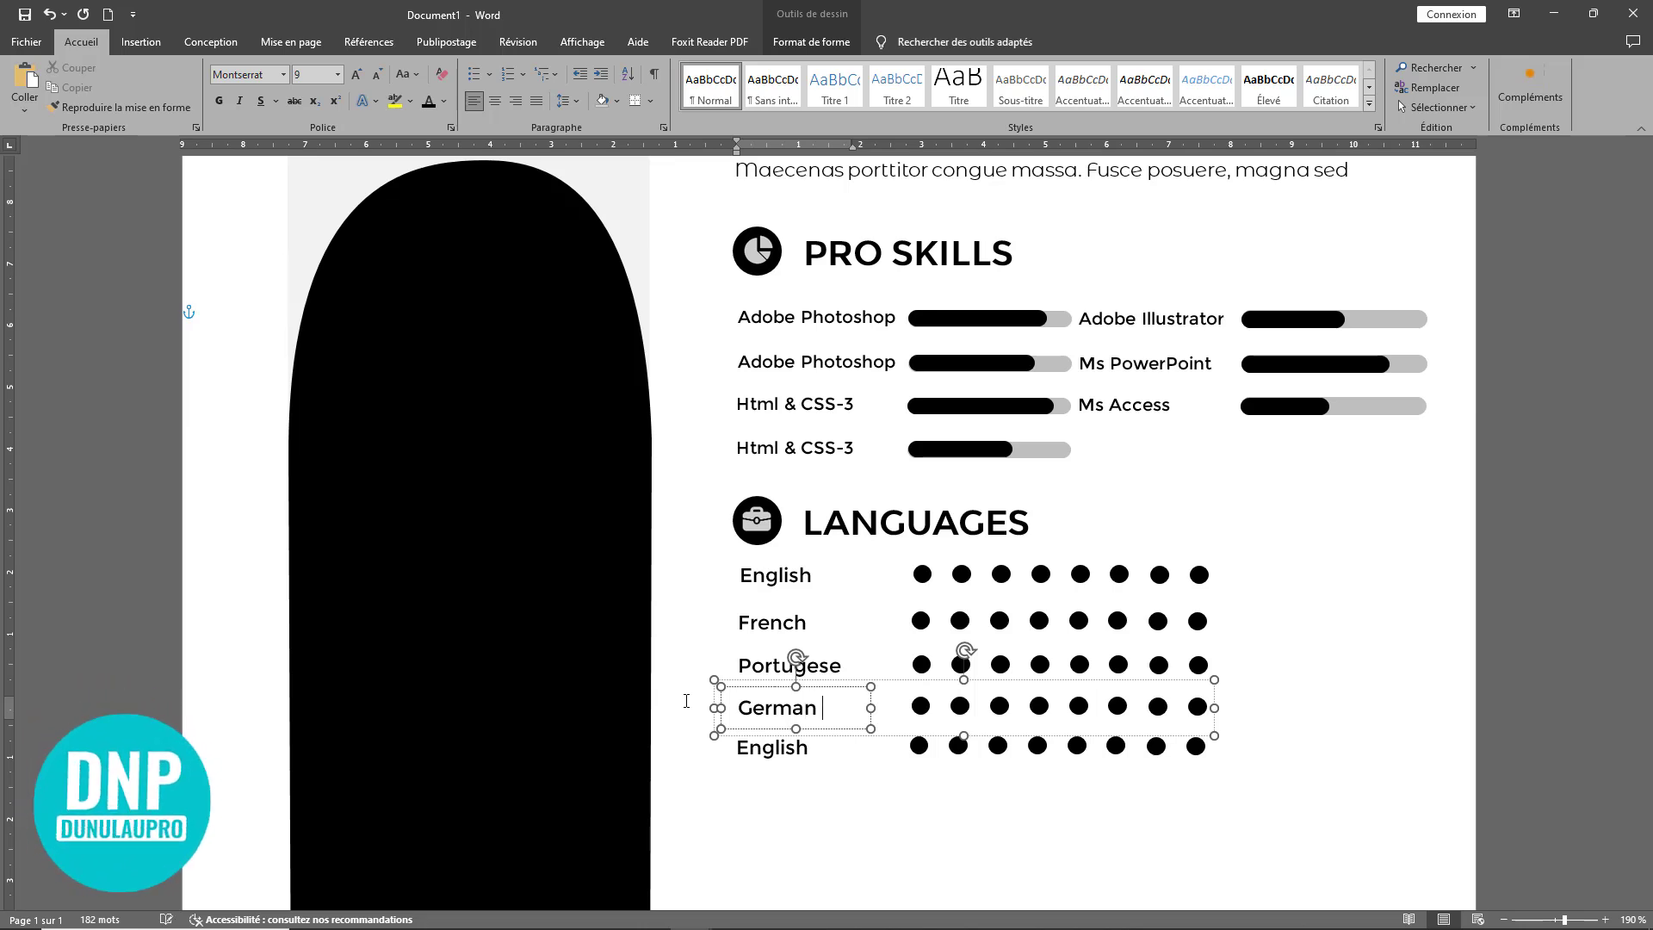
# Step: Change the label of the fifth row under LANGUAGES to Italian
pyautogui.click(757, 747)
pyautogui.doubleClick(771, 747)
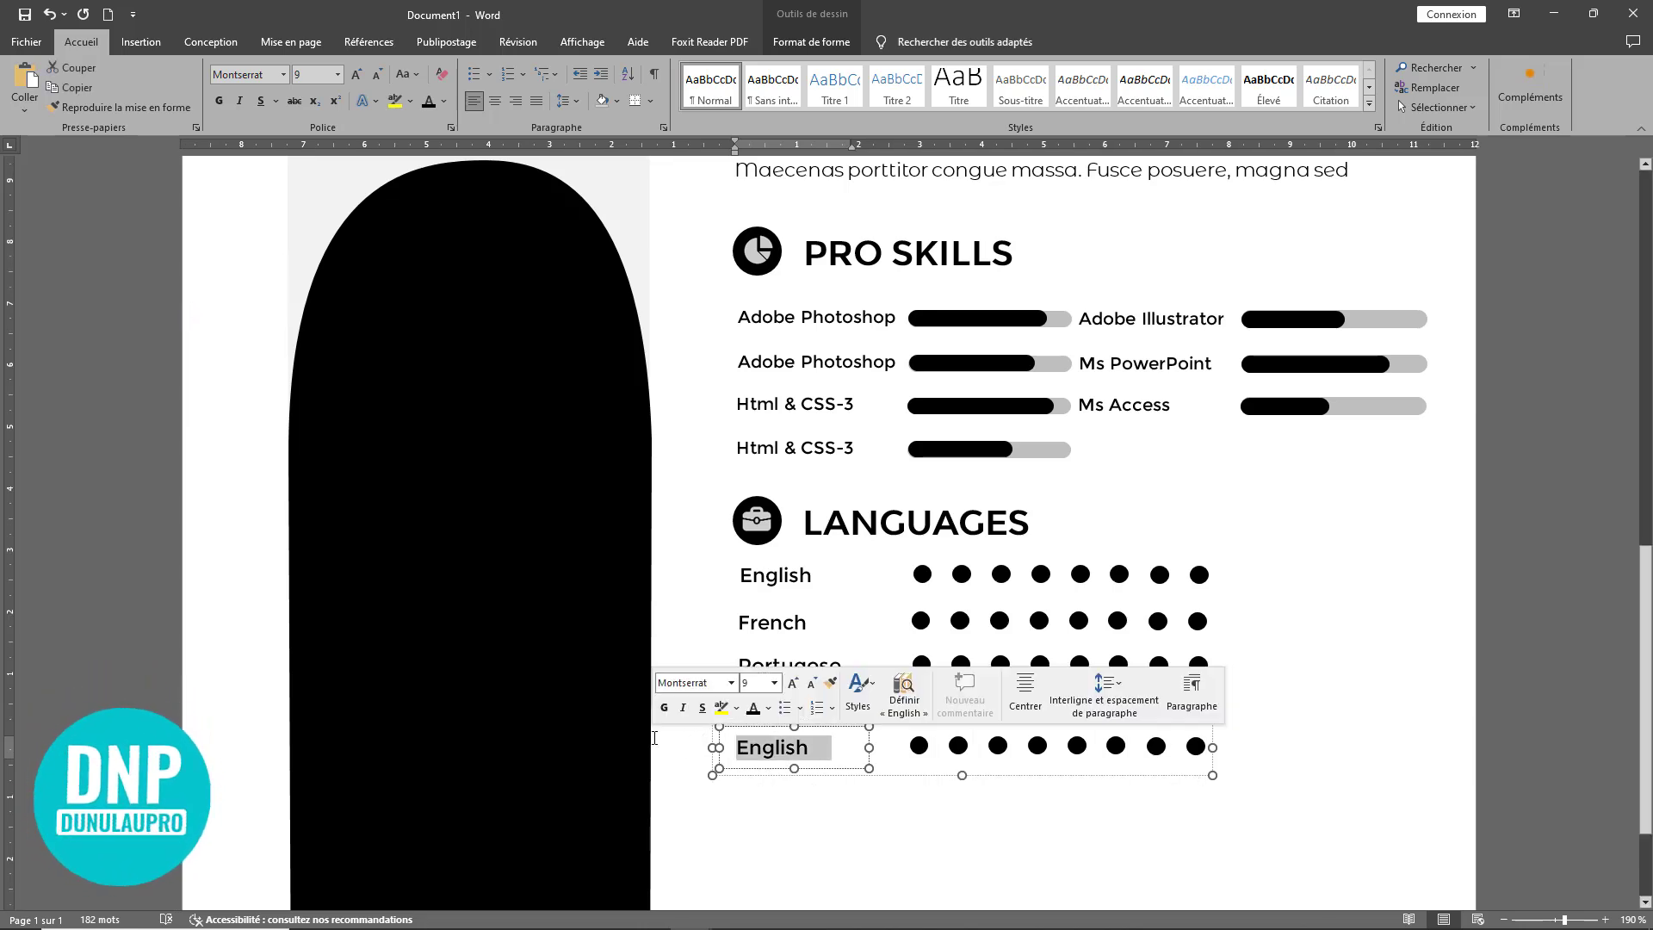
pyautogui.write('Italian')
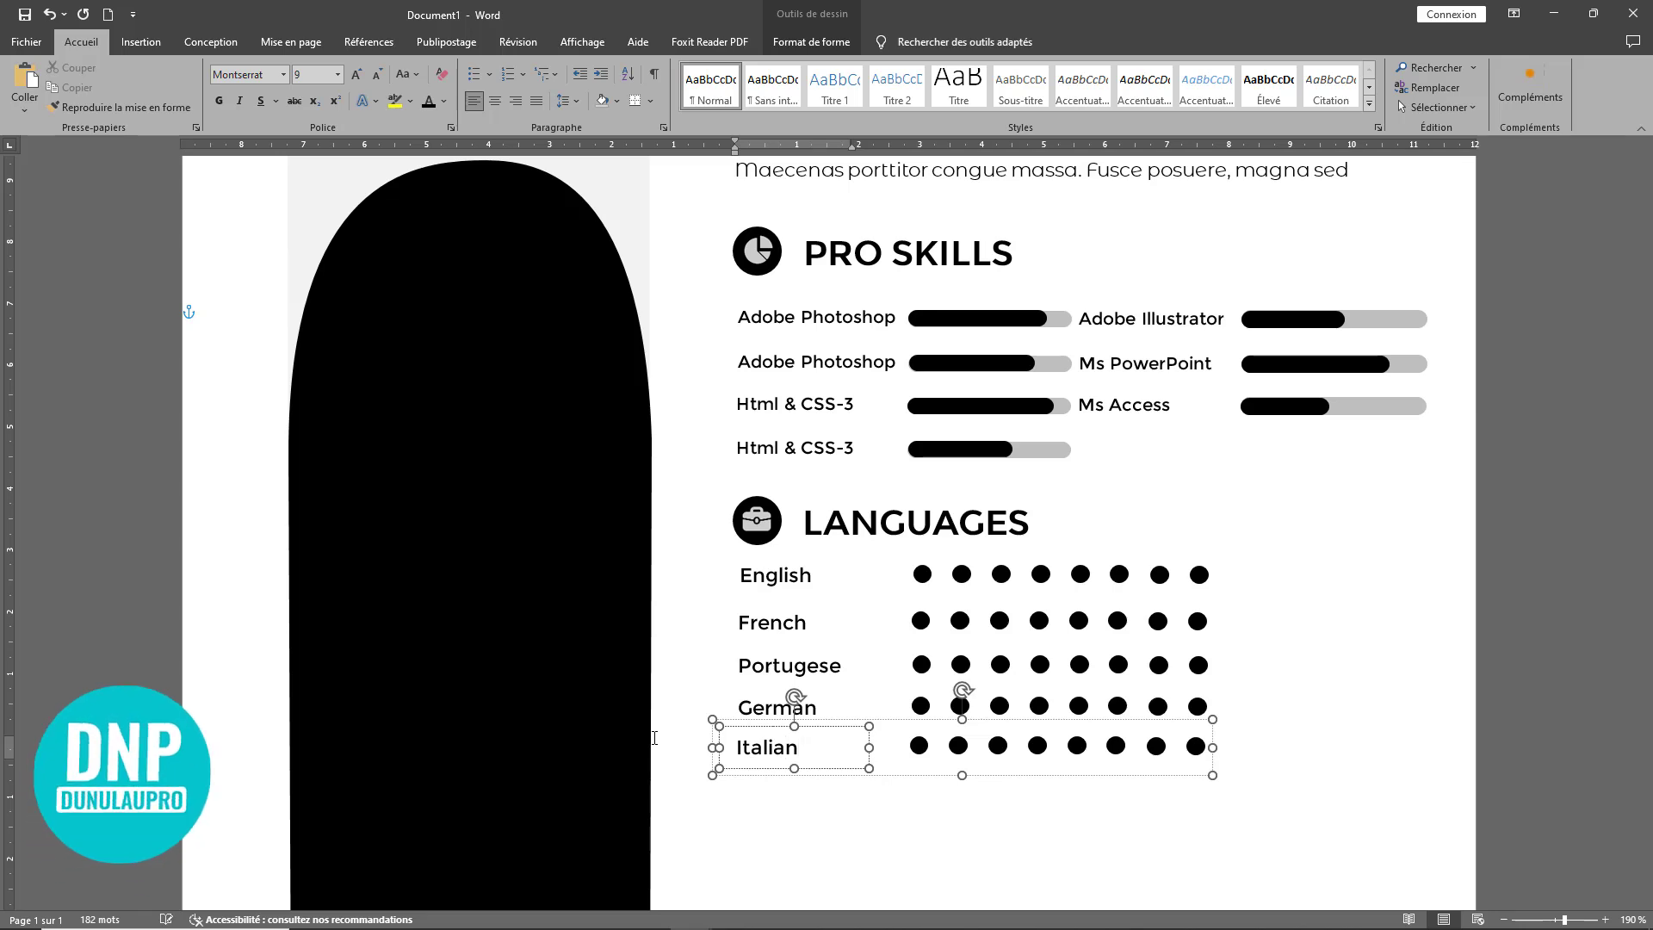
pyautogui.click(1285, 716)
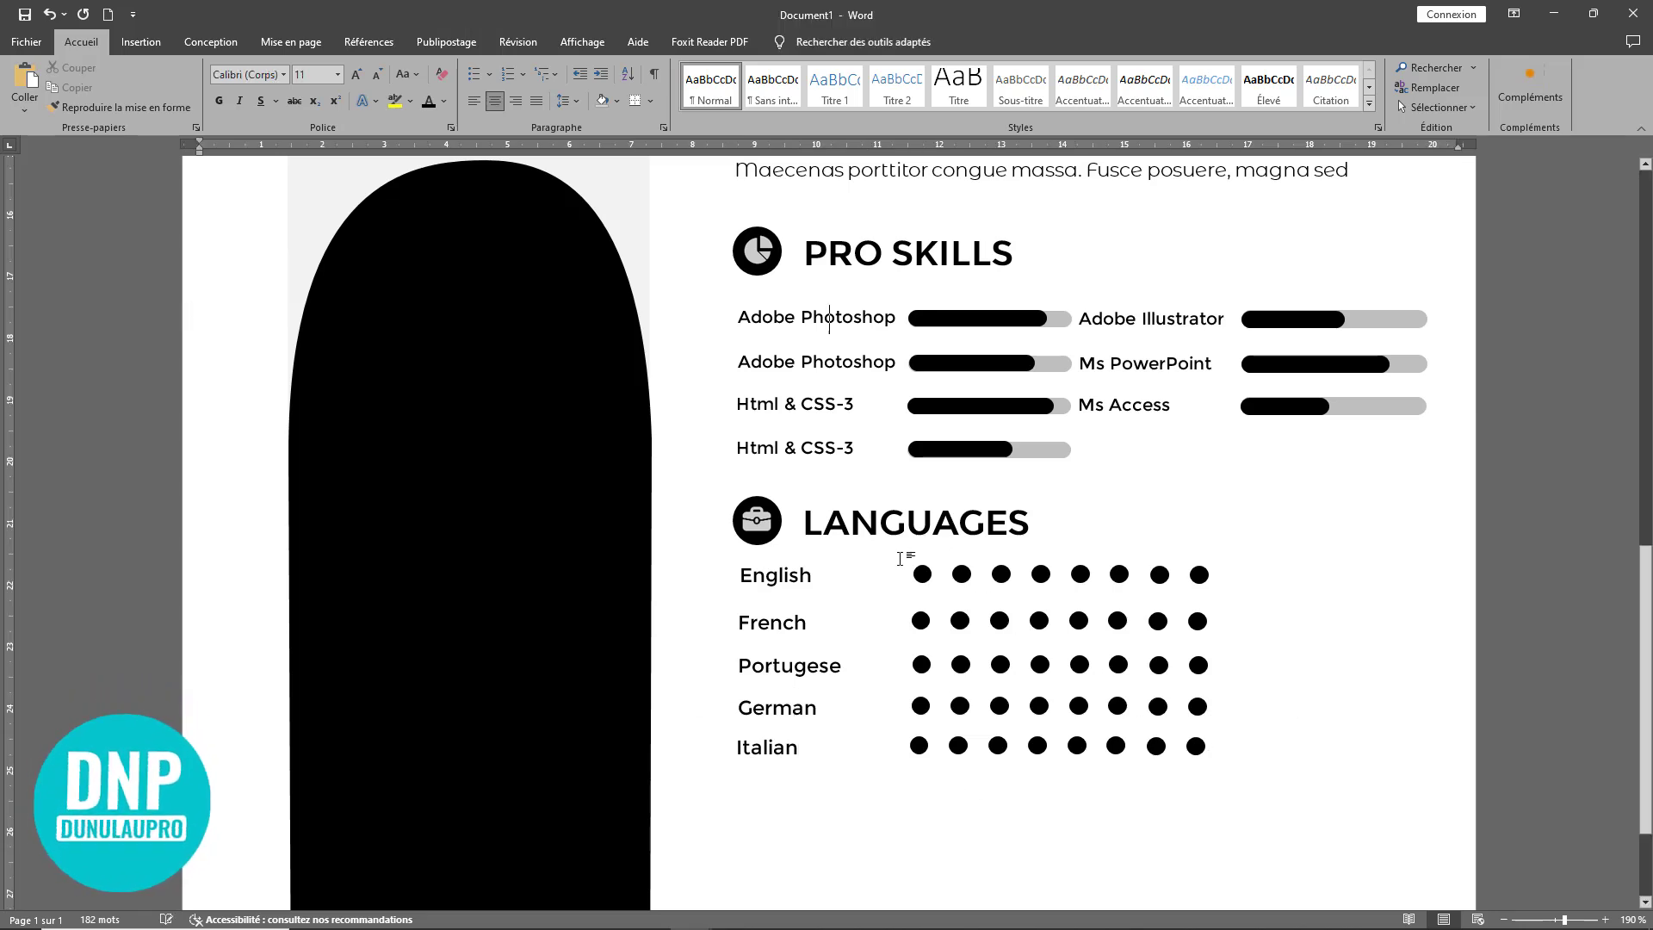
pyautogui.click(972, 665)
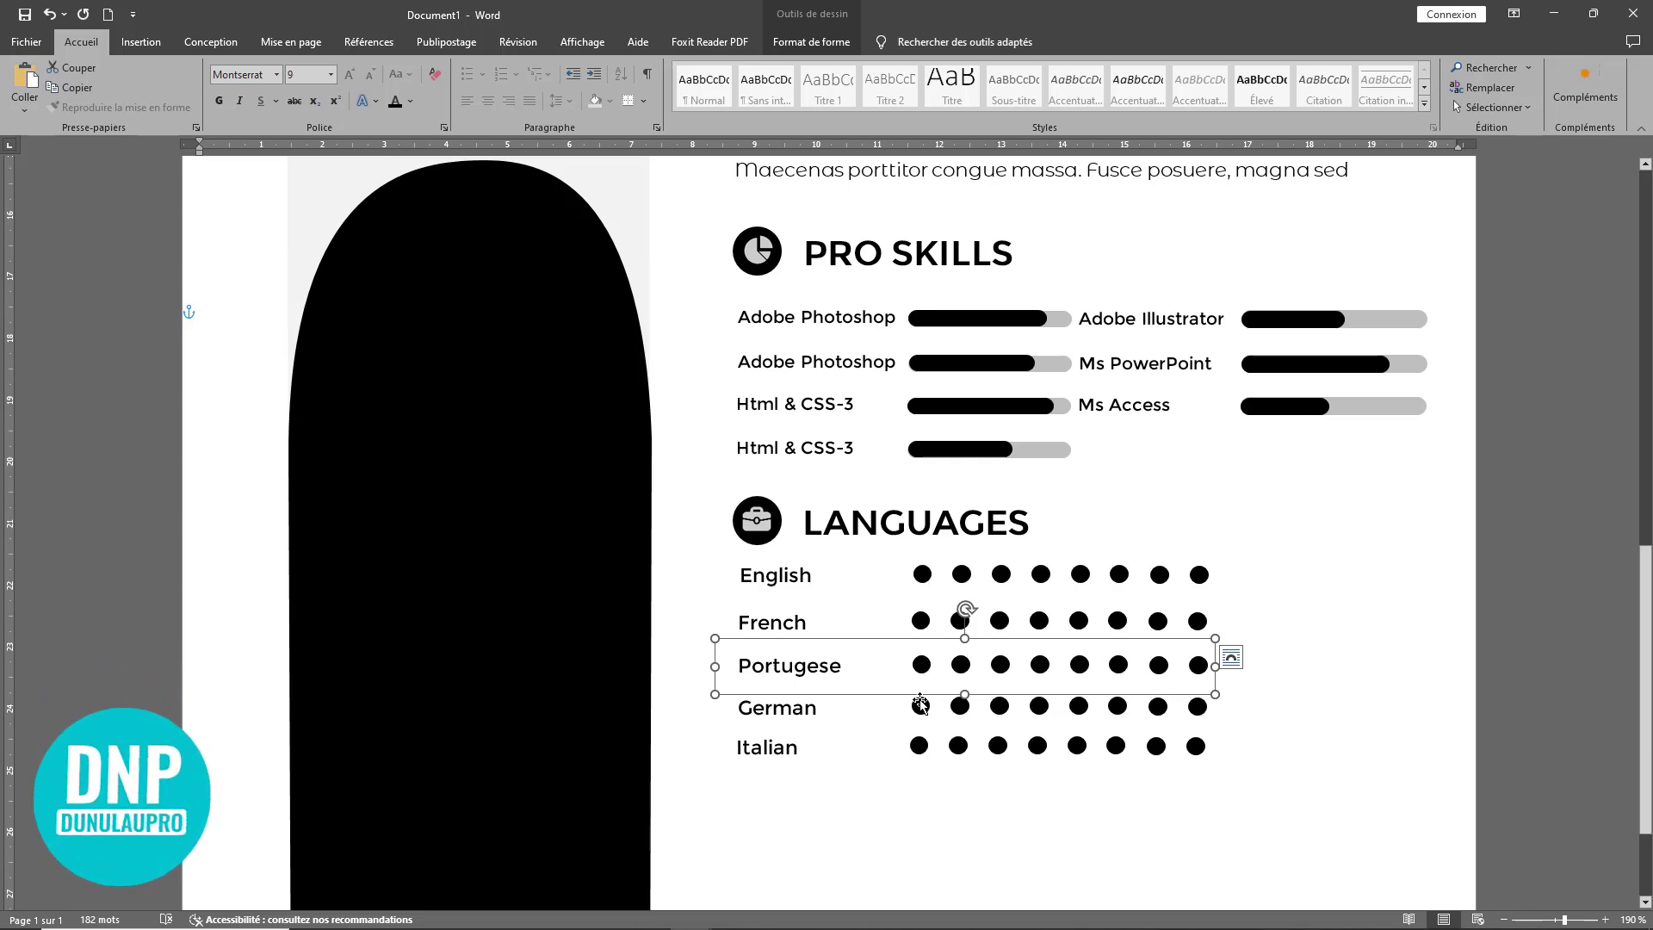
pyautogui.click(920, 704)
pyautogui.click(920, 704)
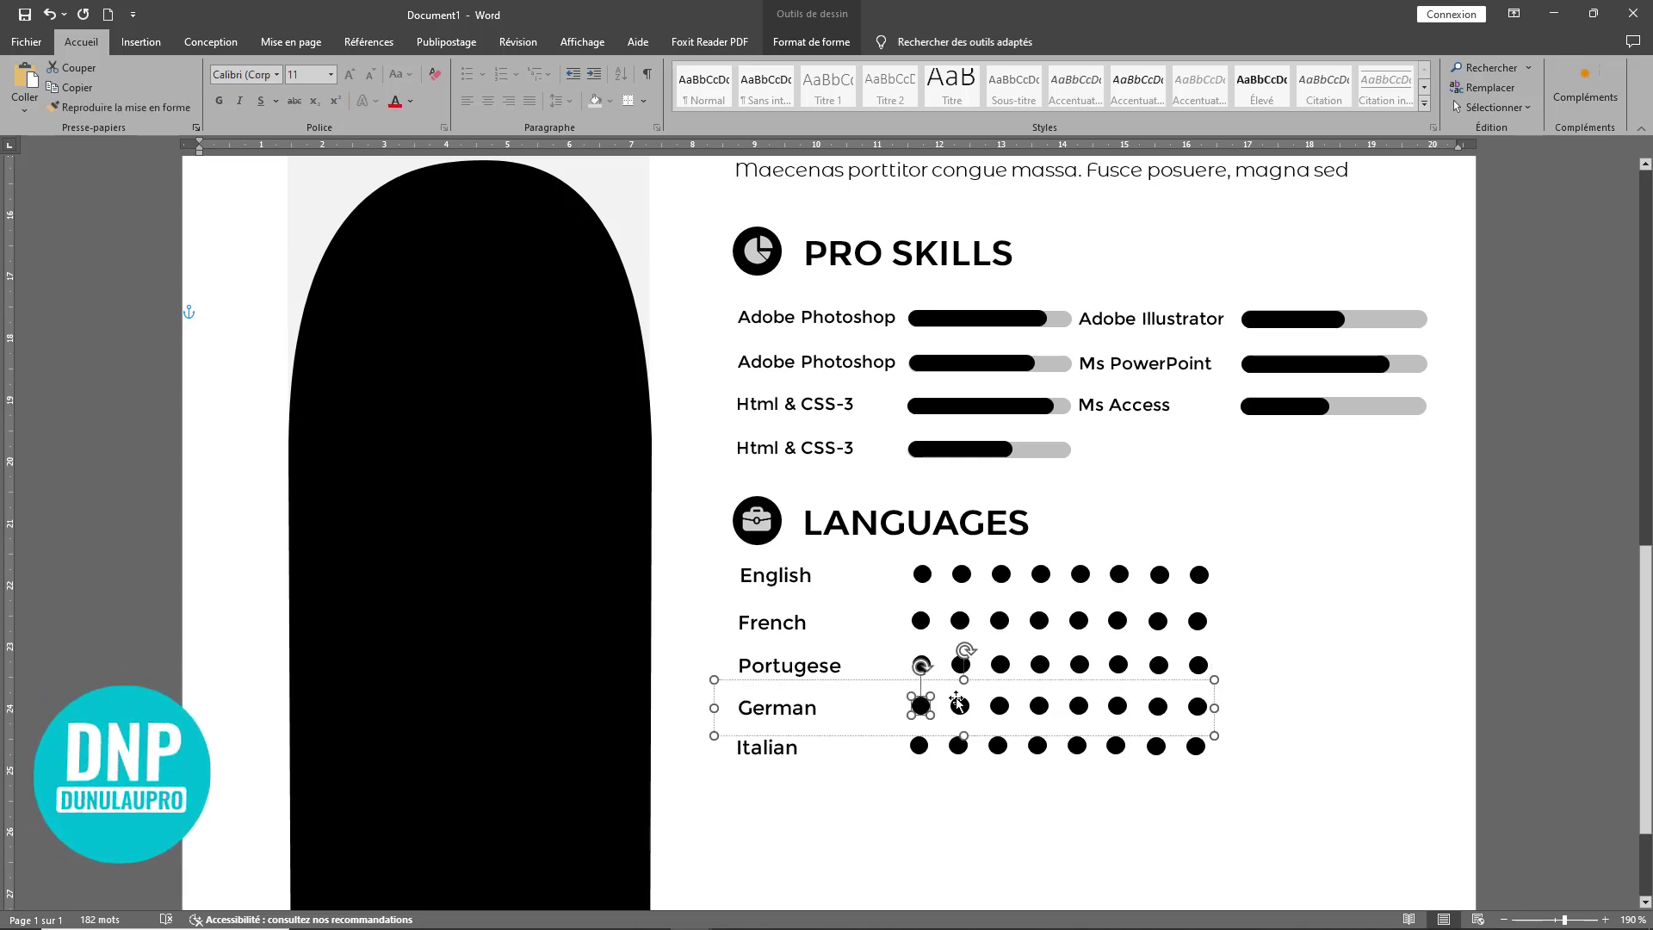
pyautogui.click(998, 701)
pyautogui.click(1079, 695)
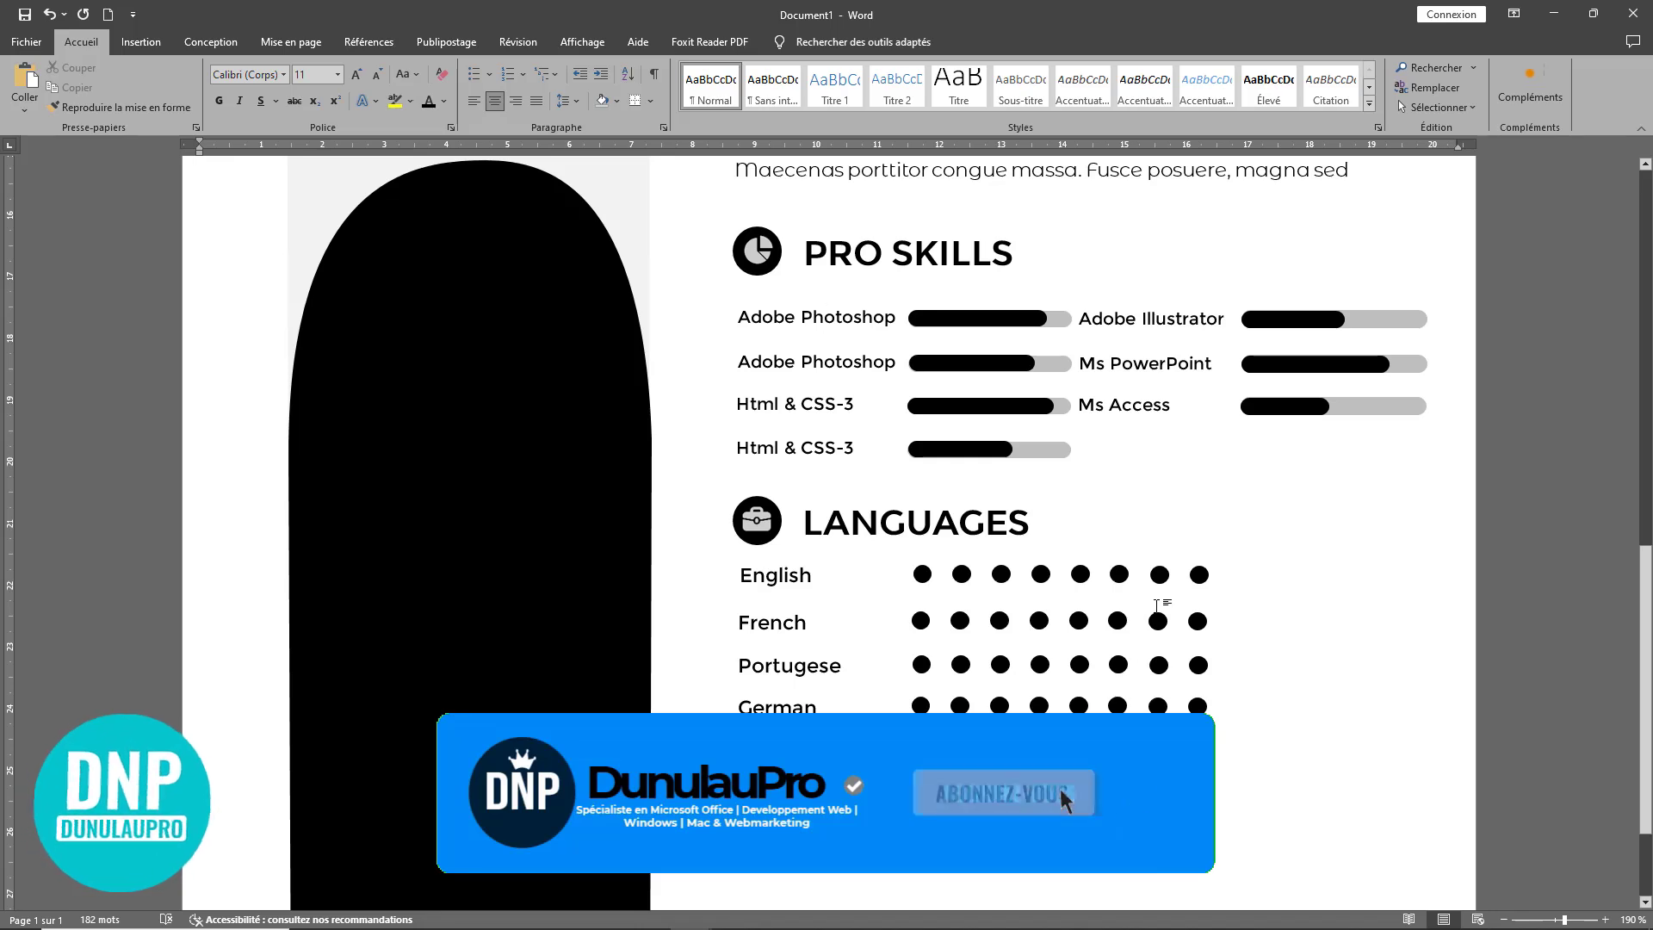
# Step: Remove the fill from the last four circles in the English row
pyautogui.click(1160, 574)
pyautogui.click(1160, 574)
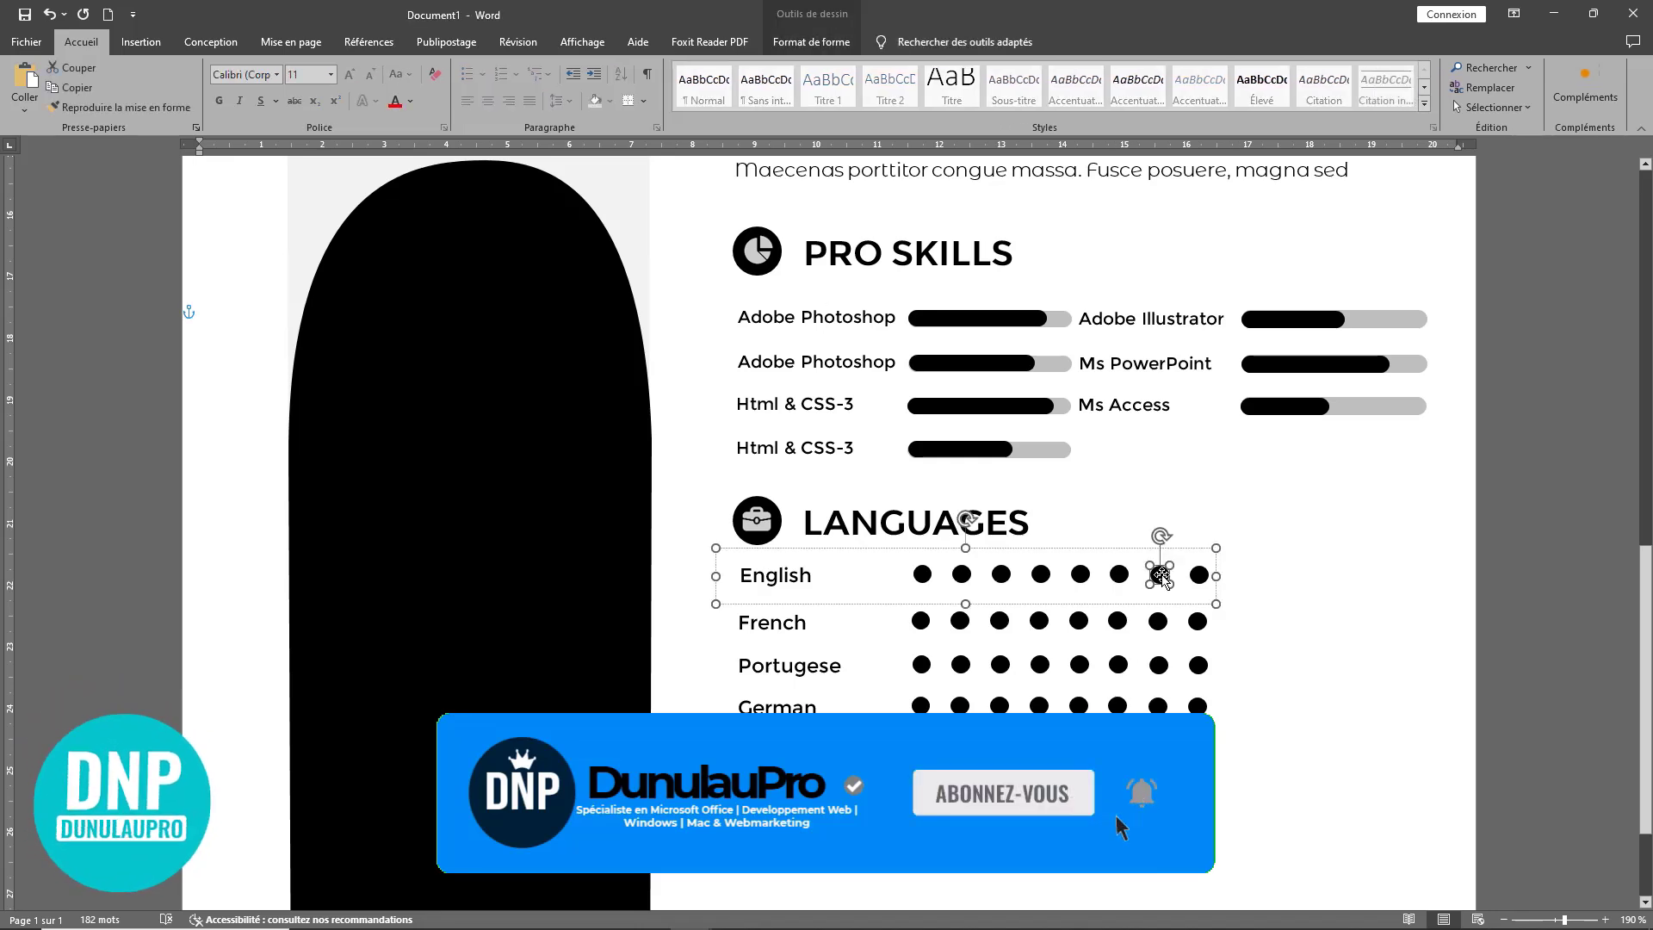
pyautogui.keyDown('shift'); pyautogui.click(1199, 574); pyautogui.keyUp('shift')
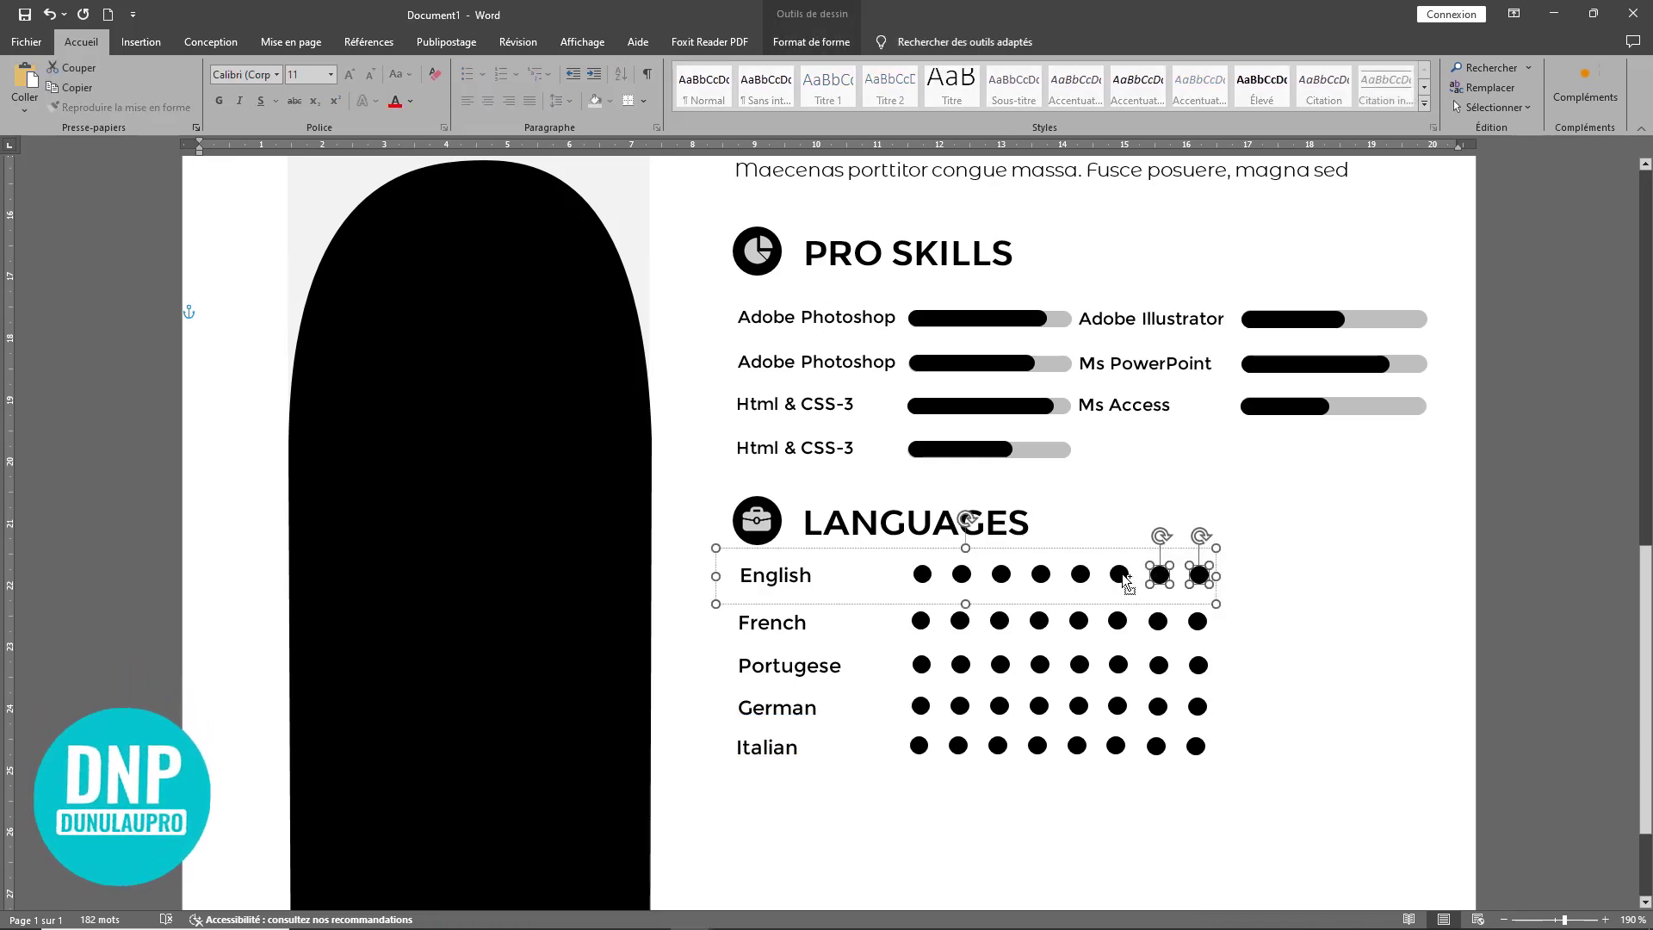
pyautogui.keyDown('shift'); pyautogui.click(1121, 576); pyautogui.keyUp('shift')
pyautogui.keyDown('shift'); pyautogui.click(1082, 575); pyautogui.keyUp('shift')
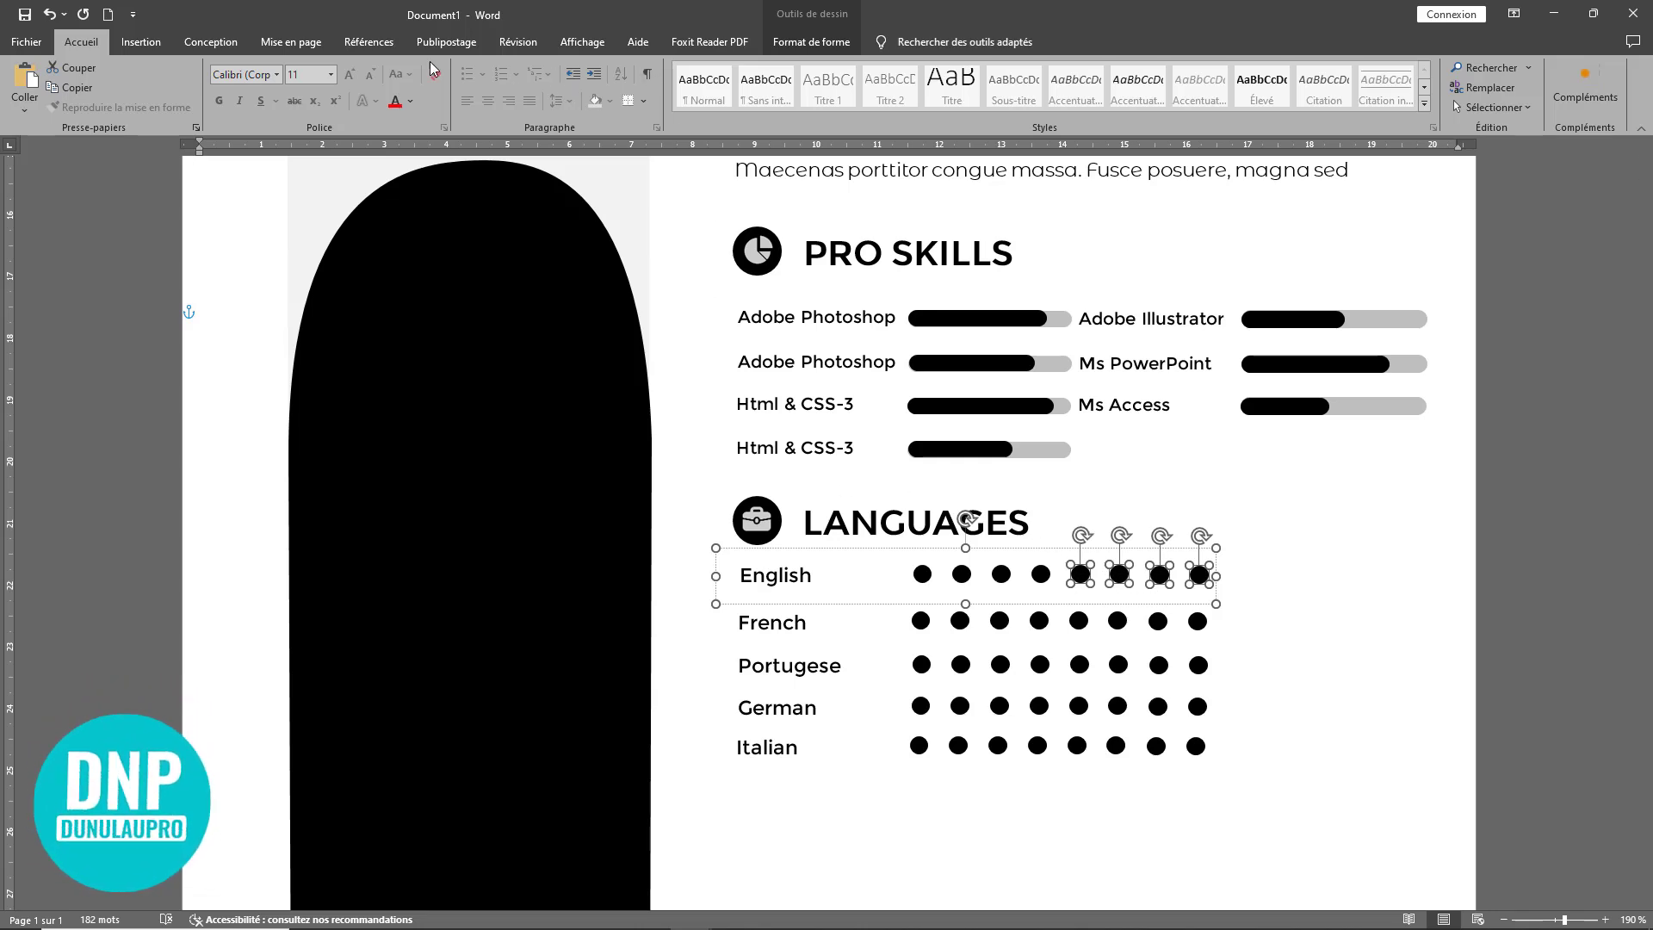
pyautogui.click(792, 49)
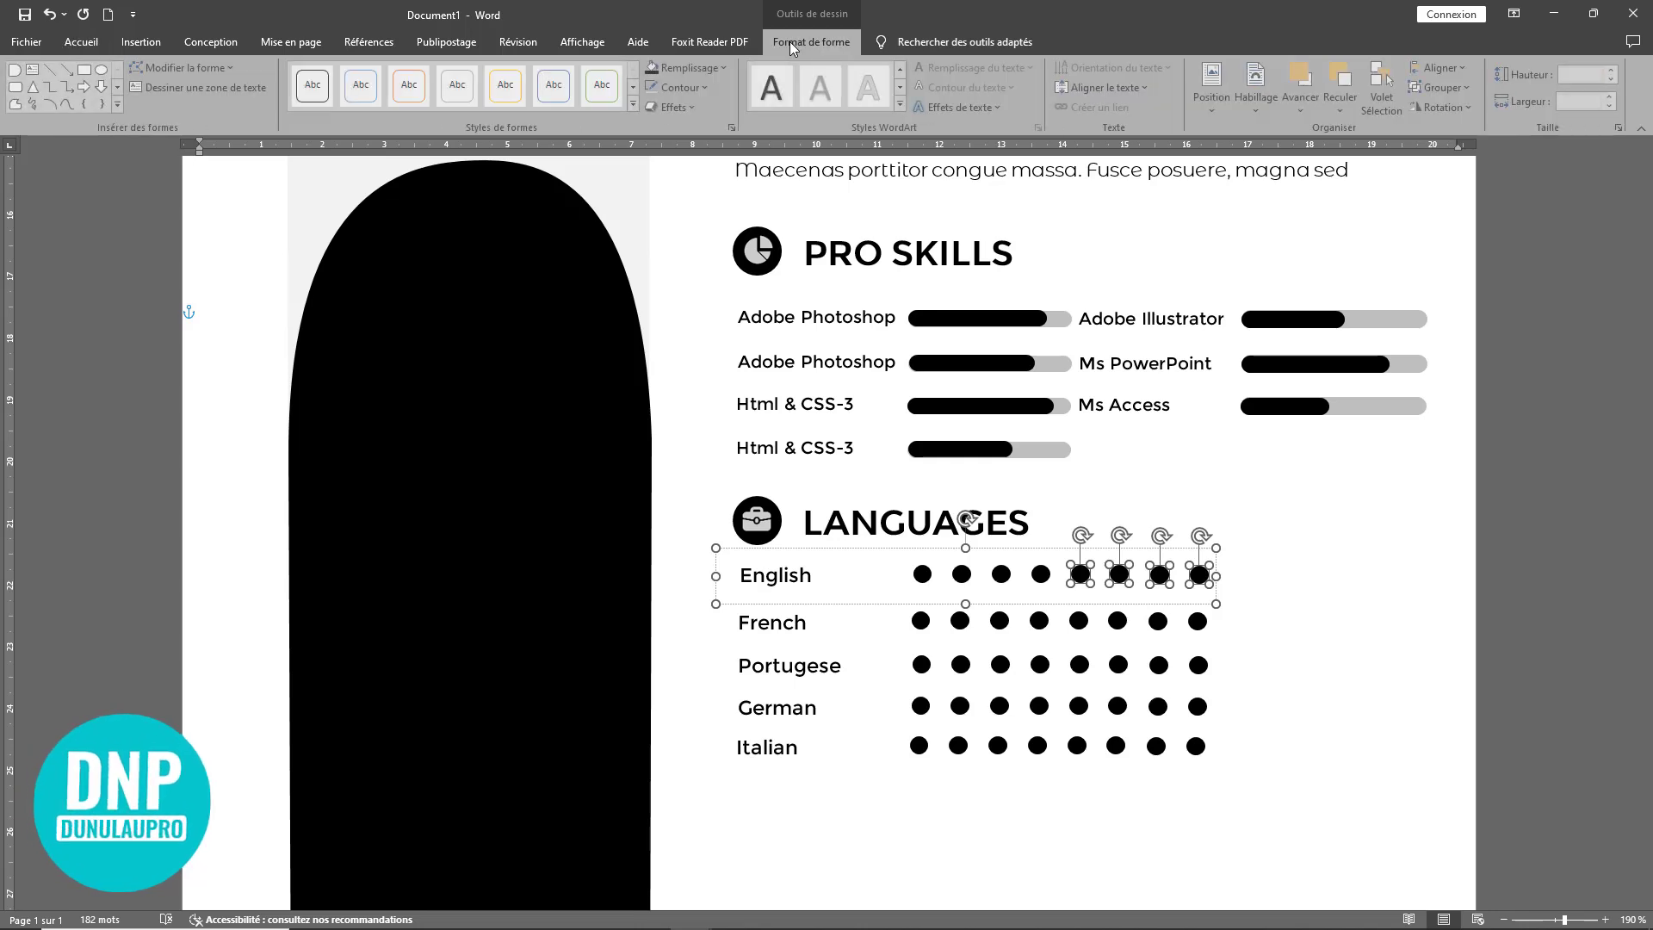
pyautogui.click(711, 69)
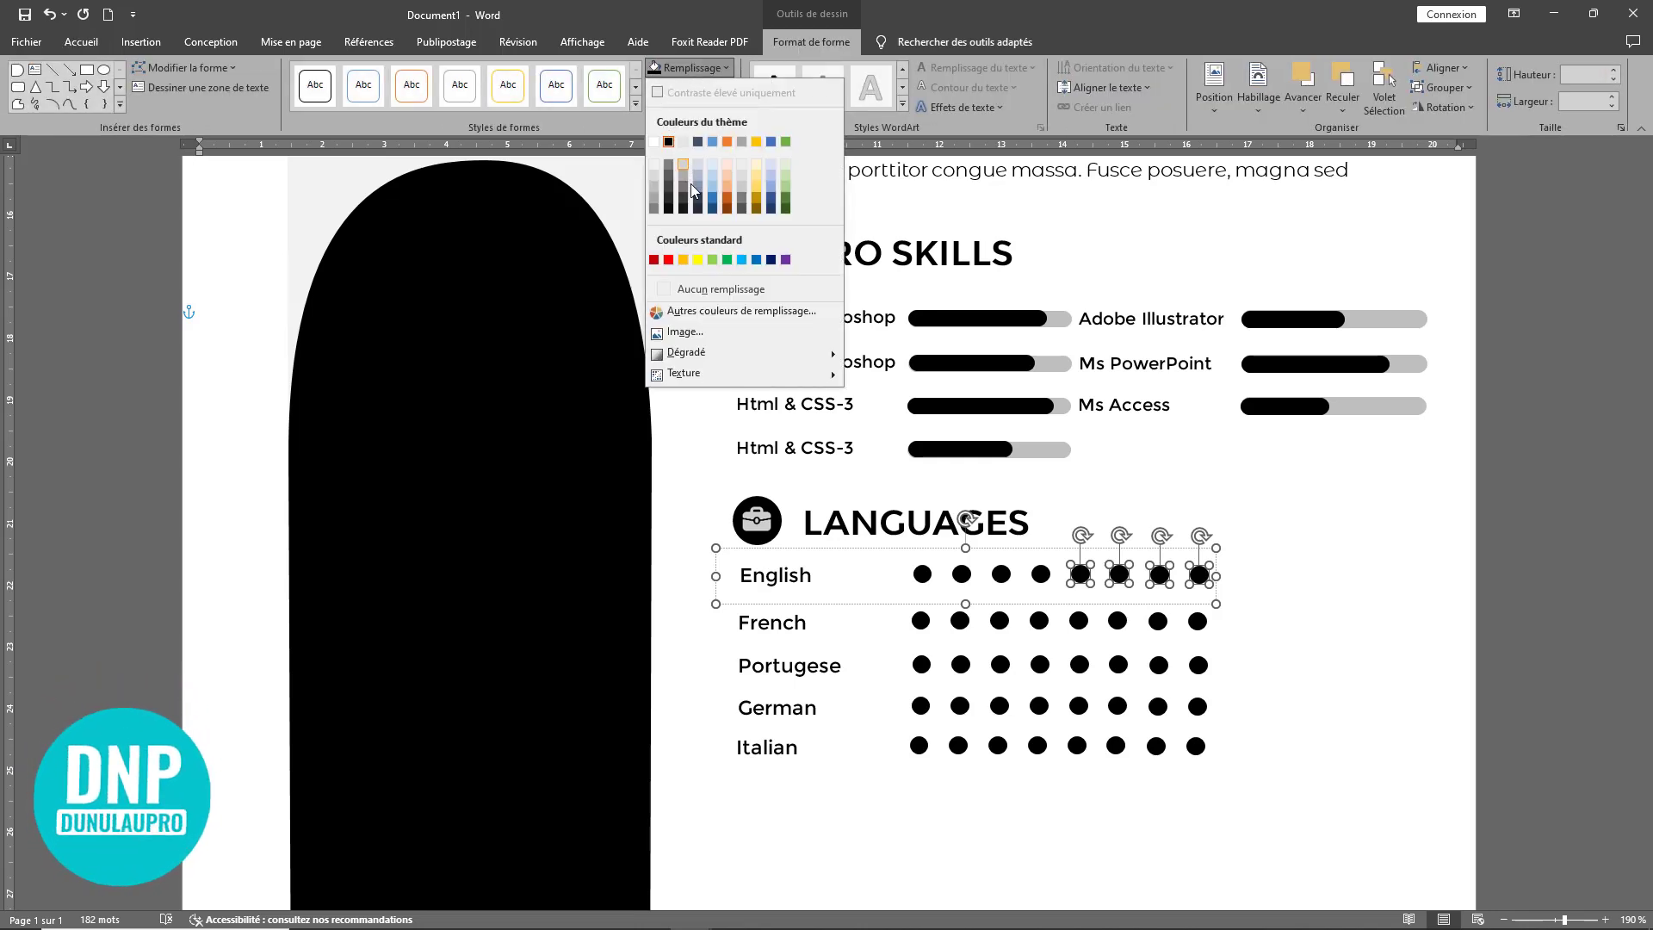
pyautogui.click(716, 288)
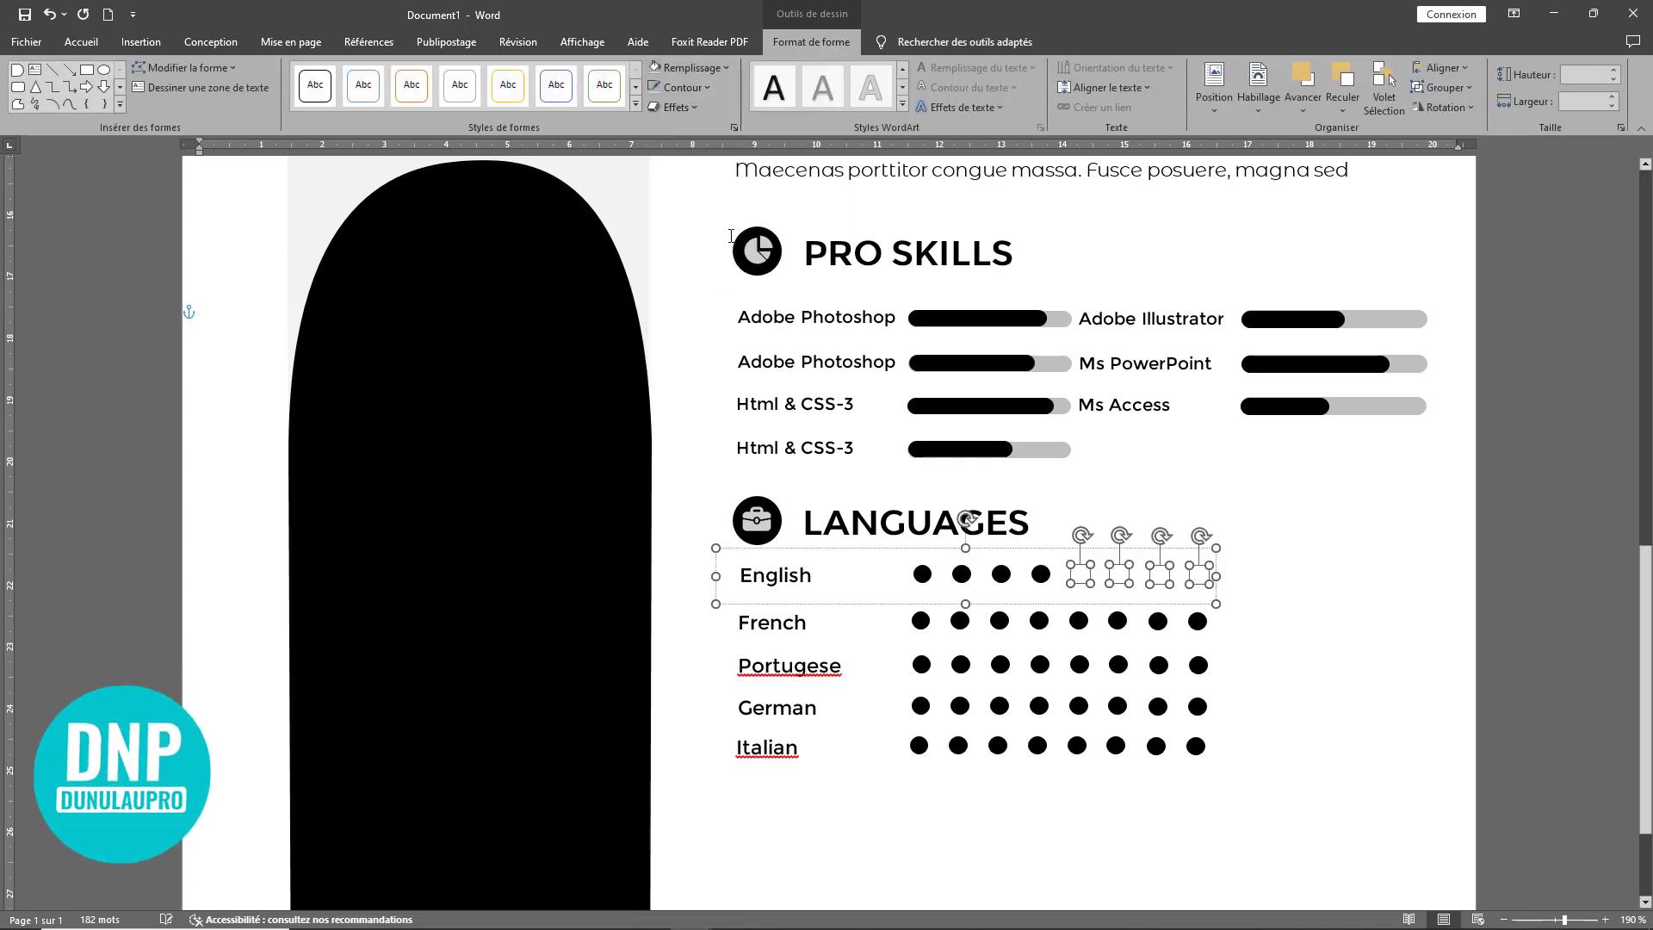
# Step: Give the last four circles in the English row a black outline with a weight of ¼ pt
pyautogui.click(688, 87)
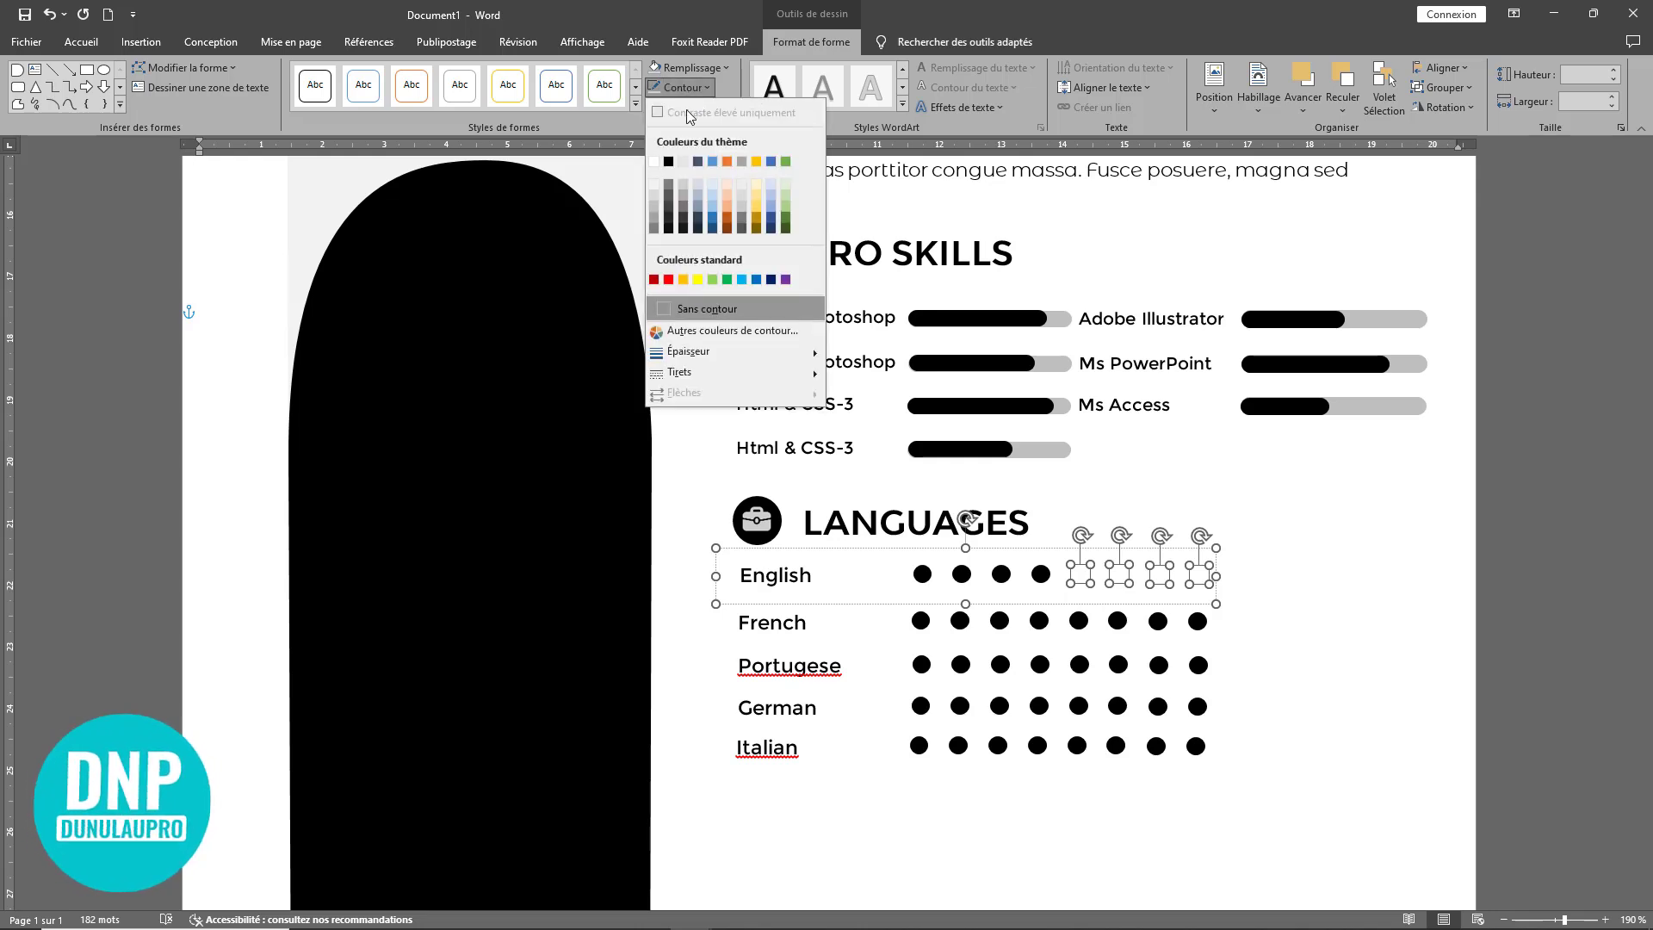
pyautogui.click(669, 161)
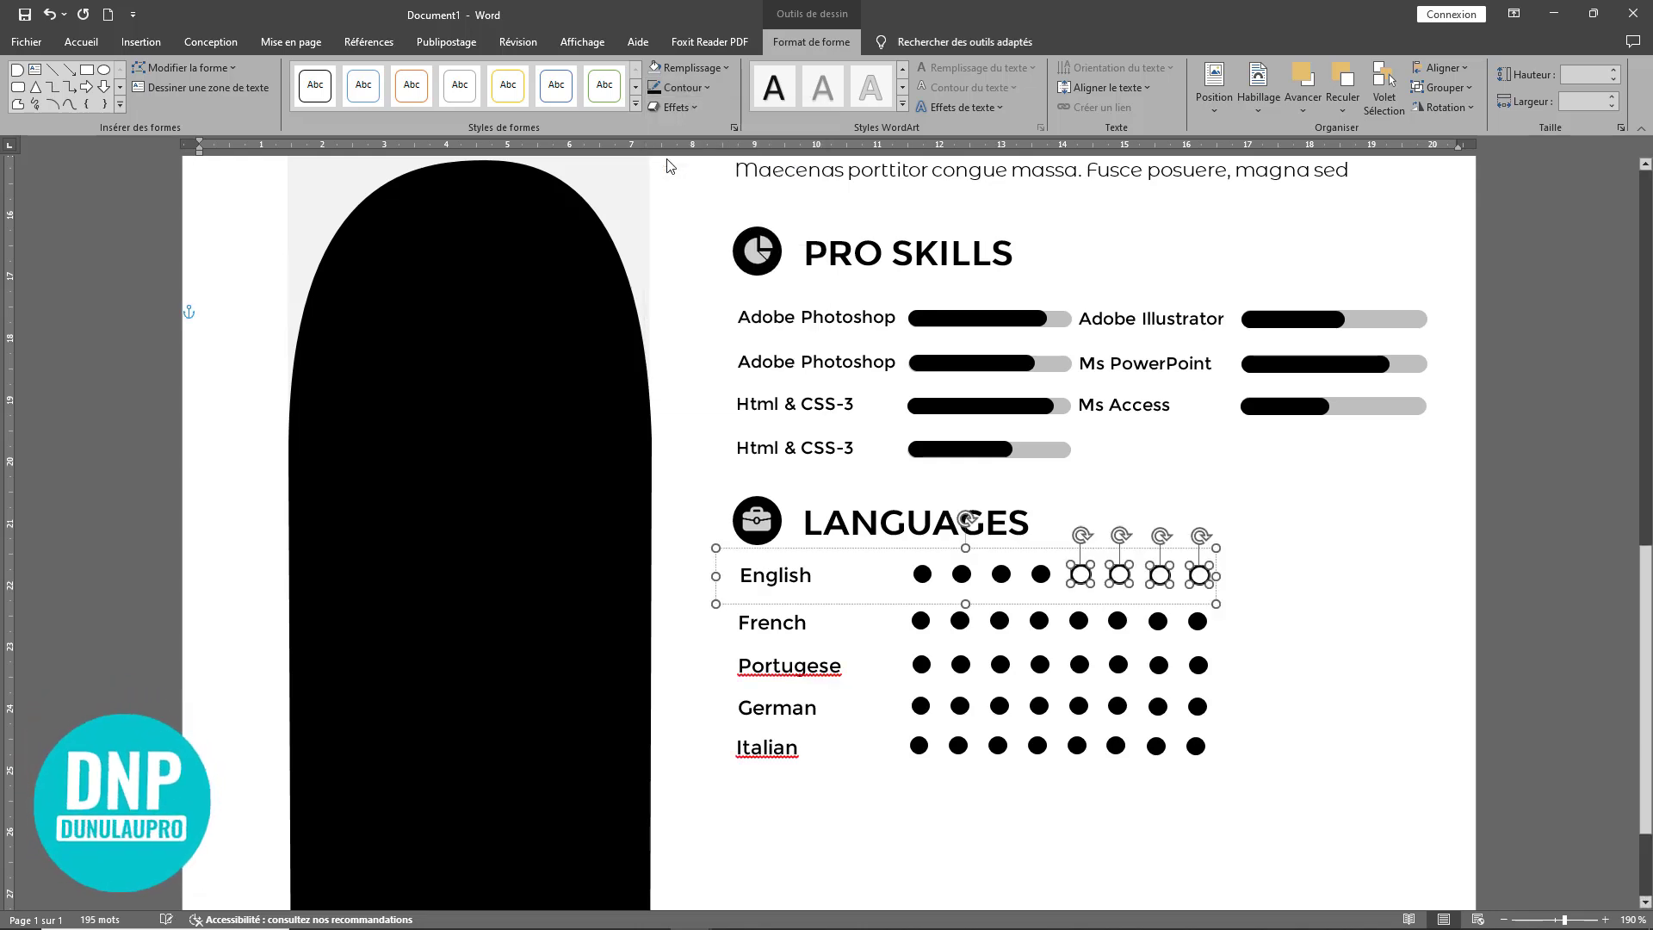
pyautogui.click(681, 87)
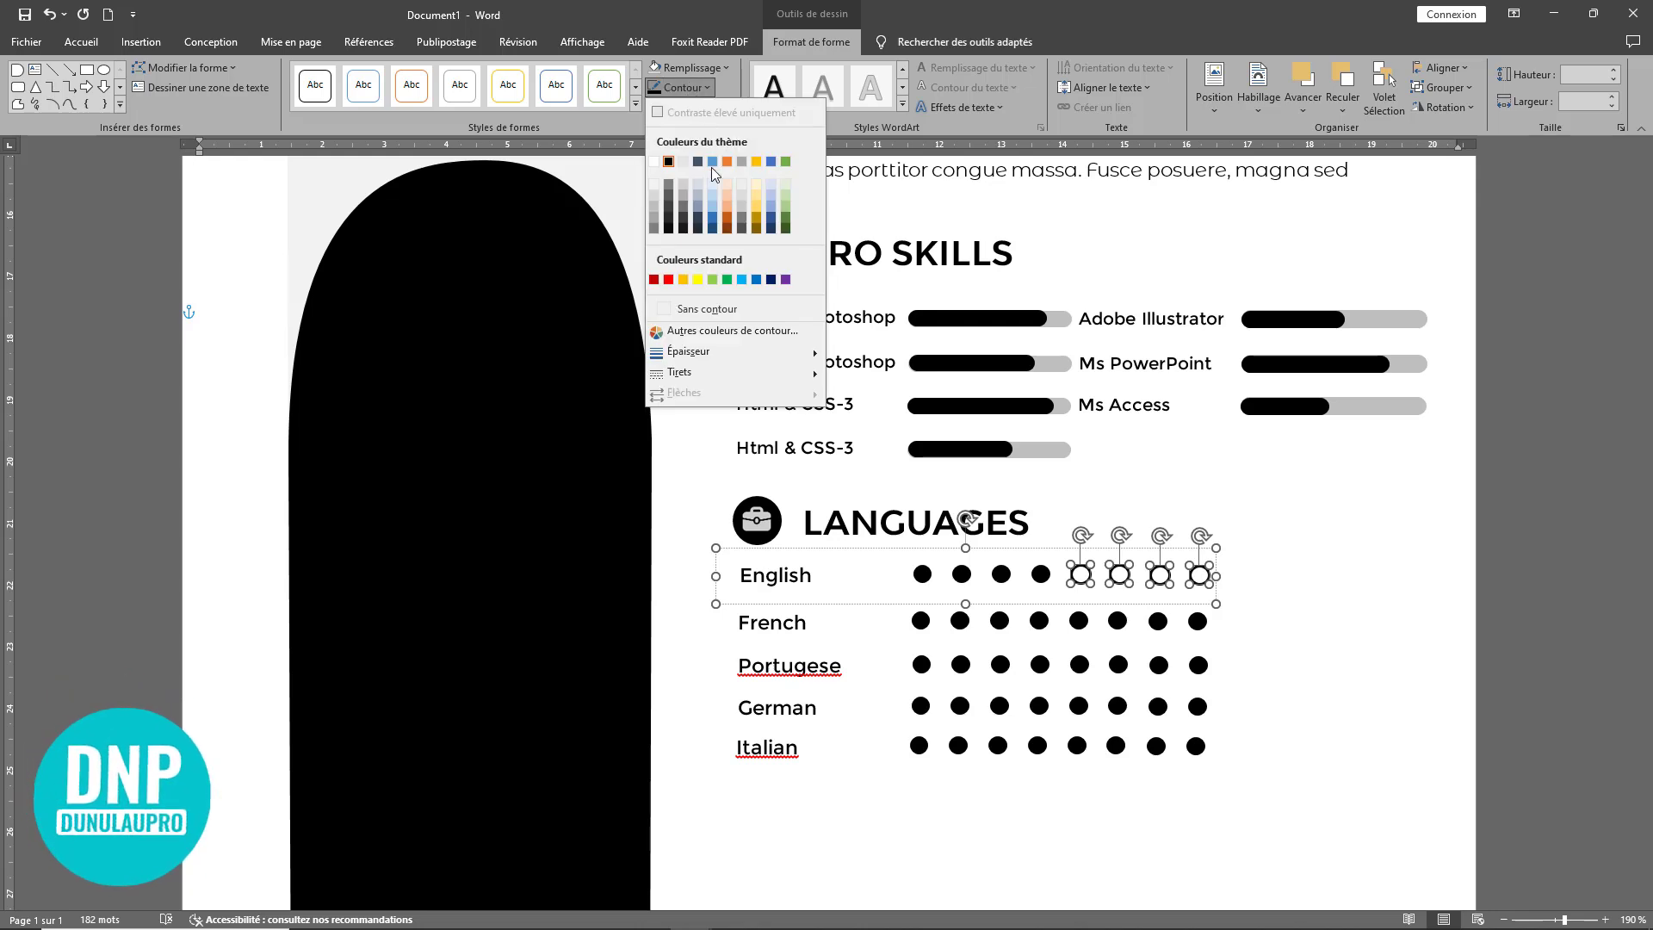
pyautogui.moveTo(788, 353)
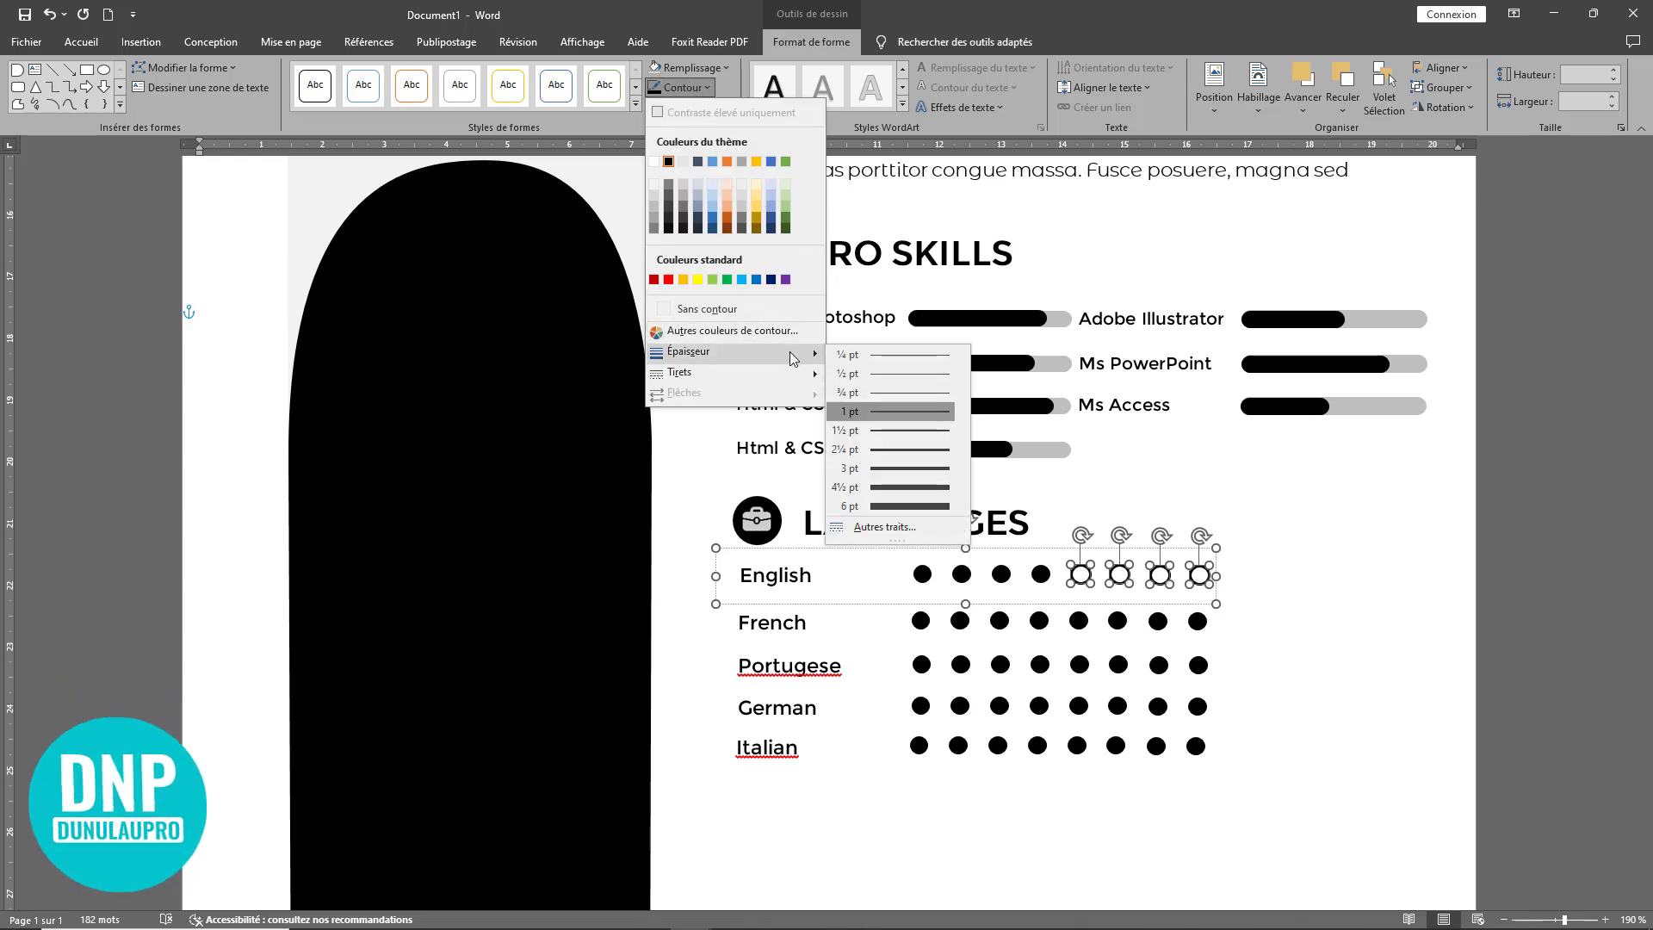
pyautogui.click(889, 362)
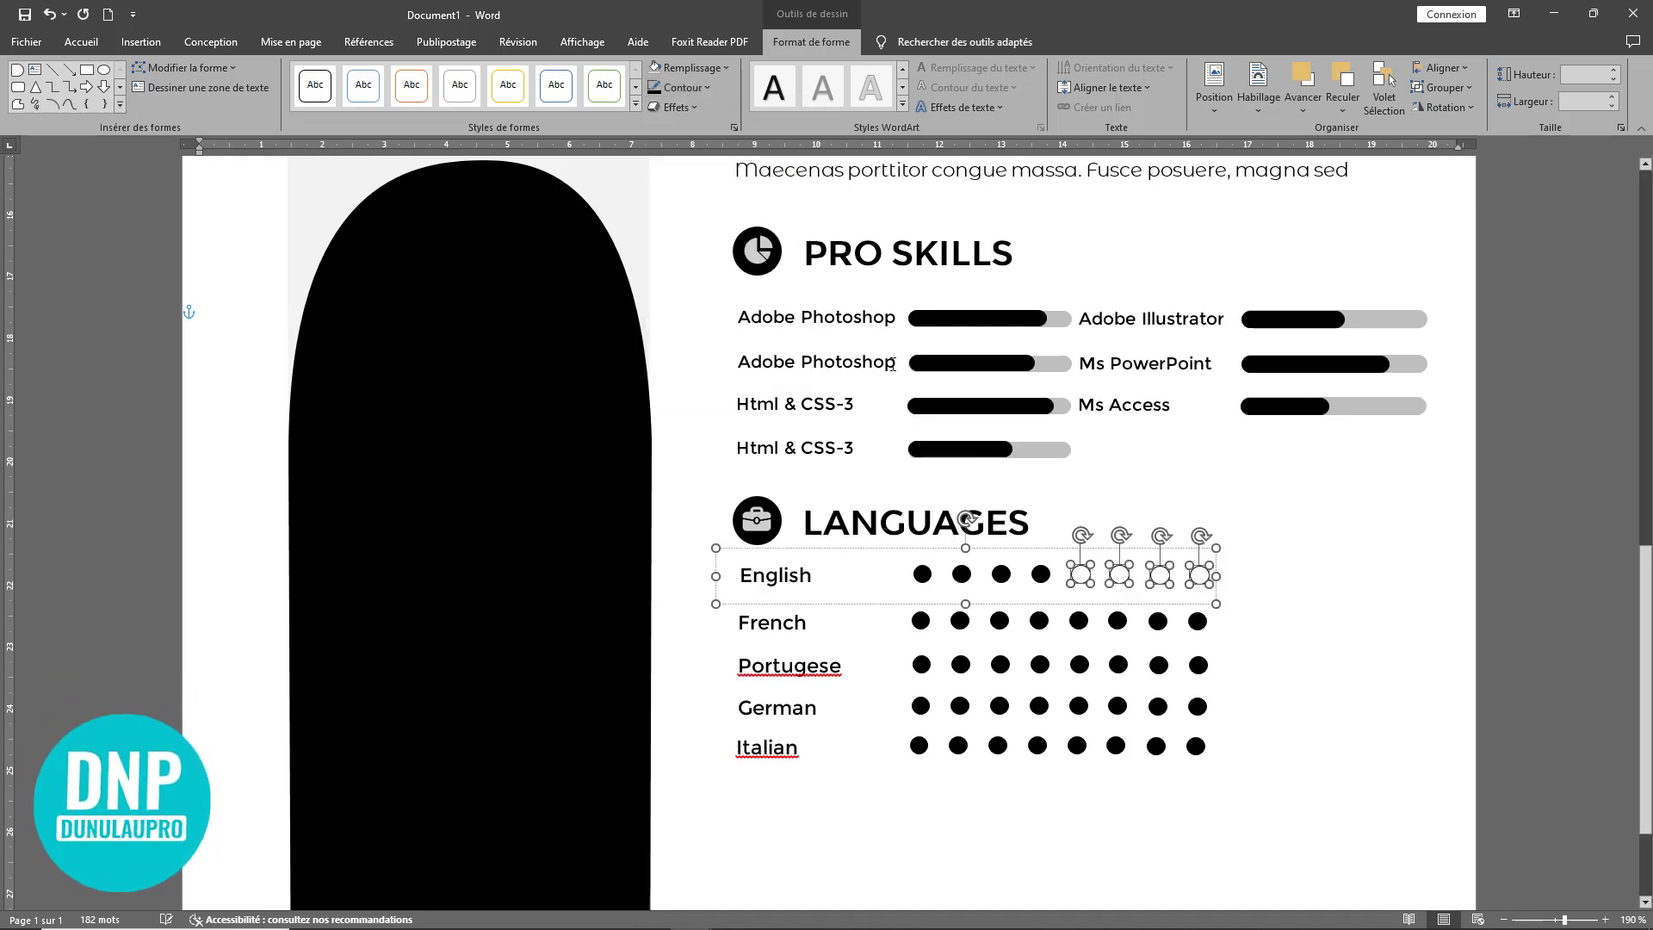
pyautogui.click(1383, 657)
# Step: Apply a black outline to the last three circles in the French row
pyautogui.scroll(-3, 1376, 612)
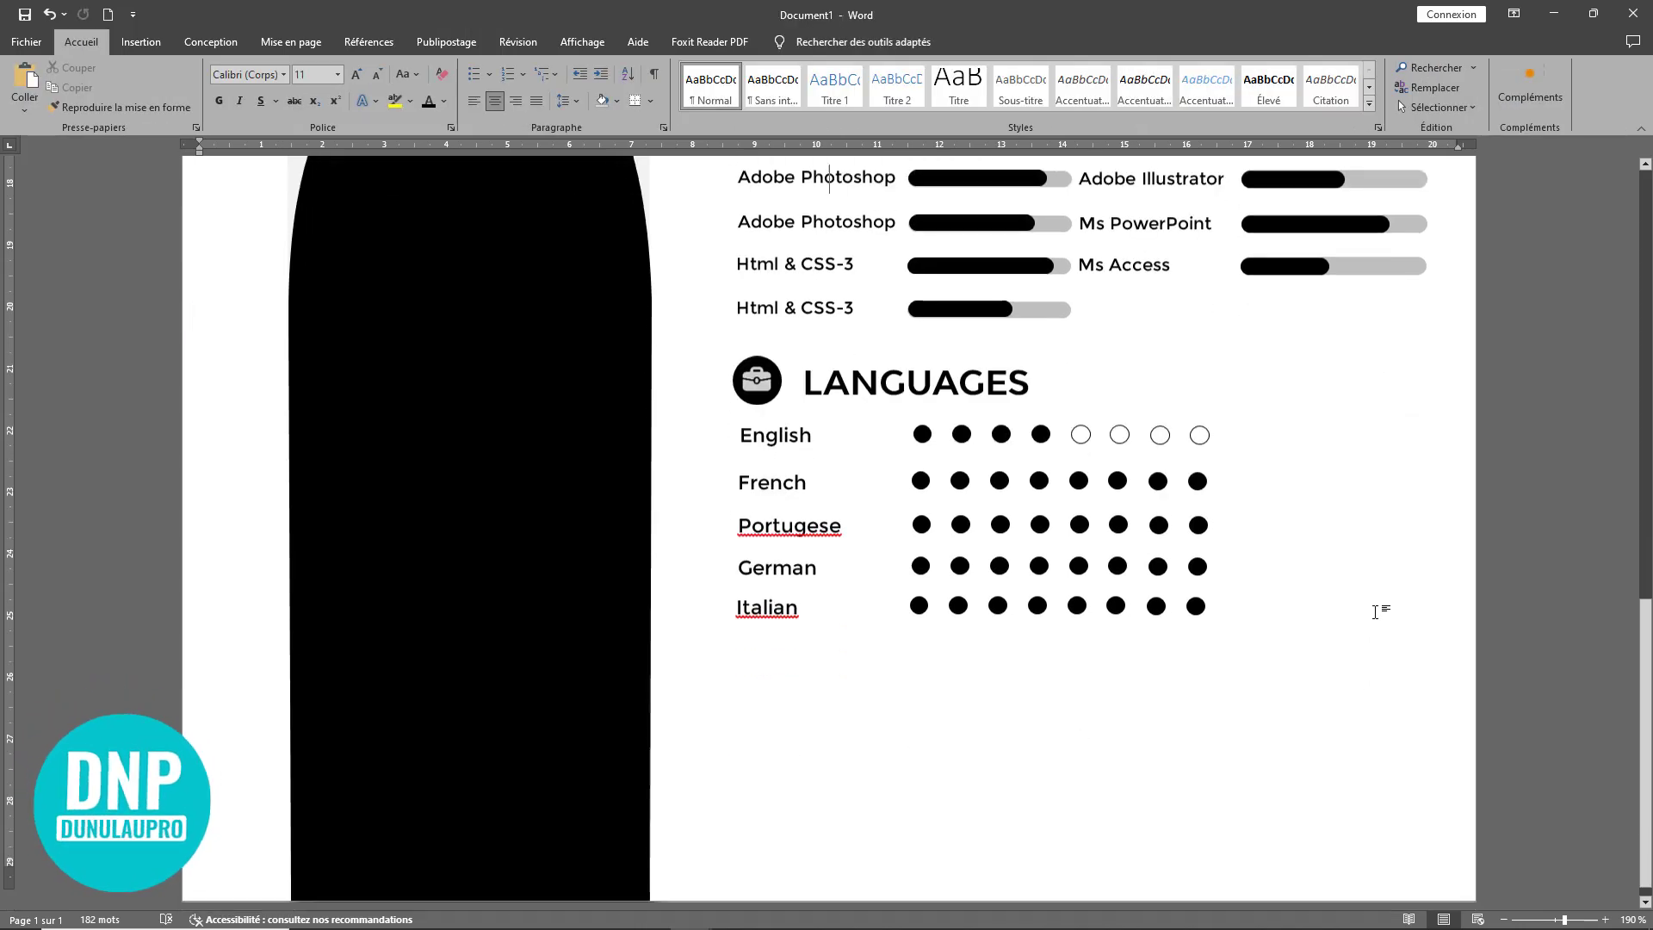
pyautogui.click(1119, 466)
pyautogui.click(1118, 465)
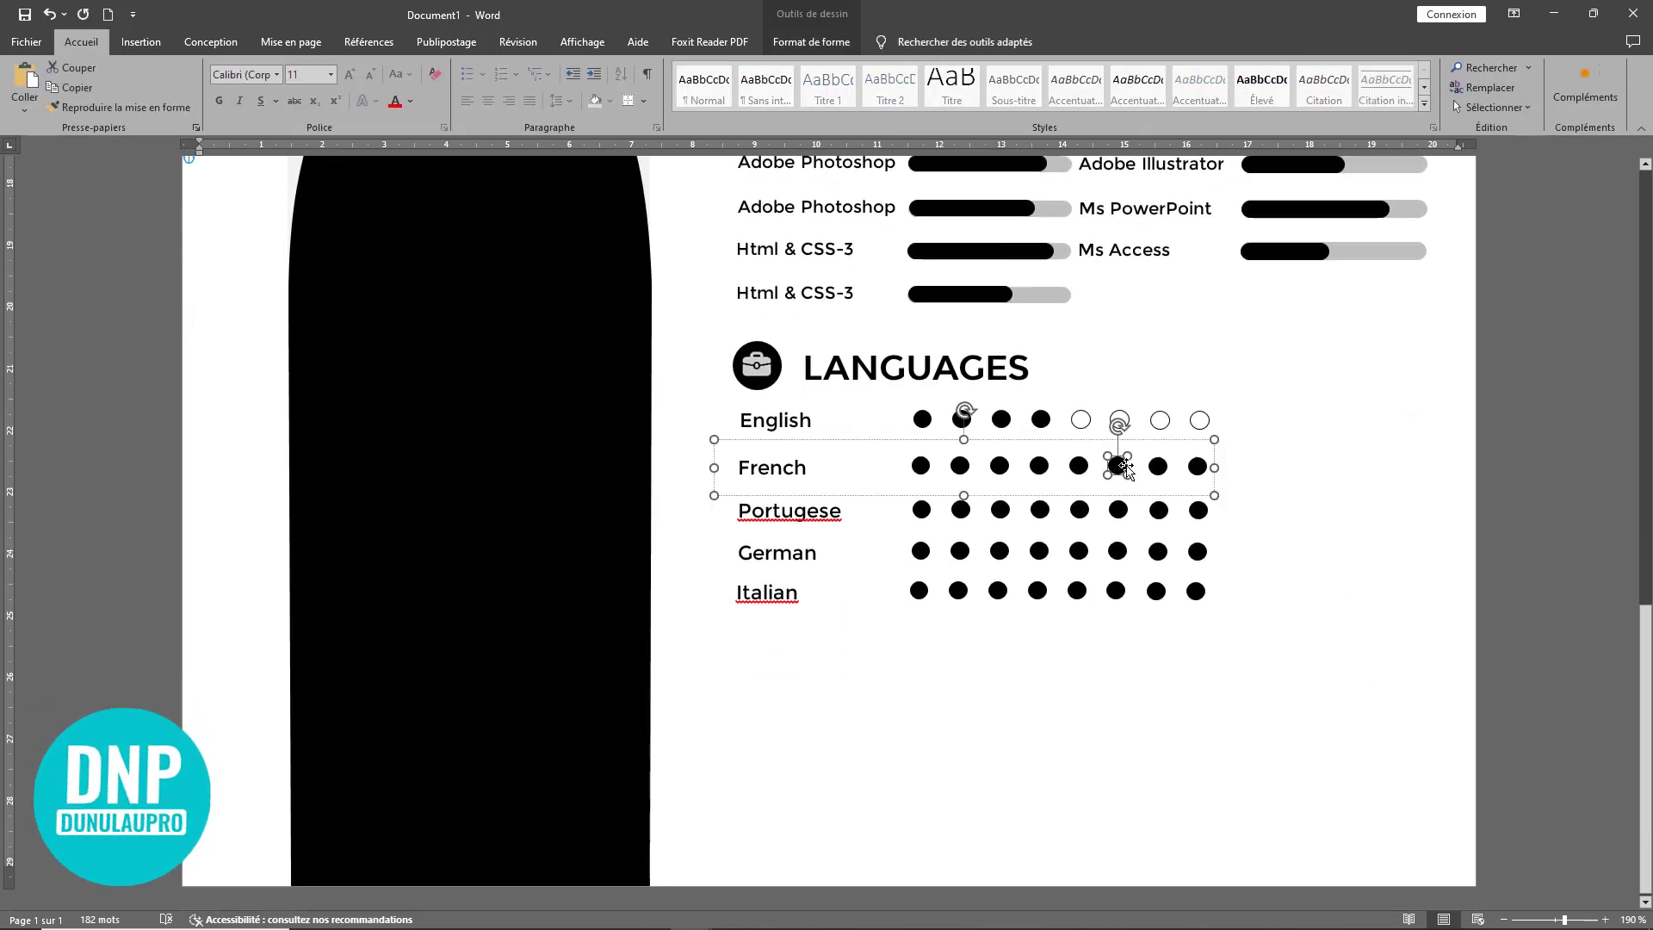
pyautogui.keyDown('ctrl'); pyautogui.click(1160, 467); pyautogui.keyUp('ctrl')
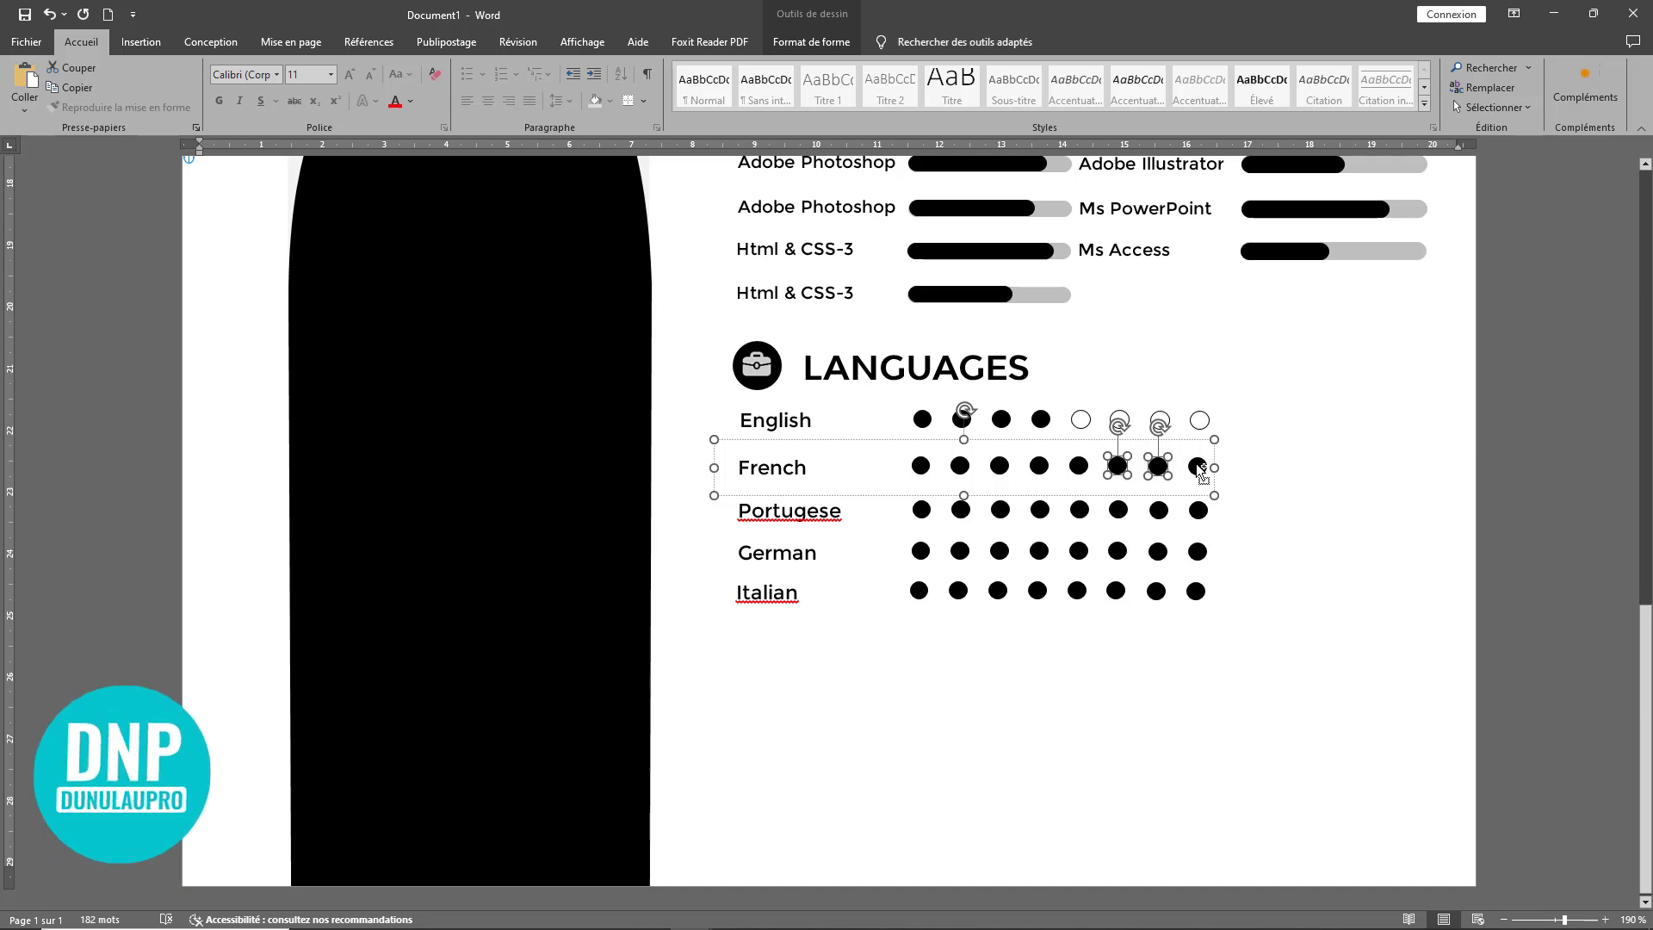
pyautogui.keyDown('ctrl'); pyautogui.click(1197, 465); pyautogui.keyUp('ctrl')
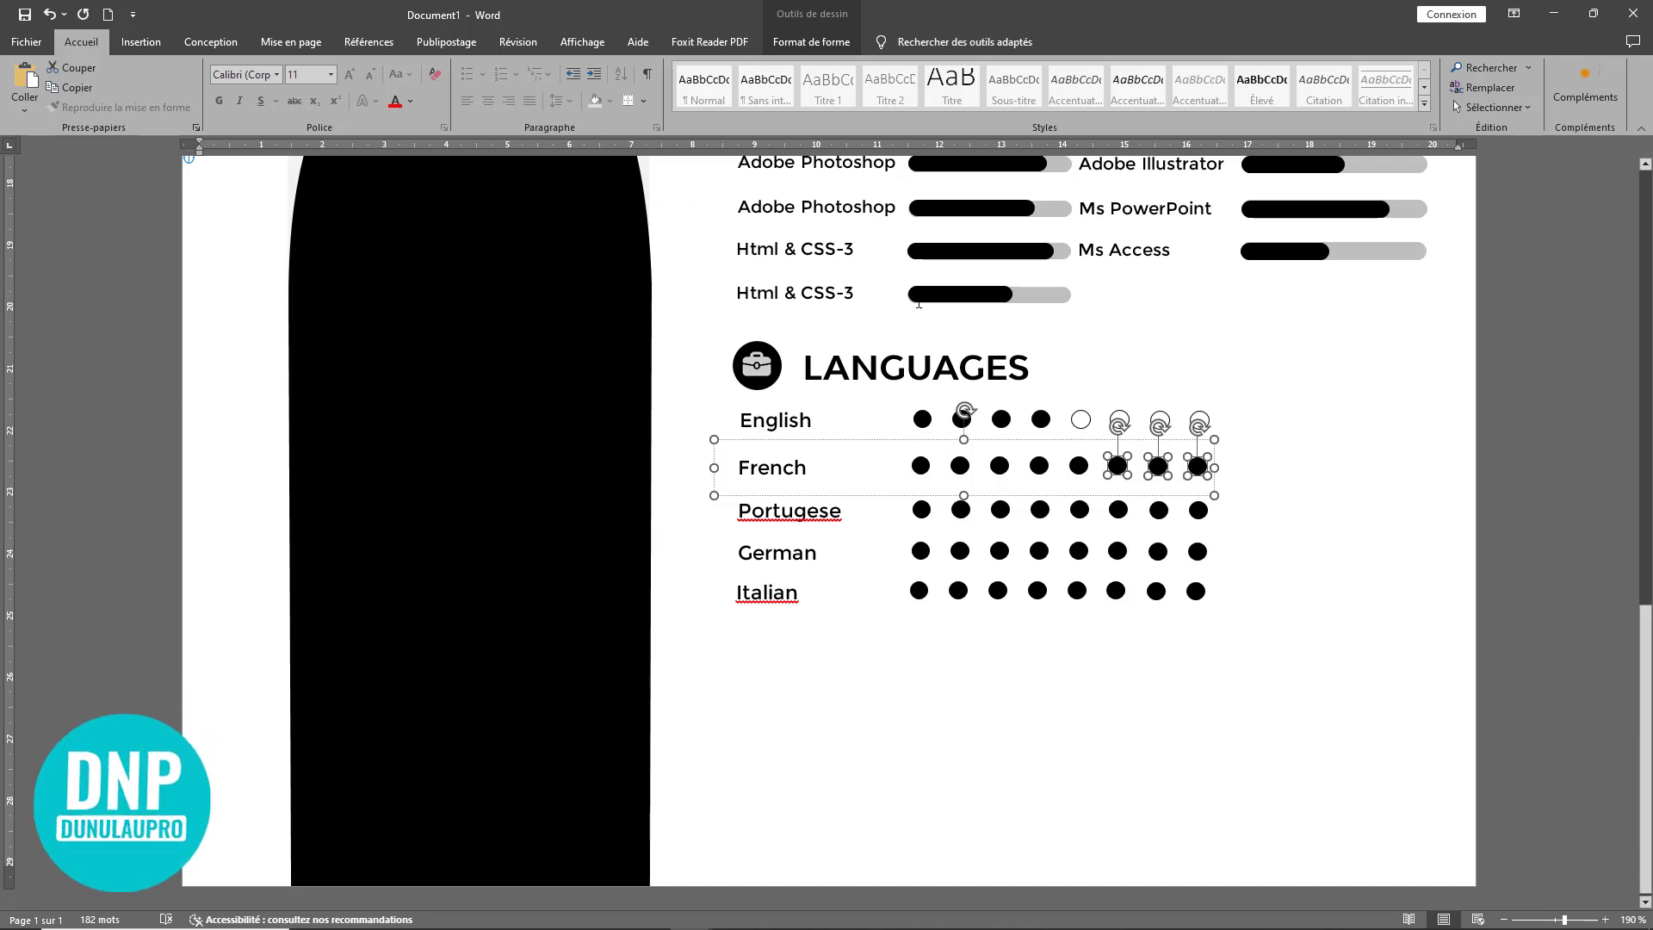
pyautogui.click(828, 45)
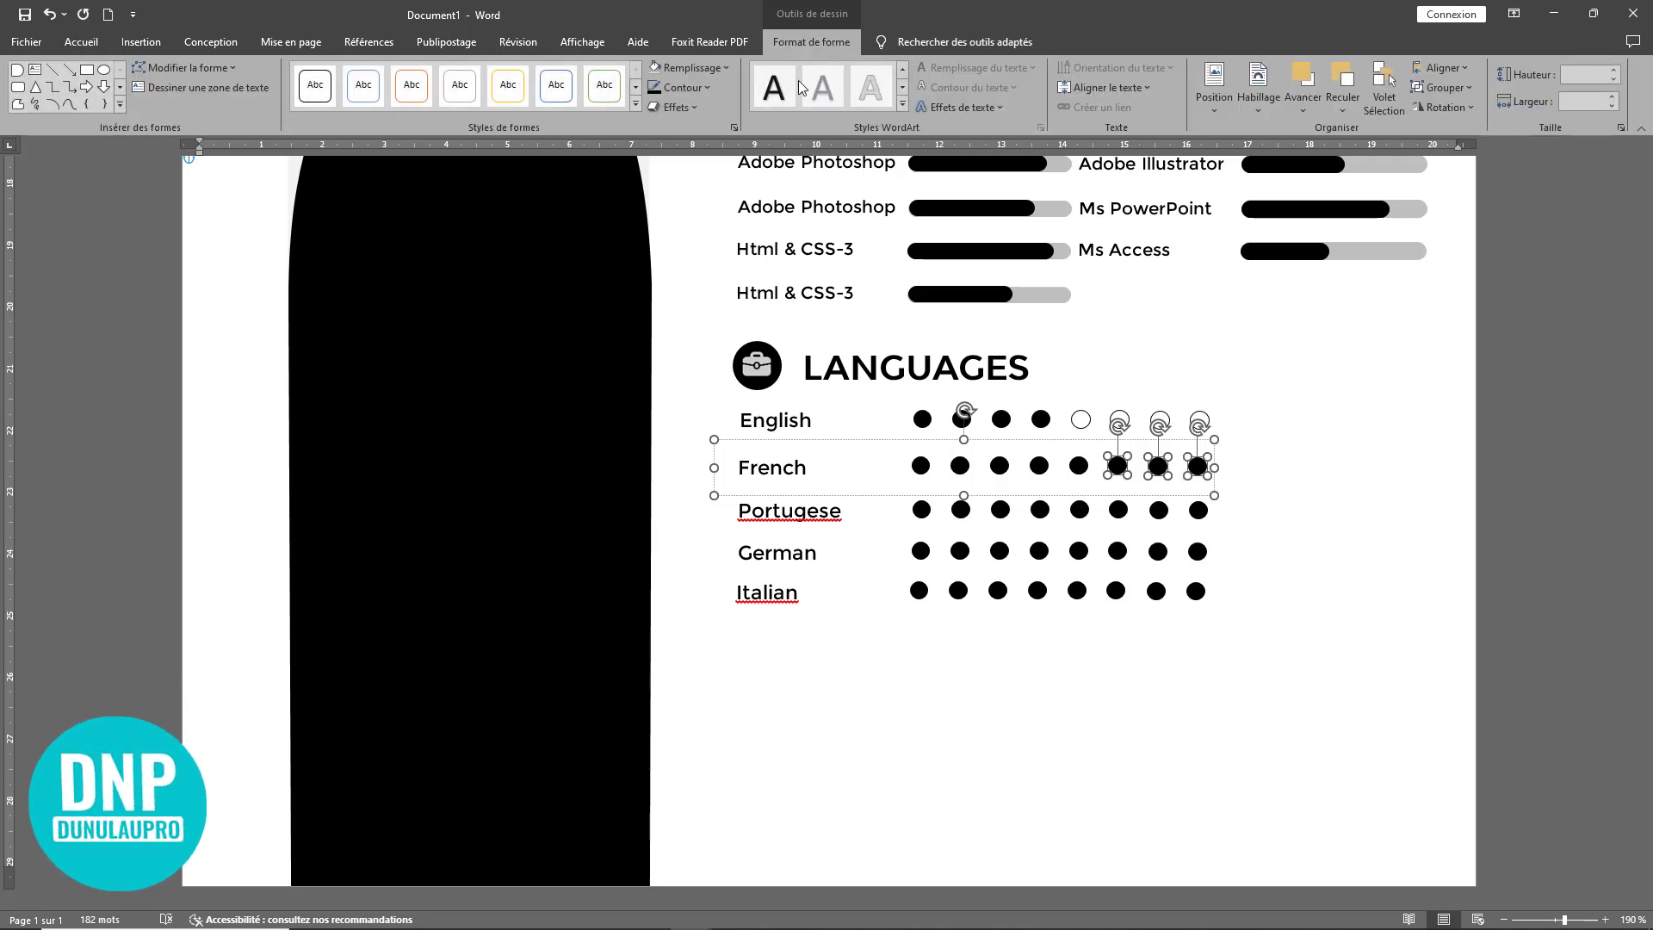
pyautogui.click(699, 89)
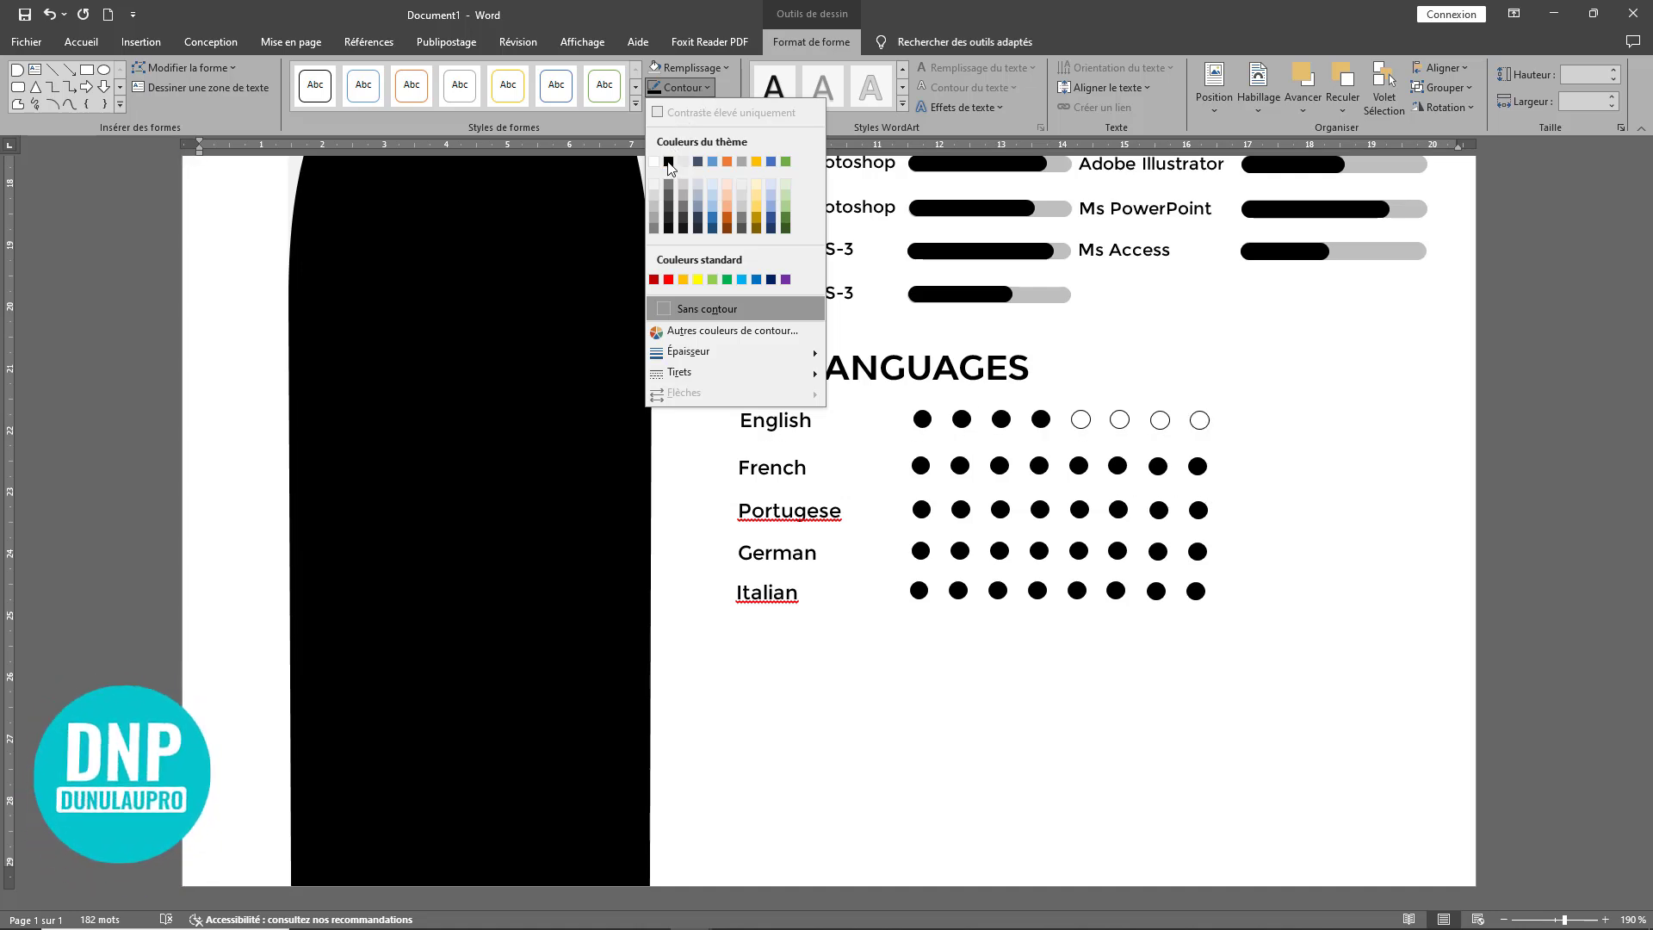
pyautogui.click(669, 164)
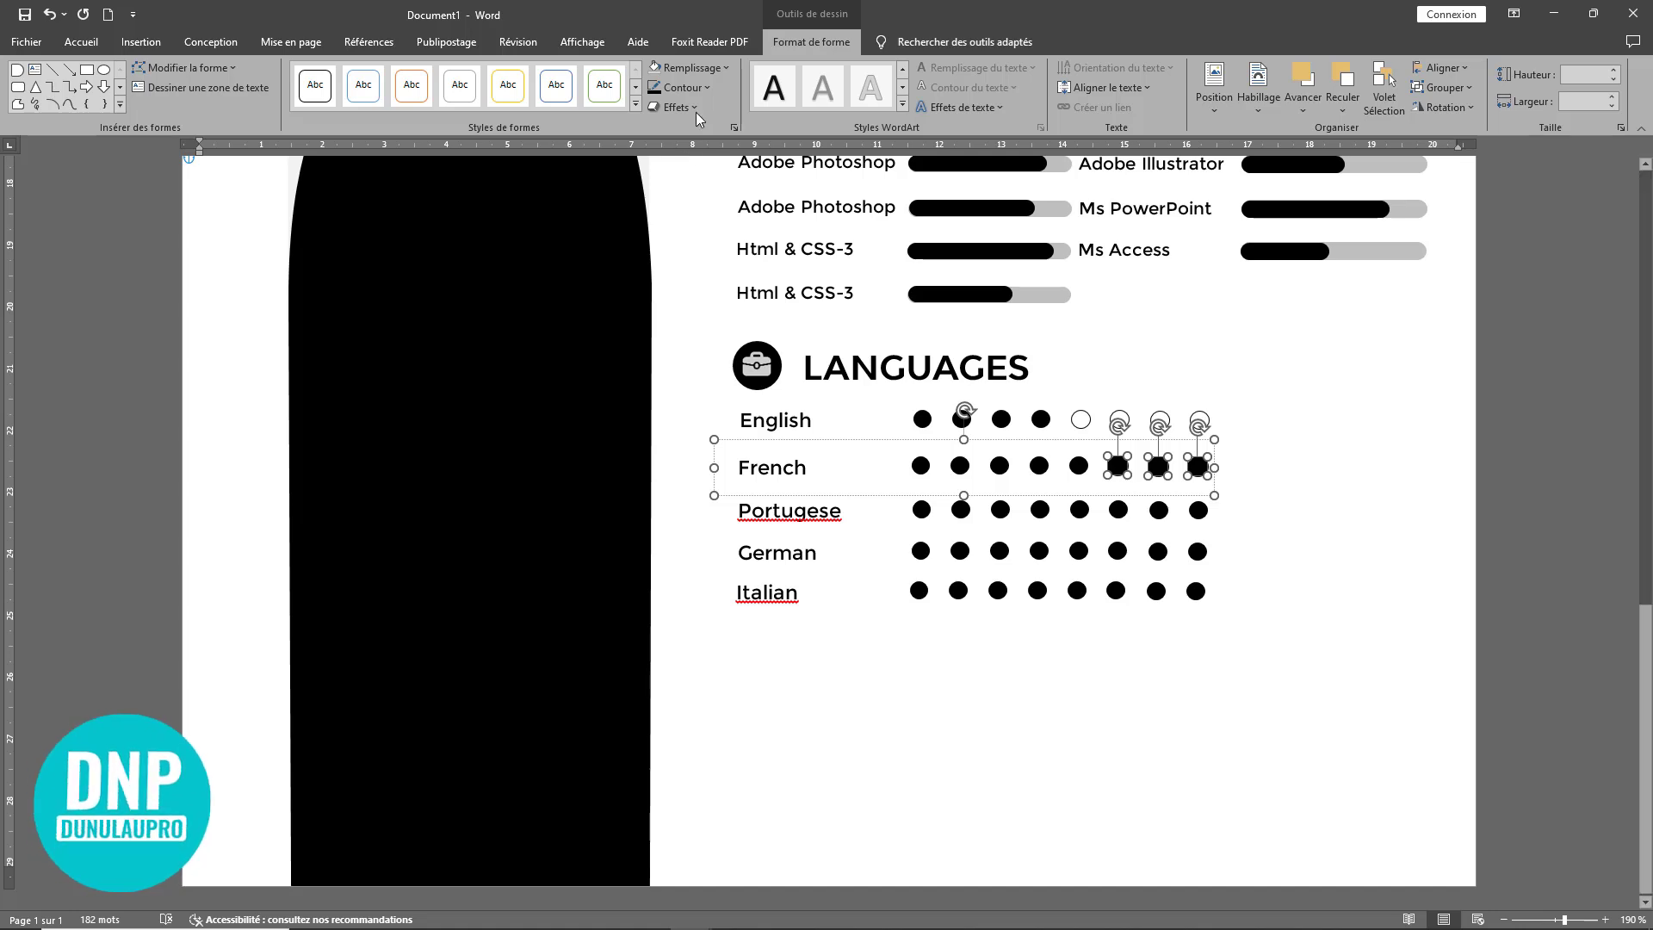
pyautogui.click(696, 87)
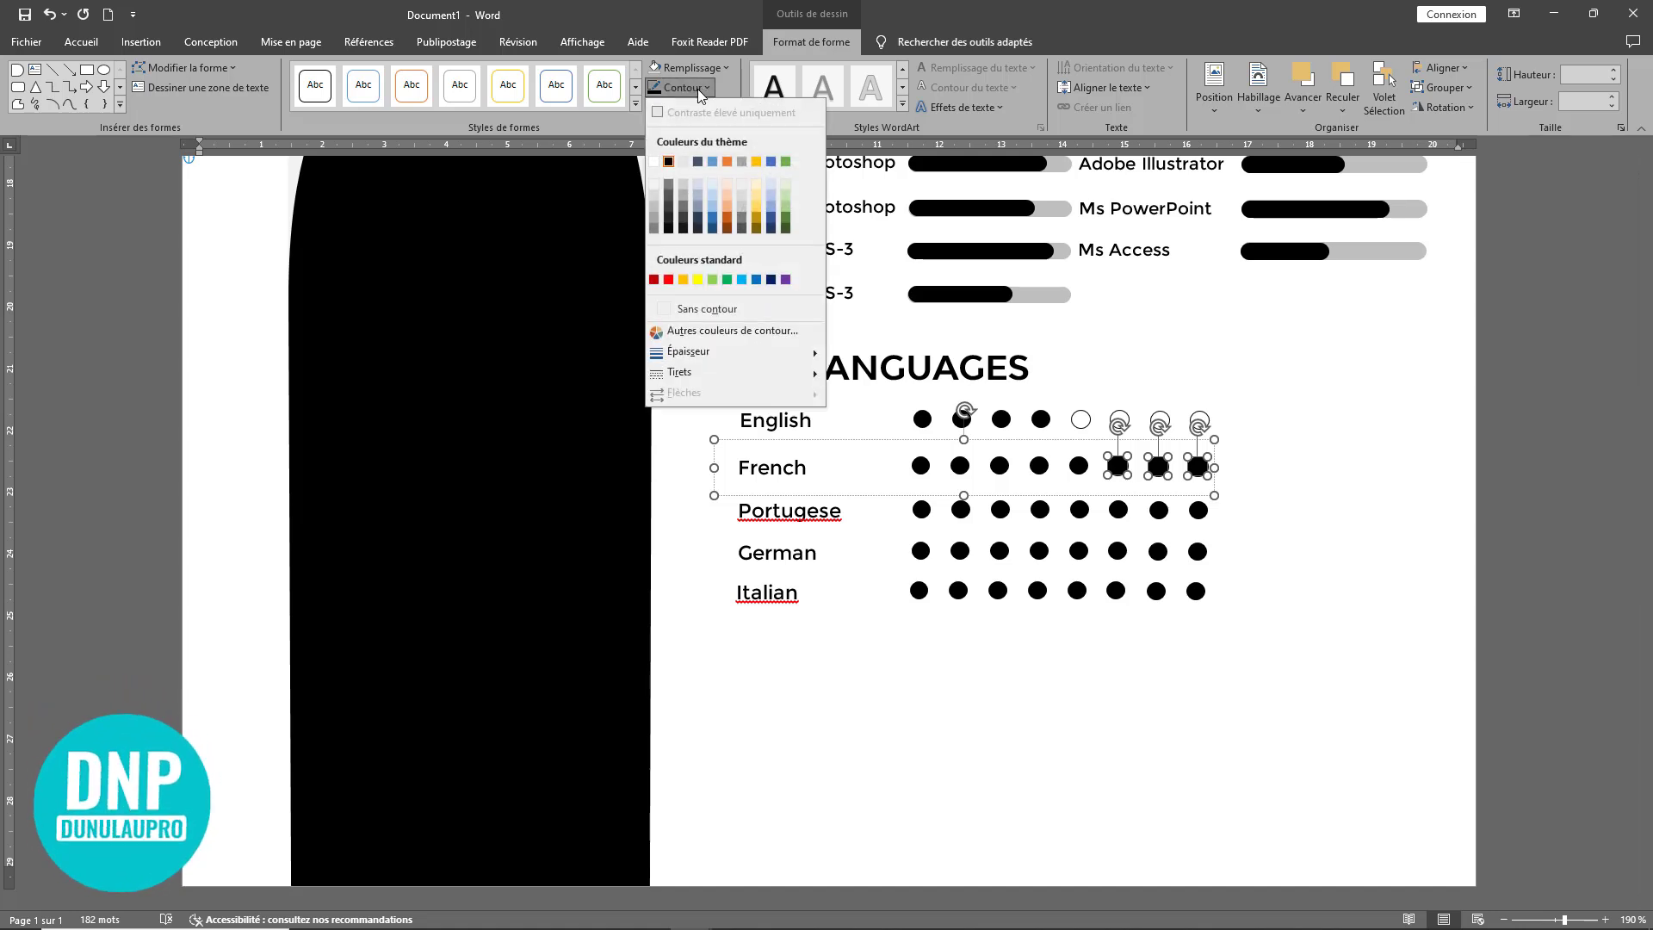
# Step: Remove the fill from the last three French circles and set their outline weight to ¼ pt
pyautogui.click(711, 66)
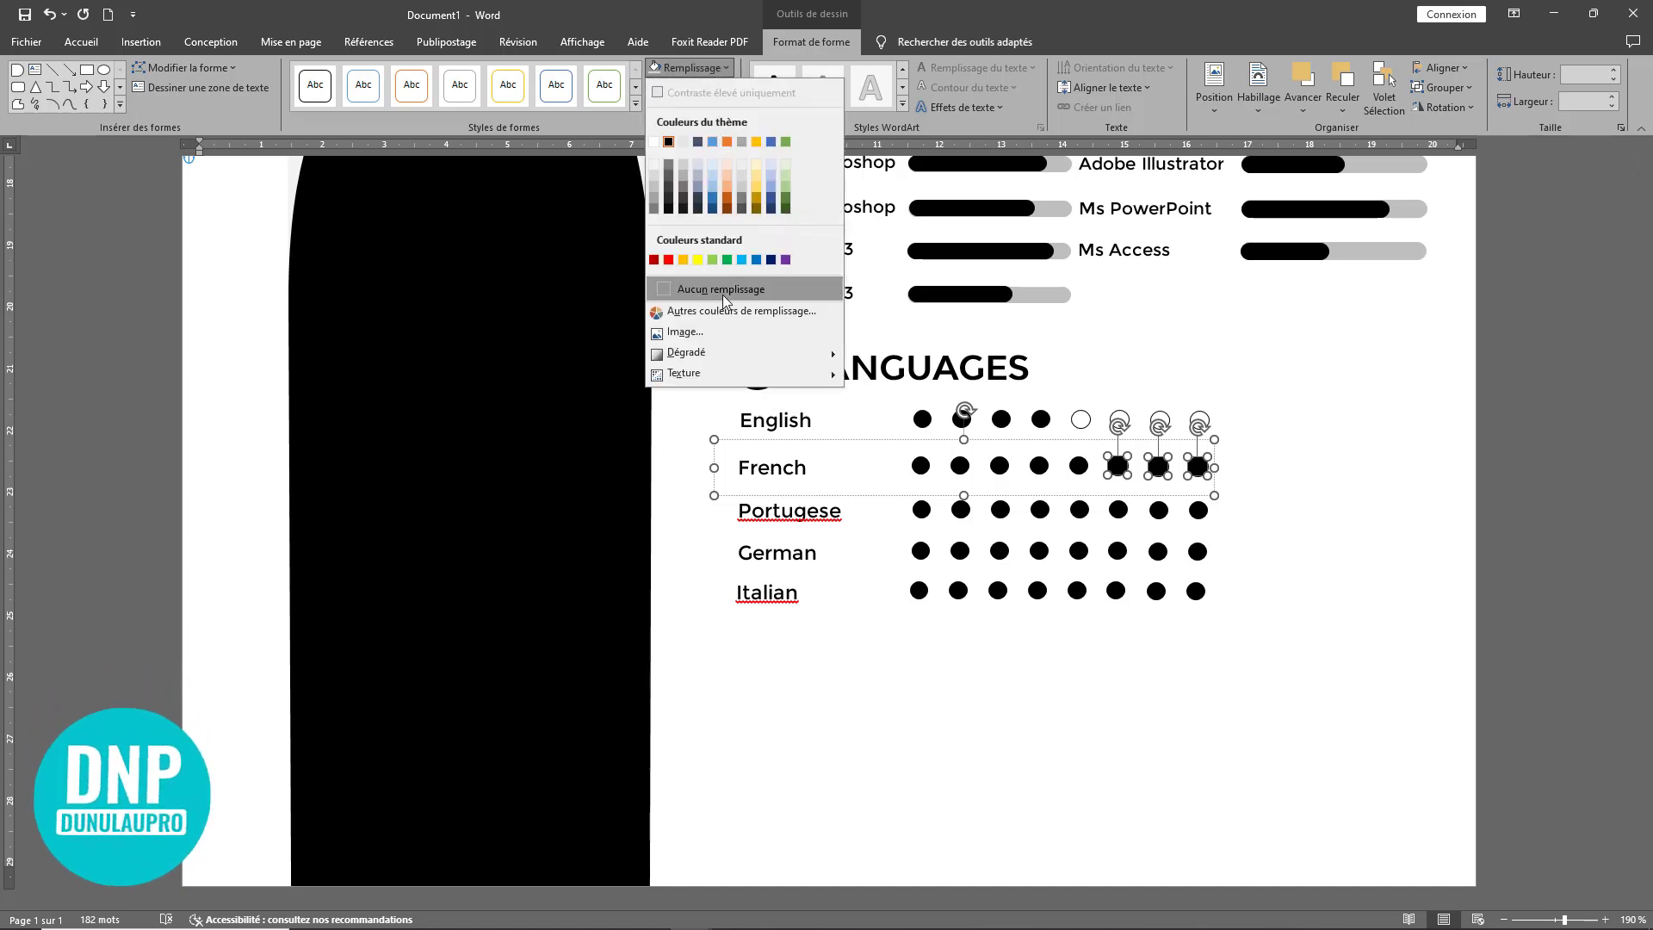
pyautogui.click(721, 293)
pyautogui.click(699, 87)
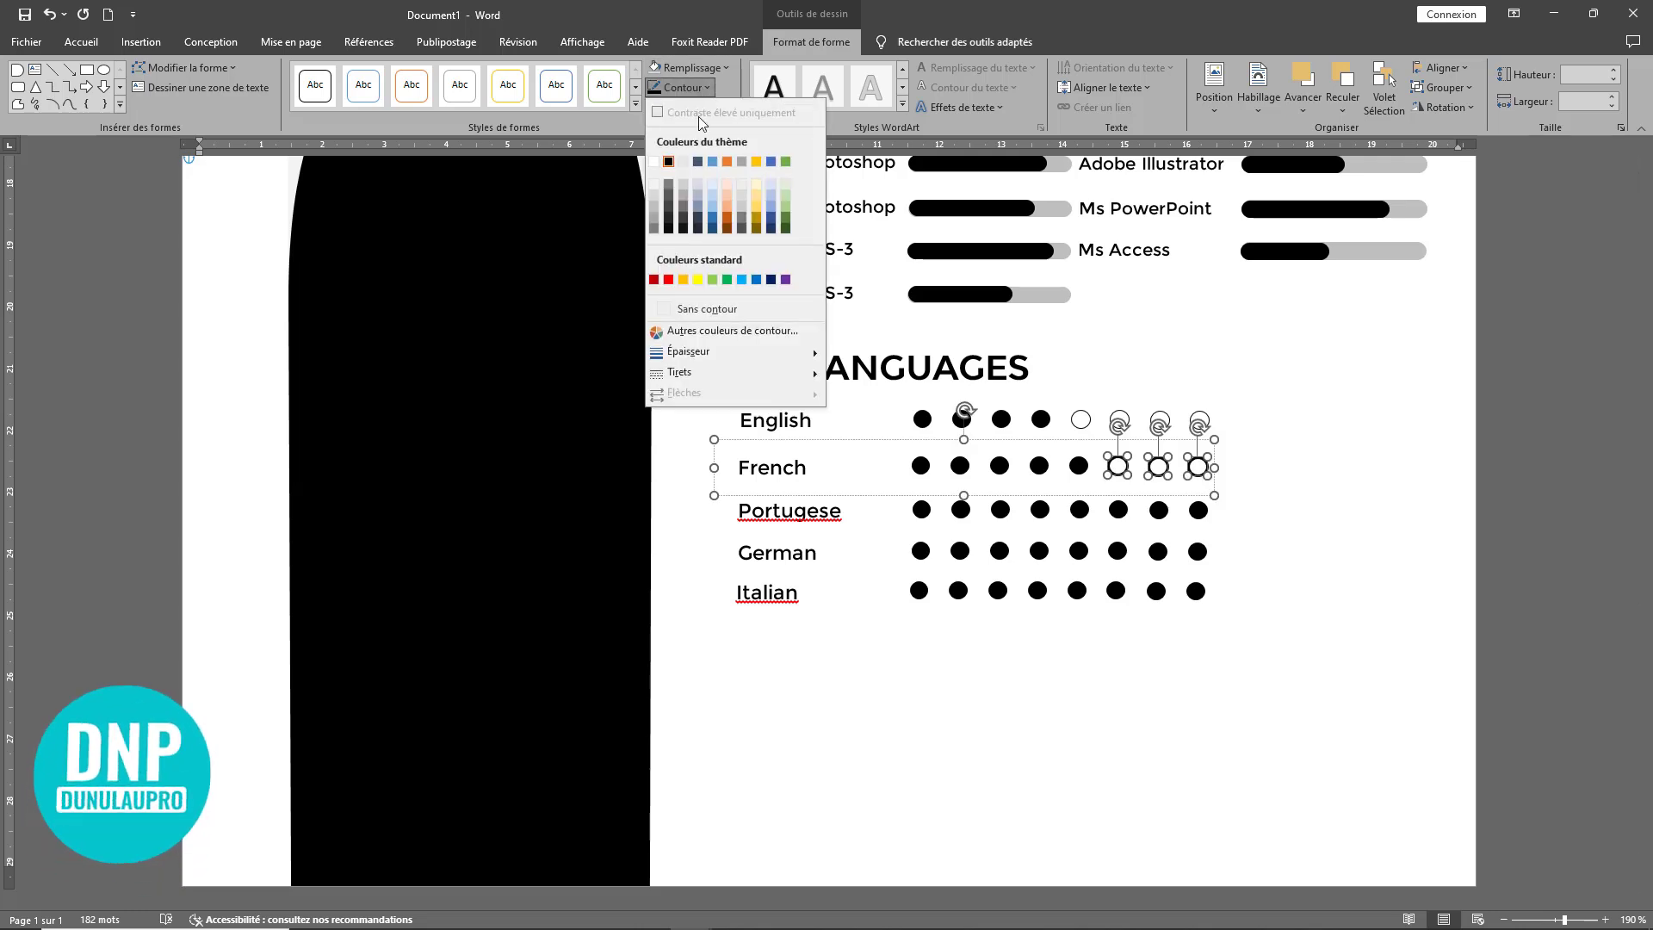
pyautogui.moveTo(689, 351)
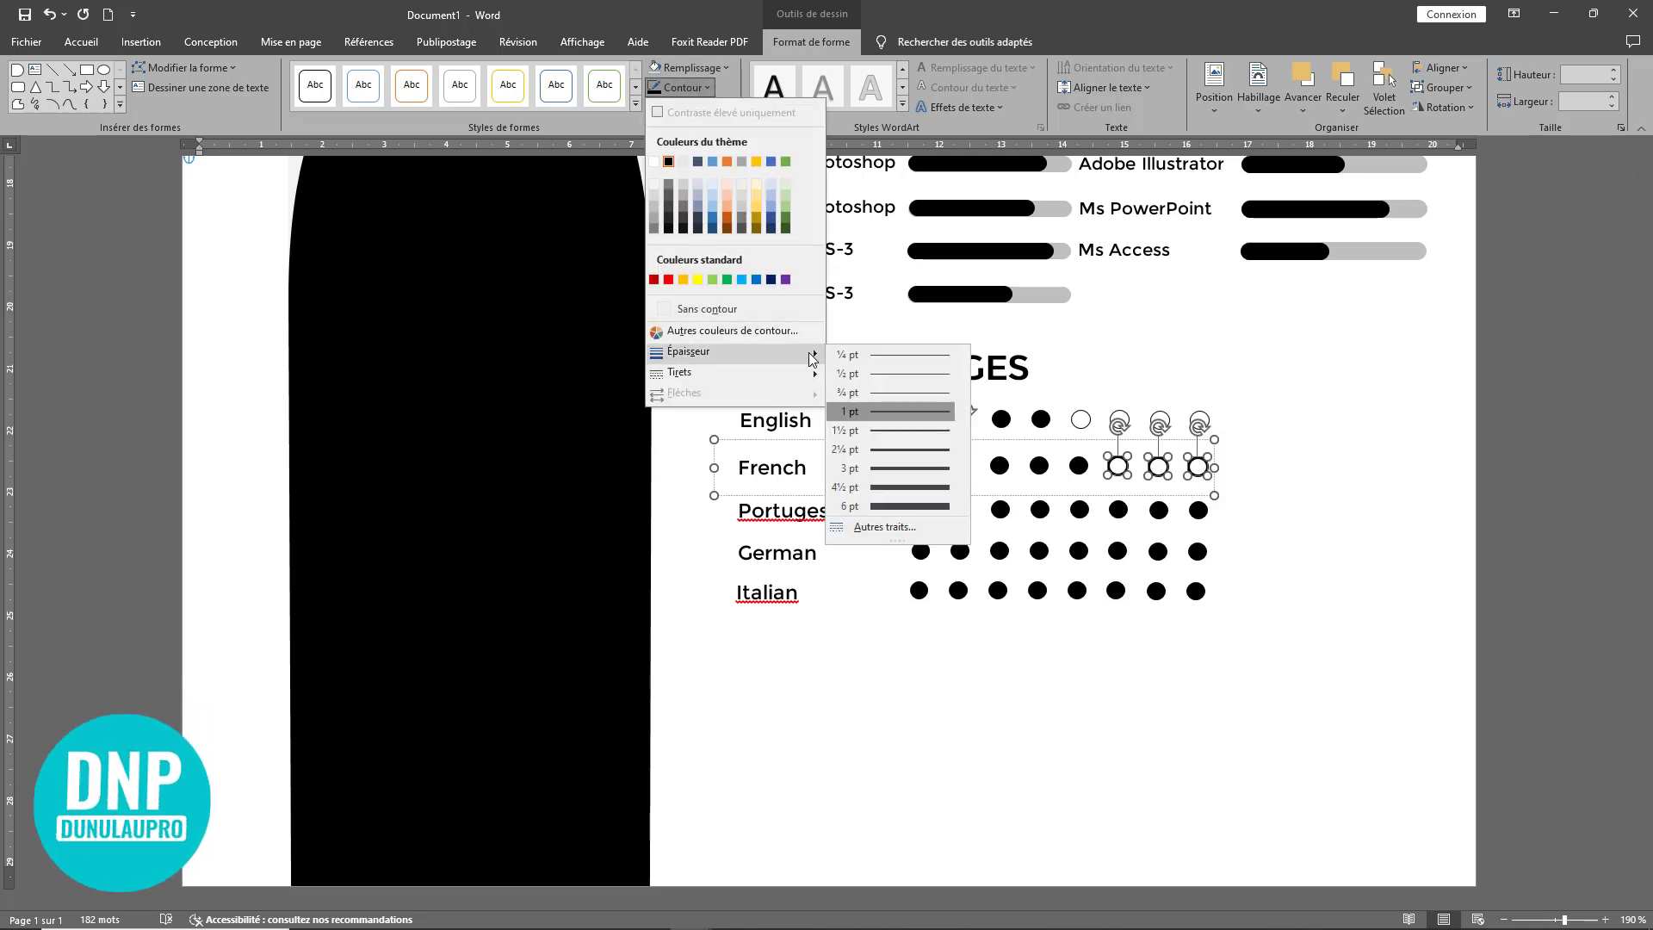
pyautogui.click(902, 358)
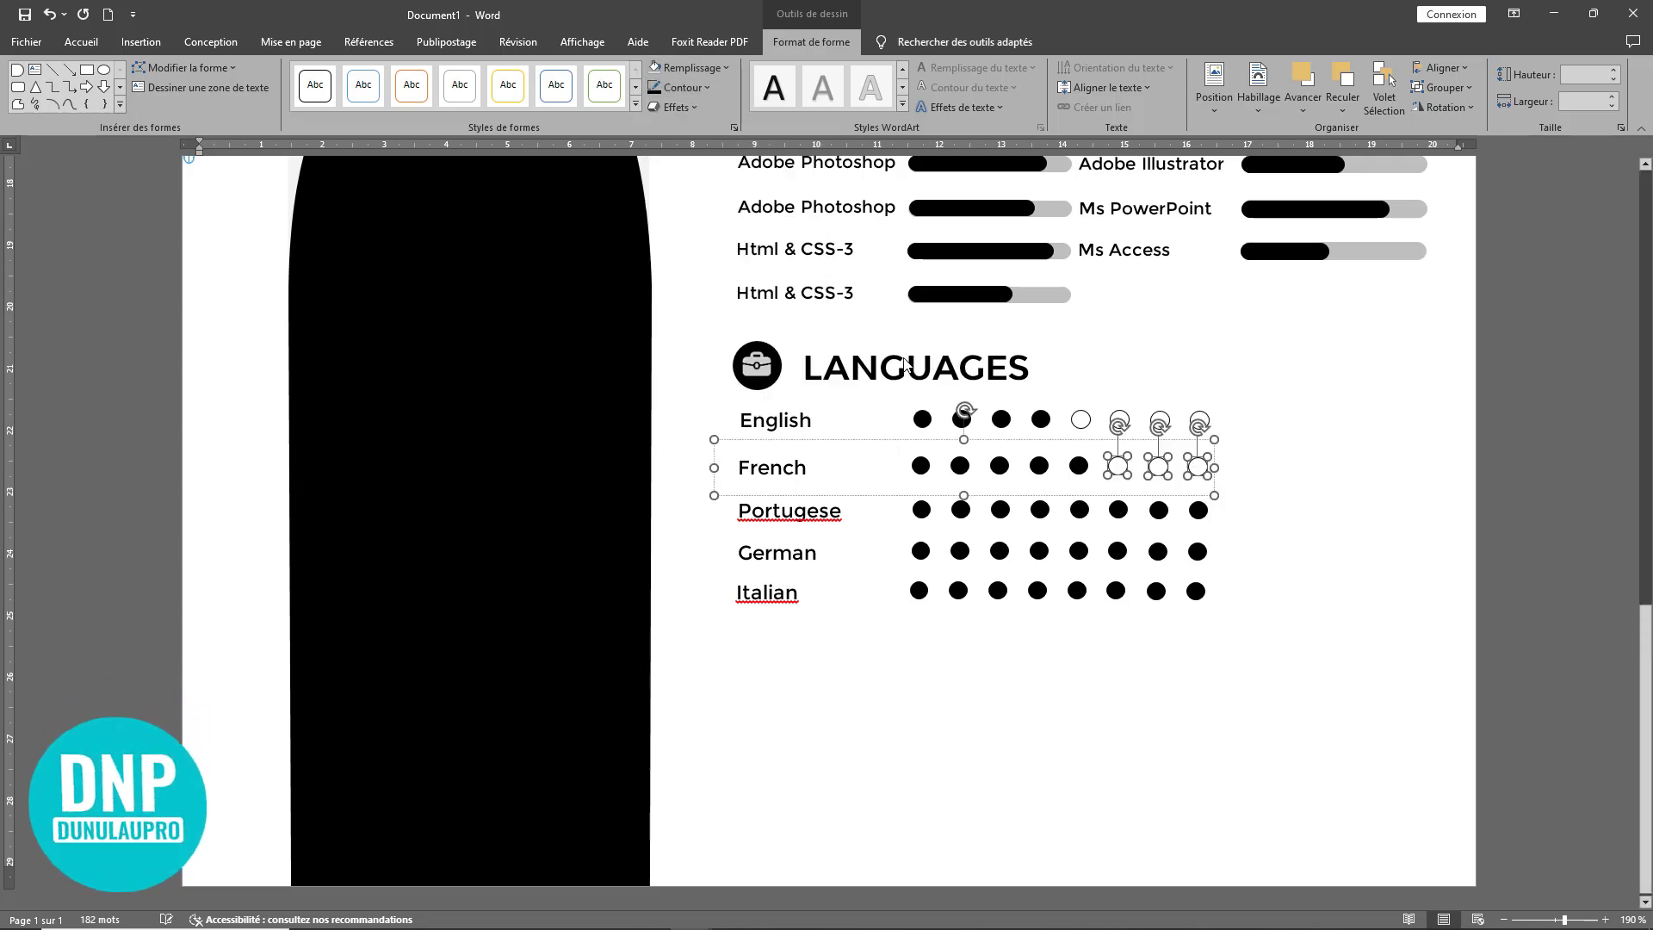
pyautogui.click(1331, 493)
pyautogui.scroll(-10, 1330, 493)
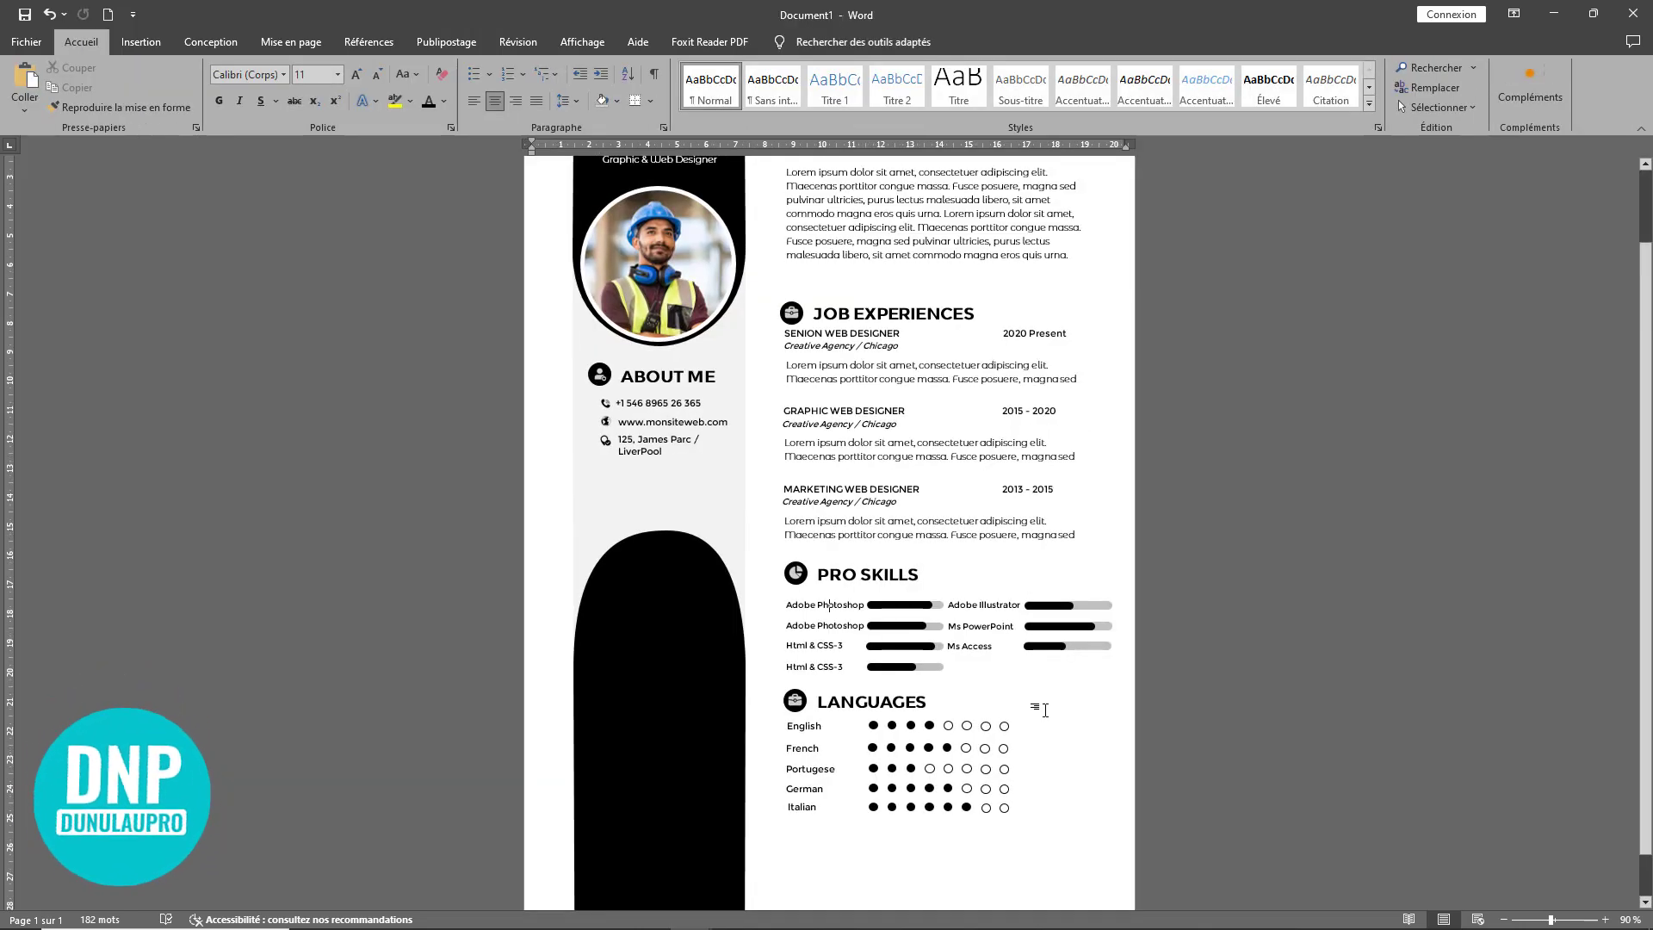
pyautogui.scroll(2, 1045, 709)
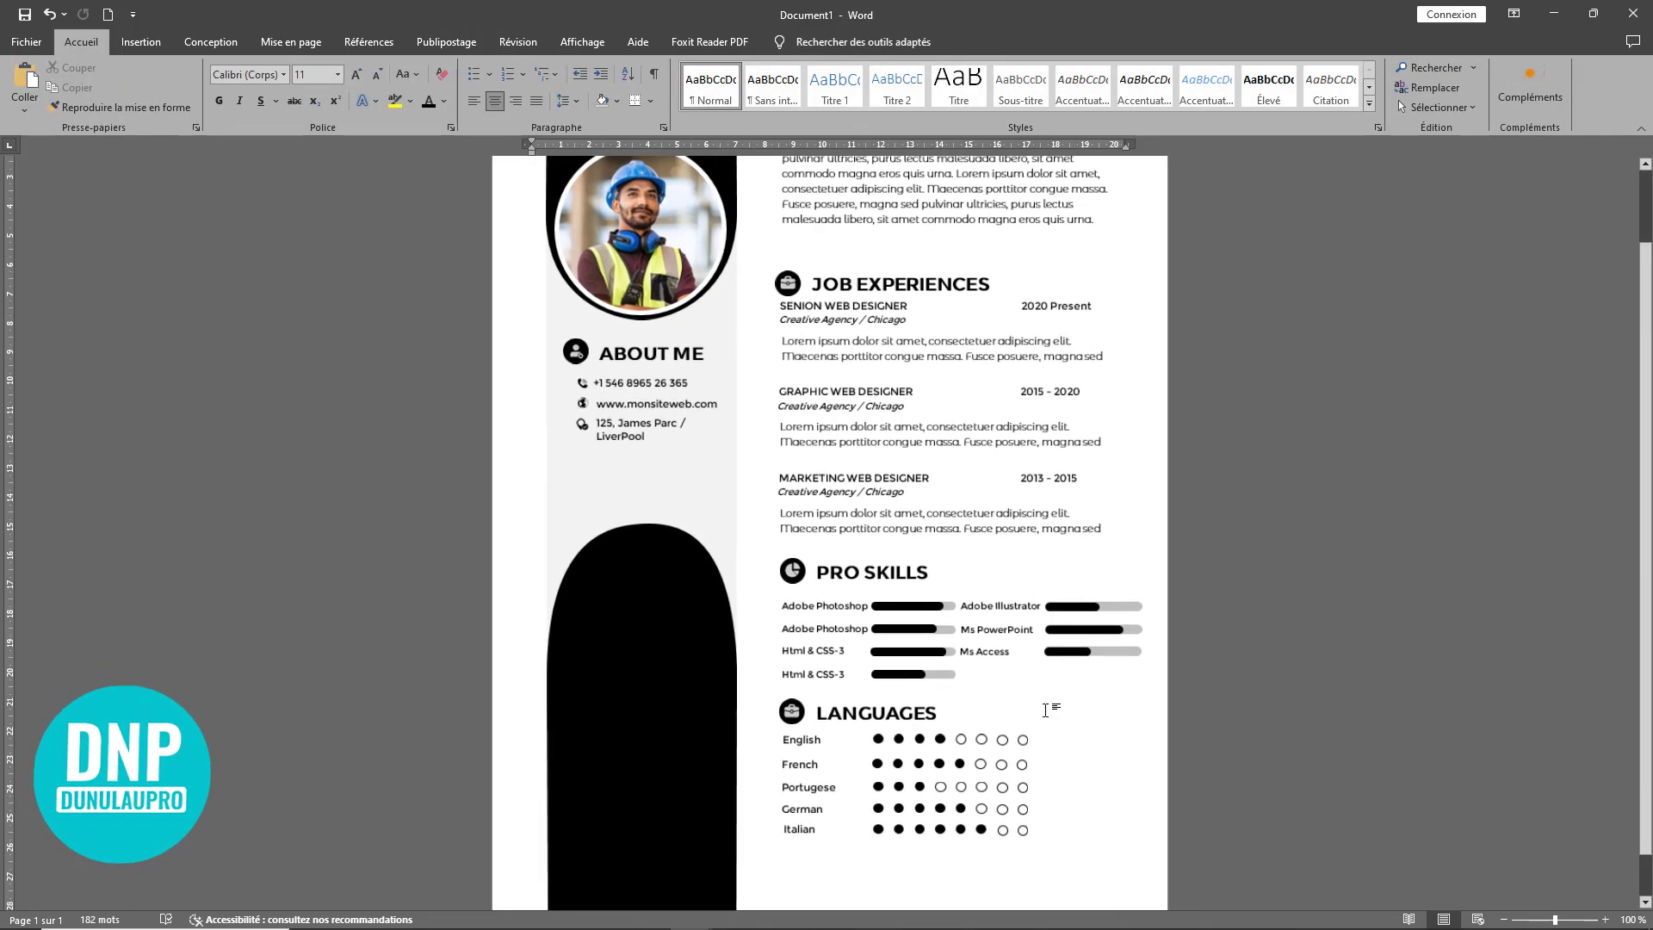
pyautogui.scroll(-2, 1045, 709)
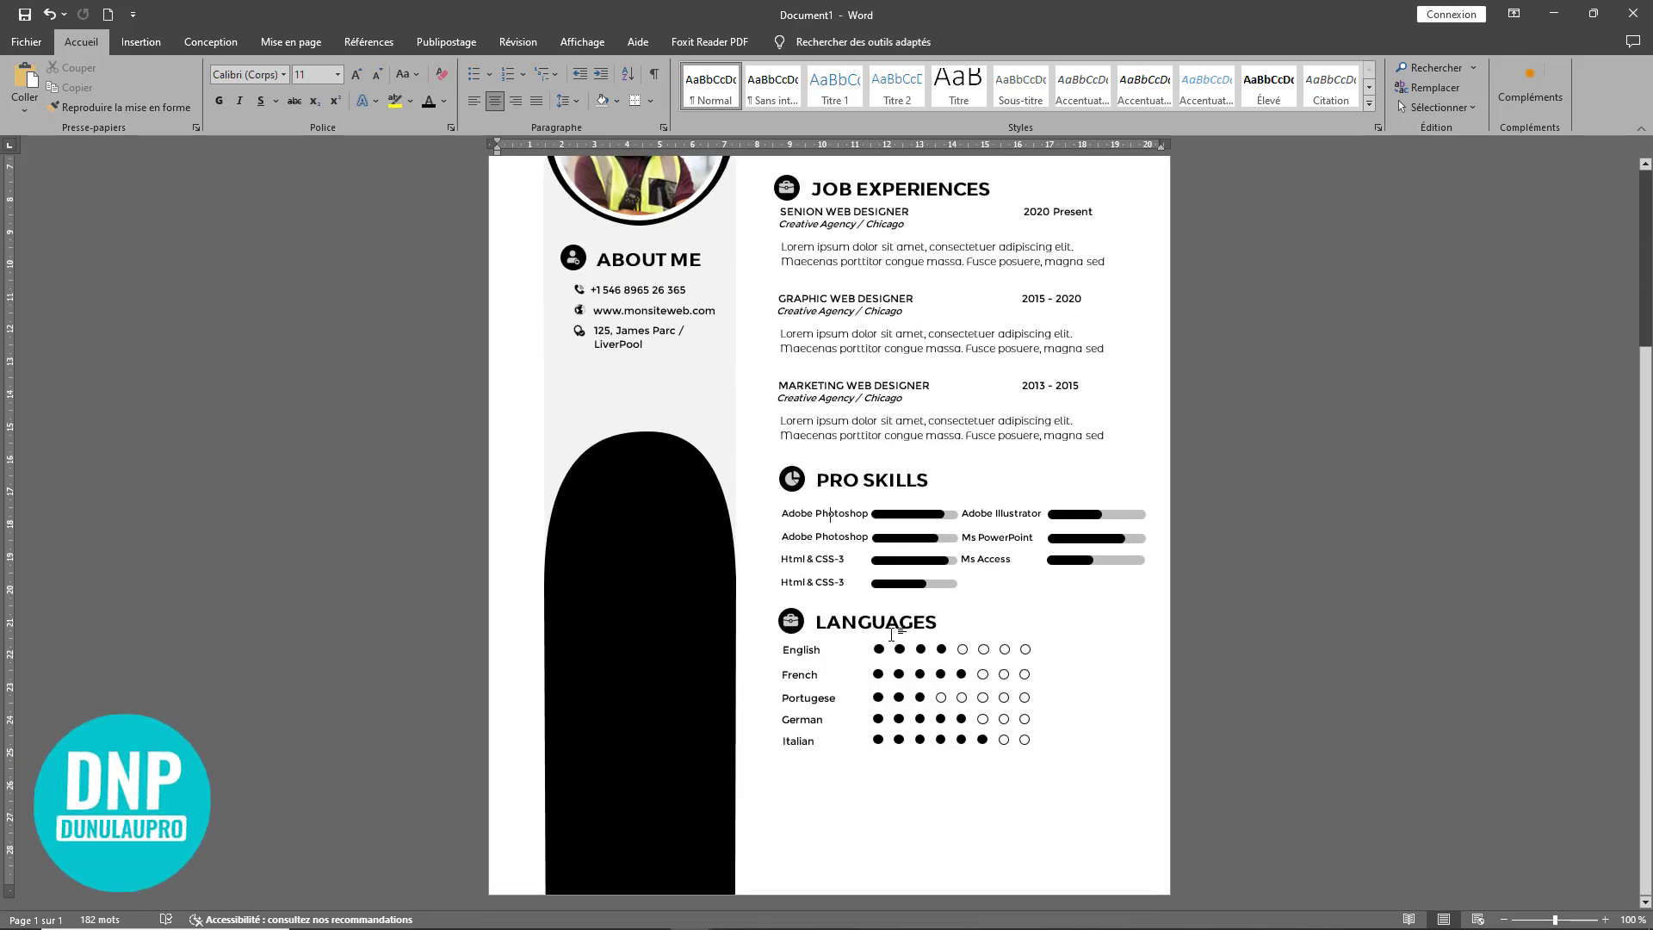
# Step: Delete the briefcase icons inside the black circles of the LANGUAGES and HOBBIES headings
pyautogui.click(883, 613)
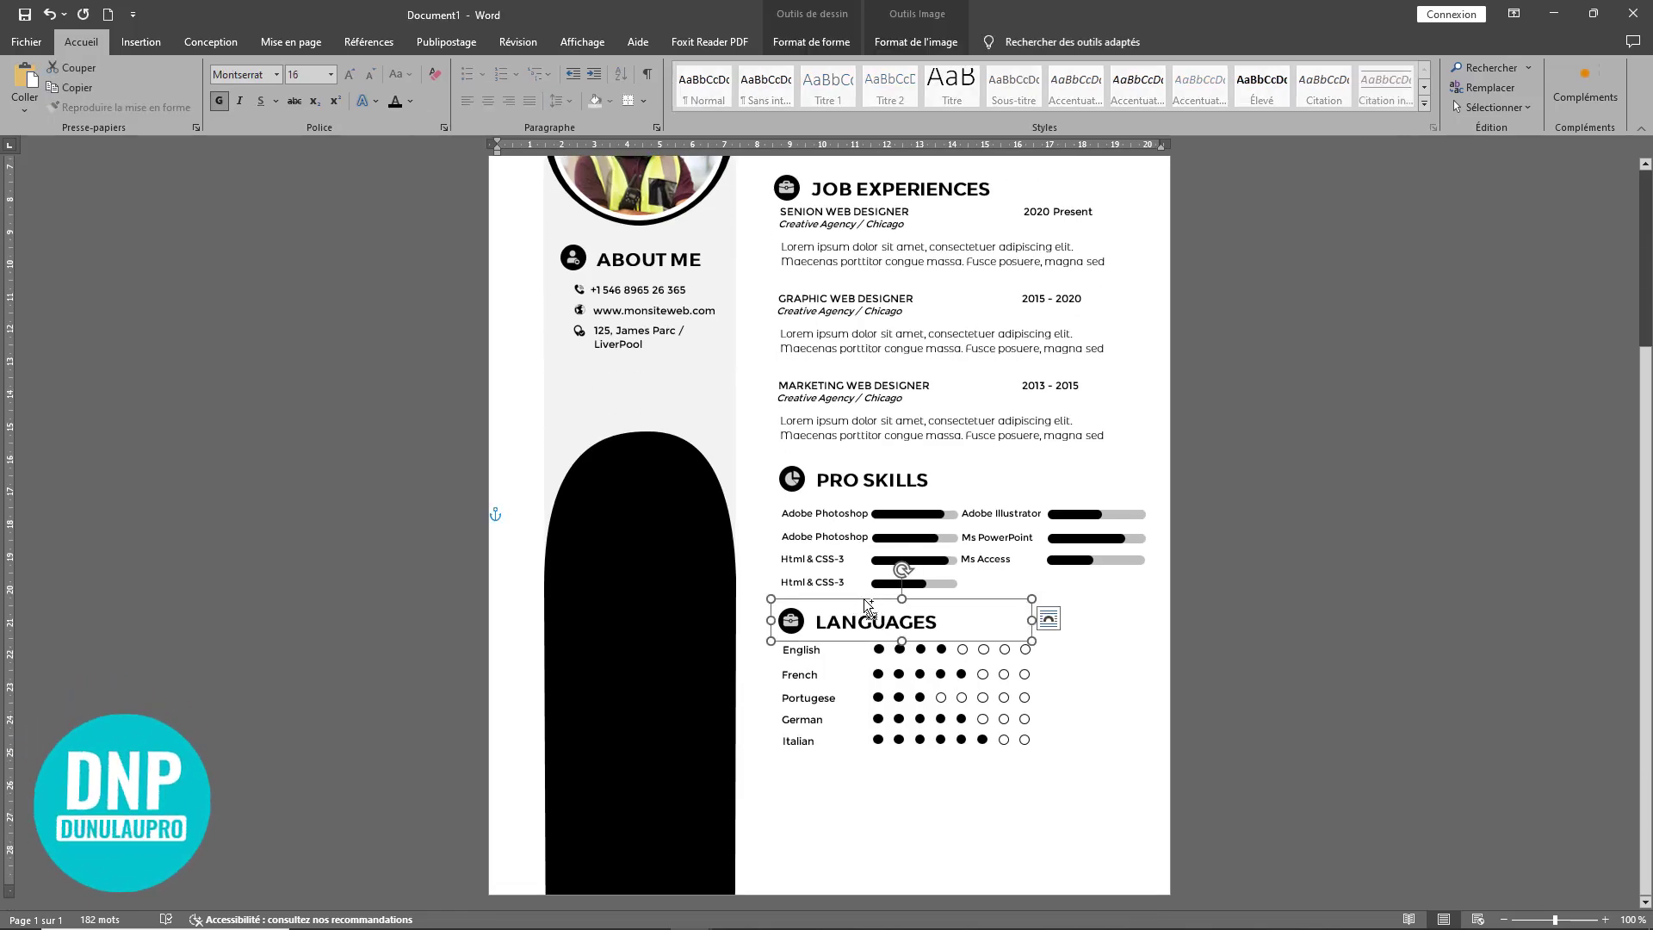
pyautogui.click(790, 619)
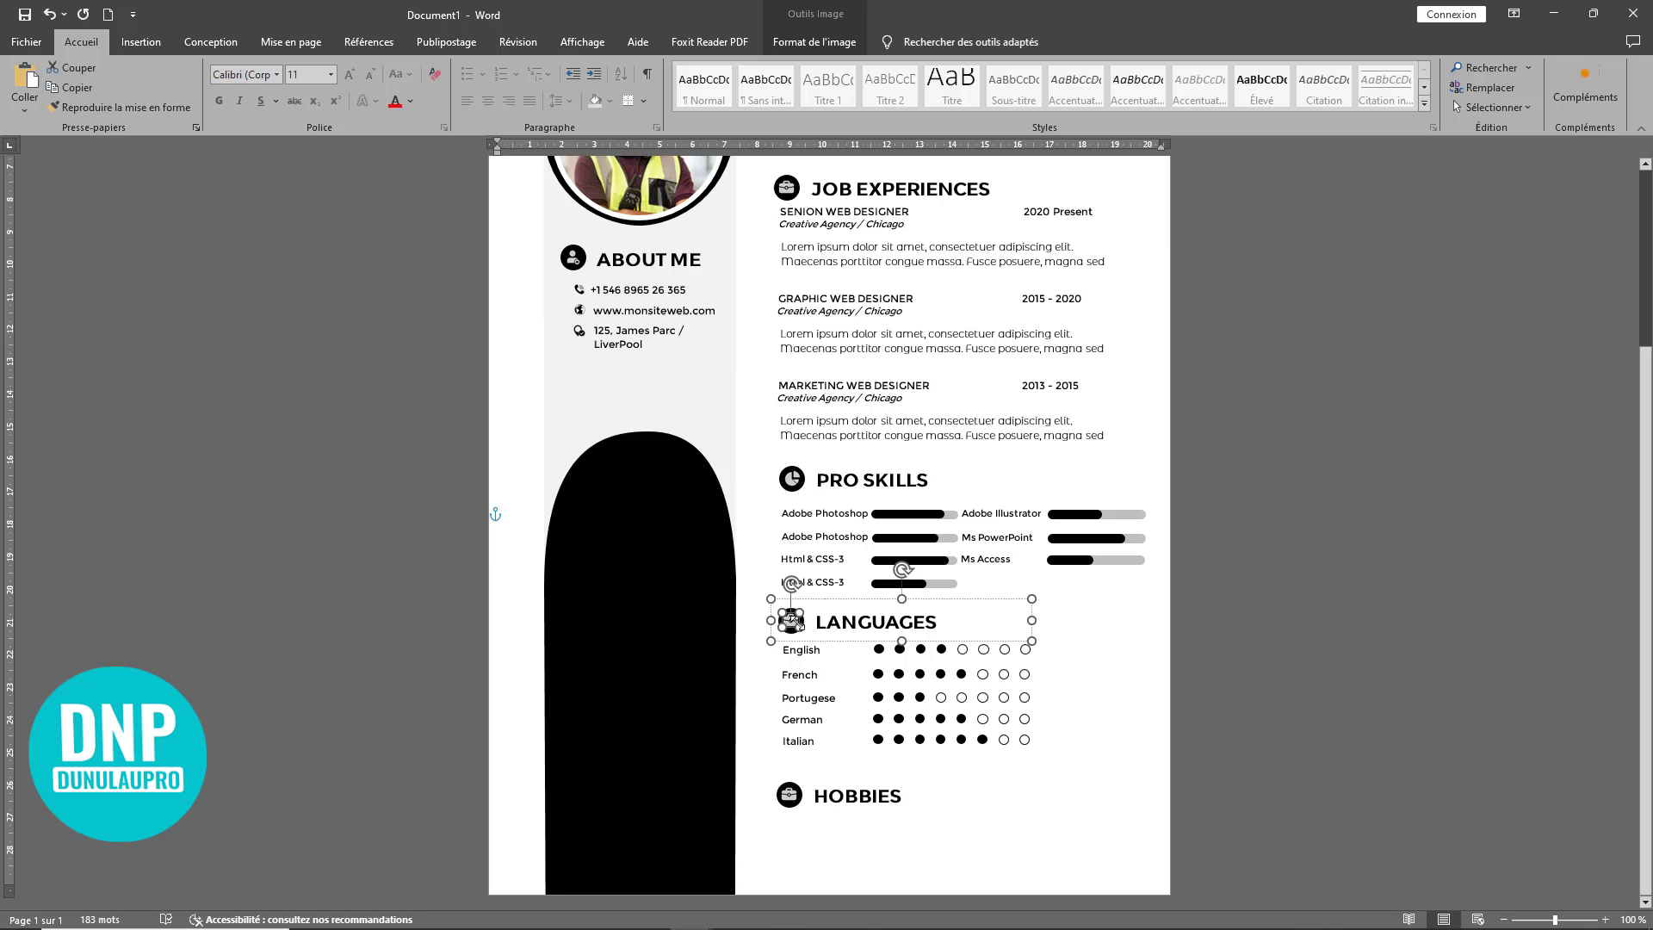
pyautogui.press('Delete')
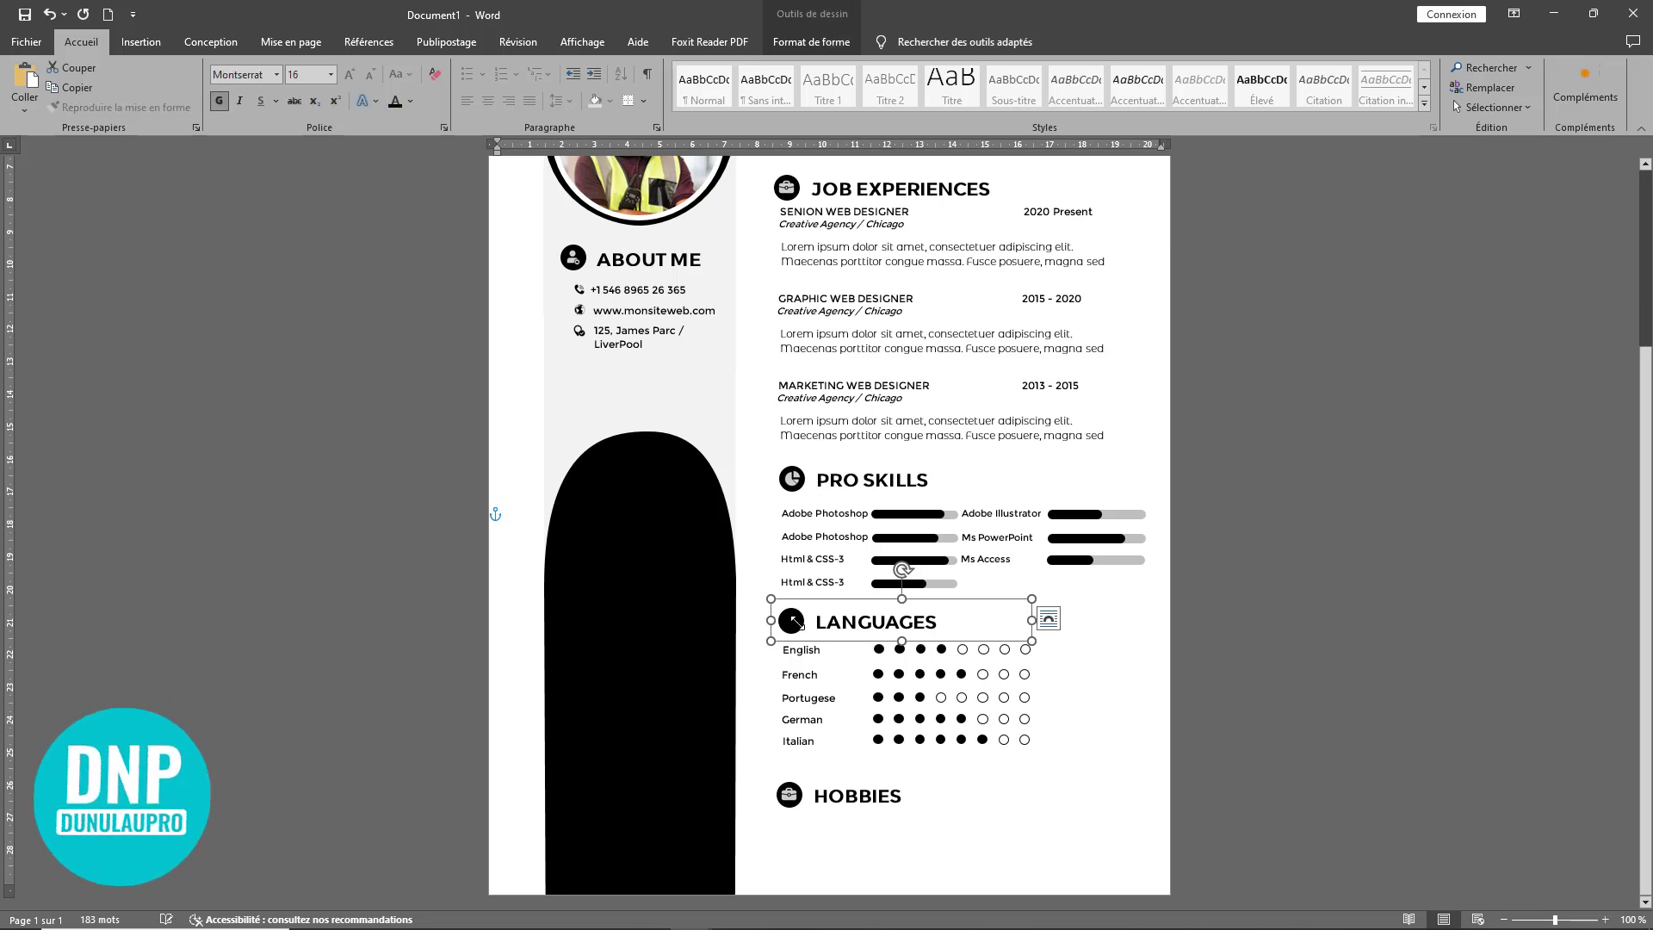
pyautogui.click(790, 795)
pyautogui.click(790, 795)
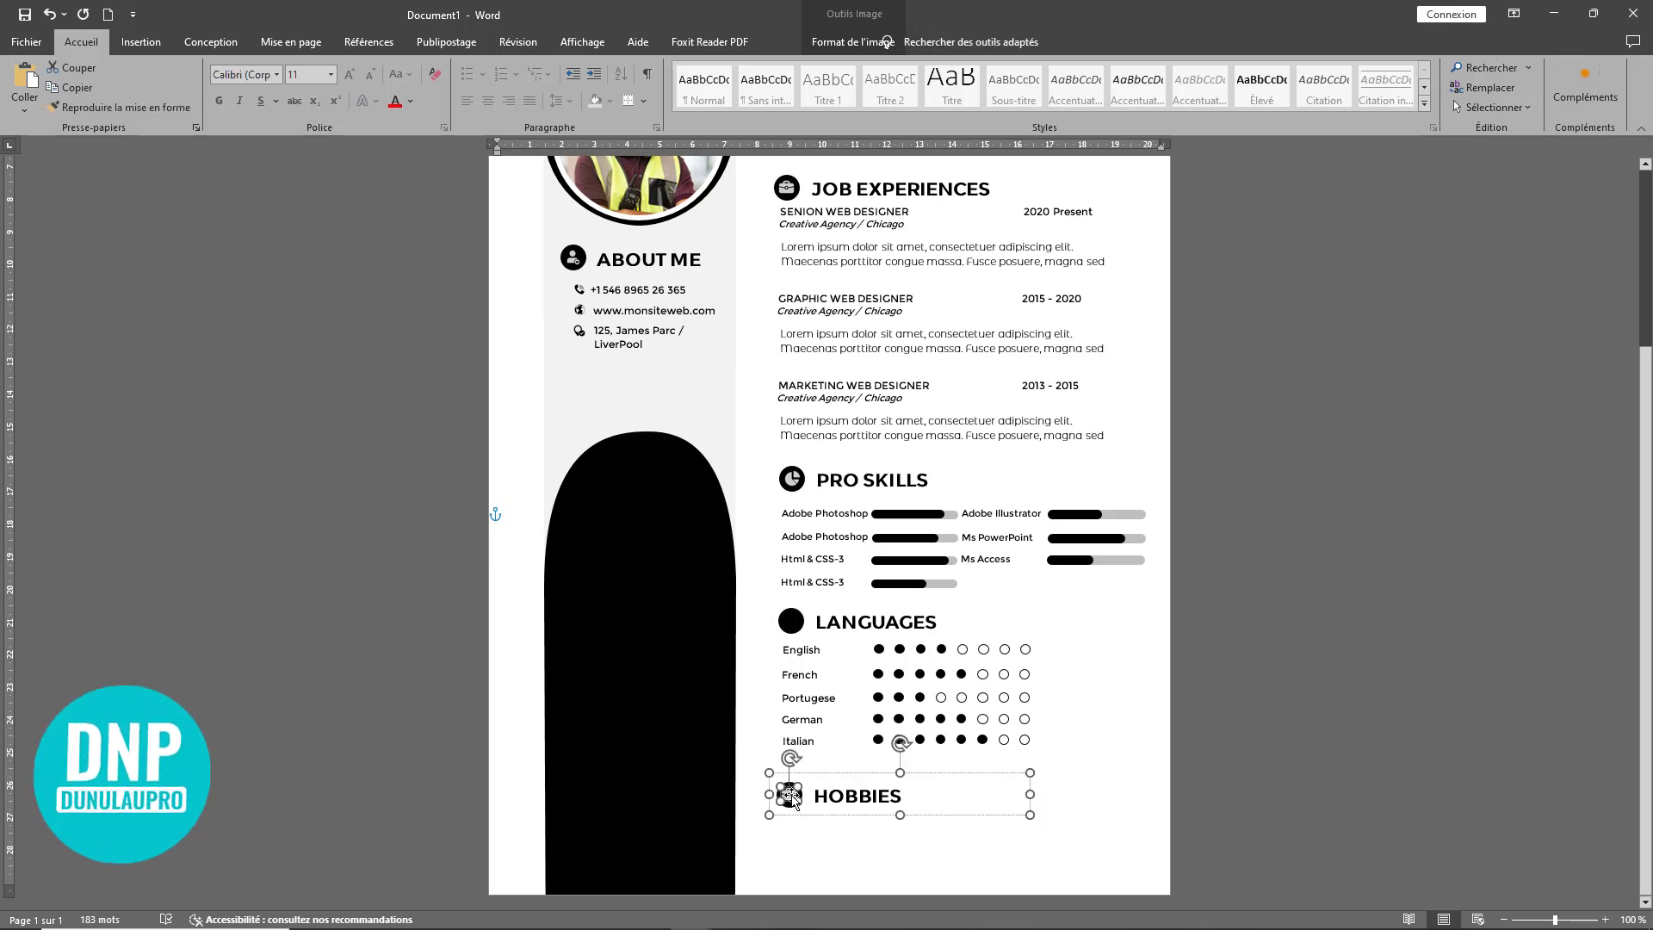
pyautogui.press('Delete')
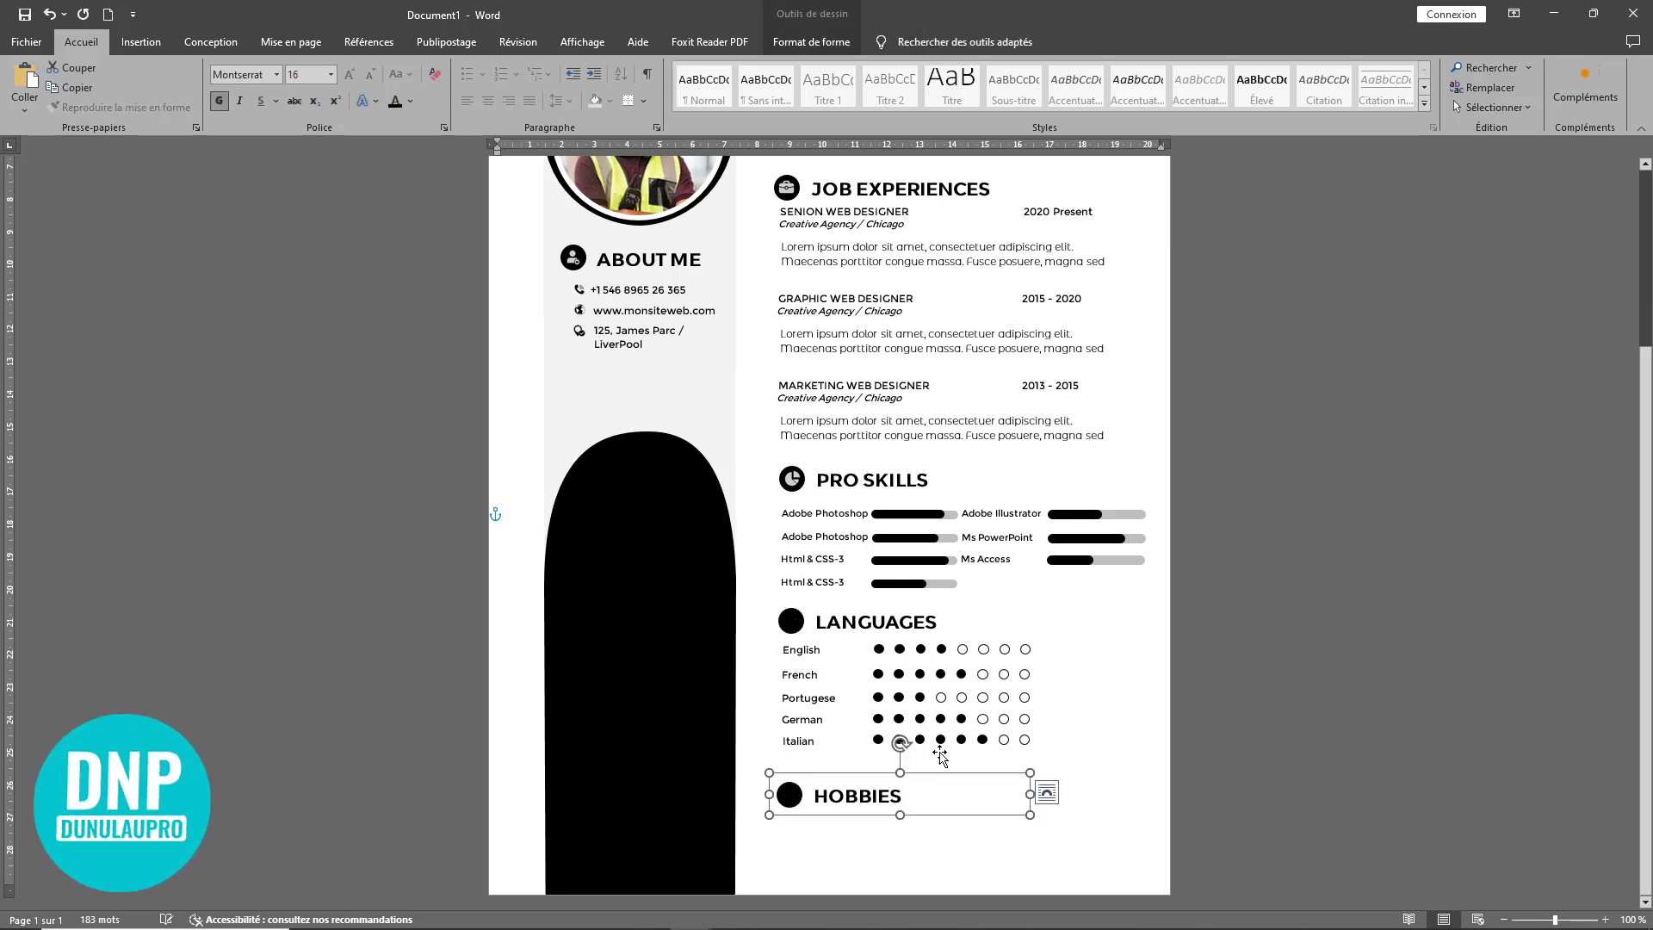
pyautogui.click(945, 720)
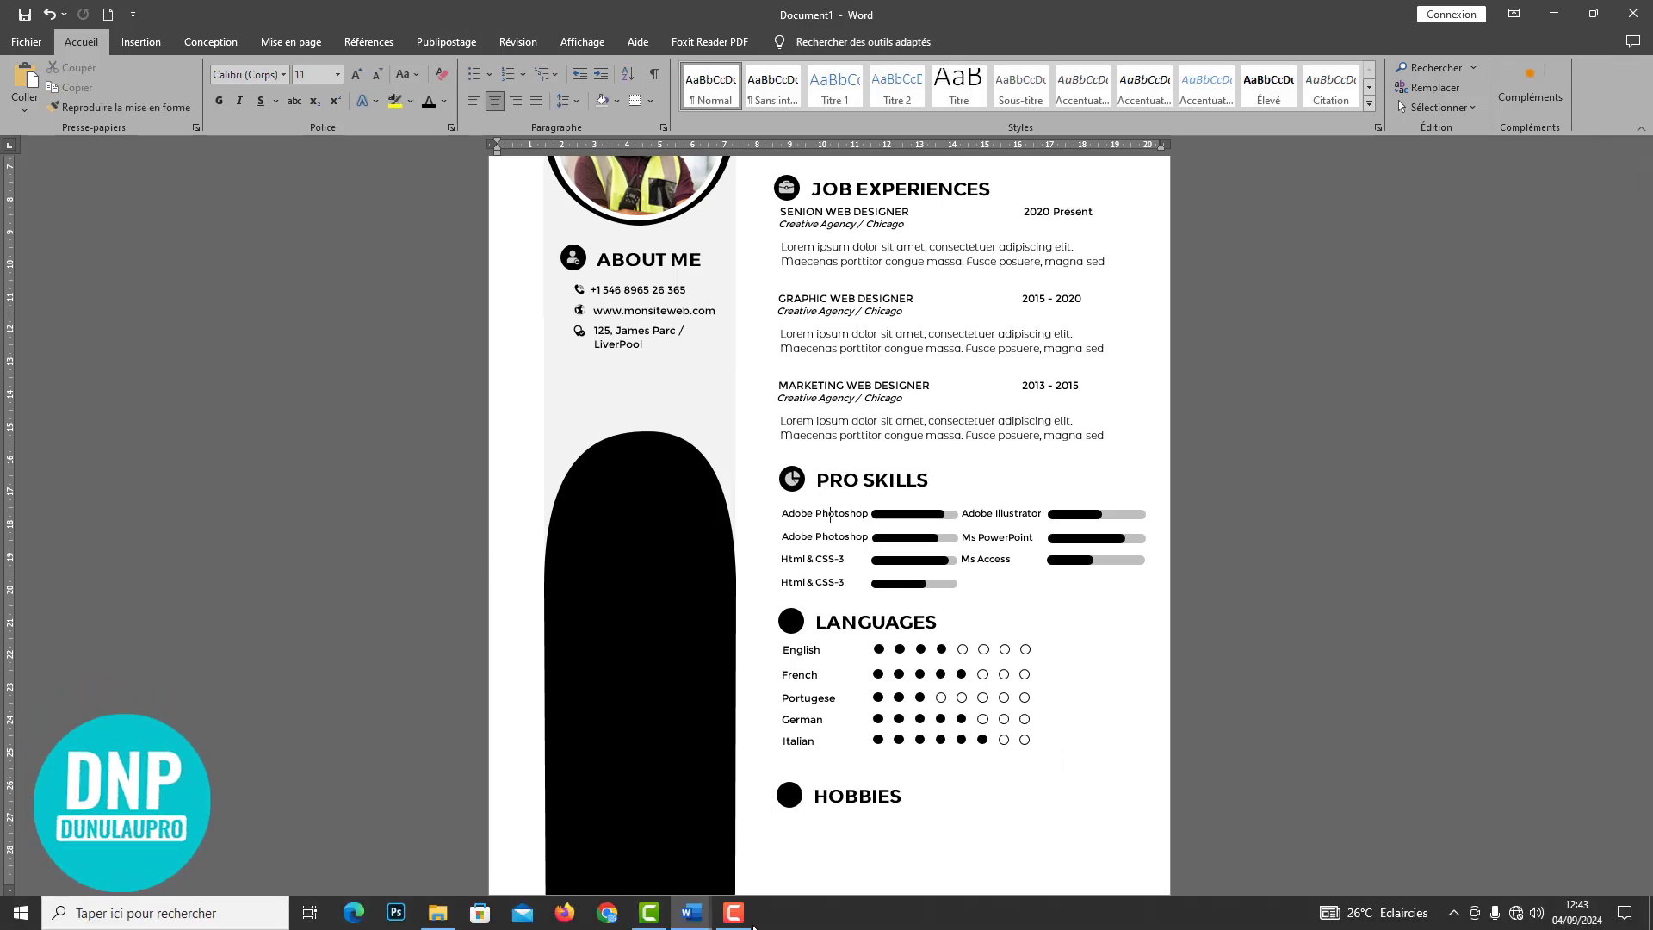
# Step: From the Objets travail Dunulaupro document, bring a head-with-gear icon into the LANGUAGES circle and a digging-figure icon into the HOBBIES circle of Document1
pyautogui.moveTo(701, 915)
pyautogui.click(783, 835)
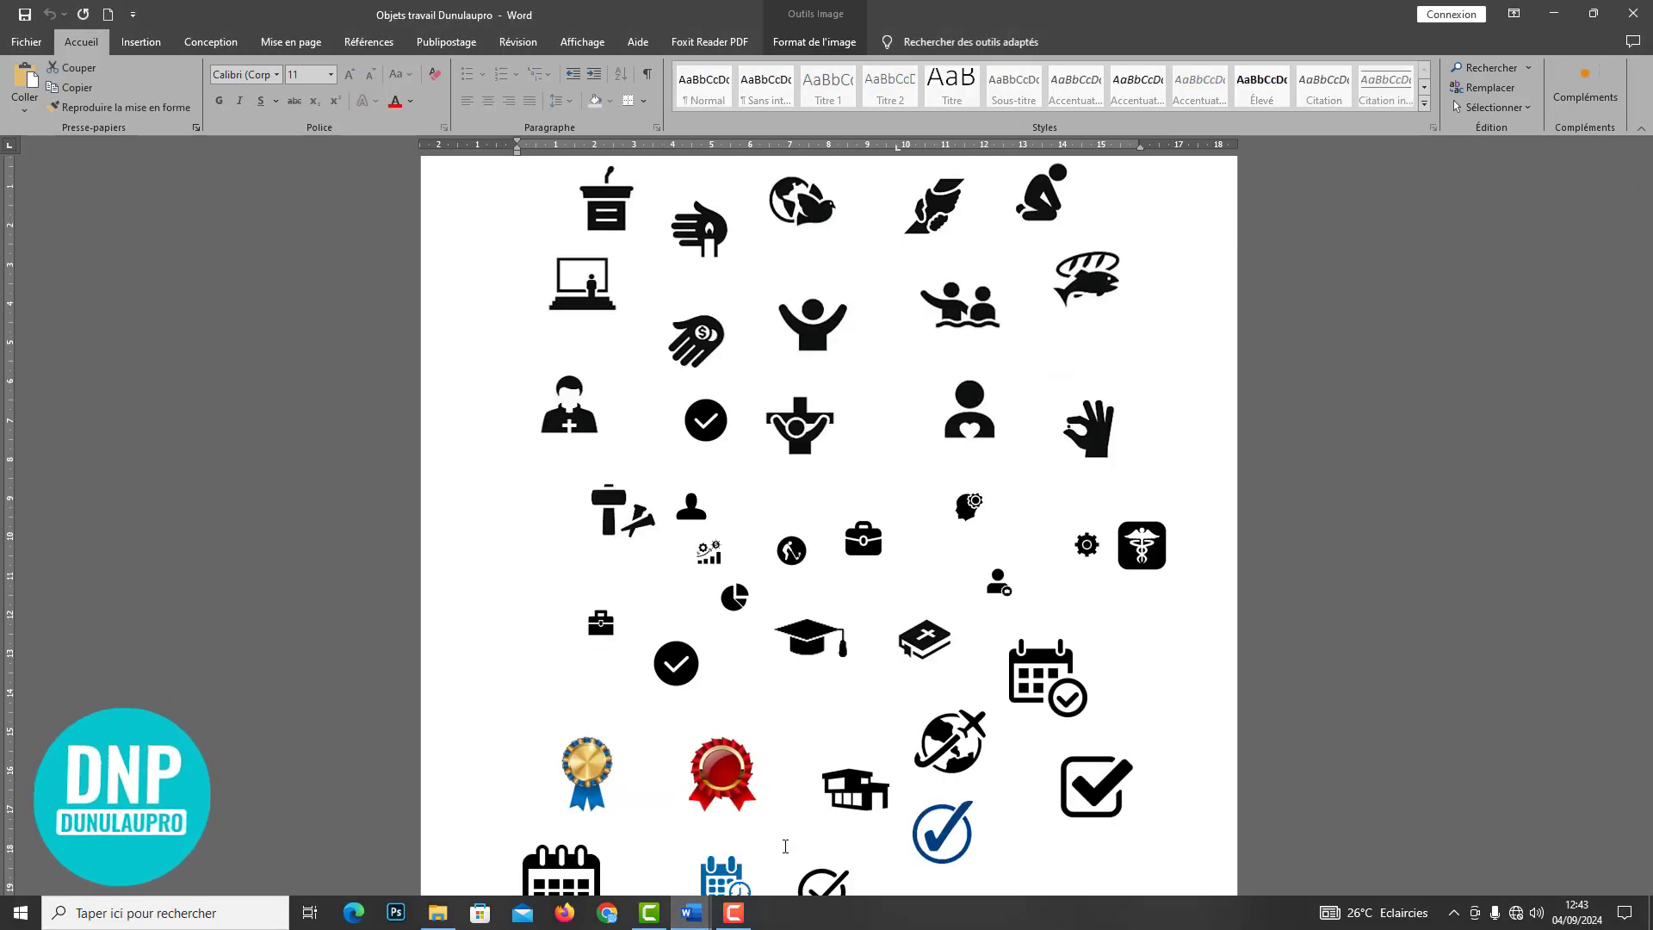
pyautogui.hotkey('alt', 'Tab')
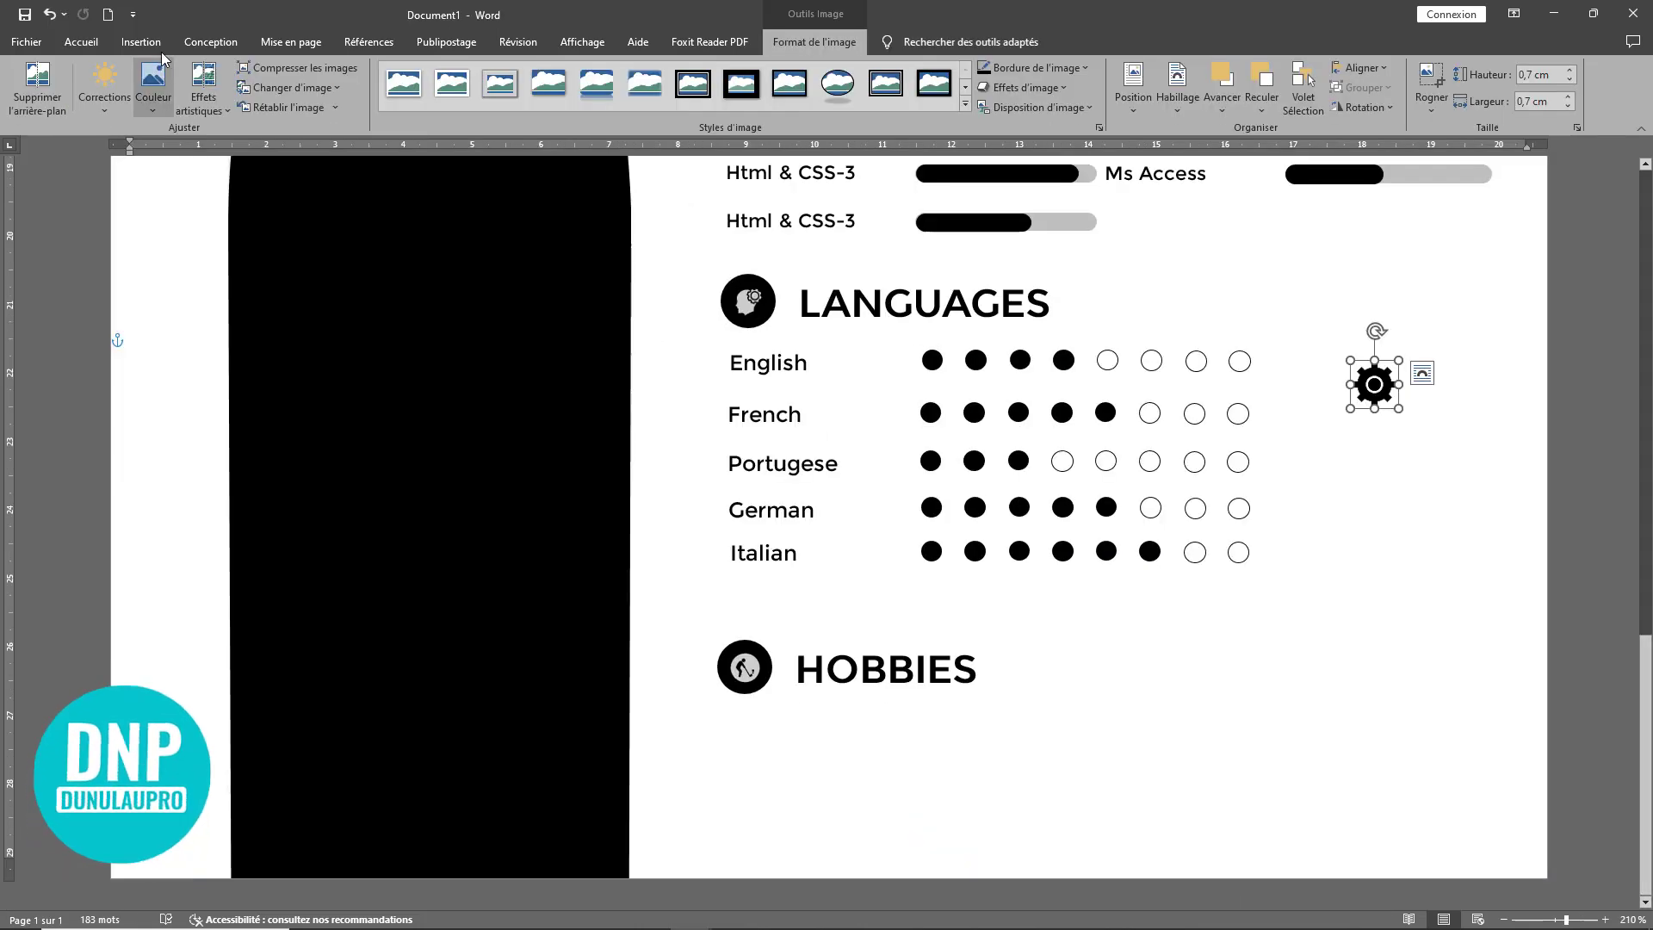
# Step: Draw a block arc below the HOBBIES heading, shape it into a thin, almost closed ring and size it about 1,65 by 1,66 cm
pyautogui.click(130, 43)
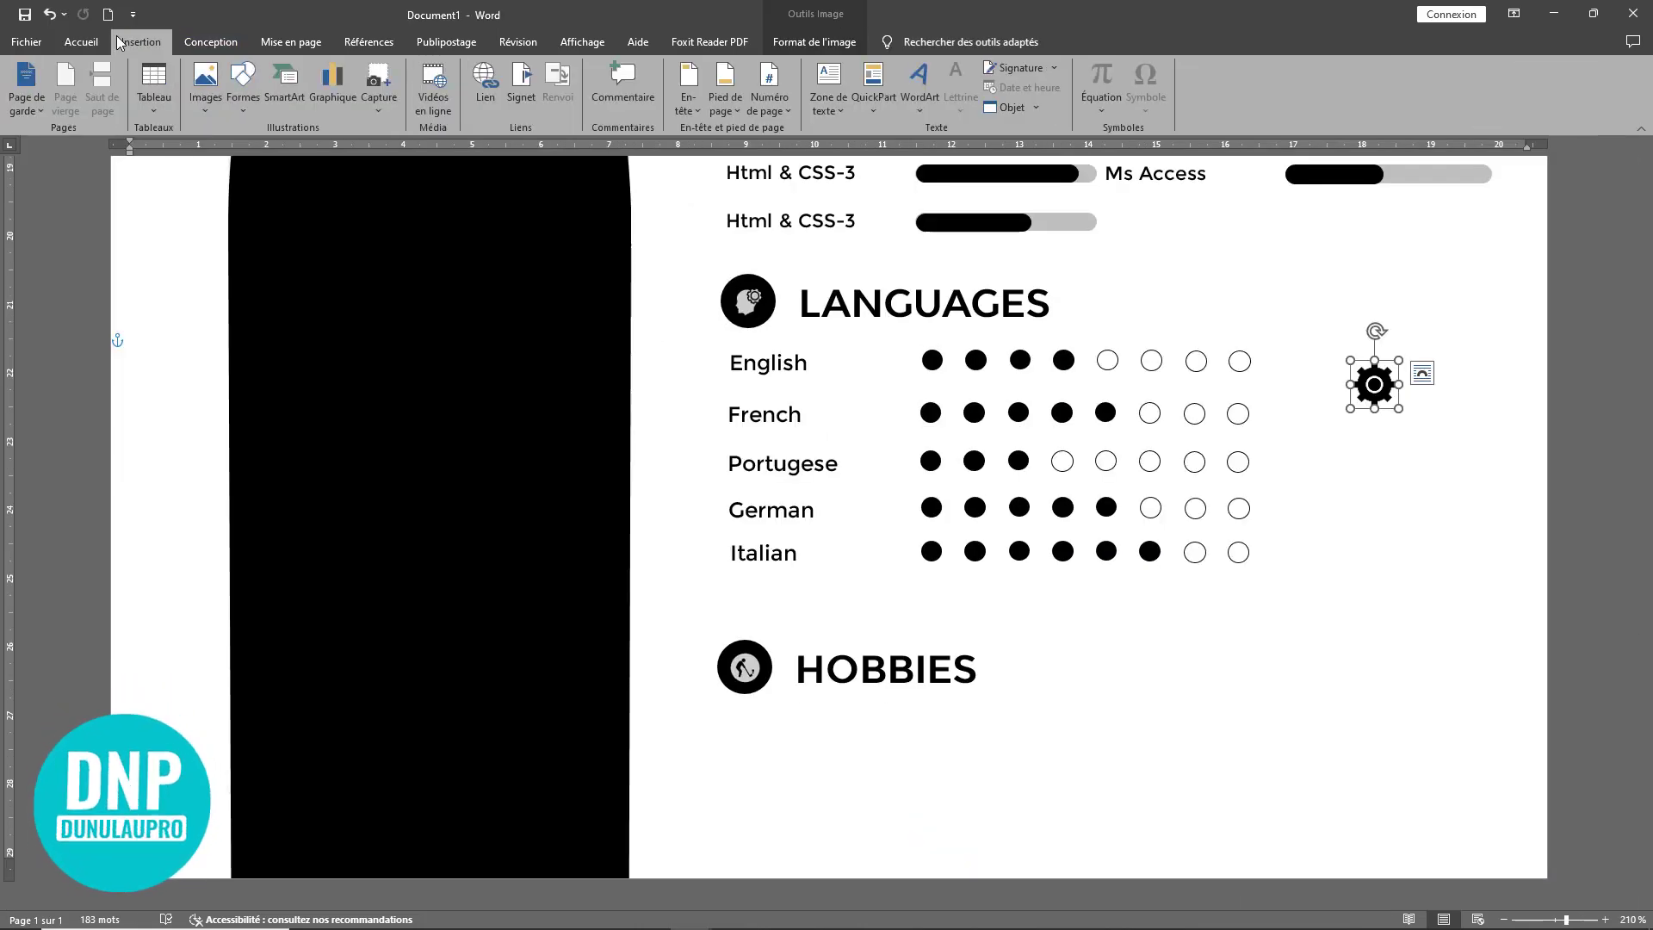
pyautogui.click(245, 107)
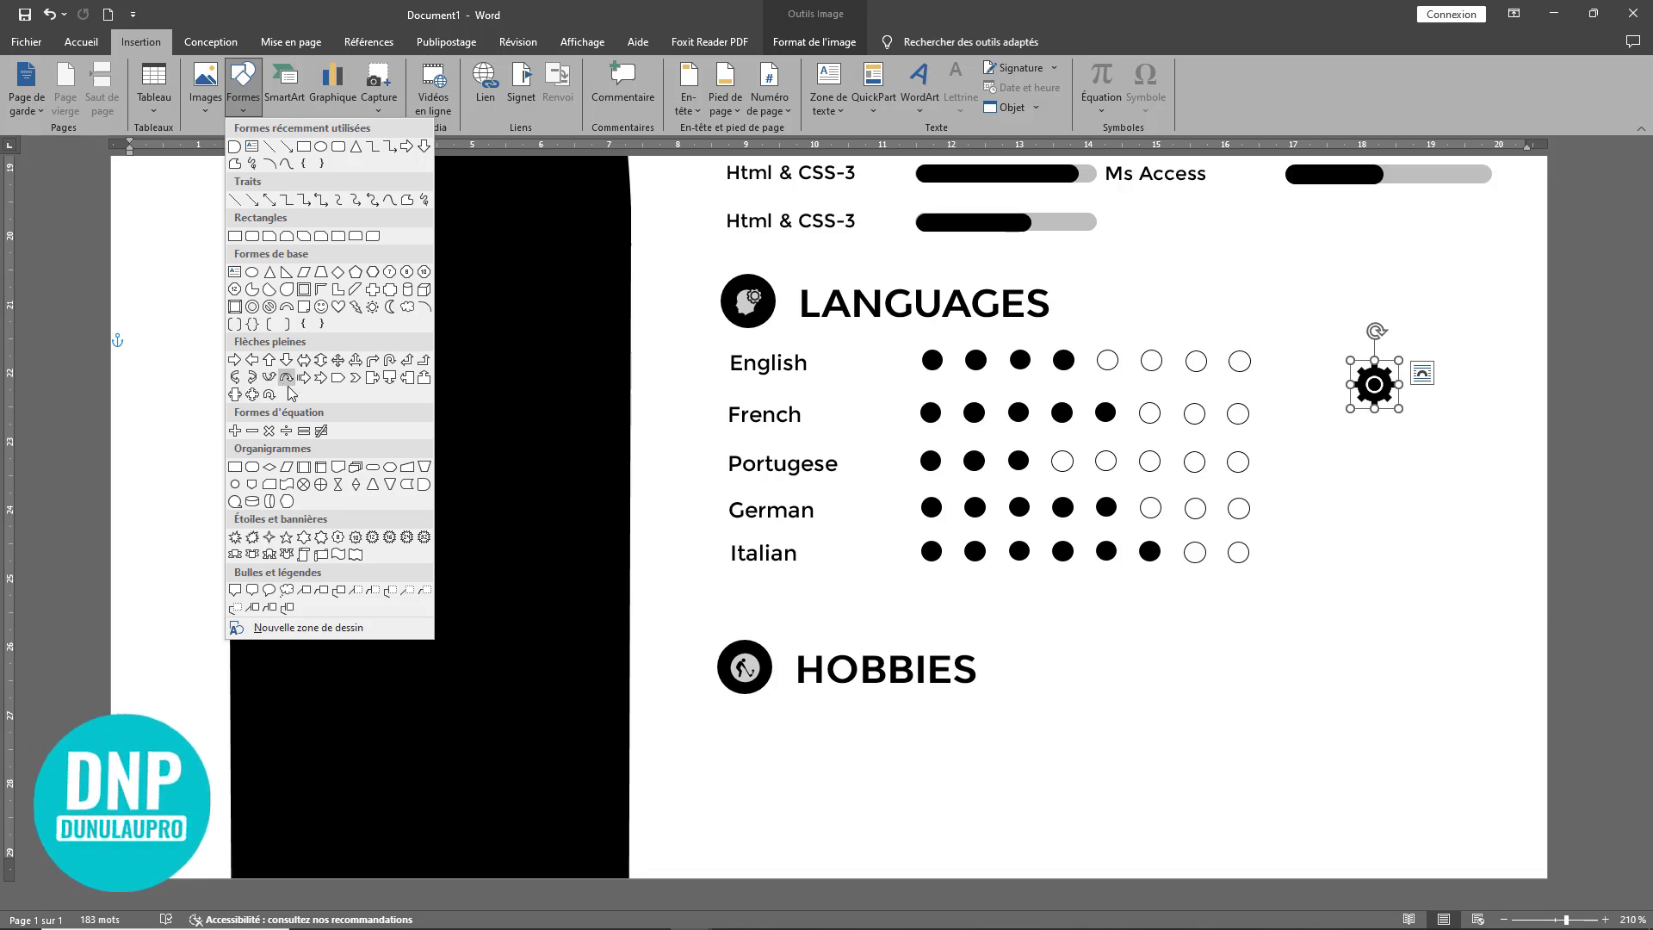
pyautogui.click(285, 314)
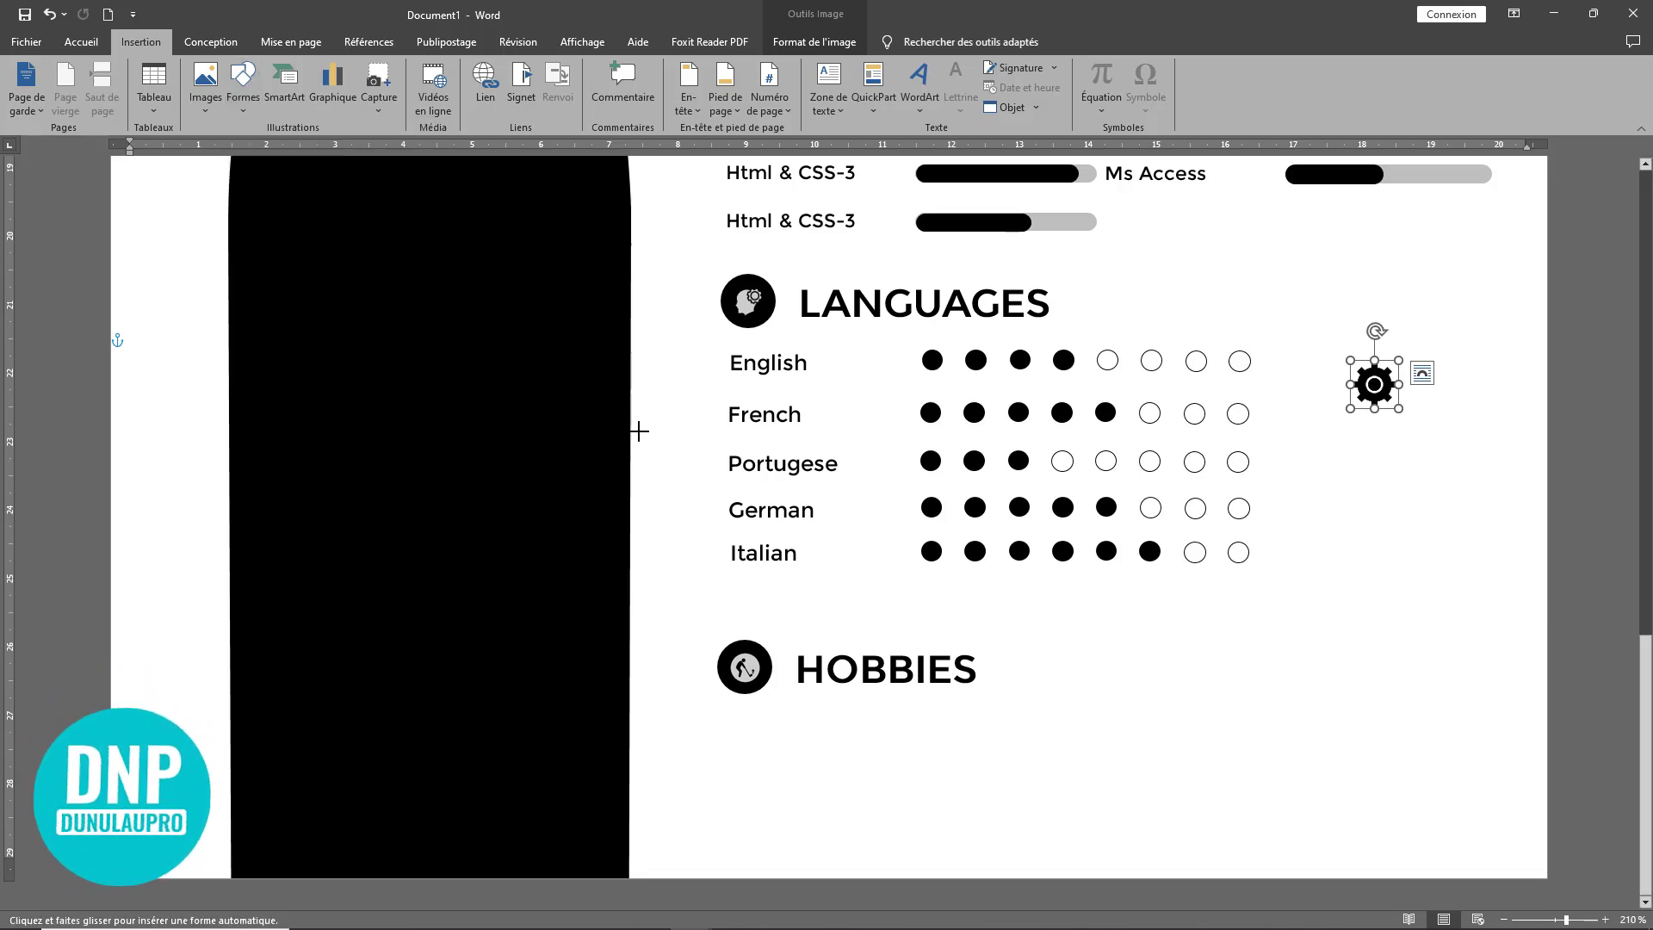
pyautogui.moveTo(798, 712); pyautogui.dragTo(892, 770)
pyautogui.moveTo(889, 833)
pyautogui.mouseDown()
pyautogui.moveTo(875, 830)
pyautogui.moveTo(933, 819)
pyautogui.moveTo(936, 864)
pyautogui.mouseUp()
pyautogui.moveTo(909, 790)
pyautogui.mouseDown()
pyautogui.moveTo(879, 831)
pyautogui.moveTo(947, 738)
pyautogui.moveTo(870, 848)
pyautogui.moveTo(809, 813)
pyautogui.mouseUp()
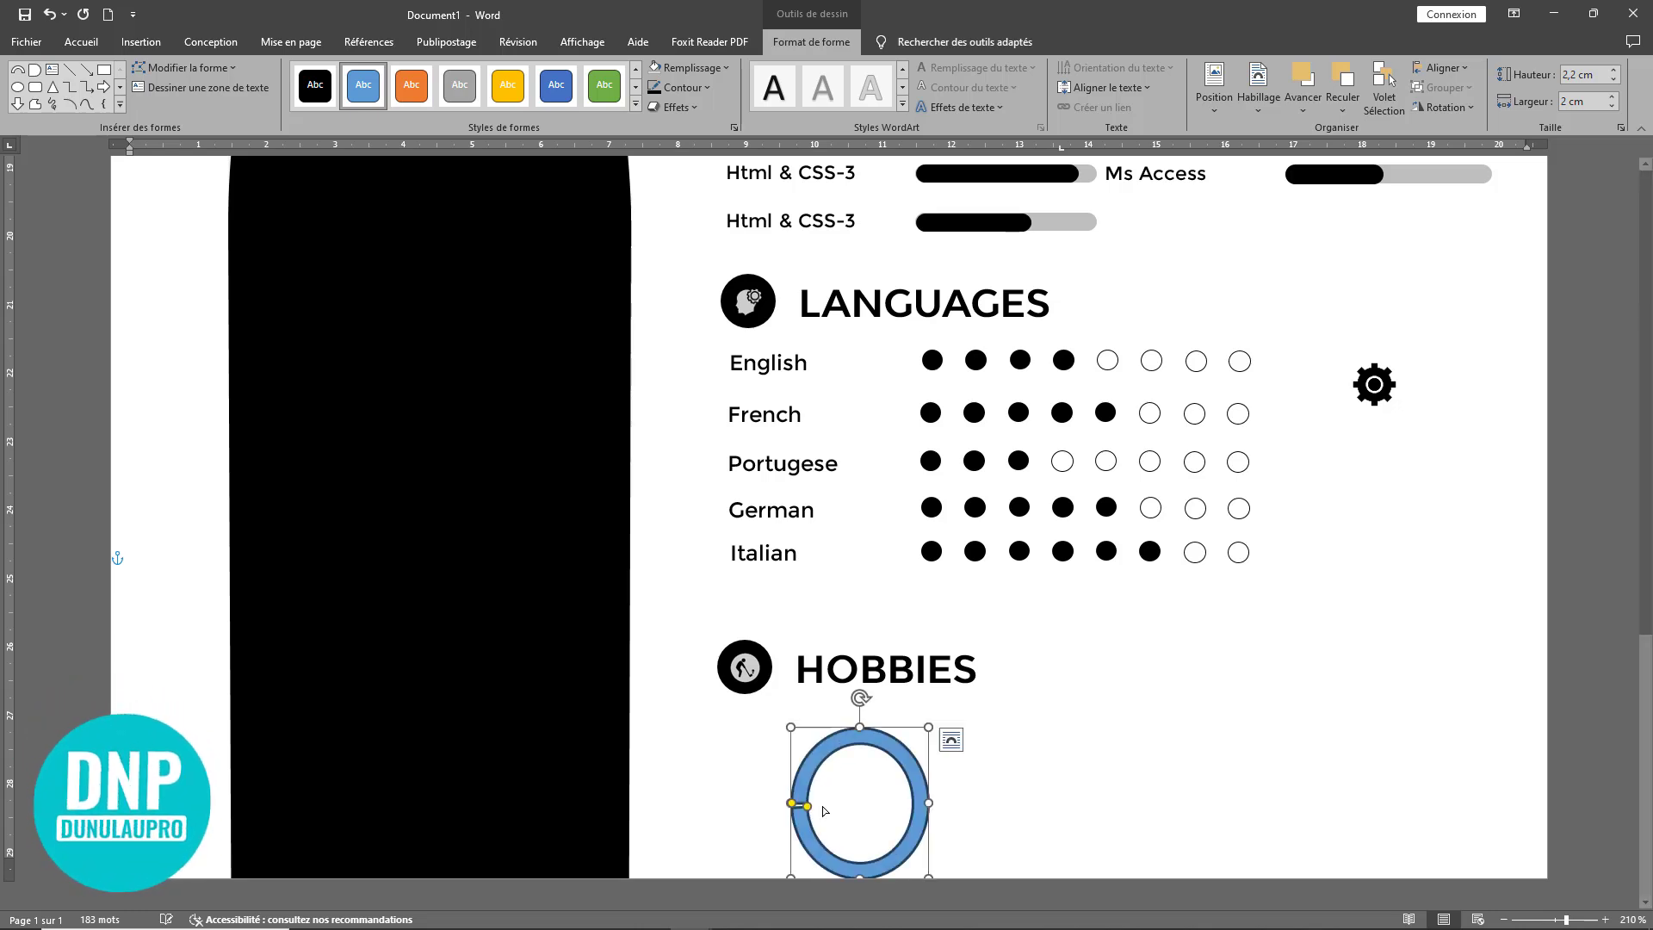
pyautogui.moveTo(930, 875); pyautogui.dragTo(905, 841)
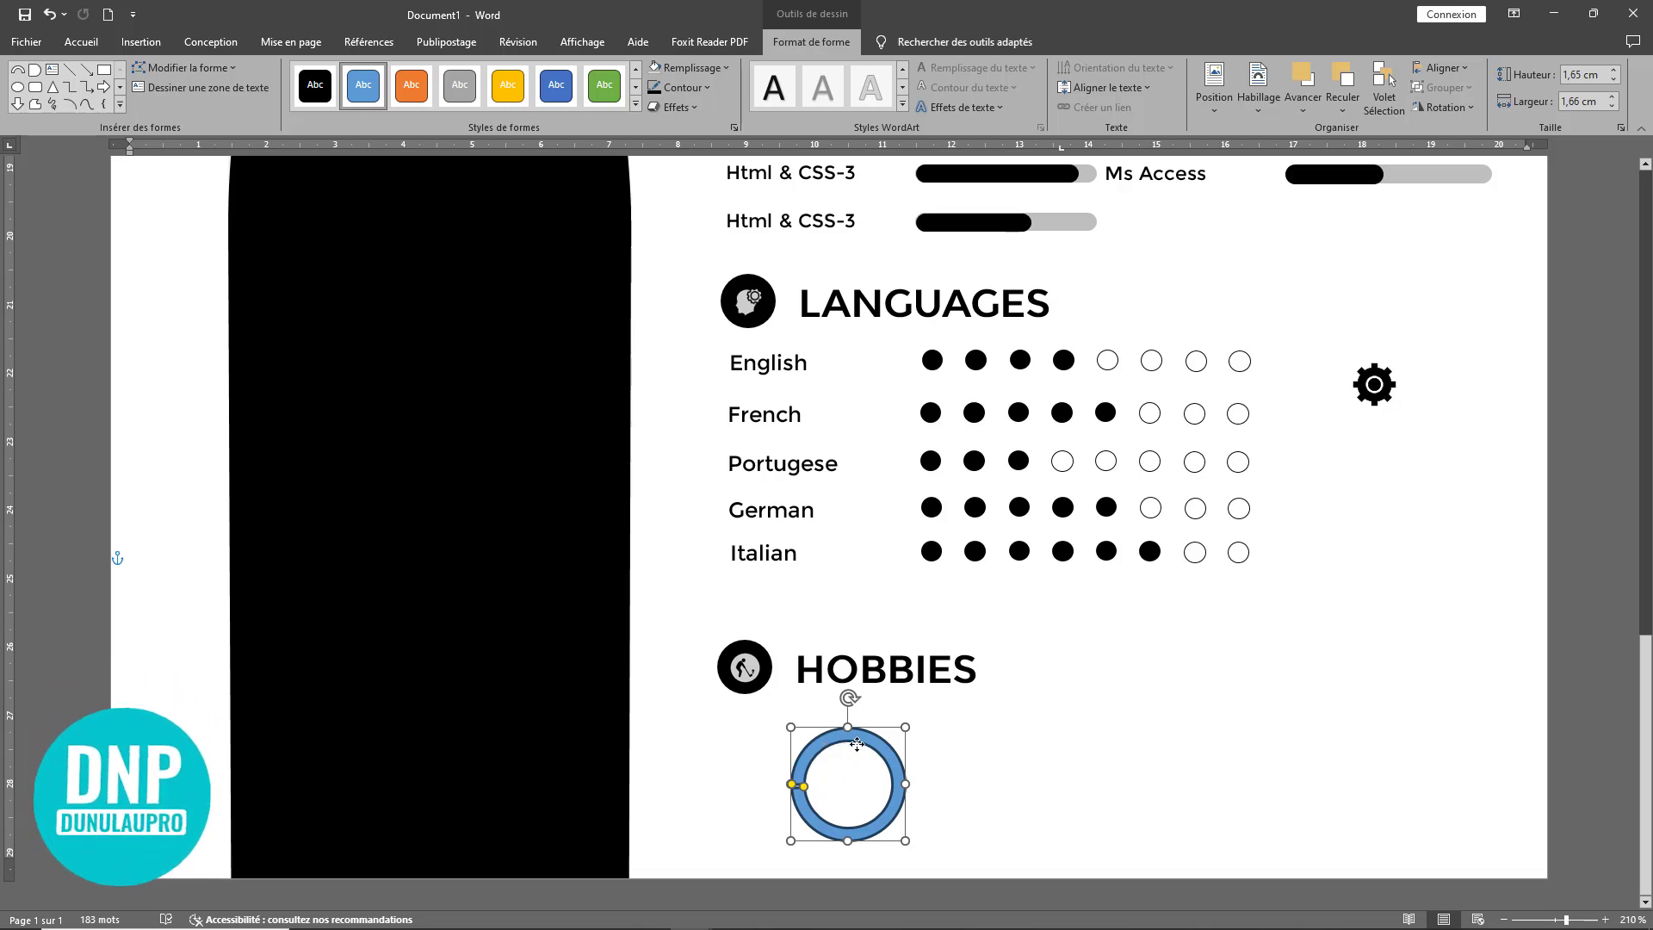
# Step: Duplicate the ring beside the original, and give the original a black fill with no outline
pyautogui.keyDown('ctrl'); pyautogui.moveTo(828, 746); pyautogui.dragTo(1013, 745); pyautogui.keyUp('ctrl')
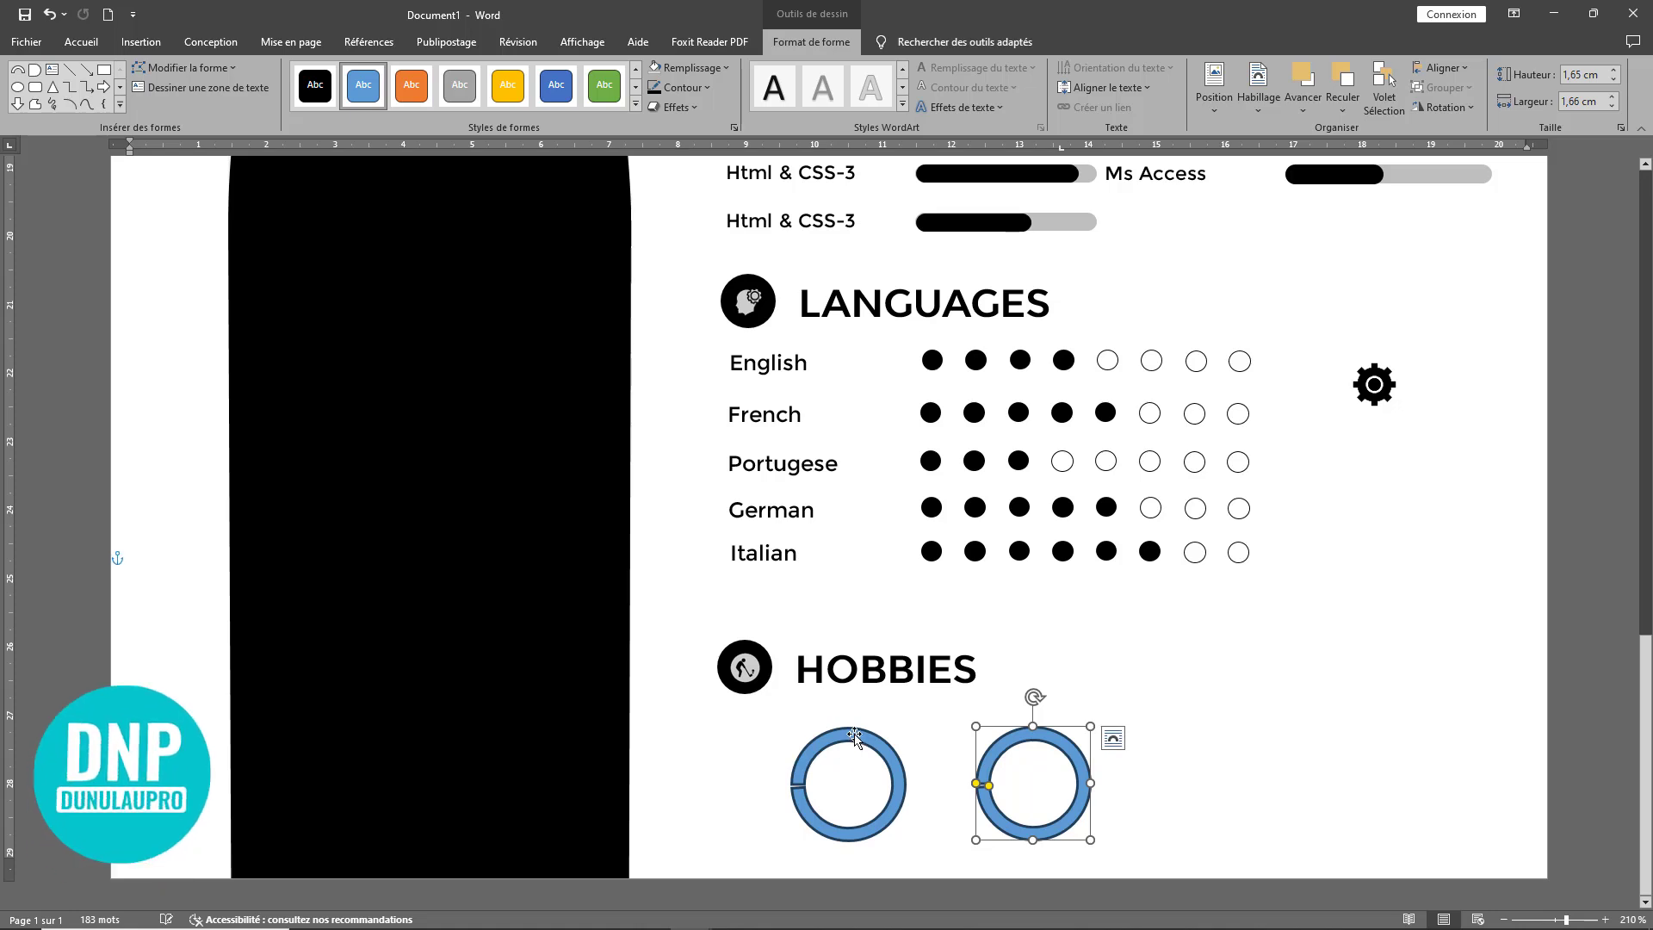
pyautogui.click(846, 752)
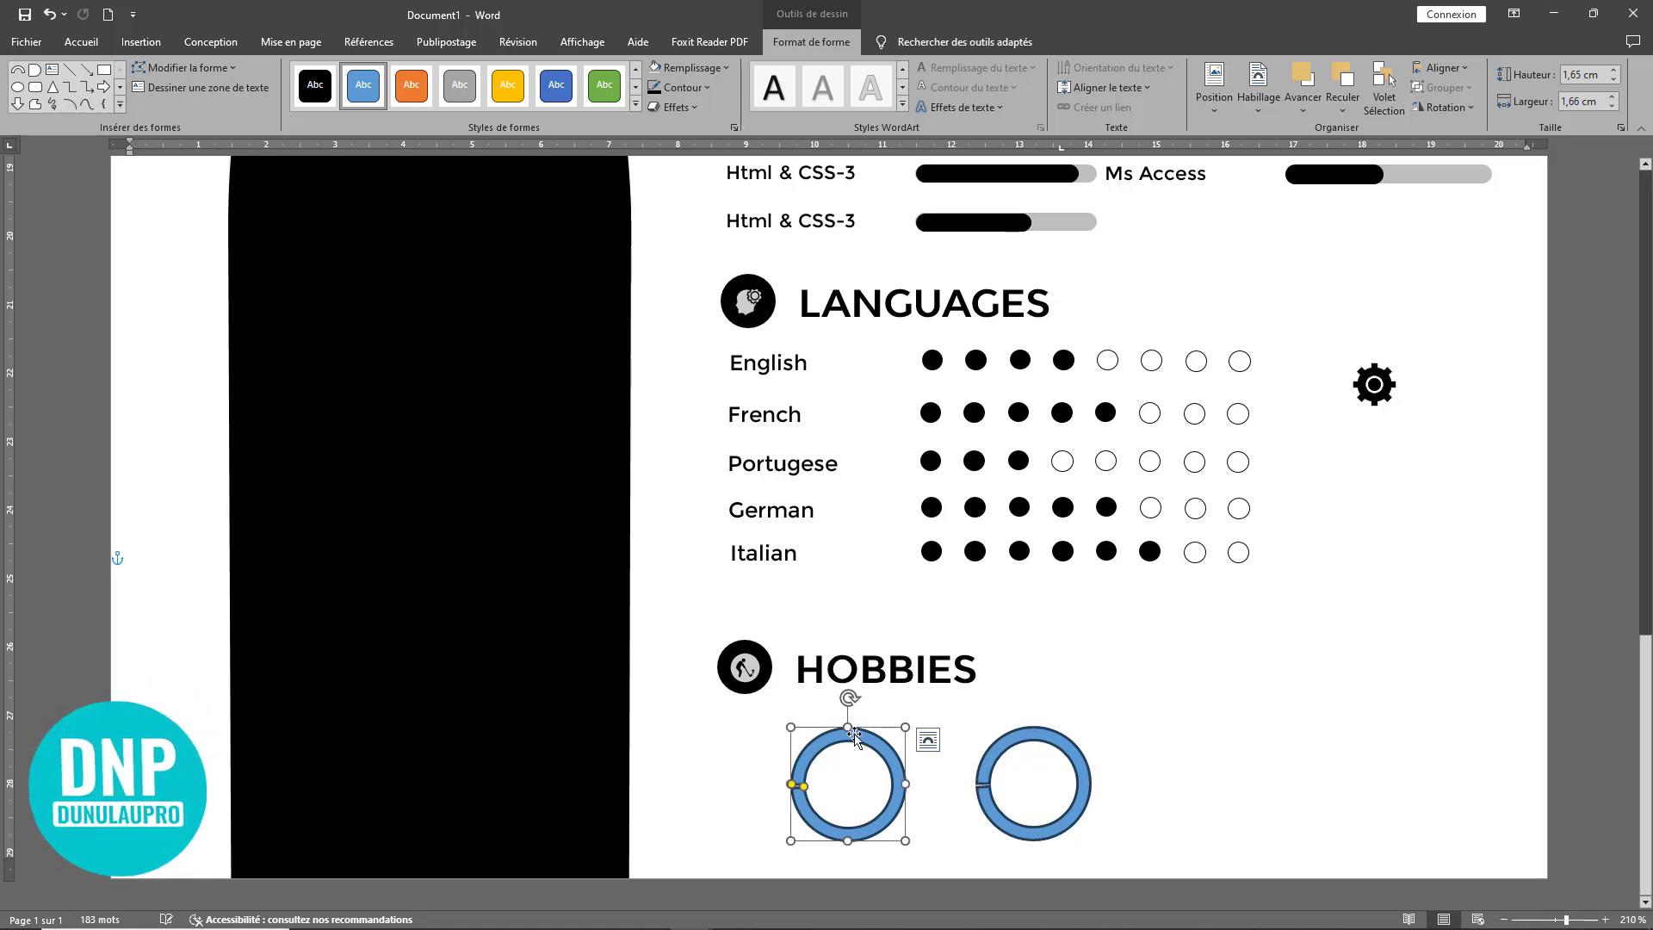
pyautogui.click(685, 89)
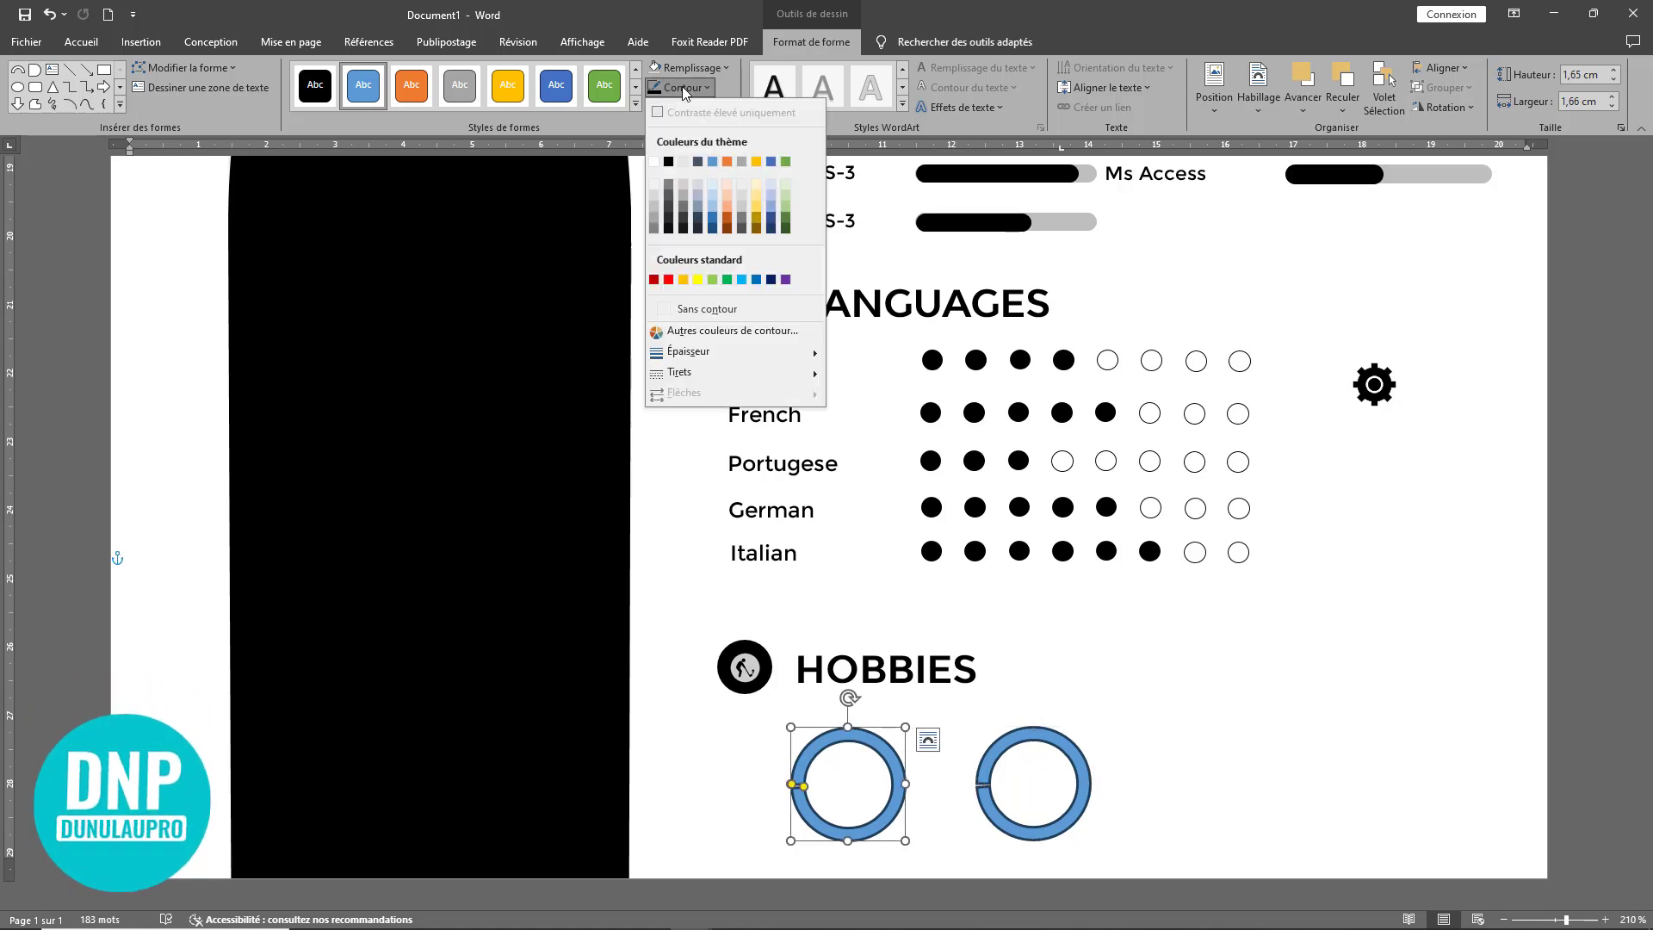
pyautogui.click(689, 68)
pyautogui.click(688, 68)
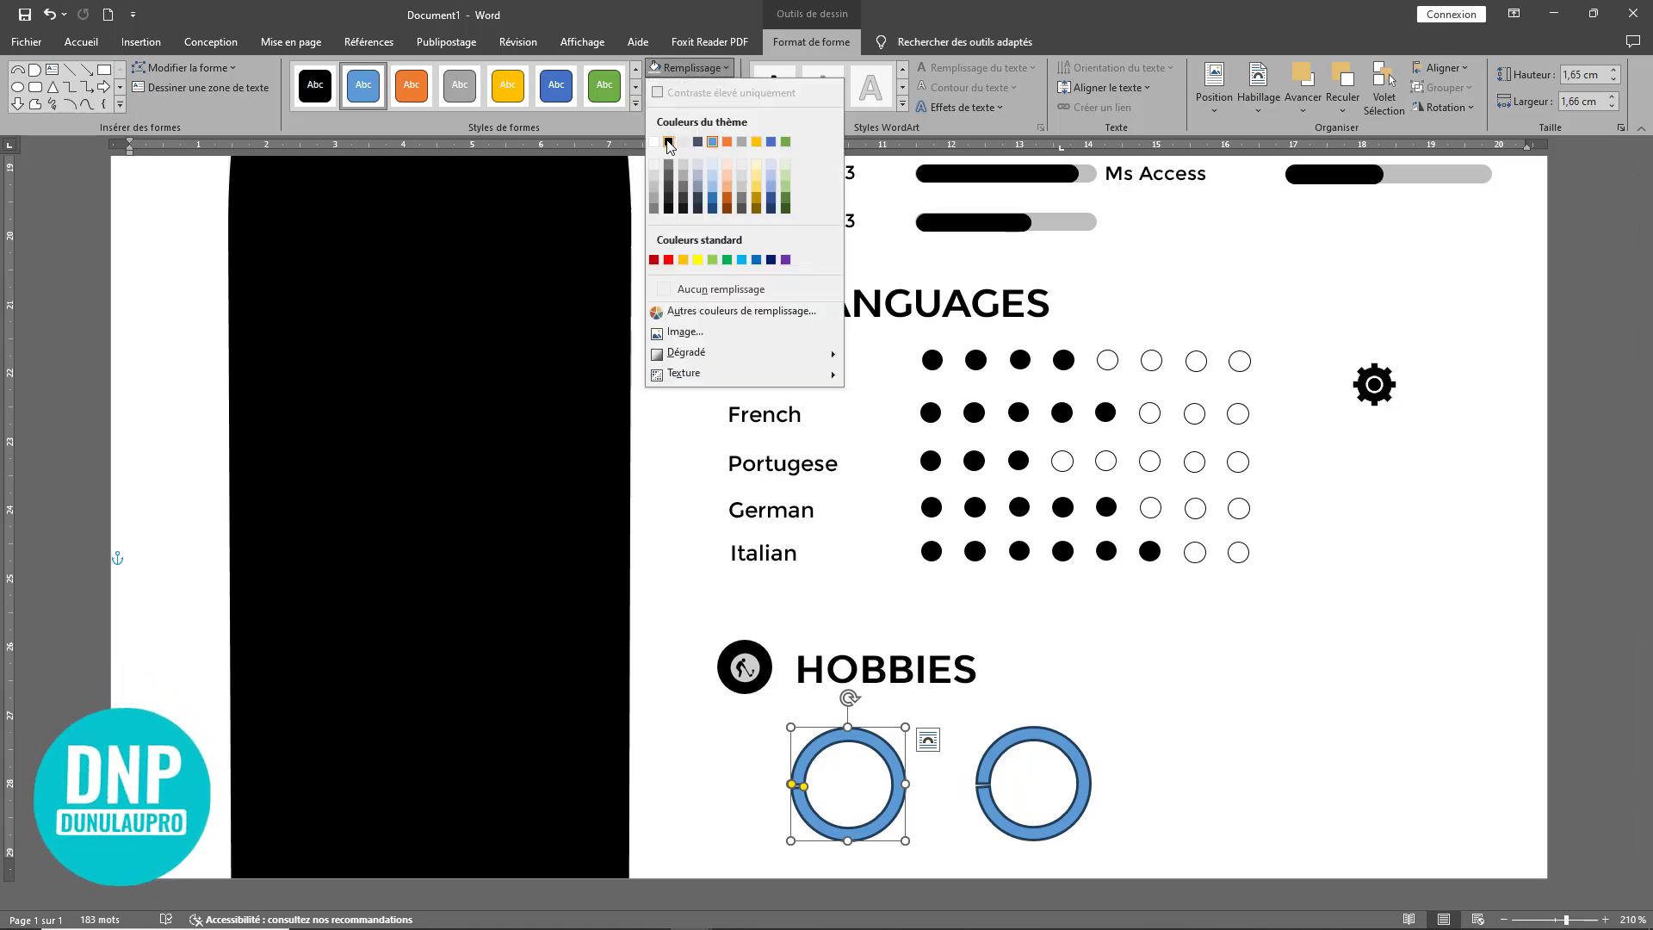
pyautogui.click(668, 141)
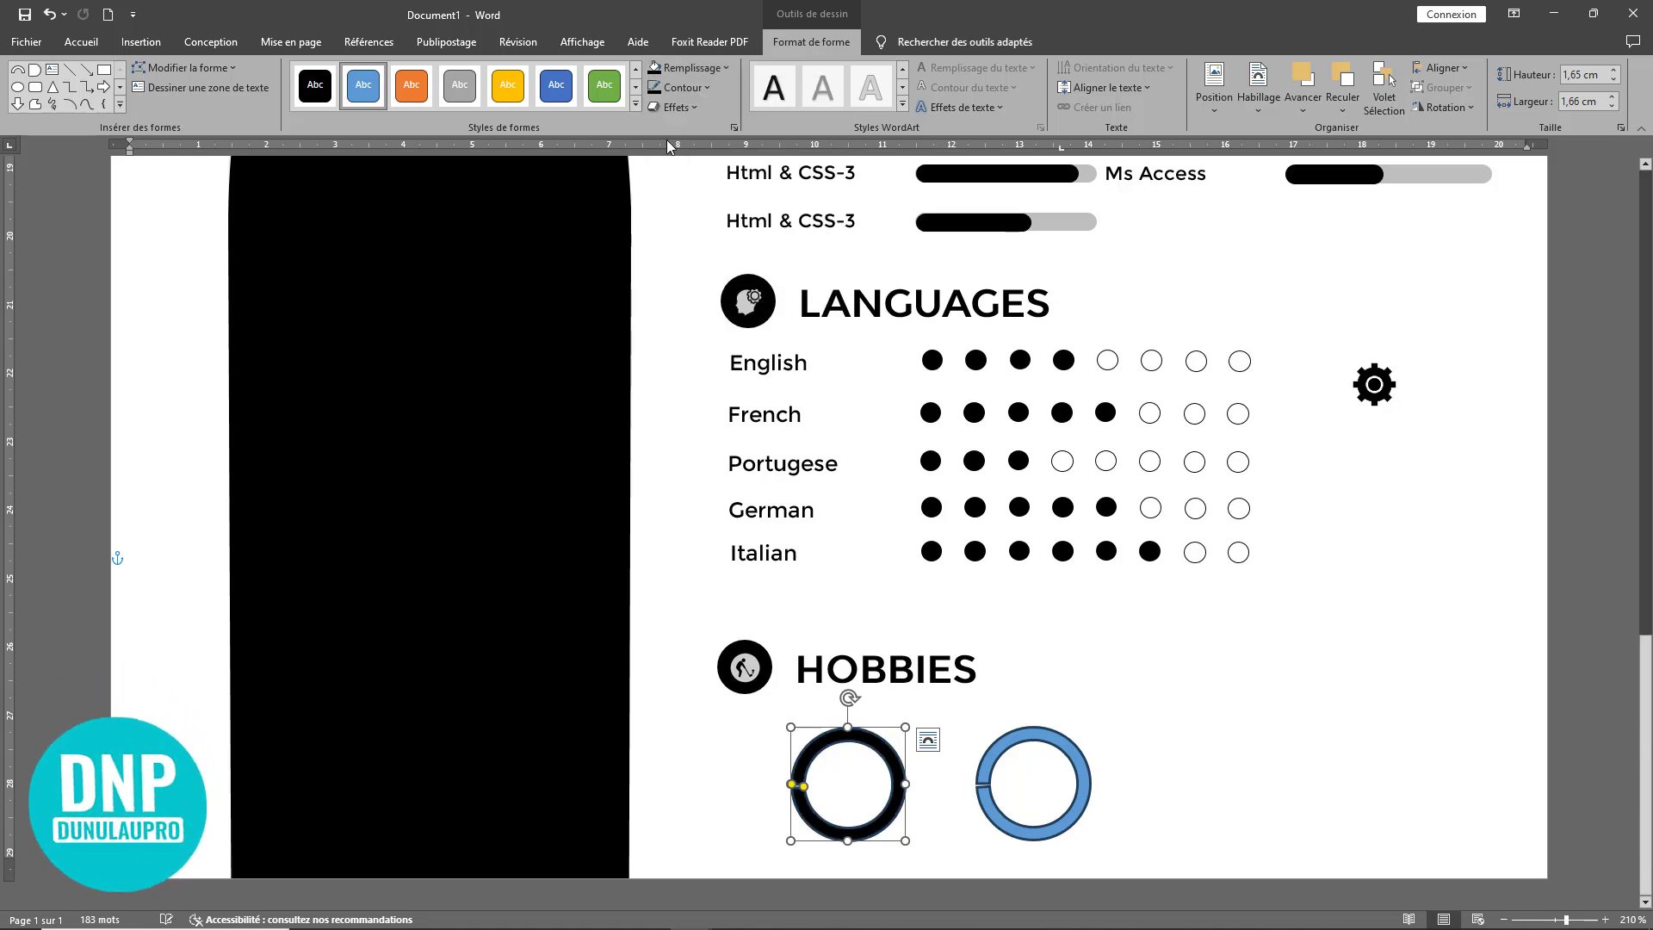
pyautogui.click(676, 90)
pyautogui.click(706, 309)
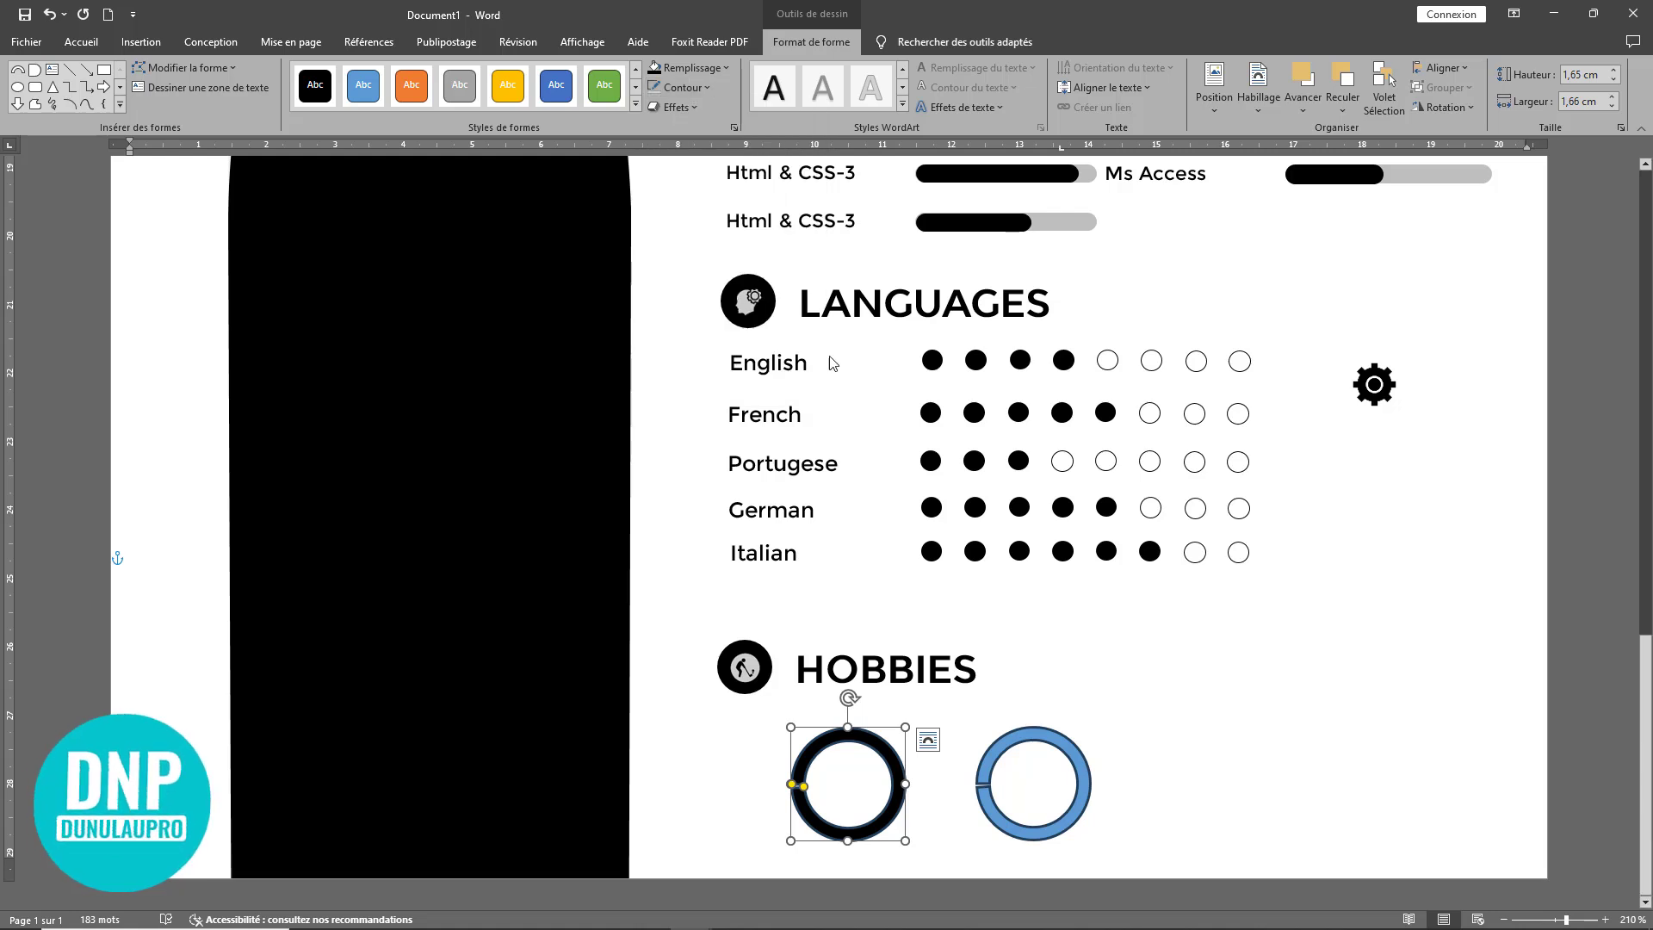
# Step: Give the copied ring a light grey fill with no outline
pyautogui.click(1038, 740)
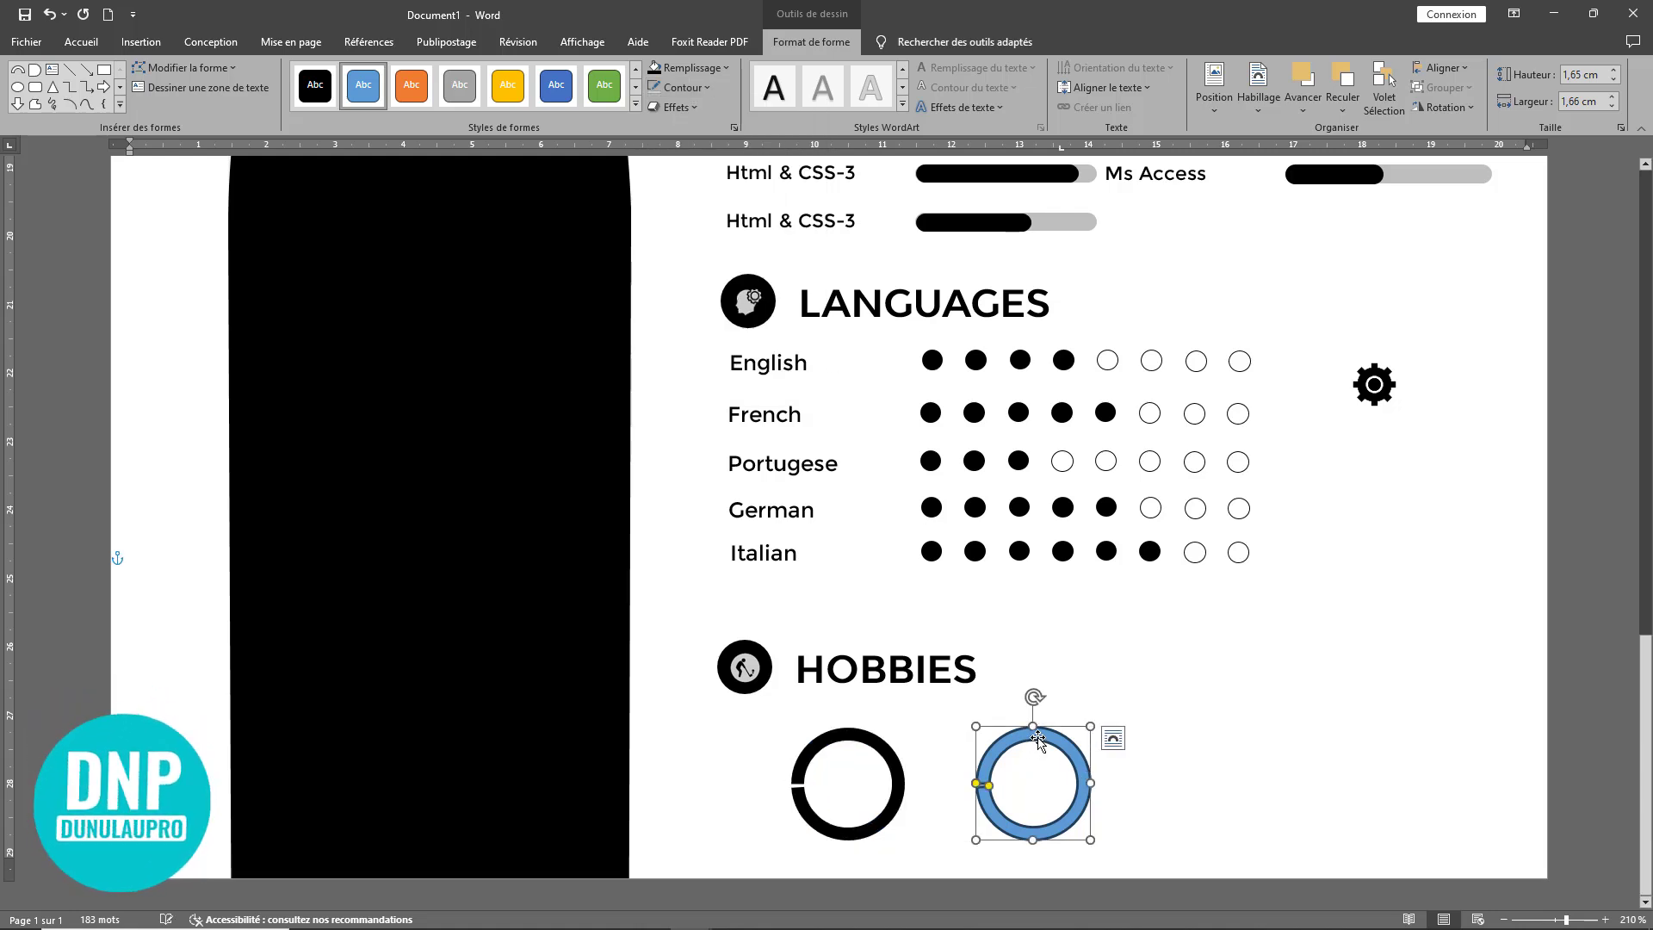
pyautogui.click(691, 68)
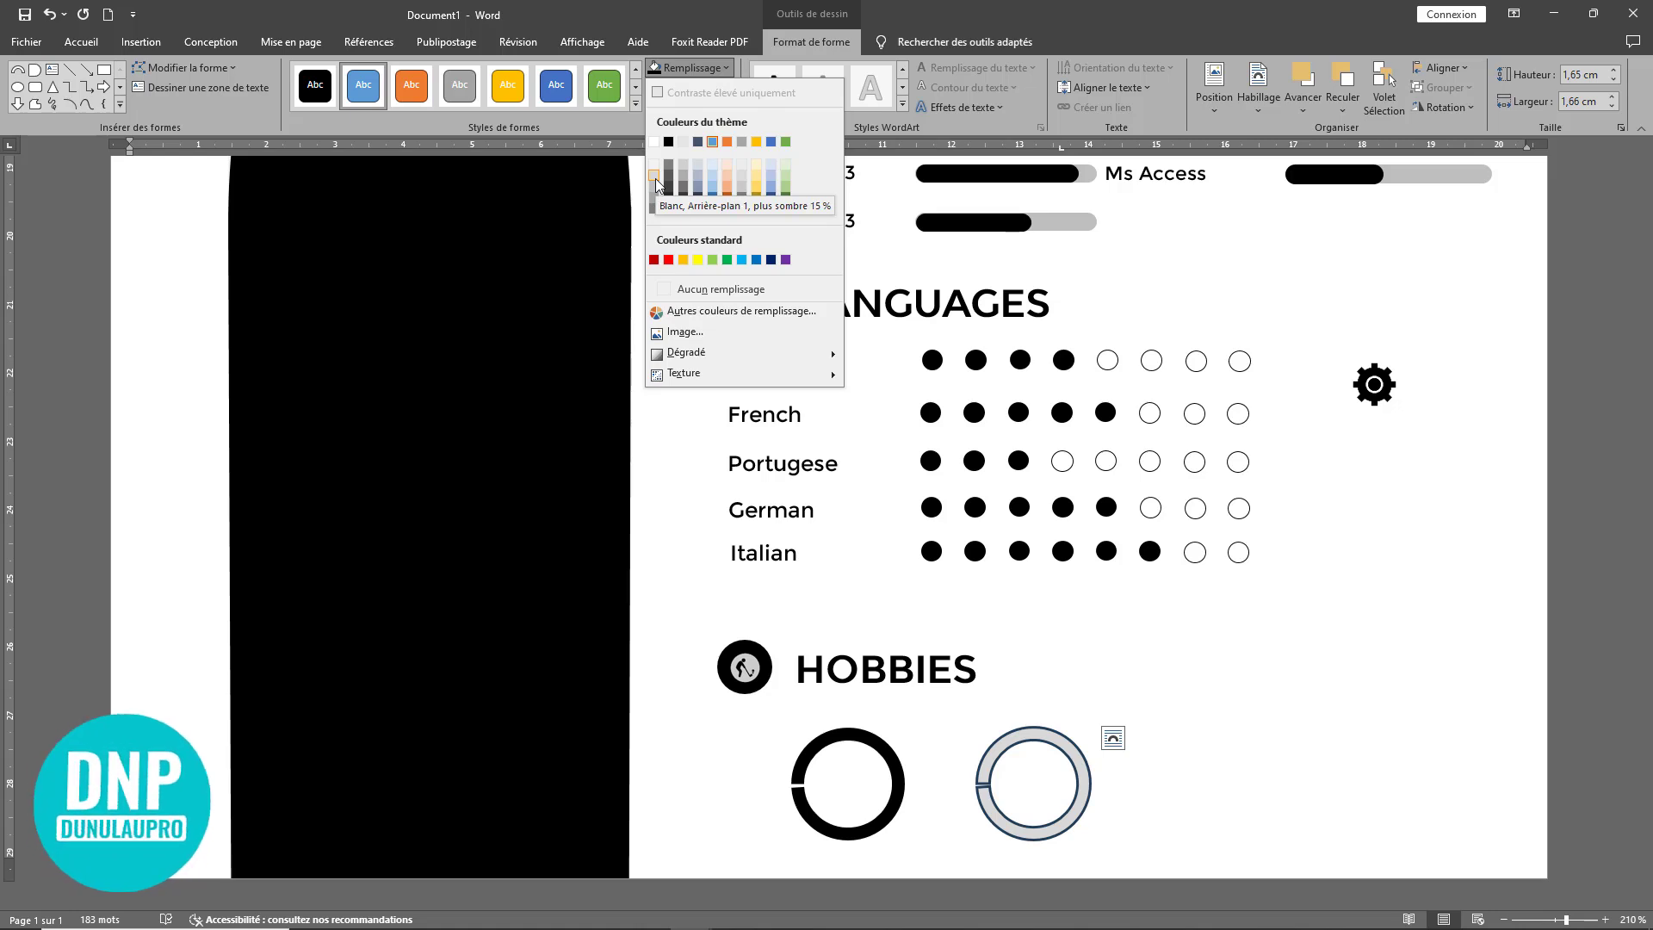
pyautogui.click(657, 186)
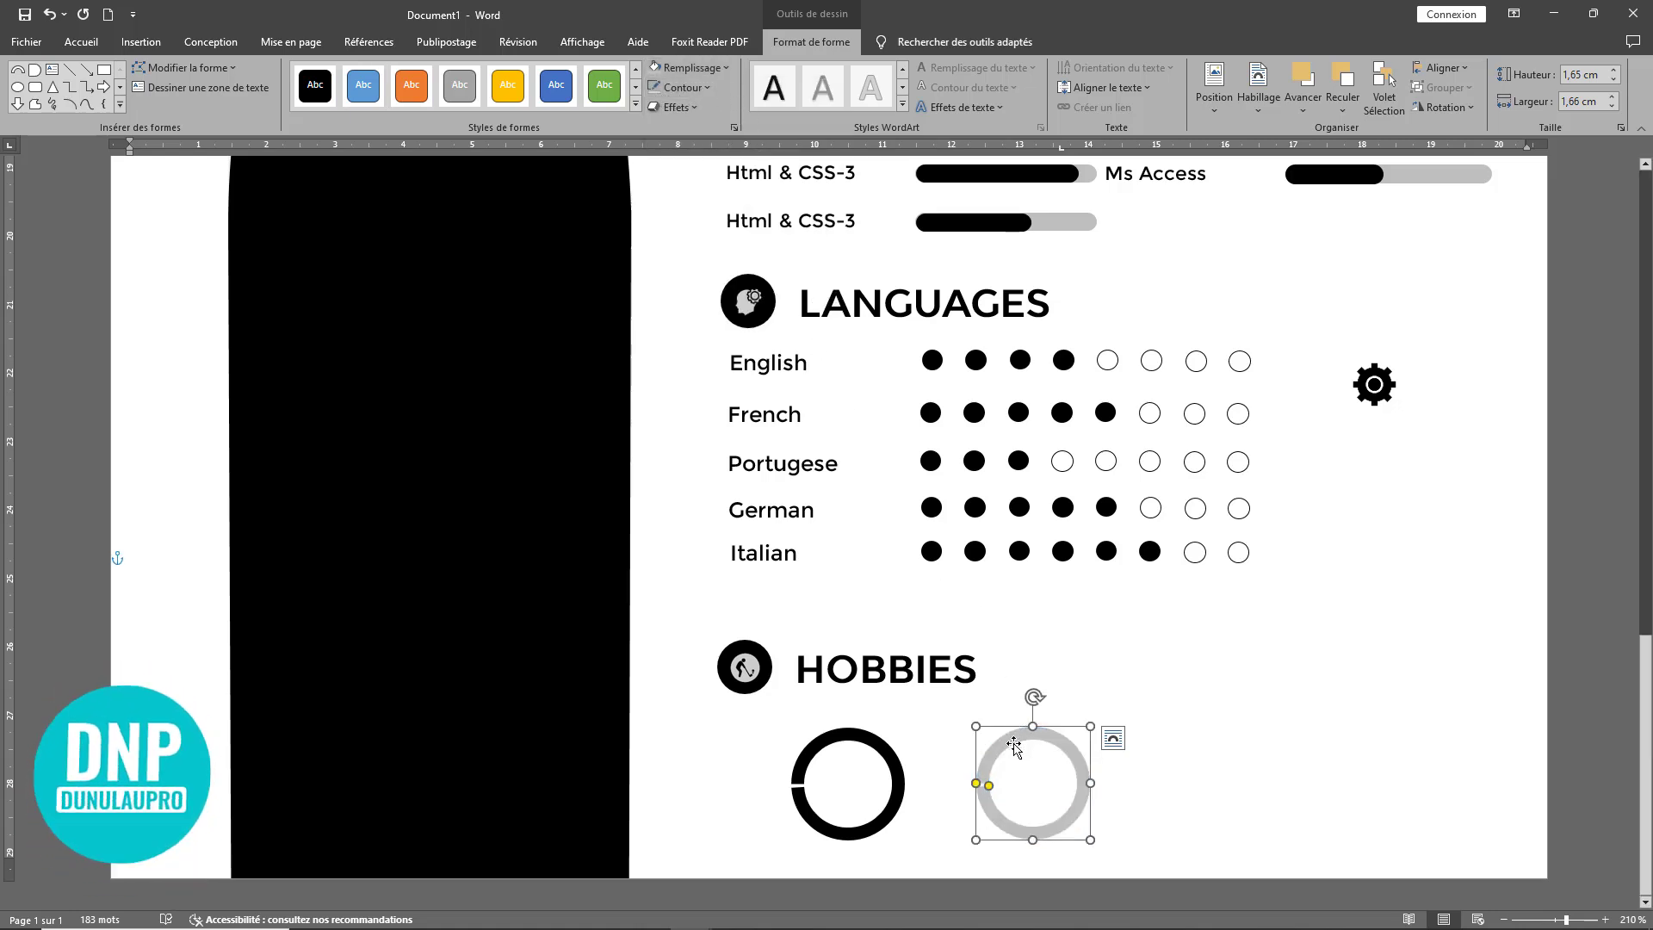
# Step: Place the grey ring exactly over the black ring, rotated so its gap sits at the upper left
pyautogui.moveTo(1009, 741); pyautogui.dragTo(906, 756)
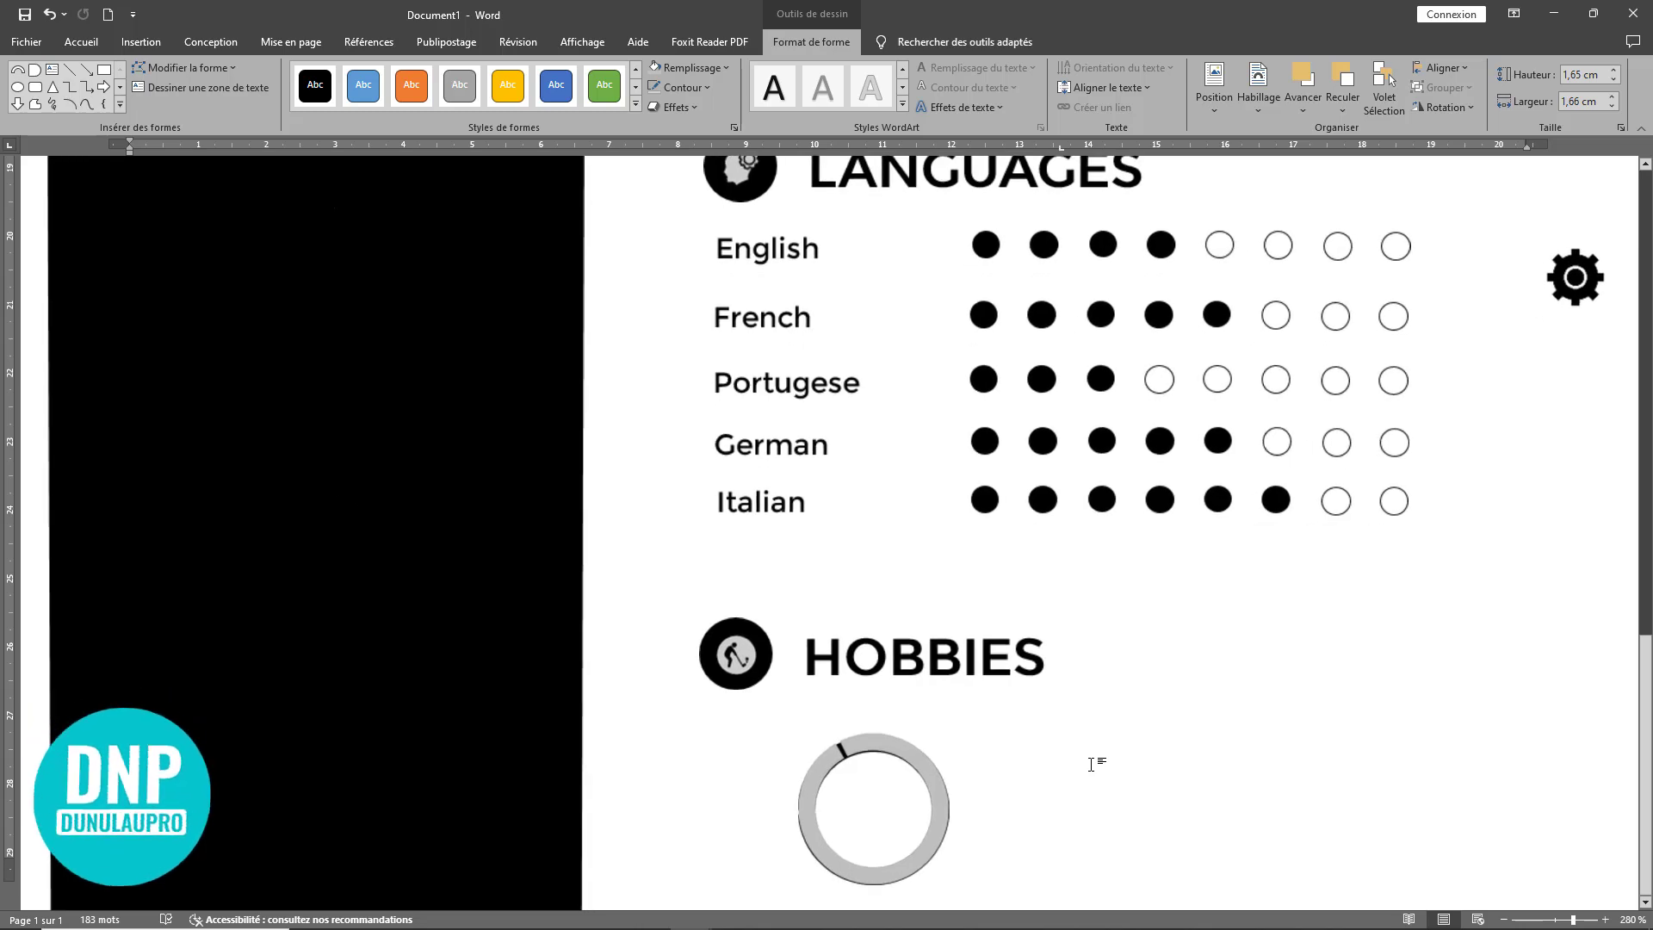
pyautogui.scroll(-1, 1059, 759)
pyautogui.click(889, 740)
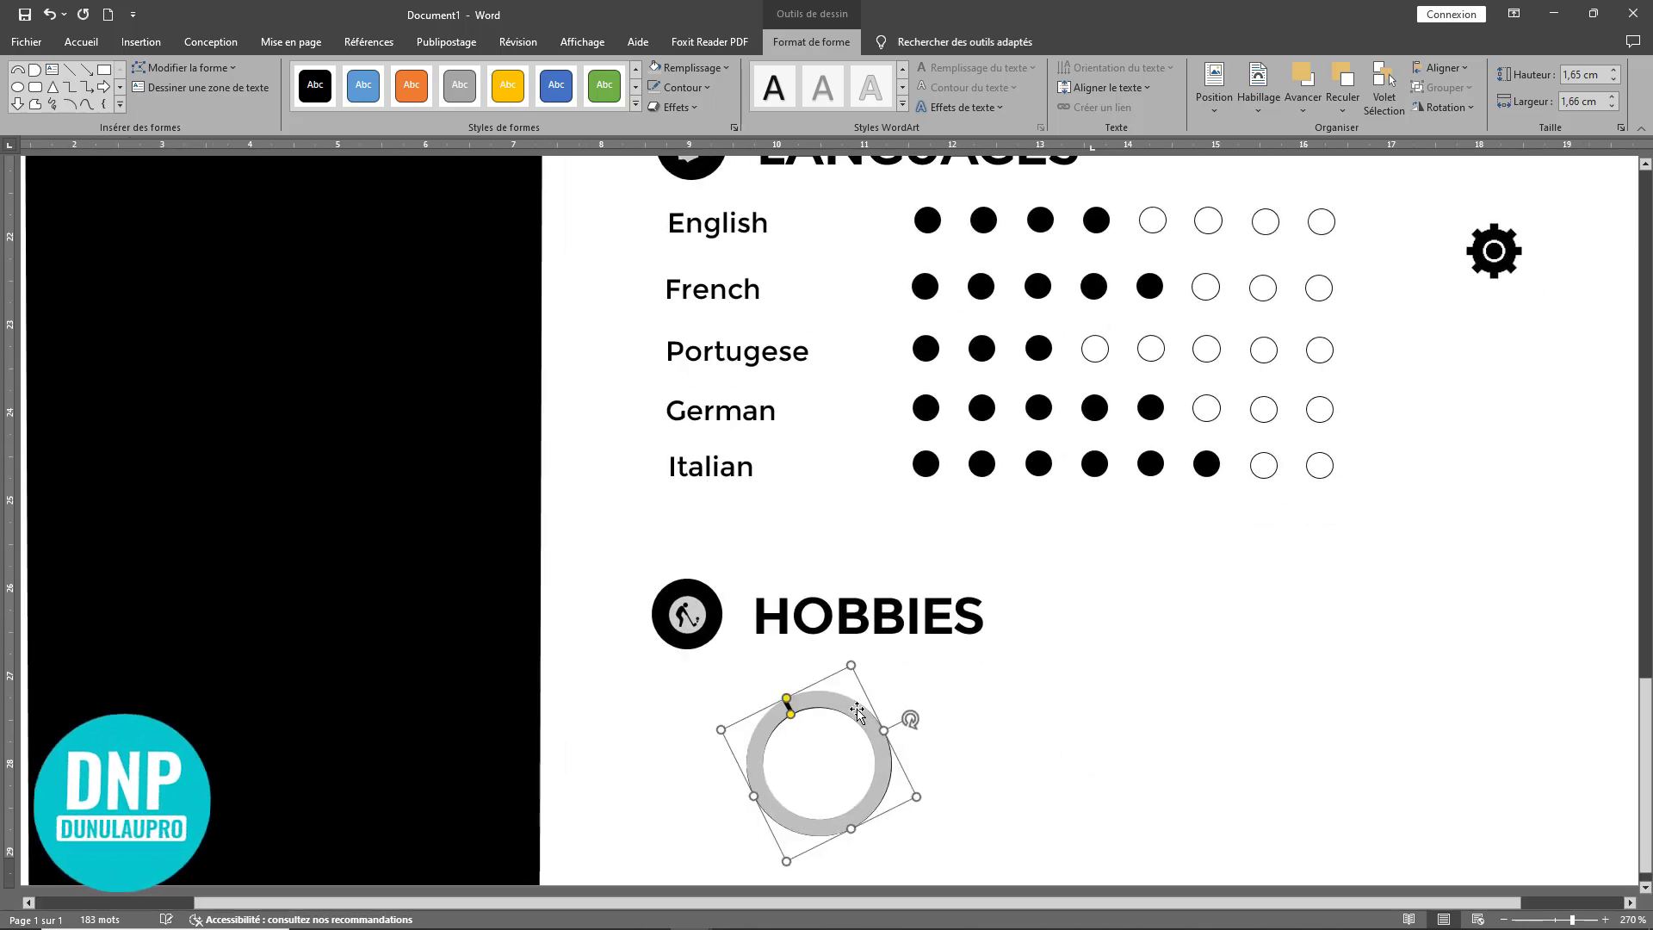
pyautogui.moveTo(857, 711); pyautogui.dragTo(857, 711)
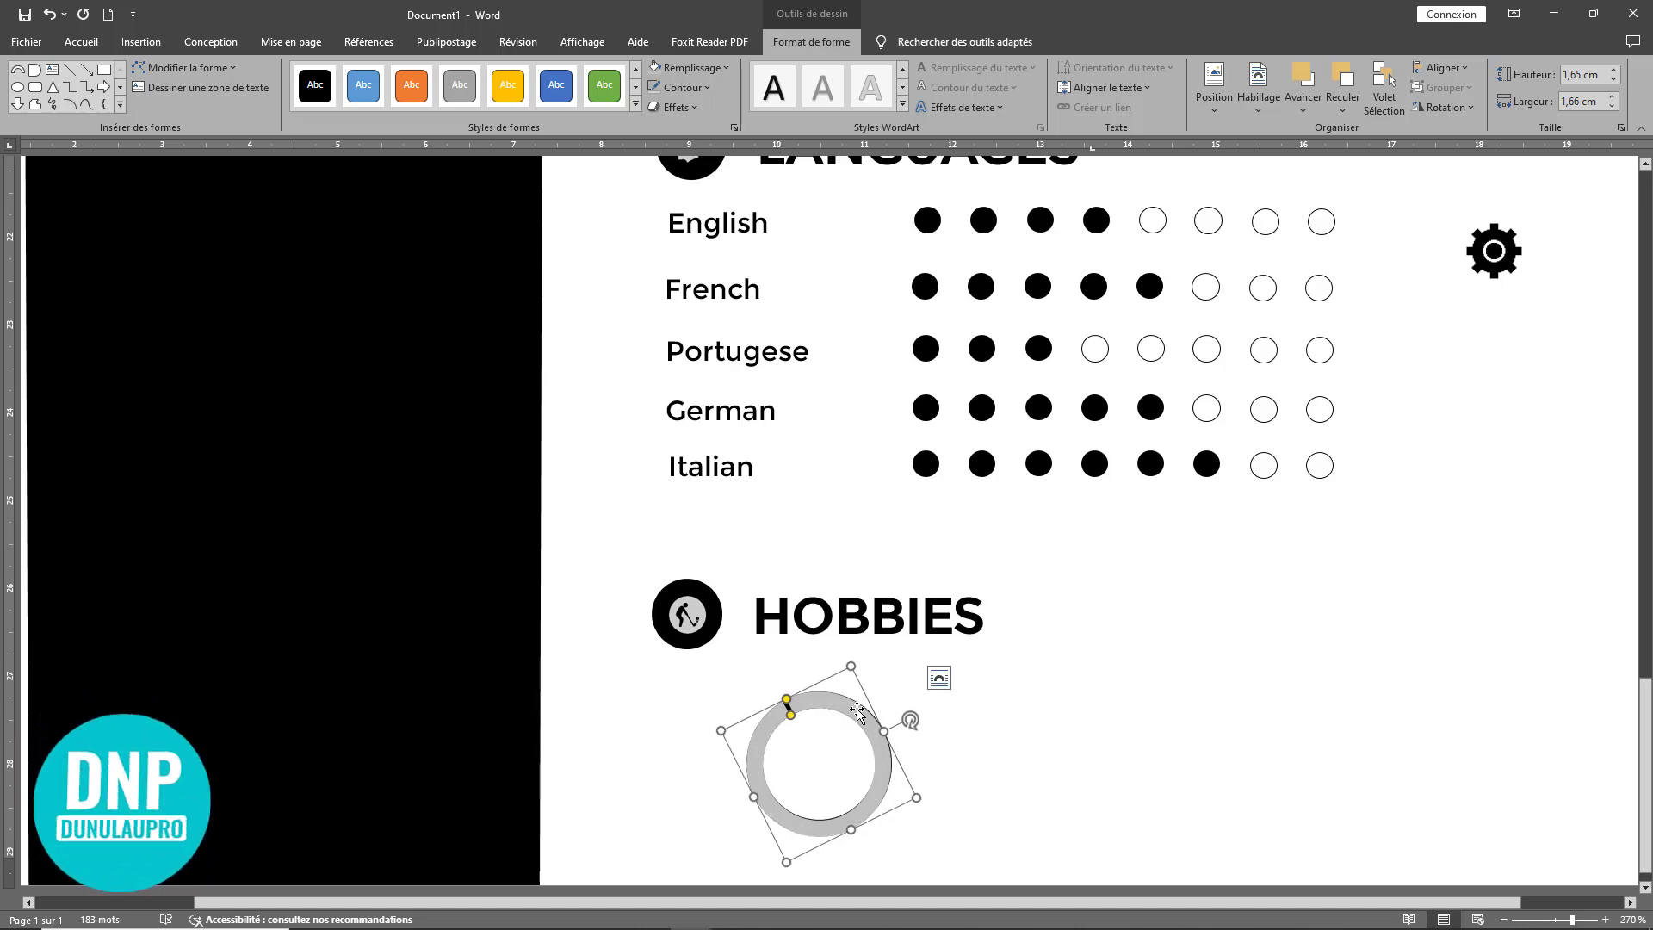
pyautogui.click(1044, 749)
pyautogui.click(876, 732)
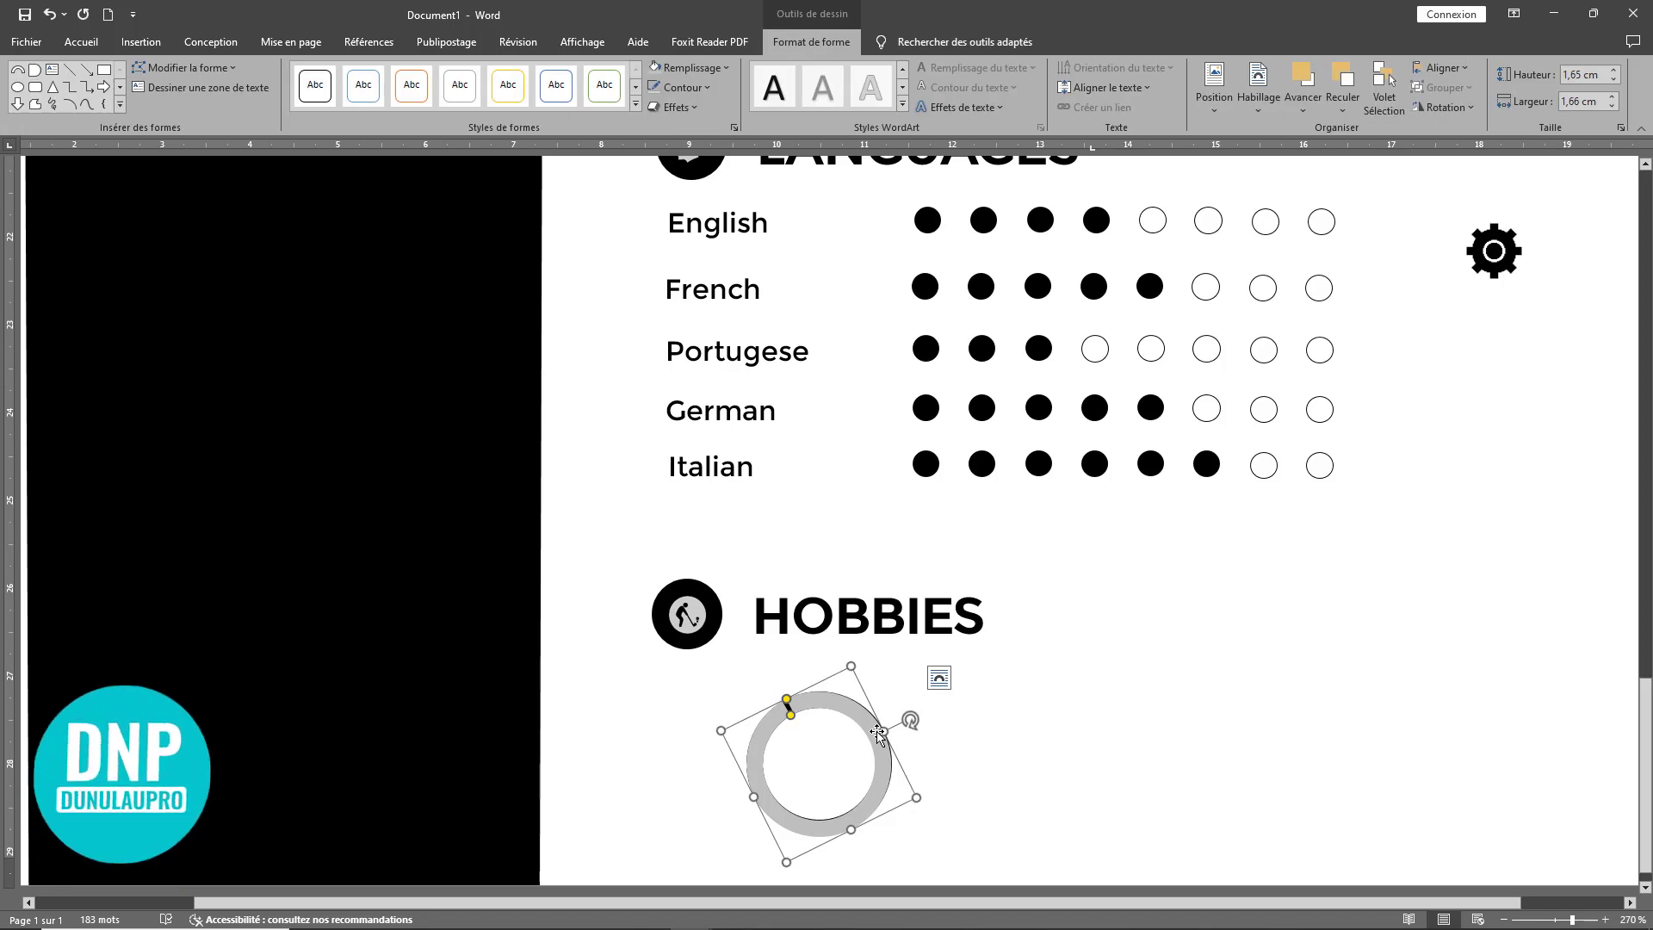
pyautogui.click(957, 727)
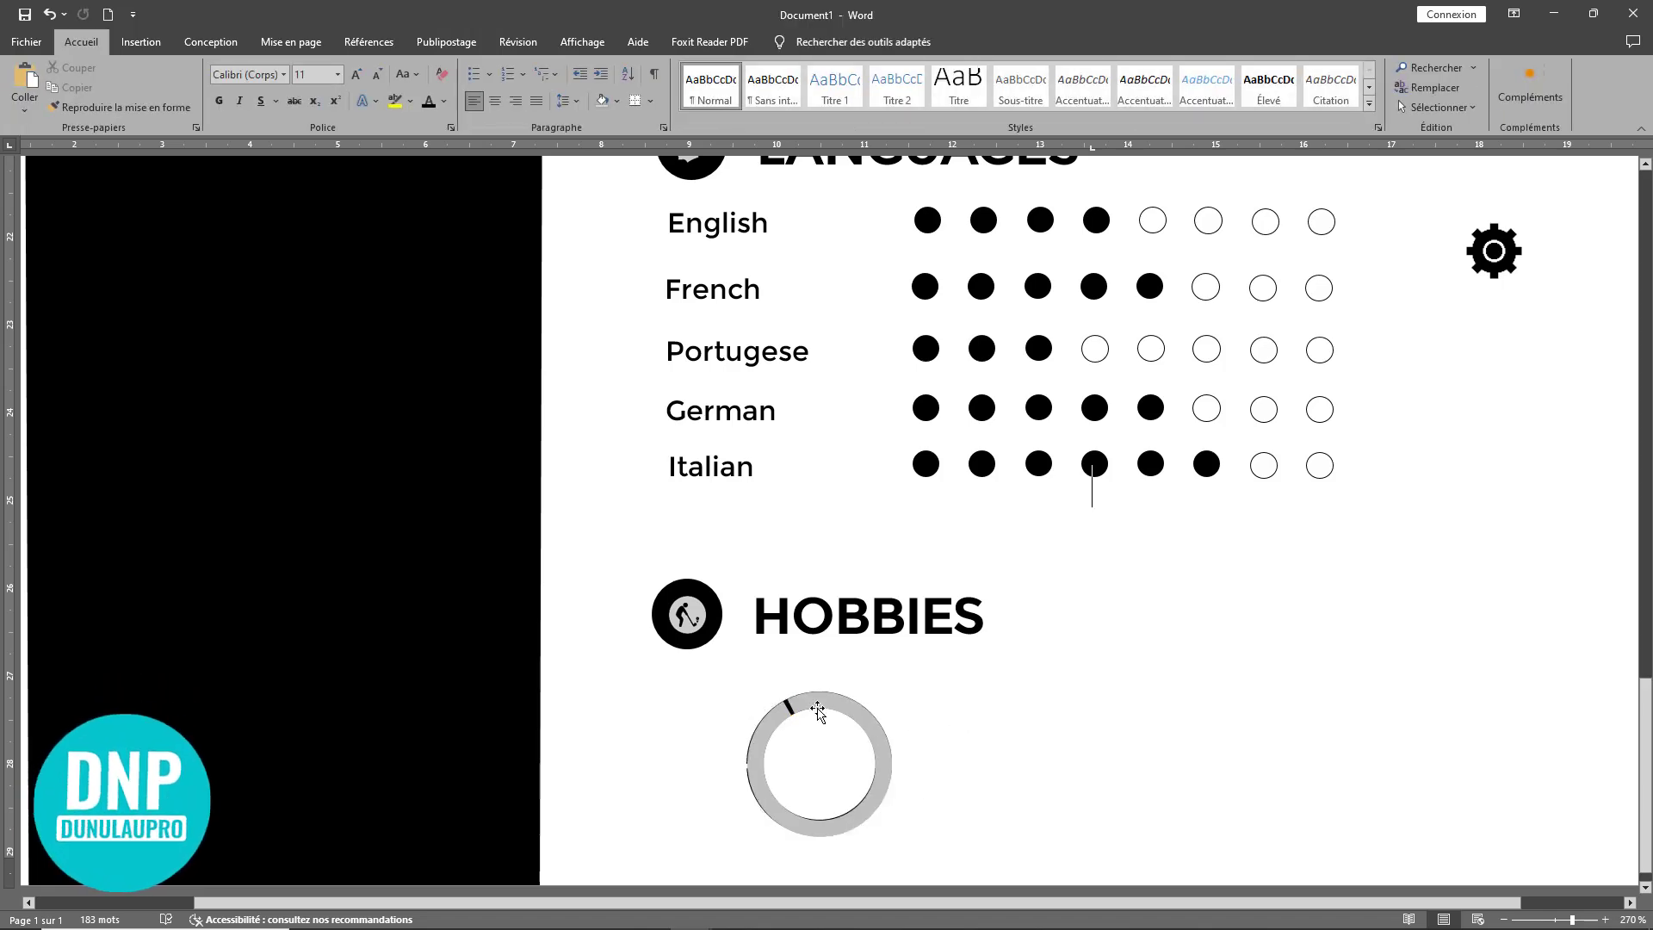
# Step: Shift the grey ring slightly down and to the right to expose the black ring beneath it
pyautogui.moveTo(755, 743); pyautogui.dragTo(763, 743)
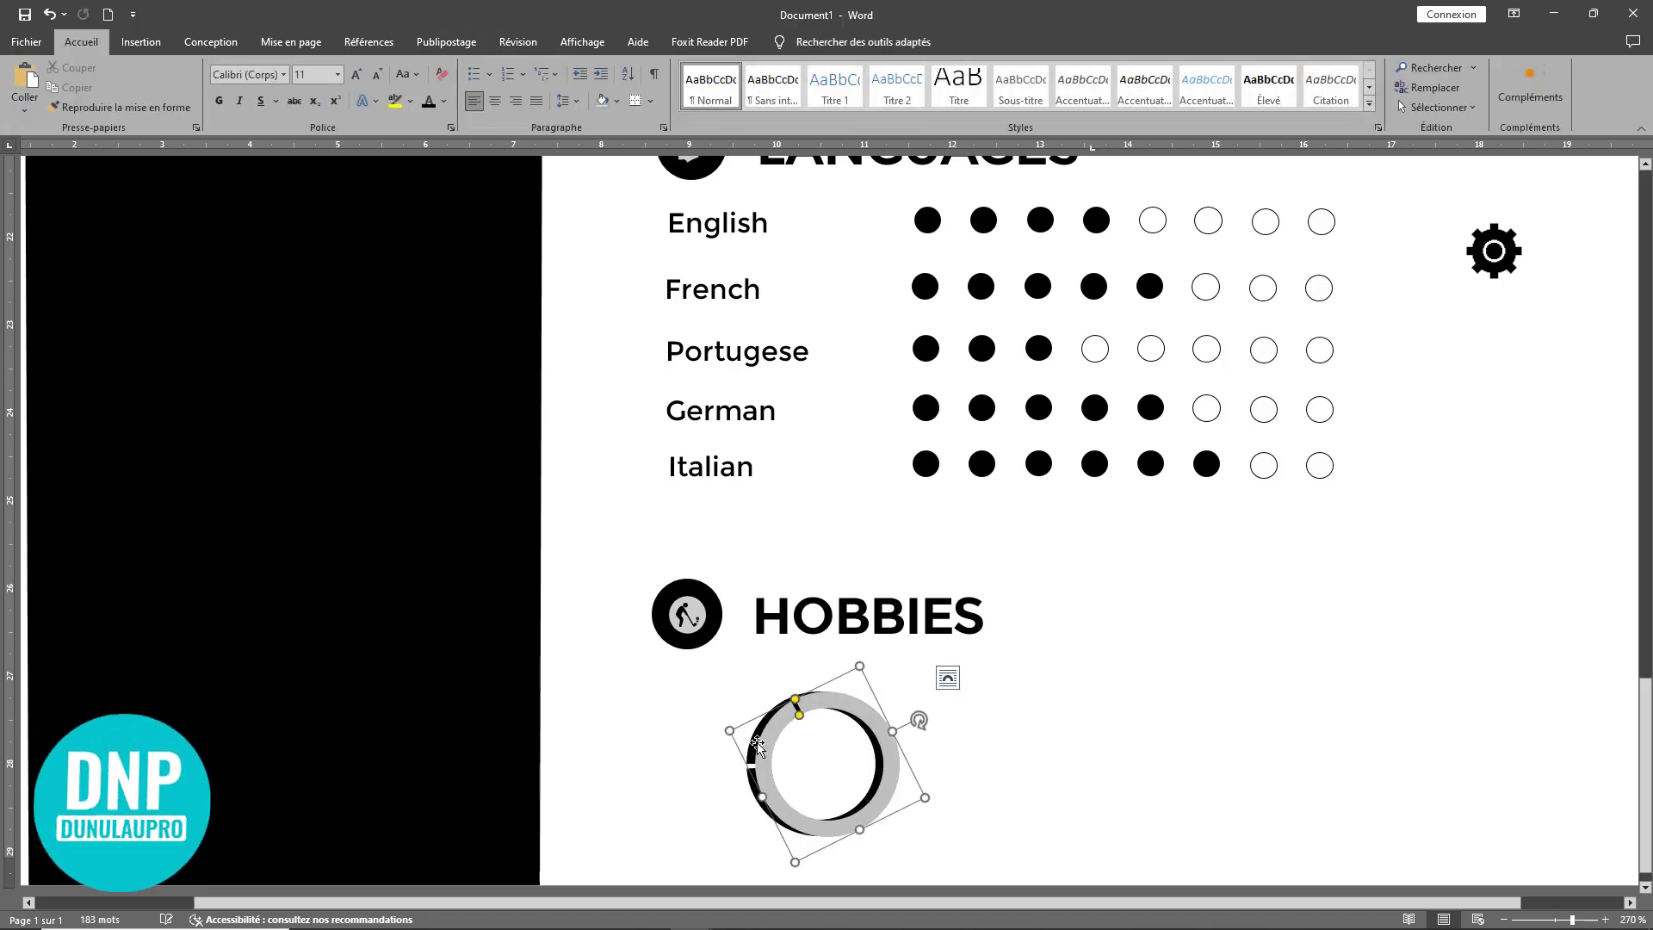
pyautogui.click(970, 723)
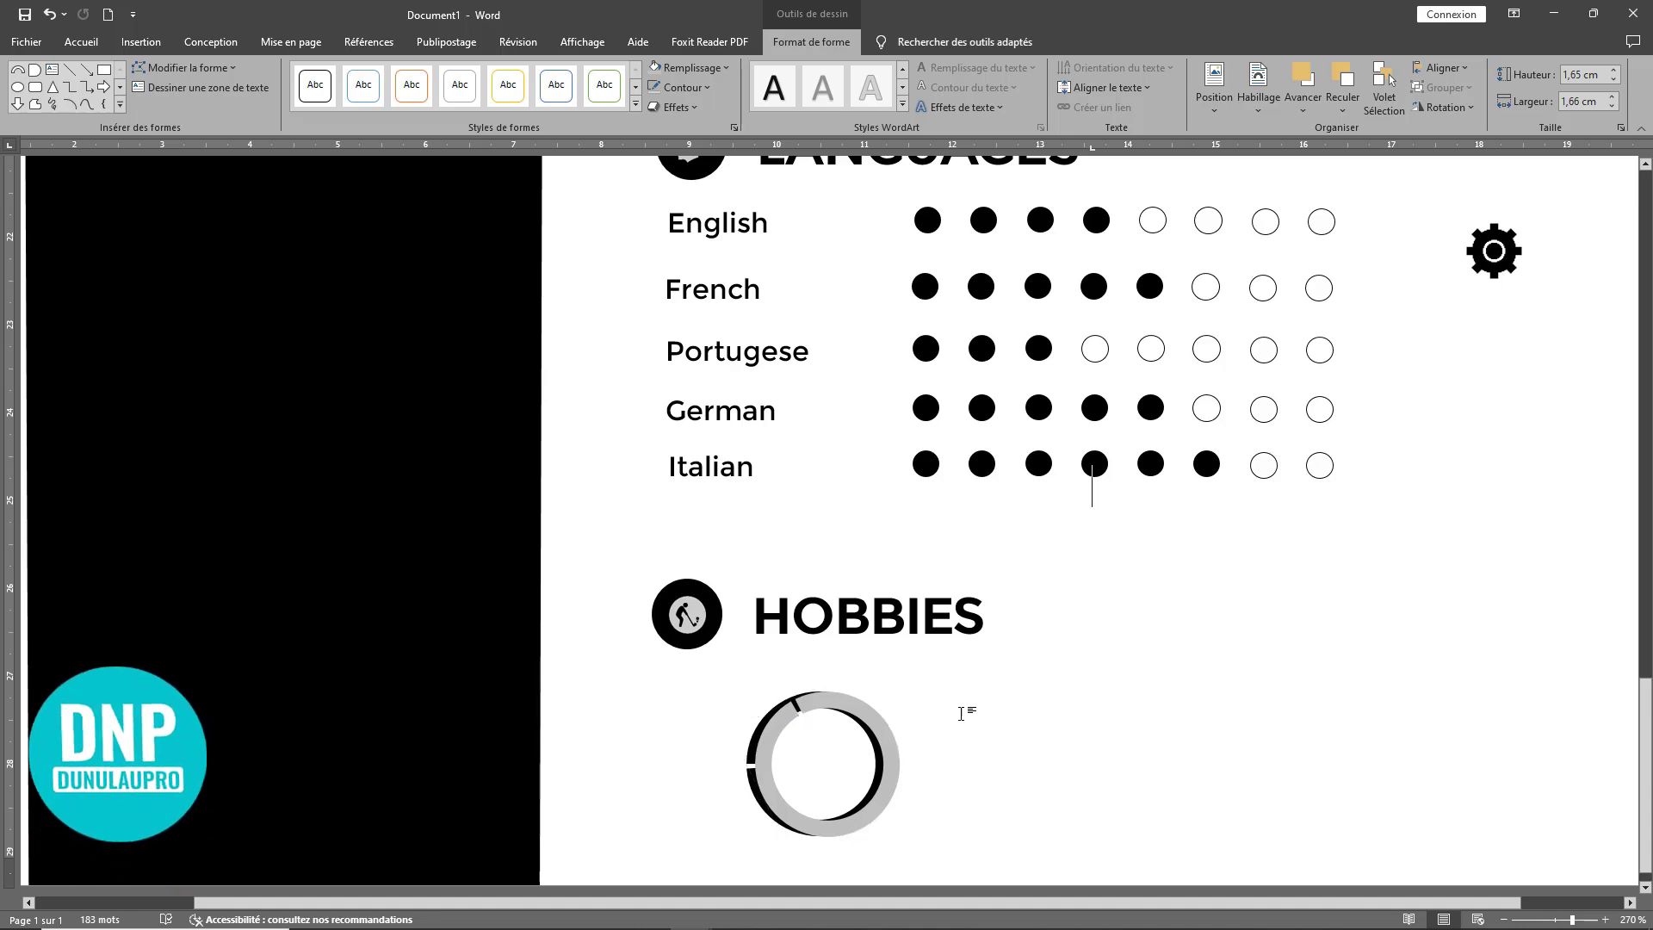
pyautogui.click(809, 692)
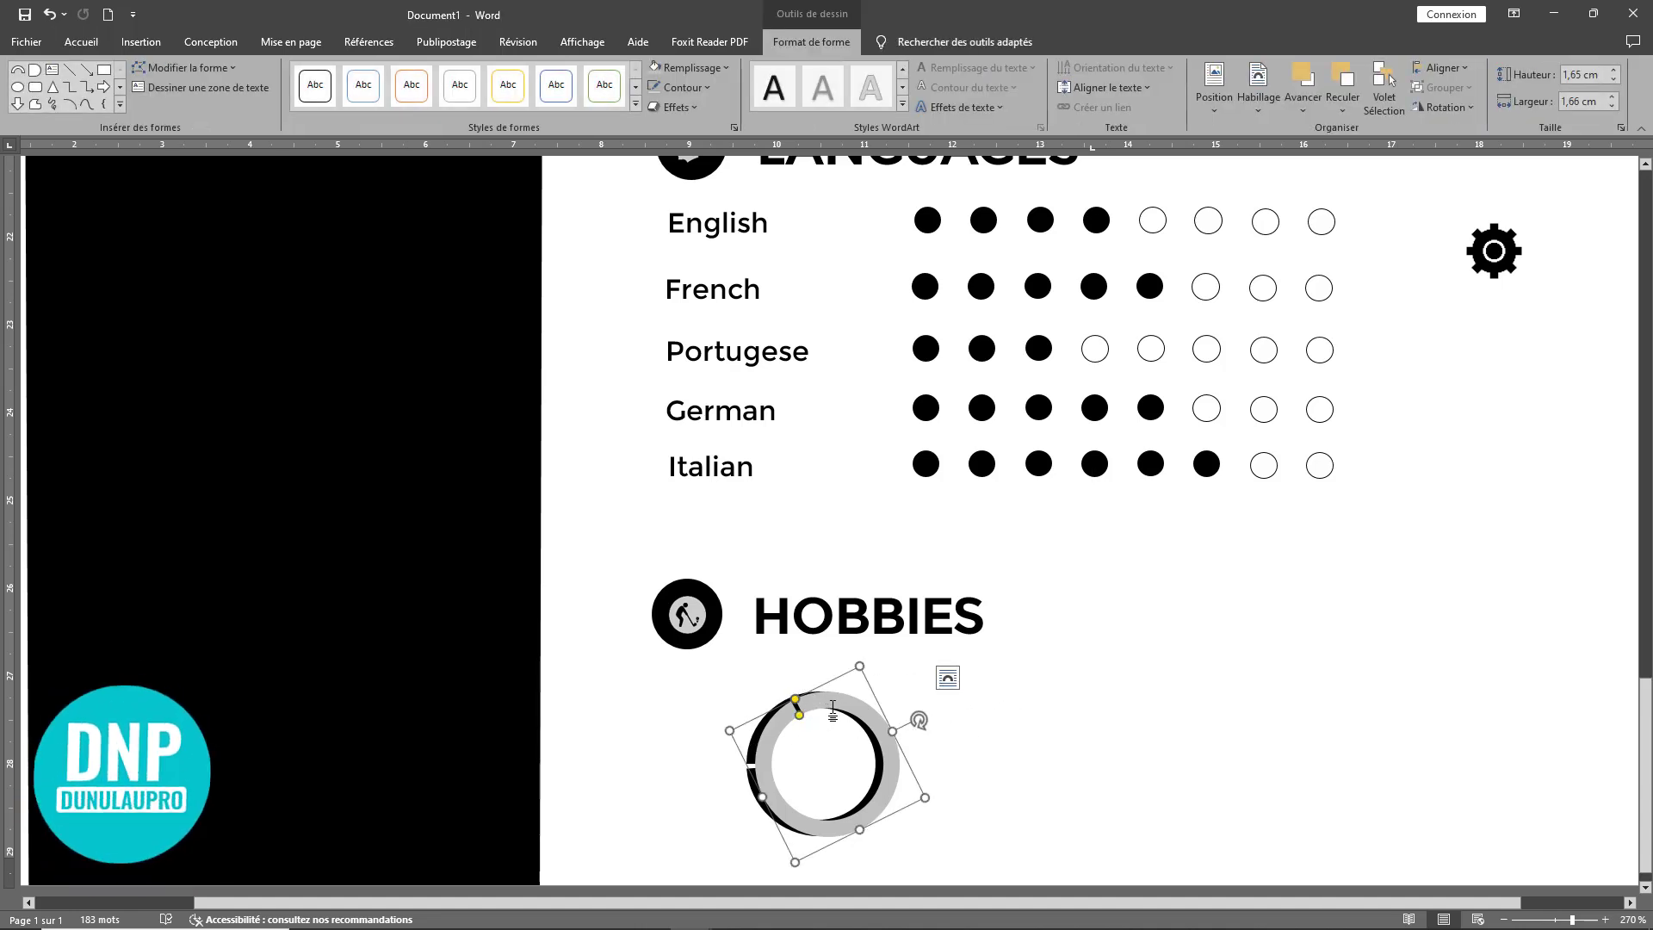
pyautogui.moveTo(829, 702); pyautogui.dragTo(862, 711)
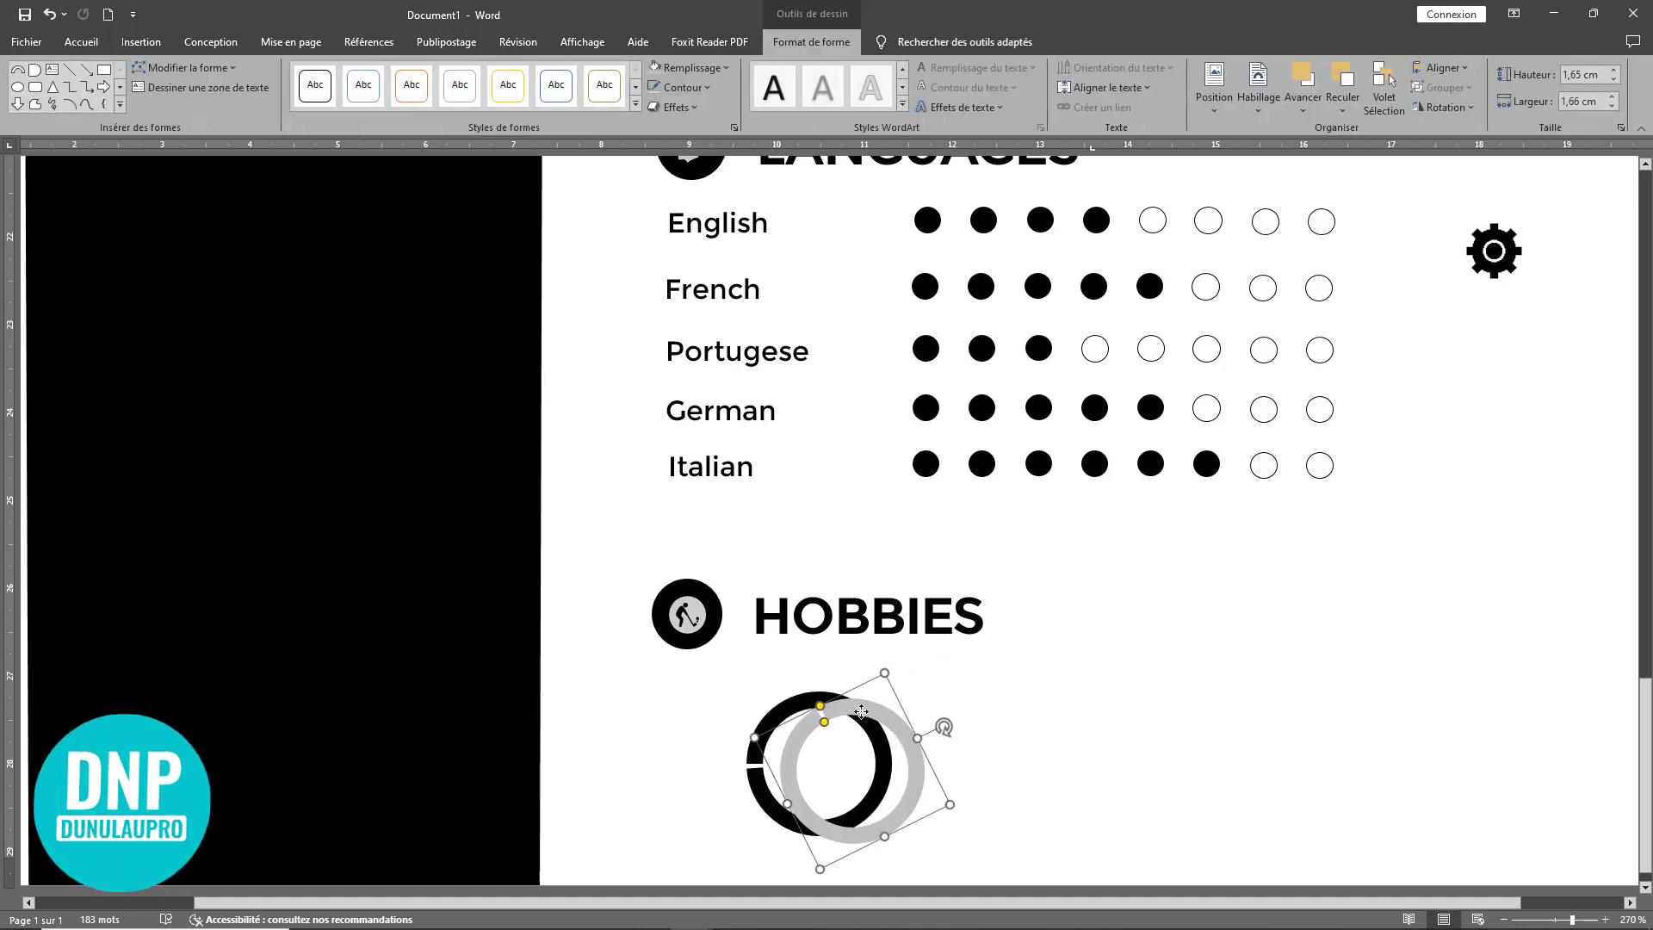
# Step: Set the black ring's width to 1,65 cm, and select the grey ring
pyautogui.click(803, 703)
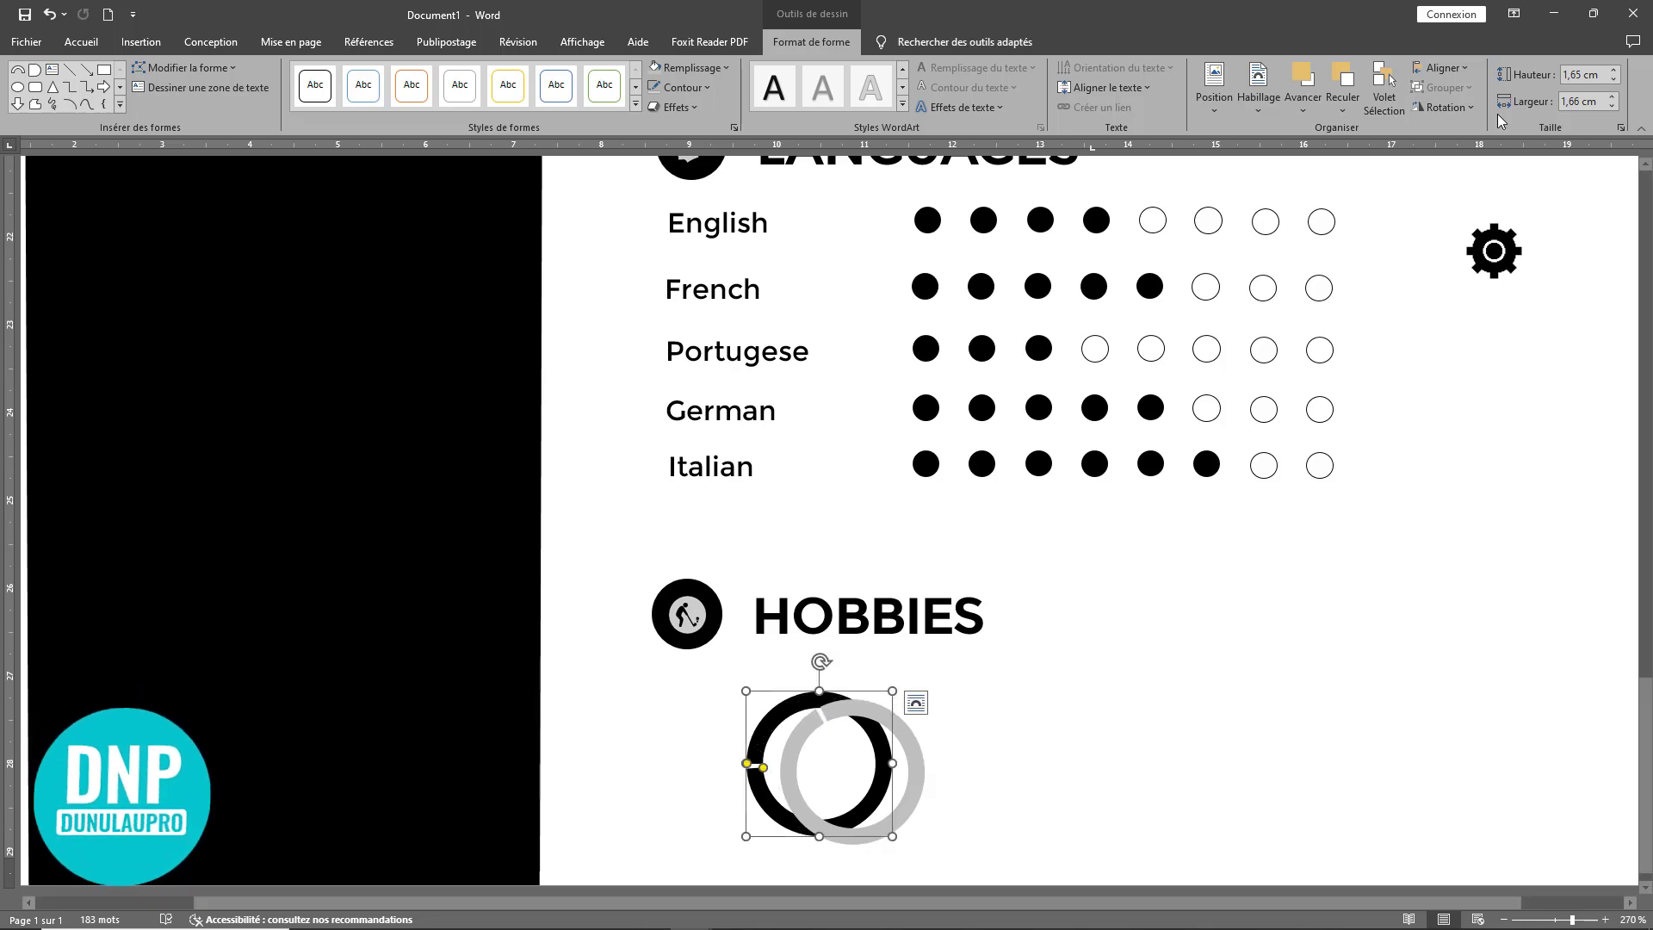
pyautogui.click(1582, 74)
pyautogui.click(1582, 74)
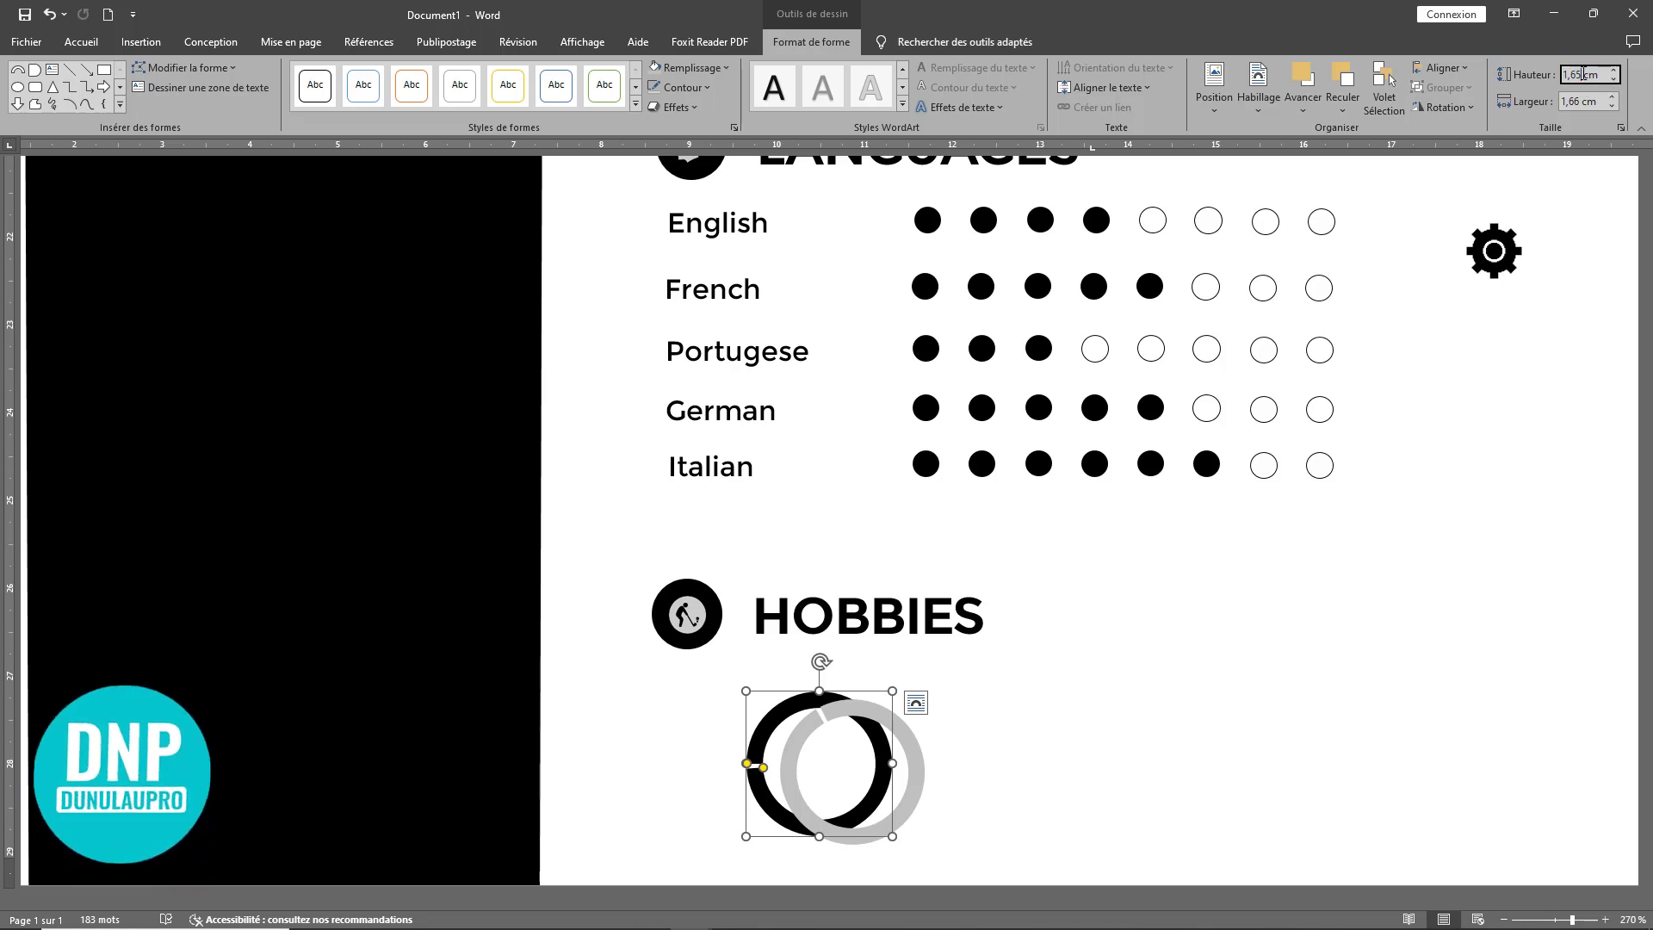
pyautogui.click(1582, 100)
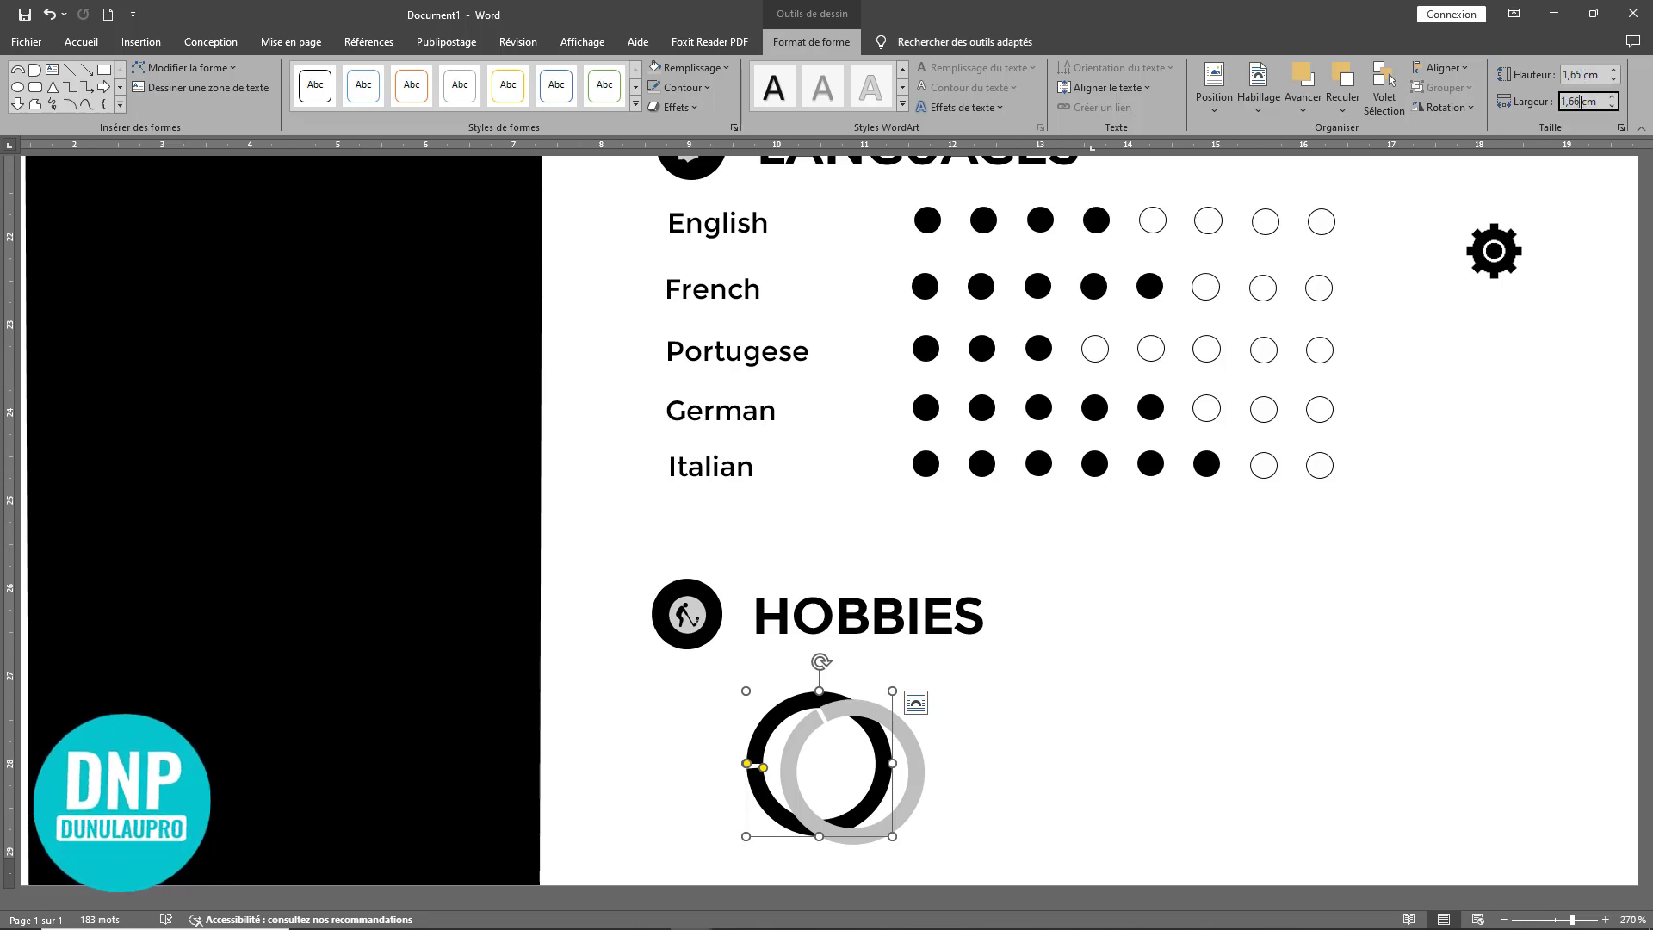
pyautogui.write('1,65')
pyautogui.press('Return')
pyautogui.click(906, 745)
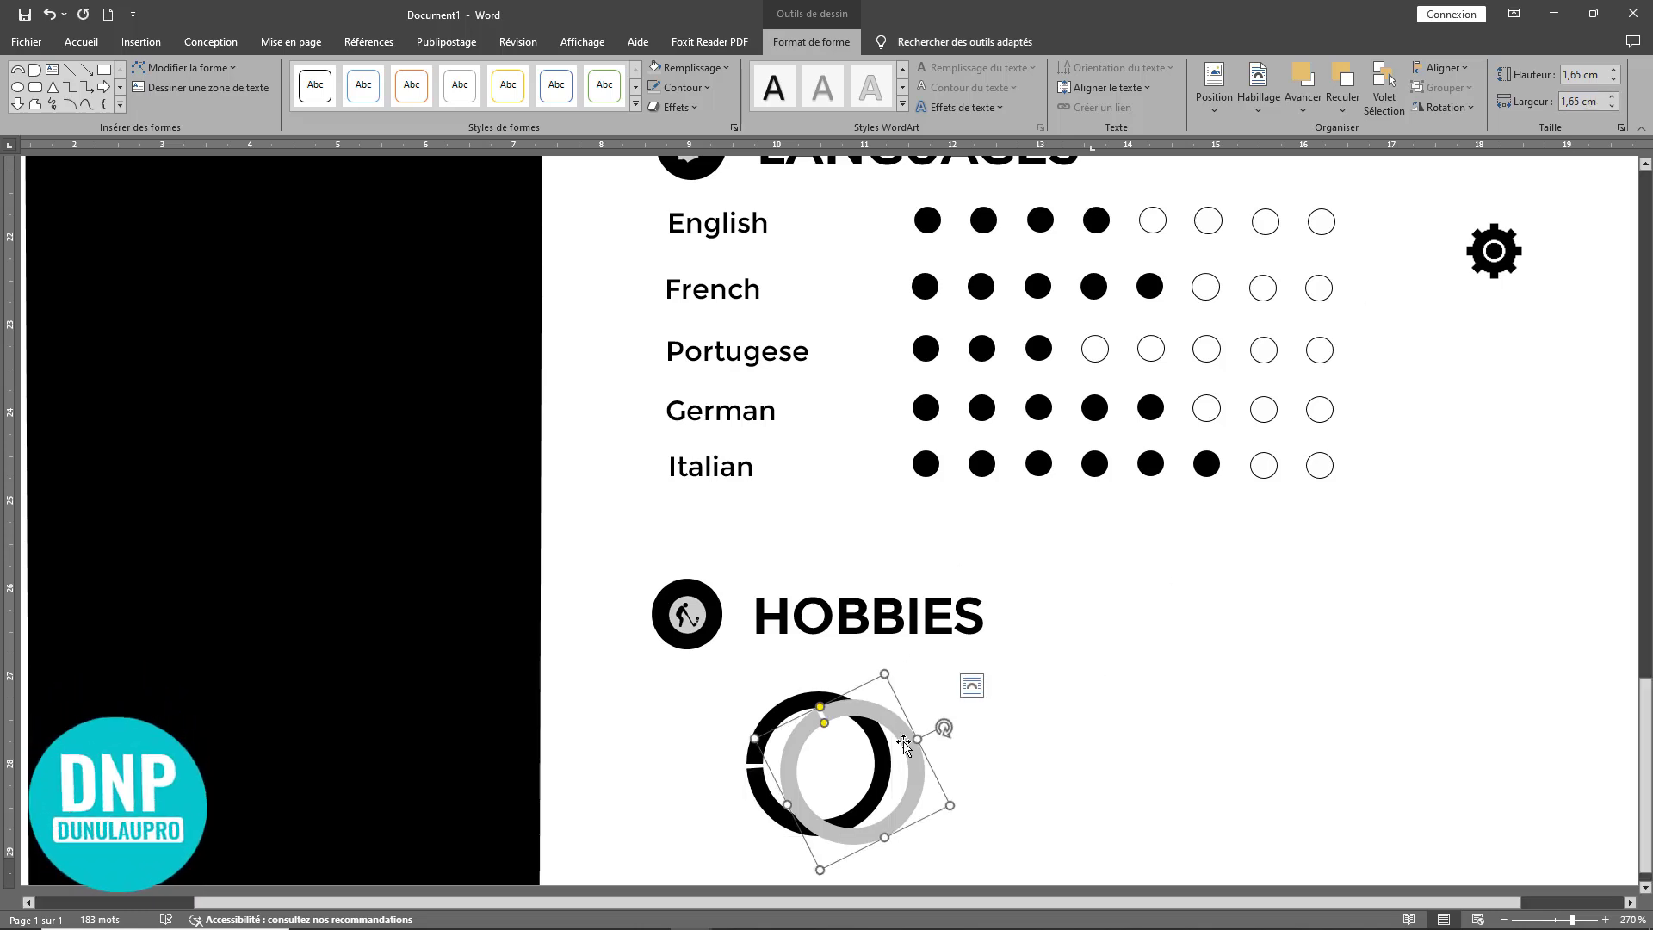
# Step: Set the grey ring's width to 1,65 cm and align the ring exactly over the black ring
pyautogui.click(1581, 101)
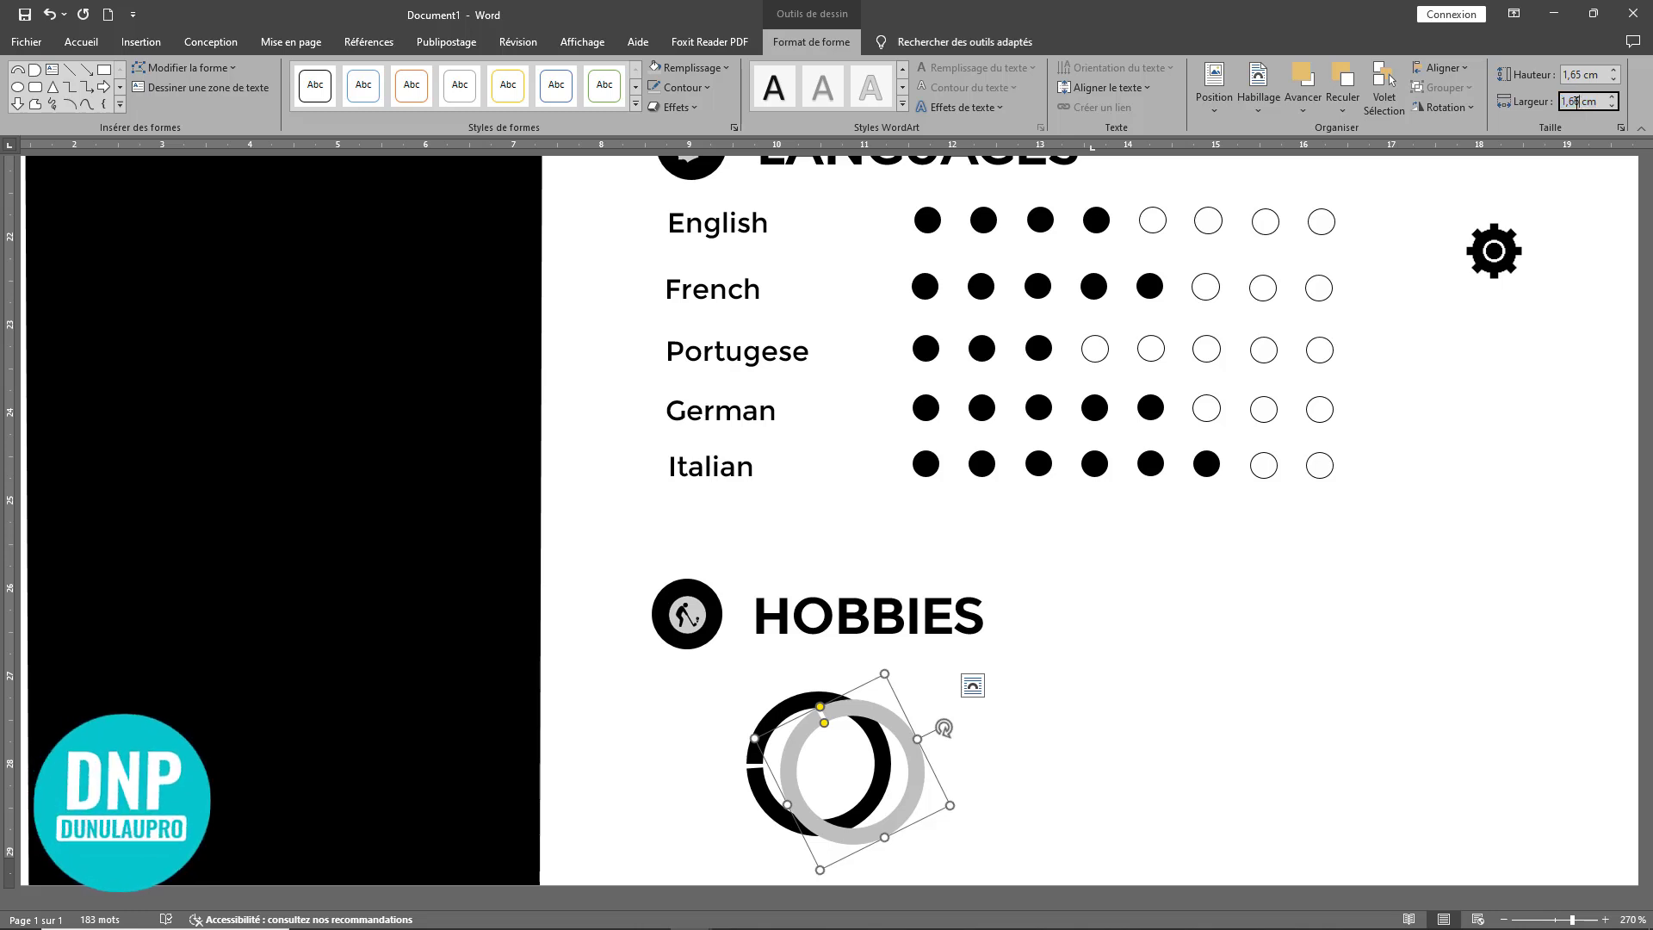
pyautogui.press('Return')
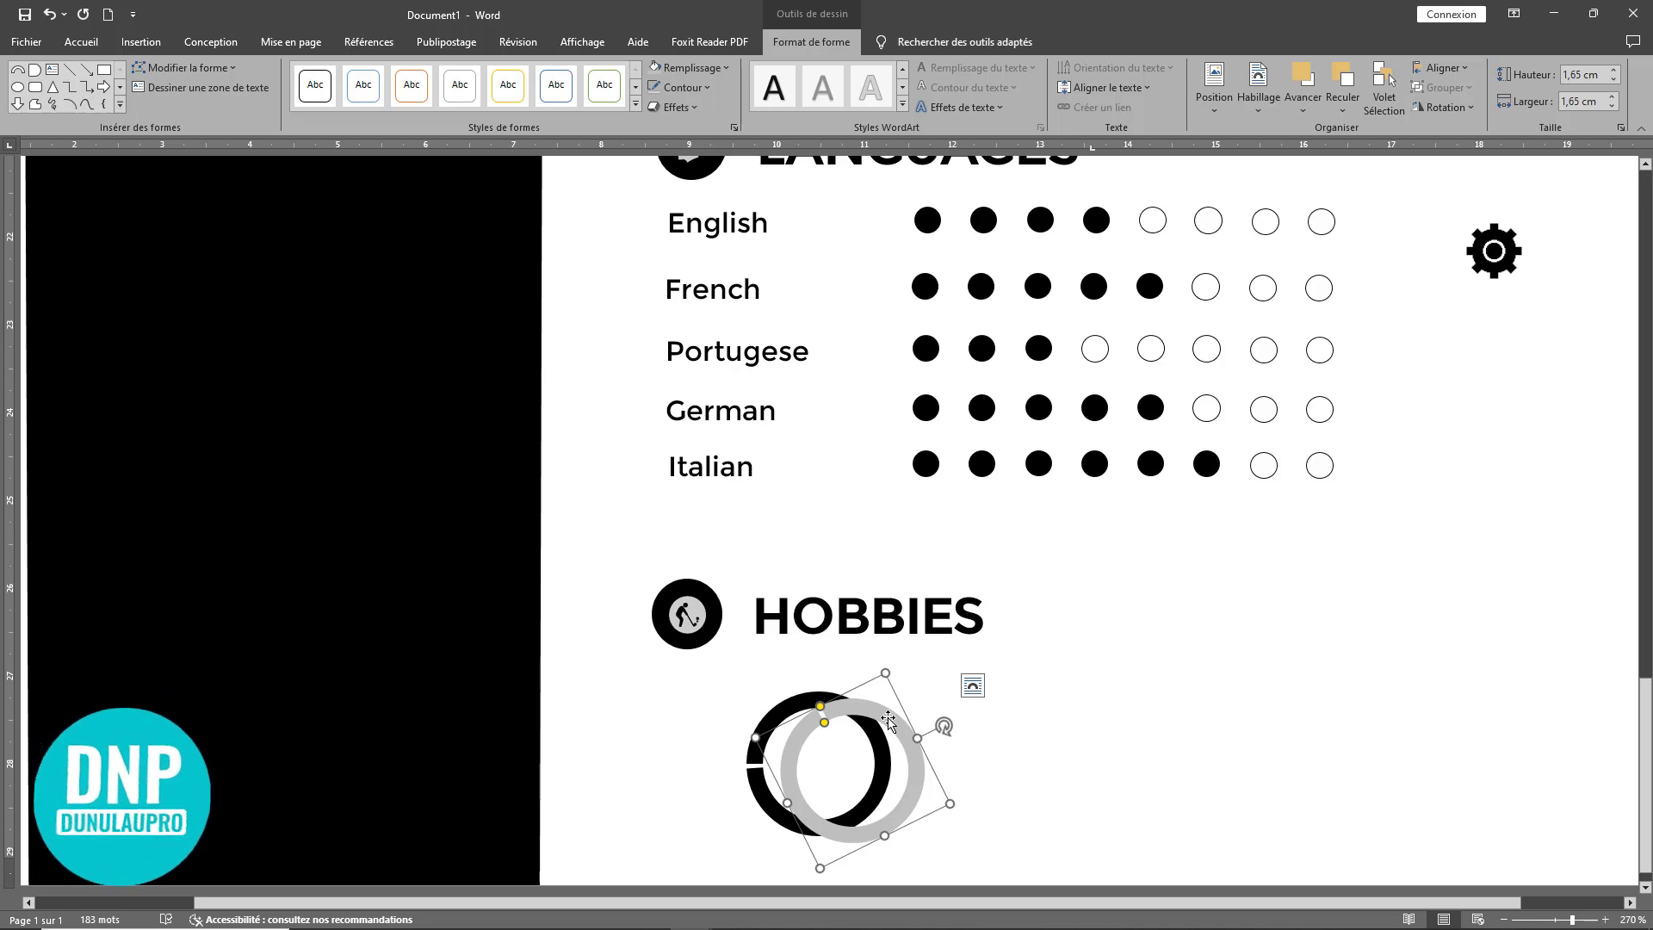
pyautogui.moveTo(861, 711); pyautogui.dragTo(852, 711)
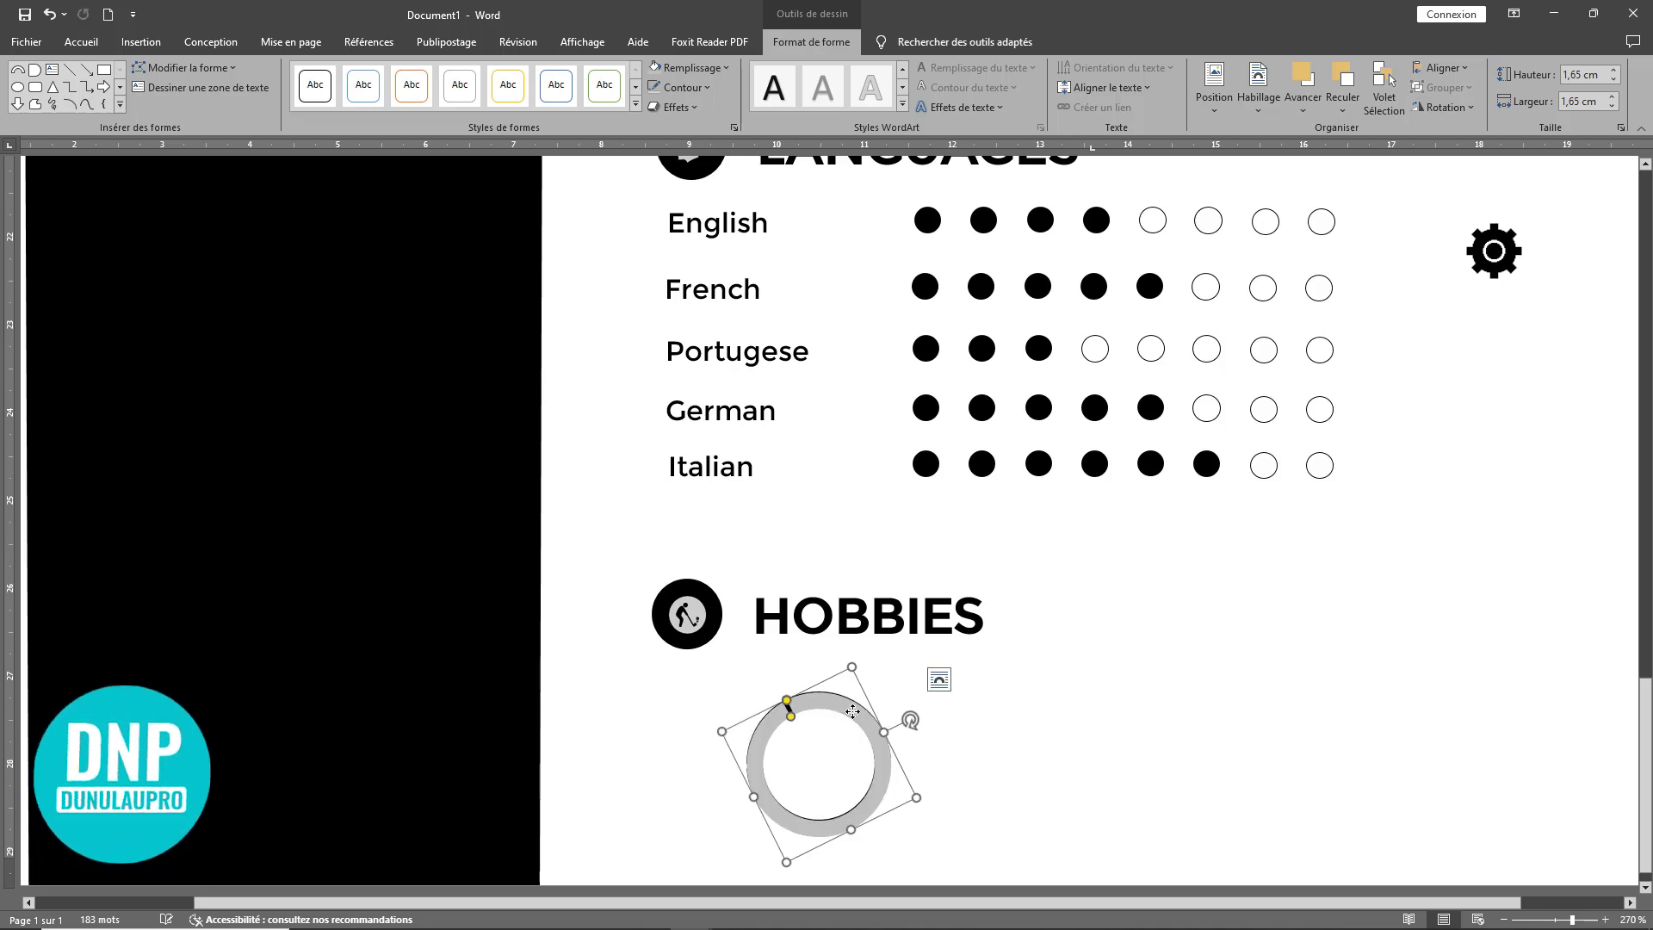
pyautogui.hotkey('ctrl', 'z')
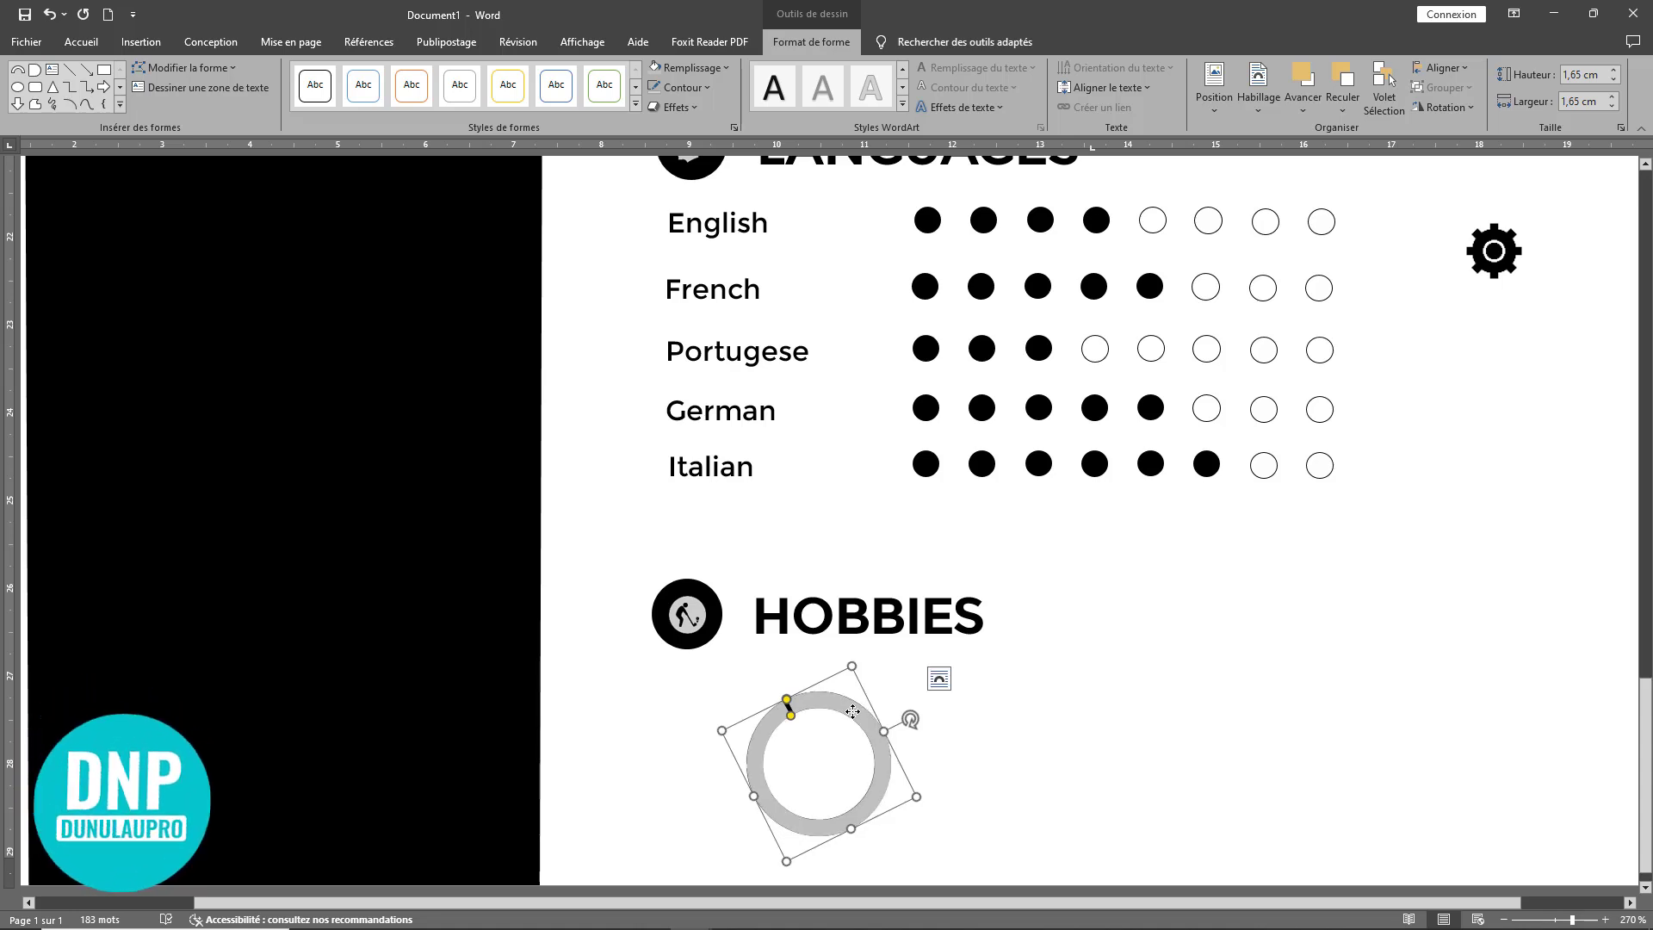
pyautogui.hotkey('ctrl', 'Up')
pyautogui.hotkey('ctrl', 'Down')
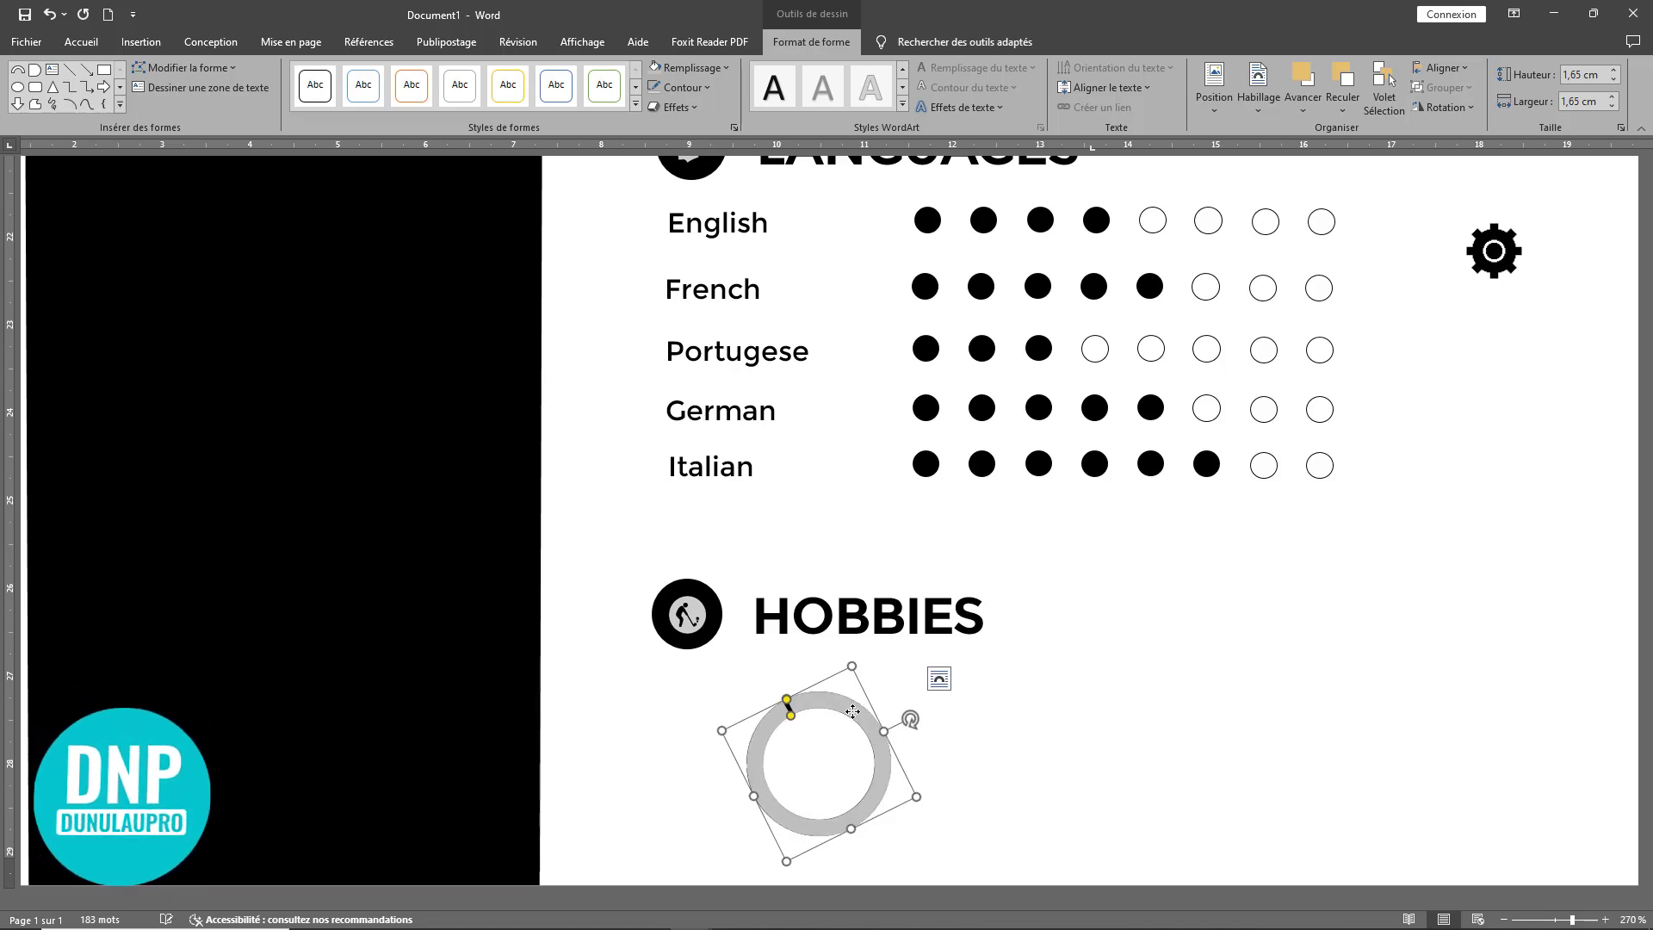
pyautogui.hotkey('ctrl', 'Left')
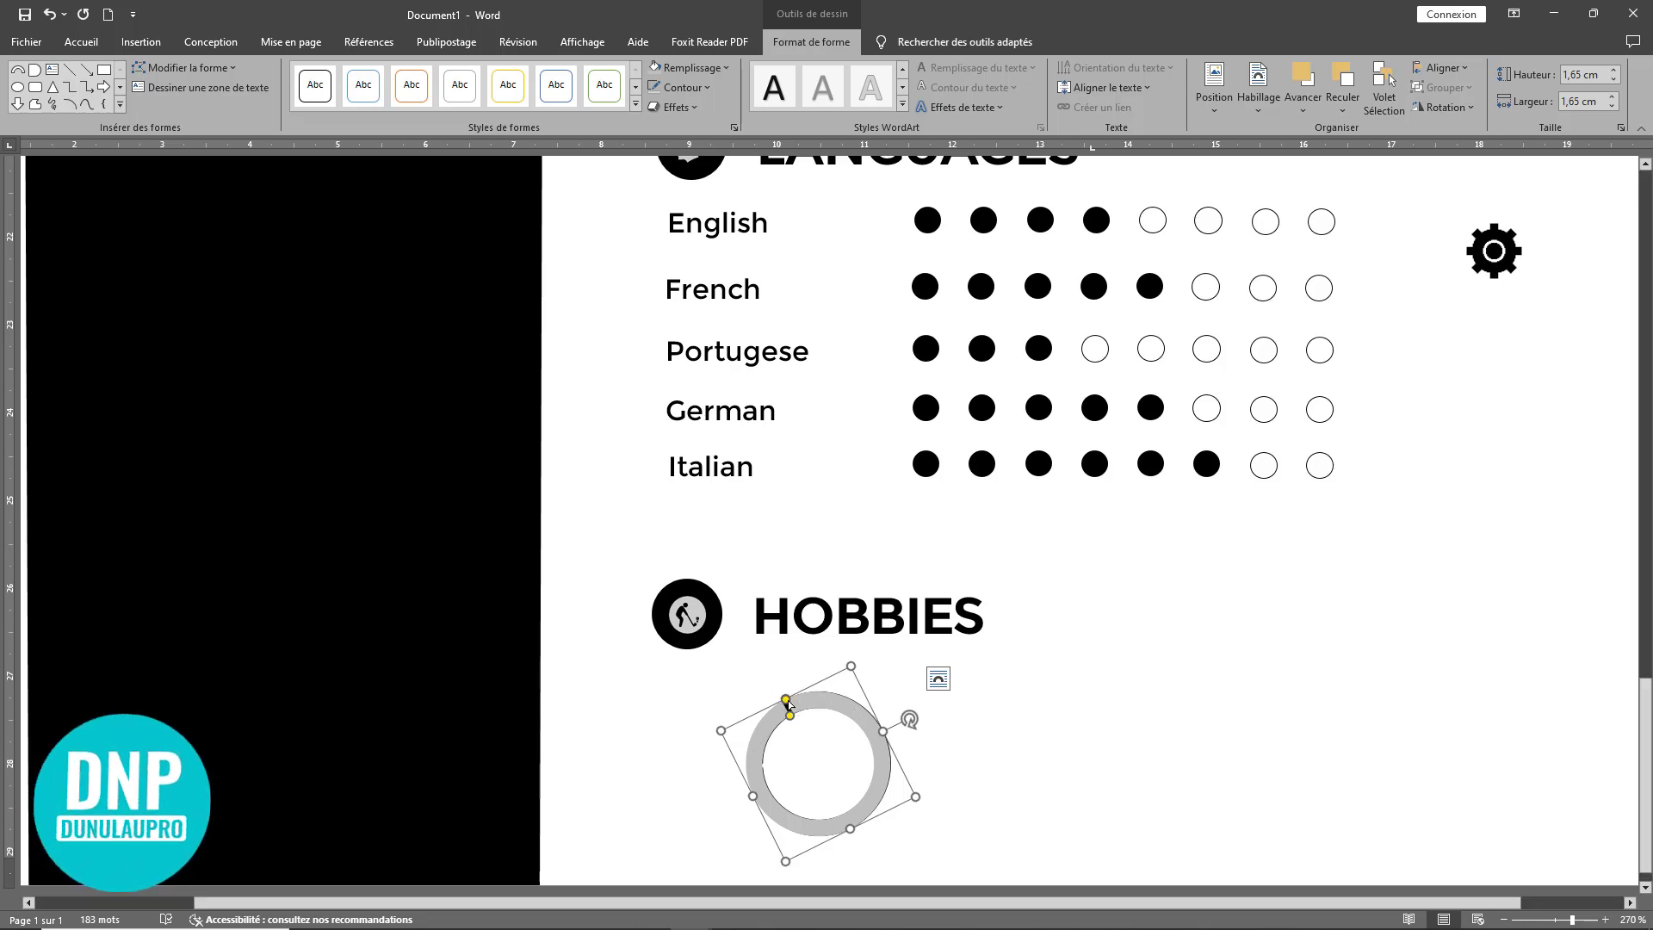
# Step: Widen the grey ring's gap to expose a black arc from upper left to upper right, and nudge the grey ring into alignment
pyautogui.moveTo(788, 702); pyautogui.dragTo(870, 741)
pyautogui.click(1009, 737)
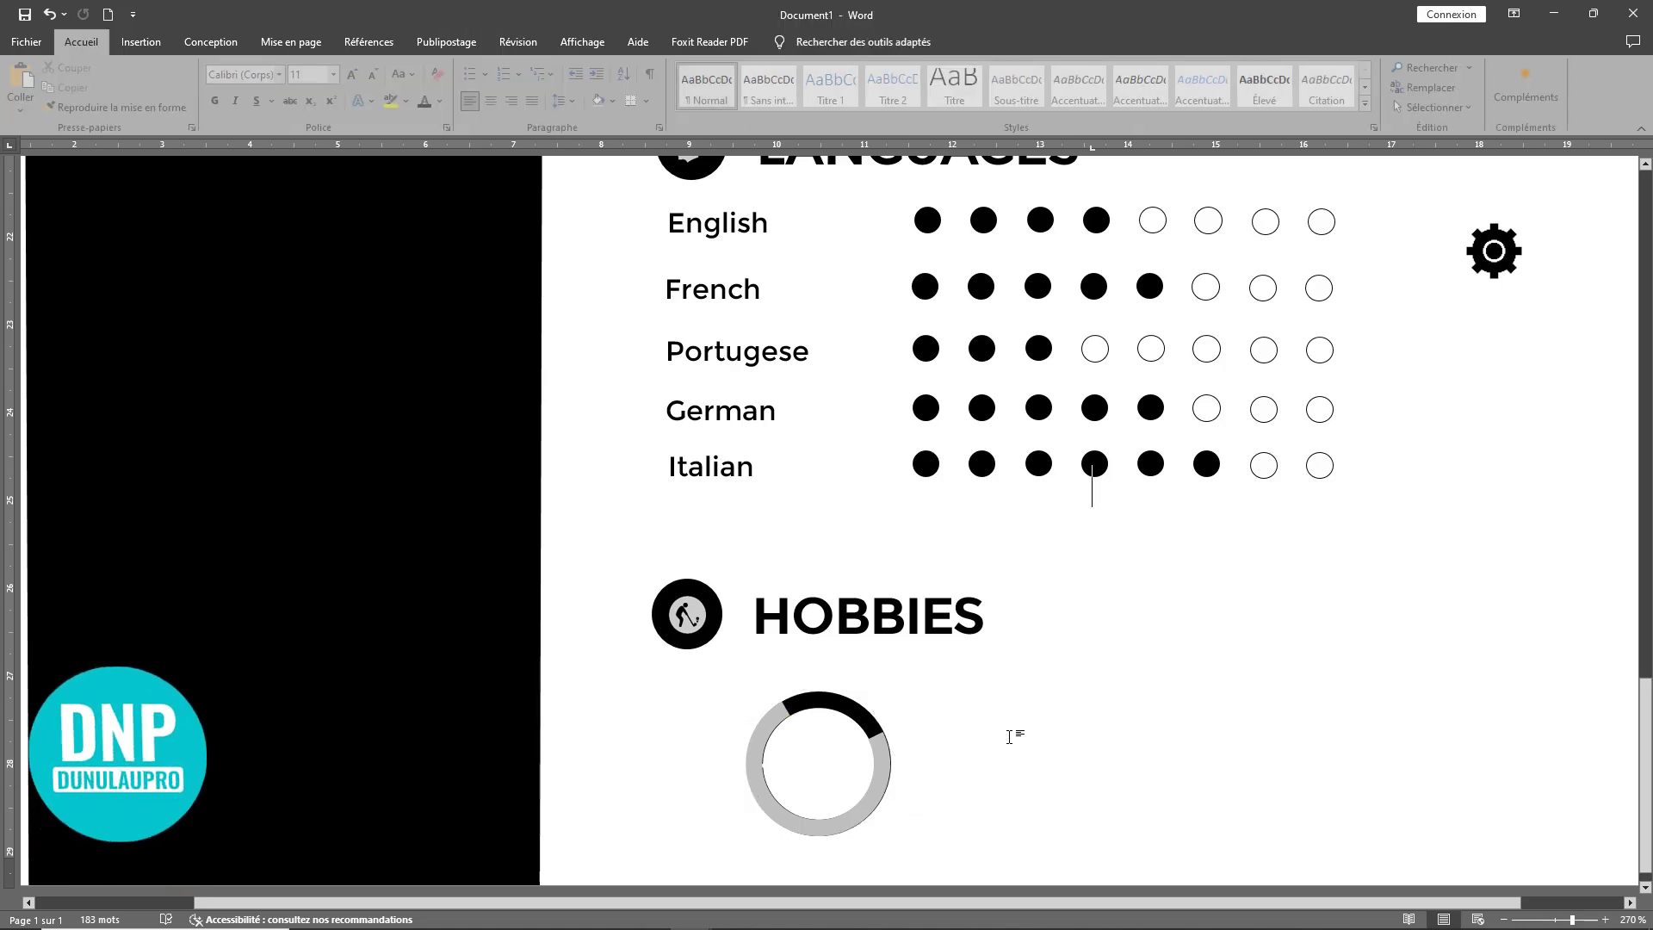
pyautogui.click(881, 768)
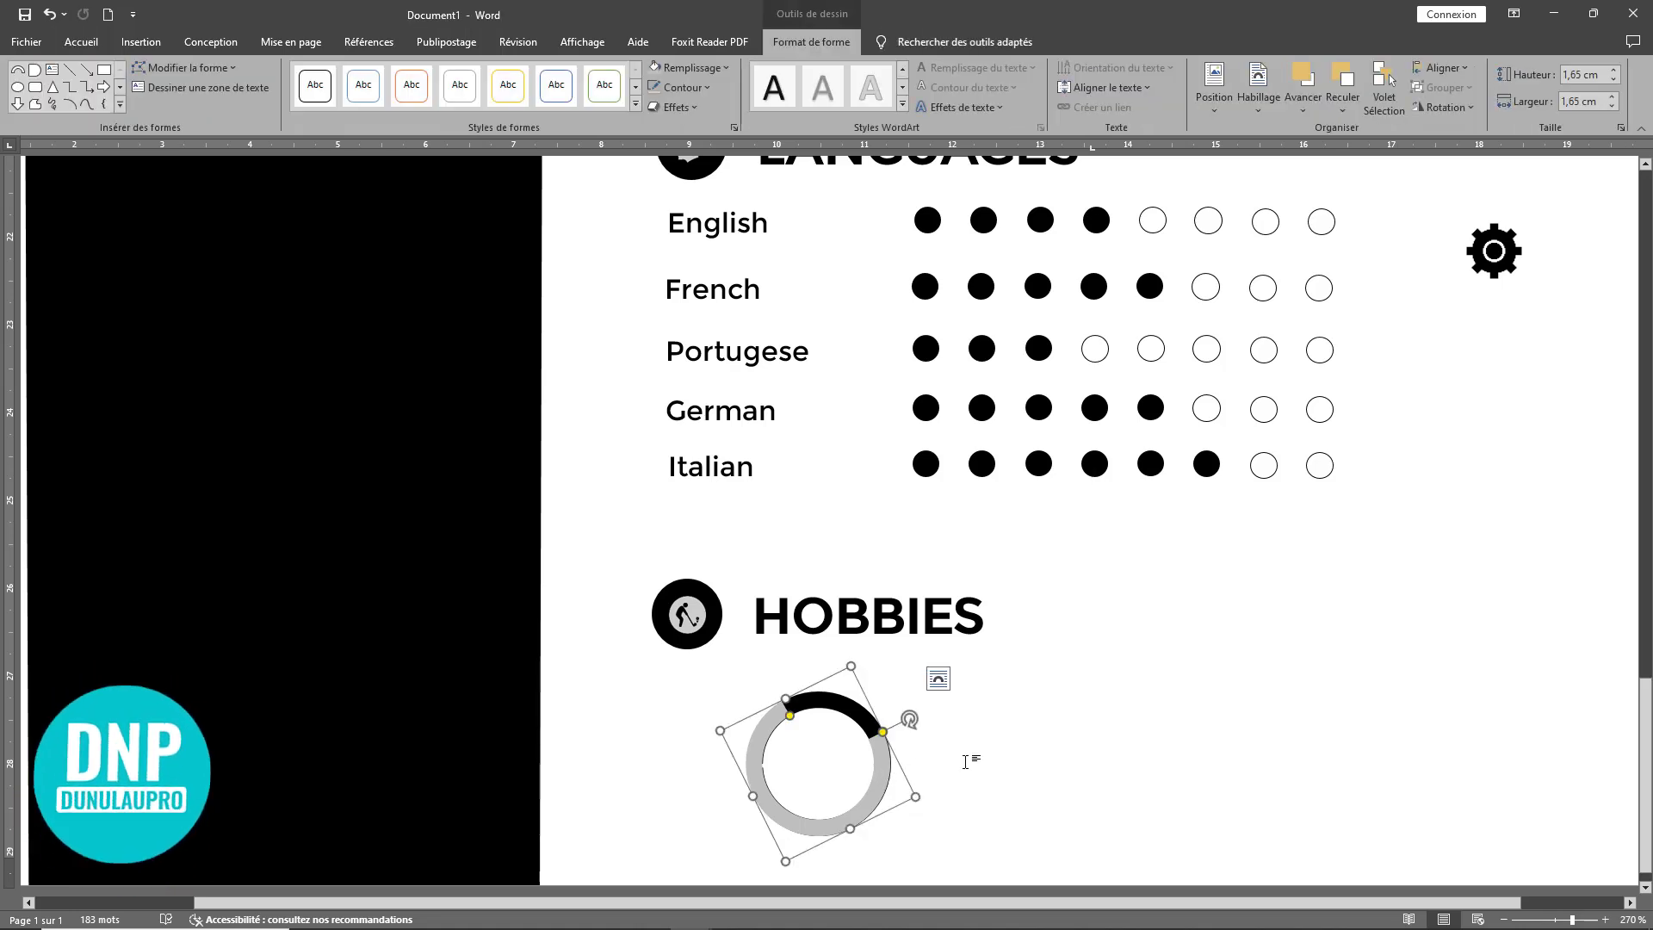
pyautogui.press('Right')
pyautogui.click(1049, 747)
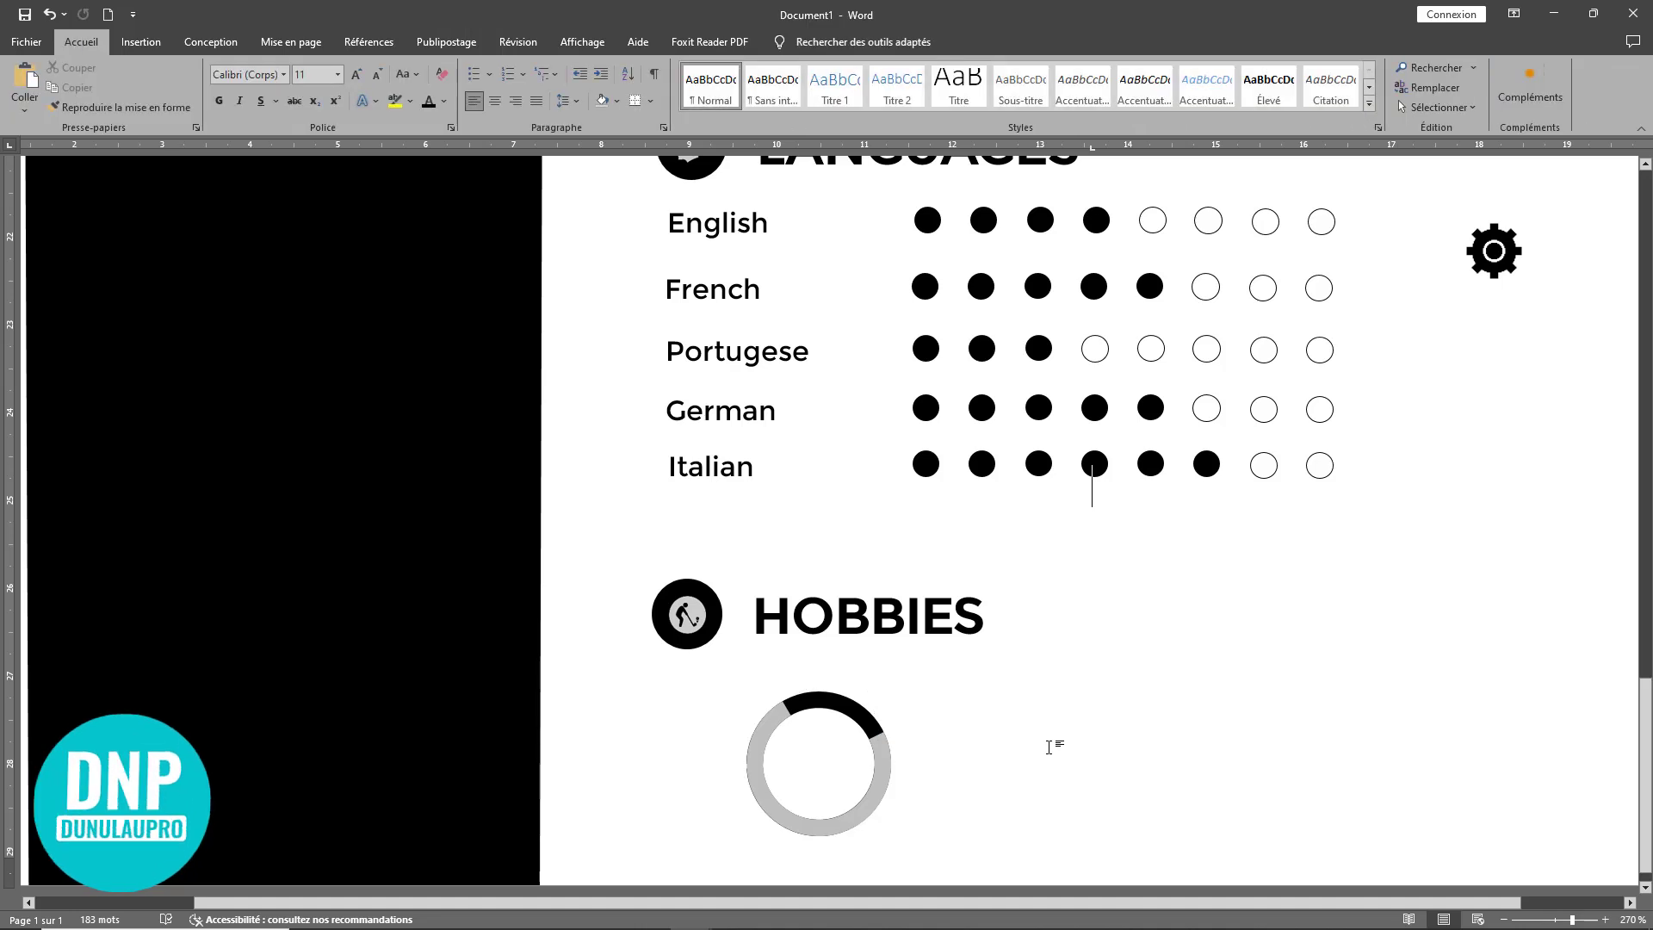
# Step: Group the black ring and the grey ring into one object
pyautogui.click(851, 717)
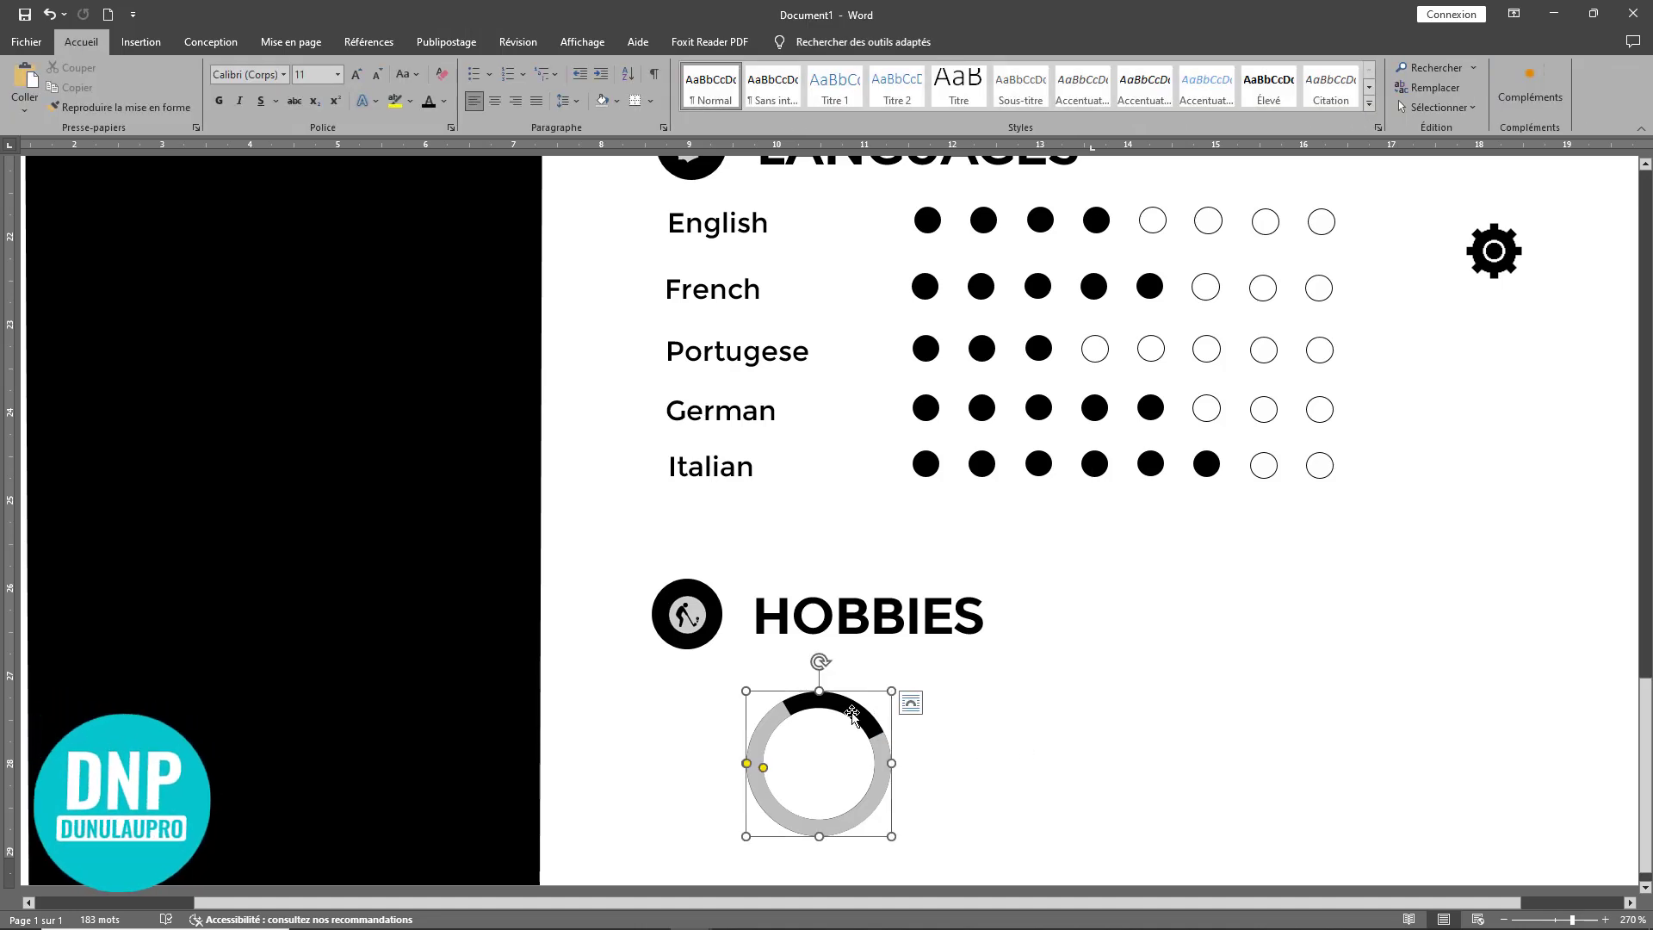
pyautogui.keyDown('shift'); pyautogui.click(883, 777); pyautogui.keyUp('shift')
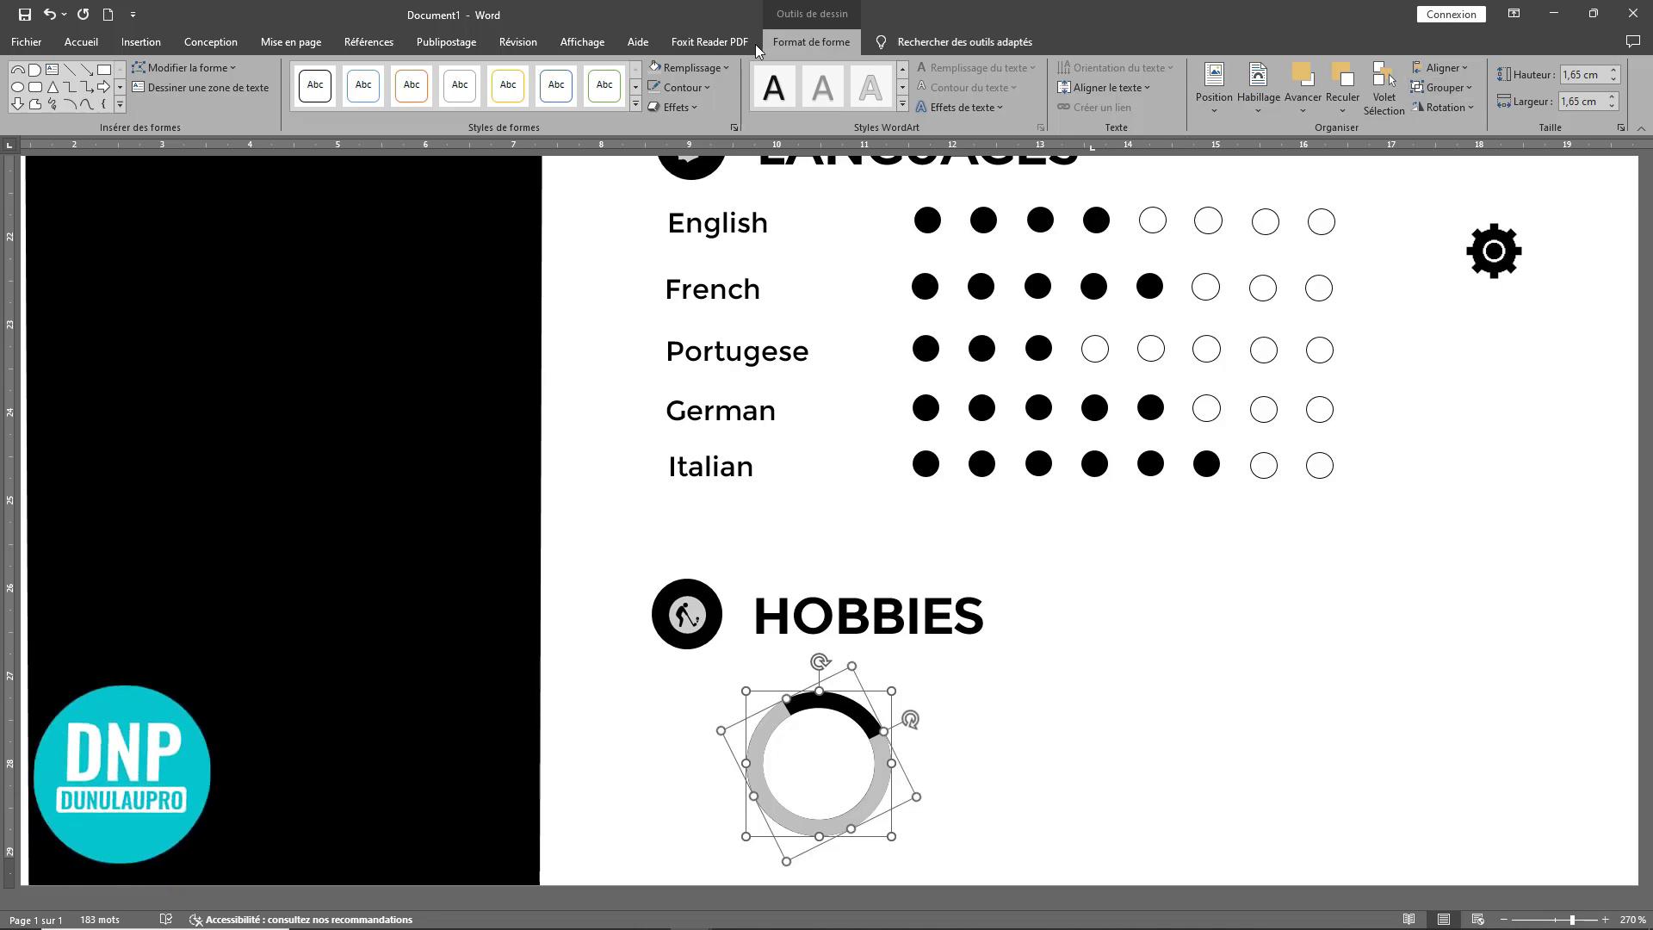
pyautogui.click(1437, 87)
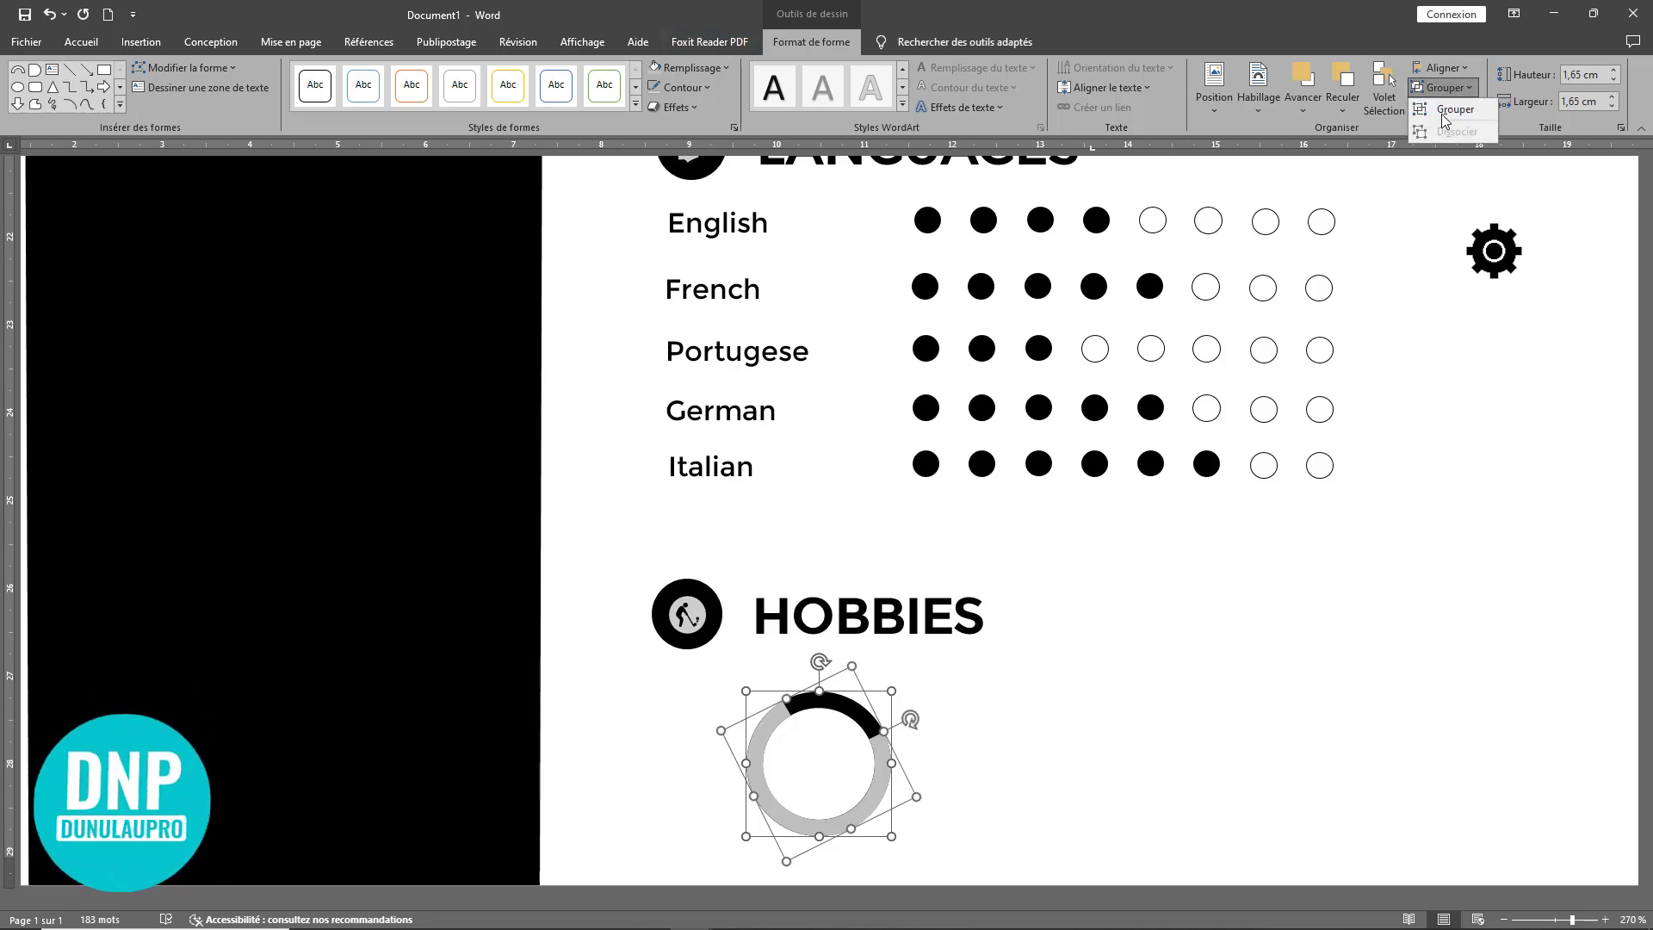
pyautogui.click(1451, 111)
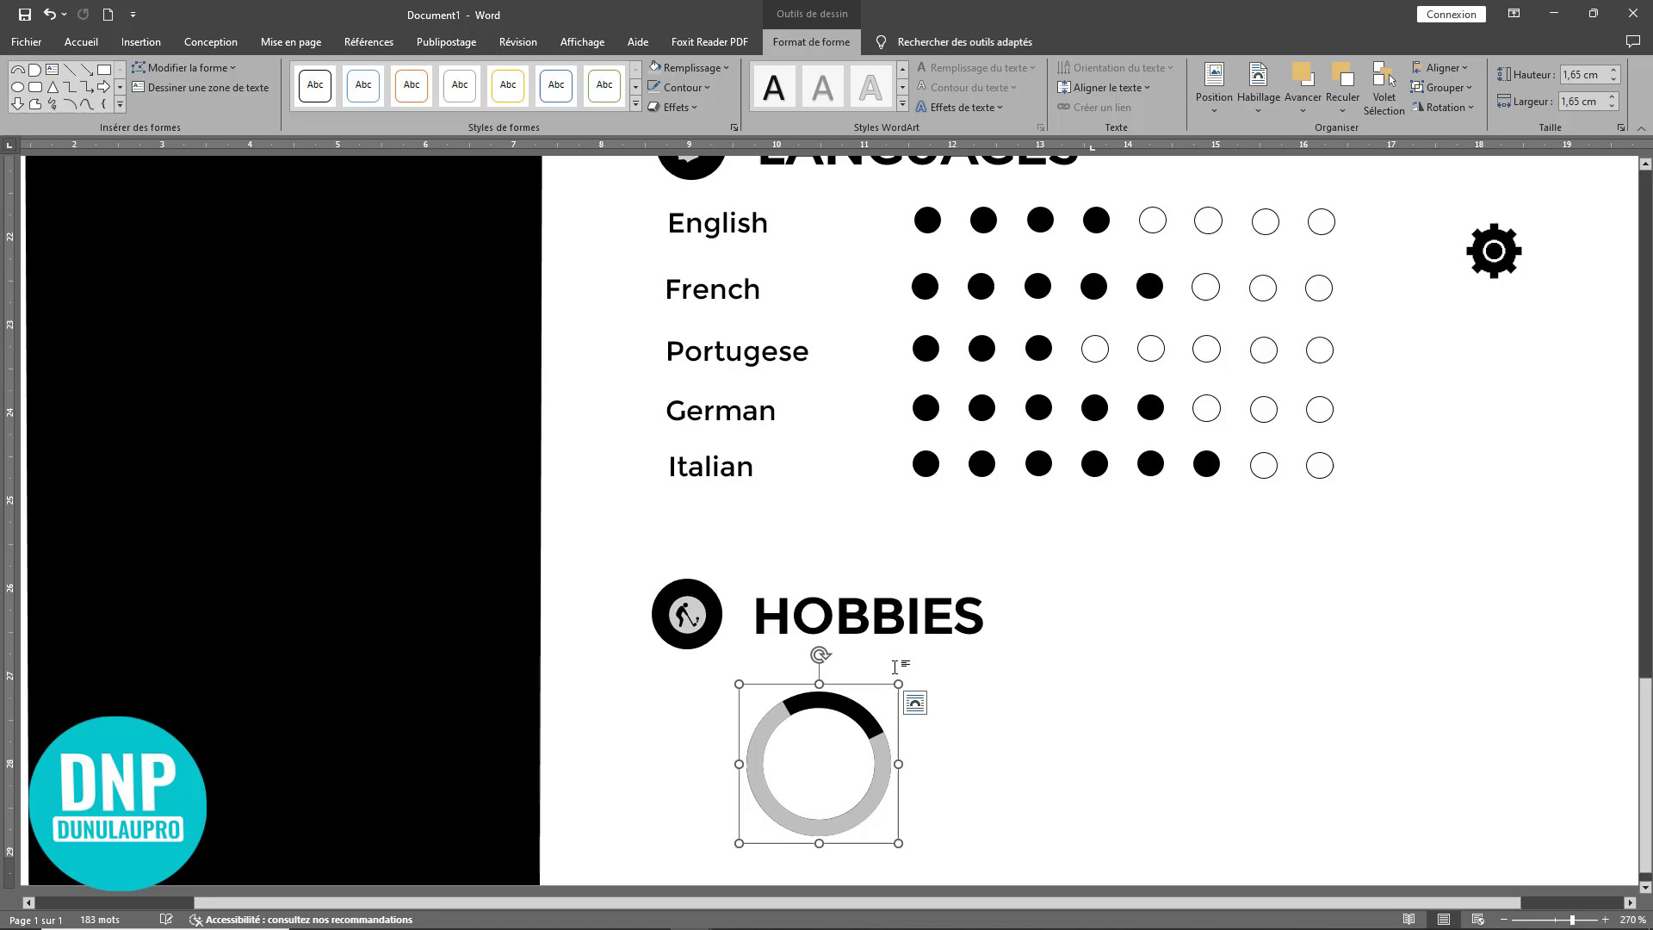
# Step: Duplicate the grouped ring chart to form a horizontal row of four under the HOBBIES heading
pyautogui.moveTo(853, 713); pyautogui.dragTo(989, 719)
pyautogui.keyDown('ctrl'); pyautogui.click(854, 717); pyautogui.keyUp('ctrl')
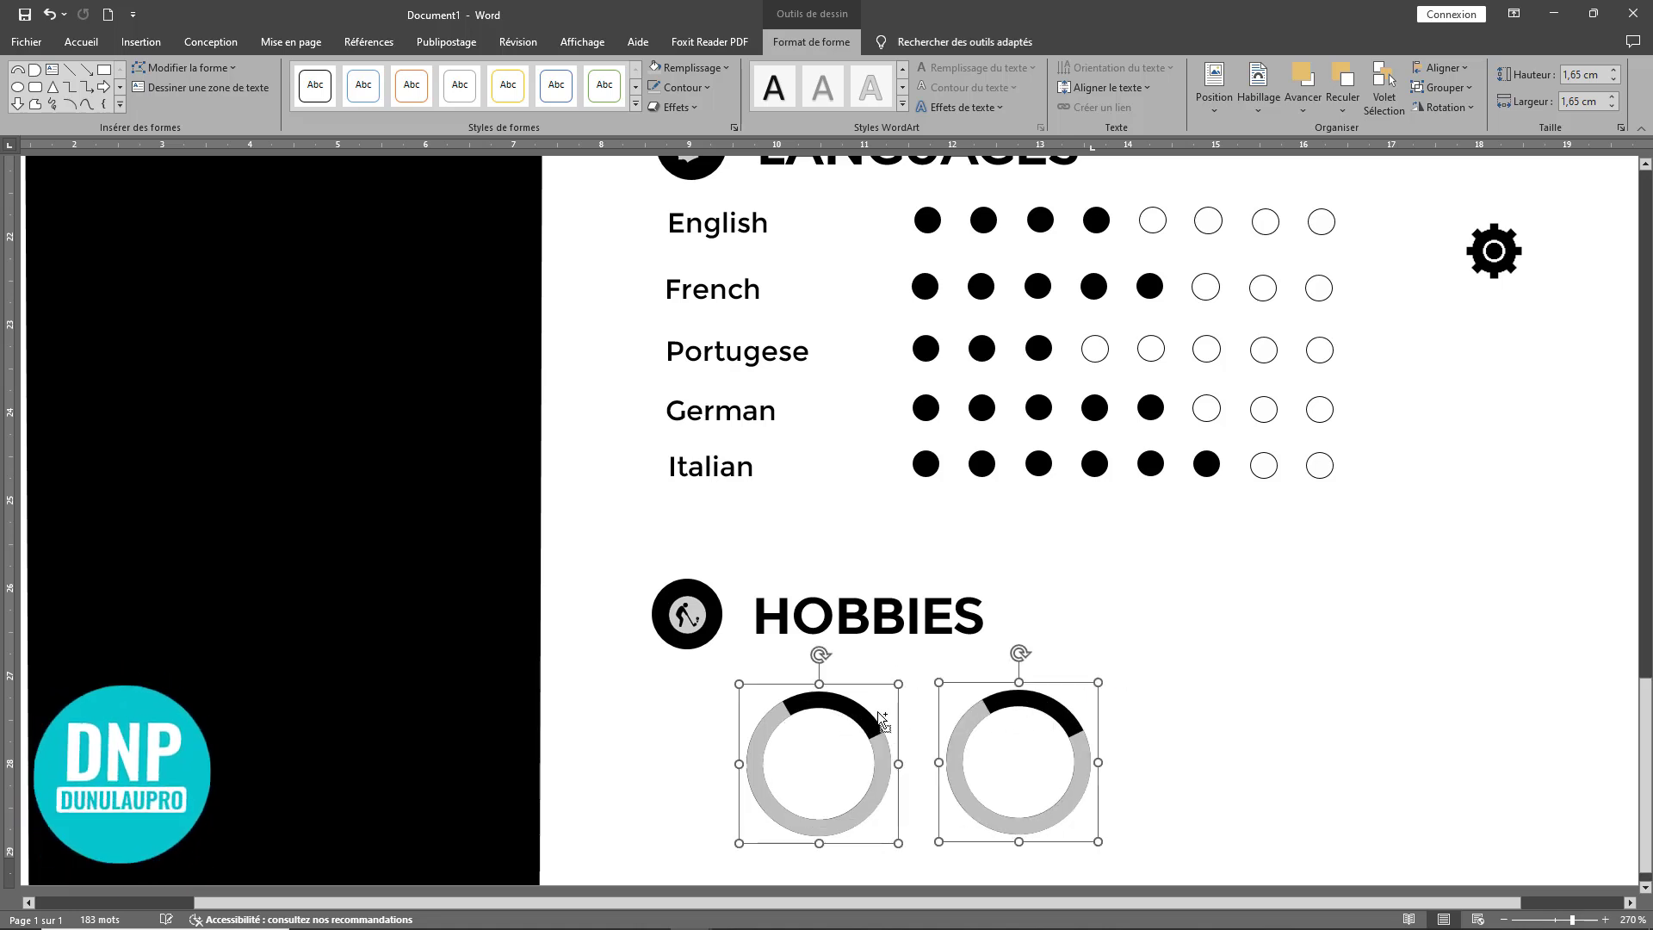
pyautogui.moveTo(855, 717); pyautogui.dragTo(1226, 708)
pyautogui.click(1125, 639)
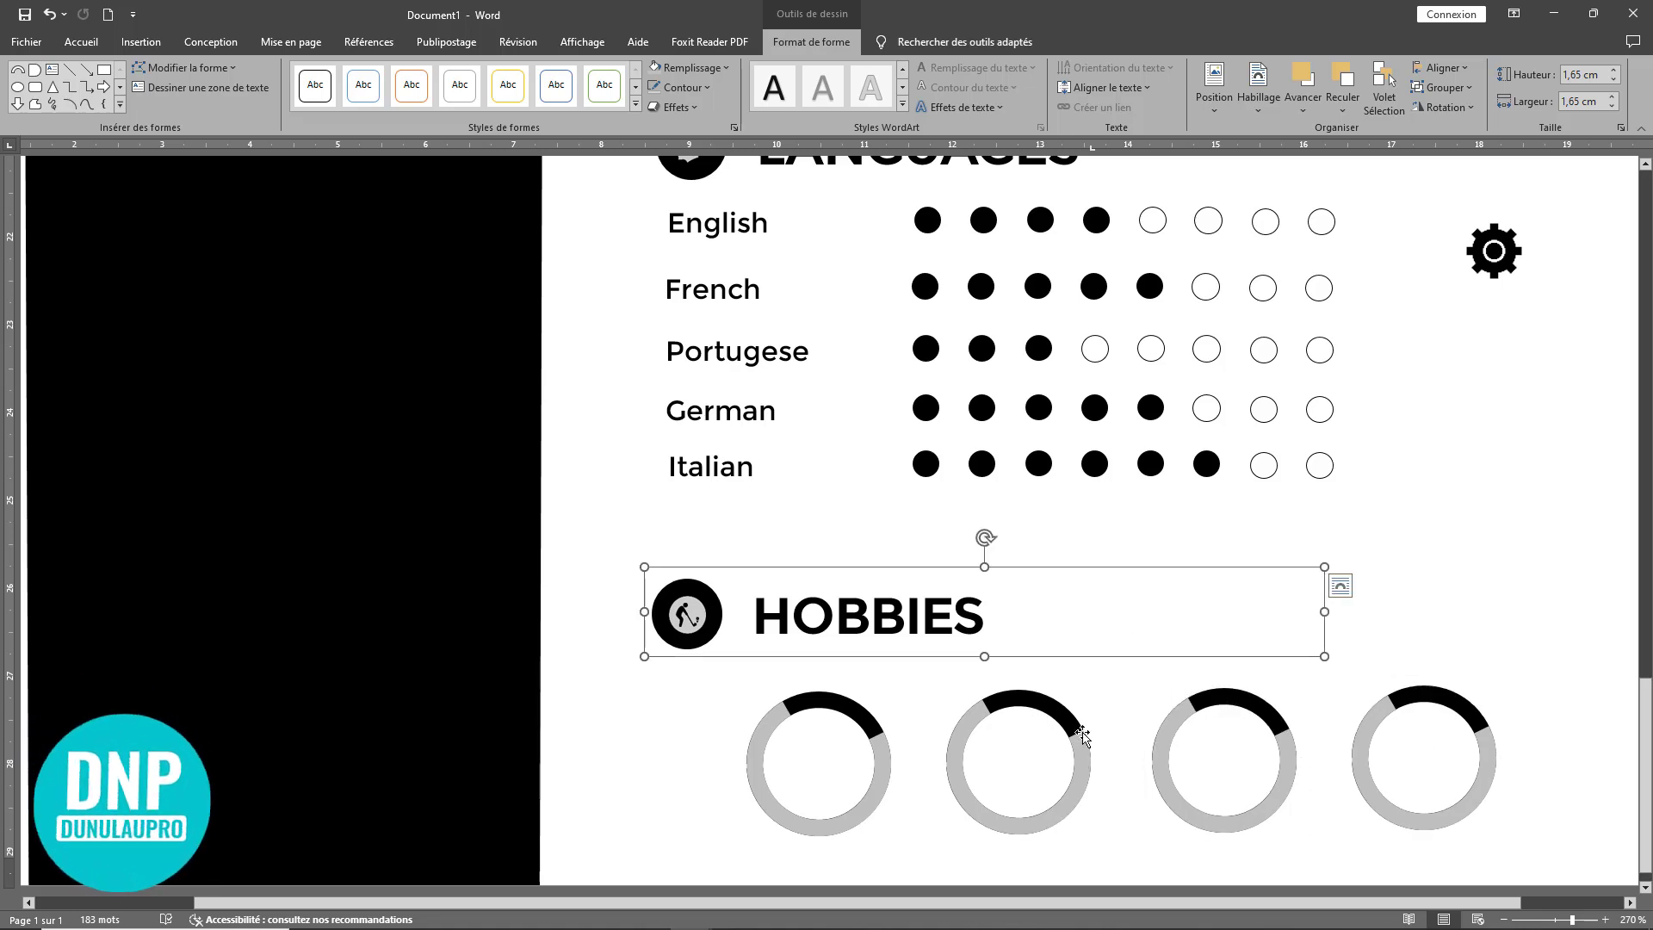
# Step: Widen the grey ring's gap at both ends in the second ring chart, extending the black arc from the left side to the lower right
pyautogui.click(1080, 740)
pyautogui.click(1083, 732)
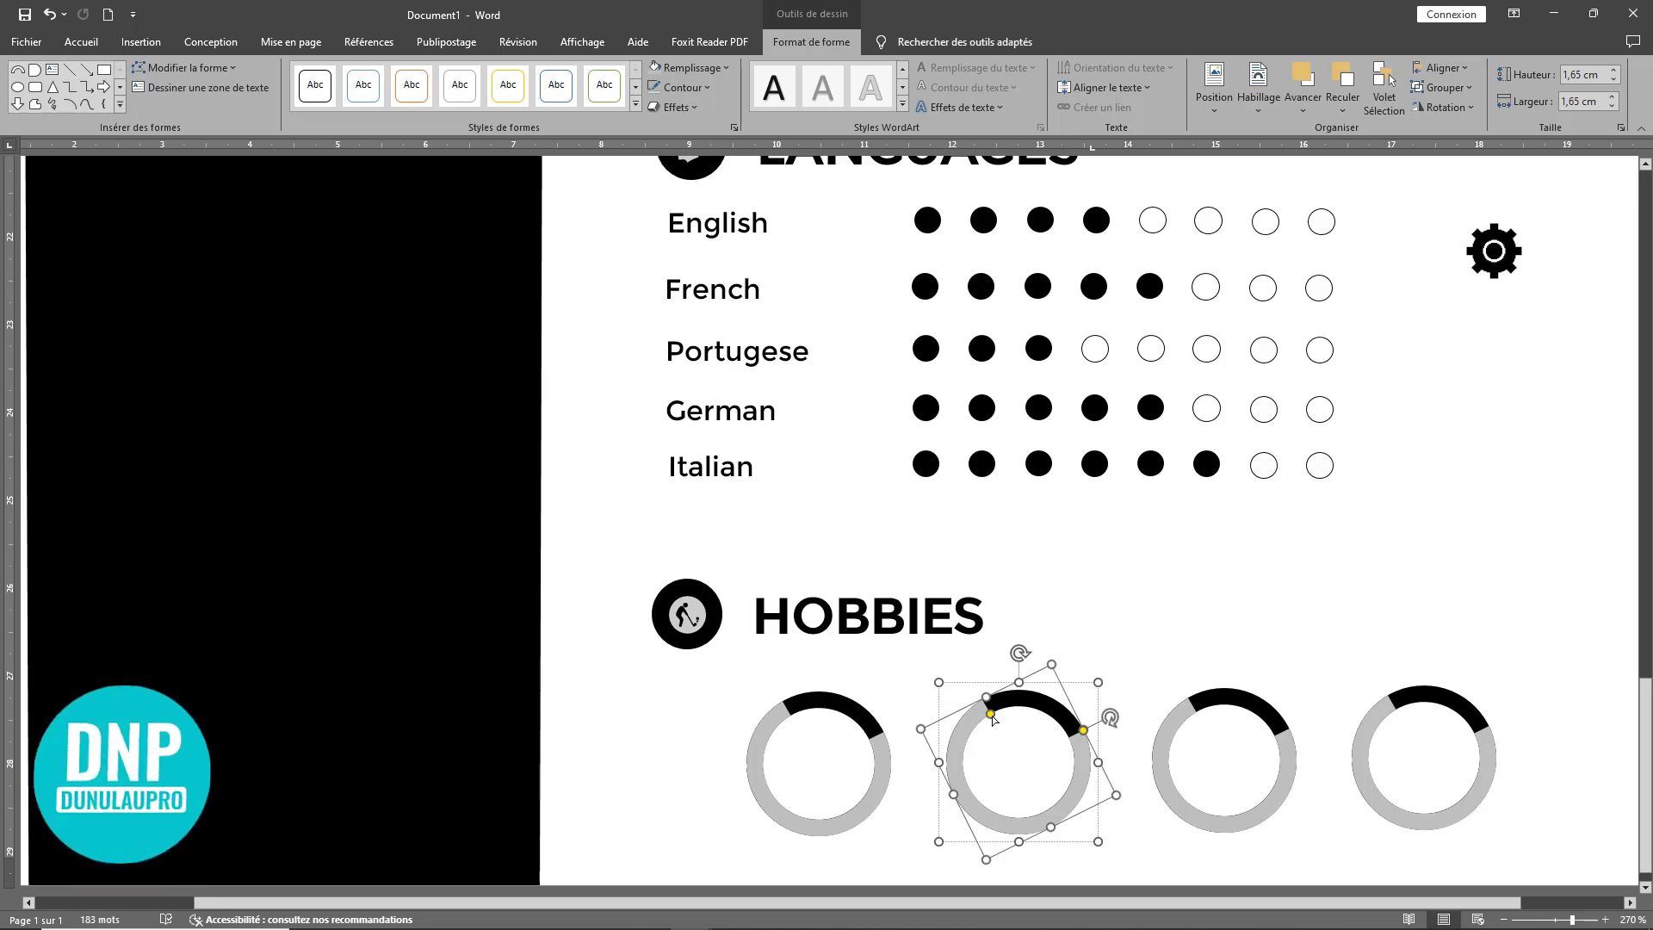
pyautogui.moveTo(990, 714); pyautogui.dragTo(964, 742)
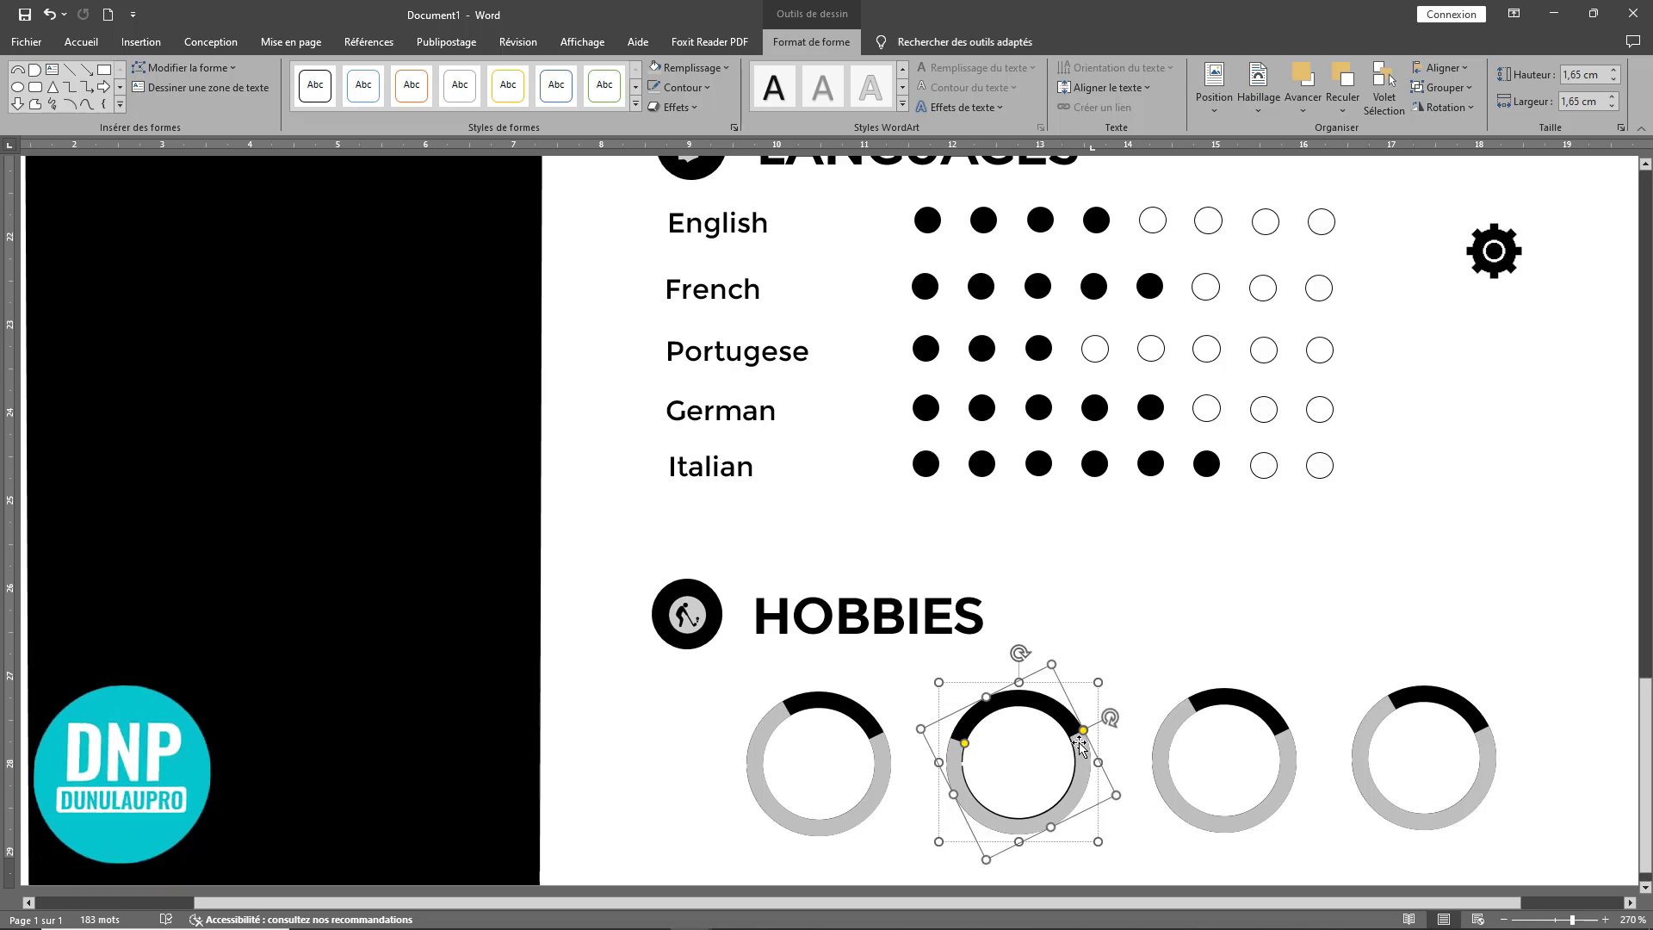
pyautogui.moveTo(1081, 737); pyautogui.dragTo(1058, 798)
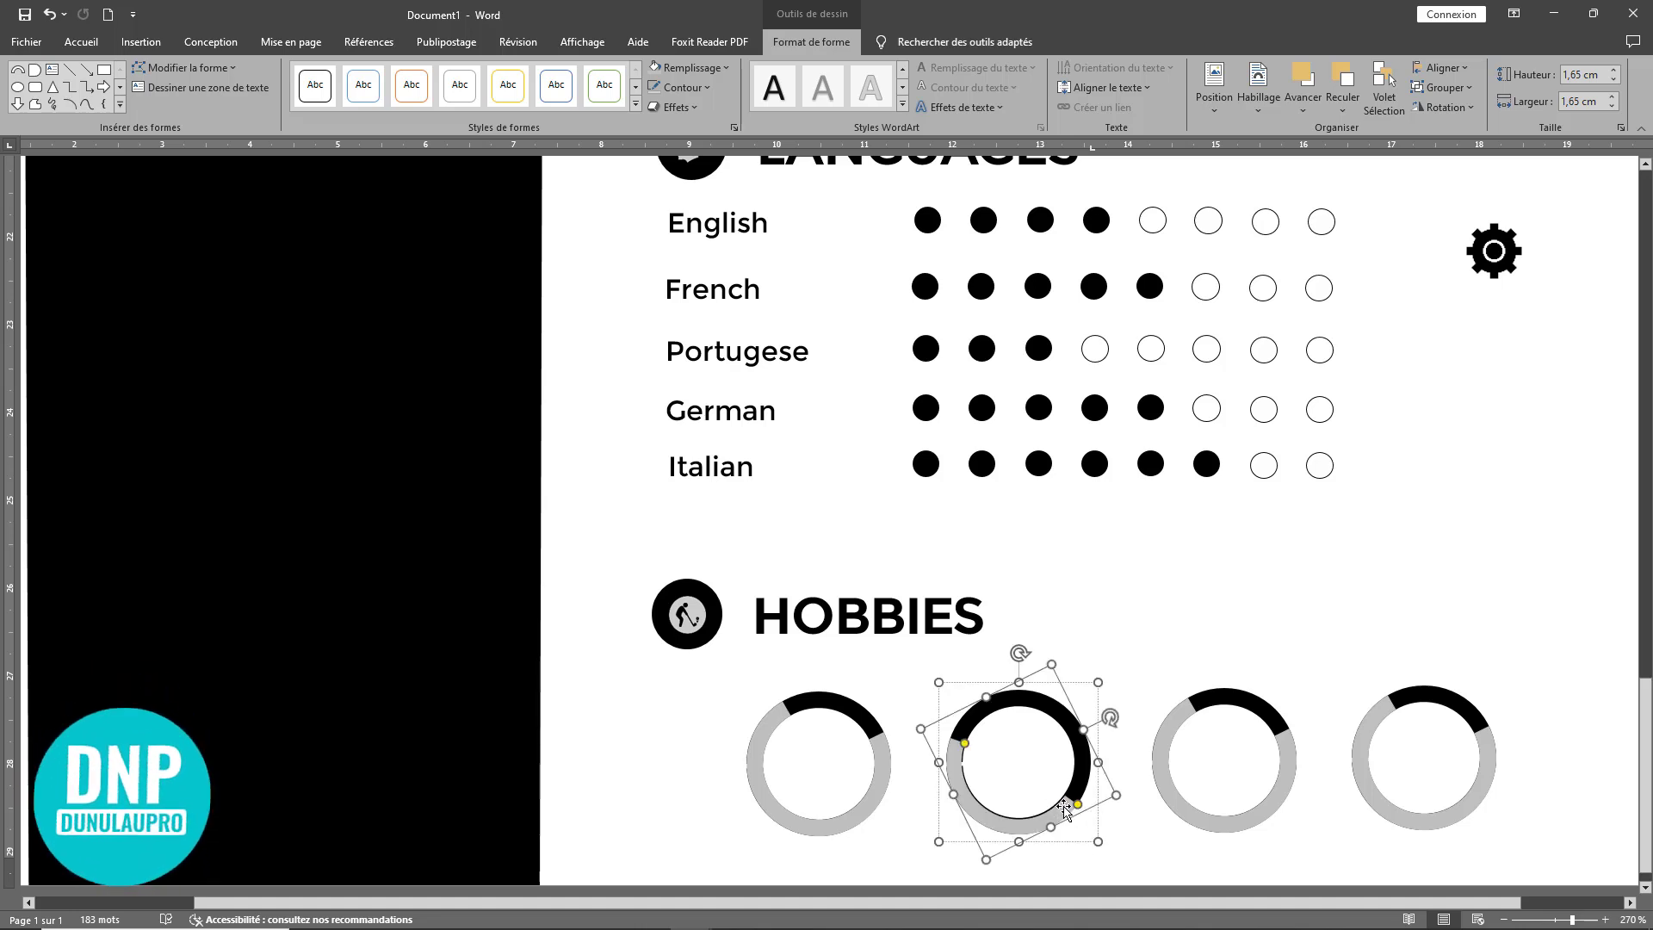